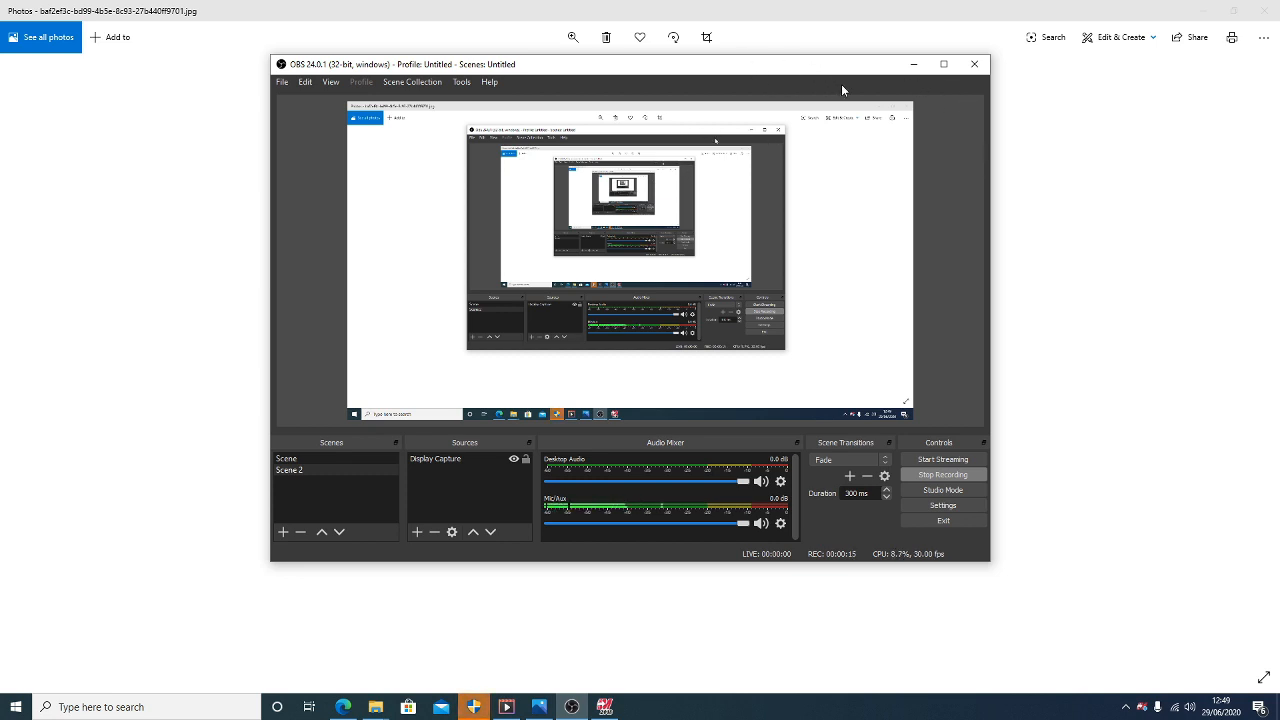
Turn on the display of the coordinate axes in the graphics area
{"action": "left_click", "coordinate": [913, 66]}
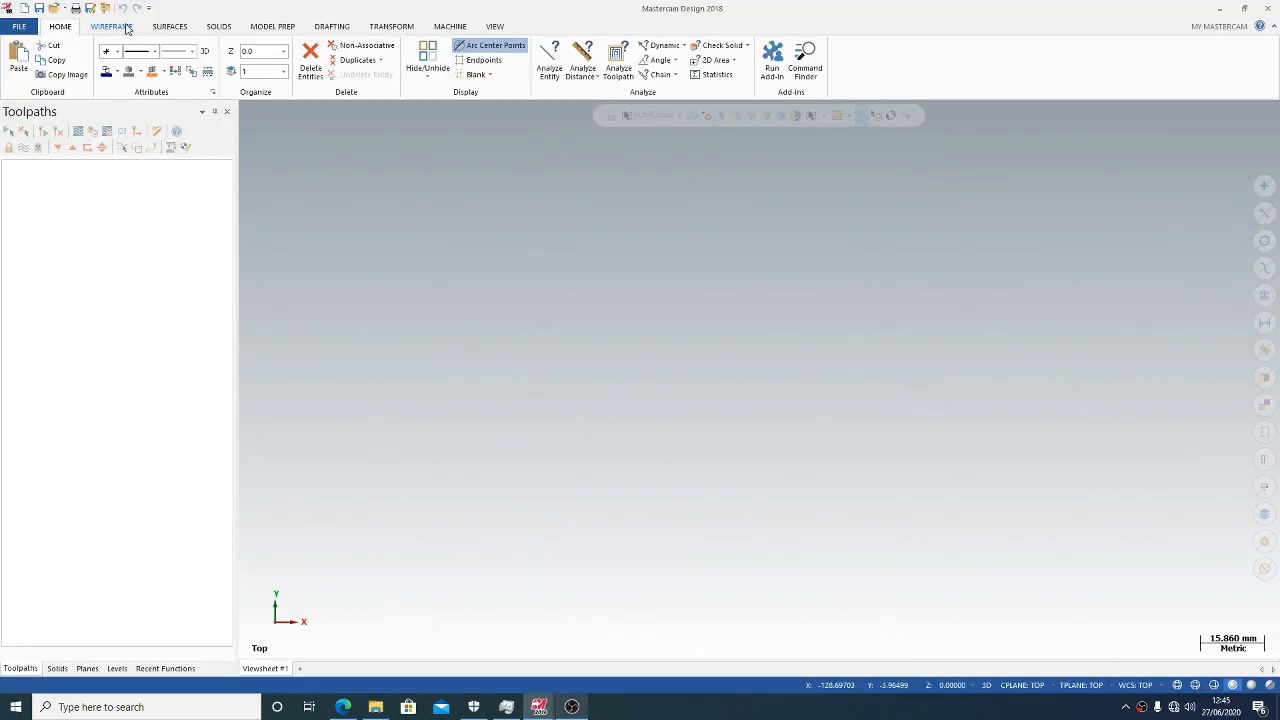
{"action": "left_click", "coordinate": [112, 26]}
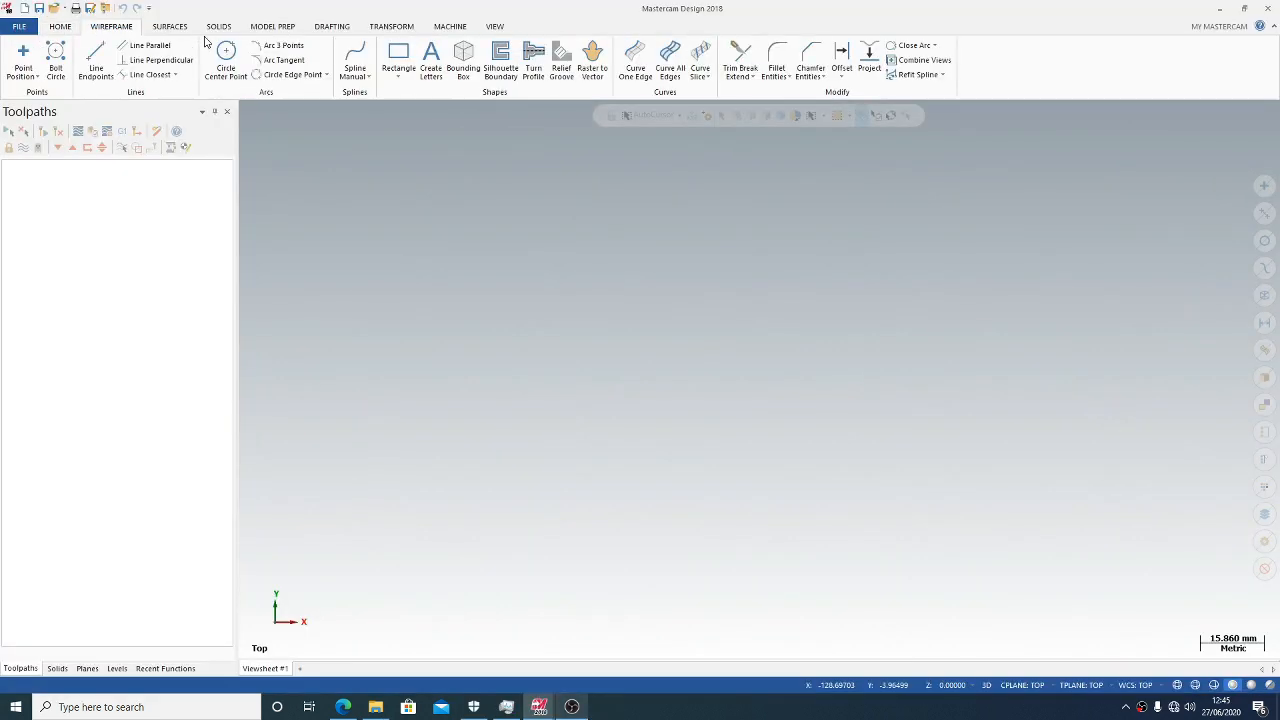
{"action": "left_click", "coordinate": [398, 57]}
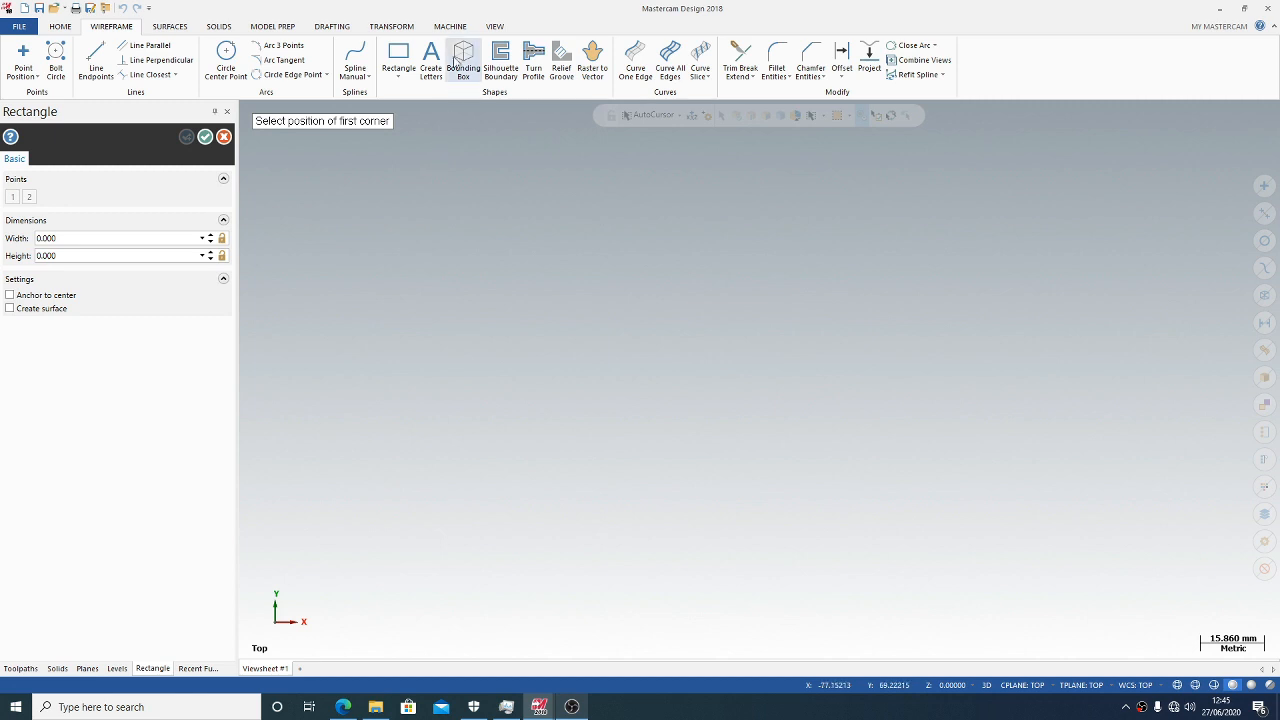
{"action": "left_click", "coordinate": [410, 26]}
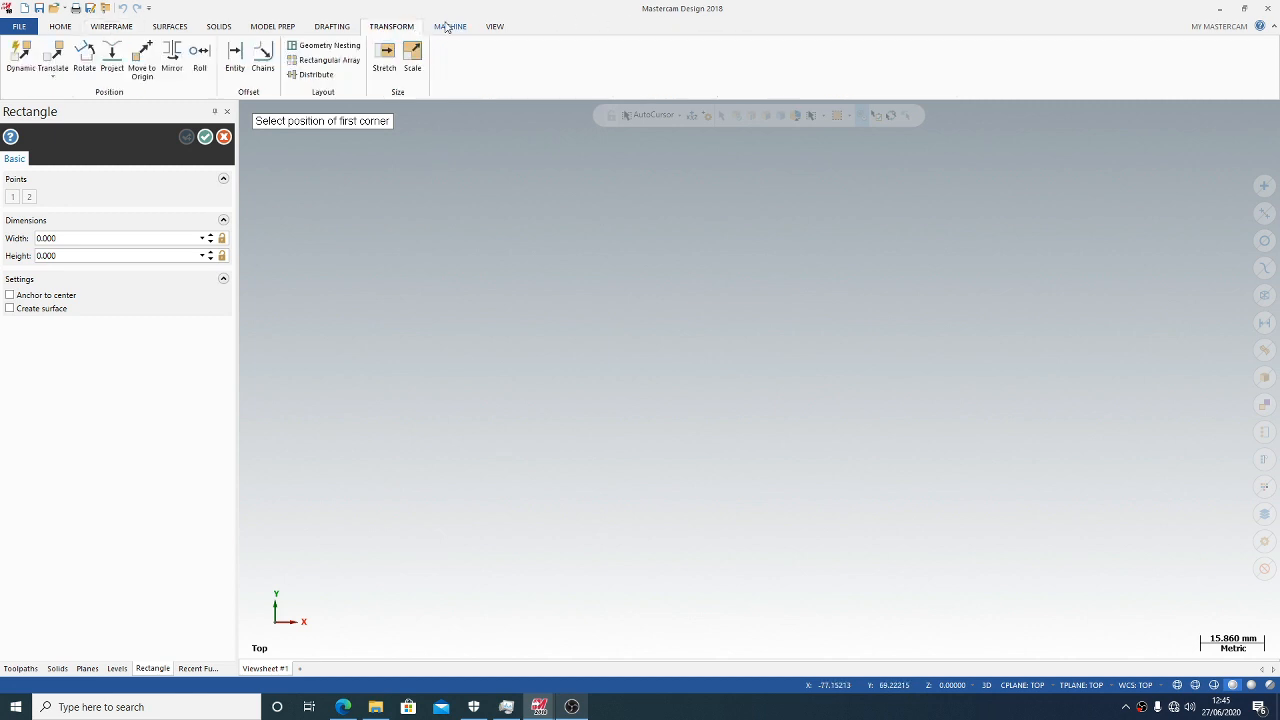
{"action": "left_click", "coordinate": [450, 26]}
{"action": "left_click", "coordinate": [500, 27]}
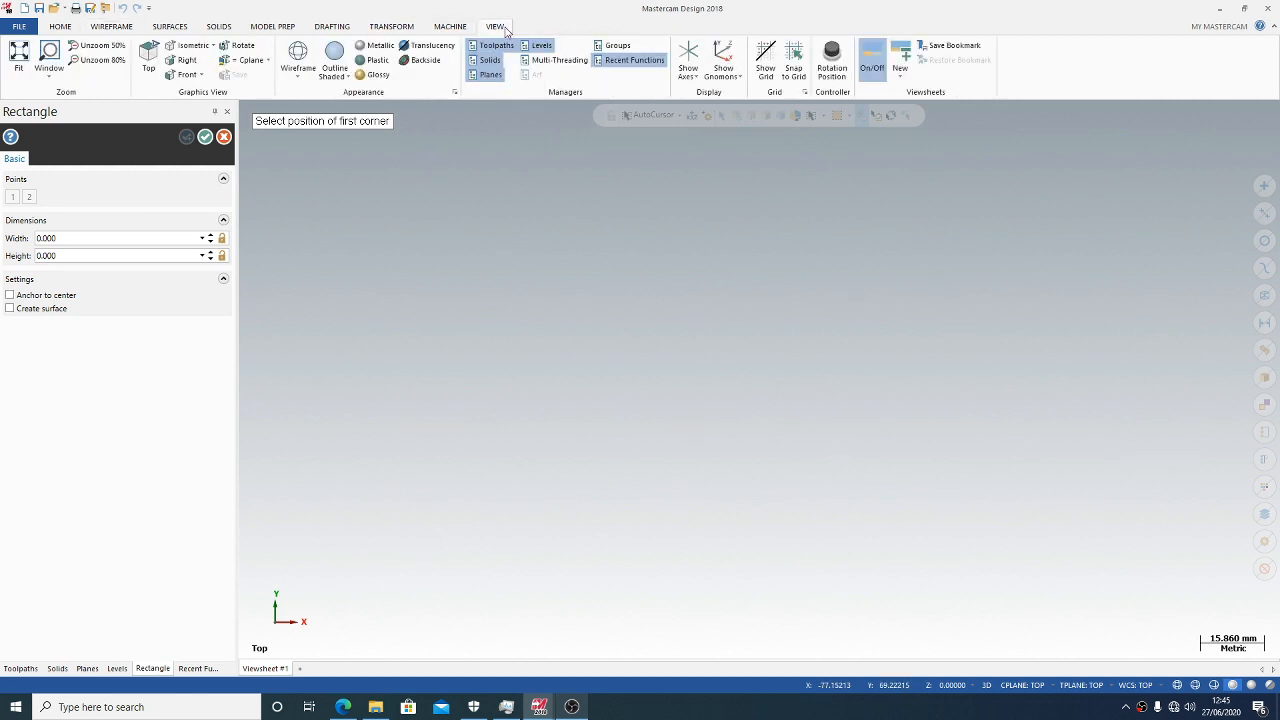
{"action": "left_click", "coordinate": [697, 68]}
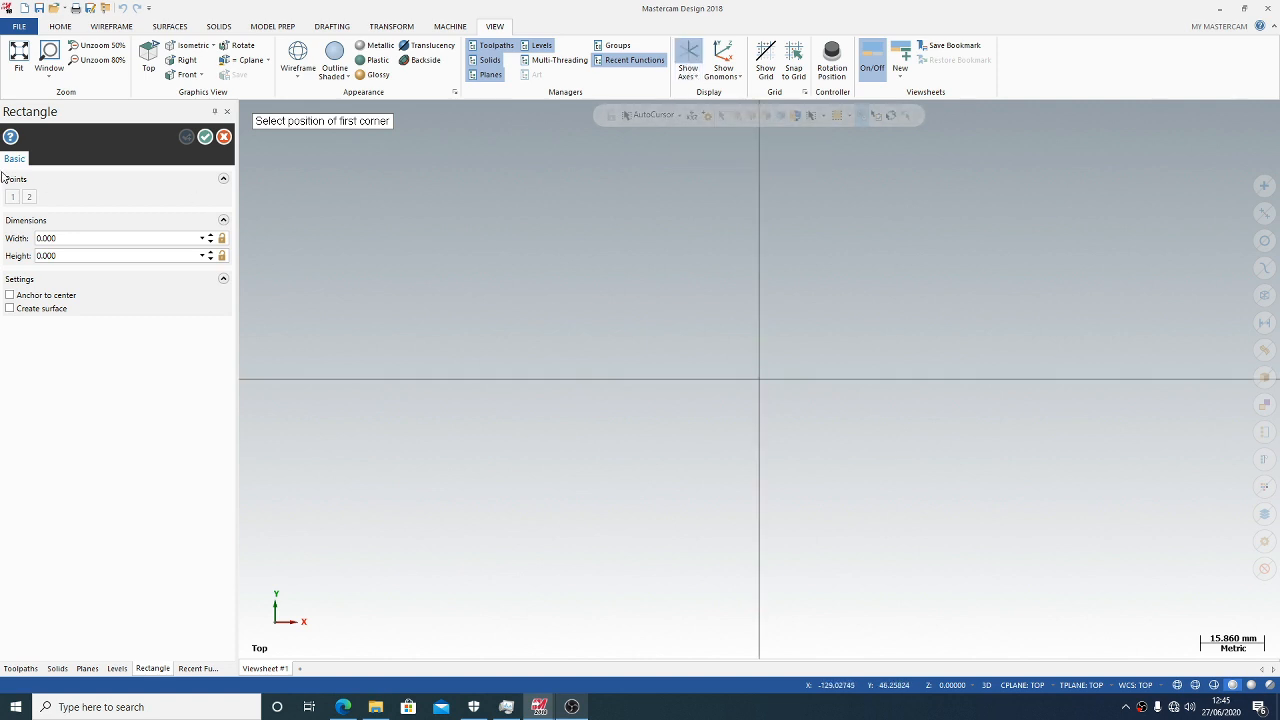
Draw a rectangle 50 mm wide and 90 mm high, anchored to its center at the origin
{"action": "left_click", "coordinate": [111, 26]}
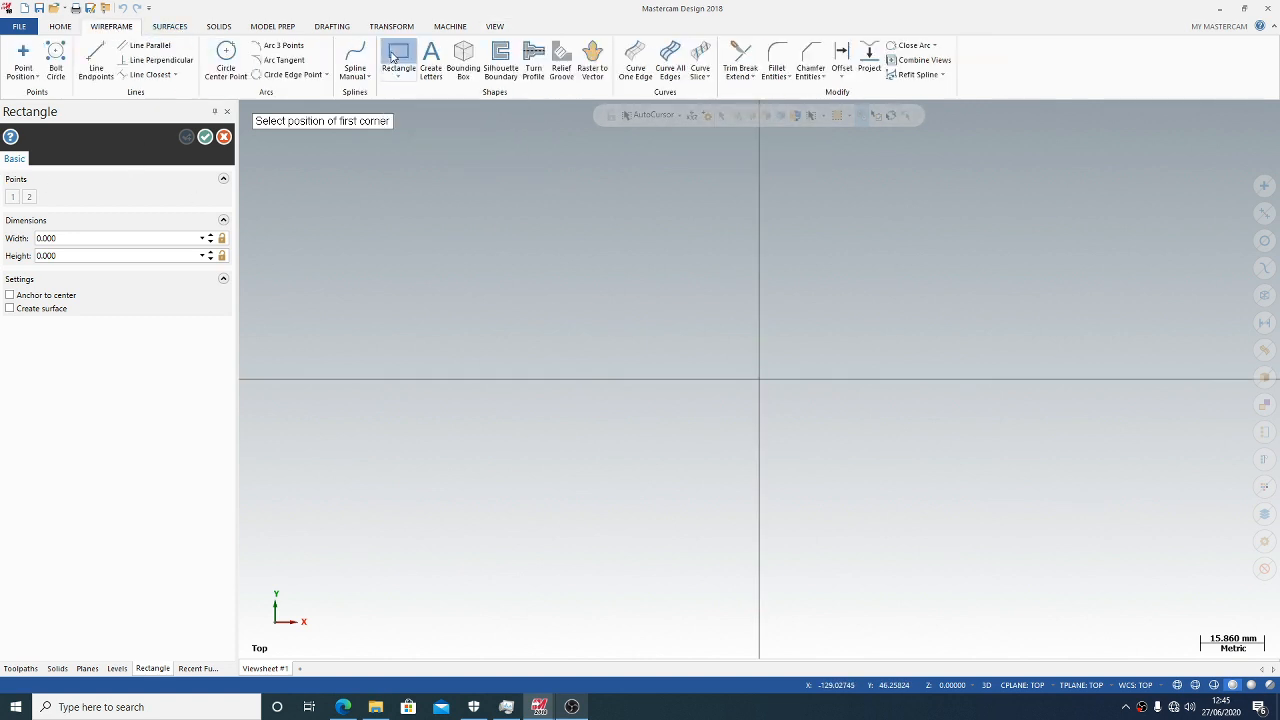
{"action": "left_click", "coordinate": [760, 378]}
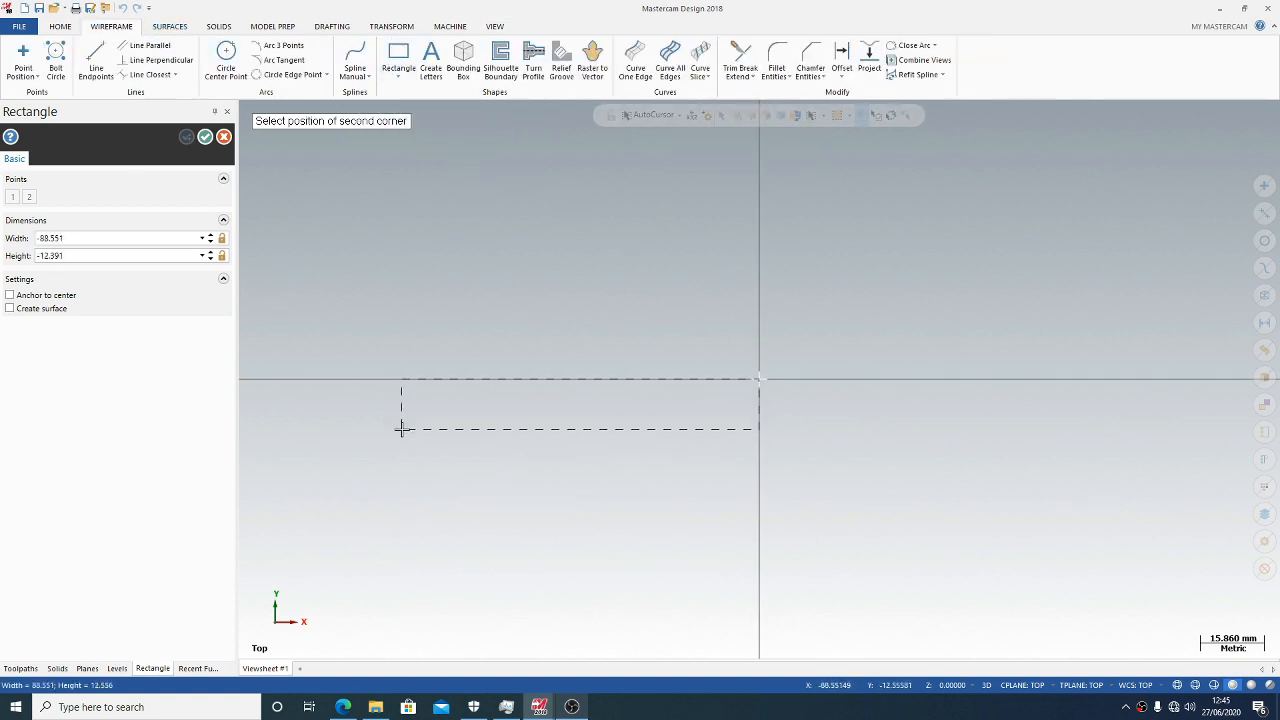
{"action": "left_click", "coordinate": [106, 239]}
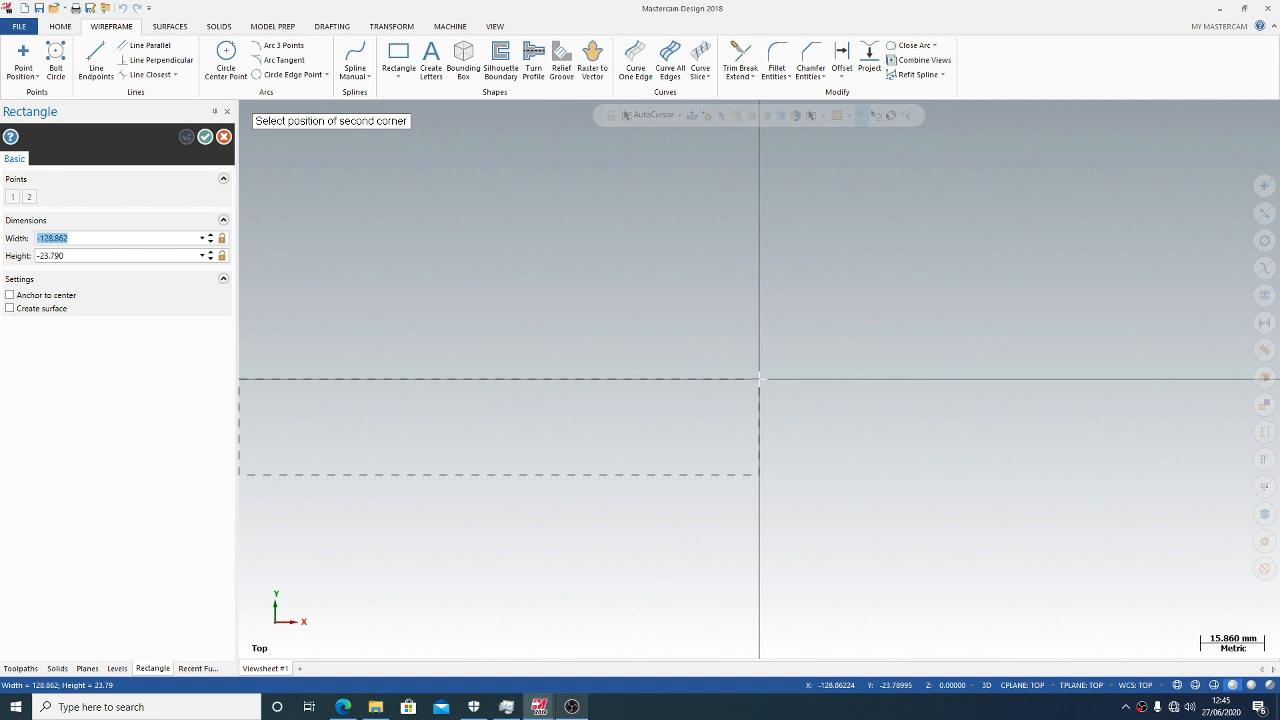
{"action": "type", "text": "50"}
{"action": "key", "text": "Tab"}
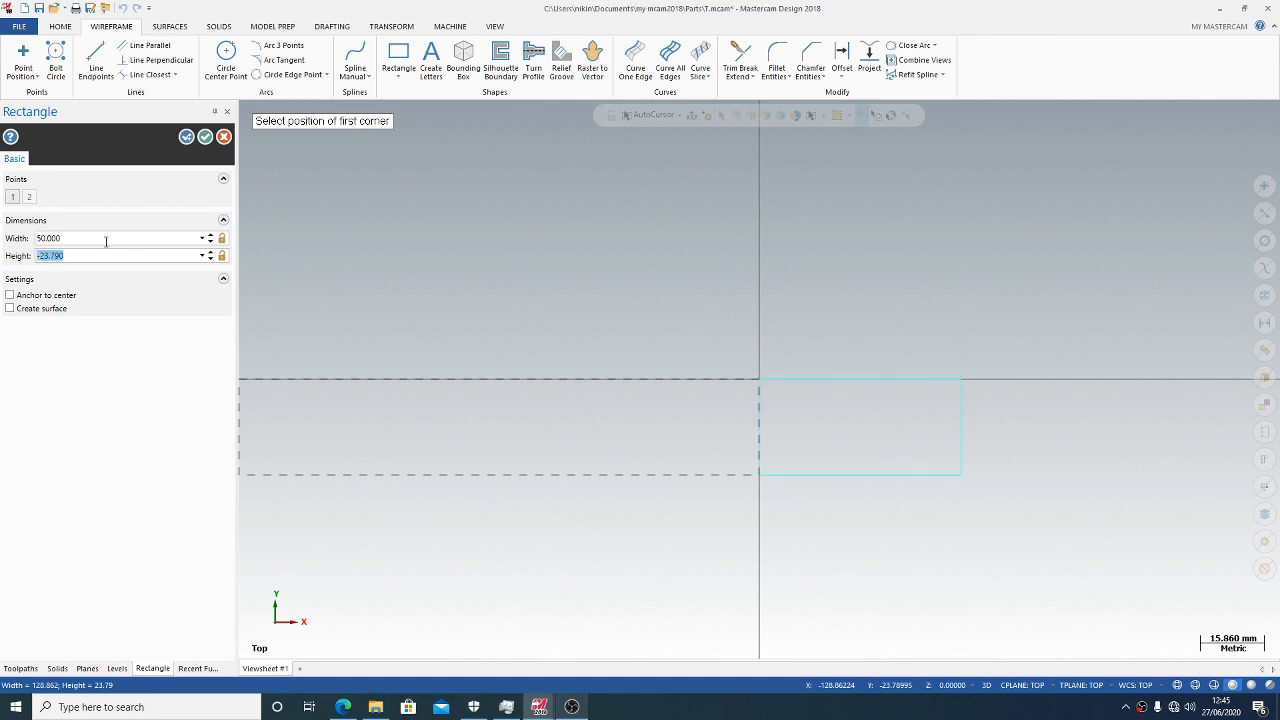
{"action": "left_click", "coordinate": [10, 295]}
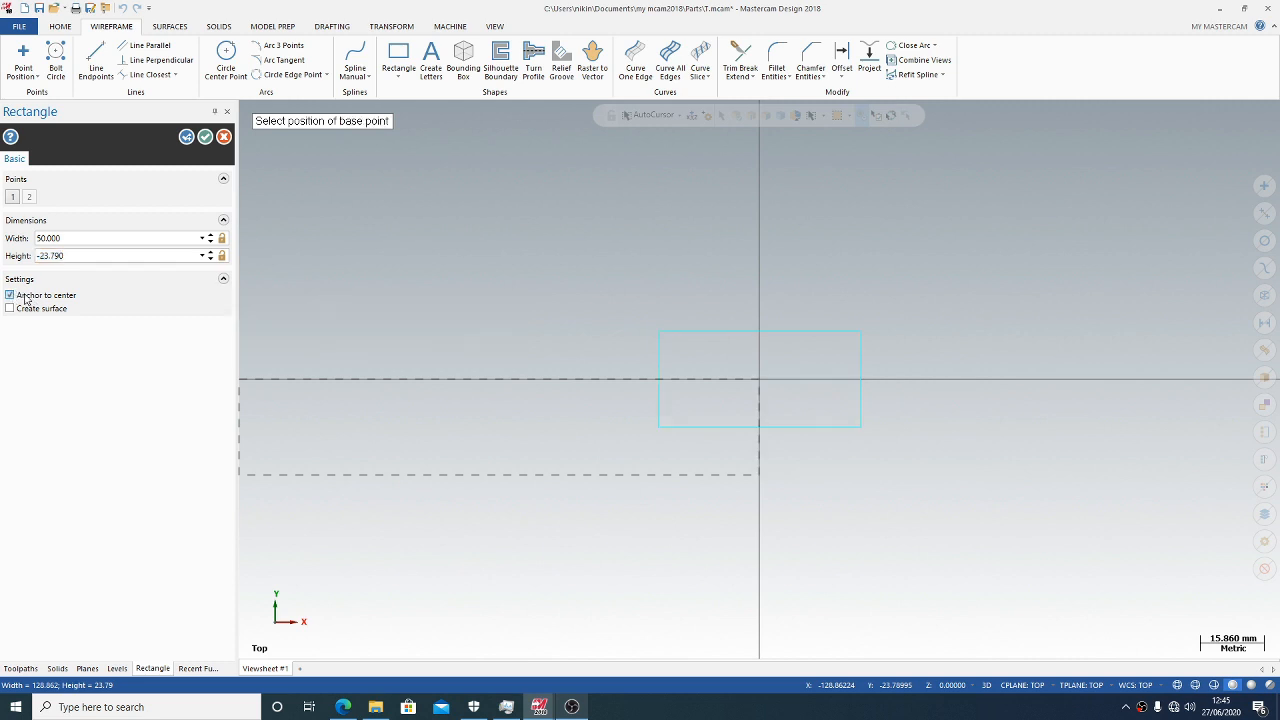
{"action": "left_click", "coordinate": [101, 256]}
{"action": "type", "text": "90"}
{"action": "left_click", "coordinate": [574, 708]}
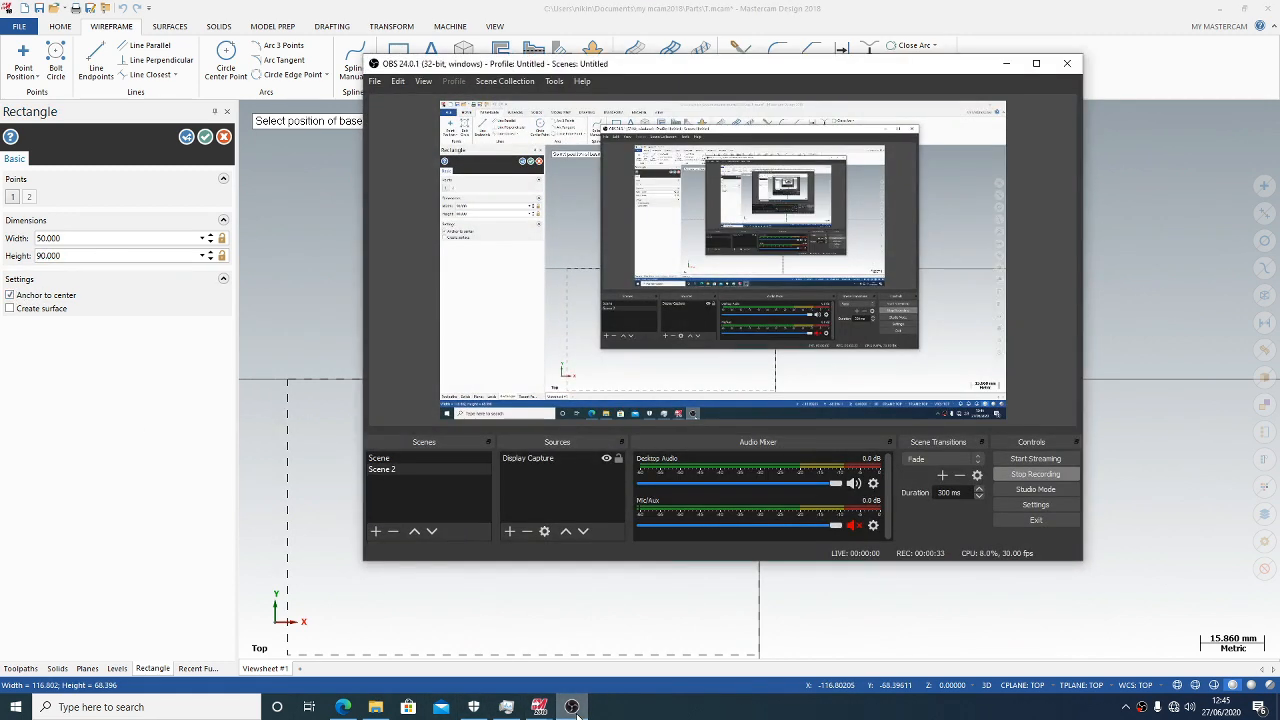
{"action": "left_click", "coordinate": [572, 707]}
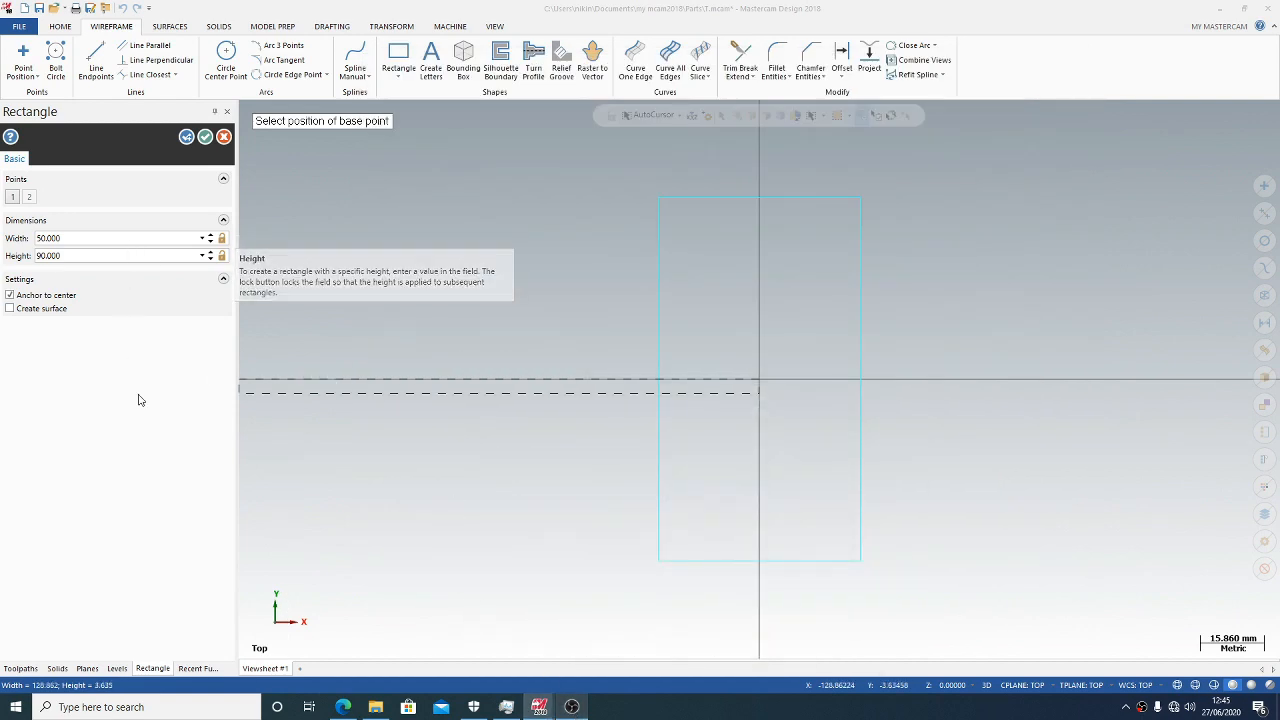
{"action": "left_click", "coordinate": [204, 138]}
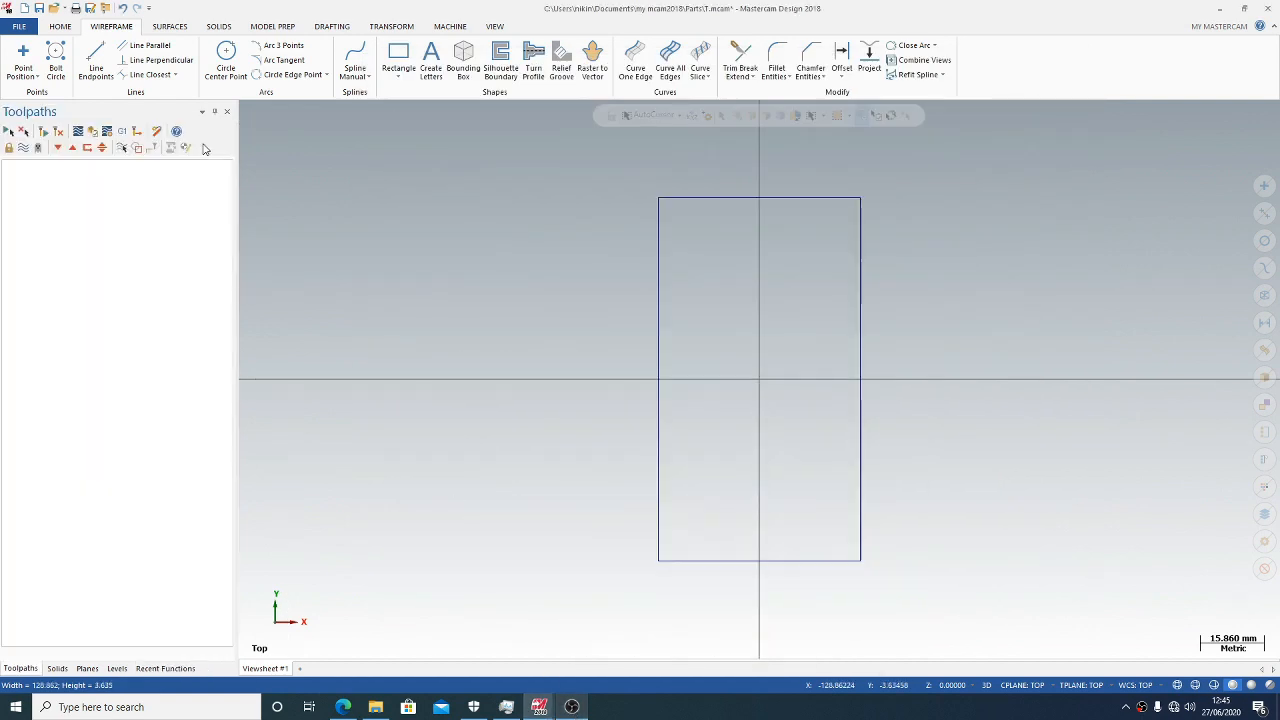
Extrude the rectangle chain as a new solid body with a distance of 60 mm
{"action": "left_click", "coordinate": [169, 26]}
{"action": "left_click", "coordinate": [229, 28]}
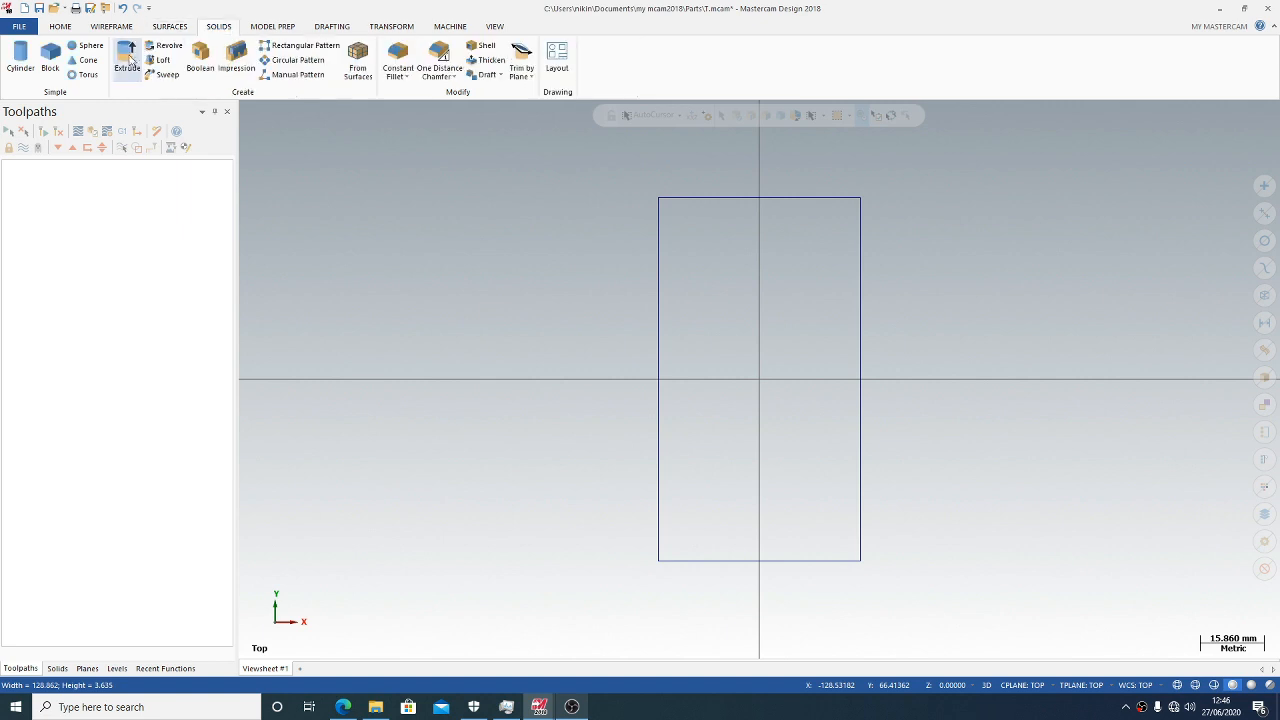
{"action": "left_click", "coordinate": [127, 58]}
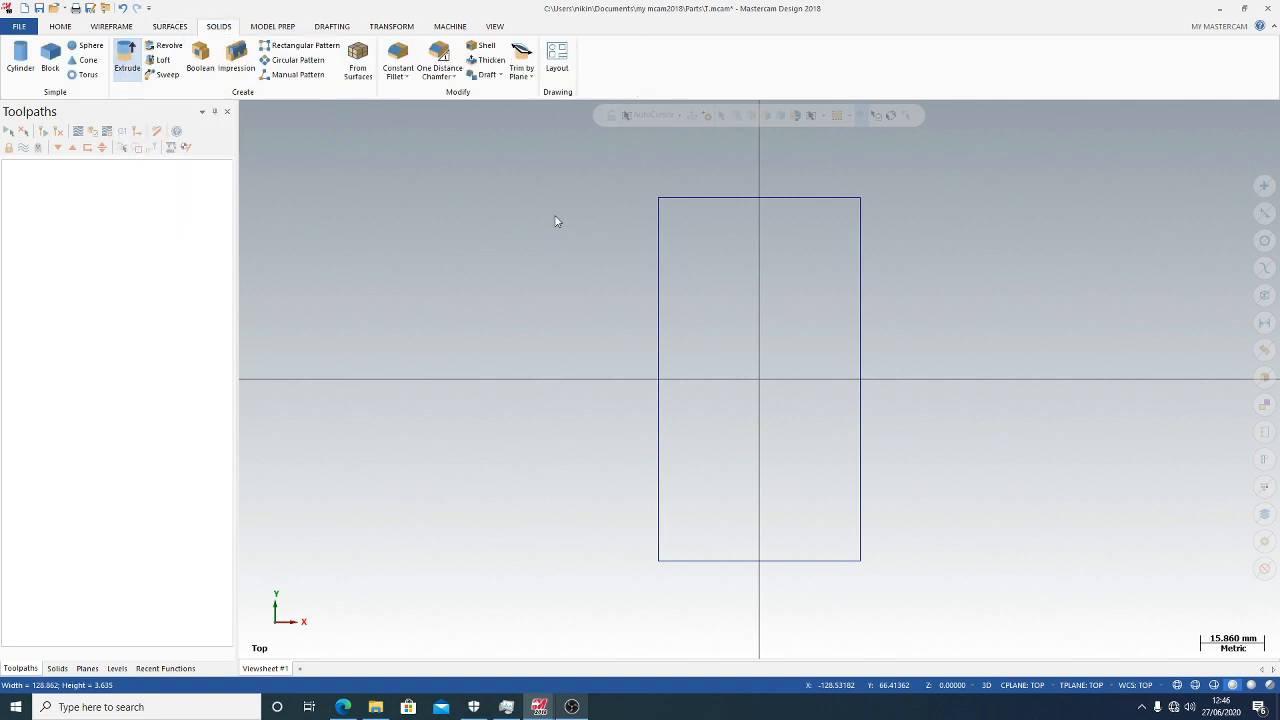
{"action": "left_click", "coordinate": [659, 288]}
{"action": "left_click", "coordinate": [56, 490]}
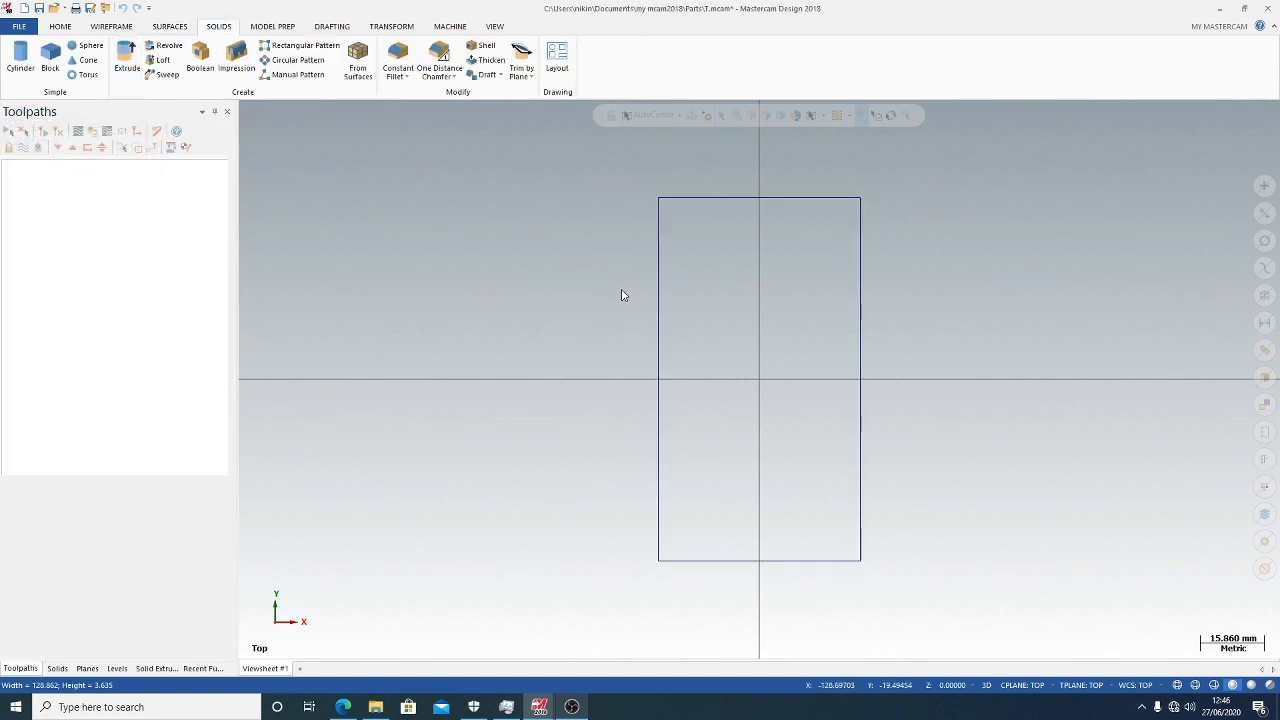
{"action": "left_click", "coordinate": [126, 418]}
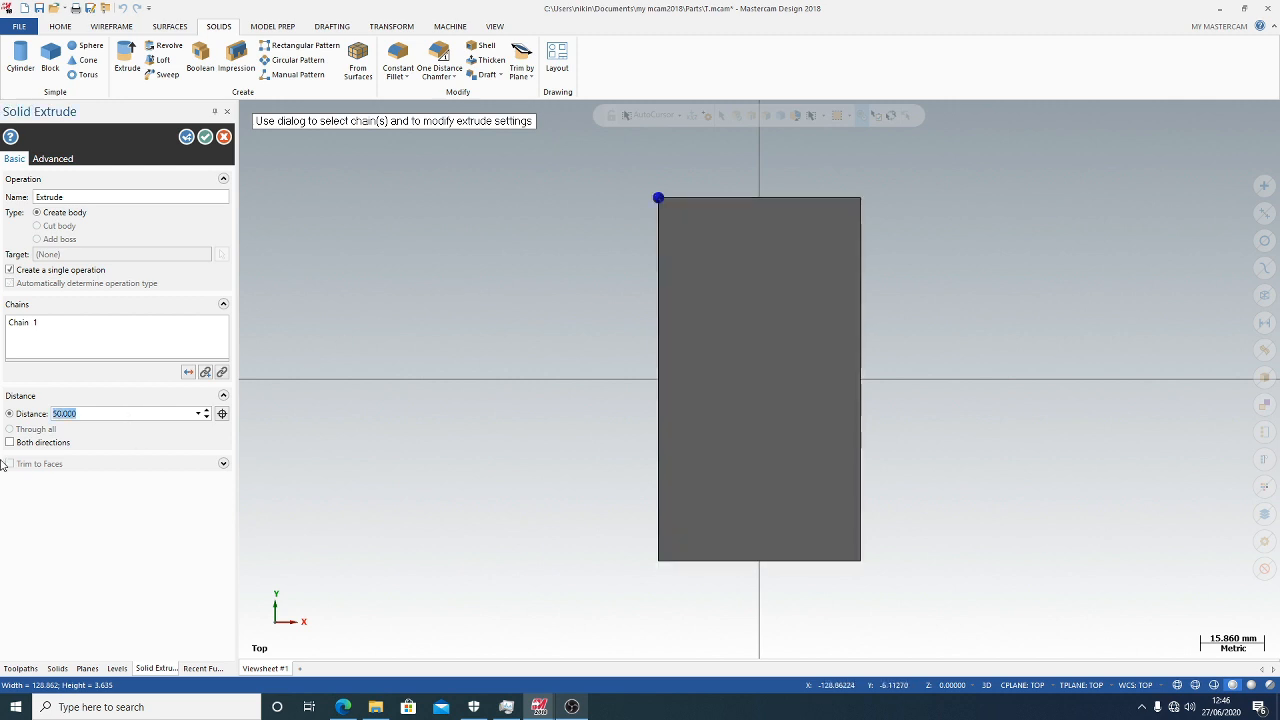
{"action": "type", "text": "60"}
{"action": "key", "text": "Return"}
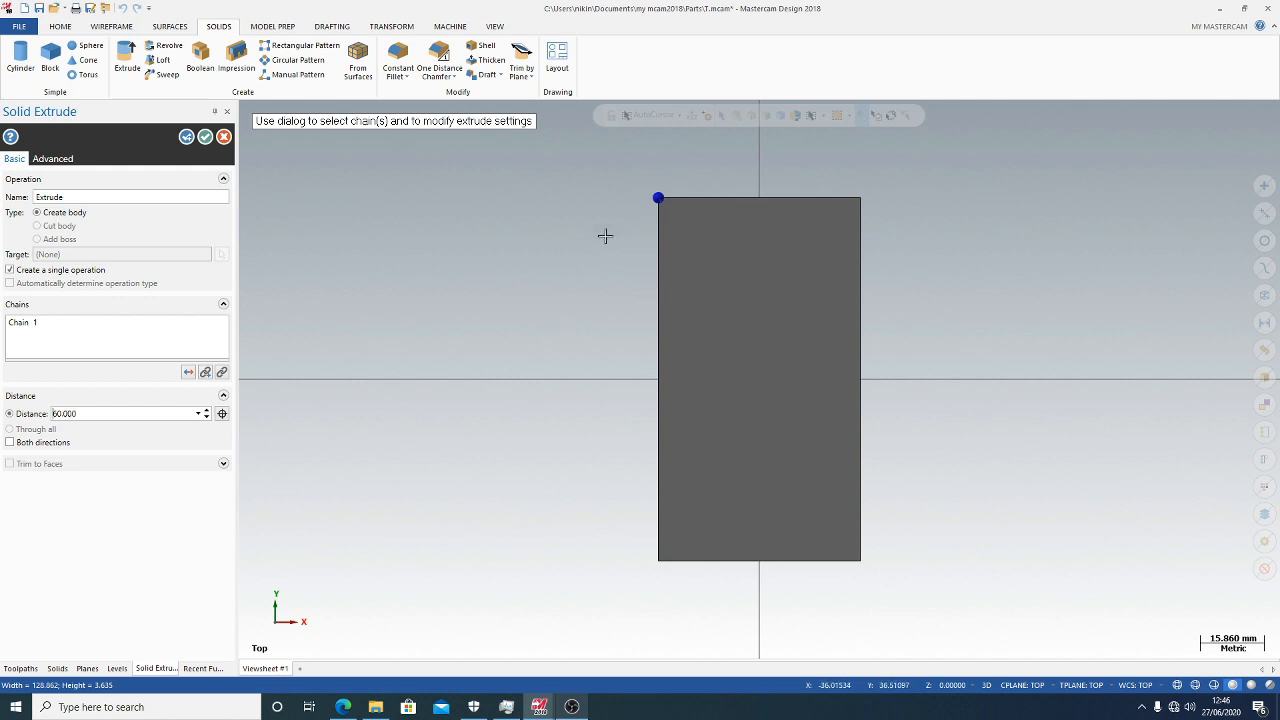
{"action": "right_click", "coordinate": [494, 280]}
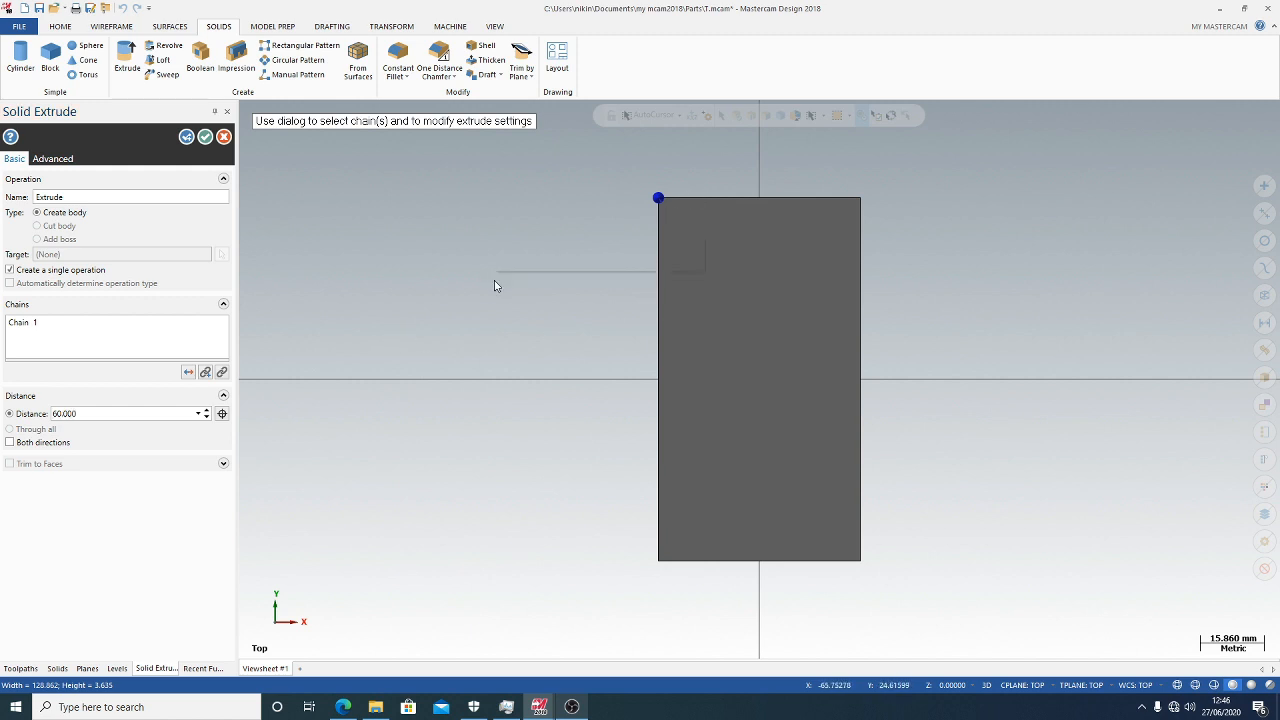
{"action": "left_click", "coordinate": [205, 137]}
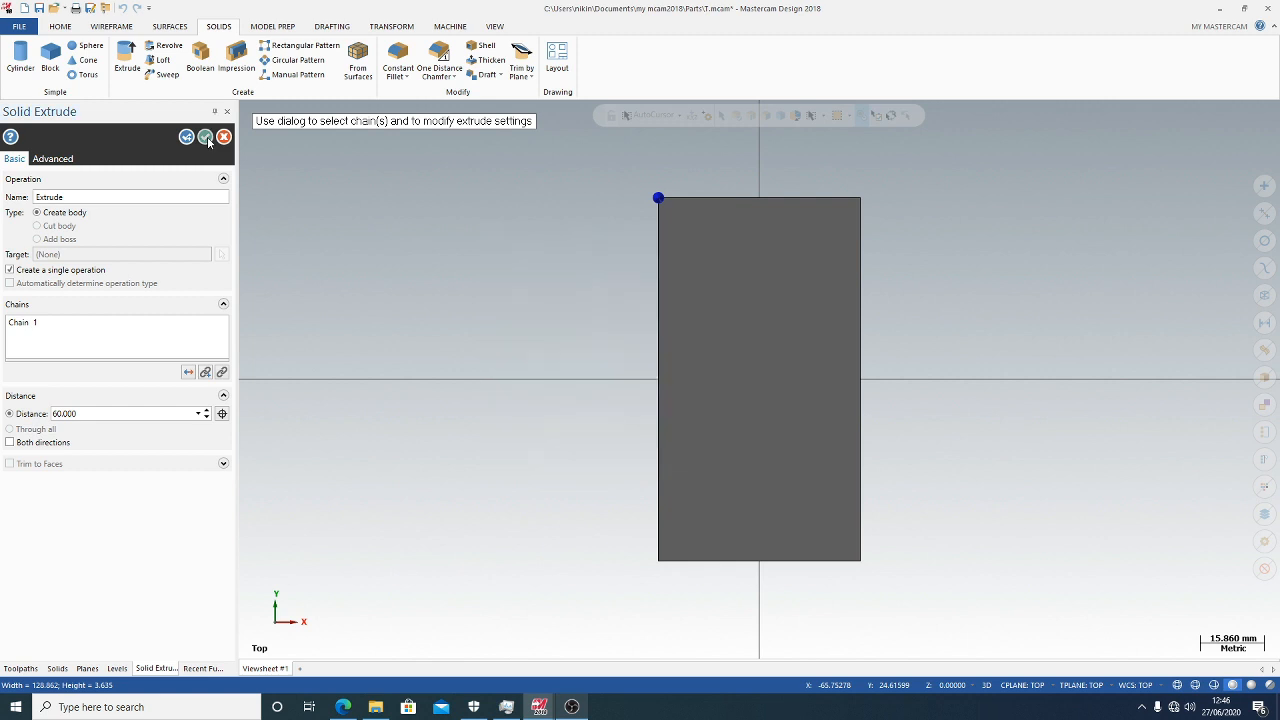
In isometric view, draw a 15 by 22 mm rectangle from the front-left corner of the block's top face, without anchoring to center
{"action": "right_click", "coordinate": [501, 236]}
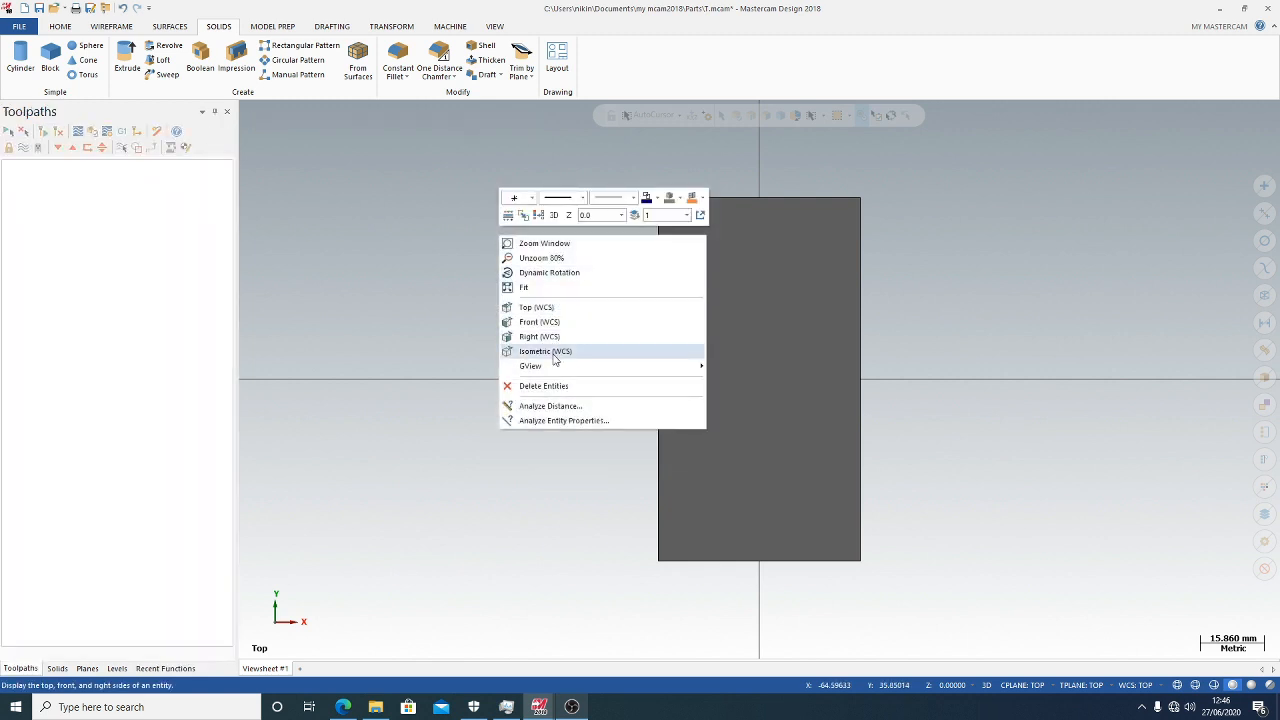
{"action": "left_click", "coordinate": [551, 350]}
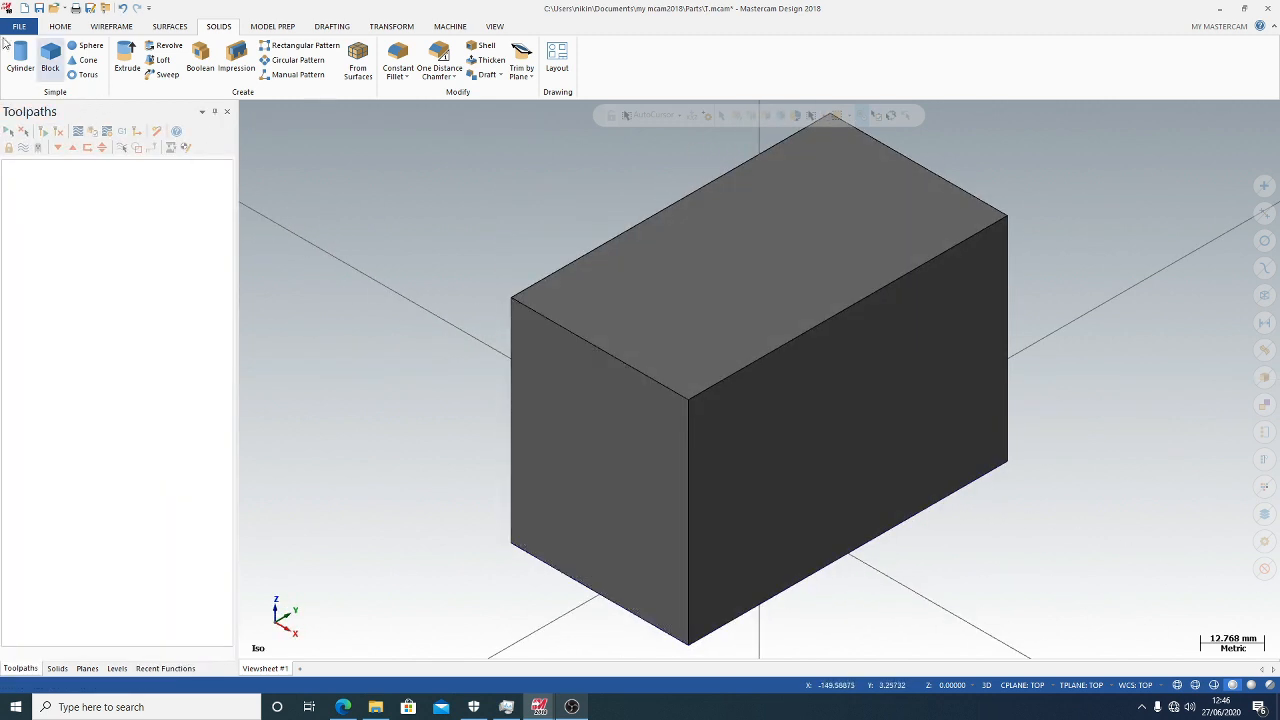
{"action": "left_click", "coordinate": [112, 29]}
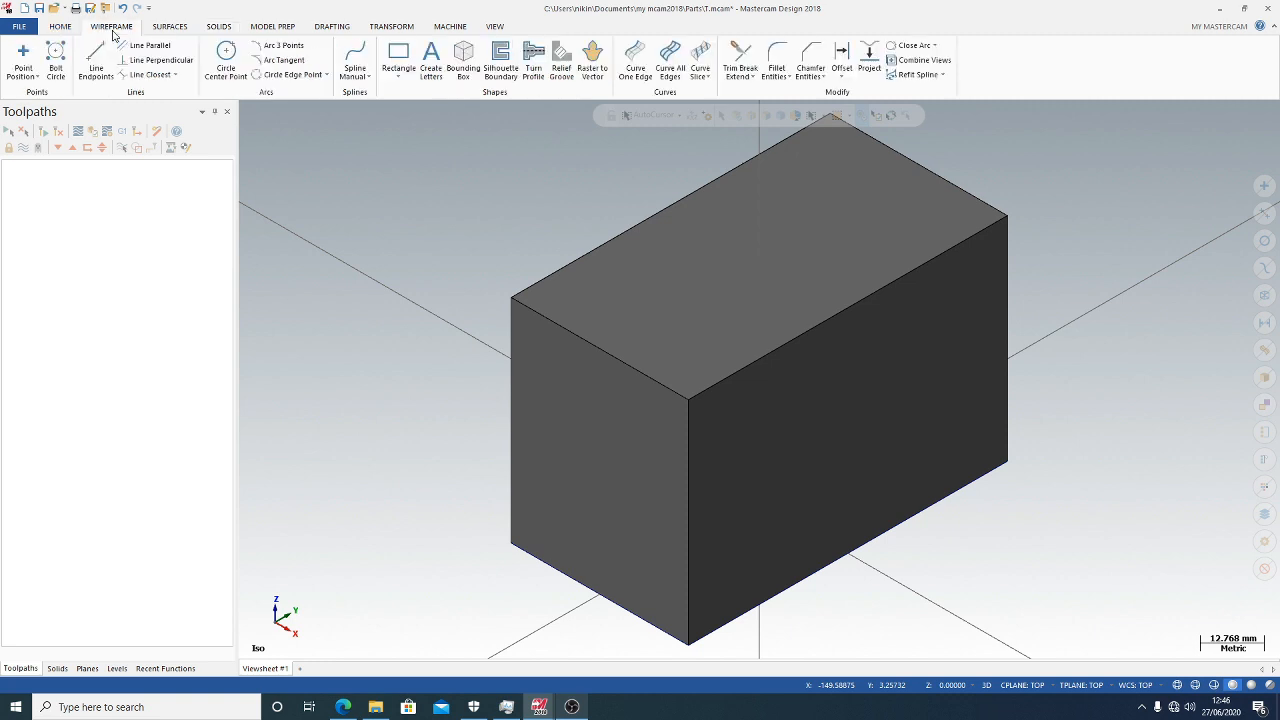
{"action": "left_click", "coordinate": [398, 56]}
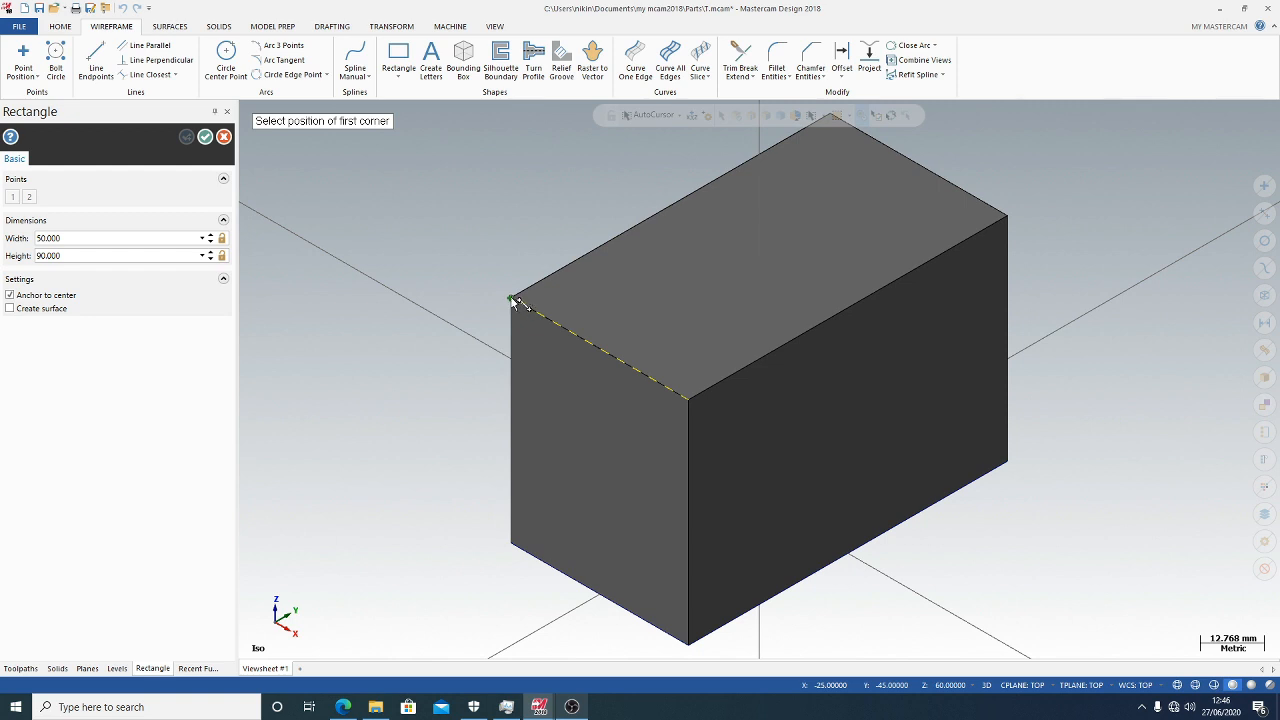
{"action": "left_click", "coordinate": [511, 298]}
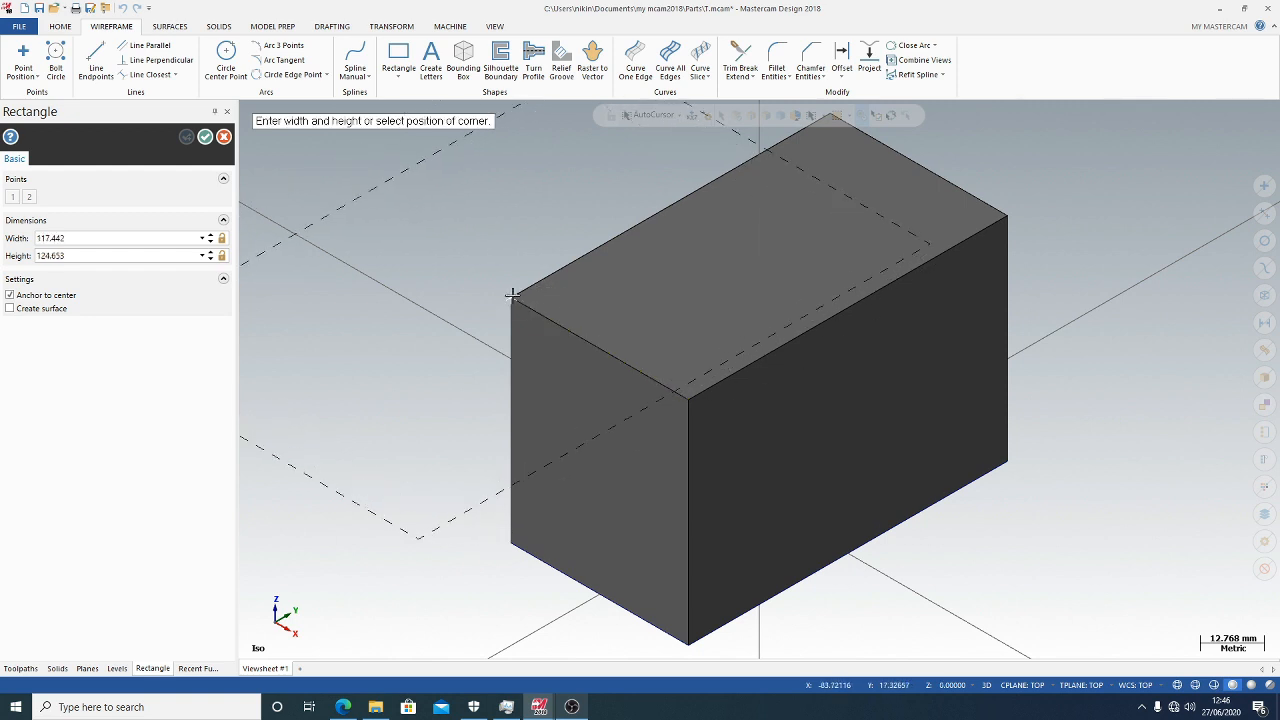
{"action": "left_click", "coordinate": [41, 297]}
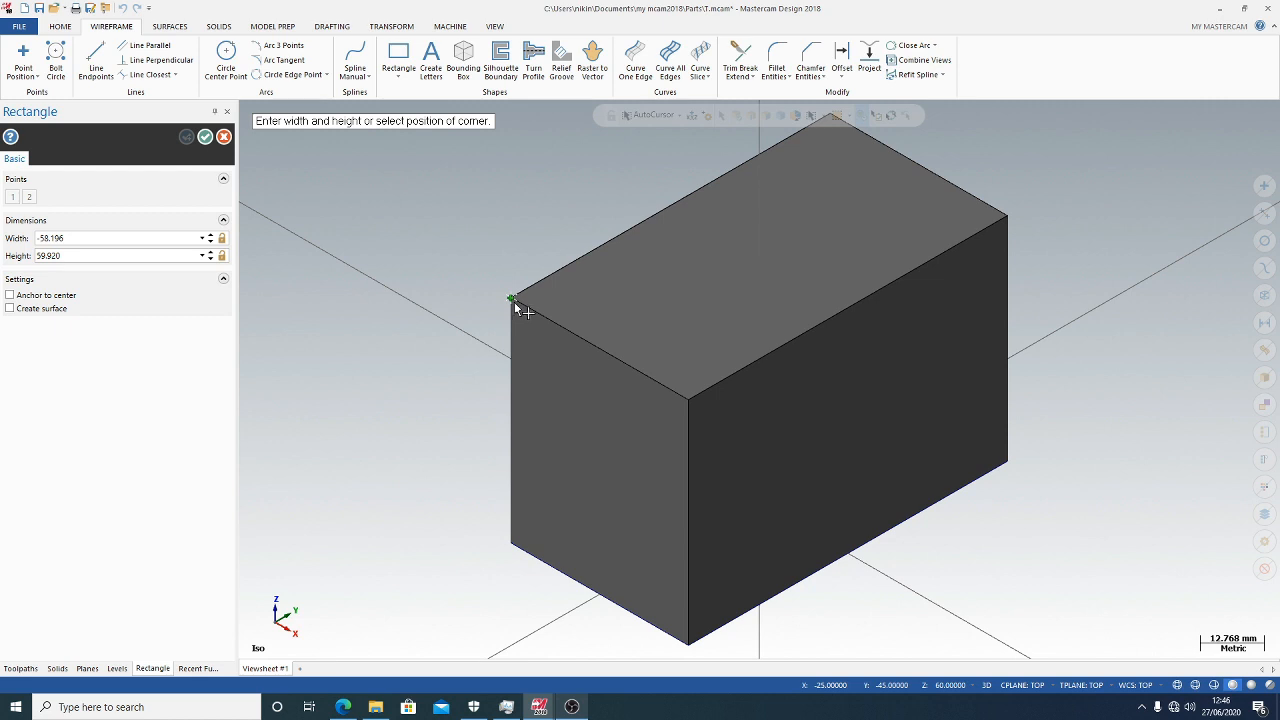
{"action": "left_click_drag", "start_coordinate": [134, 238], "coordinate": [3, 255]}
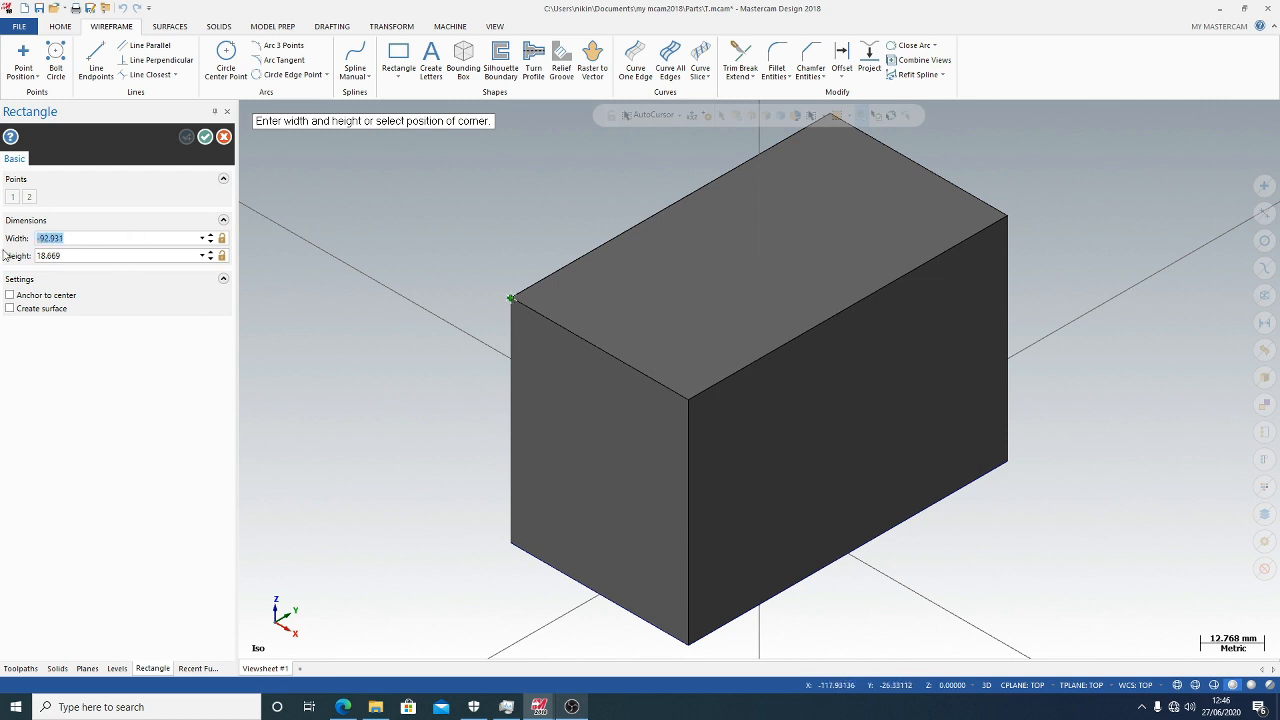
{"action": "type", "text": "1"}
{"action": "key", "text": "BackSpace"}
{"action": "key", "text": "BackSpace"}
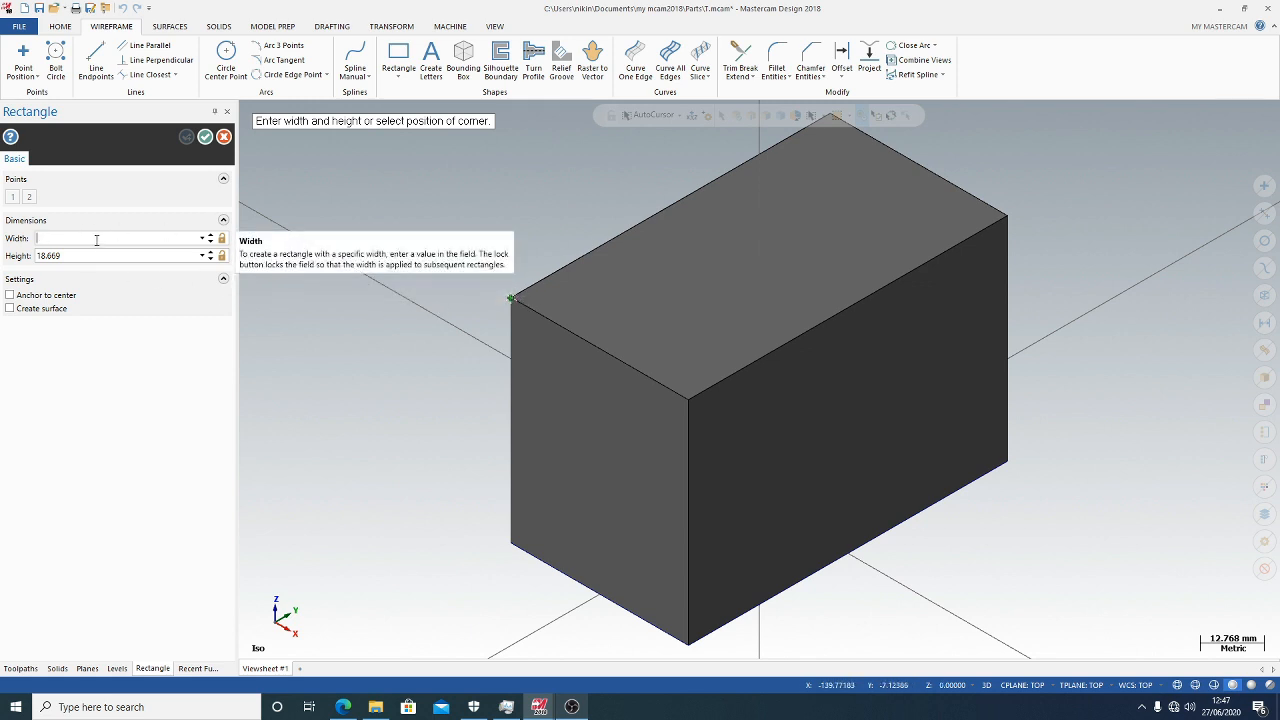
{"action": "type", "text": "15"}
{"action": "key", "text": "Tab"}
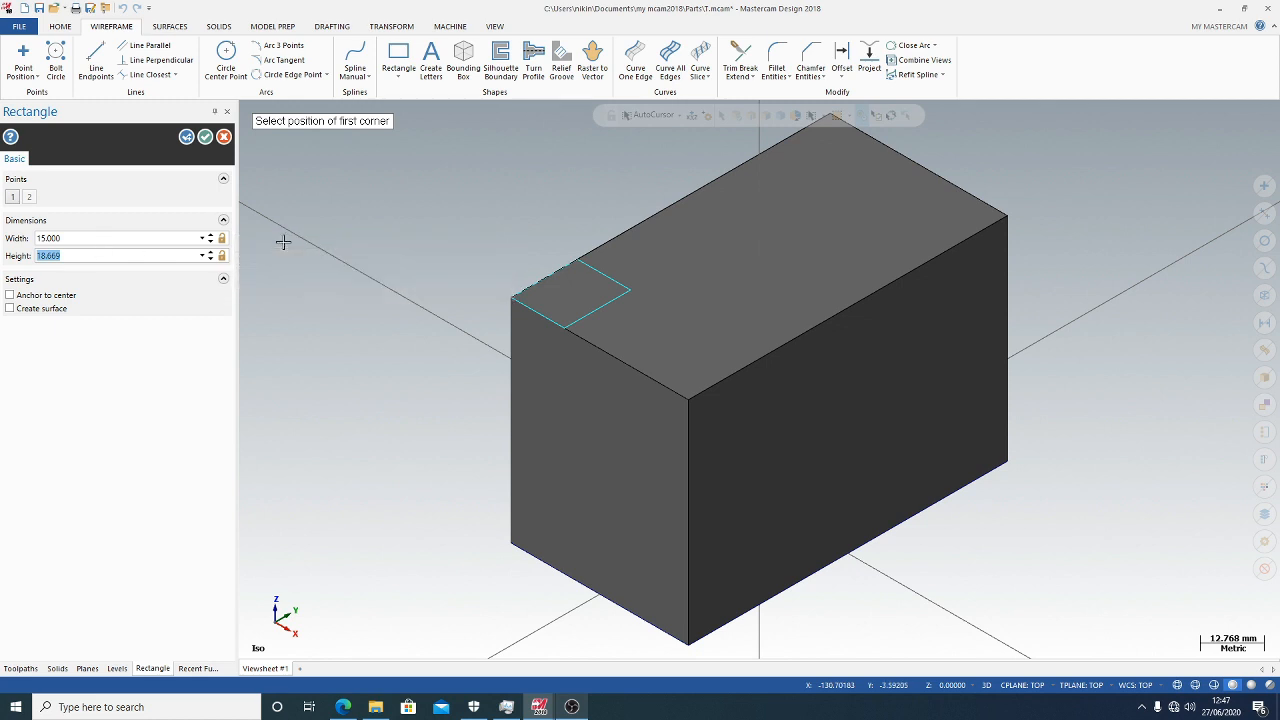
{"action": "type", "text": "22"}
{"action": "key", "text": "Tab"}
Draw a rectangle from the front-right corner of the block's top face with width -15 mm and height 22 mm
{"action": "left_click", "coordinate": [689, 400]}
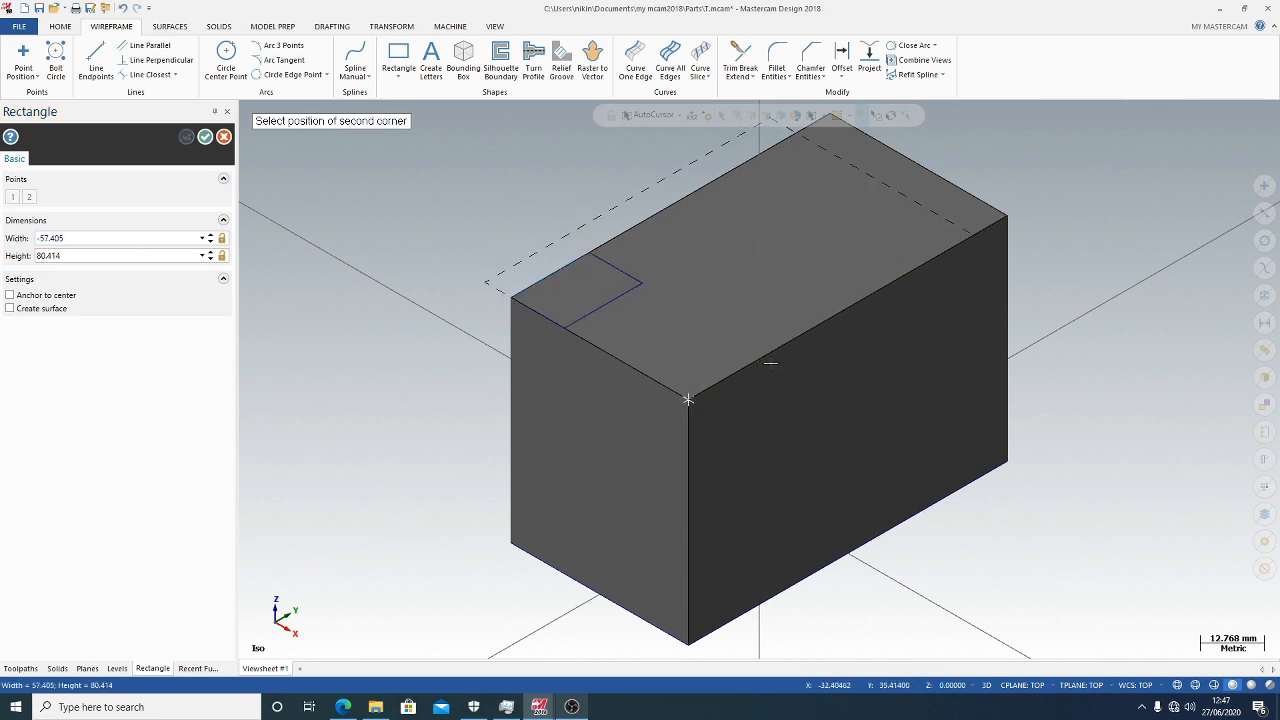
{"action": "left_click", "coordinate": [119, 239]}
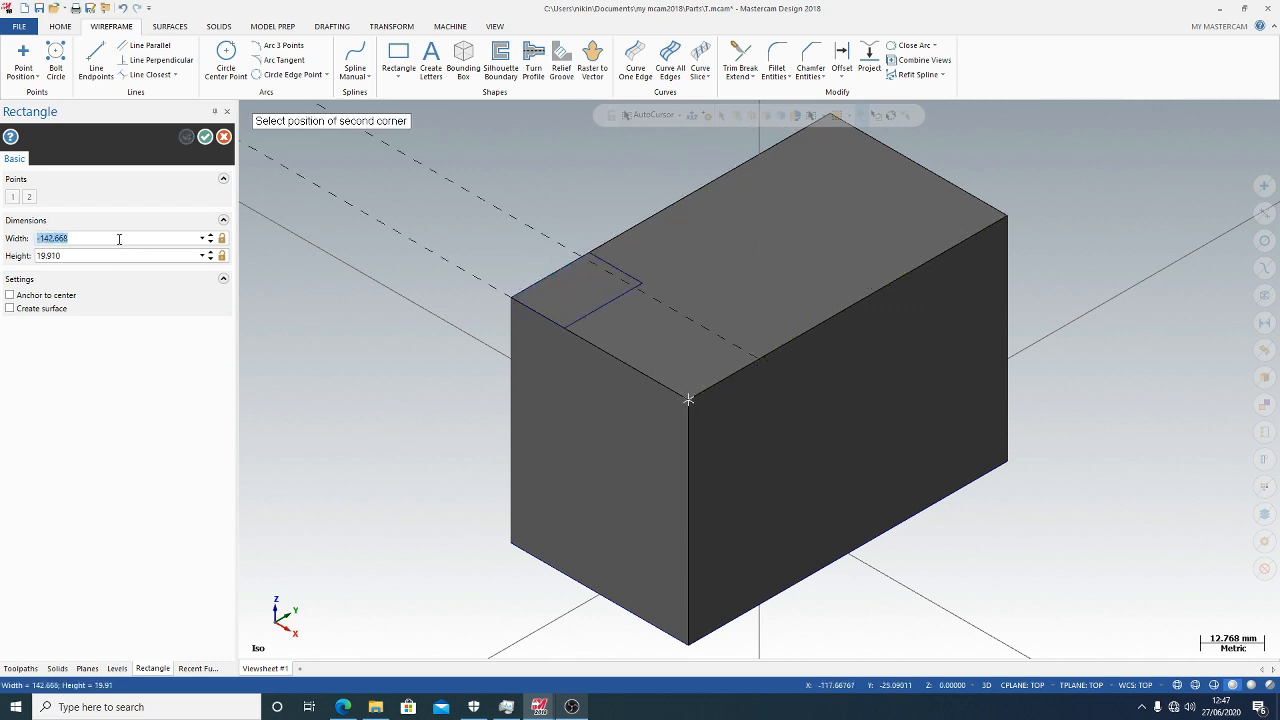
{"action": "type", "text": "-15"}
{"action": "key", "text": "Tab"}
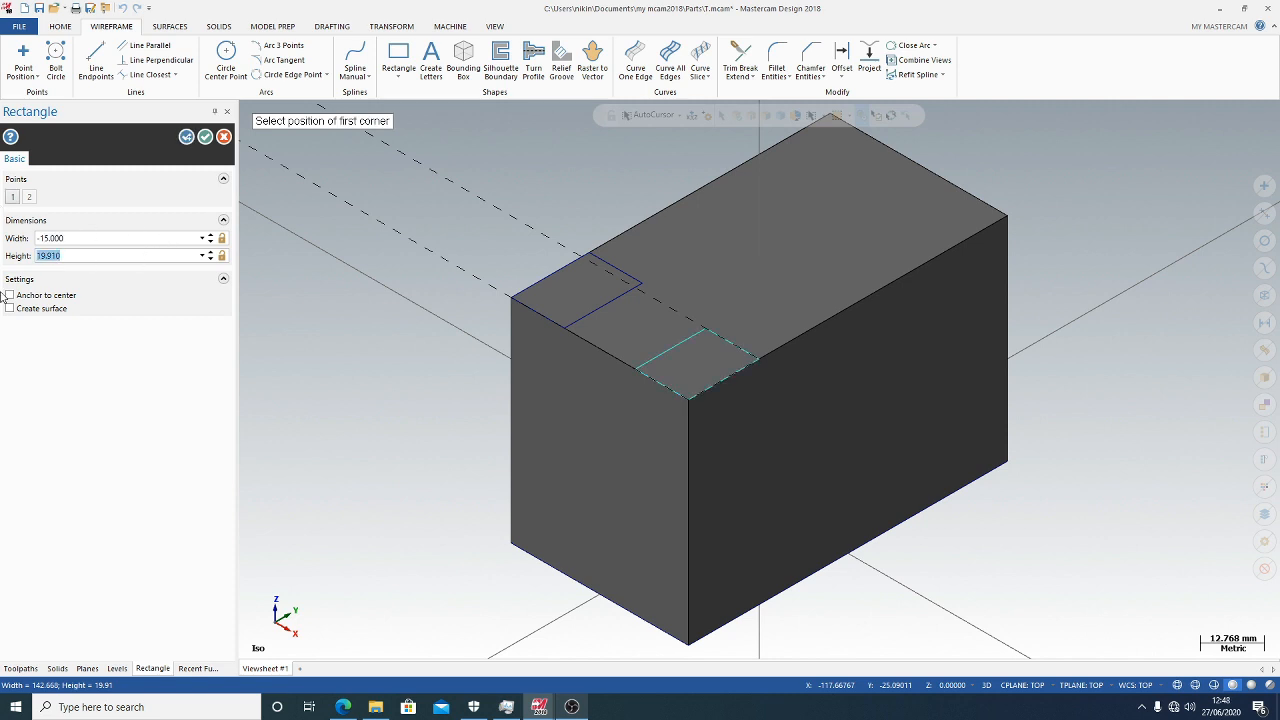
{"action": "type", "text": "22"}
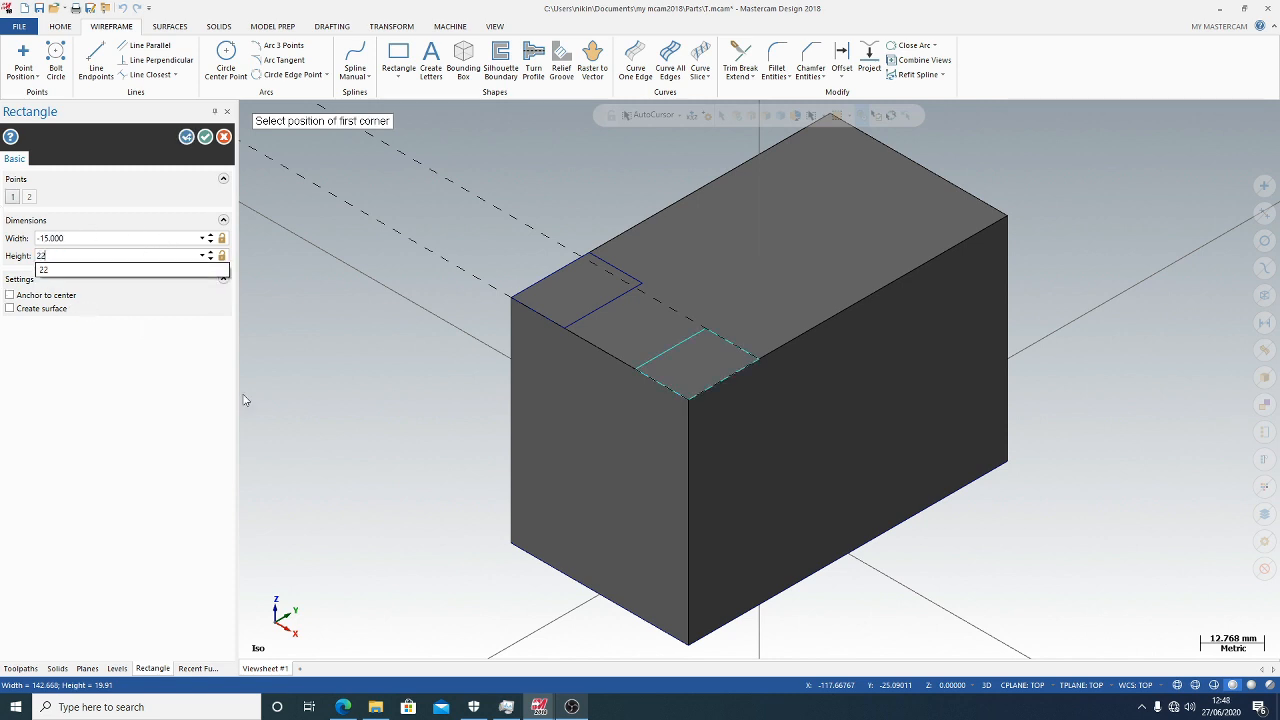
Draw a rectangle from the back-right corner of the block's top face with width -15 mm and height -22 mm
{"action": "left_click", "coordinate": [1007, 216]}
{"action": "left_click", "coordinate": [83, 239]}
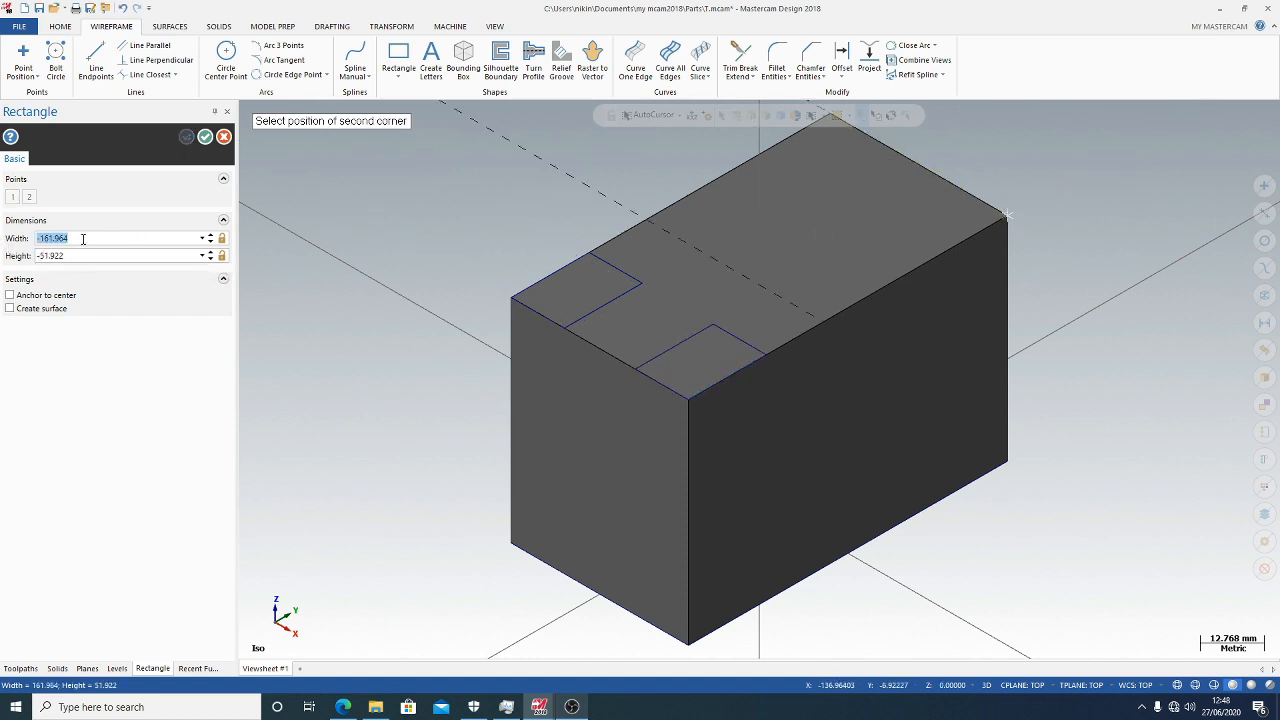
{"action": "type", "text": "-15"}
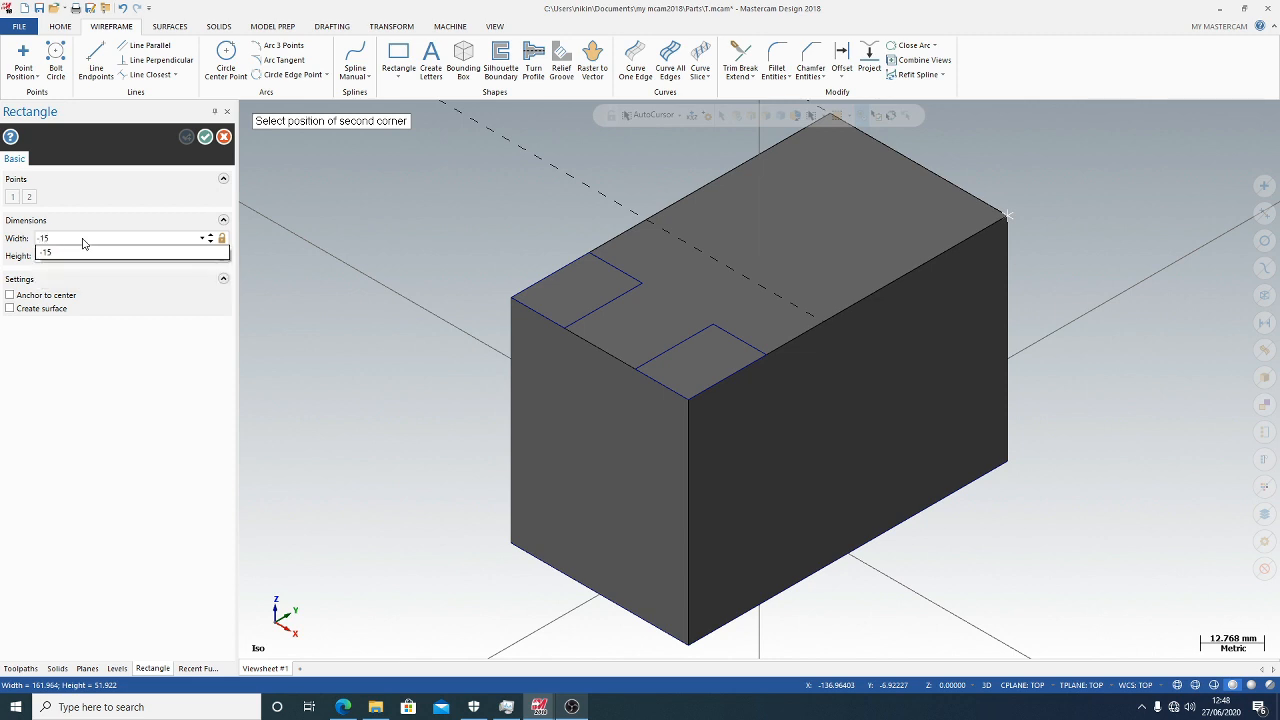
{"action": "key", "text": "Tab"}
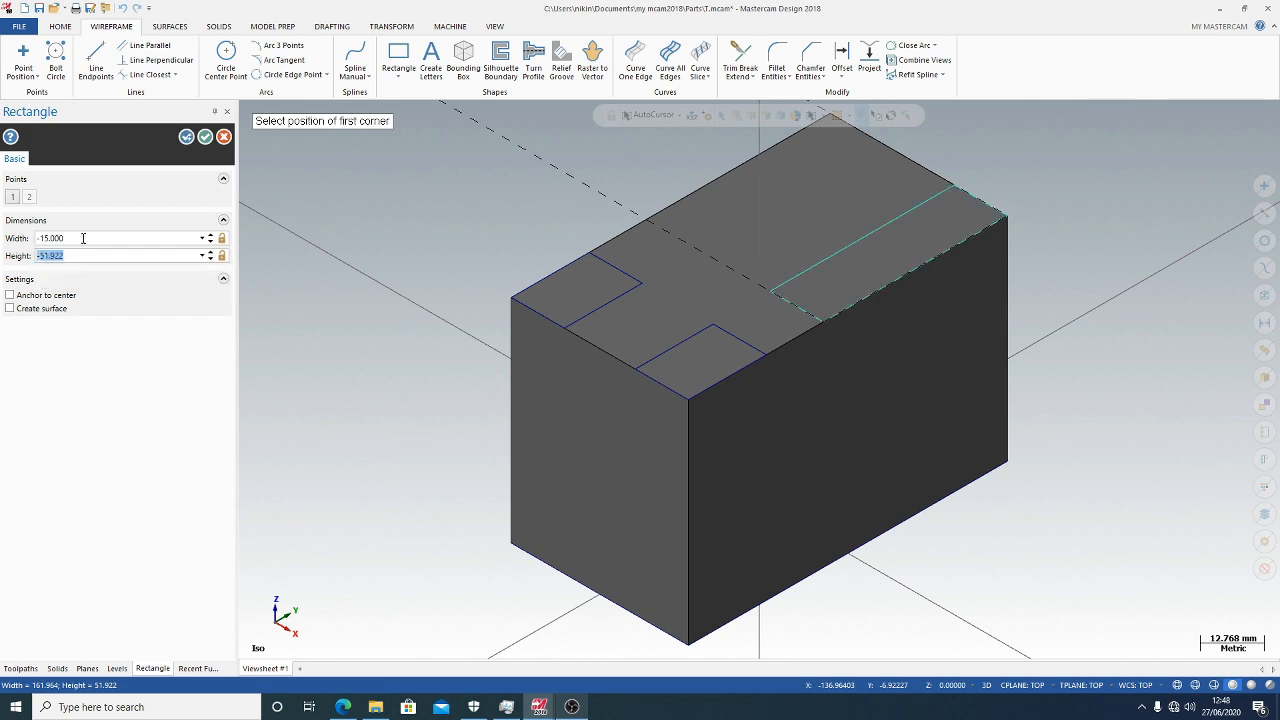
{"action": "type", "text": "22"}
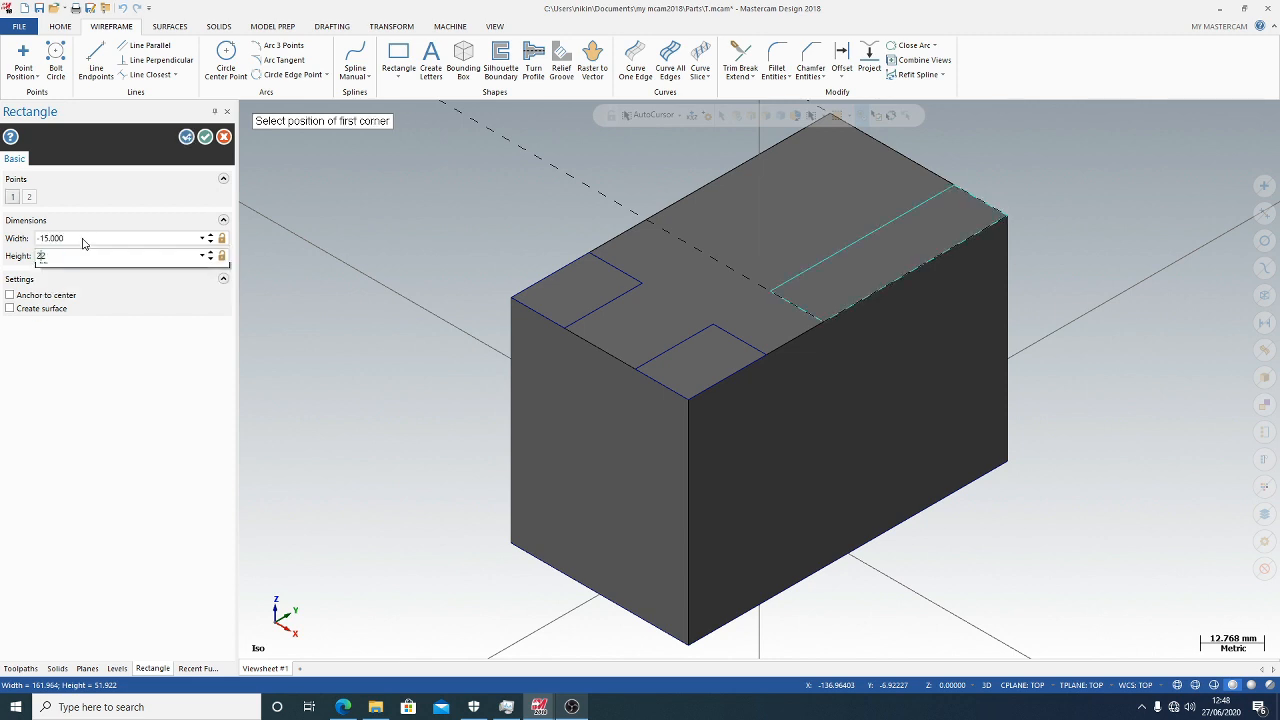
{"action": "left_click", "coordinate": [93, 238]}
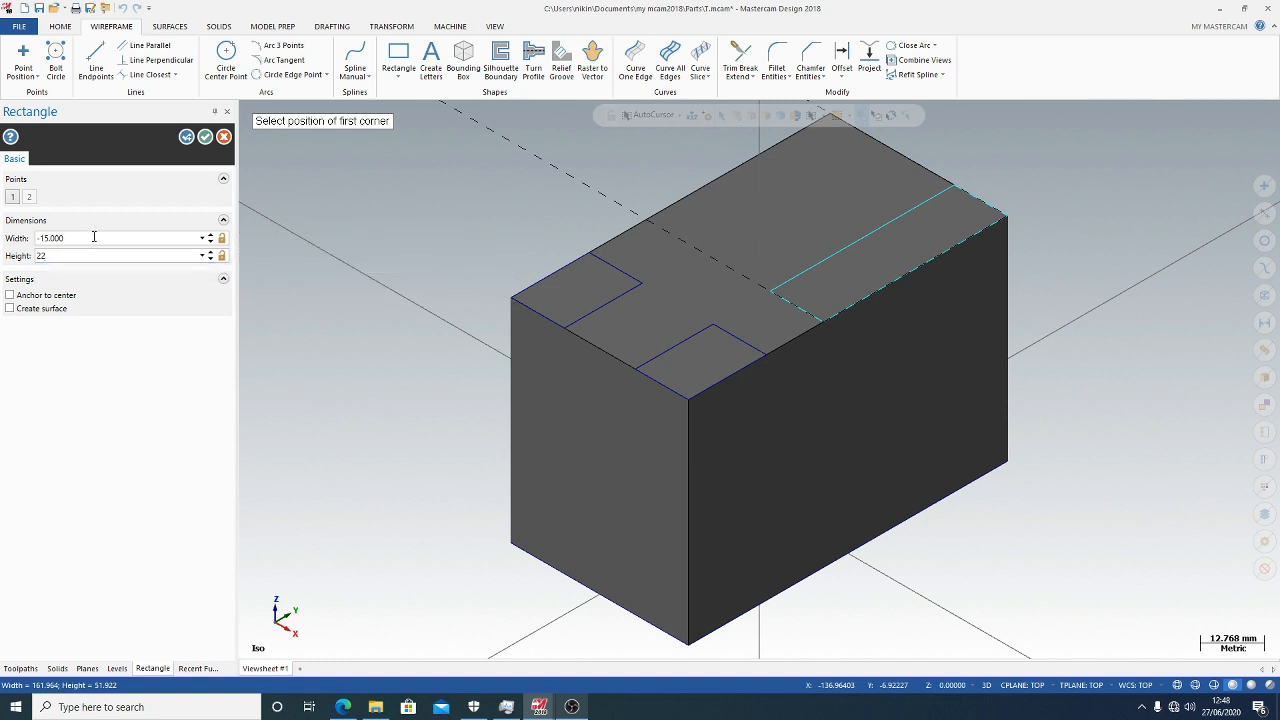
{"action": "left_click", "coordinate": [94, 238]}
{"action": "left_click", "coordinate": [88, 256]}
{"action": "key", "text": "Home"}
{"action": "type", "text": "-"}
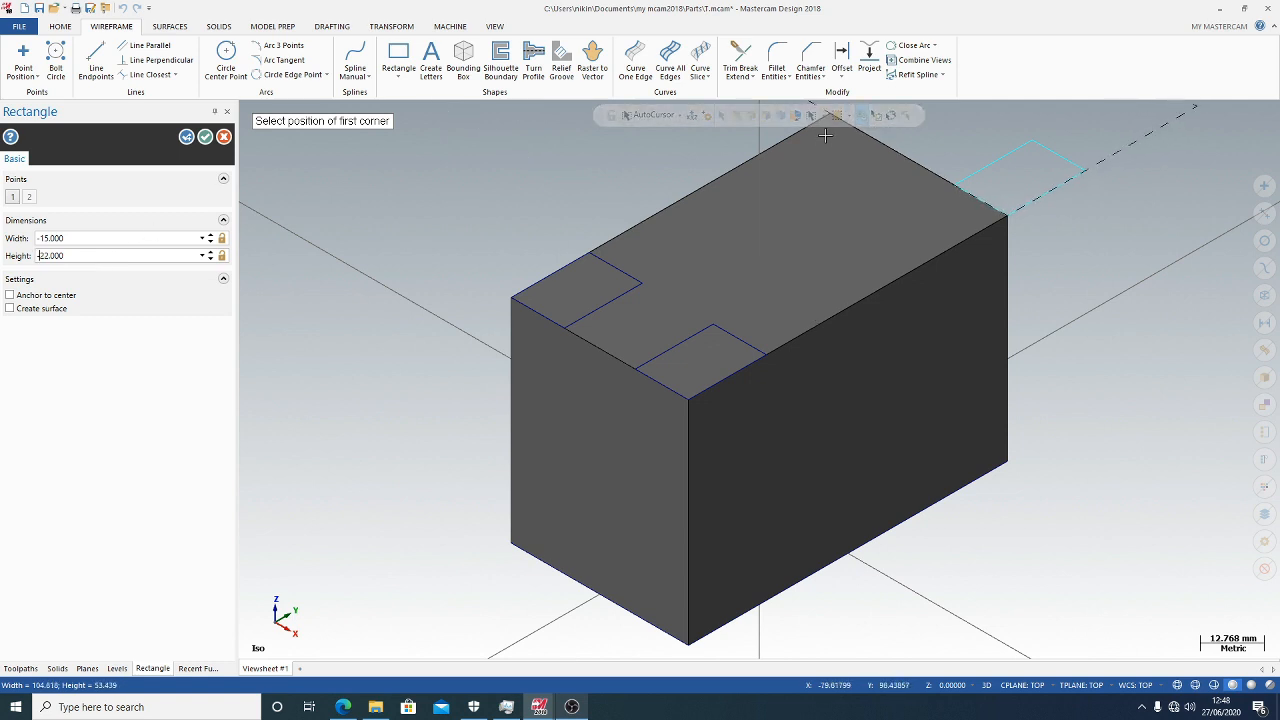
{"action": "left_click", "coordinate": [122, 240]}
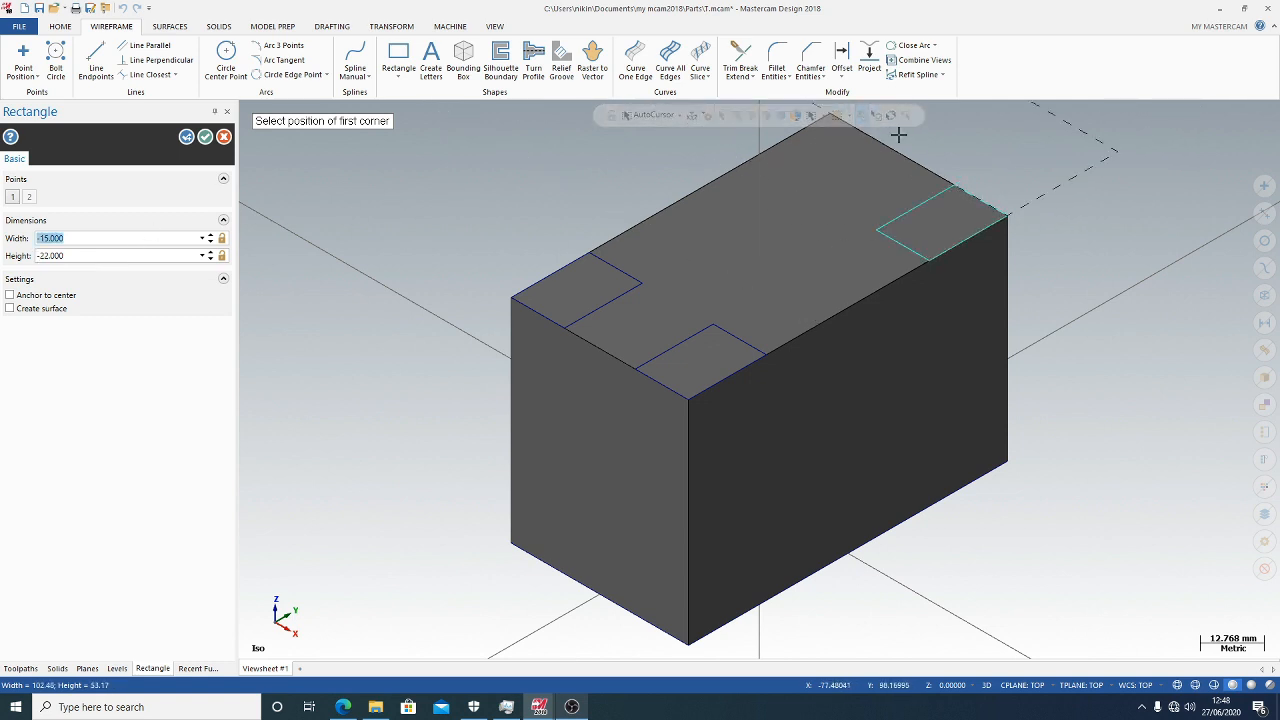
{"action": "scroll", "coordinate": [900, 133], "scroll_direction": "down", "scroll_amount": 2}
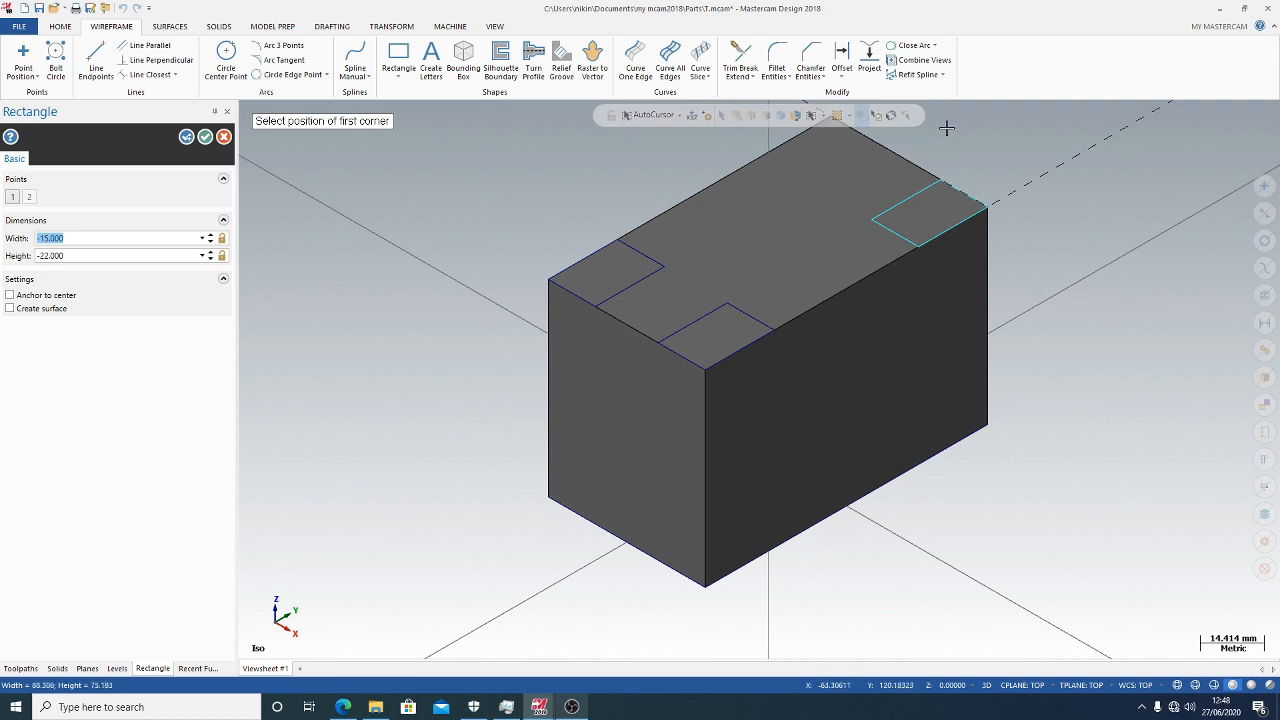
{"action": "scroll", "coordinate": [900, 130], "scroll_direction": "down", "scroll_amount": 5}
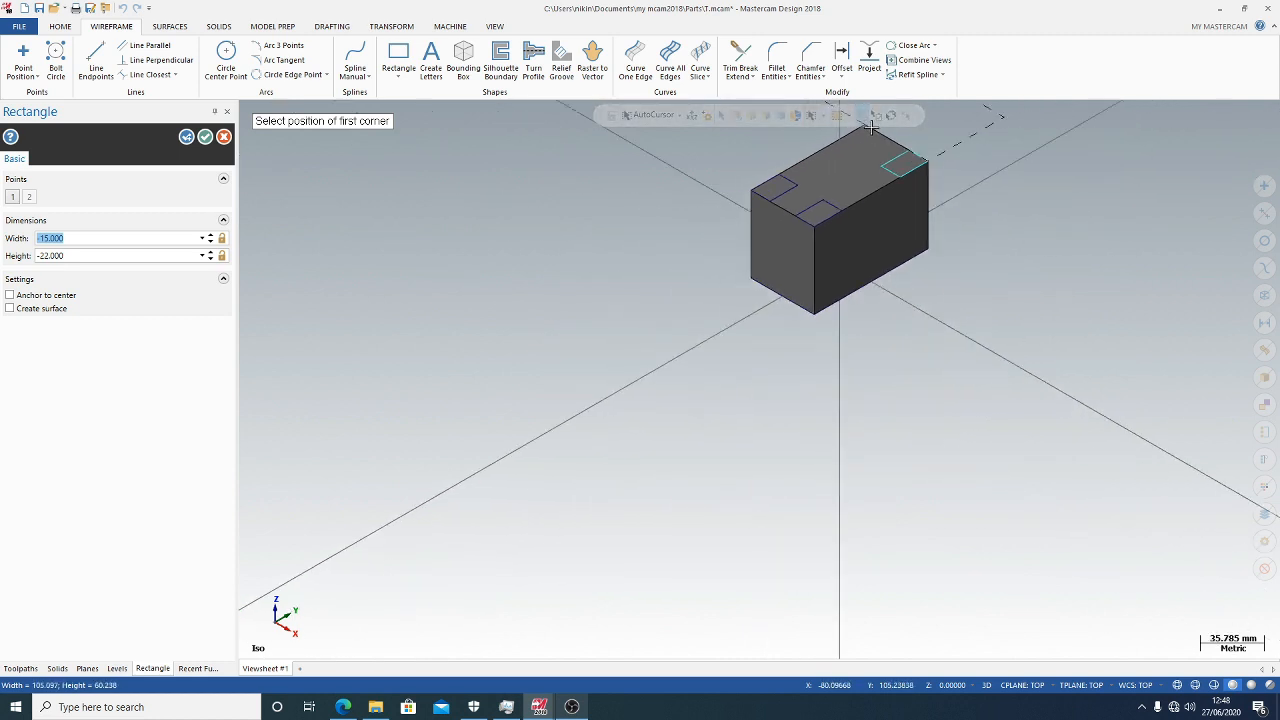
{"action": "scroll", "coordinate": [890, 122], "scroll_direction": "up", "scroll_amount": 2}
{"action": "scroll", "coordinate": [900, 77], "scroll_direction": "up", "scroll_amount": 6}
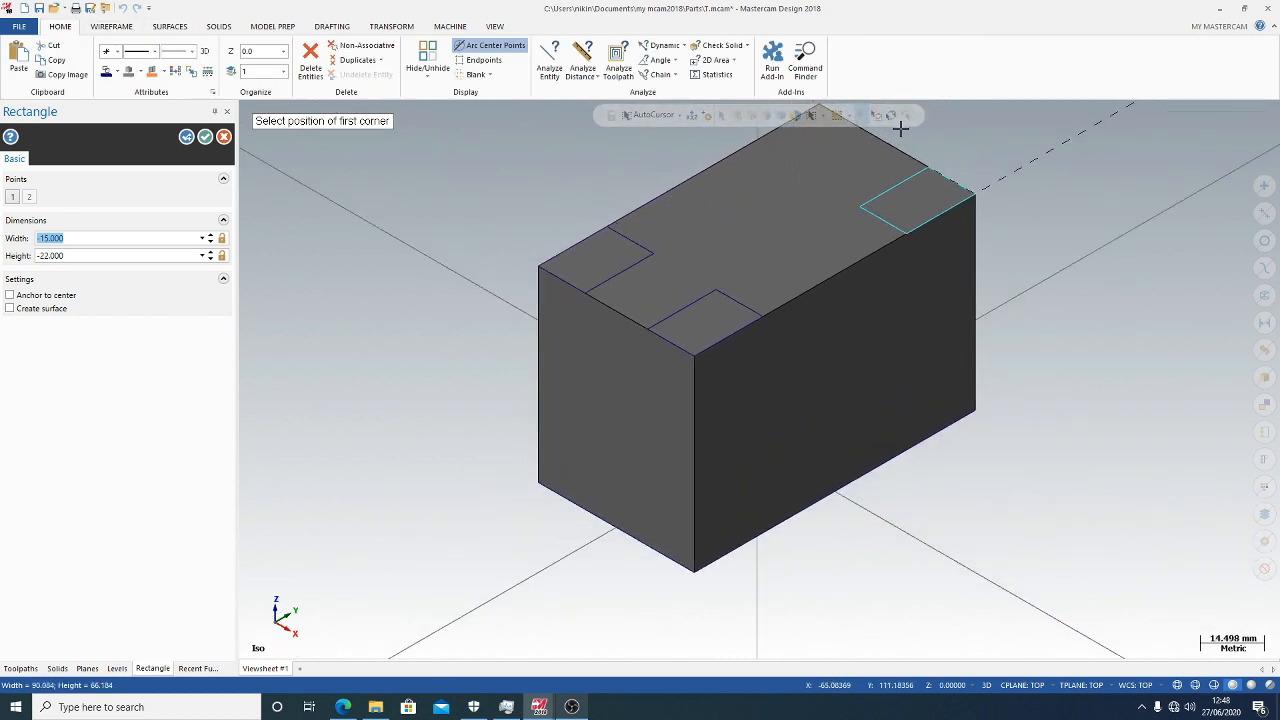
{"action": "scroll", "coordinate": [890, 129], "scroll_direction": "up", "scroll_amount": 4}
{"action": "scroll", "coordinate": [672, 164], "scroll_direction": "down", "scroll_amount": 5}
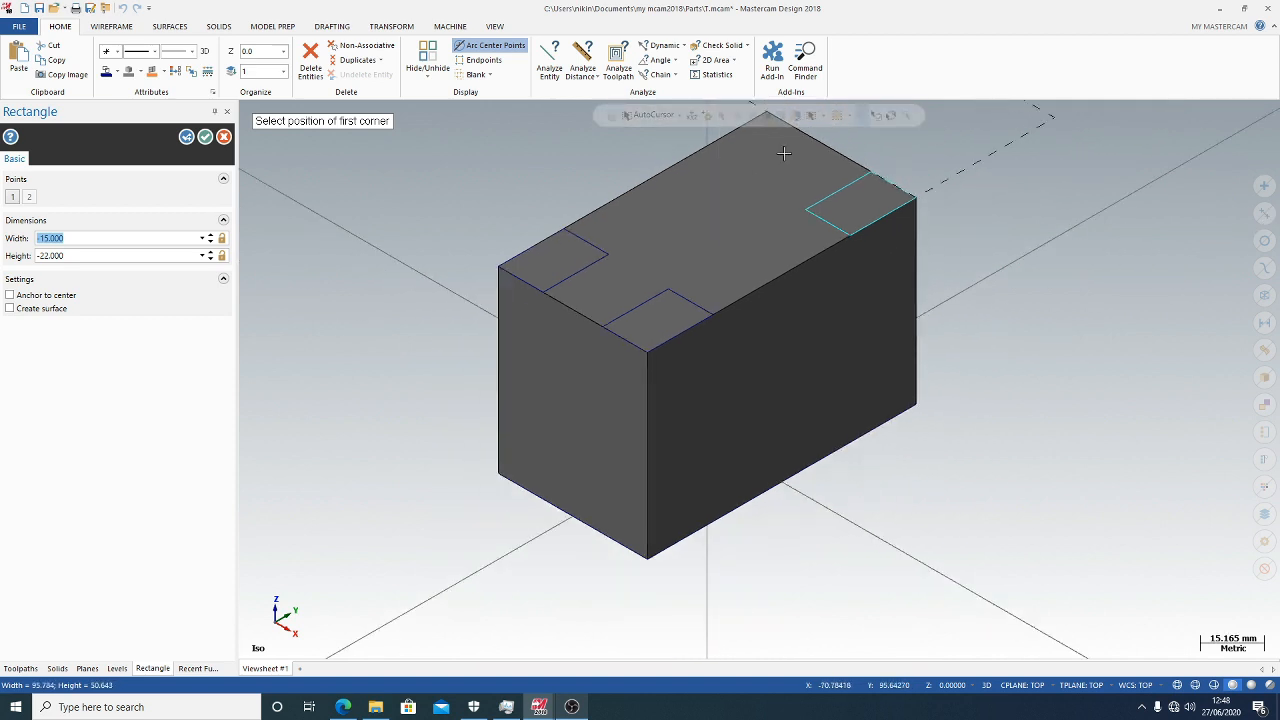
{"action": "scroll", "coordinate": [785, 145], "scroll_direction": "down", "scroll_amount": 2}
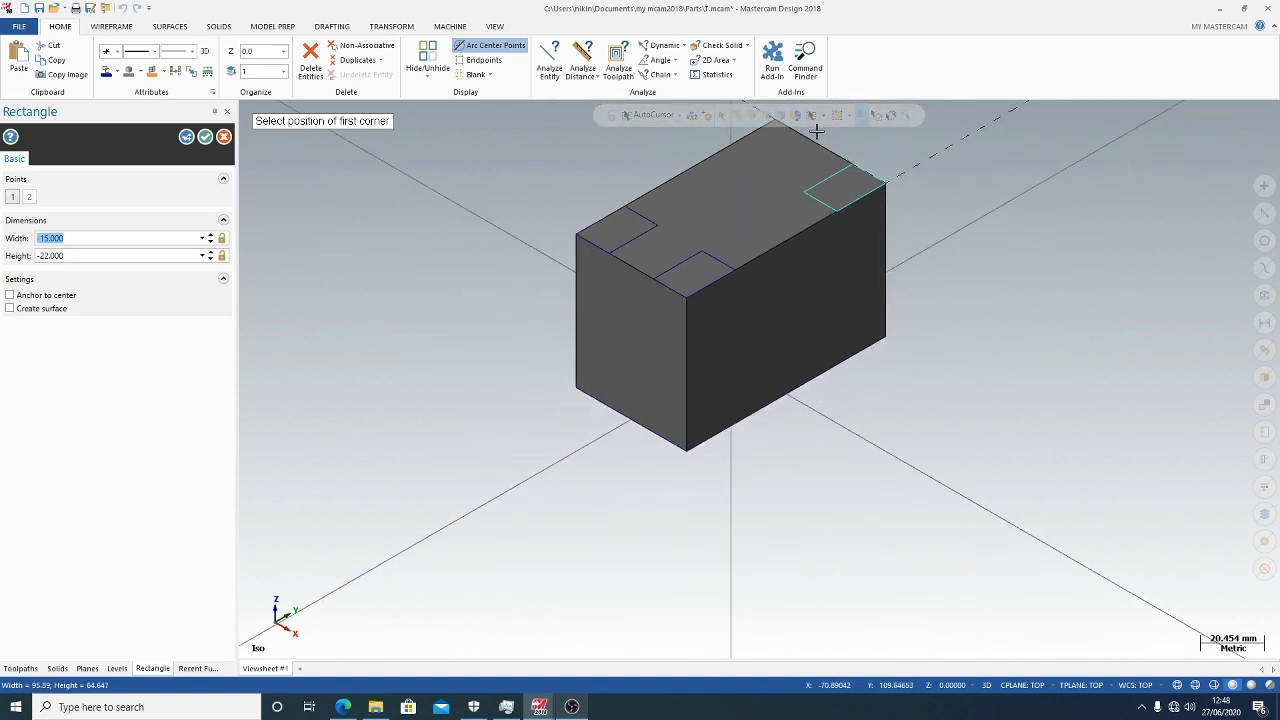
{"action": "left_click", "coordinate": [204, 137]}
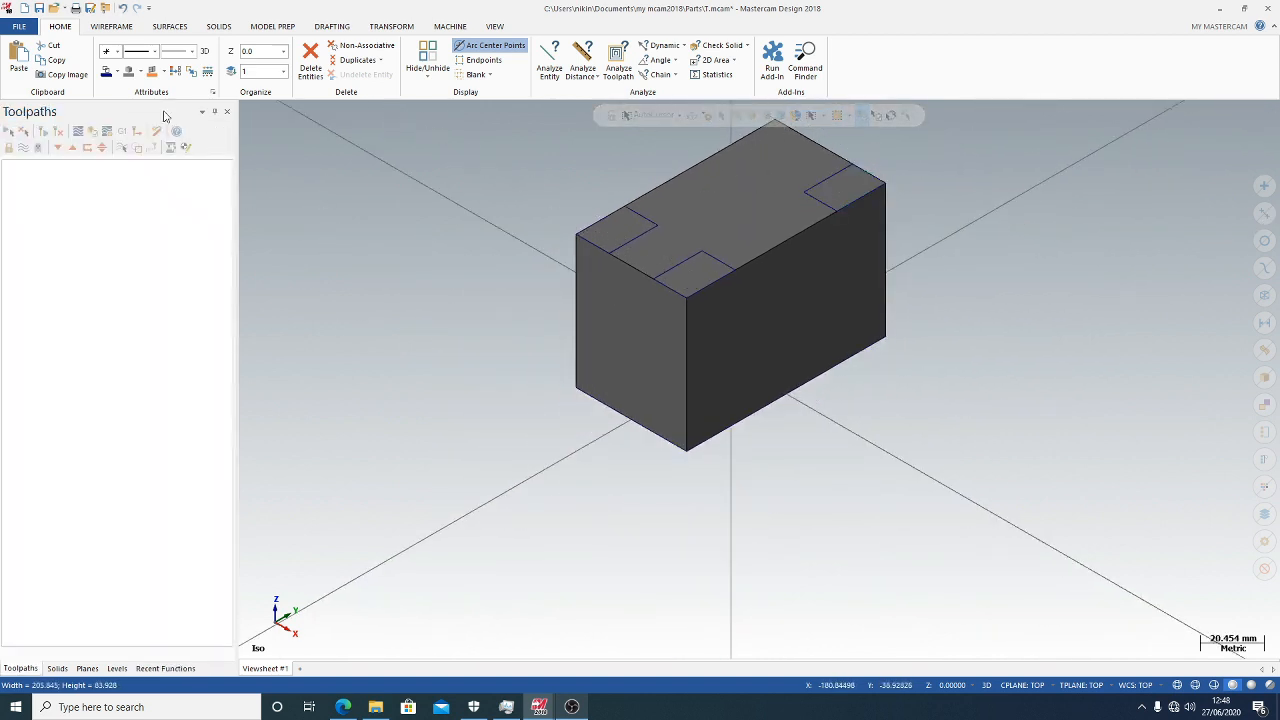
Draw a rectangle from the back-left corner of the block's top face with width 15 mm and height -22 mm
{"action": "scroll", "coordinate": [820, 160], "scroll_direction": "down", "scroll_amount": 4}
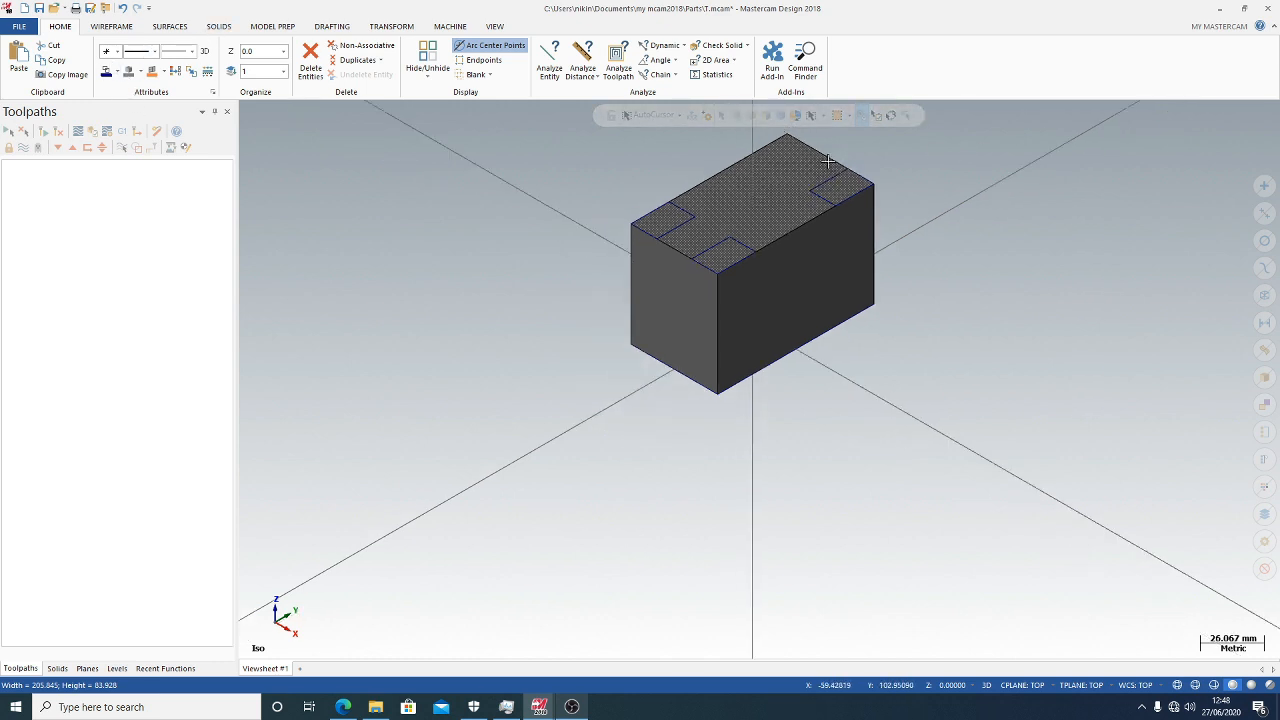
{"action": "left_click", "coordinate": [112, 26]}
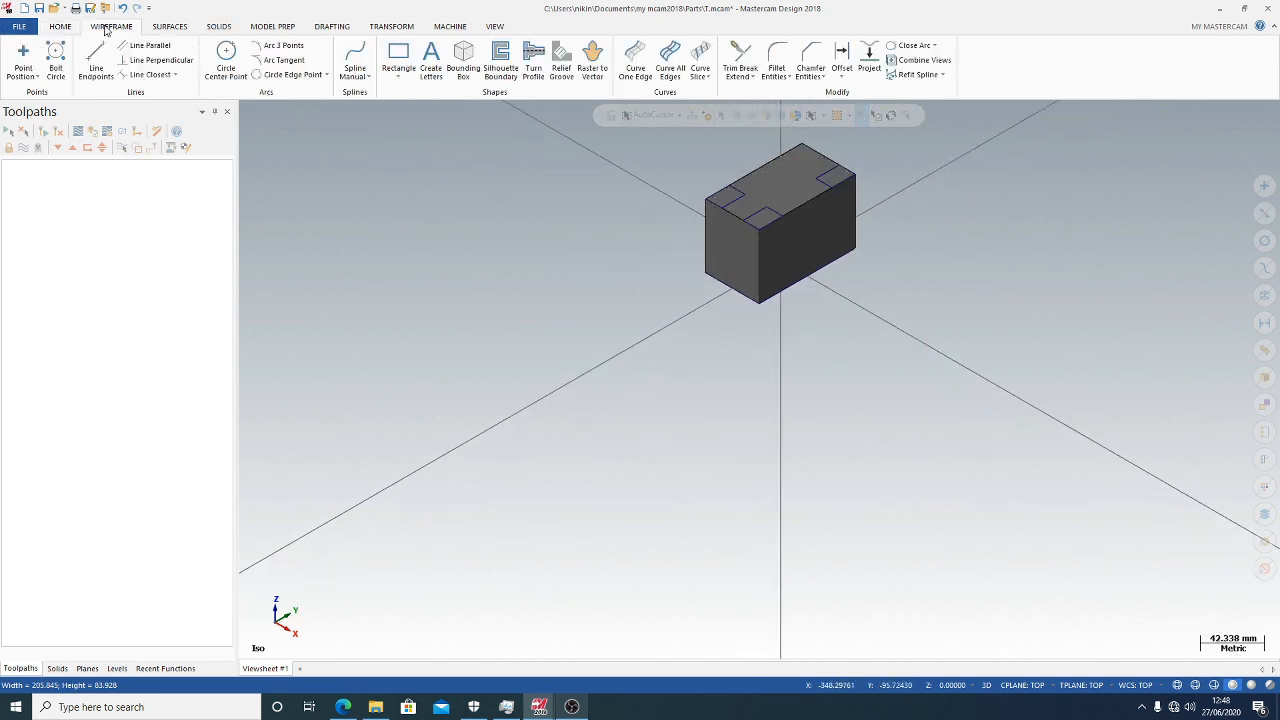
{"action": "left_click", "coordinate": [399, 58]}
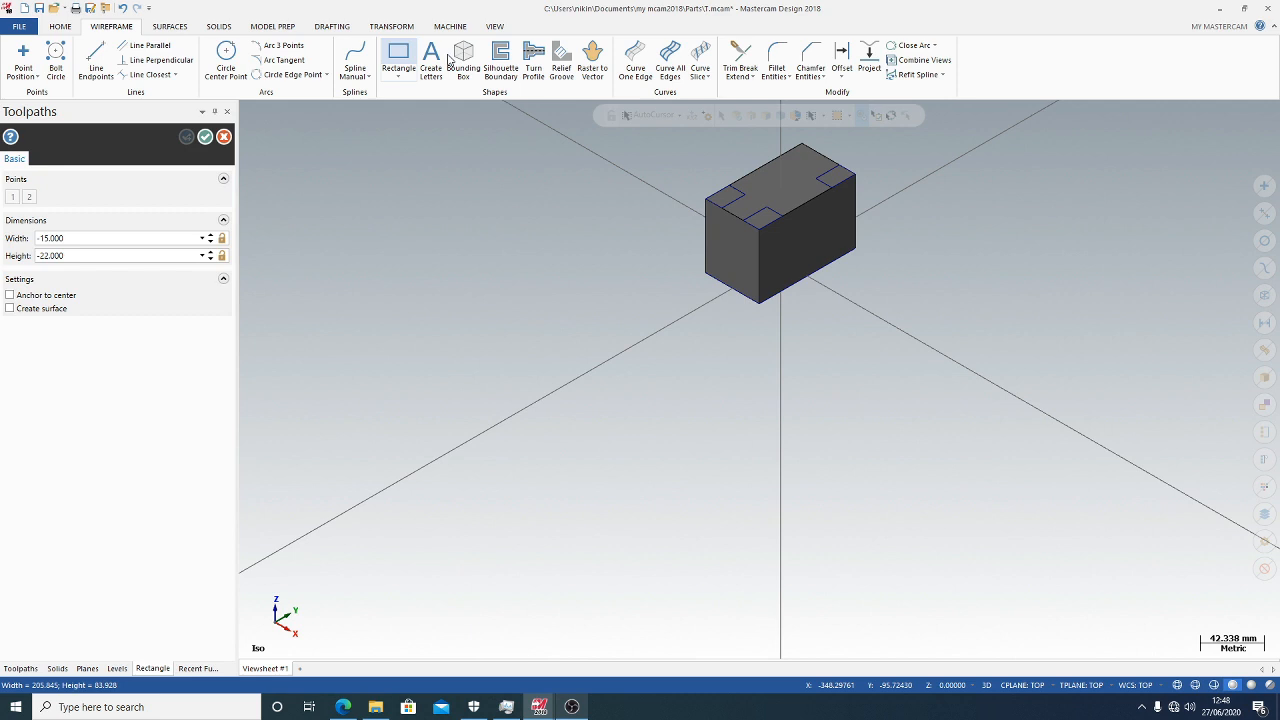
{"action": "left_click", "coordinate": [801, 143]}
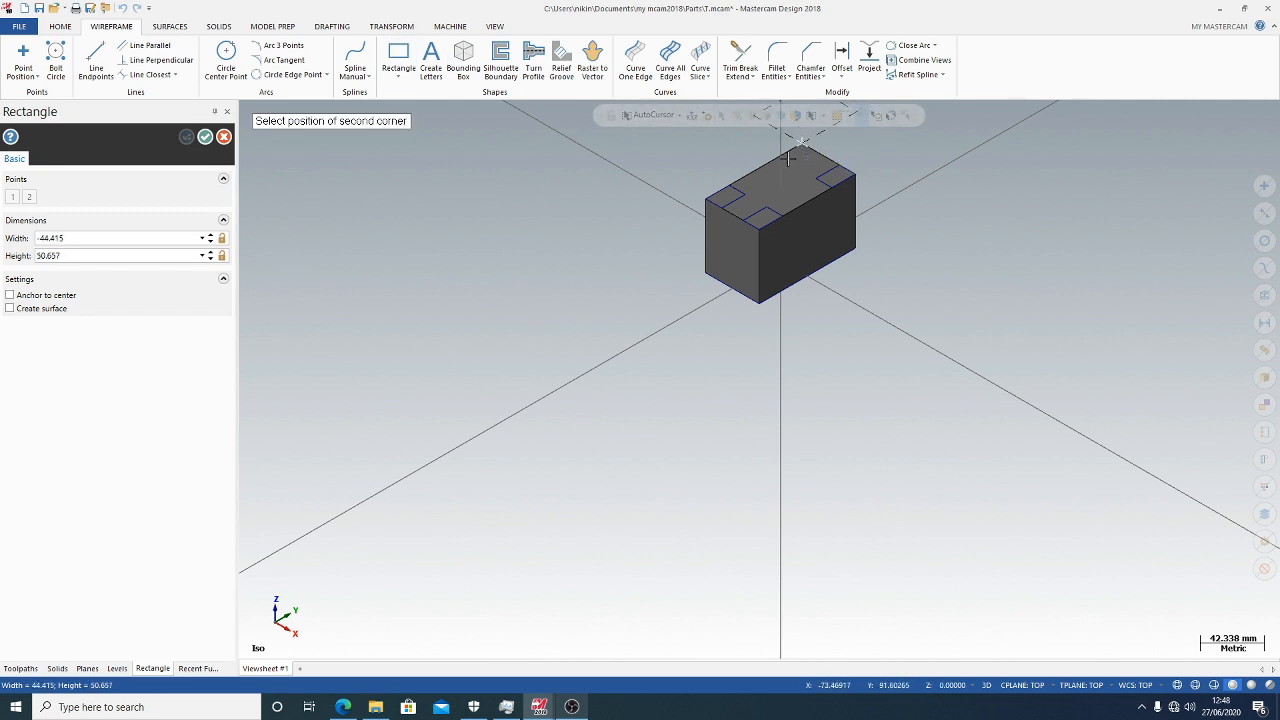
{"action": "left_click", "coordinate": [113, 237]}
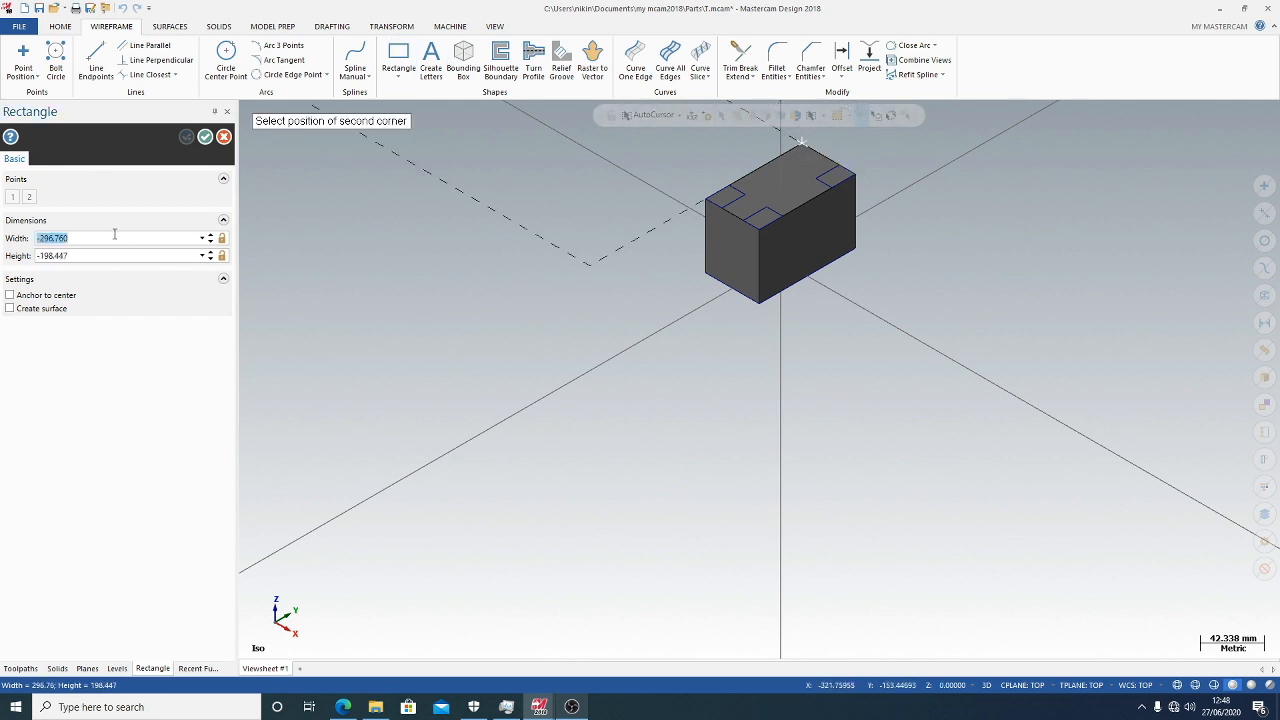
{"action": "key", "text": "BackSpace"}
{"action": "type", "text": "-155"}
{"action": "key", "text": "Tab"}
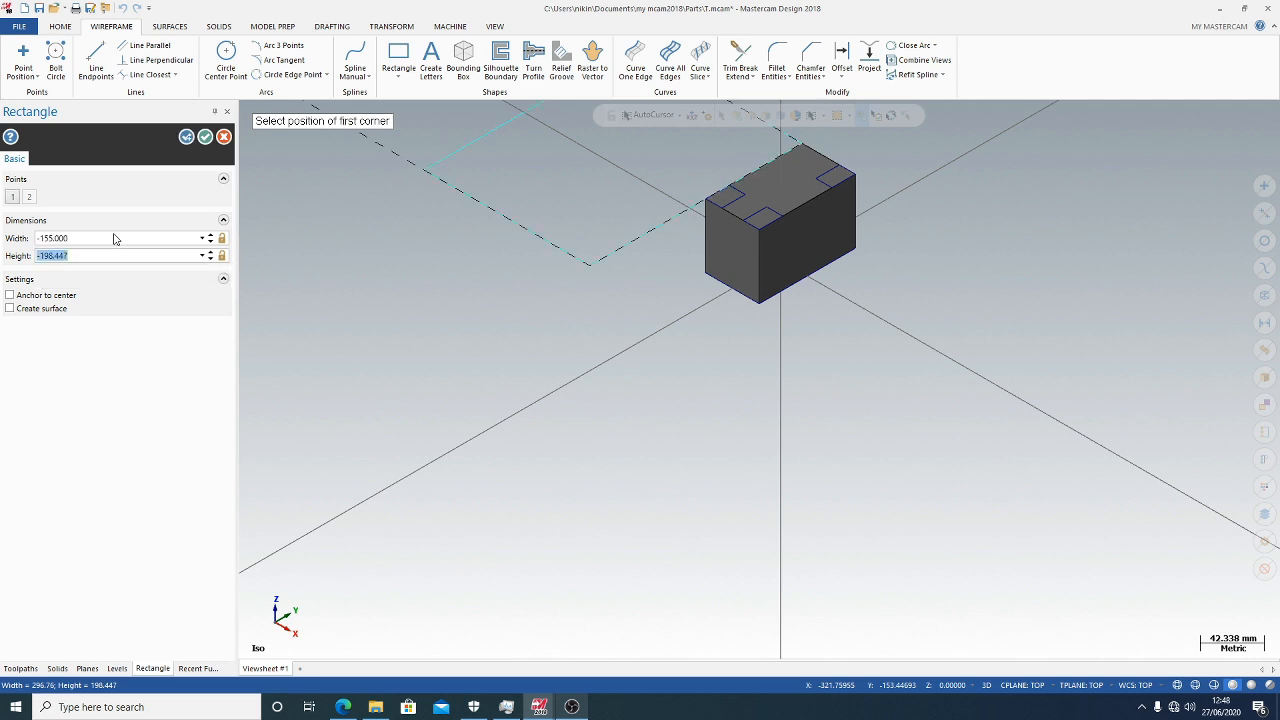
{"action": "type", "text": "-22"}
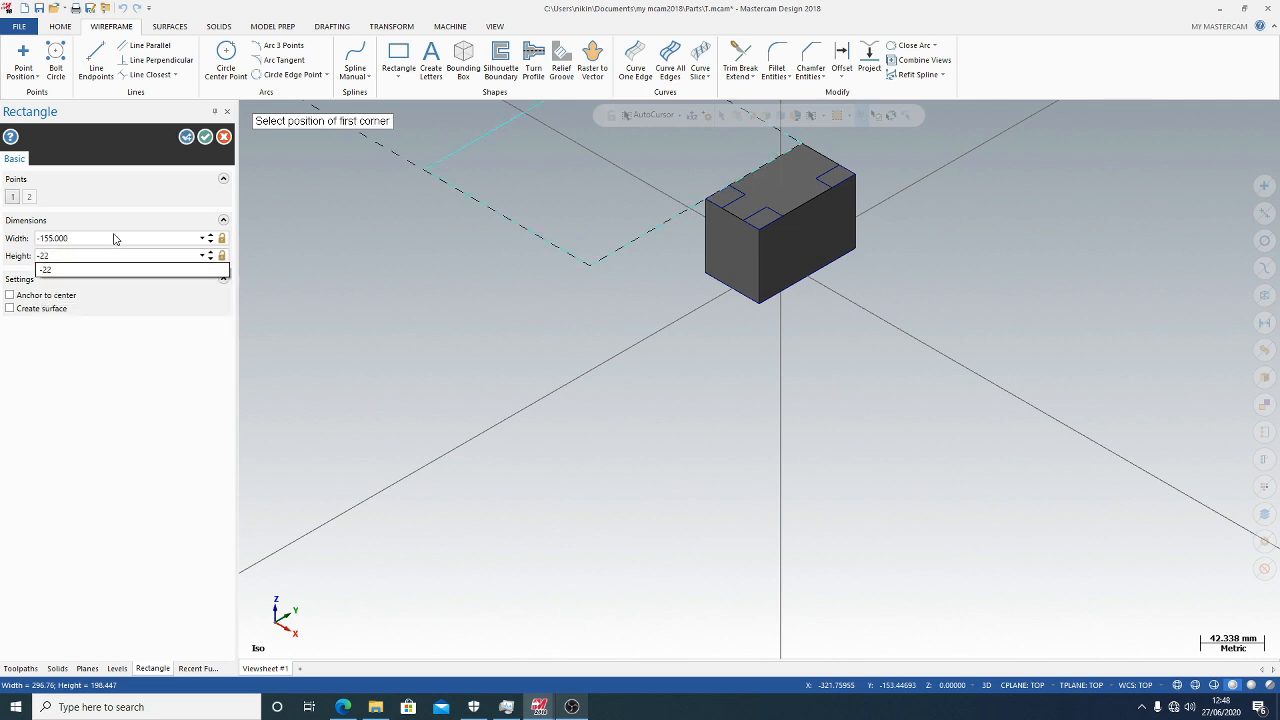
{"action": "left_click", "coordinate": [53, 237]}
{"action": "left_click", "coordinate": [55, 240]}
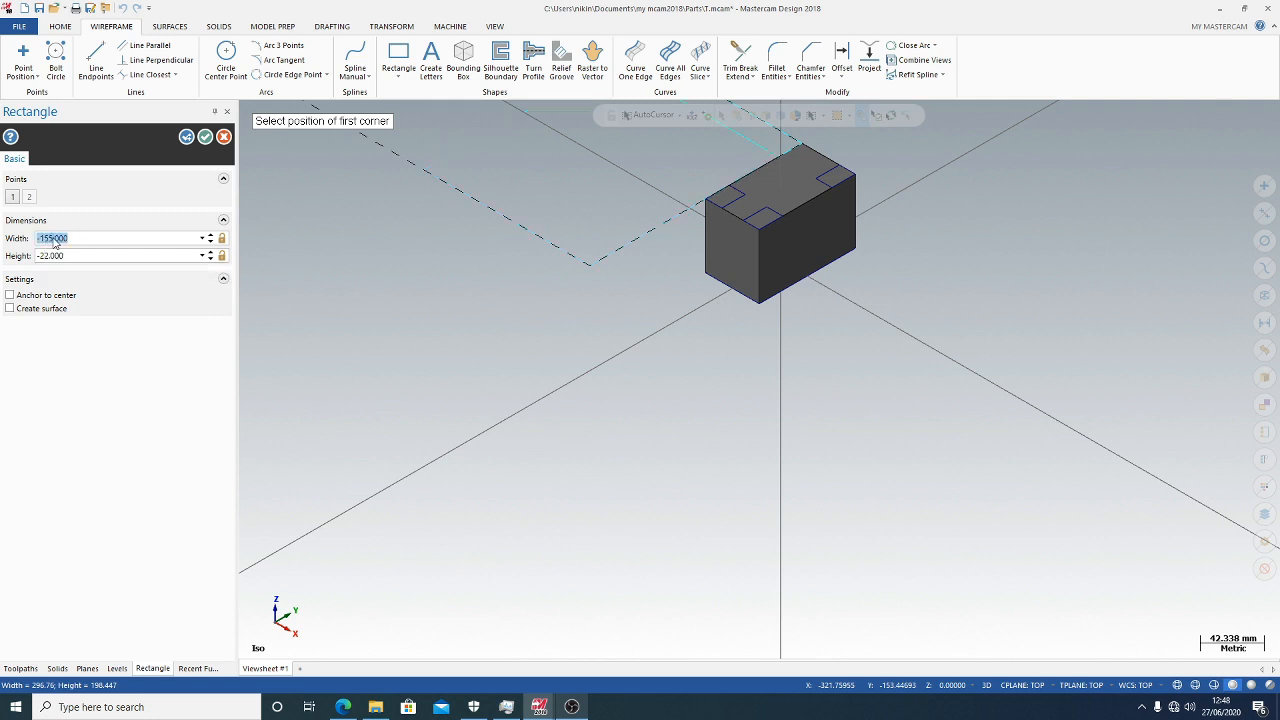
{"action": "left_click", "coordinate": [56, 239]}
{"action": "left_click", "coordinate": [92, 259]}
{"action": "left_click", "coordinate": [53, 258]}
{"action": "left_click", "coordinate": [78, 256]}
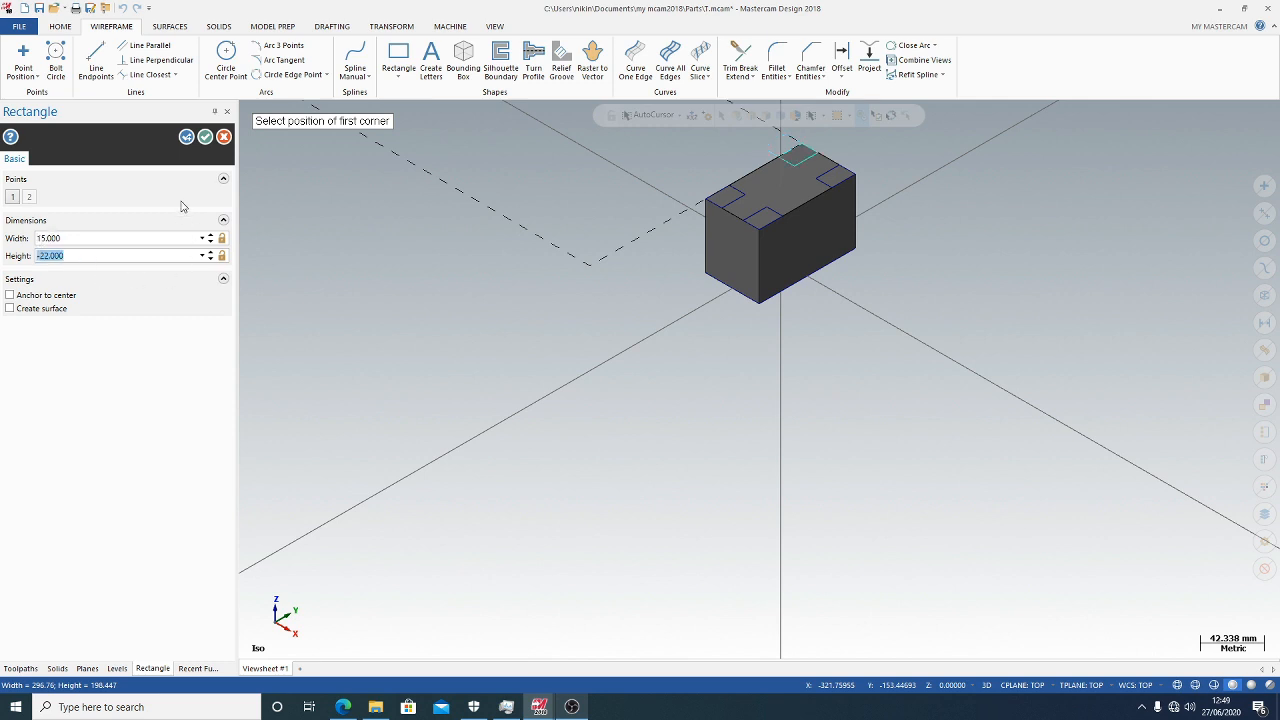
{"action": "left_click", "coordinate": [205, 136]}
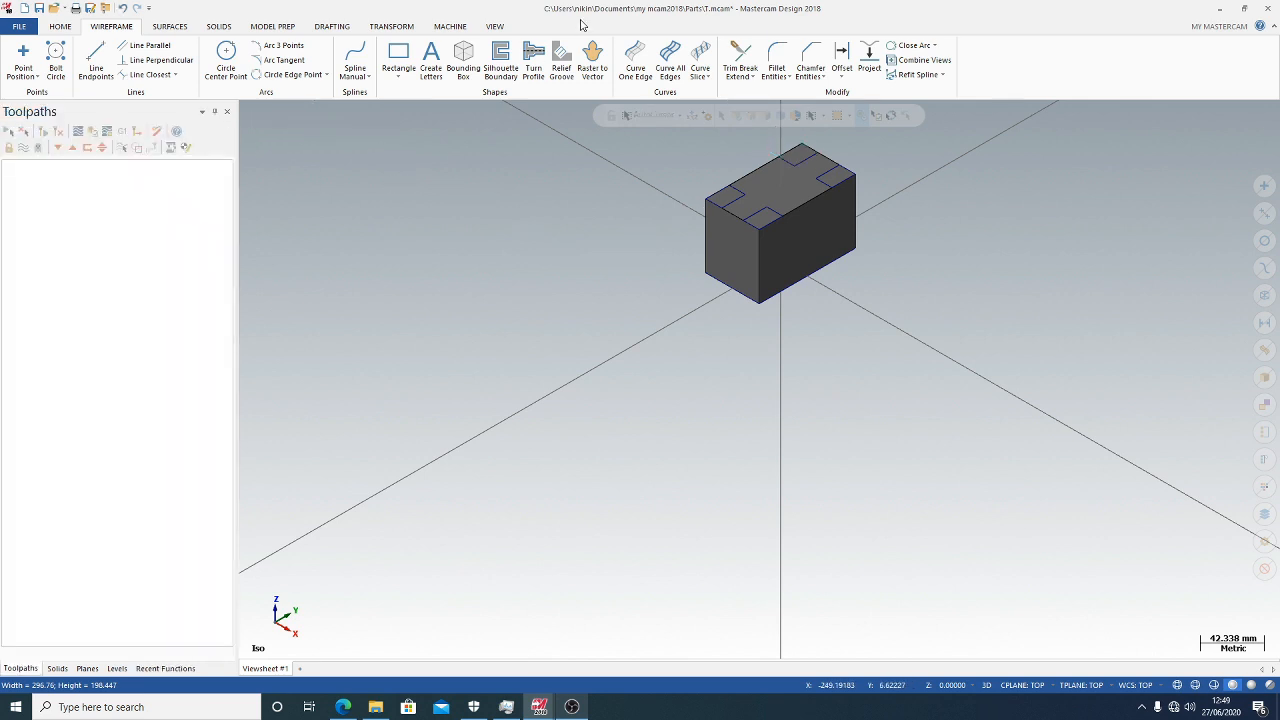
Examine the block in the left, isometric reverse, back and isometric views to identify its side faces
{"action": "scroll", "coordinate": [711, 137], "scroll_direction": "up", "scroll_amount": 3}
{"action": "scroll", "coordinate": [732, 135], "scroll_direction": "up", "scroll_amount": 2}
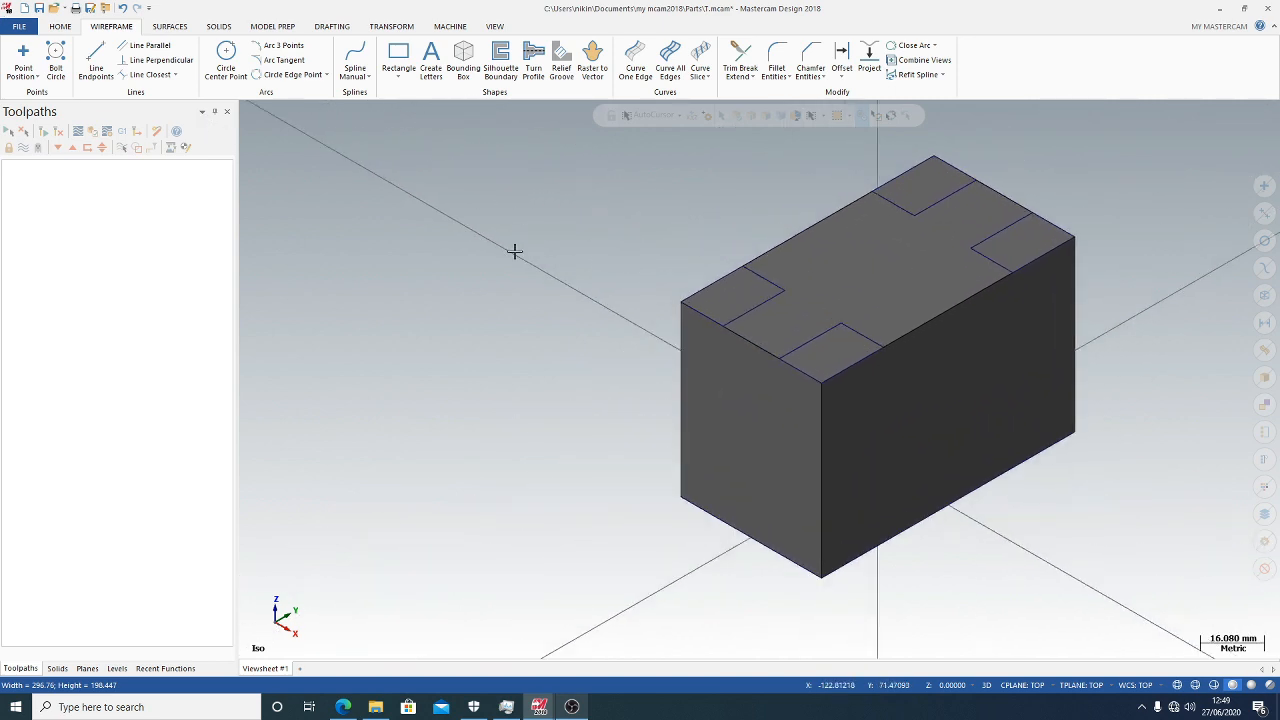
{"action": "scroll", "coordinate": [470, 270], "scroll_direction": "up", "scroll_amount": 1}
{"action": "scroll", "coordinate": [577, 291], "scroll_direction": "down", "scroll_amount": 3}
{"action": "right_click", "coordinate": [570, 305]}
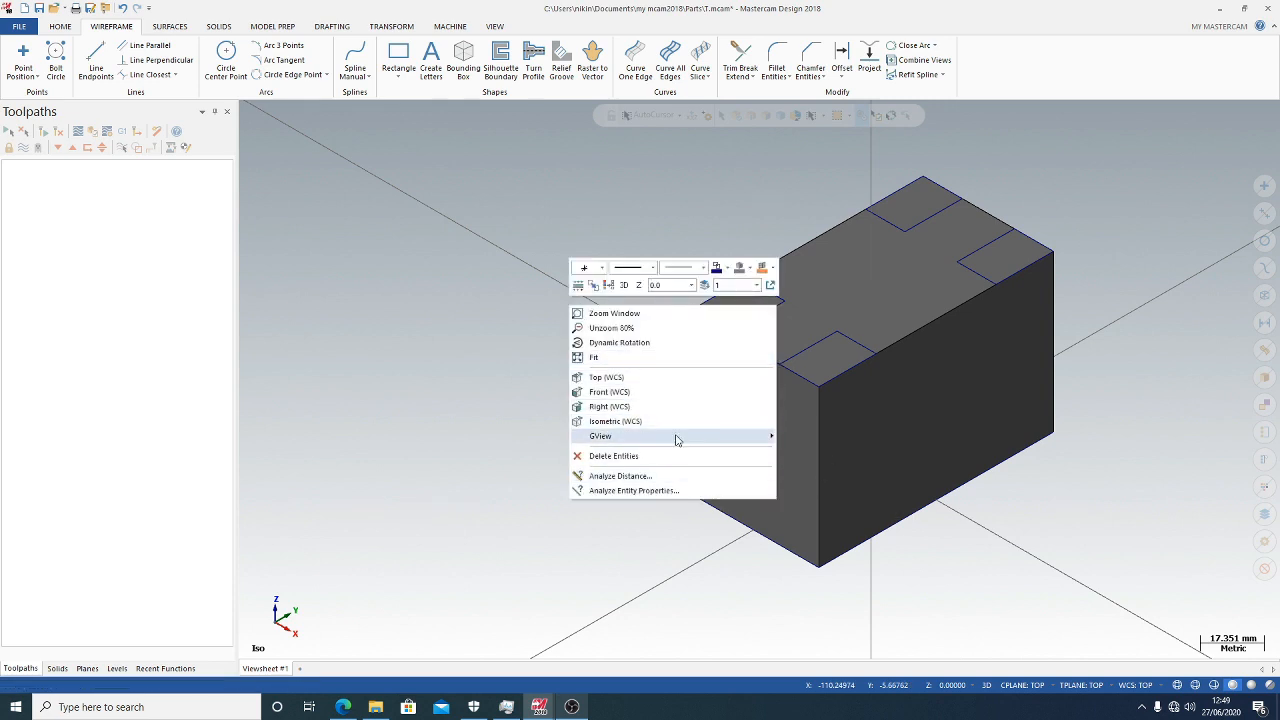
{"action": "mouse_move", "coordinate": [677, 437]}
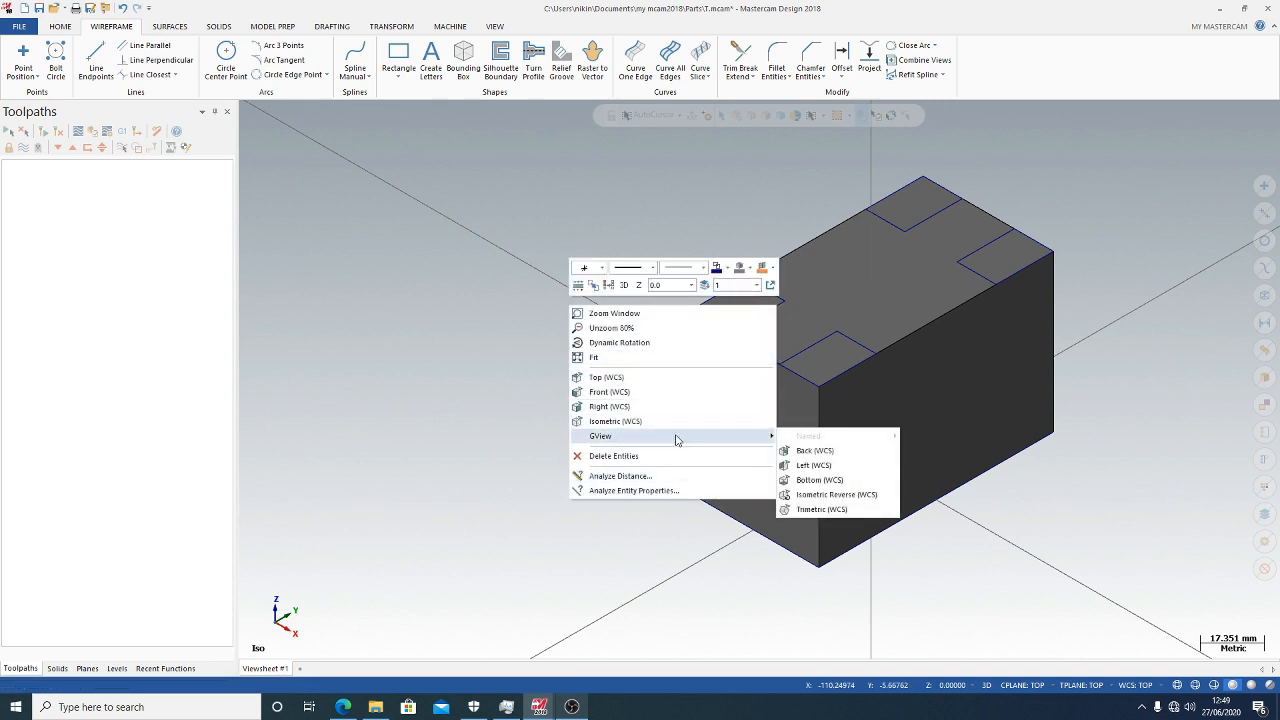
{"action": "left_click", "coordinate": [820, 467]}
{"action": "right_click", "coordinate": [590, 402]}
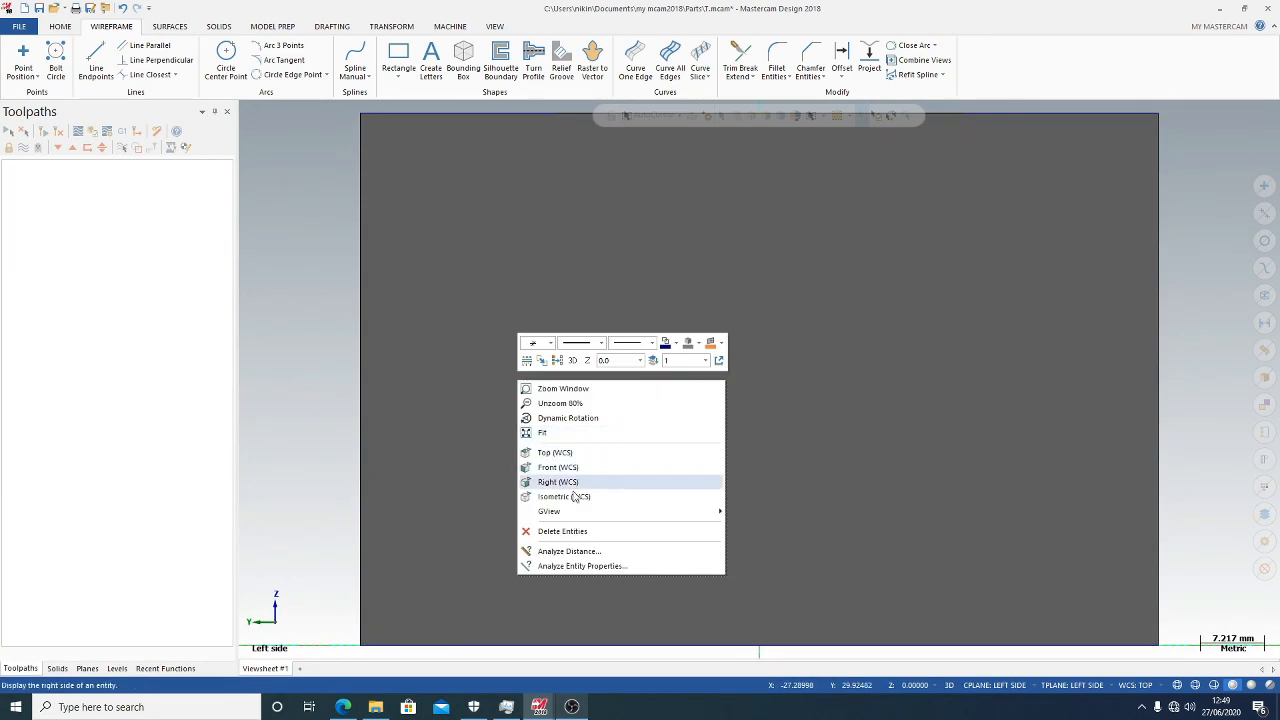
{"action": "mouse_move", "coordinate": [572, 513]}
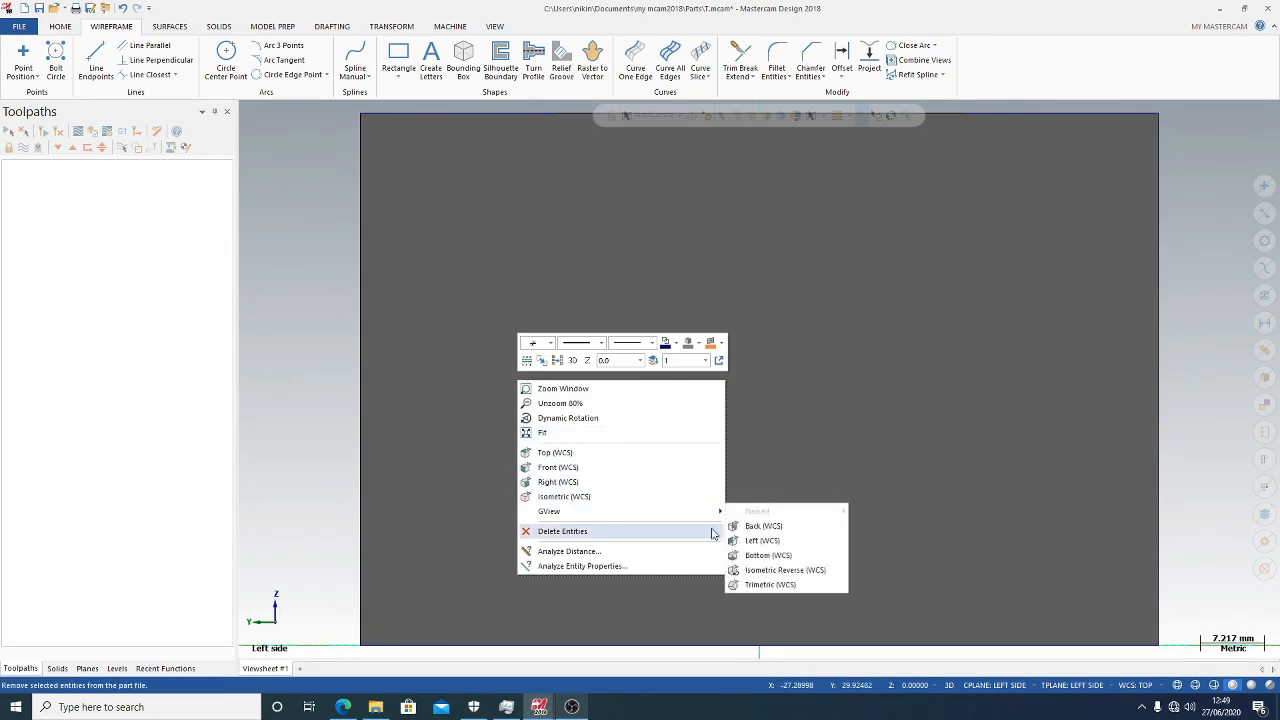
{"action": "left_click", "coordinate": [775, 569]}
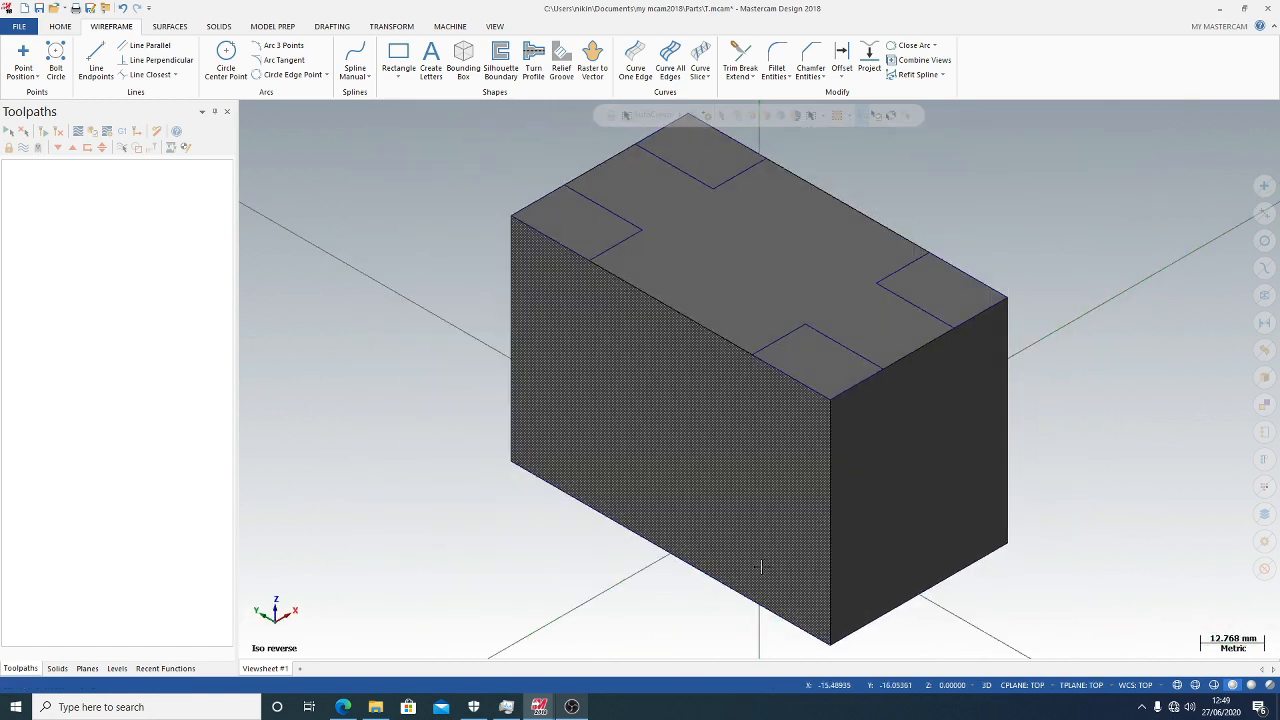
{"action": "right_click", "coordinate": [665, 503]}
{"action": "mouse_move", "coordinate": [717, 609]}
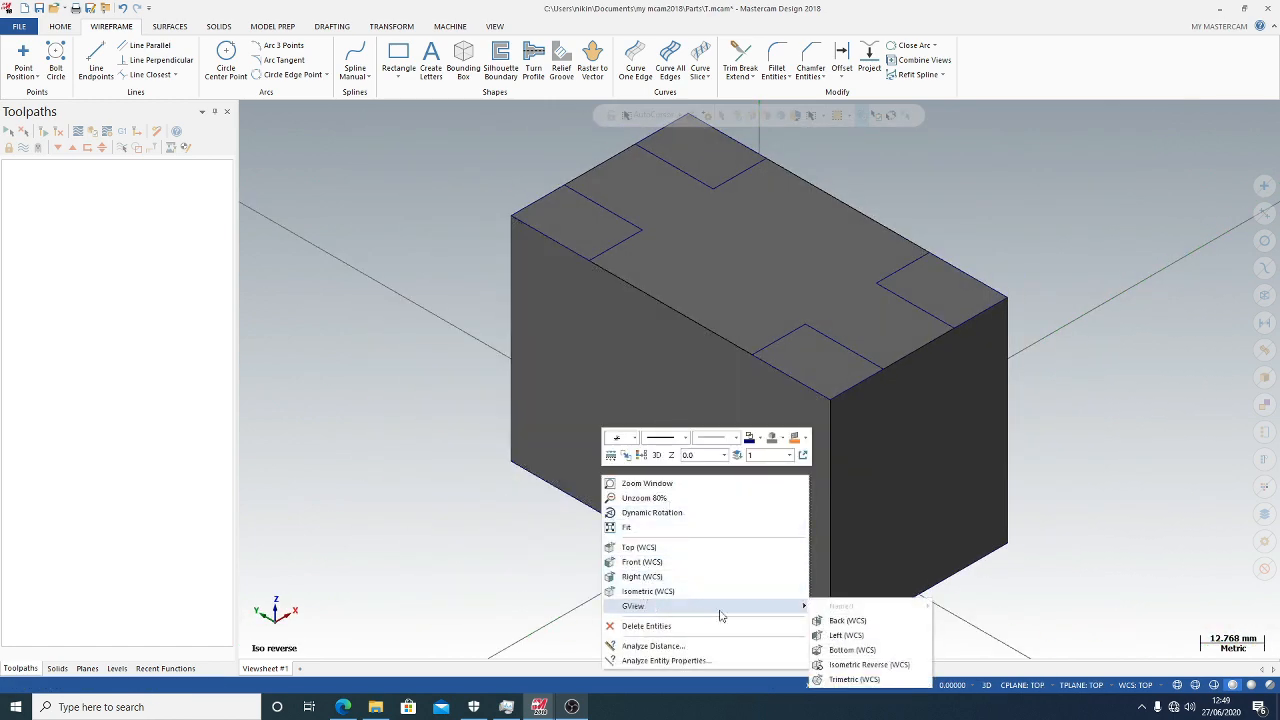
{"action": "left_click", "coordinate": [847, 637]}
{"action": "right_click", "coordinate": [761, 487]}
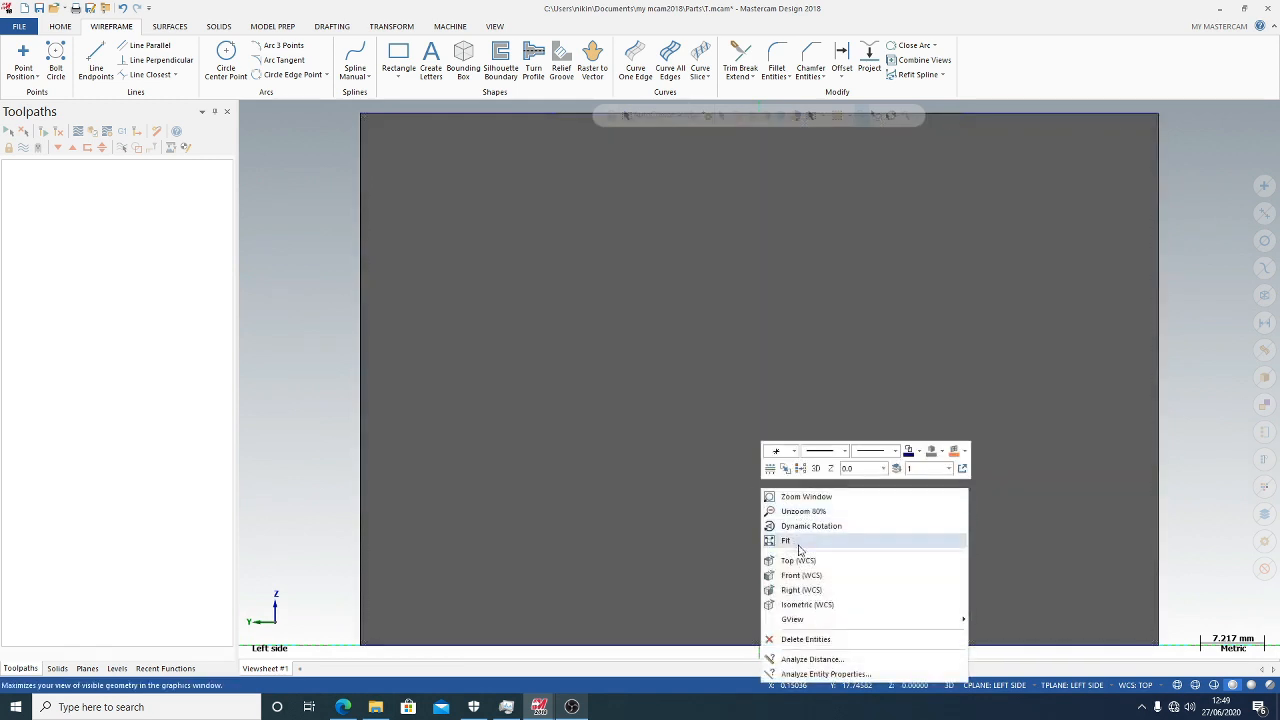
{"action": "mouse_move", "coordinate": [791, 621]}
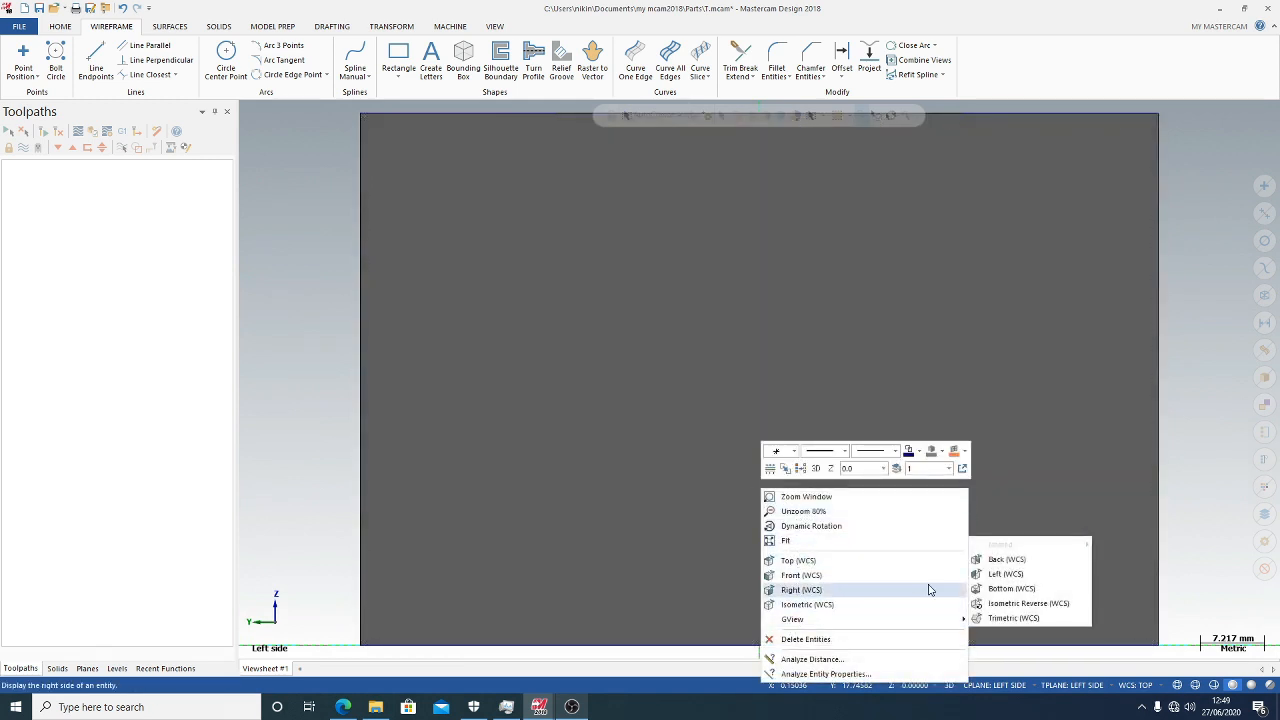
{"action": "left_click", "coordinate": [1006, 559]}
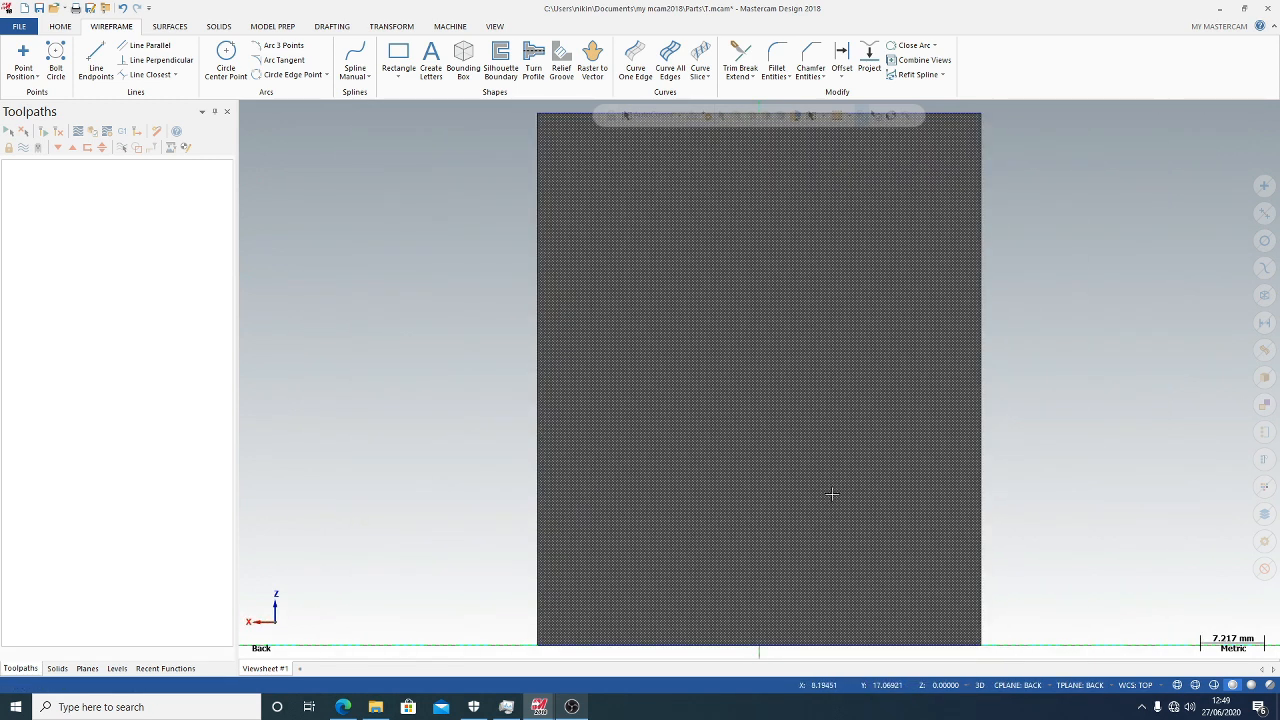
{"action": "right_click", "coordinate": [769, 487]}
{"action": "left_click", "coordinate": [840, 604]}
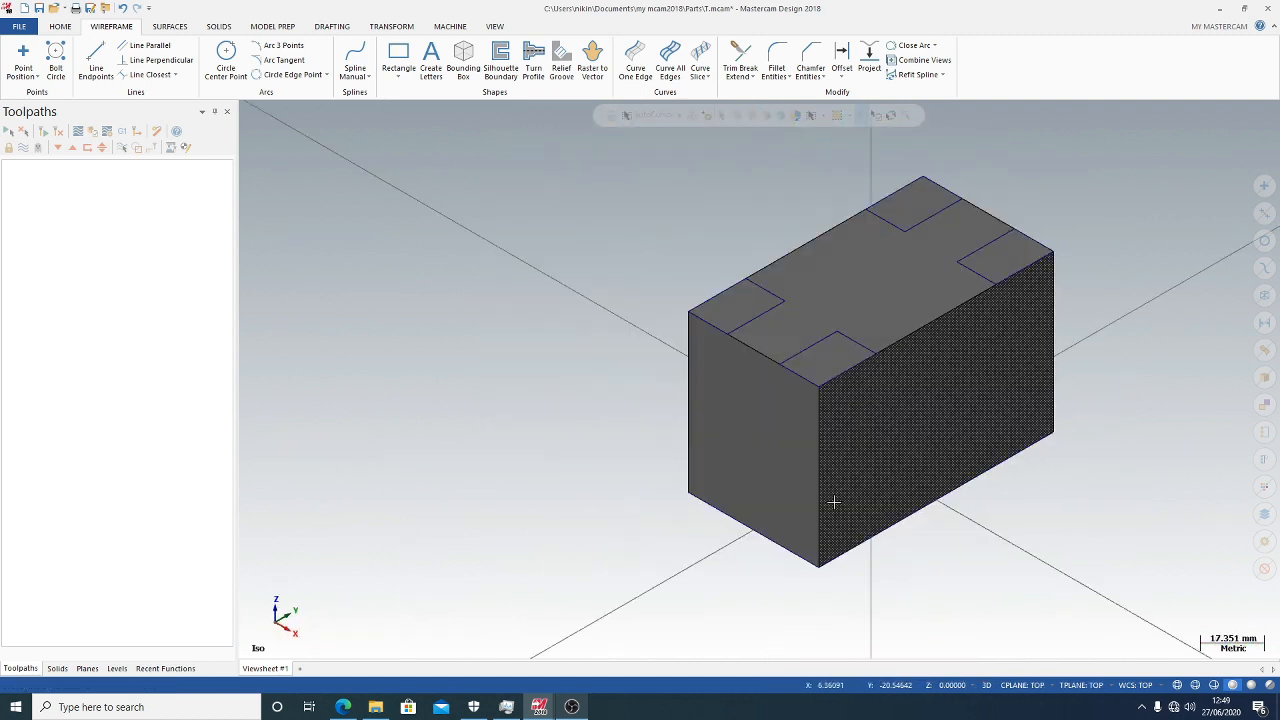
In the left side view, draw a center-point circle of radius 15 mm at the midpoint of the block's top edge
{"action": "right_click", "coordinate": [848, 481]}
{"action": "mouse_move", "coordinate": [897, 609]}
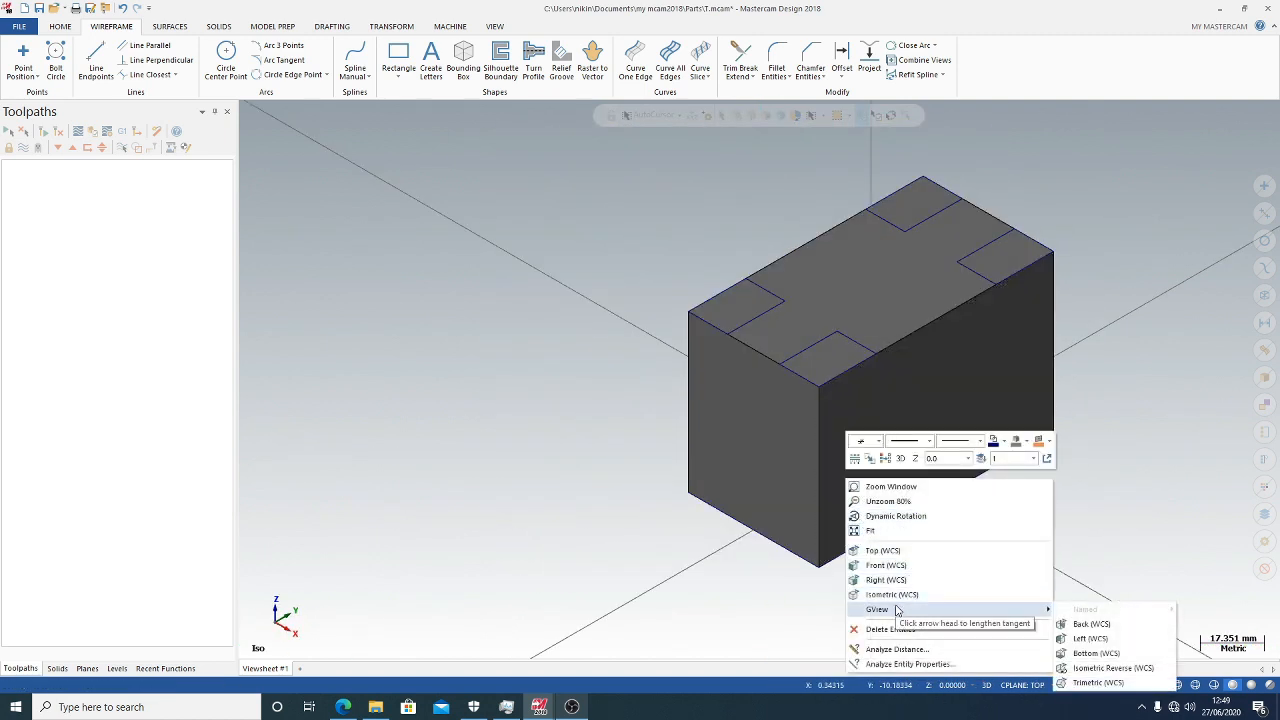
{"action": "left_click", "coordinate": [1090, 639]}
{"action": "right_click", "coordinate": [935, 395]}
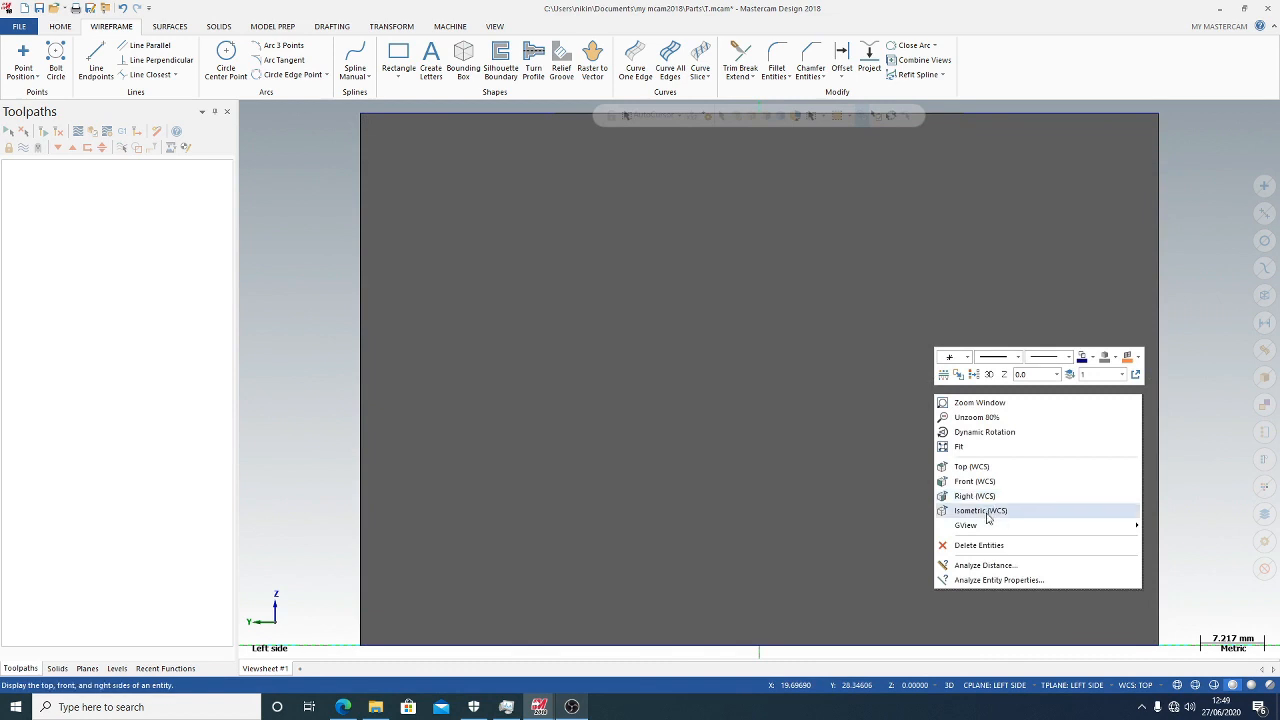
{"action": "mouse_move", "coordinate": [965, 525]}
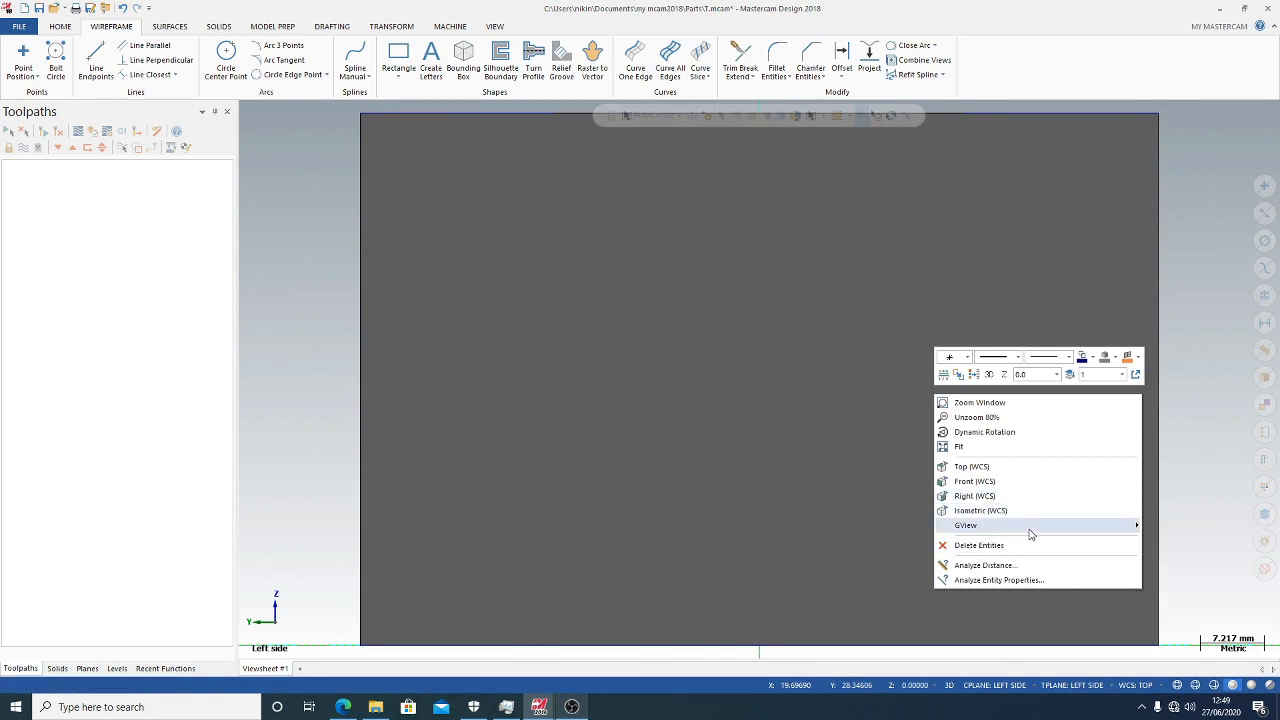
{"action": "scroll", "coordinate": [280, 189], "scroll_direction": "down", "scroll_amount": 1}
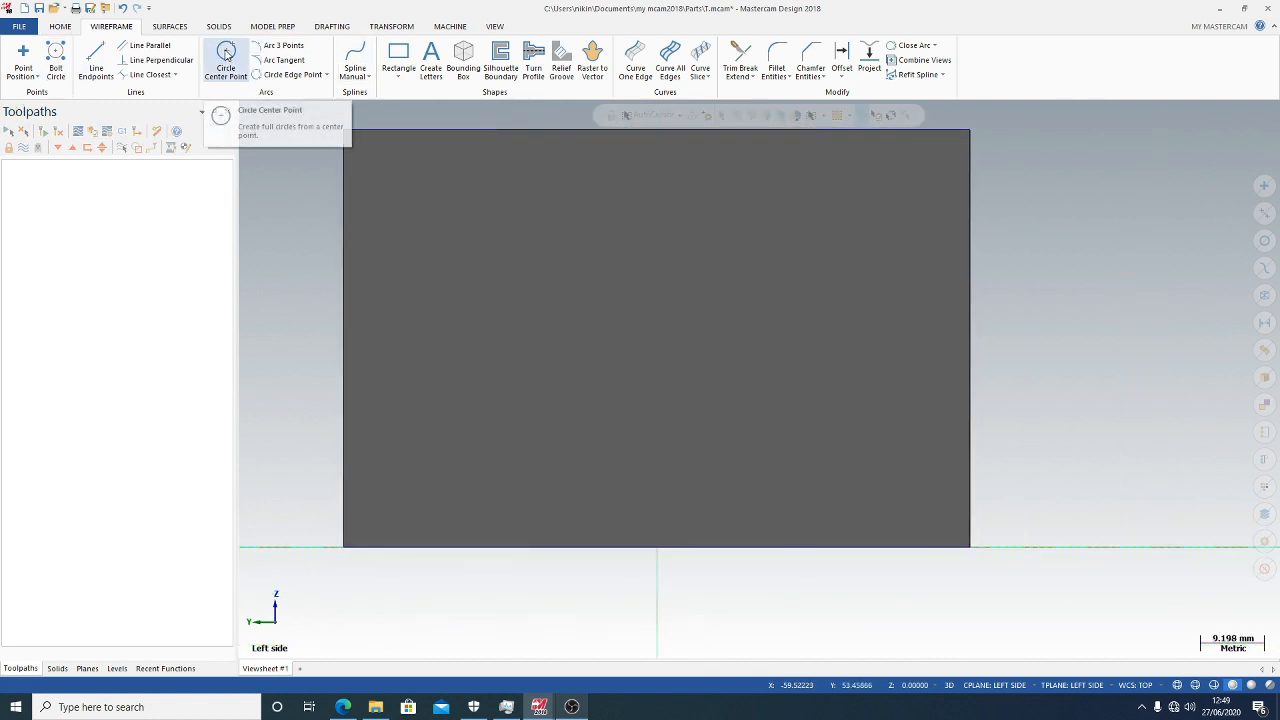
{"action": "left_click", "coordinate": [226, 53]}
{"action": "left_click", "coordinate": [656, 129]}
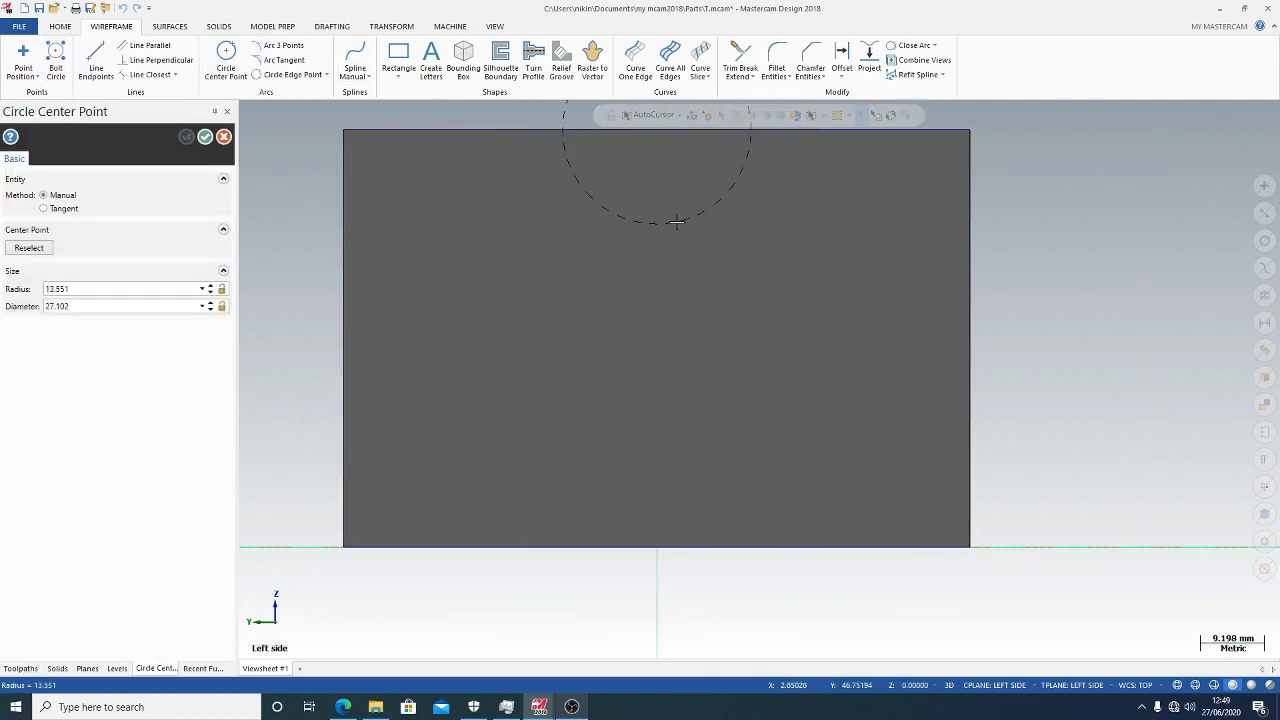
{"action": "left_click", "coordinate": [98, 288]}
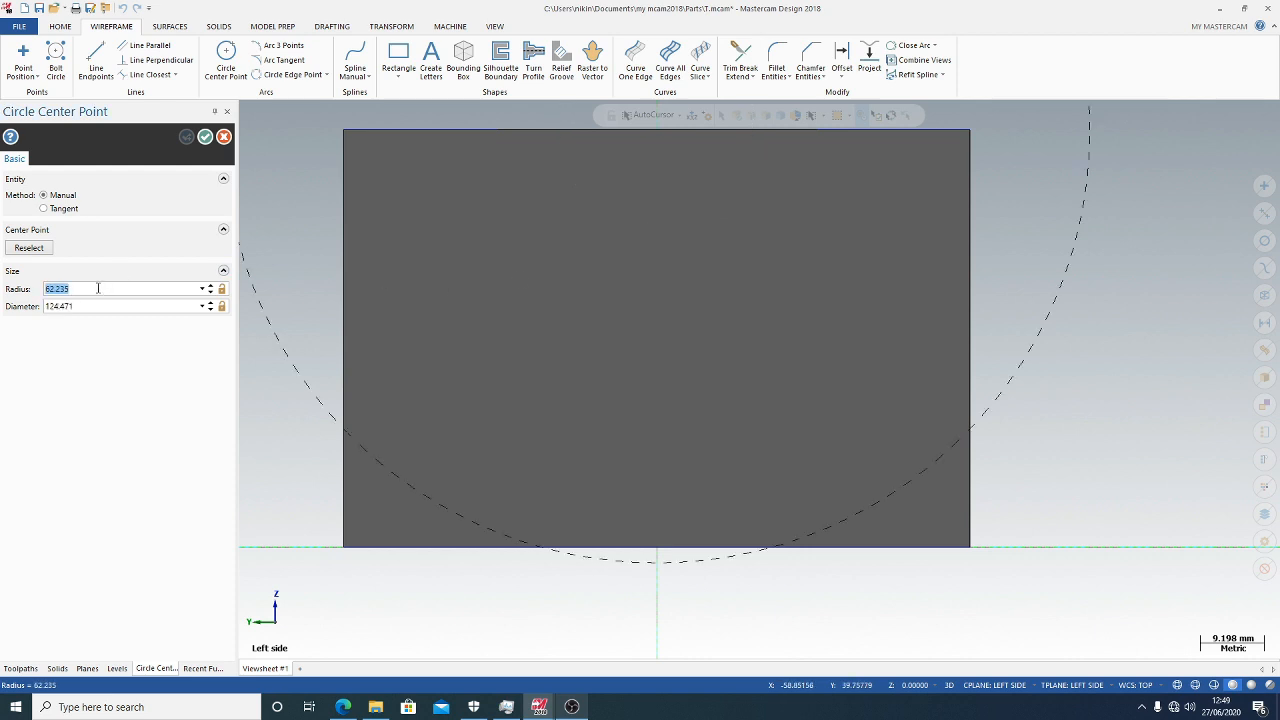
{"action": "type", "text": "15"}
{"action": "key", "text": "Tab"}
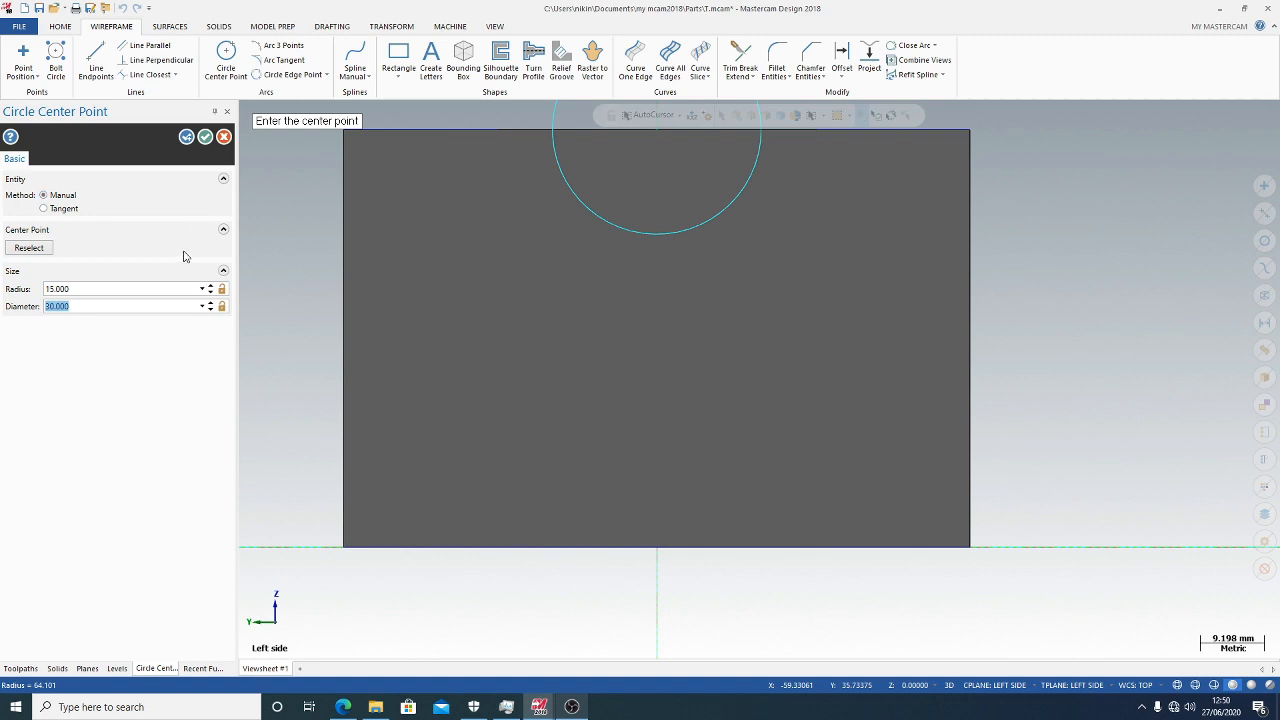
{"action": "left_click", "coordinate": [205, 136]}
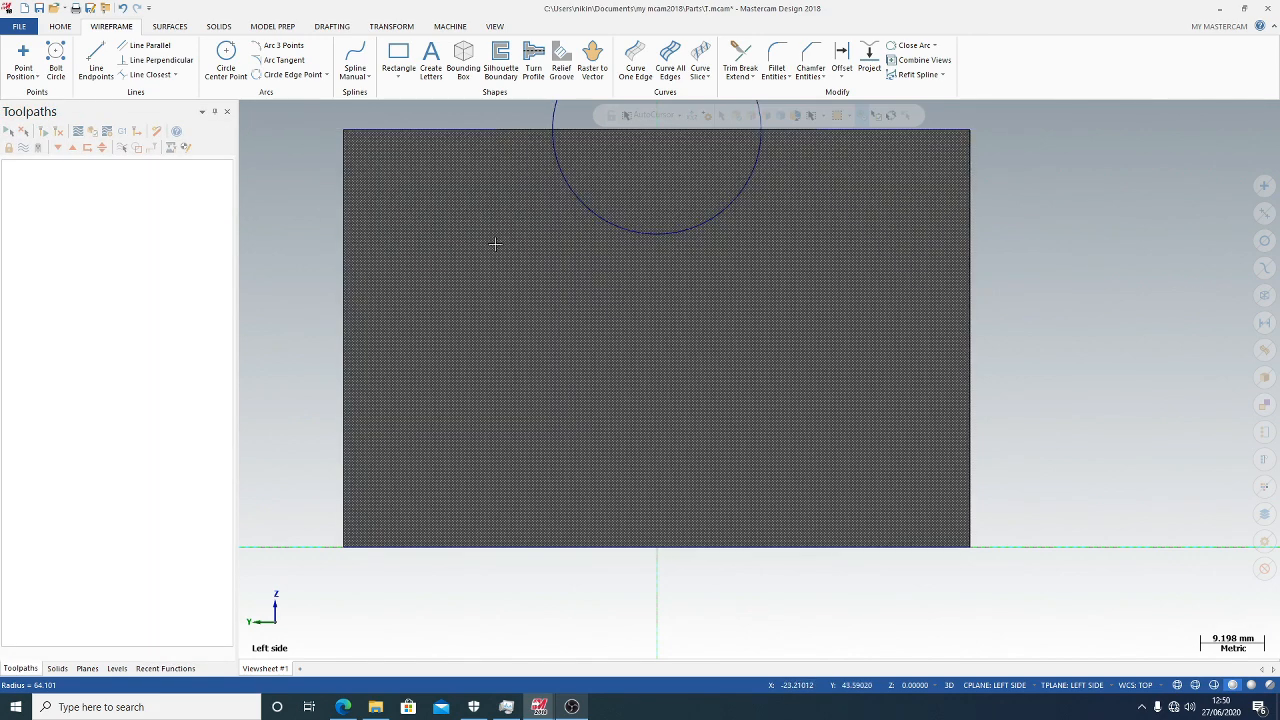
In the right side view, draw a center-point circle of radius 15 mm at the midpoint of the block's top edge
{"action": "middle_click_drag", "start_coordinate": [958, 300], "coordinate": [1247, 105]}
{"action": "scroll", "coordinate": [1247, 105], "scroll_direction": "up", "scroll_amount": 1}
{"action": "right_click", "coordinate": [1010, 241]}
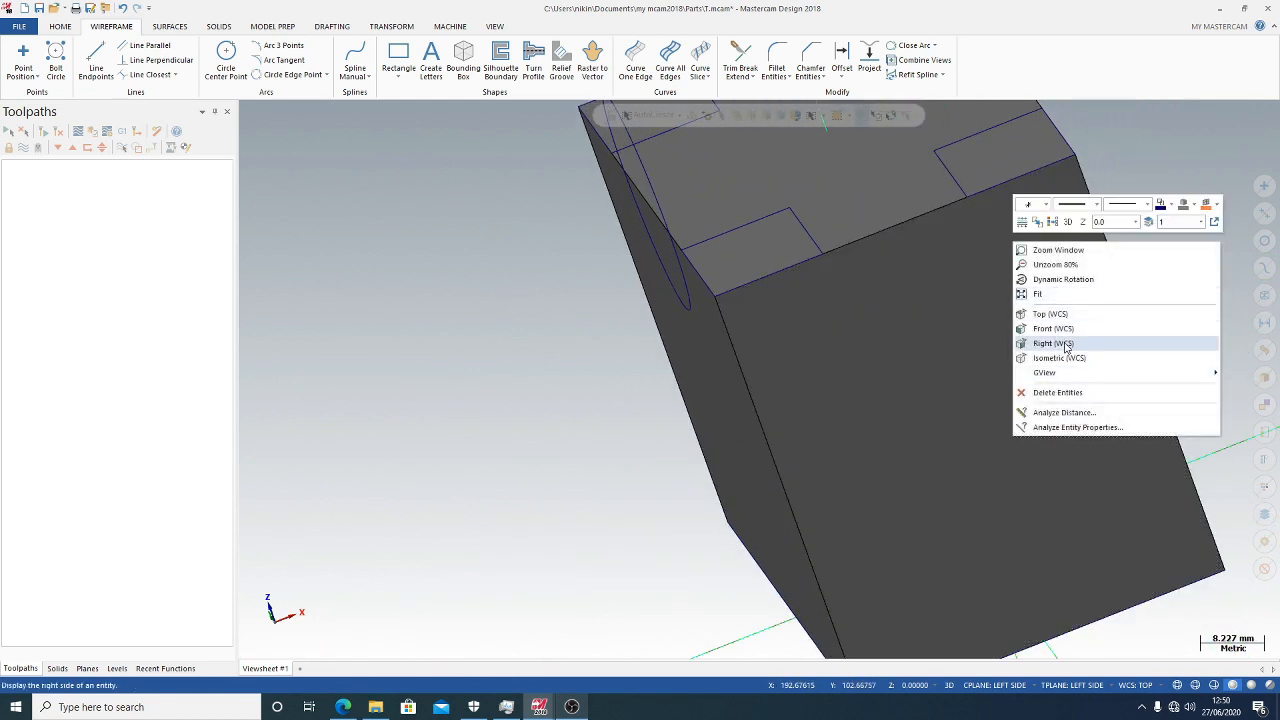
{"action": "mouse_move", "coordinate": [1062, 376]}
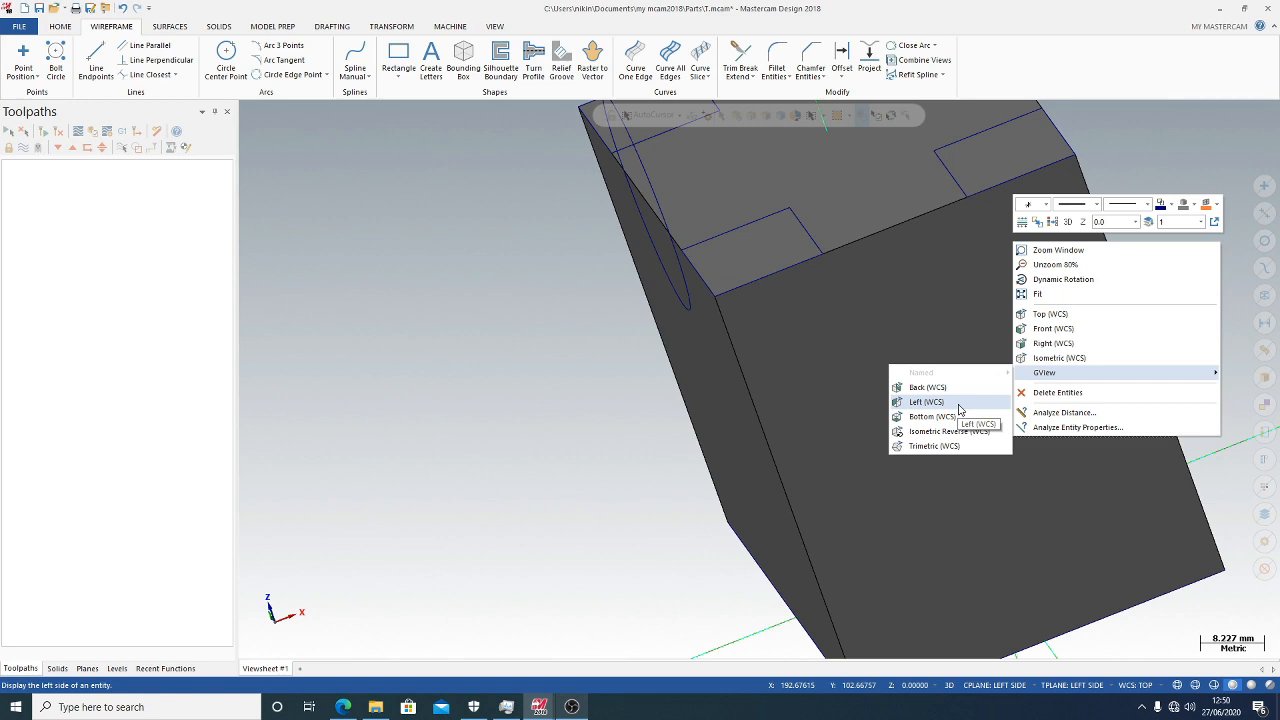
{"action": "left_click", "coordinate": [958, 408]}
{"action": "right_click", "coordinate": [958, 408]}
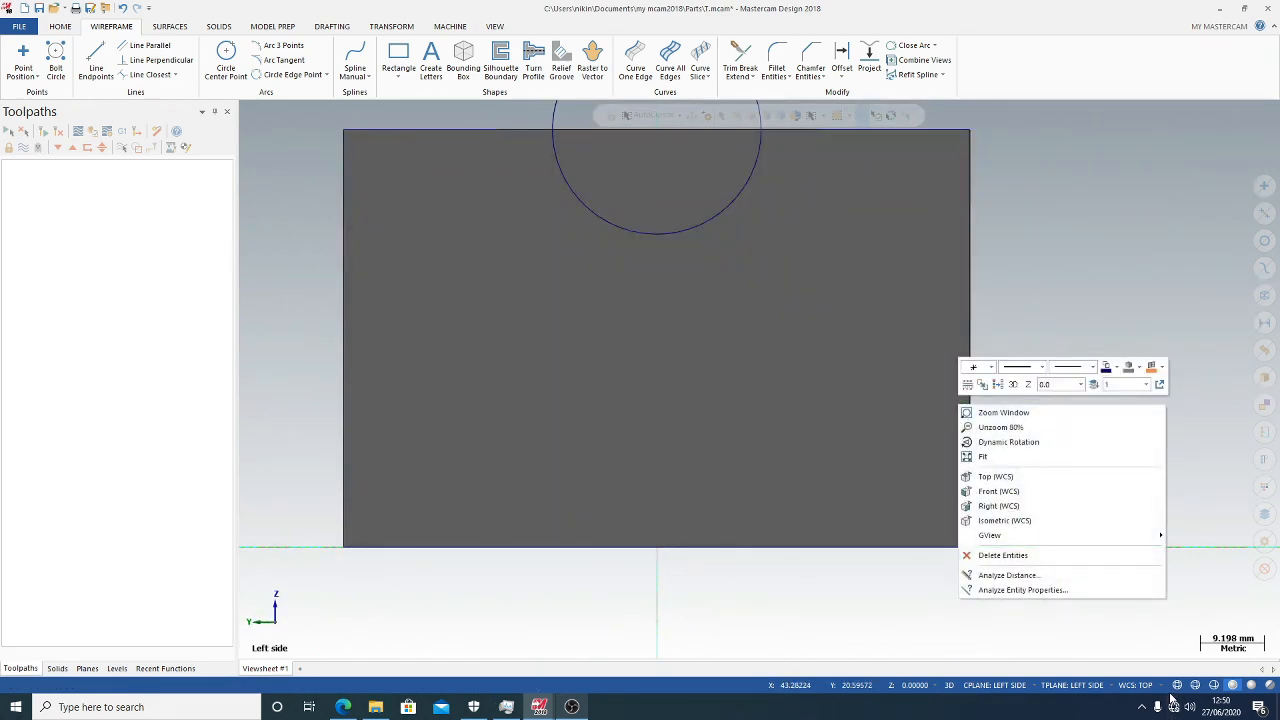
{"action": "left_click", "coordinate": [1000, 506]}
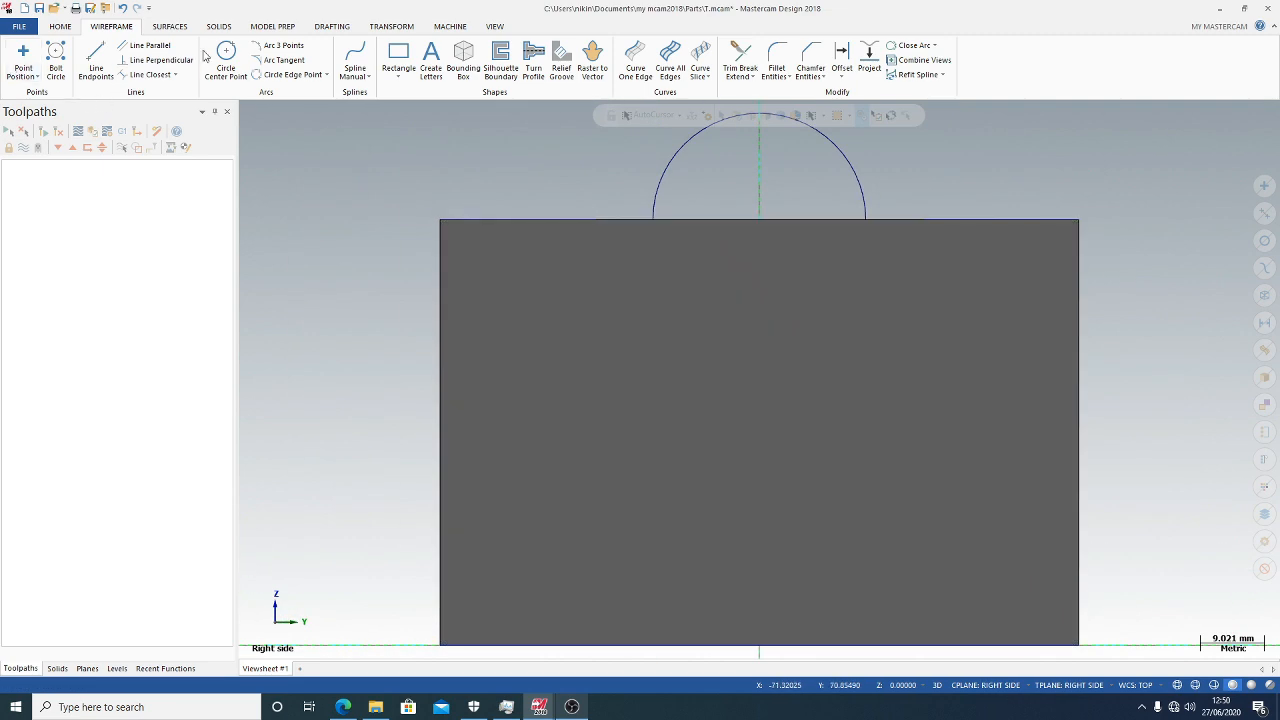
{"action": "left_click", "coordinate": [225, 60]}
{"action": "left_click", "coordinate": [759, 219]}
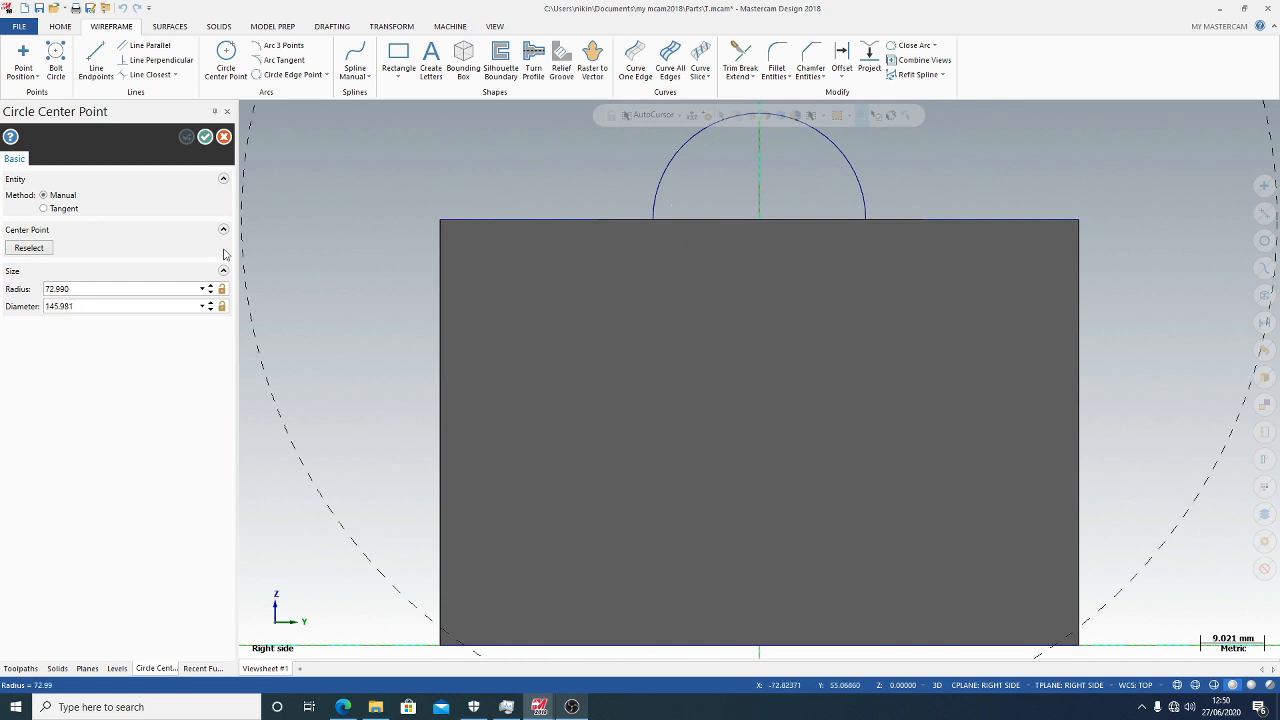
{"action": "left_click", "coordinate": [129, 289]}
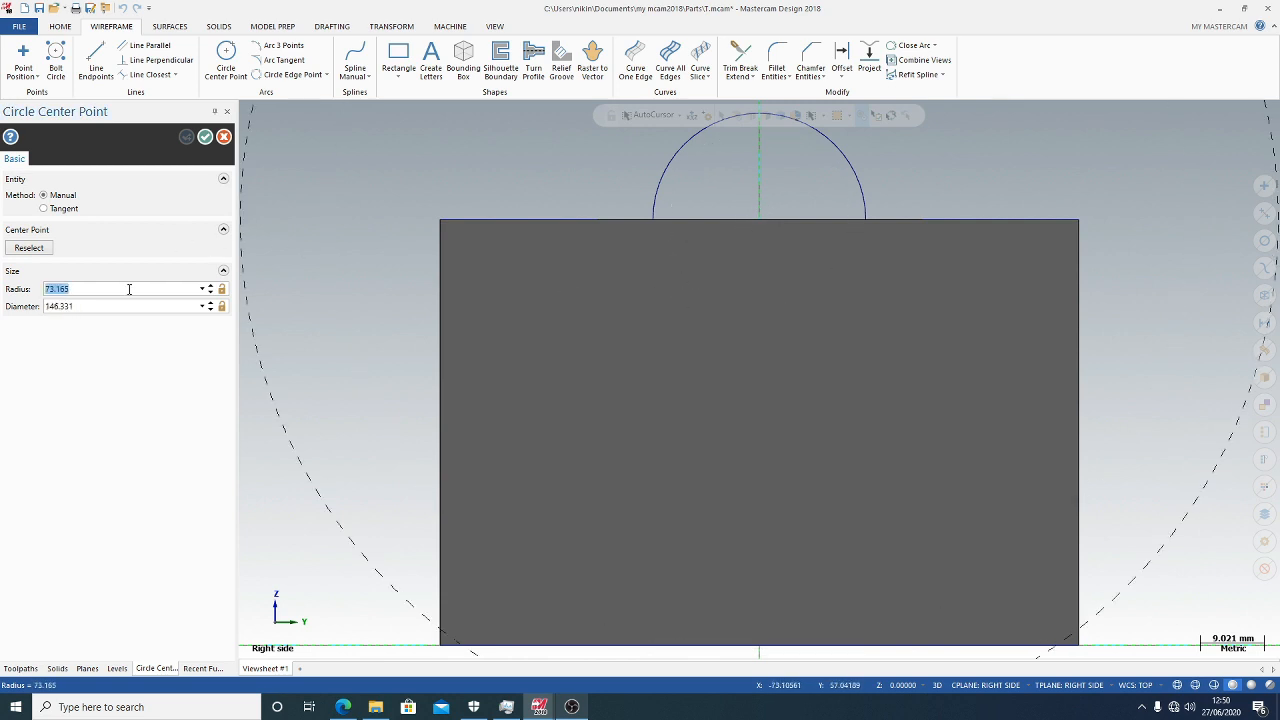
{"action": "type", "text": "15"}
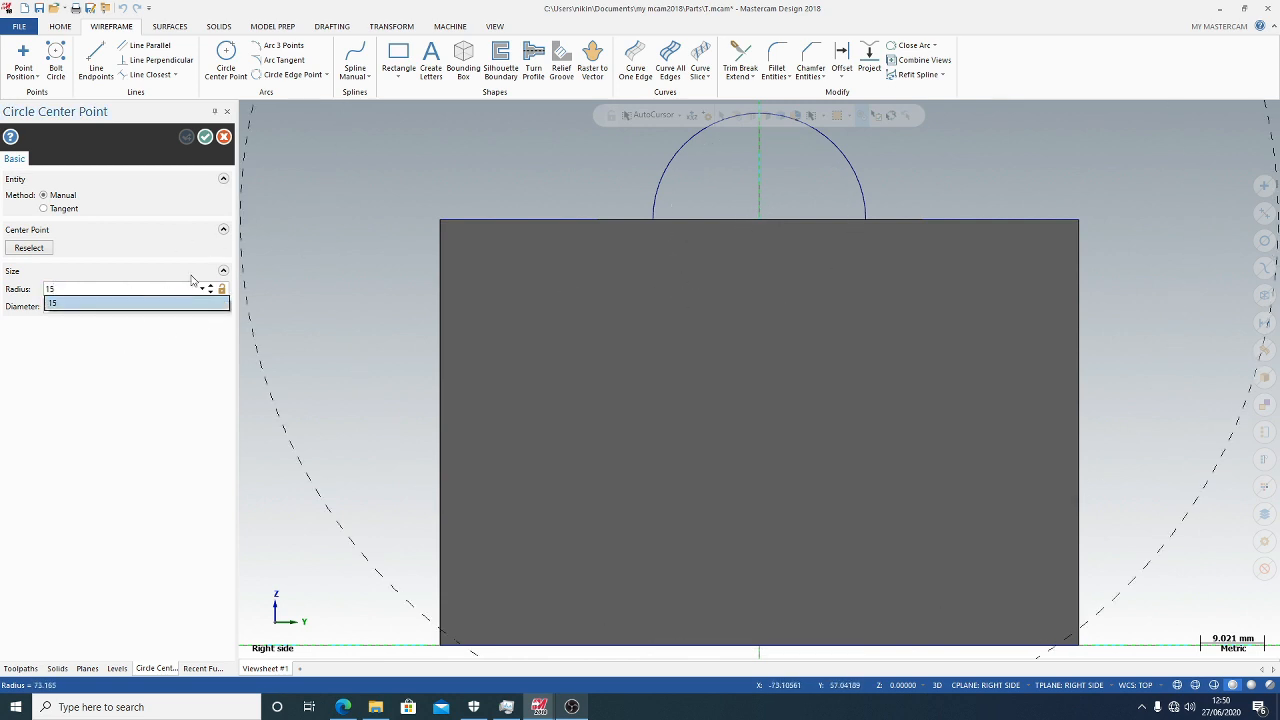
{"action": "left_click", "coordinate": [144, 346]}
{"action": "key", "text": "Tab"}
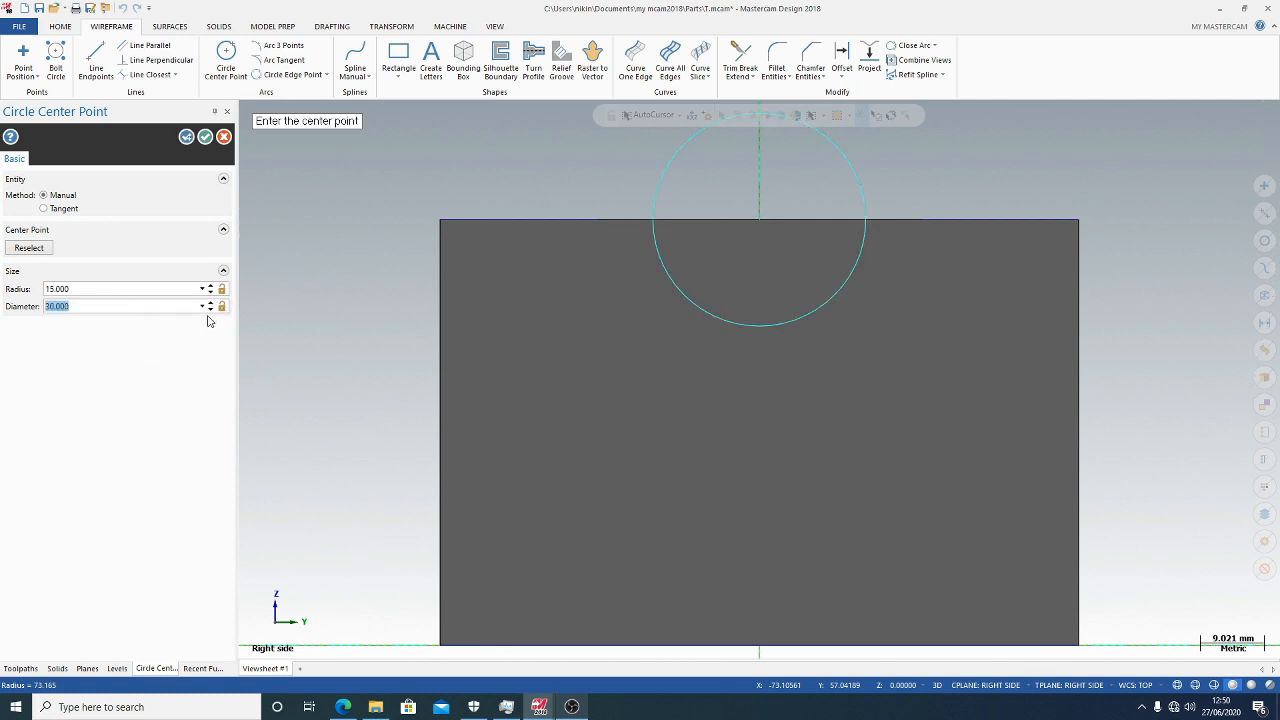
{"action": "scroll", "coordinate": [440, 318], "scroll_direction": "down", "scroll_amount": 1}
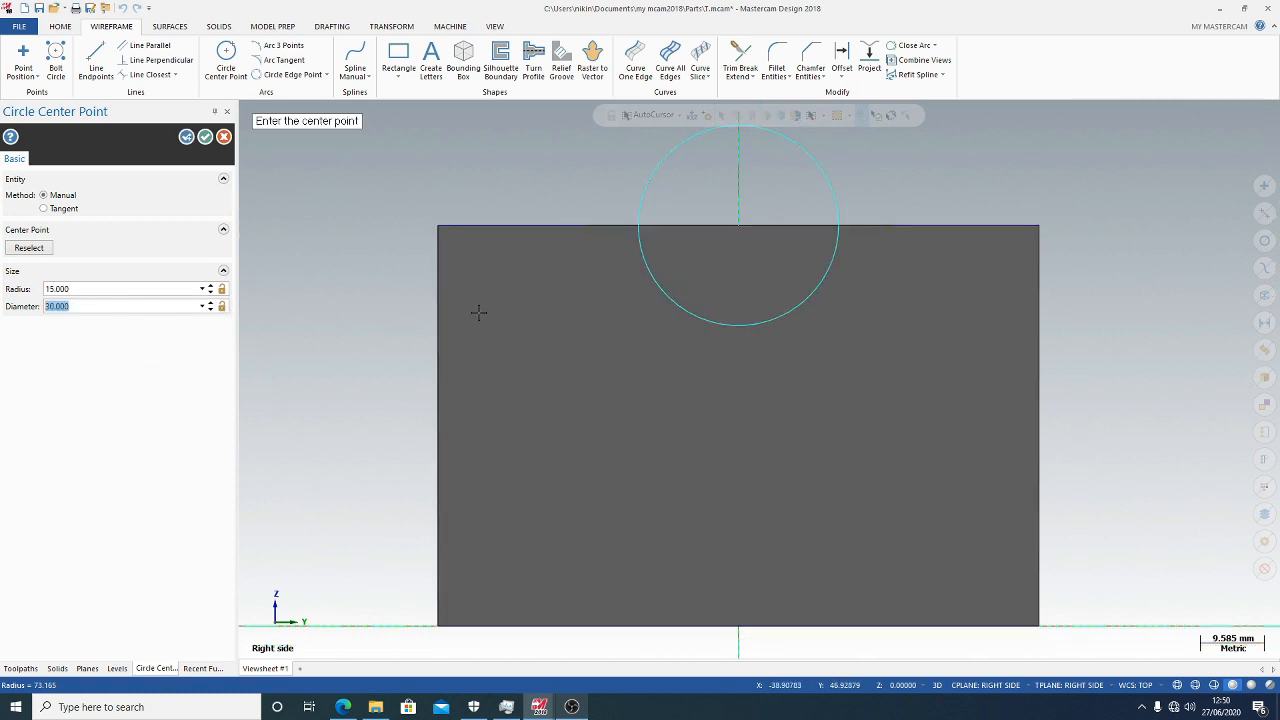
{"action": "left_click", "coordinate": [205, 136]}
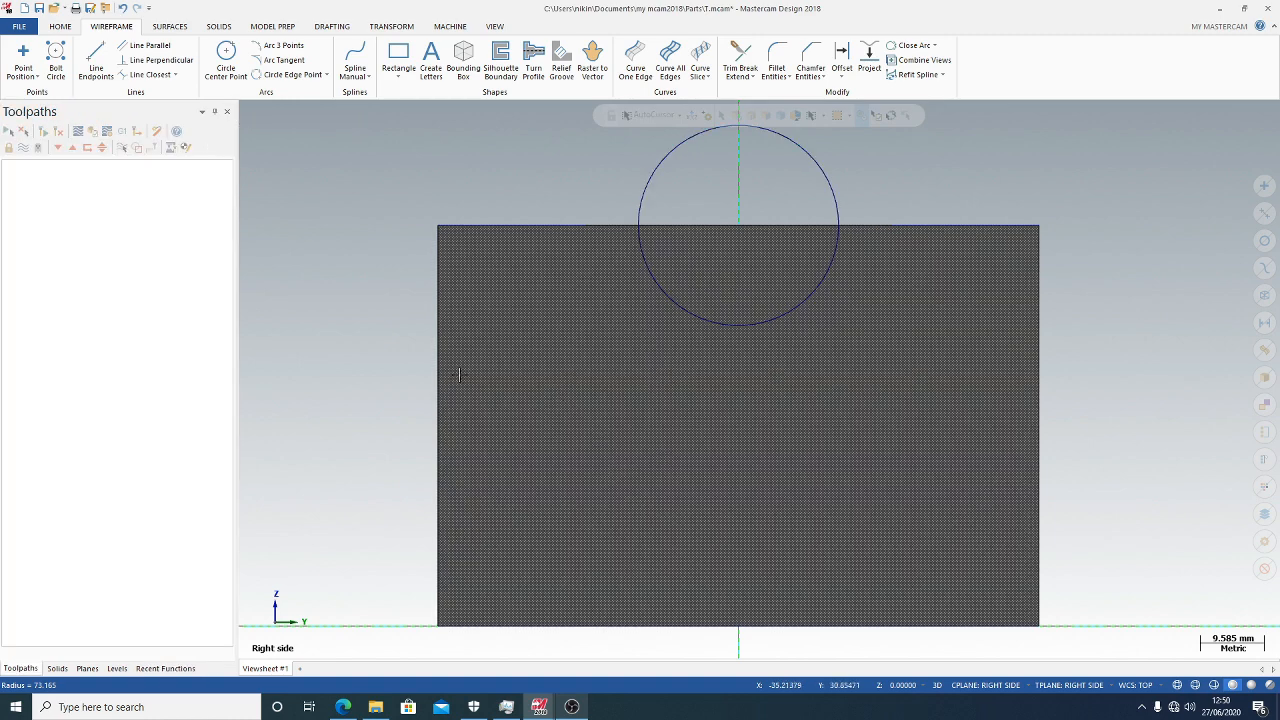
Switch the view and construction plane to the bottom of the block
{"action": "scroll", "coordinate": [262, 183], "scroll_direction": "down", "scroll_amount": 1}
{"action": "right_click", "coordinate": [410, 404]}
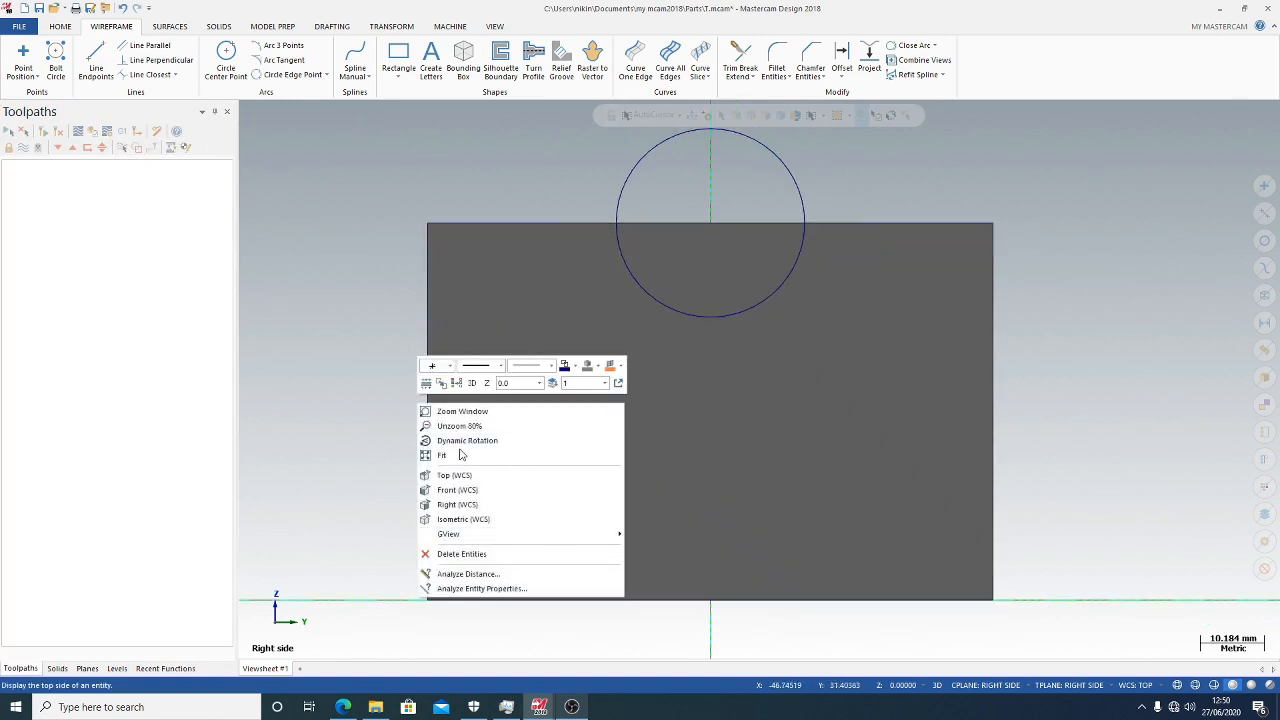
{"action": "mouse_move", "coordinate": [480, 536]}
{"action": "left_click", "coordinate": [680, 578]}
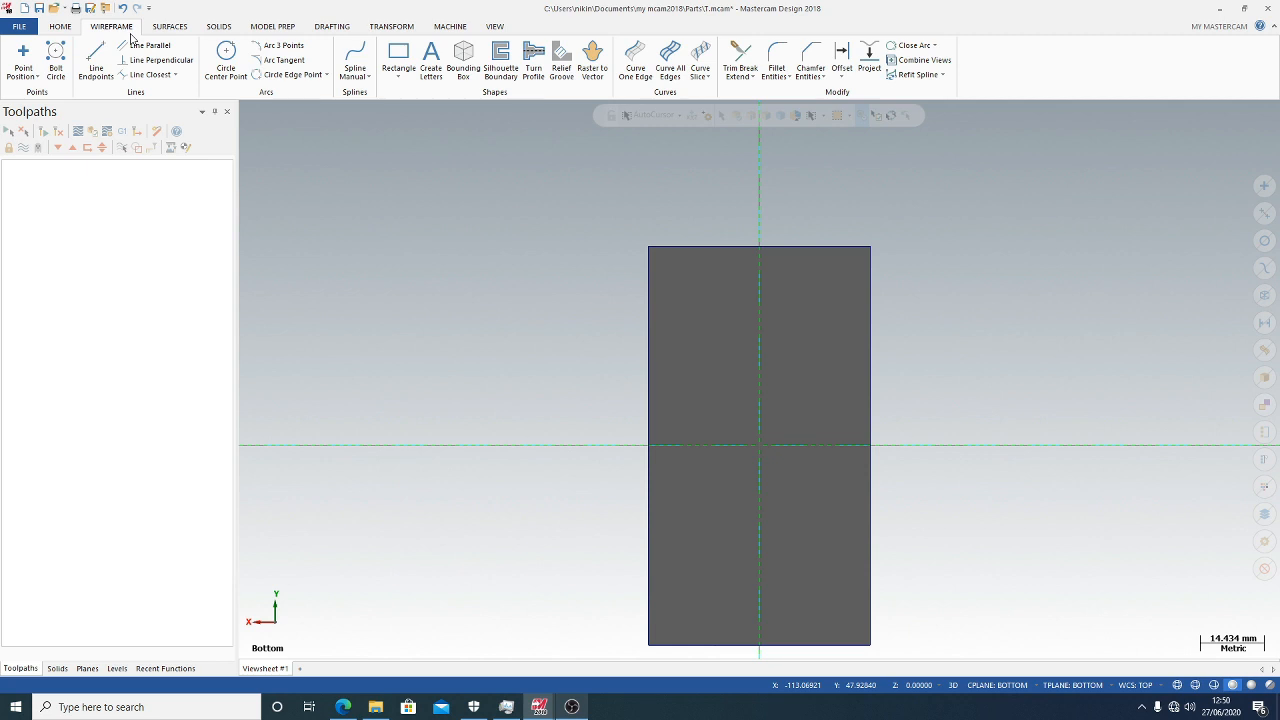
Draw a rectangle from the upper-left corner of the block's bottom face with width 50 mm and height -19 mm
{"action": "left_click", "coordinate": [400, 55]}
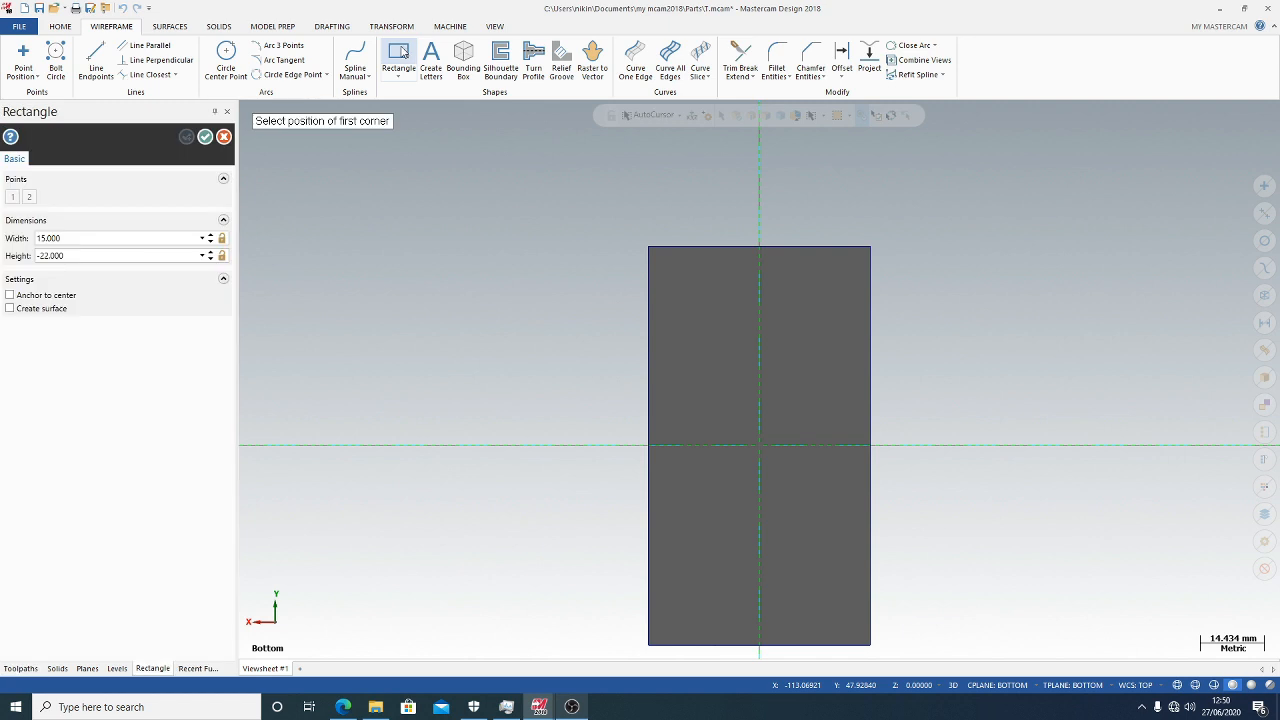
{"action": "mouse_move", "coordinate": [603, 251]}
{"action": "middle_mouse_down"}
{"action": "mouse_move", "coordinate": [636, 259]}
{"action": "mouse_move", "coordinate": [598, 277]}
{"action": "mouse_move", "coordinate": [620, 266]}
{"action": "mouse_move", "coordinate": [520, 234]}
{"action": "mouse_move", "coordinate": [580, 269]}
{"action": "mouse_move", "coordinate": [656, 288]}
{"action": "middle_mouse_up"}
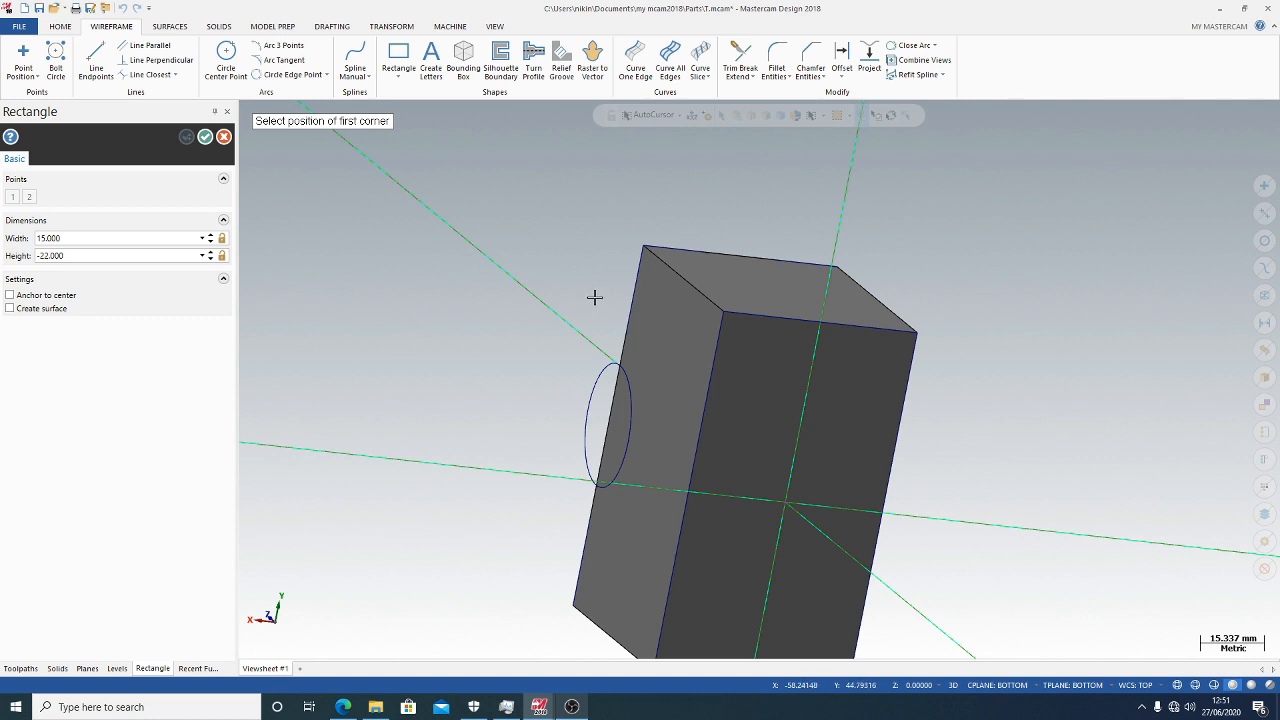
{"action": "scroll", "coordinate": [594, 297], "scroll_direction": "down", "scroll_amount": 2}
{"action": "scroll", "coordinate": [597, 284], "scroll_direction": "up", "scroll_amount": 2}
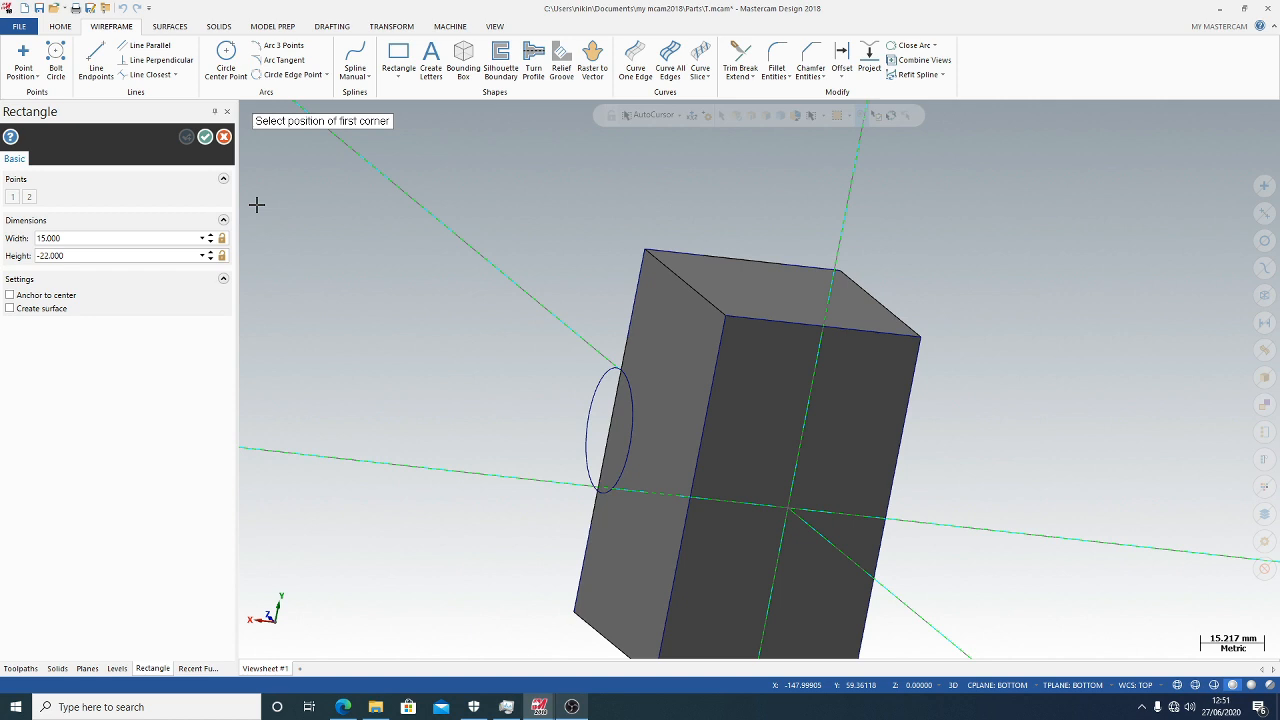
{"action": "scroll", "coordinate": [306, 223], "scroll_direction": "down", "scroll_amount": 1}
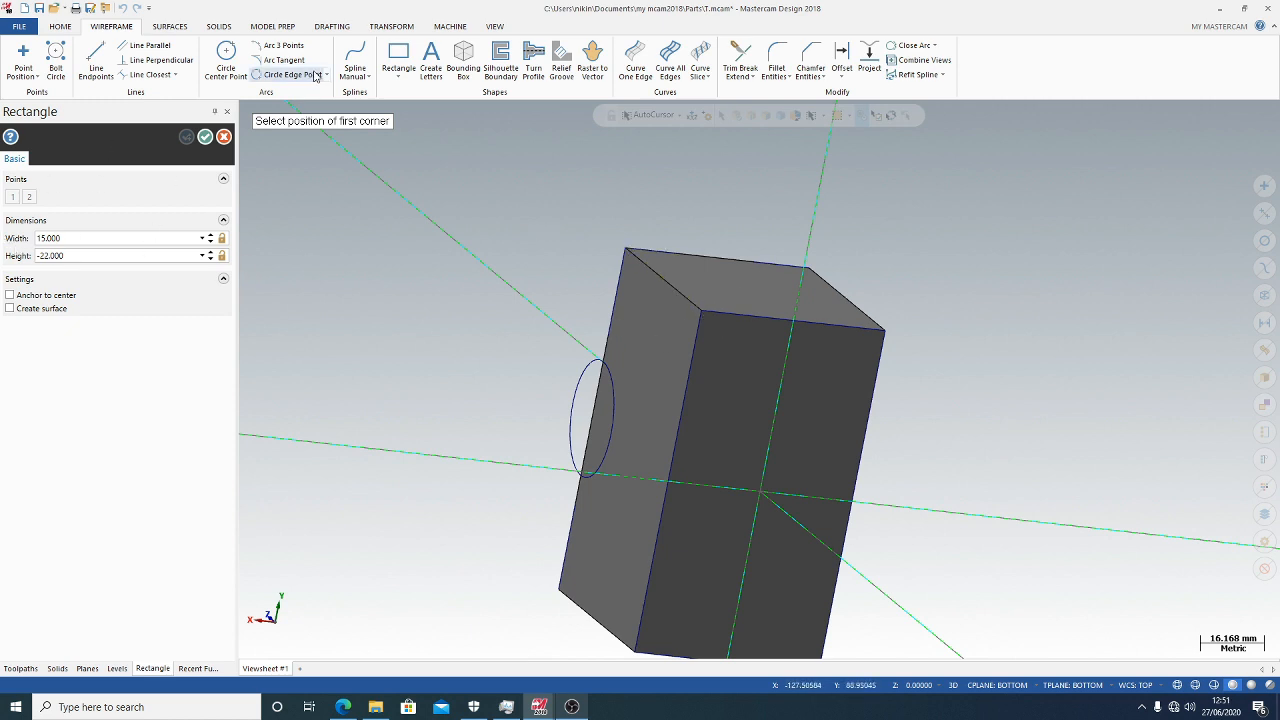
{"action": "left_click", "coordinate": [700, 310]}
{"action": "left_click", "coordinate": [134, 236]}
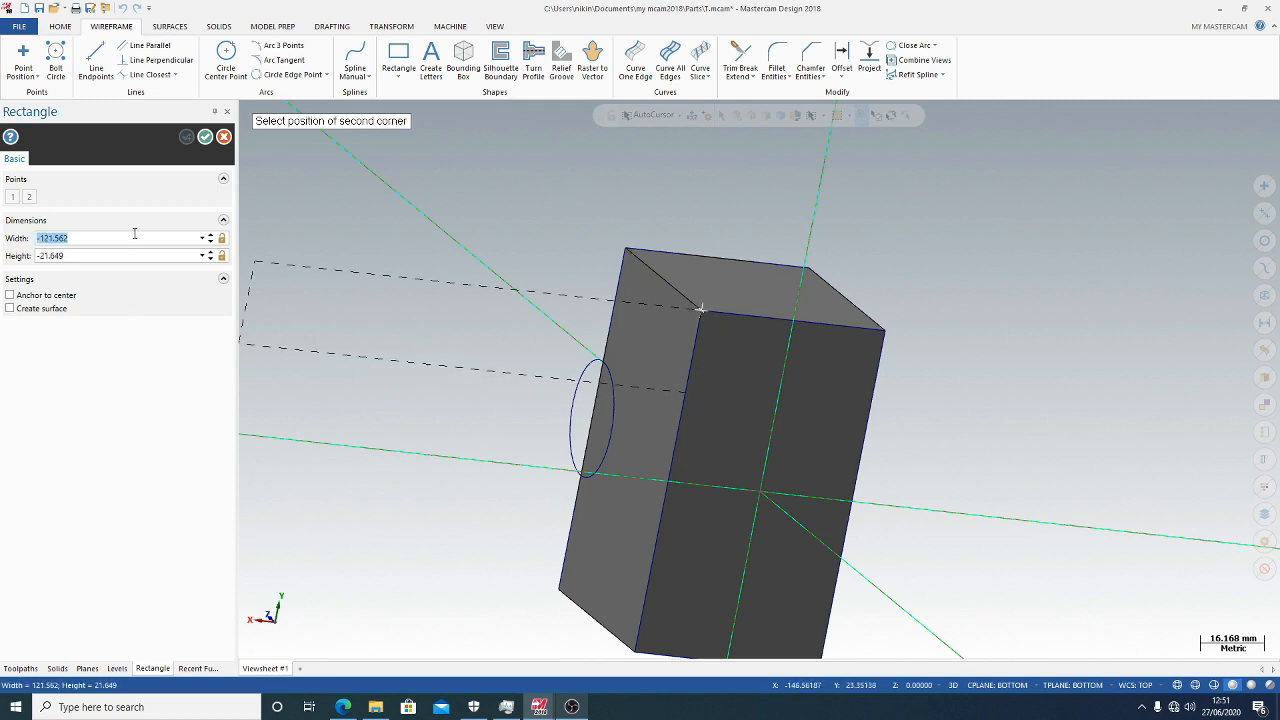
{"action": "type", "text": "50"}
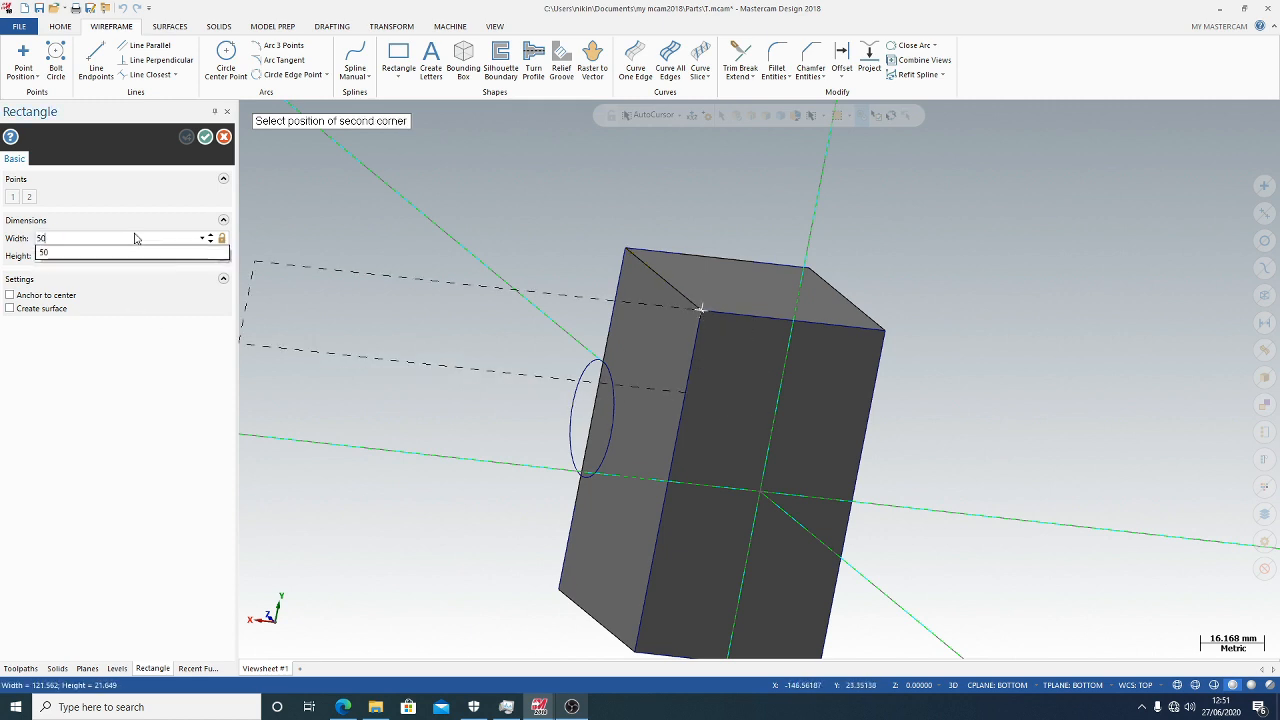
{"action": "key", "text": "Tab"}
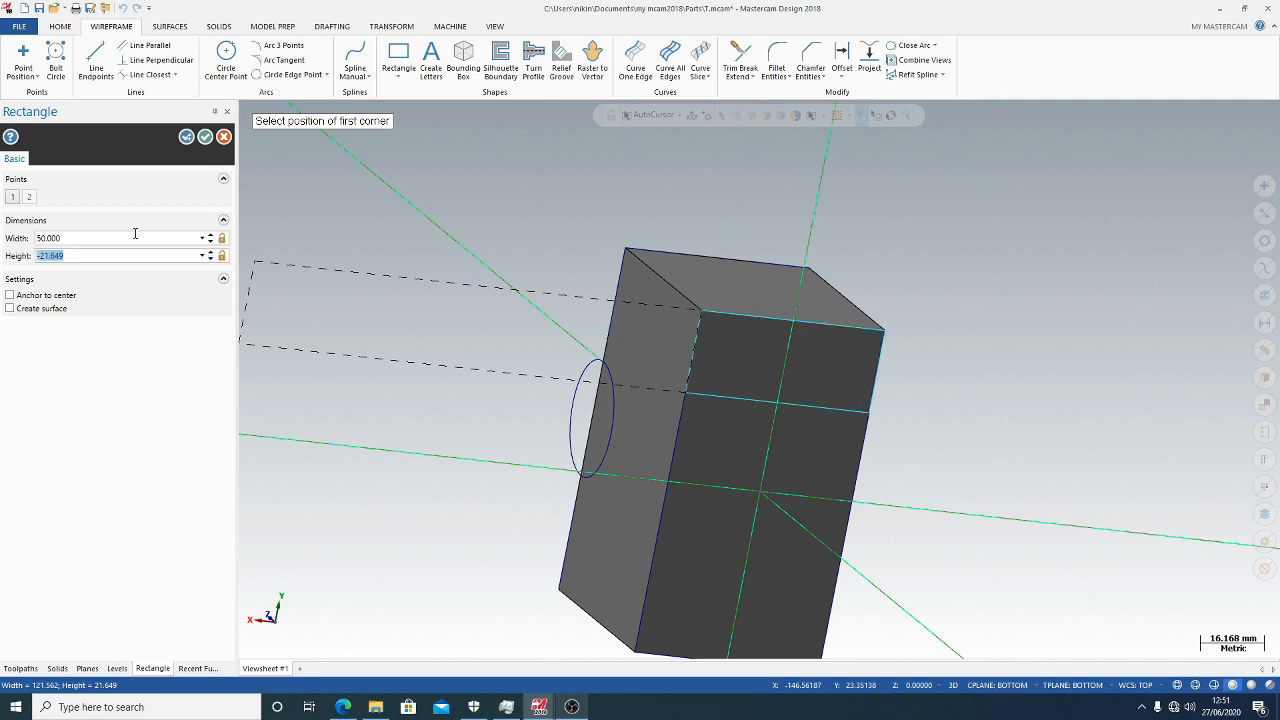
{"action": "type", "text": "19"}
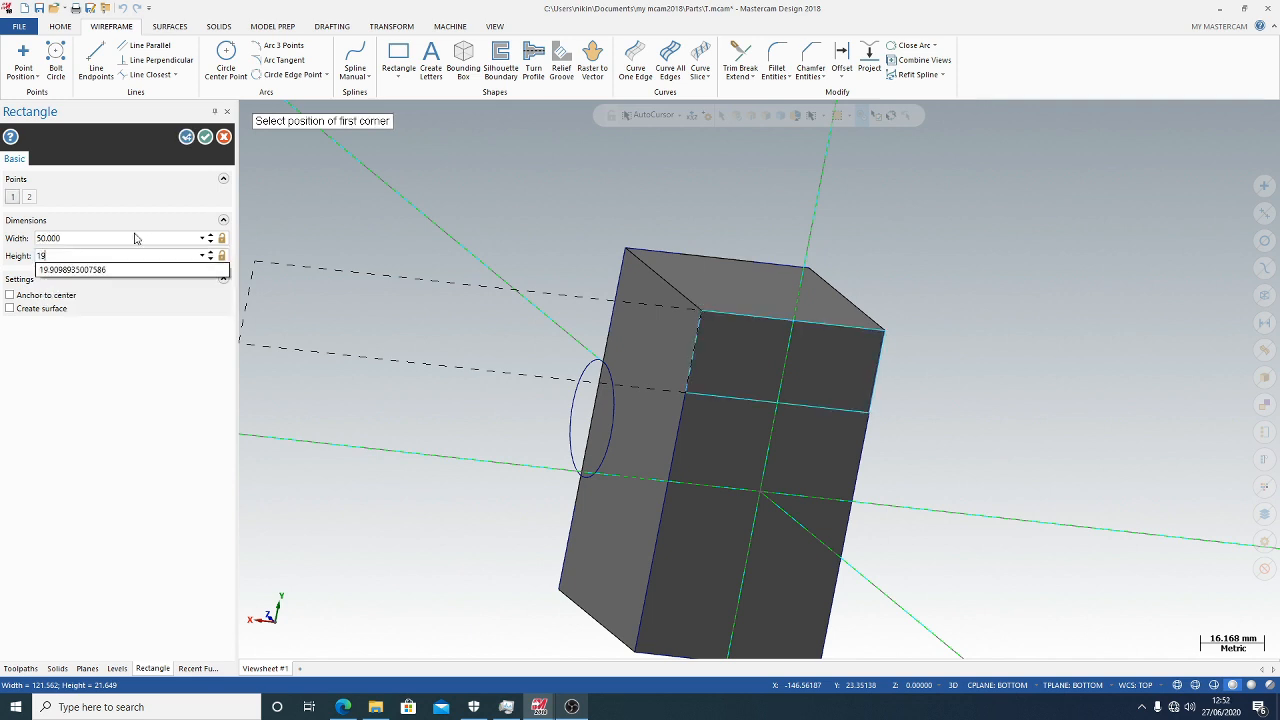
{"action": "left_click", "coordinate": [166, 238]}
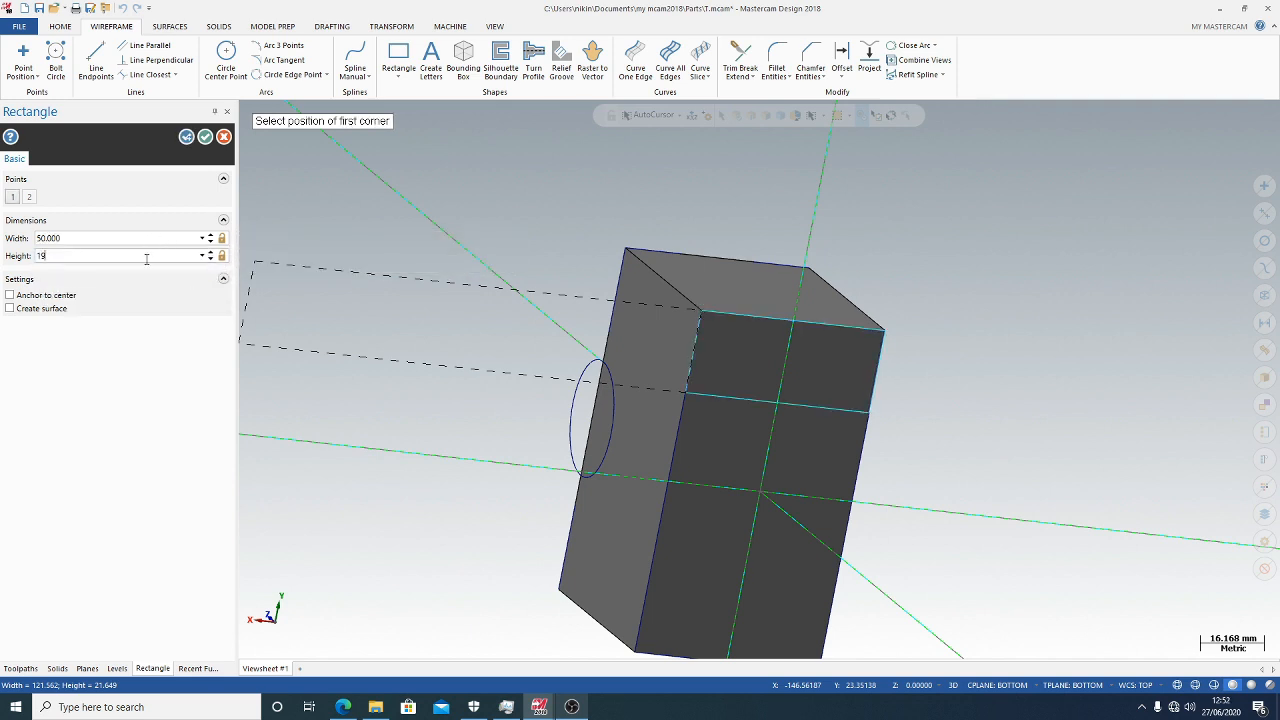
{"action": "left_click", "coordinate": [137, 238]}
{"action": "left_click", "coordinate": [78, 255]}
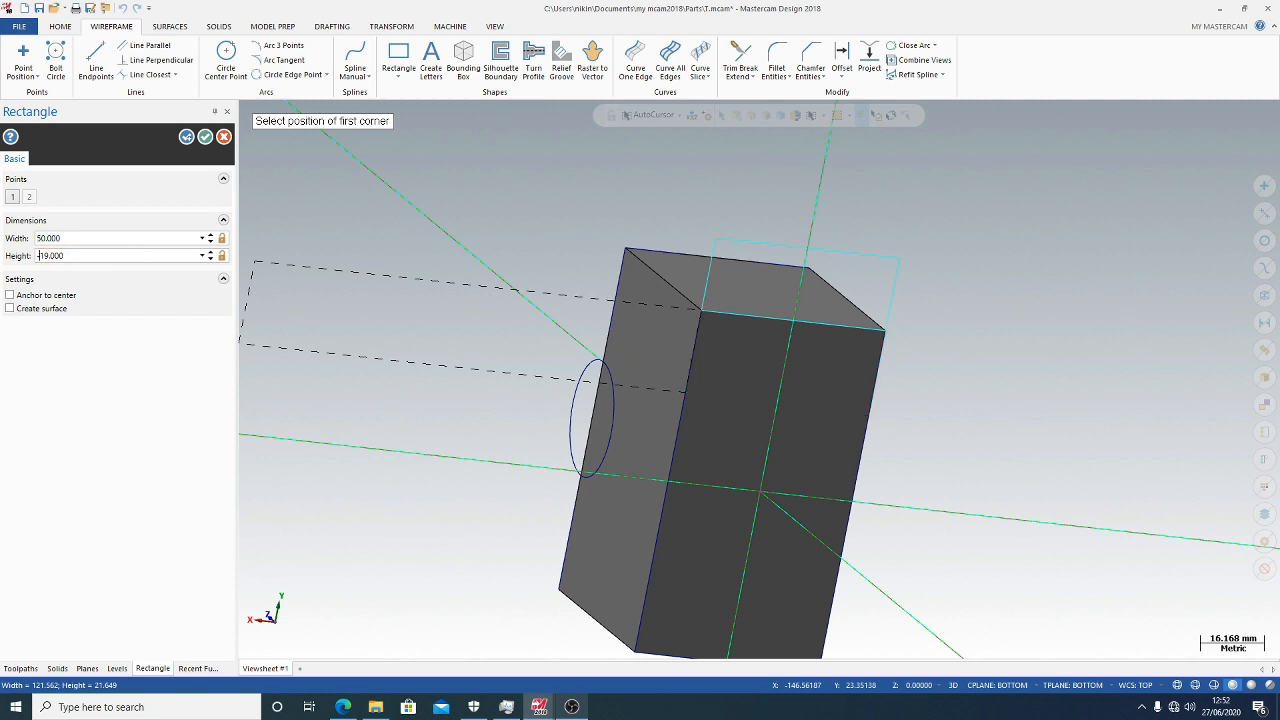
{"action": "type", "text": "-"}
{"action": "left_click", "coordinate": [144, 237]}
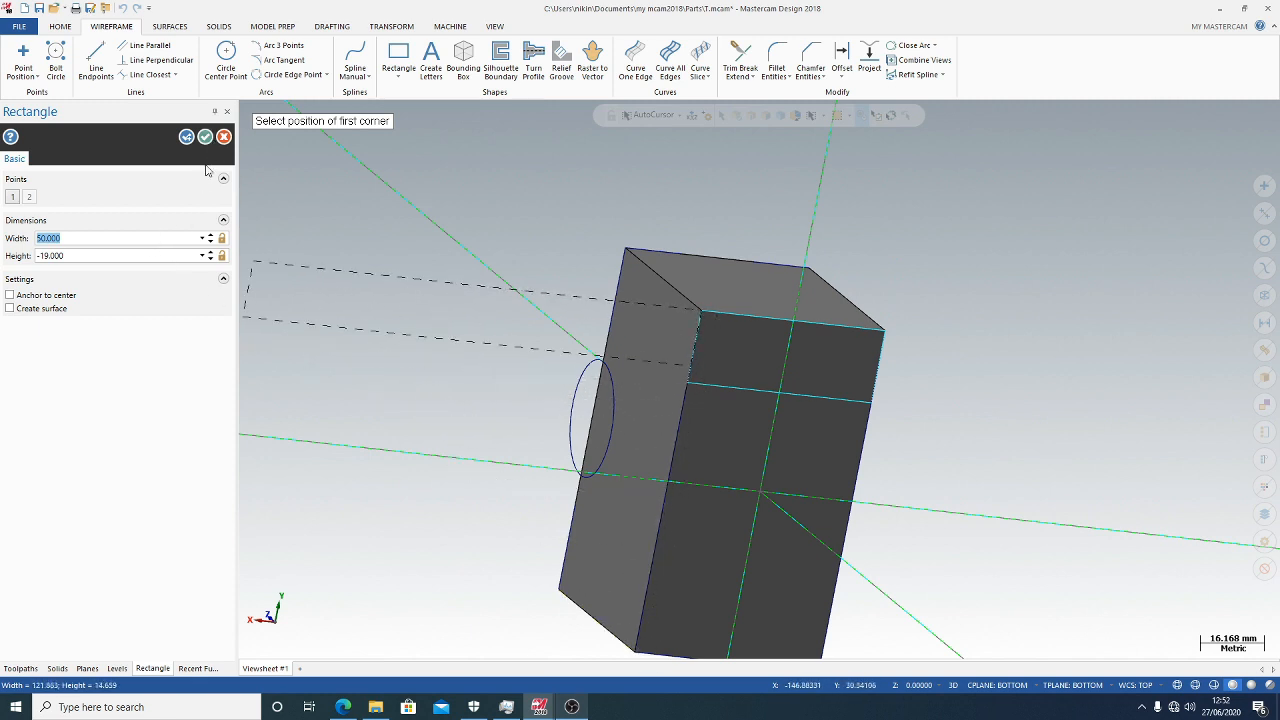
{"action": "left_click", "coordinate": [205, 138]}
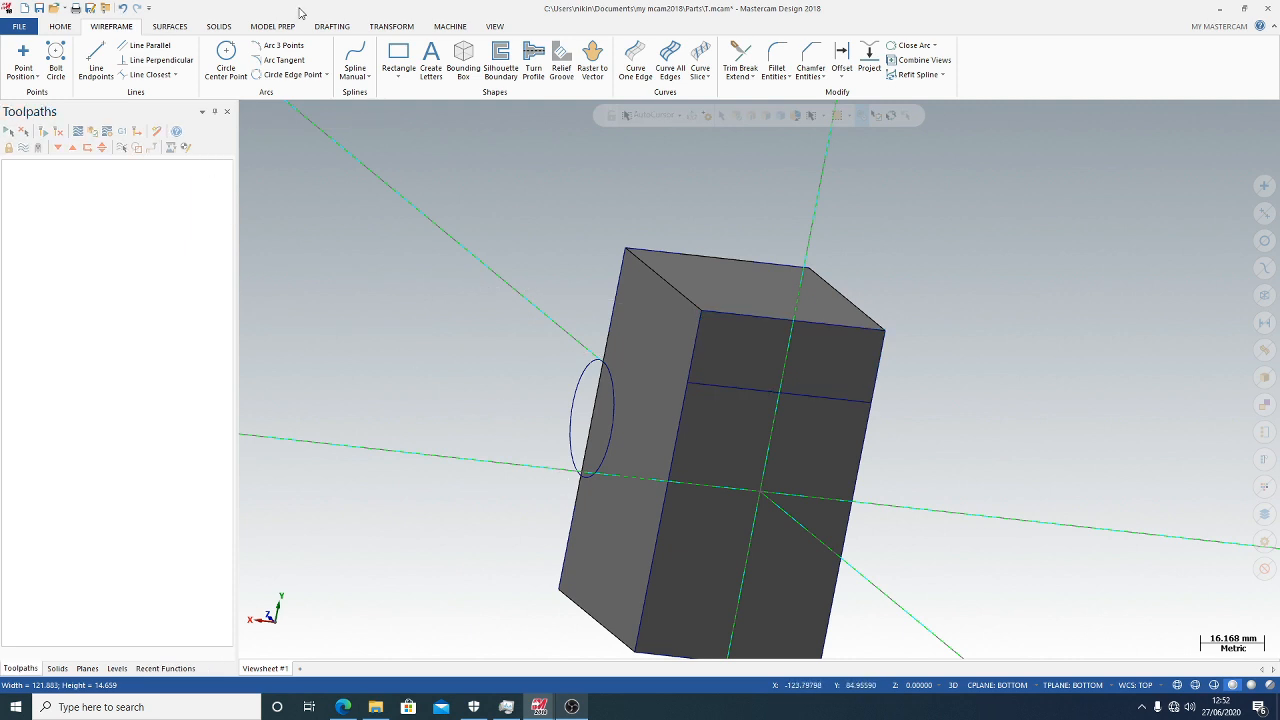
Draw a rectangle from the lower-left corner of the block's bottom face with width 50 mm and height 19 mm
{"action": "left_click", "coordinate": [398, 56]}
{"action": "scroll", "coordinate": [643, 650], "scroll_direction": "down", "scroll_amount": 2}
{"action": "scroll", "coordinate": [672, 625], "scroll_direction": "up", "scroll_amount": 5}
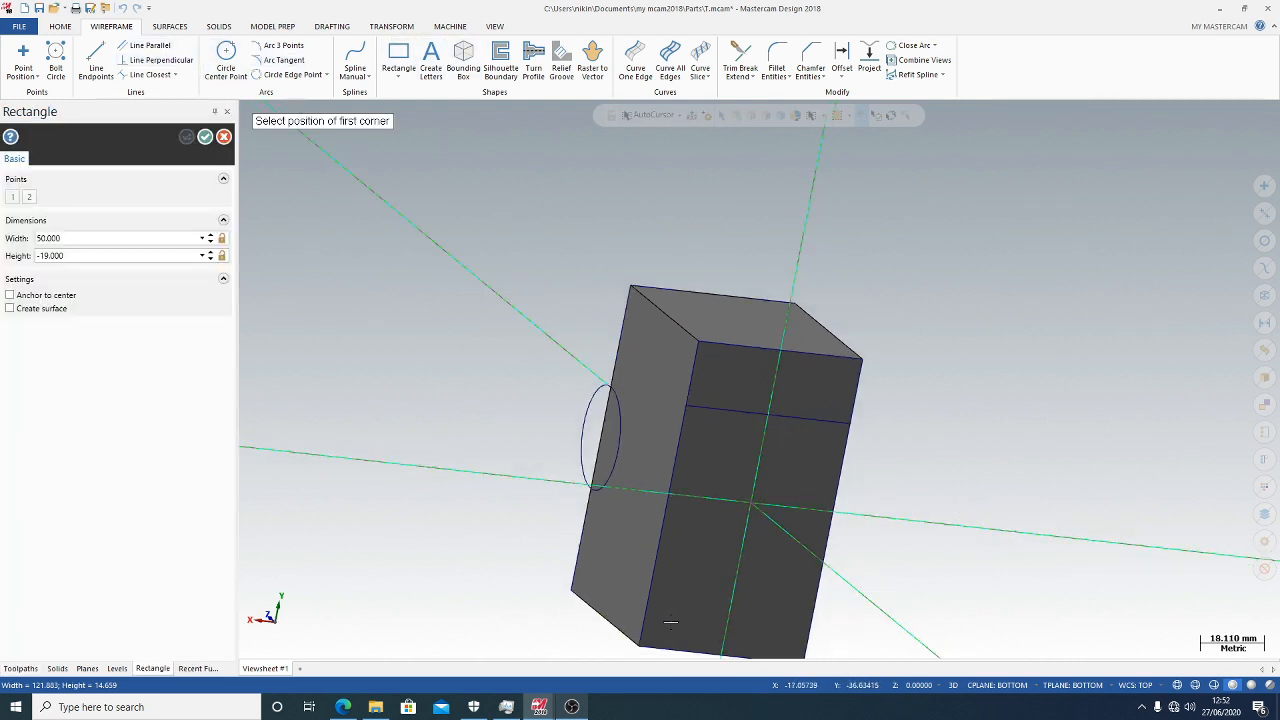
{"action": "scroll", "coordinate": [920, 590], "scroll_direction": "down", "scroll_amount": 7}
{"action": "scroll", "coordinate": [940, 621], "scroll_direction": "up", "scroll_amount": 10}
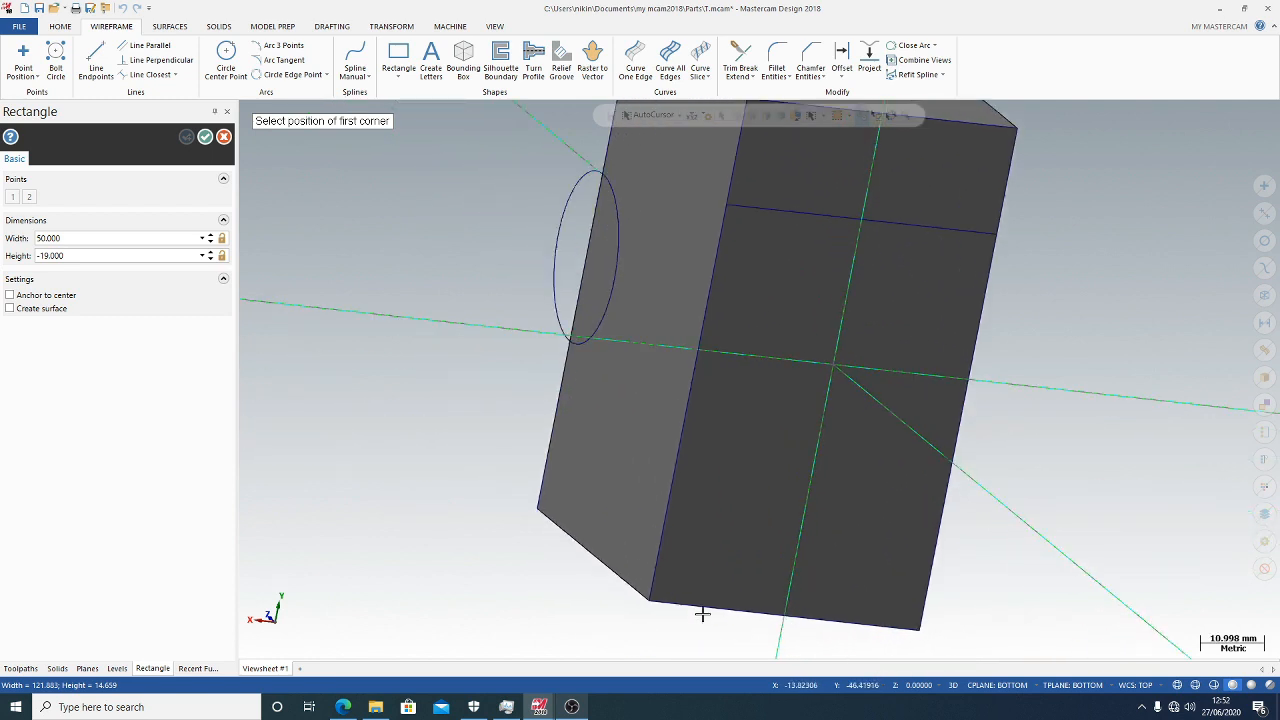
{"action": "left_click", "coordinate": [651, 600]}
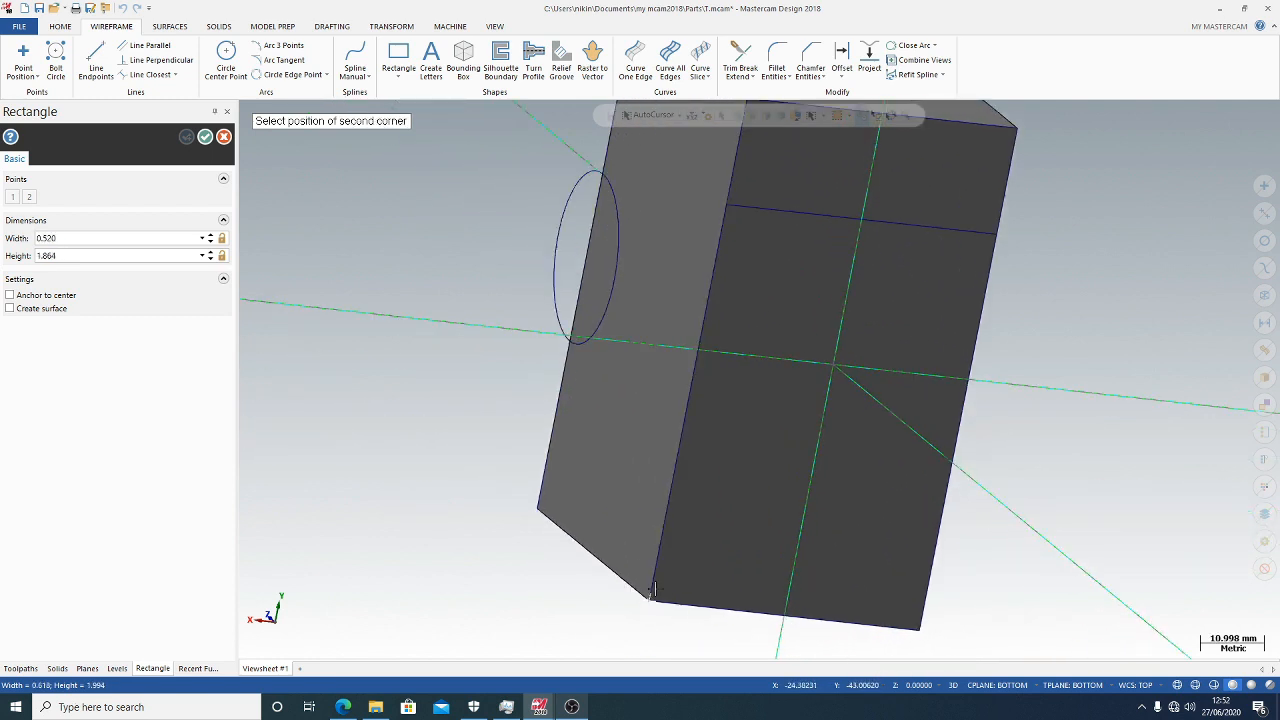
{"action": "left_click", "coordinate": [116, 237]}
{"action": "type", "text": "50"}
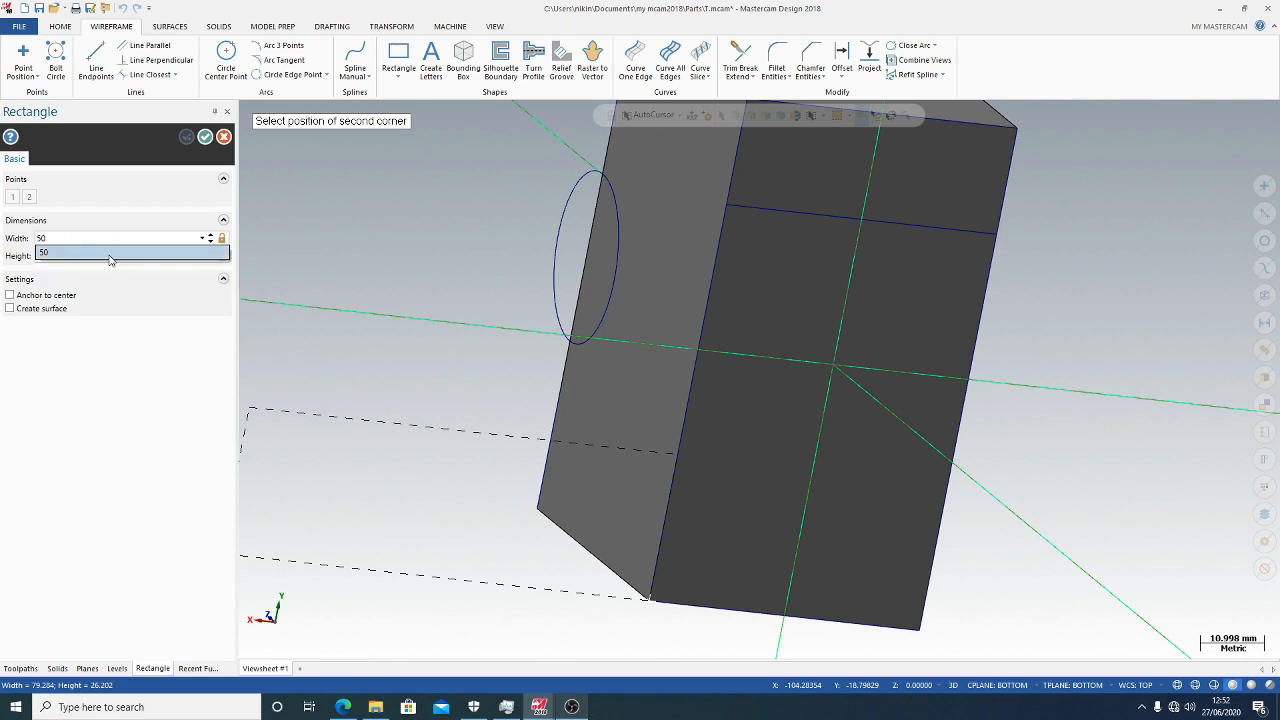
{"action": "key", "text": "Tab"}
{"action": "type", "text": "19"}
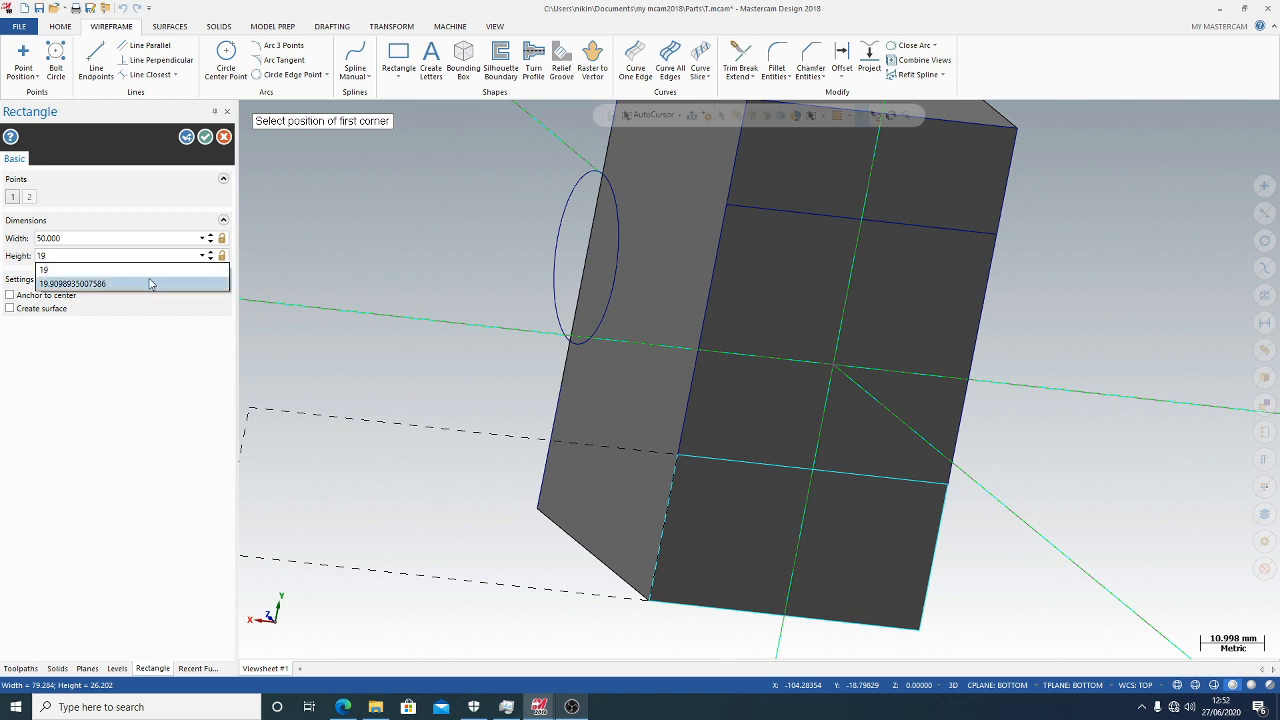
{"action": "key", "text": "Return"}
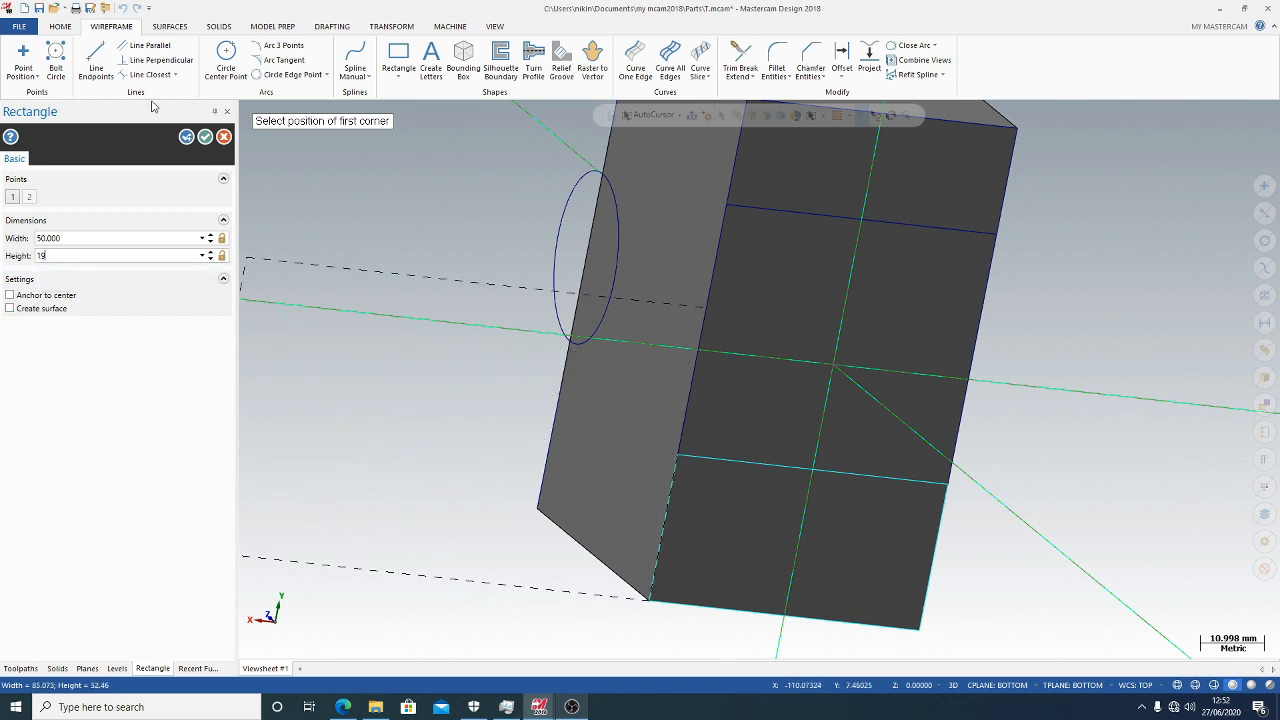
{"action": "left_click", "coordinate": [205, 137]}
Delete the two original full-length outline lines along the long sides of the bottom face, including their associated geometry
{"action": "scroll", "coordinate": [387, 223], "scroll_direction": "down", "scroll_amount": 1}
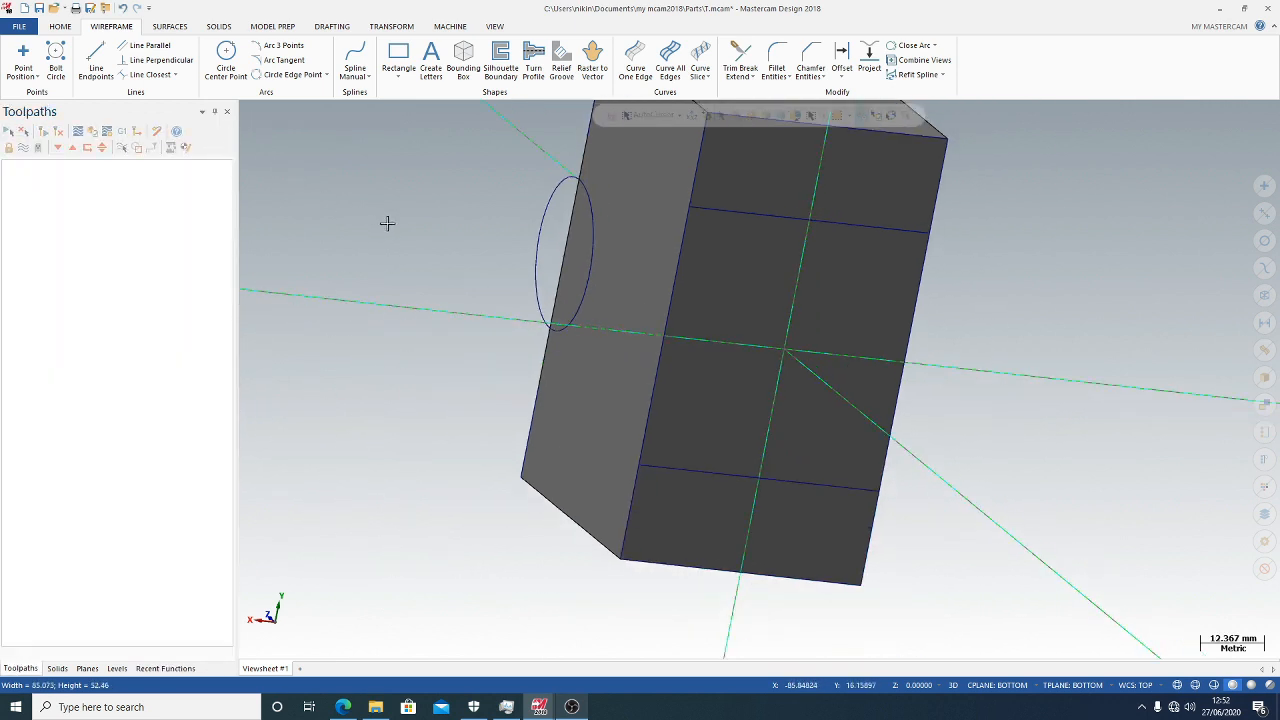
{"action": "scroll", "coordinate": [387, 223], "scroll_direction": "down", "scroll_amount": 1}
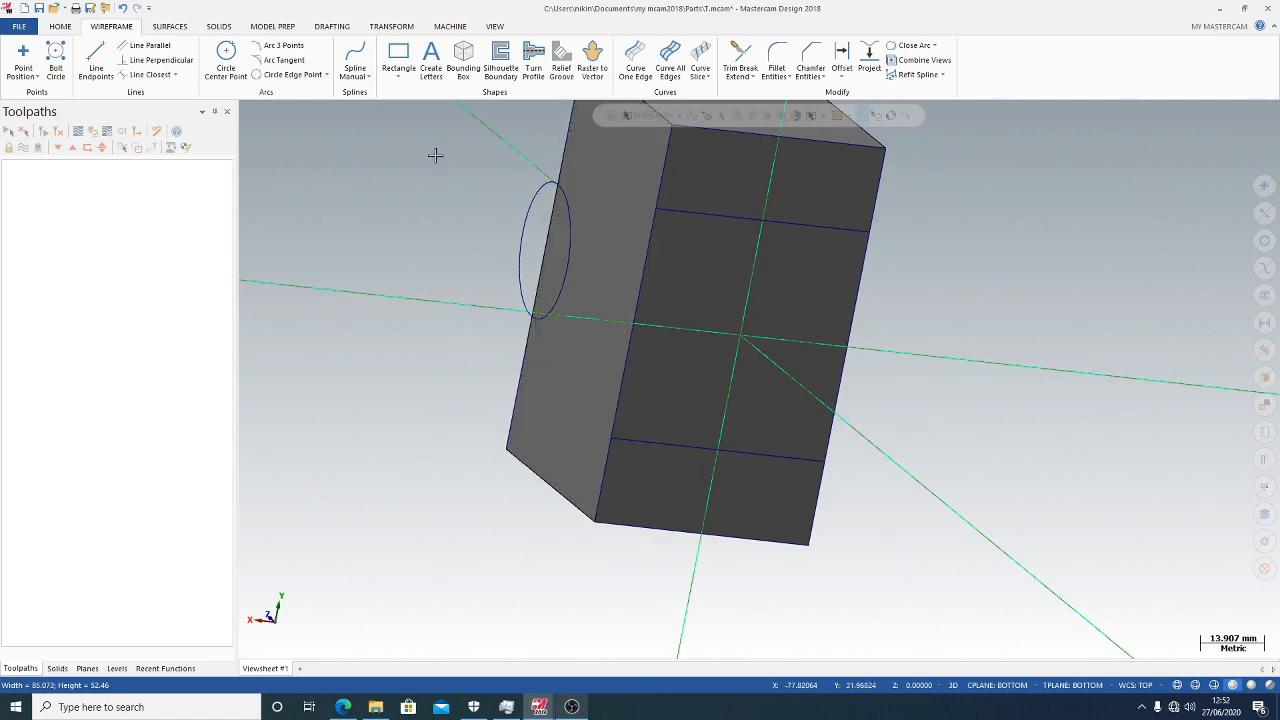
{"action": "left_click", "coordinate": [652, 260]}
{"action": "left_click", "coordinate": [652, 262]}
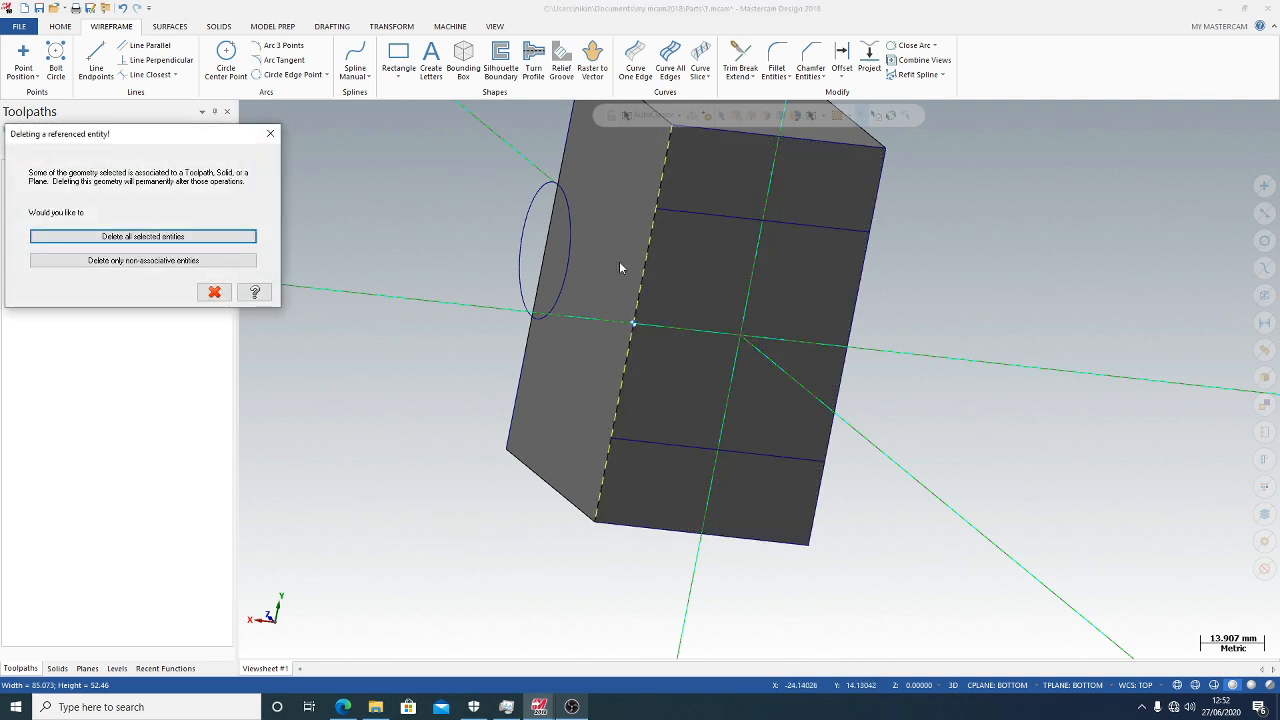
{"action": "left_click", "coordinate": [230, 236]}
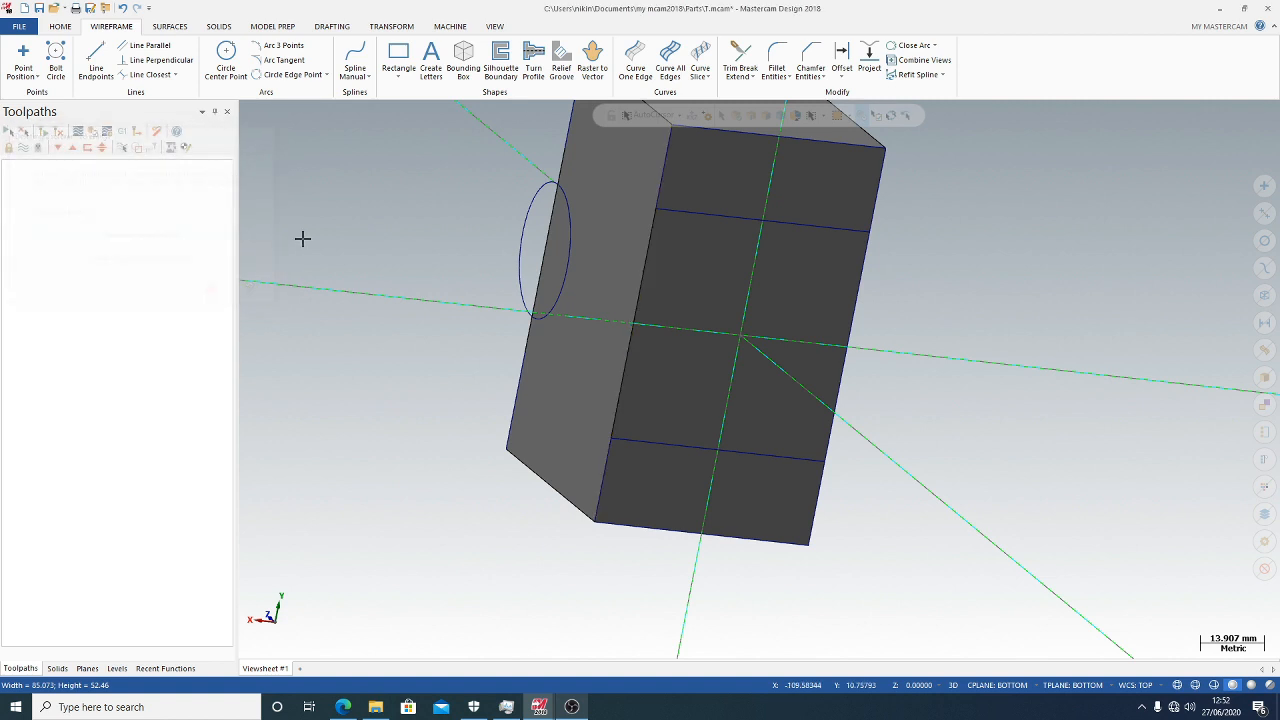
{"action": "left_click", "coordinate": [853, 303]}
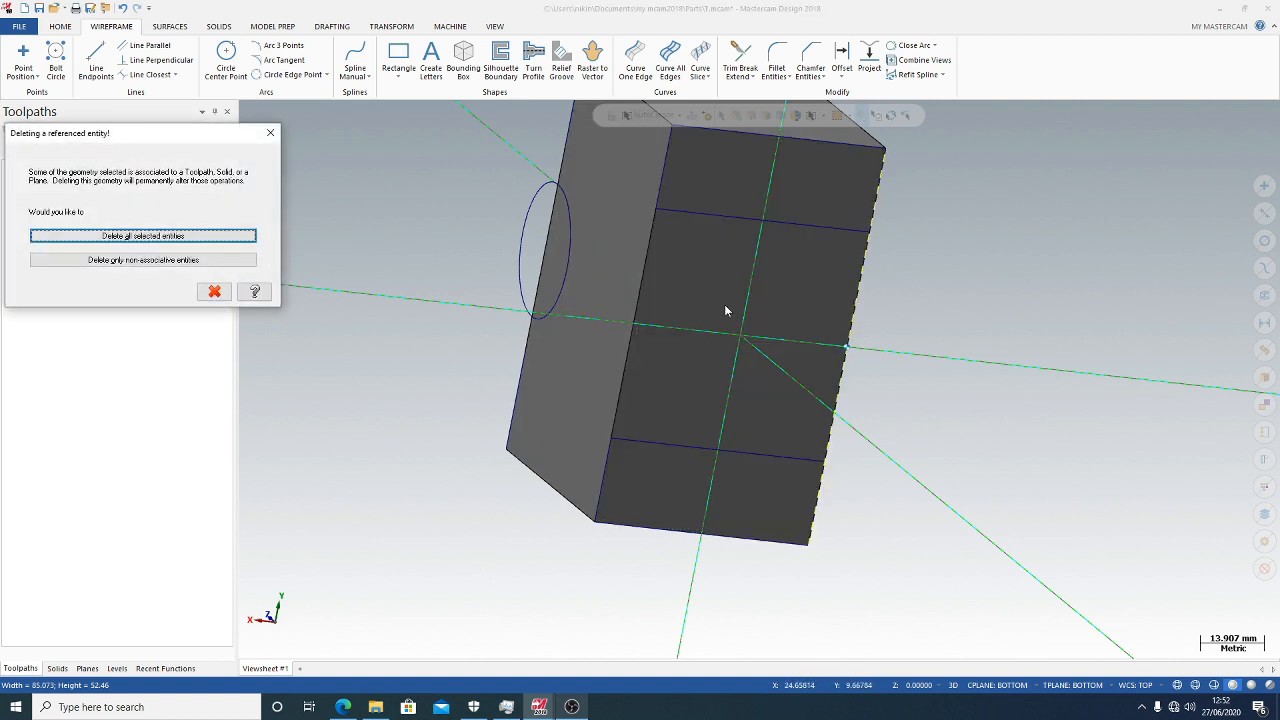
{"action": "left_click", "coordinate": [57, 237]}
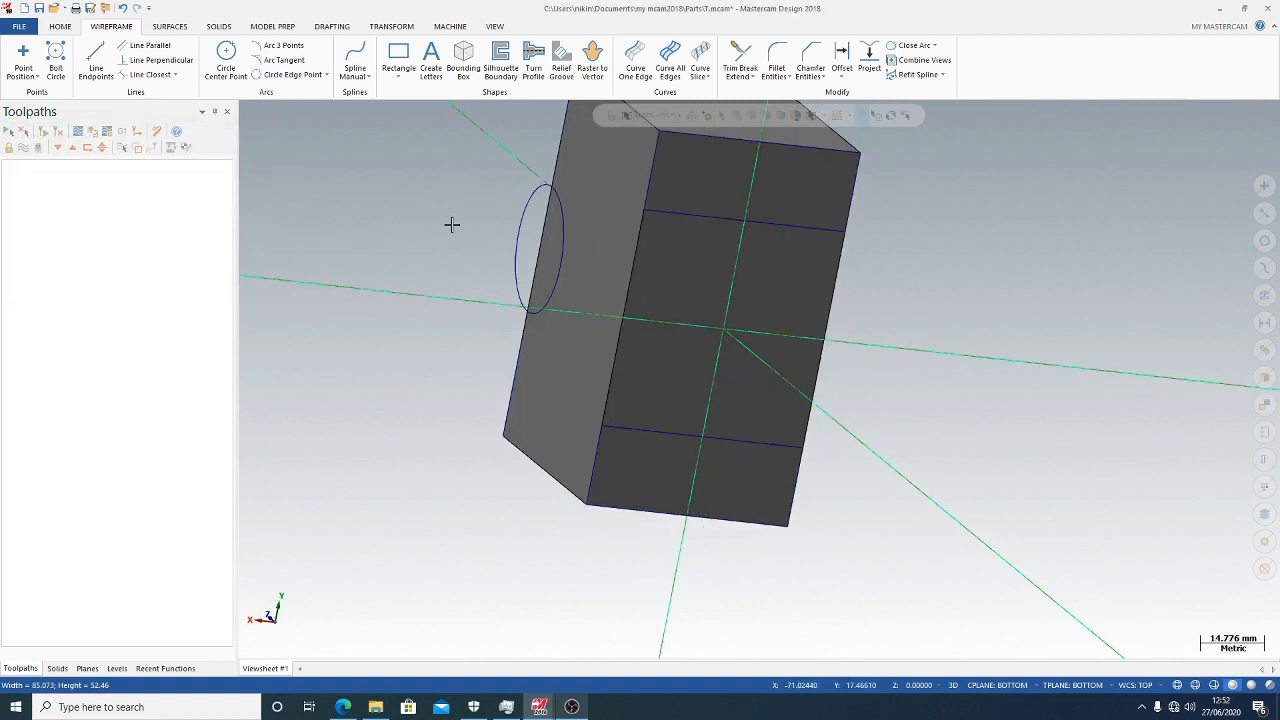
In the isometric view, extrude-cut the four corner rectangles on the top face 26 mm down into the block
{"action": "scroll", "coordinate": [503, 134], "scroll_direction": "up", "scroll_amount": 2}
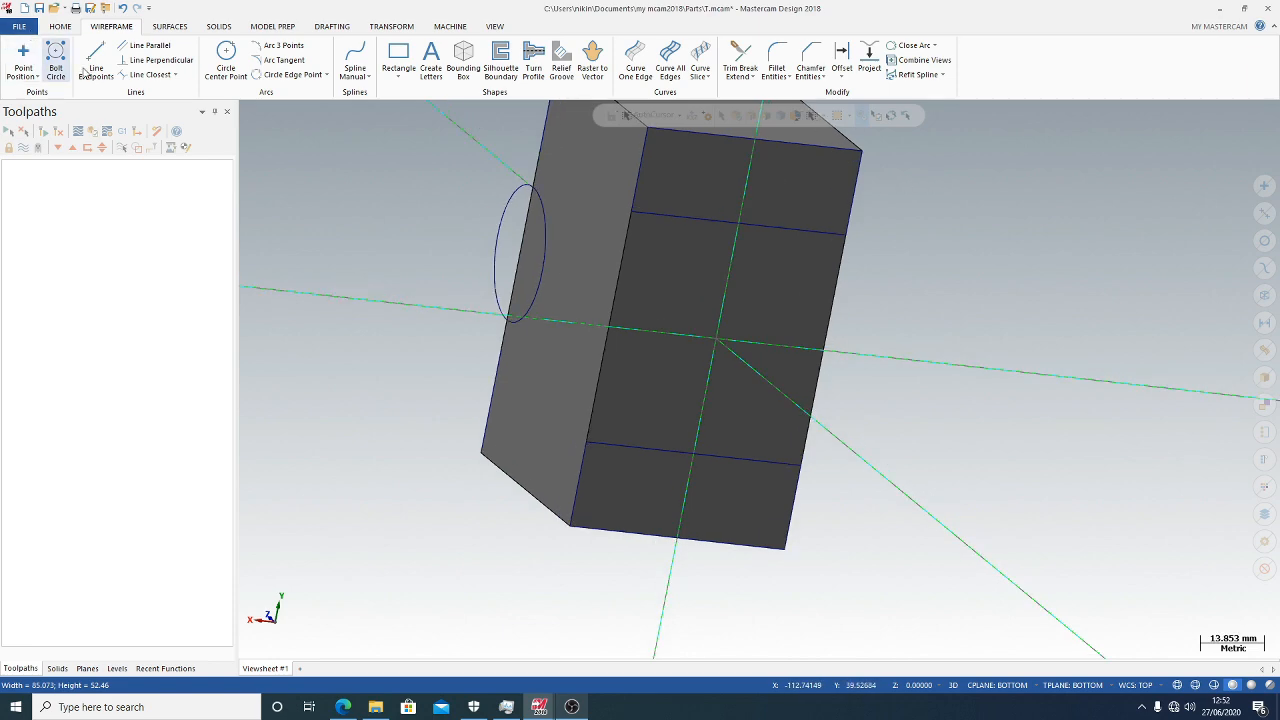
{"action": "right_click", "coordinate": [323, 194]}
{"action": "left_click", "coordinate": [370, 312]}
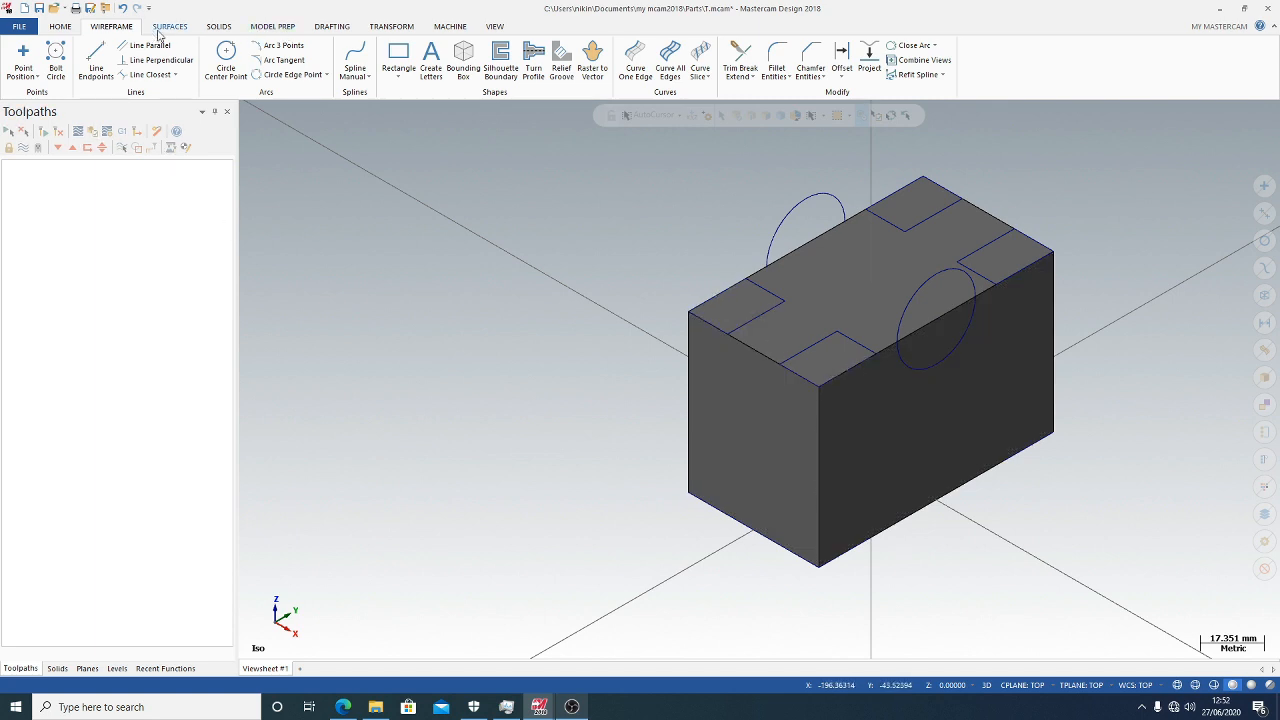
{"action": "left_click", "coordinate": [218, 27]}
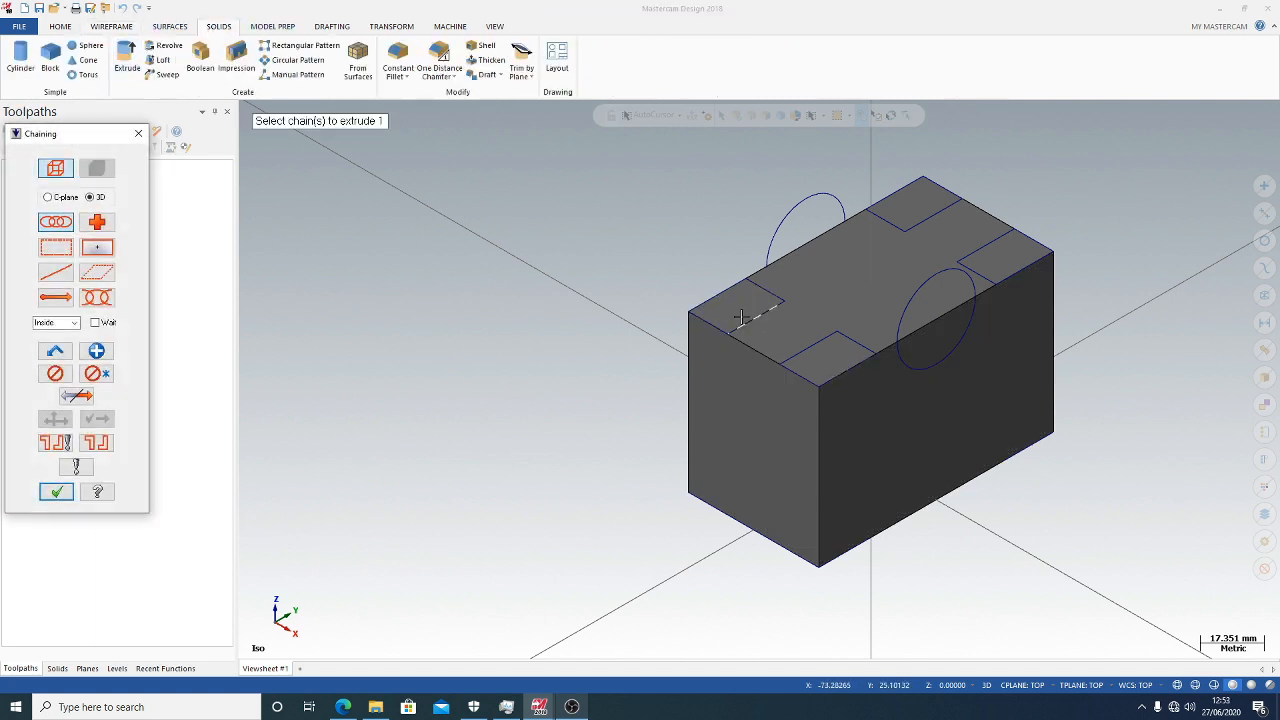
{"action": "left_click", "coordinate": [804, 378]}
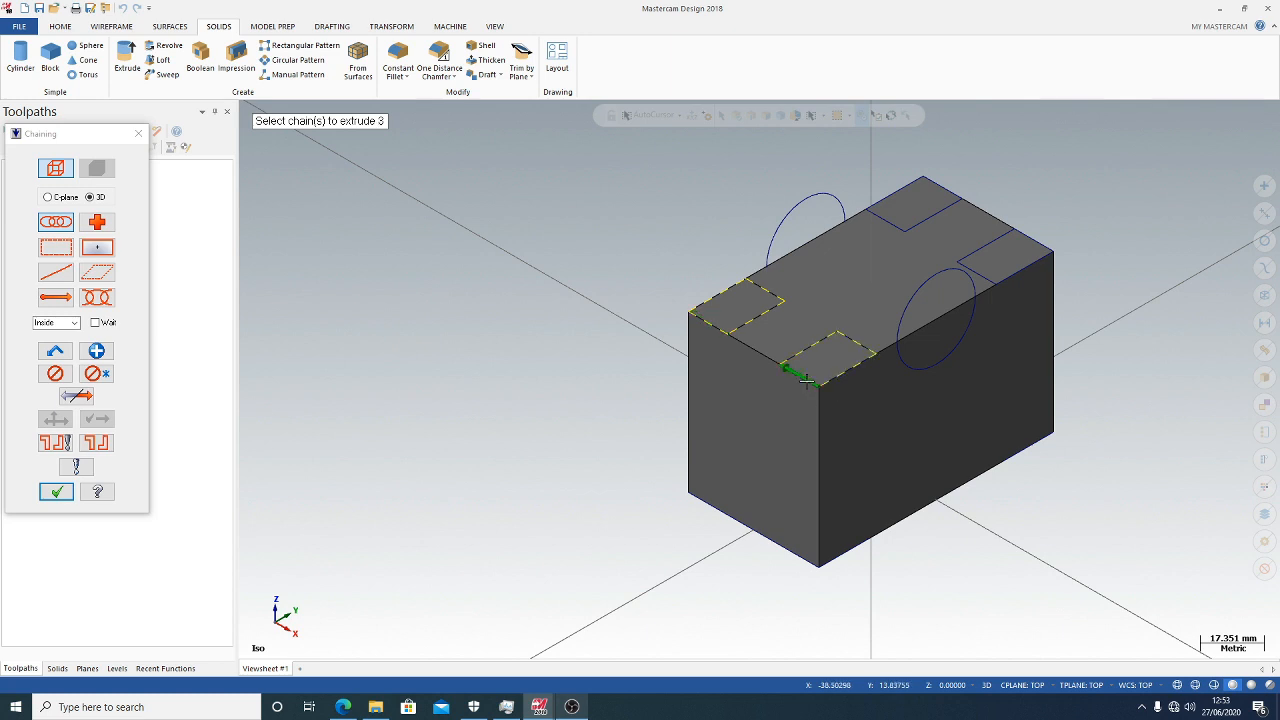
{"action": "left_click", "coordinate": [889, 222]}
{"action": "left_click", "coordinate": [987, 280]}
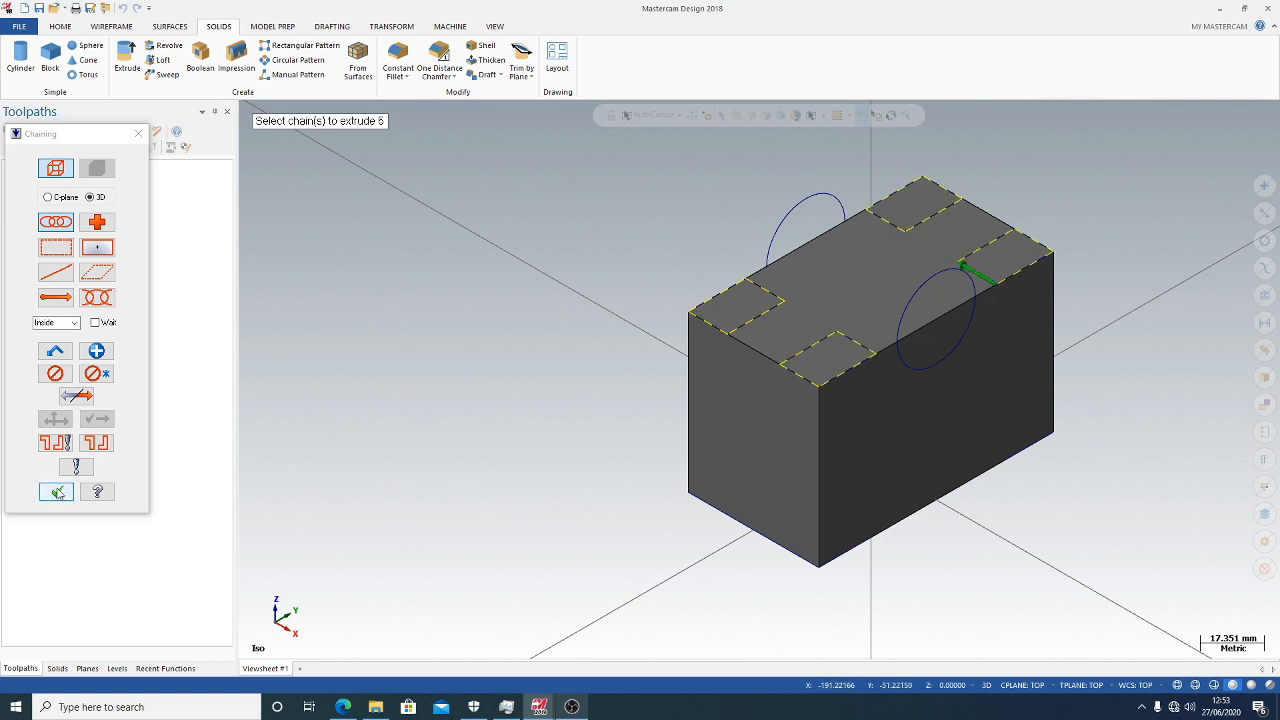
{"action": "left_click", "coordinate": [56, 491]}
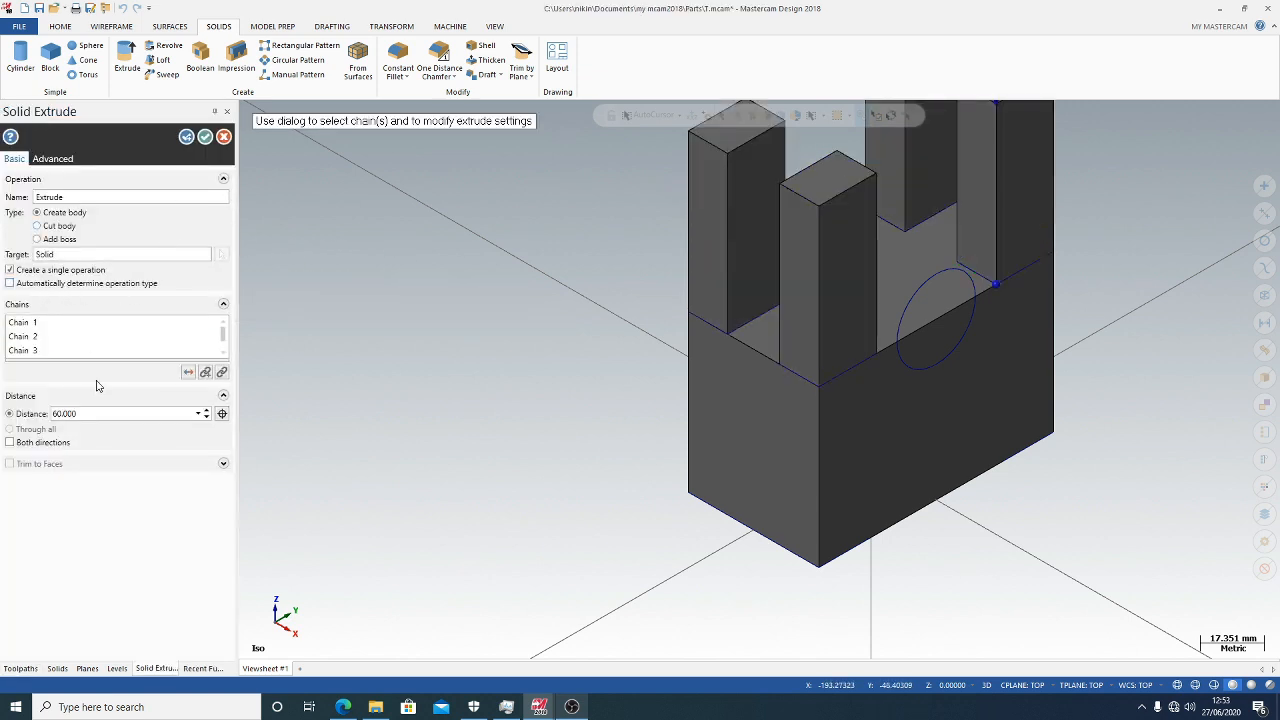
{"action": "left_click", "coordinate": [45, 226]}
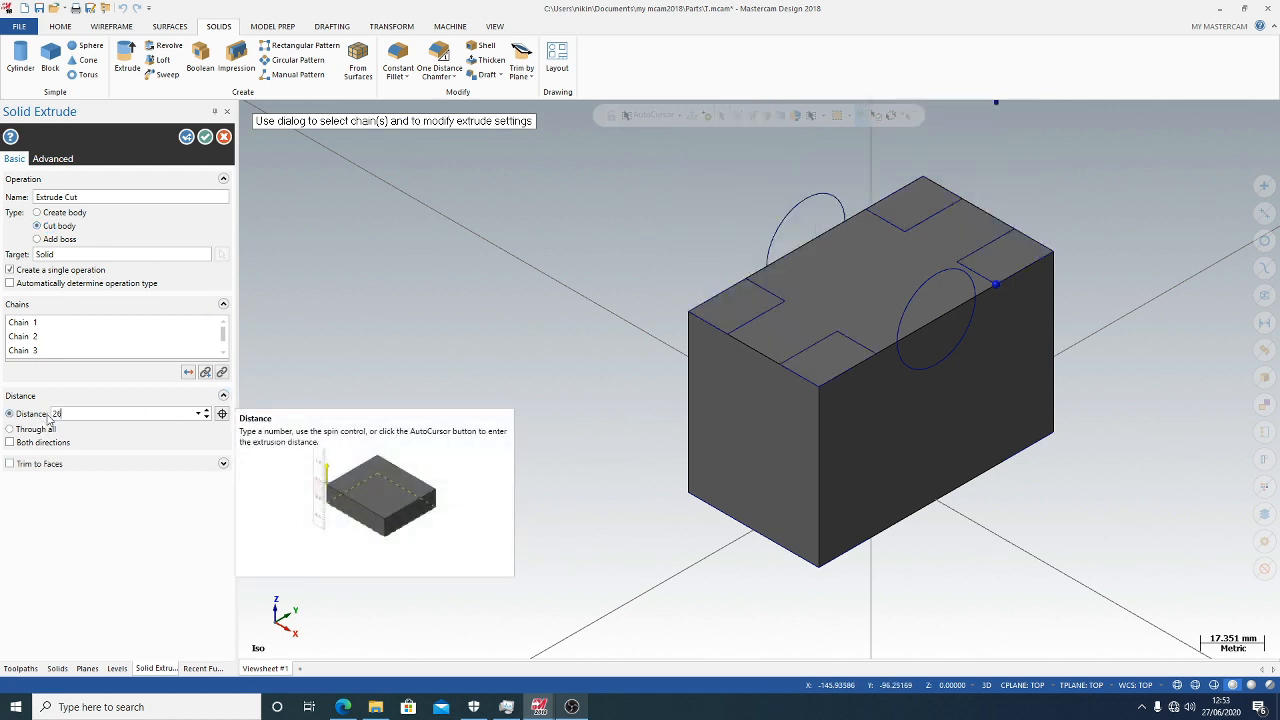
{"action": "key", "text": "Return"}
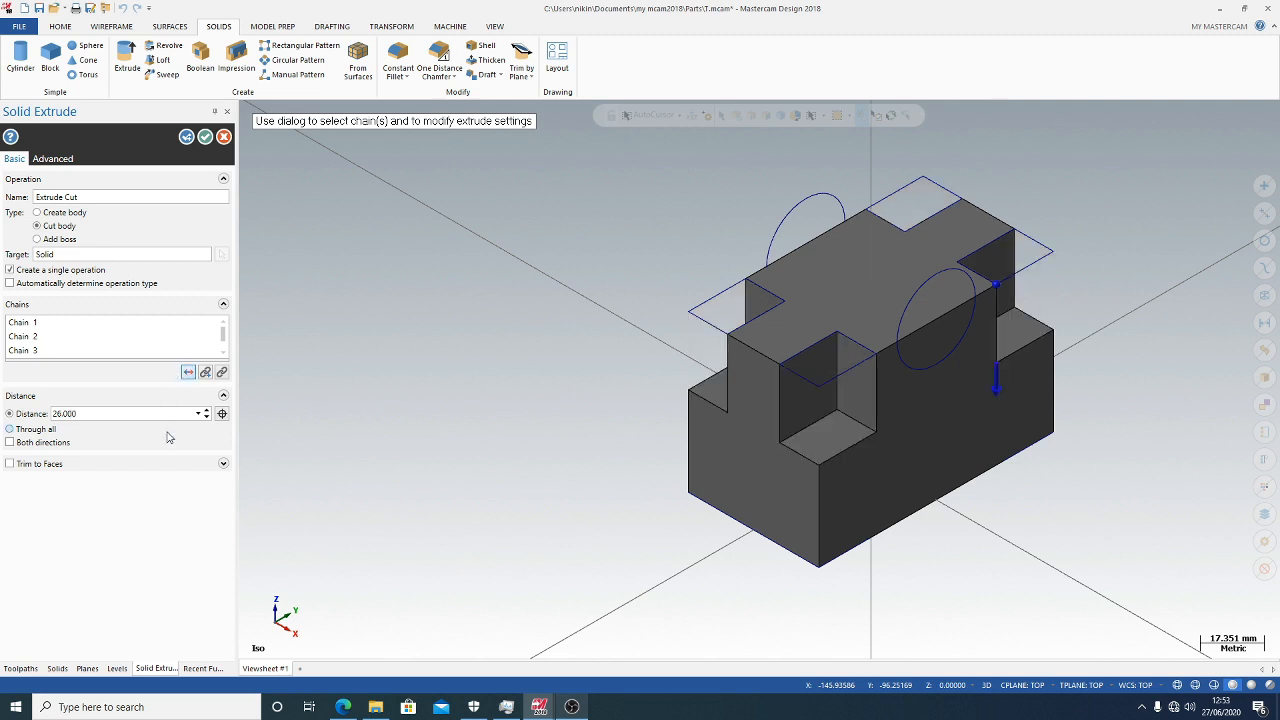
{"action": "left_click", "coordinate": [205, 137]}
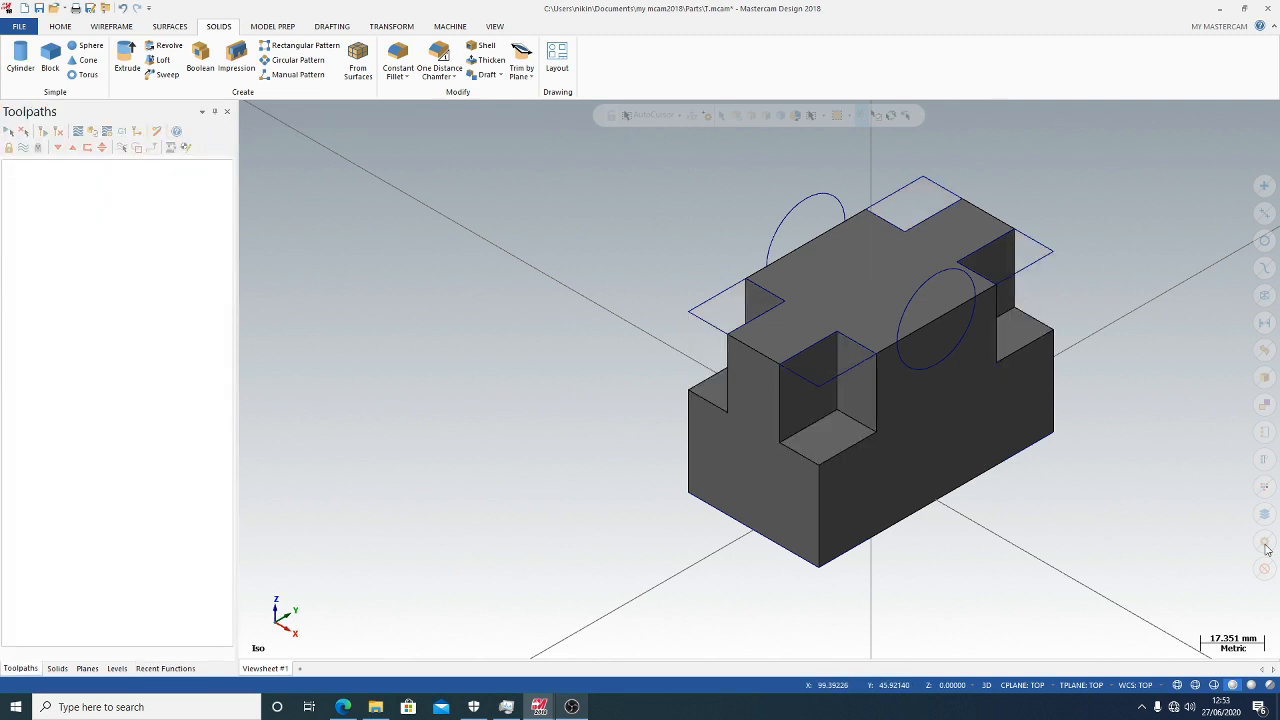
Extrude-cut the two side circles 10 mm into the block as a single operation, with the cut direction pointing inward
{"action": "left_click", "coordinate": [130, 60]}
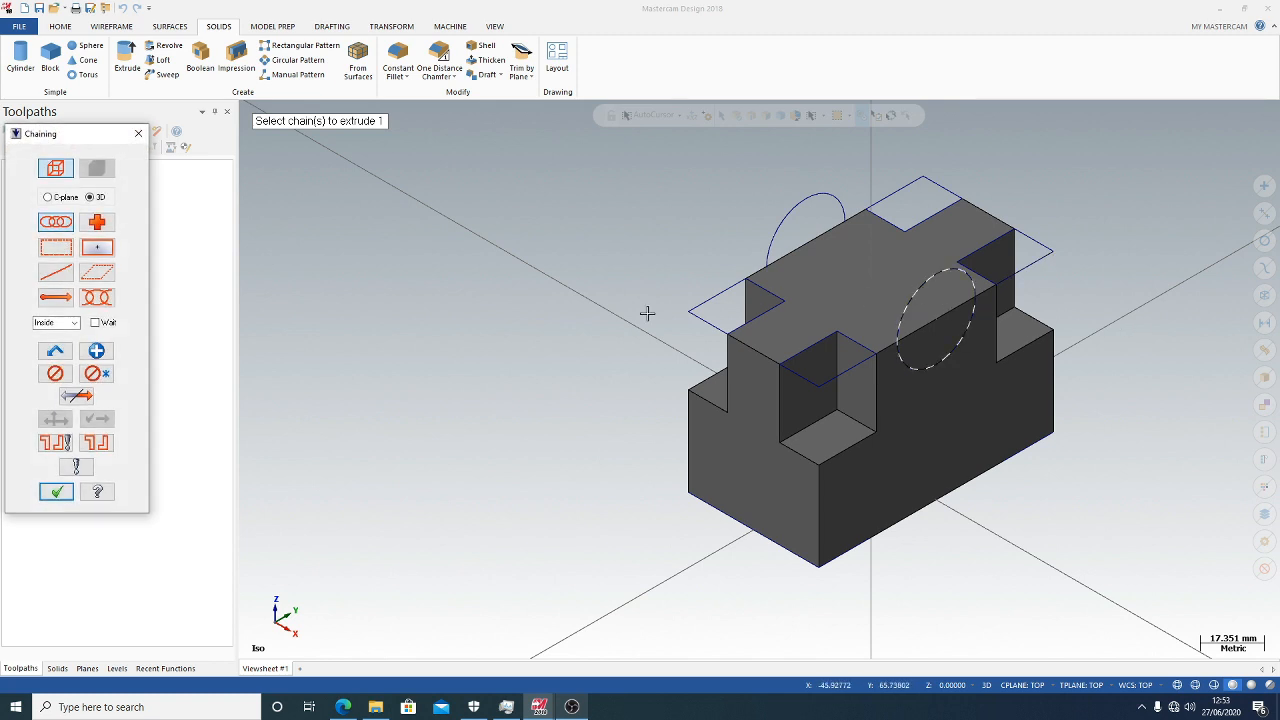
{"action": "left_click", "coordinate": [883, 318]}
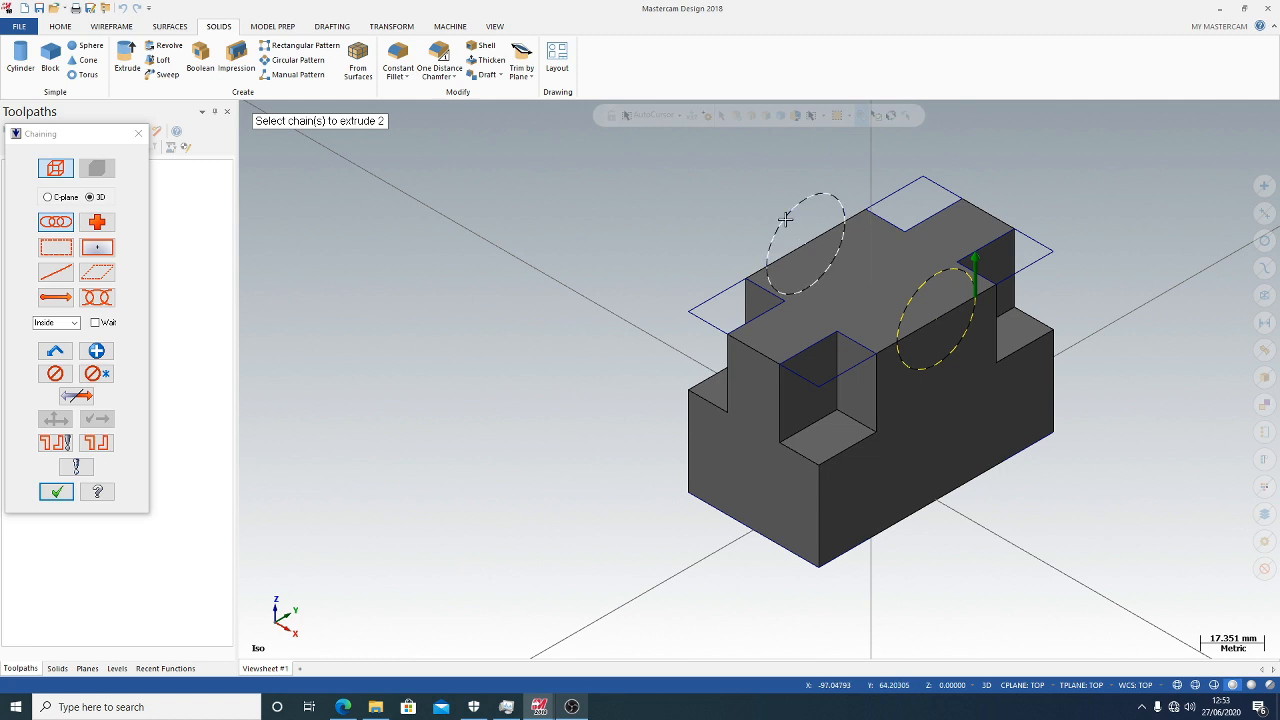
{"action": "left_click", "coordinate": [767, 252]}
{"action": "left_click", "coordinate": [56, 491]}
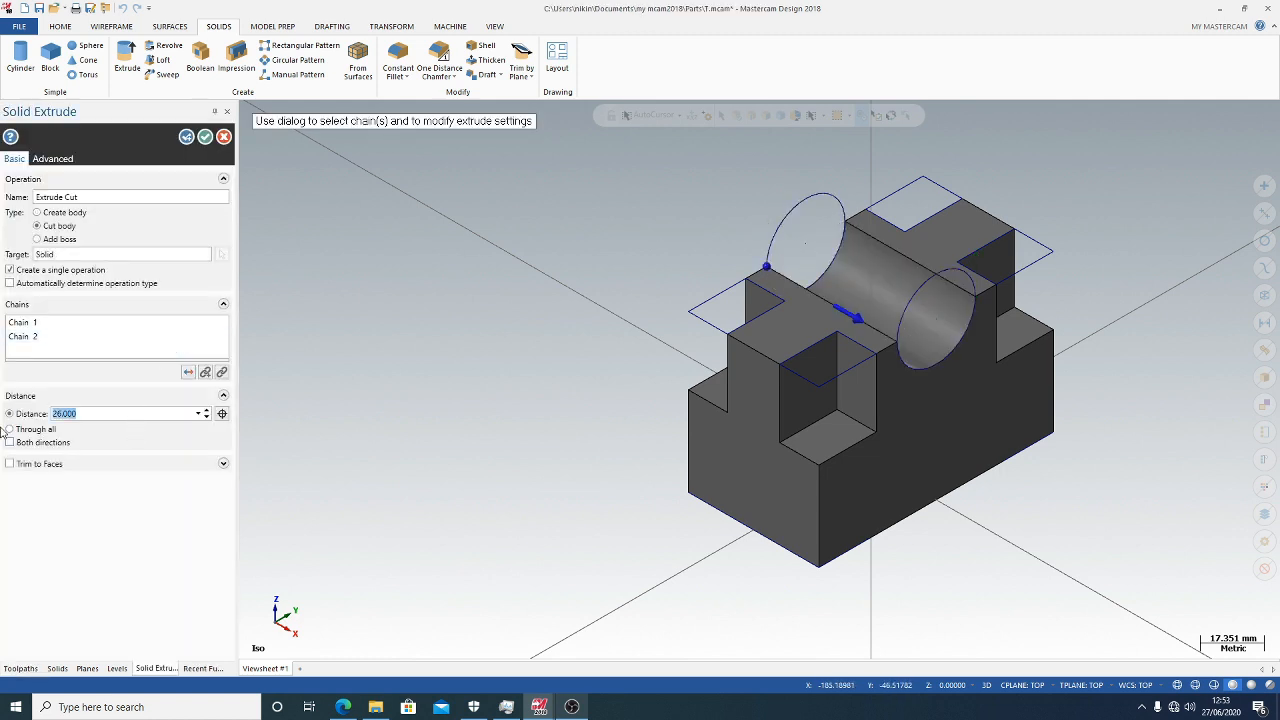
{"action": "left_click", "coordinate": [188, 371]}
{"action": "left_click", "coordinate": [188, 371]}
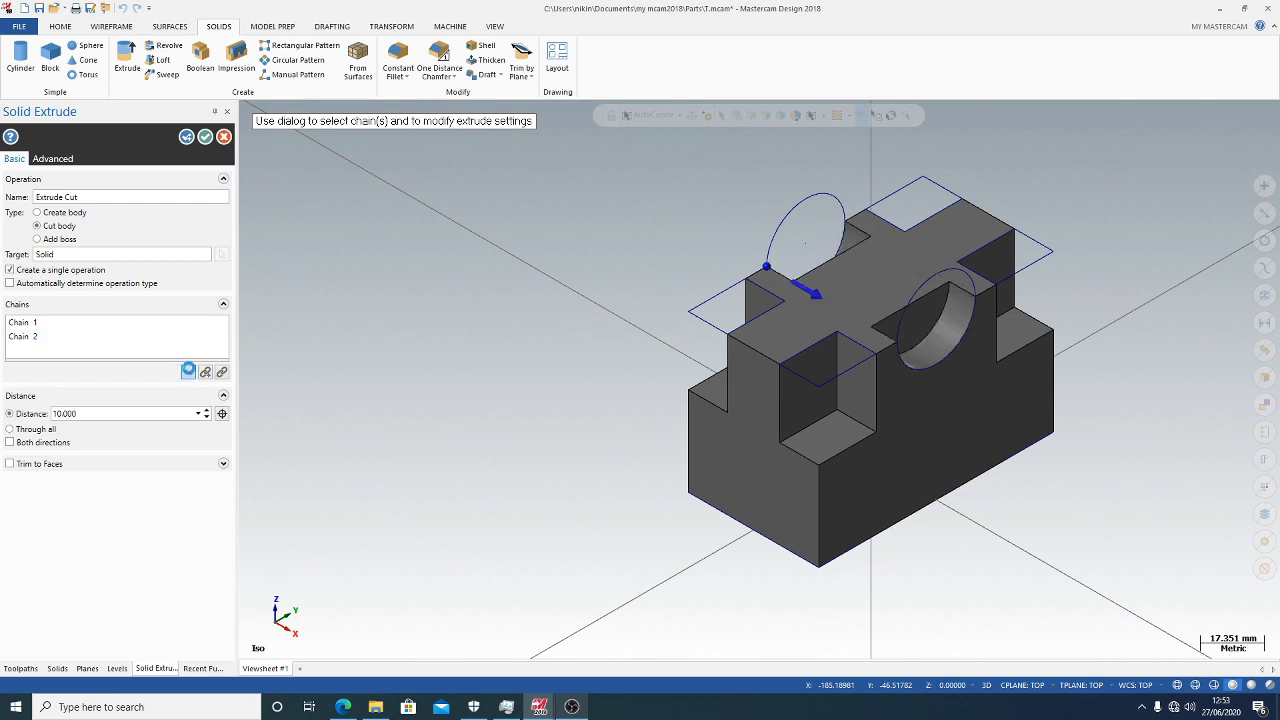
{"action": "left_click", "coordinate": [204, 138]}
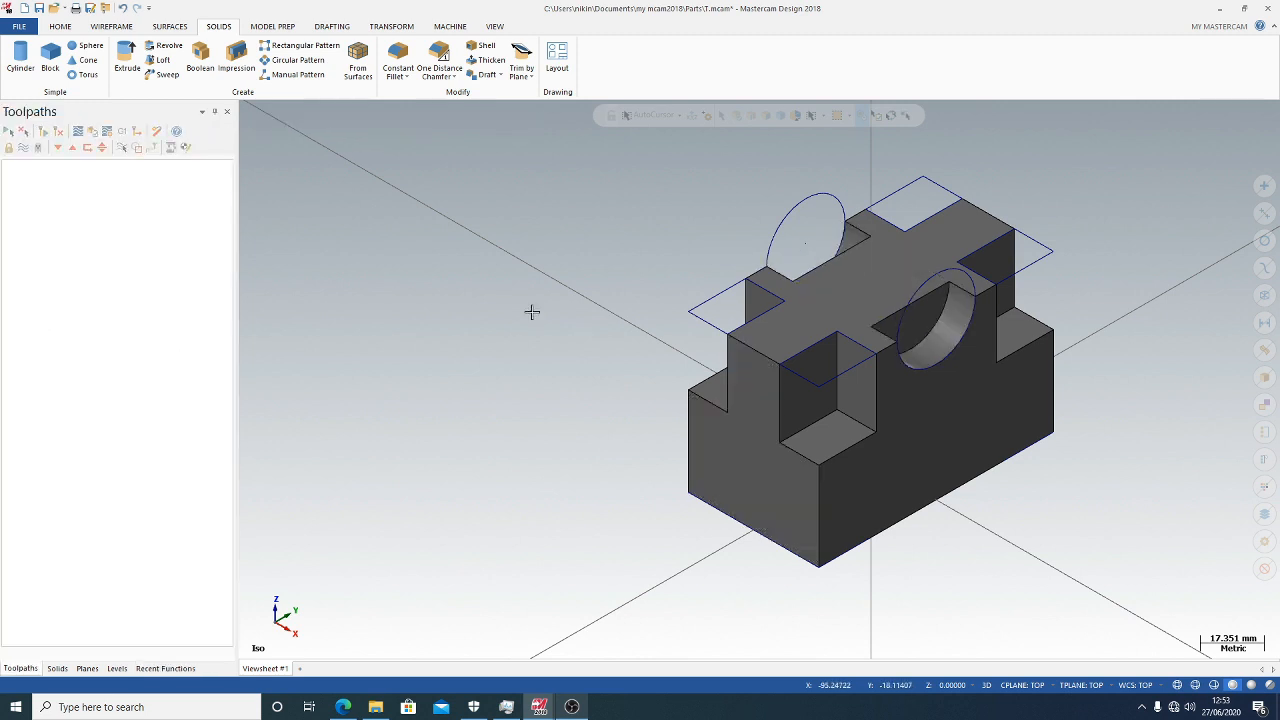
Switch the view and construction plane to the bottom of the block
{"action": "right_click", "coordinate": [460, 354]}
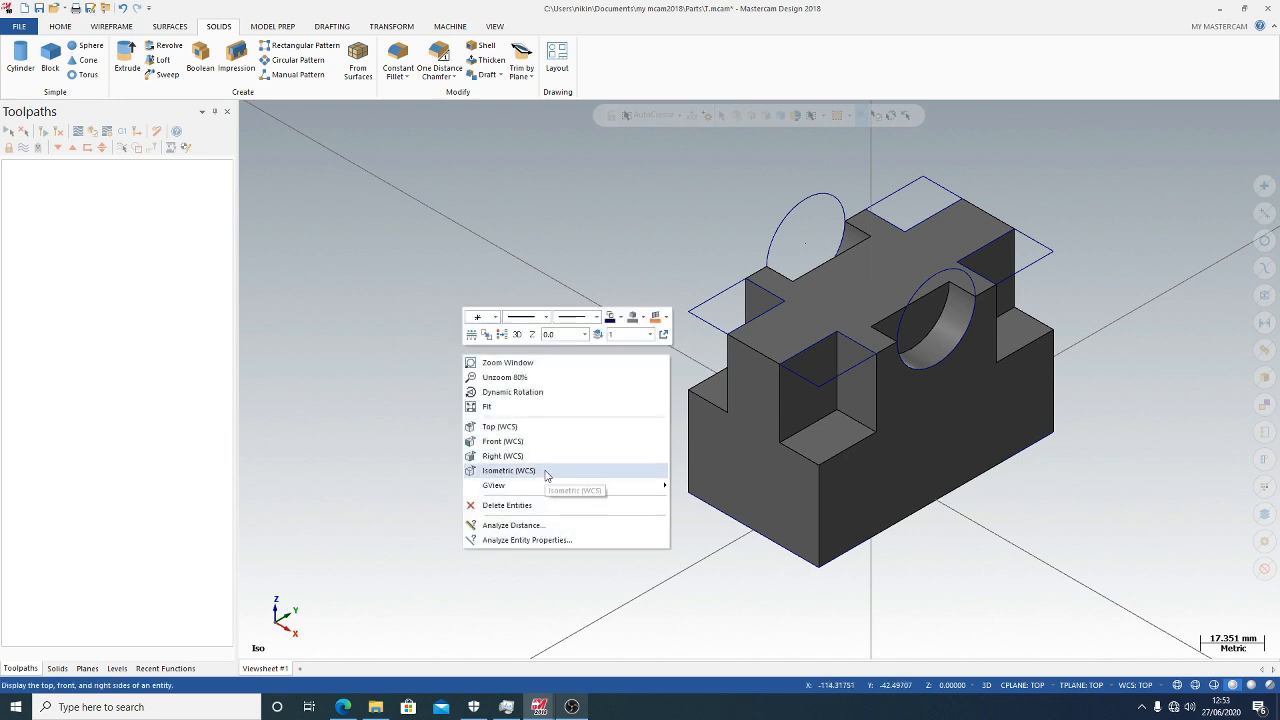
{"action": "mouse_move", "coordinate": [538, 487]}
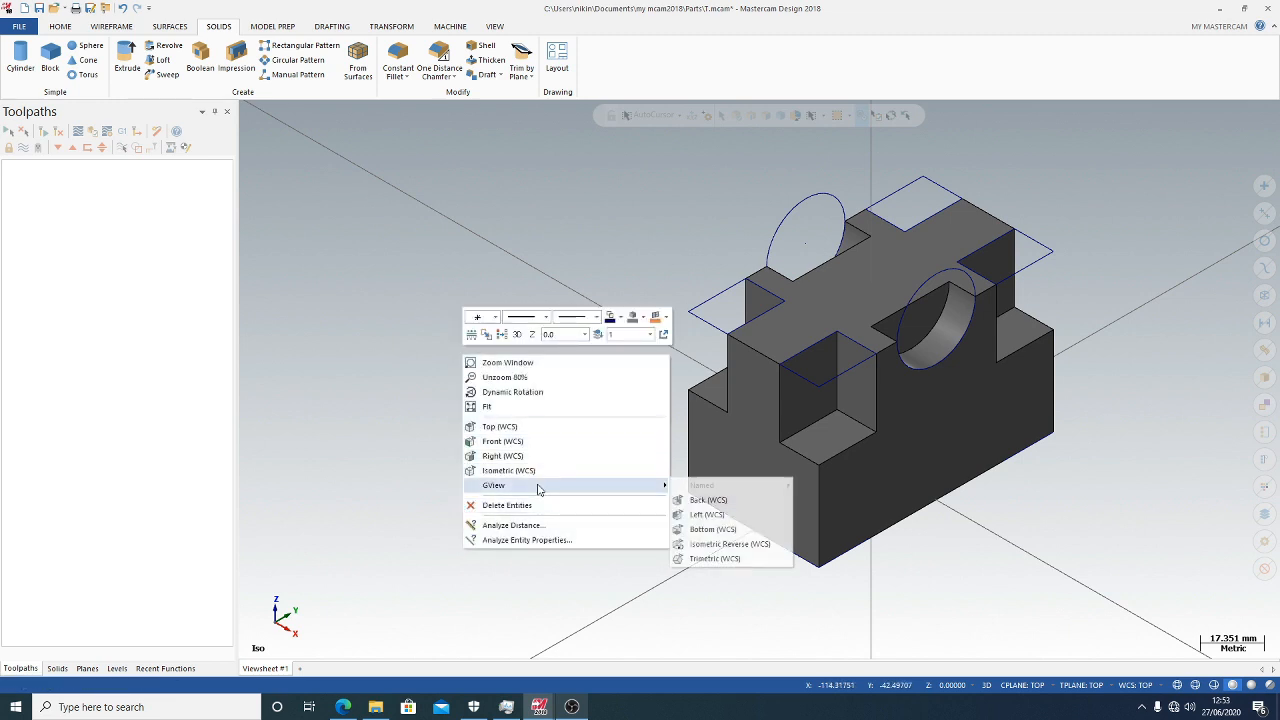
{"action": "left_click", "coordinate": [701, 534]}
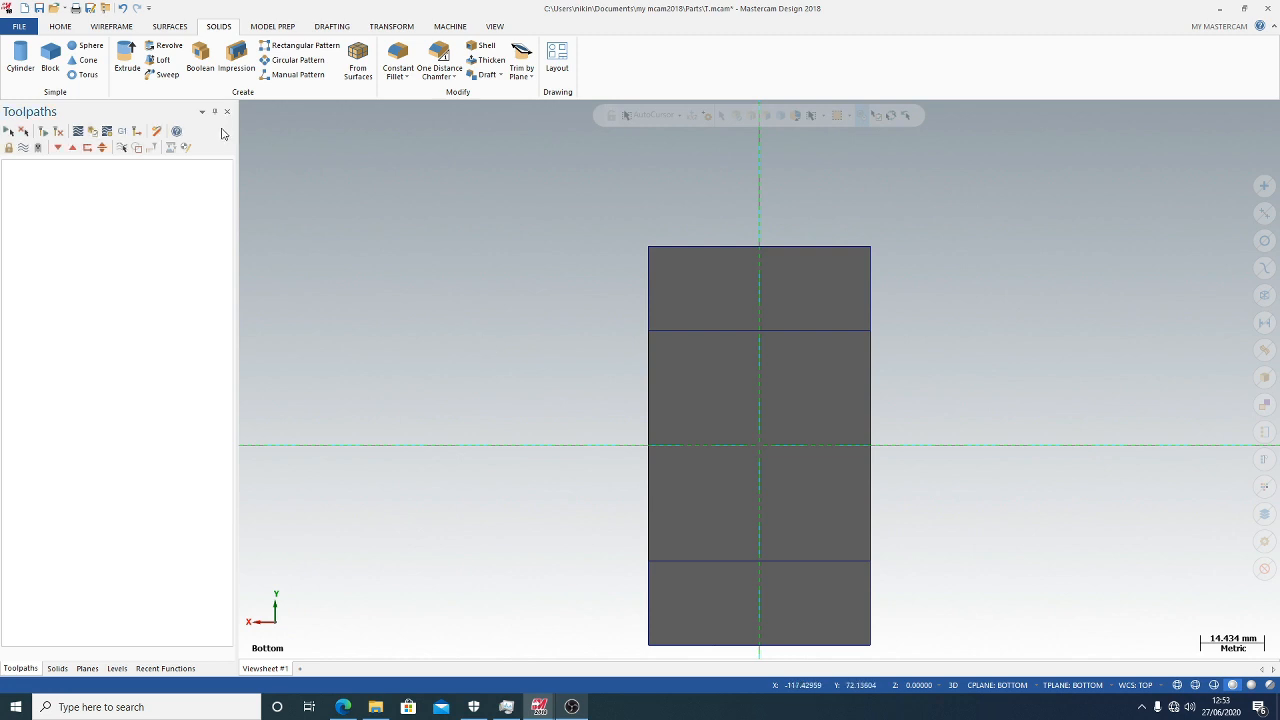
{"action": "left_click", "coordinate": [128, 60]}
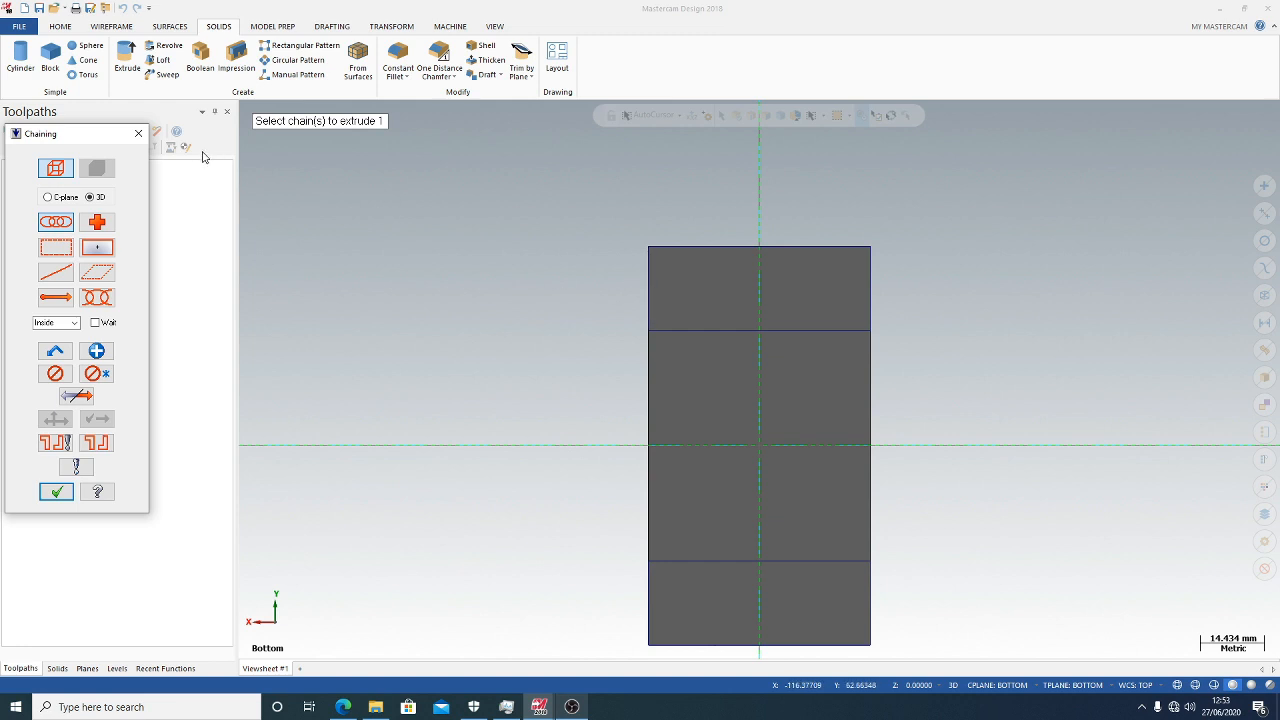
{"action": "left_click", "coordinate": [768, 328]}
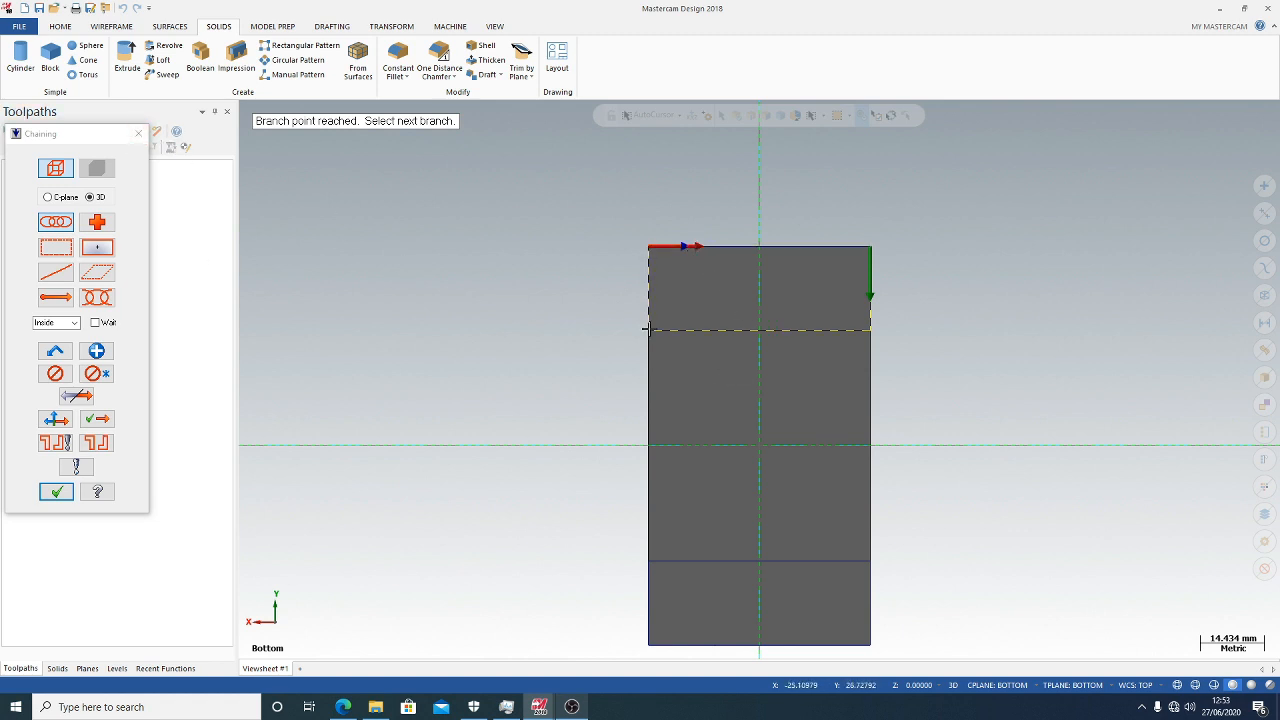
{"action": "mouse_move", "coordinate": [716, 350]}
{"action": "middle_mouse_down"}
{"action": "mouse_move", "coordinate": [603, 397]}
{"action": "mouse_move", "coordinate": [717, 371]}
{"action": "middle_mouse_up"}
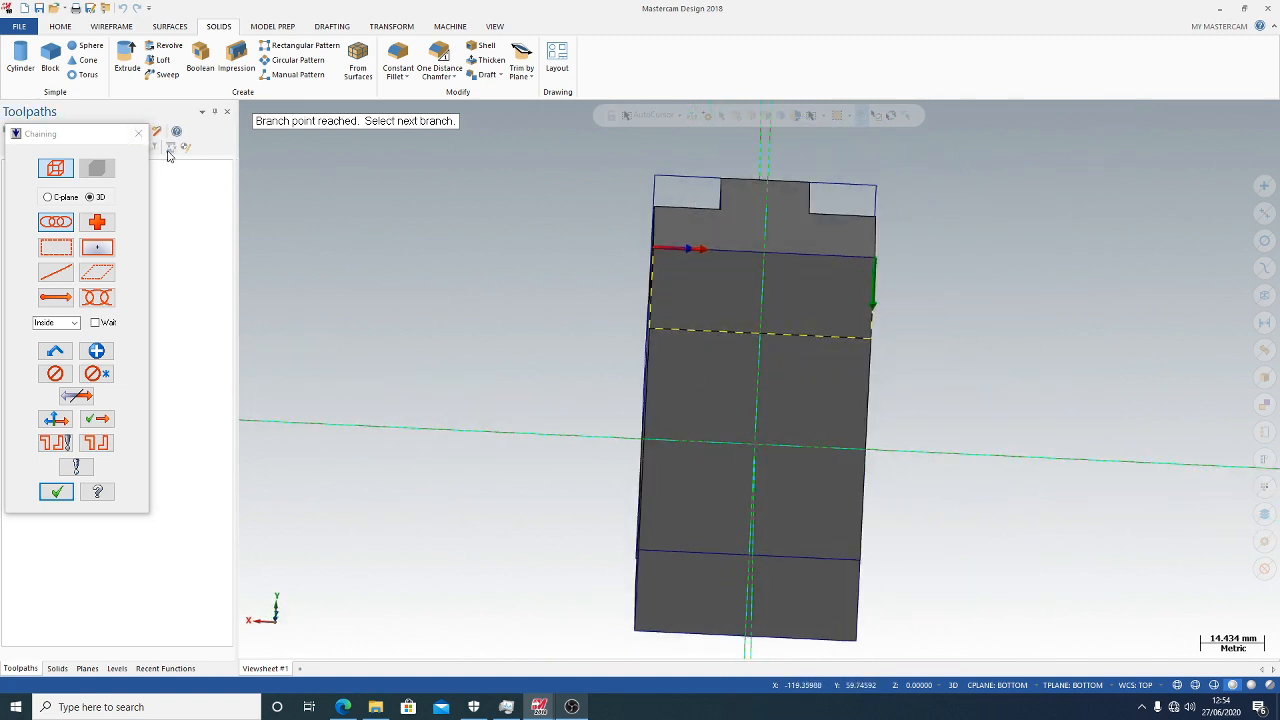
{"action": "left_click", "coordinate": [138, 133]}
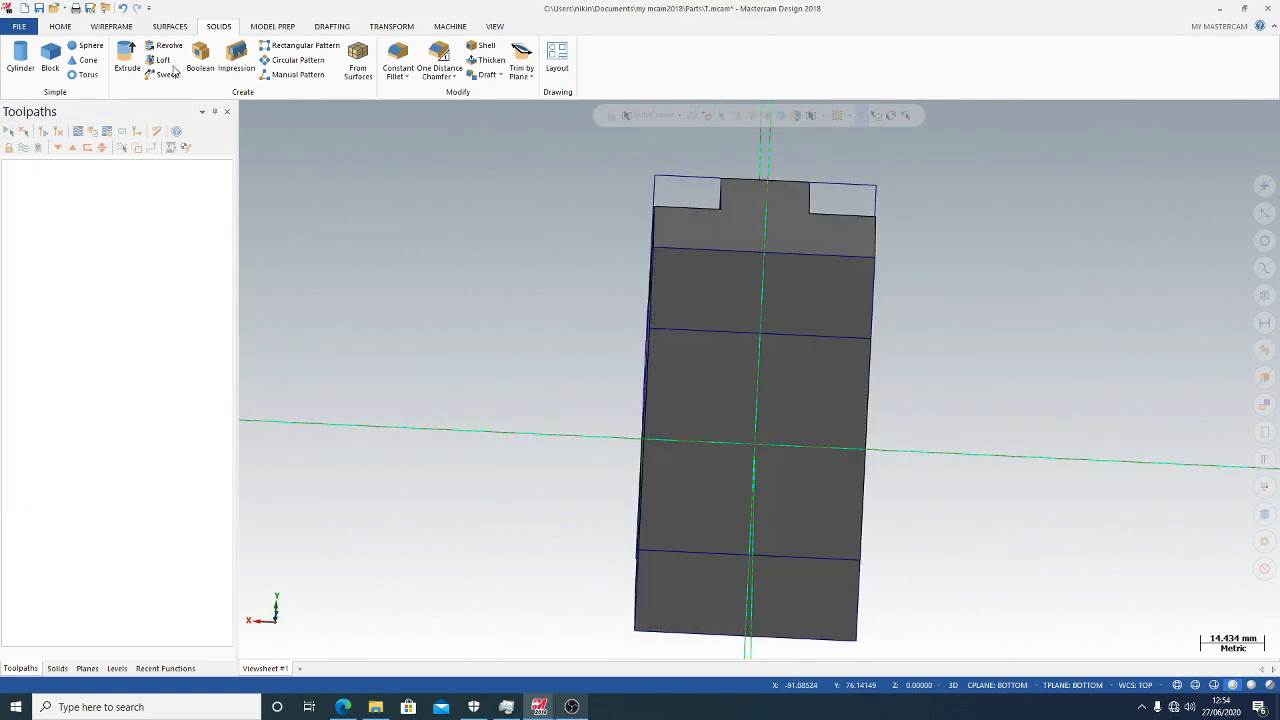
{"action": "left_click", "coordinate": [130, 60]}
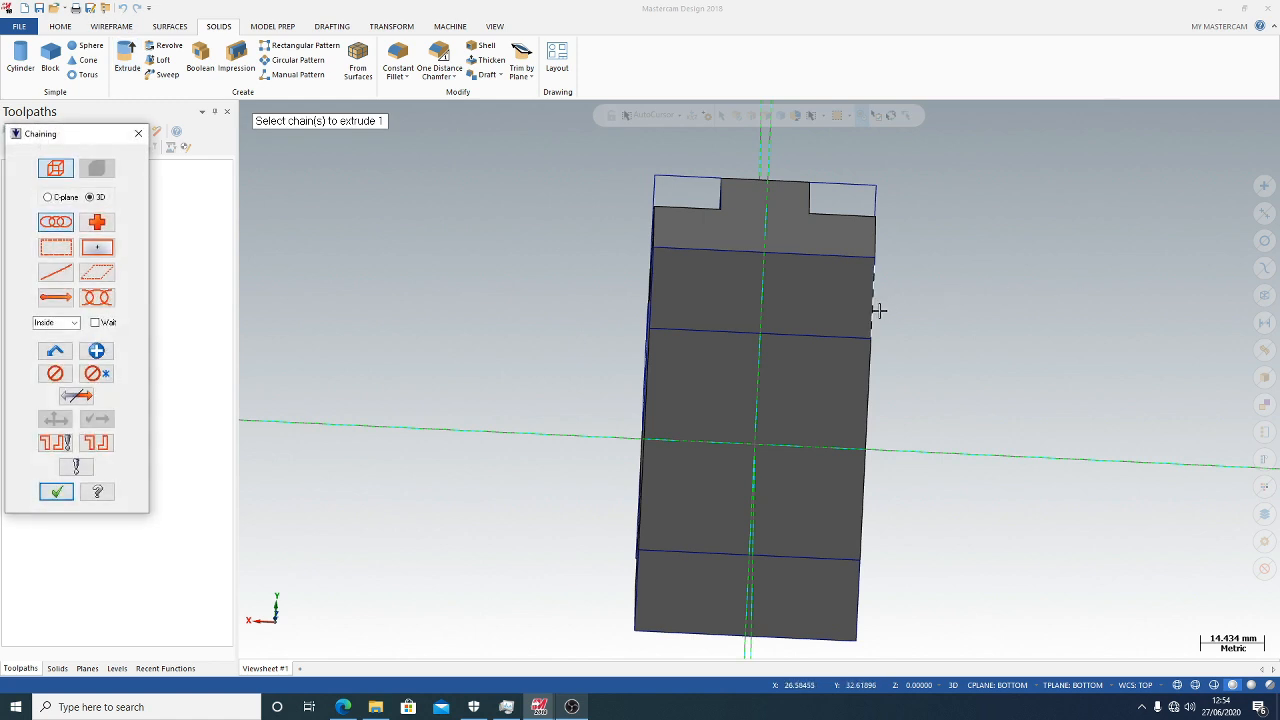
{"action": "middle_click_drag", "start_coordinate": [878, 312], "coordinate": [835, 321]}
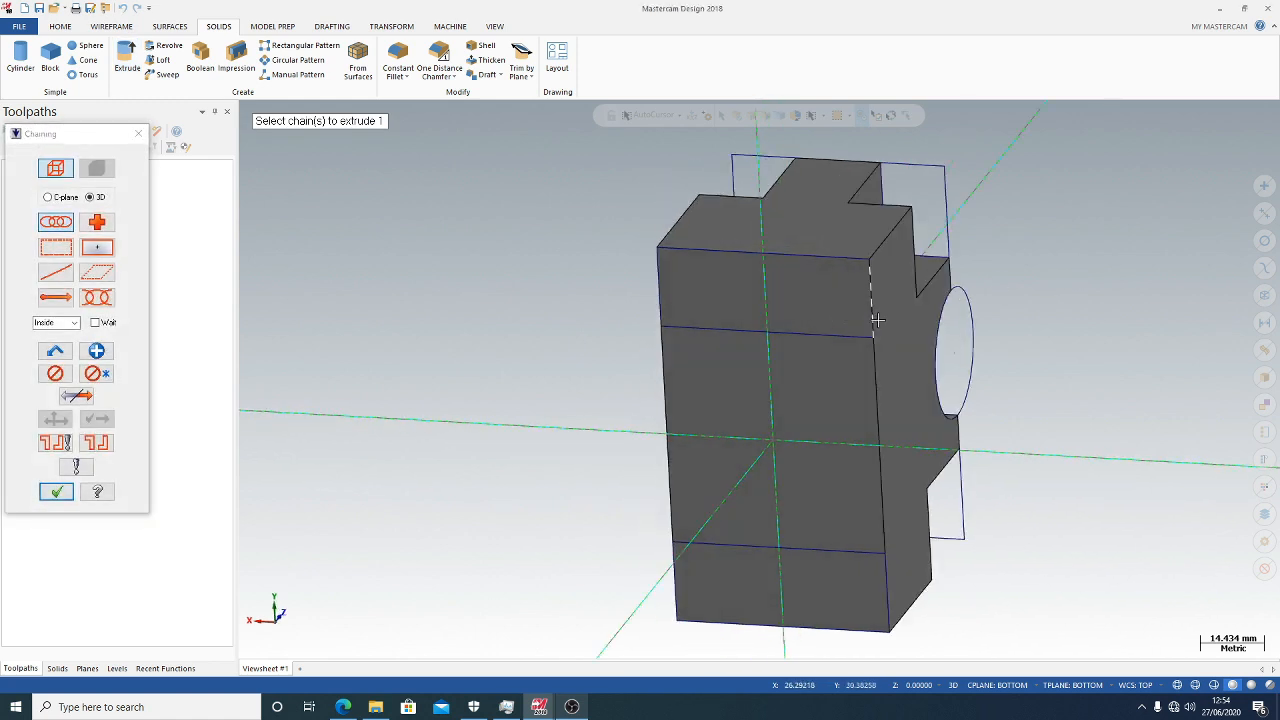
{"action": "left_click", "coordinate": [876, 318]}
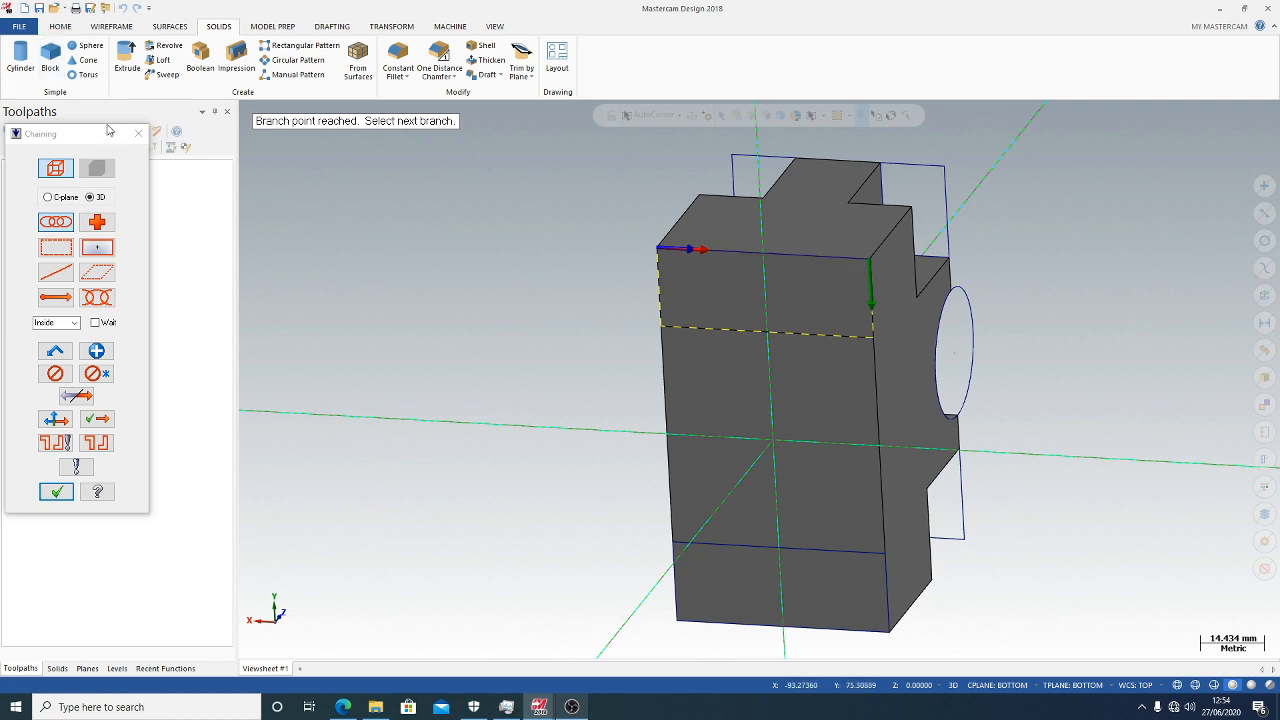
{"action": "left_click", "coordinate": [138, 133]}
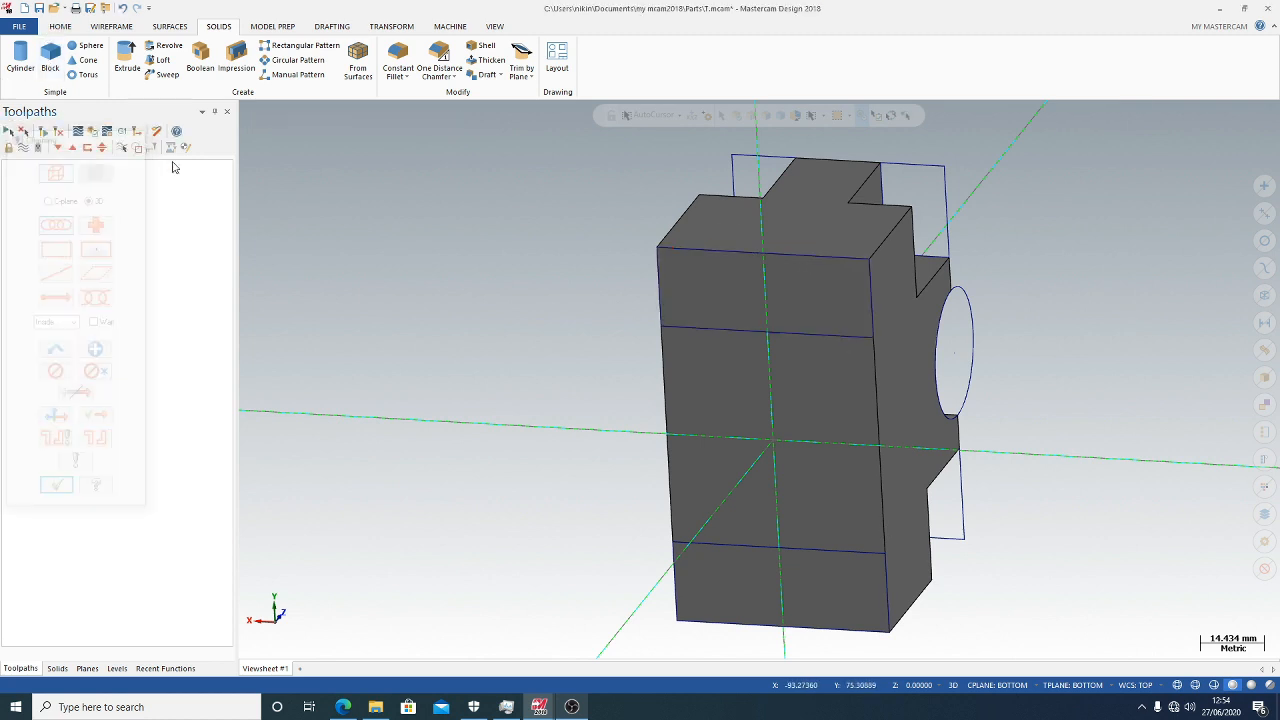
Extrude-cut the upper rectangle on the bottom face 10 mm into the block, ending its chain at the branch point
{"action": "left_click", "coordinate": [128, 67]}
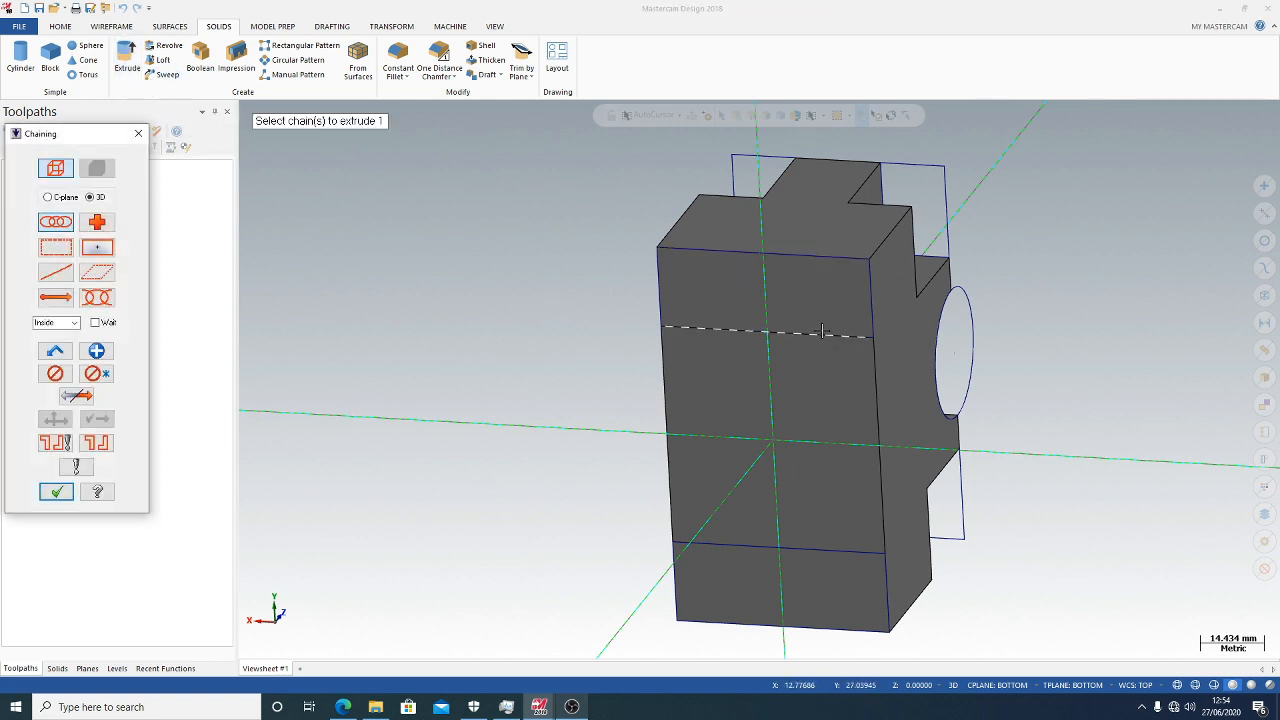
{"action": "left_click", "coordinate": [655, 297]}
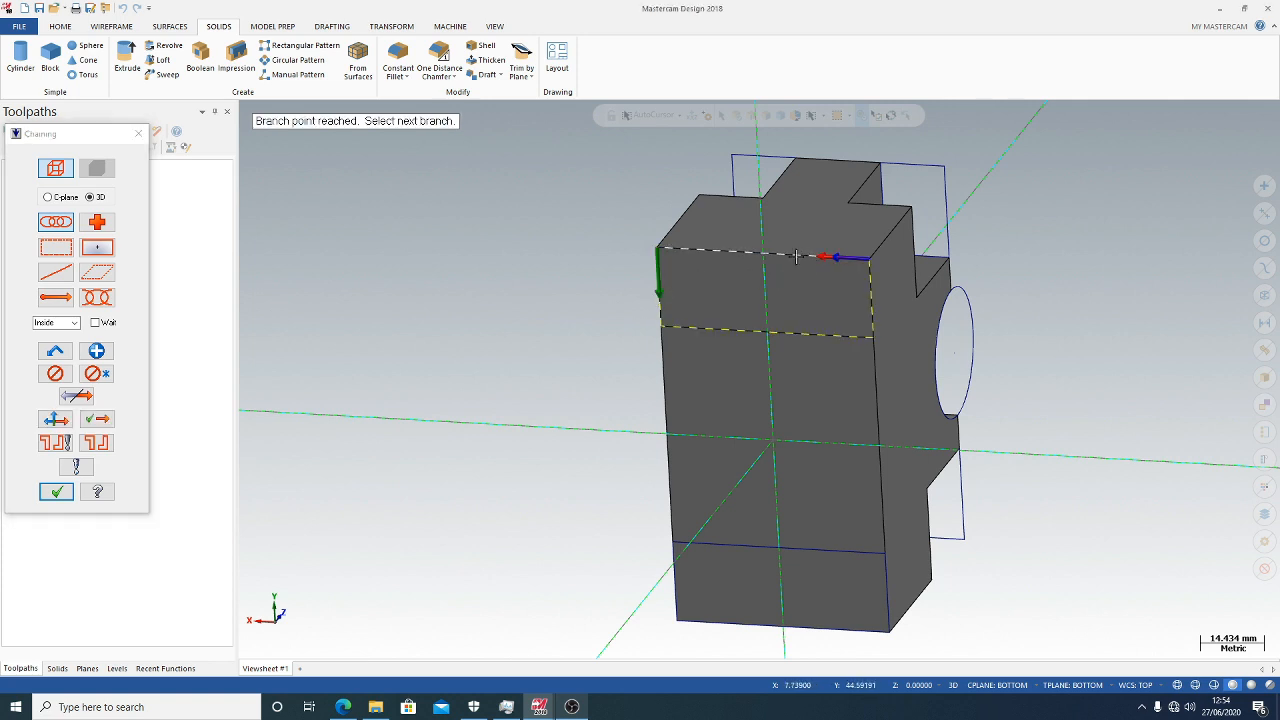
{"action": "left_click", "coordinate": [97, 420]}
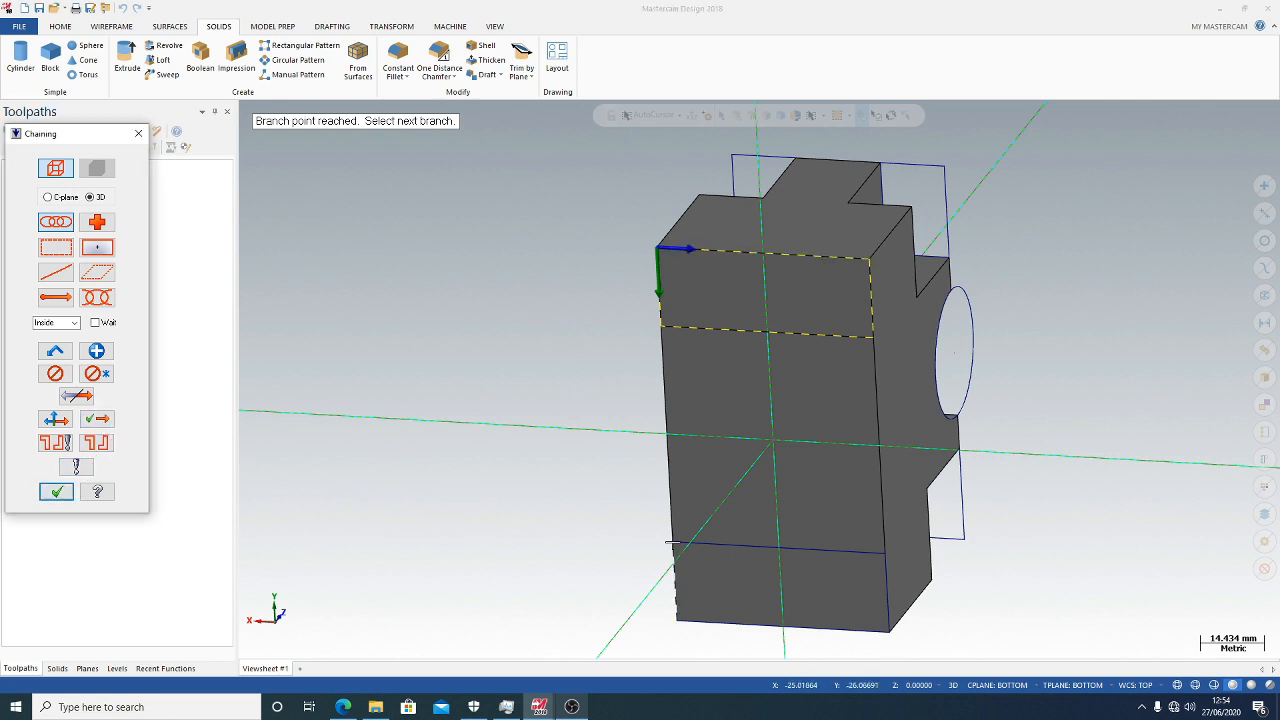
{"action": "left_click", "coordinate": [719, 548]}
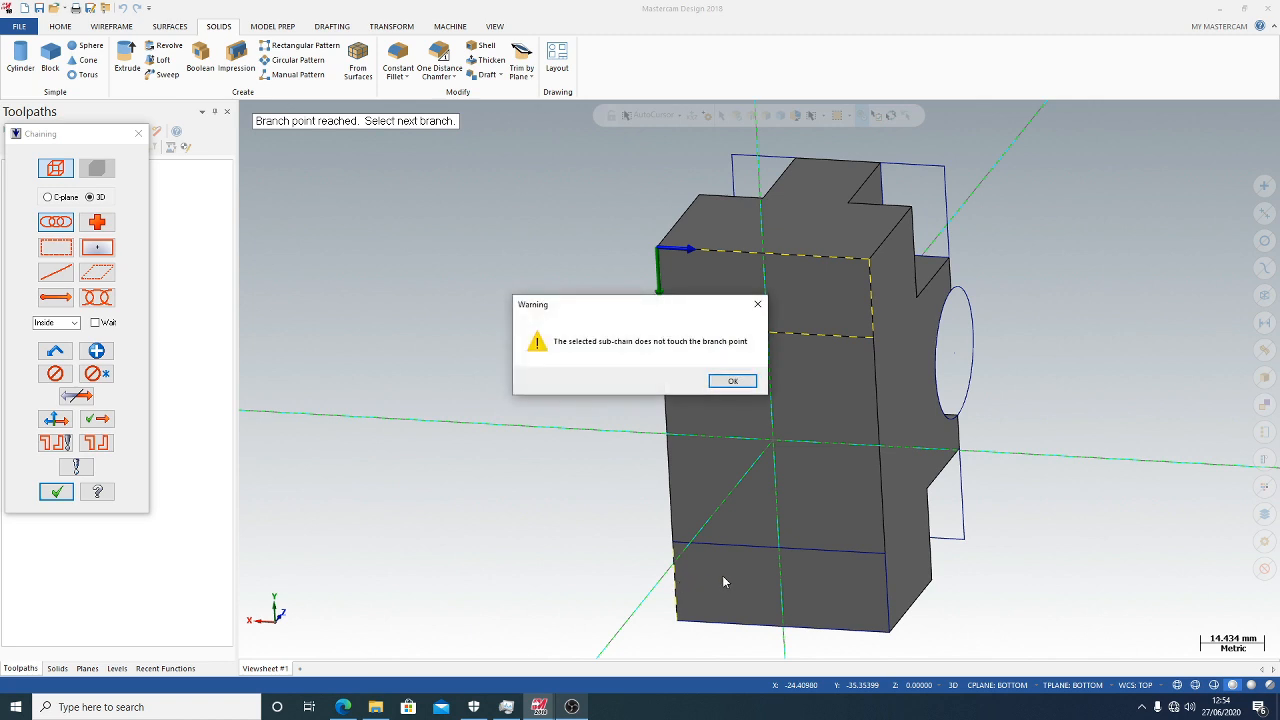
{"action": "left_click", "coordinate": [733, 381]}
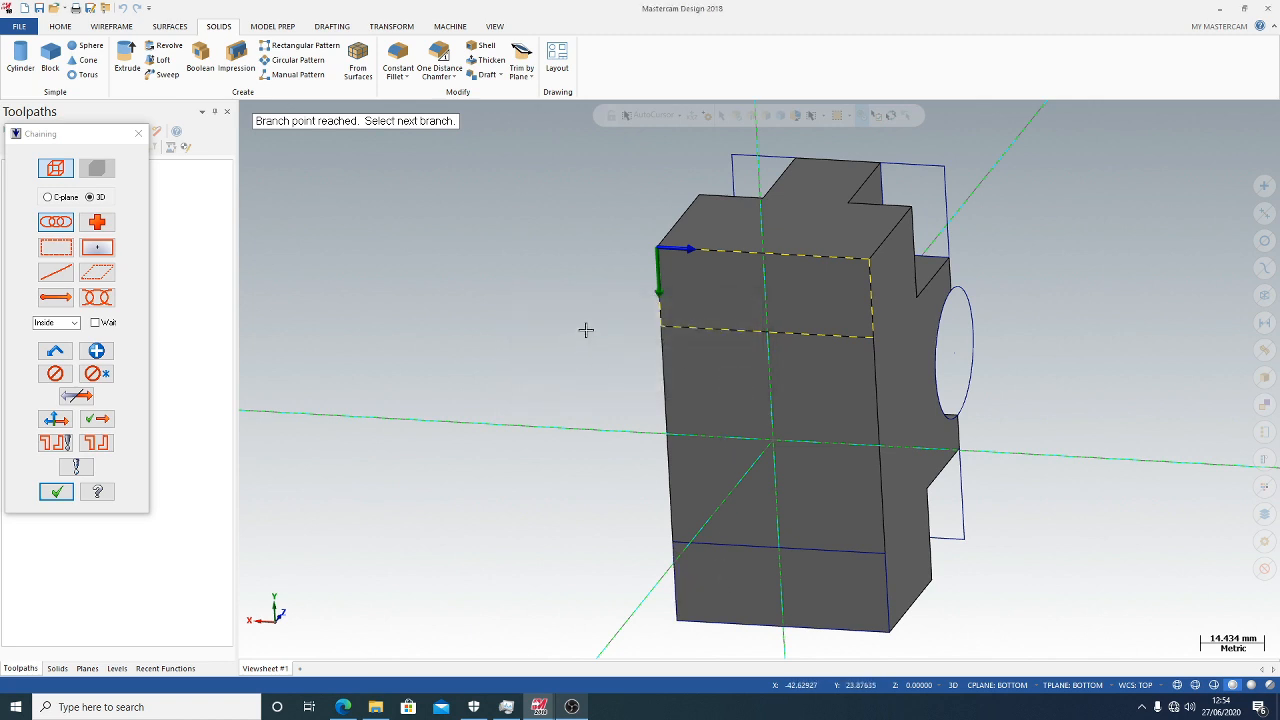
{"action": "left_click", "coordinate": [56, 492]}
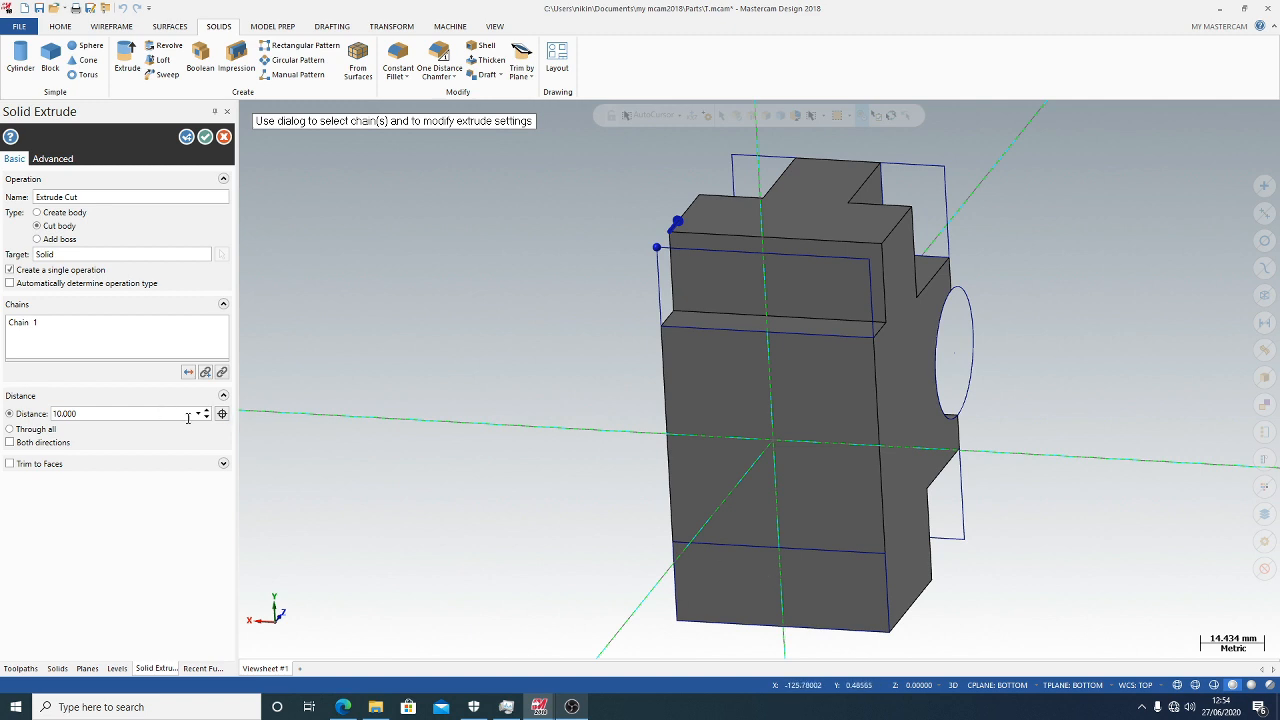
{"action": "left_click", "coordinate": [186, 136]}
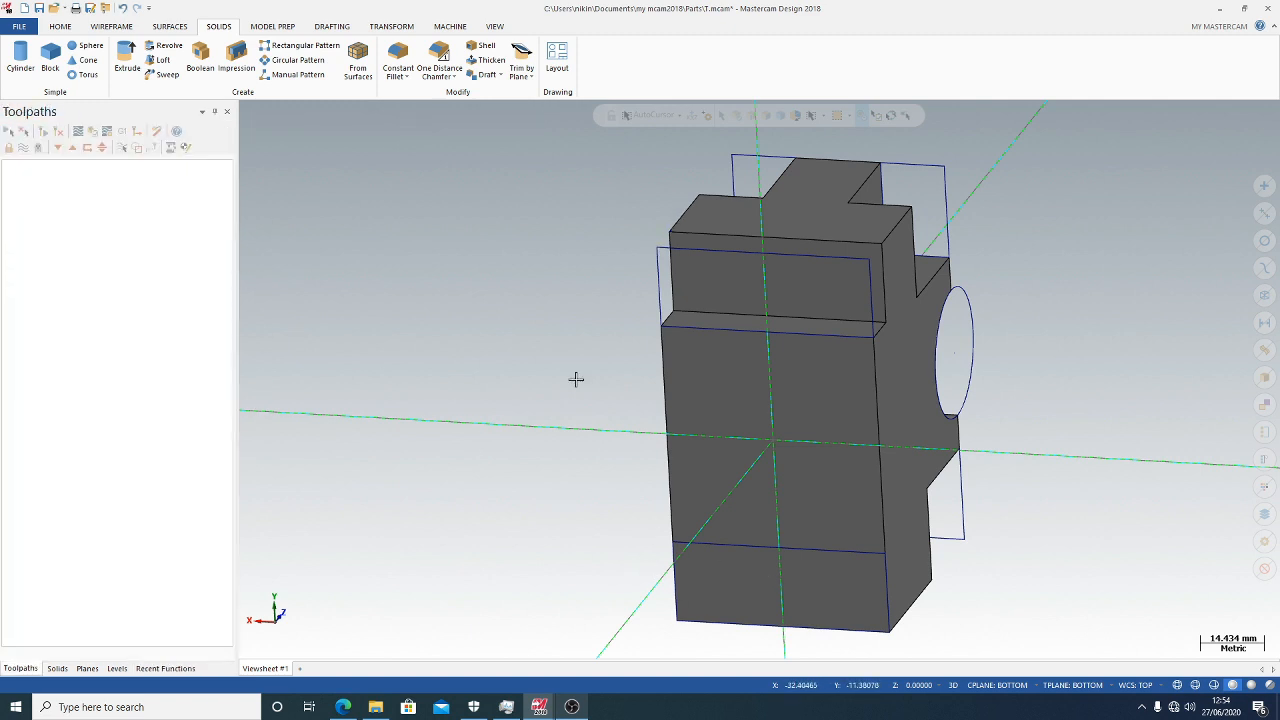
Extrude-cut the lower rectangle on the bottom face 10 mm into the block, ending its chain at the branch point
{"action": "left_click", "coordinate": [676, 594]}
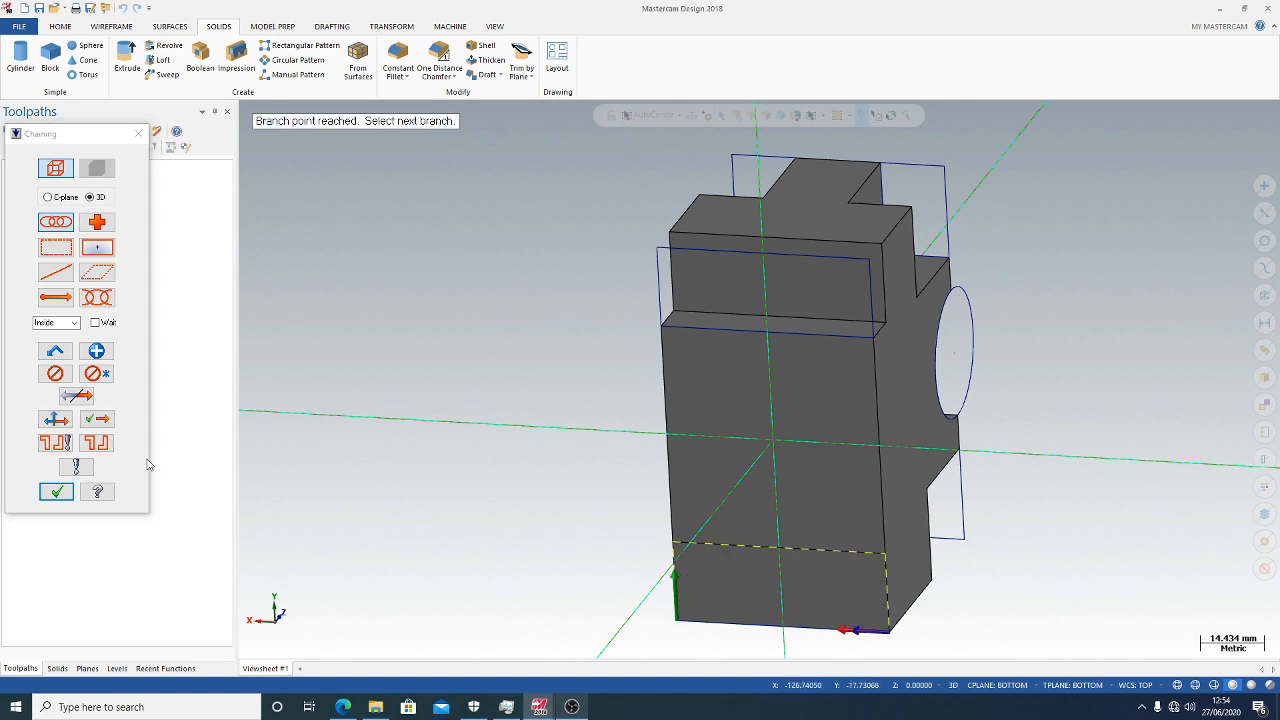
{"action": "left_click", "coordinate": [97, 421]}
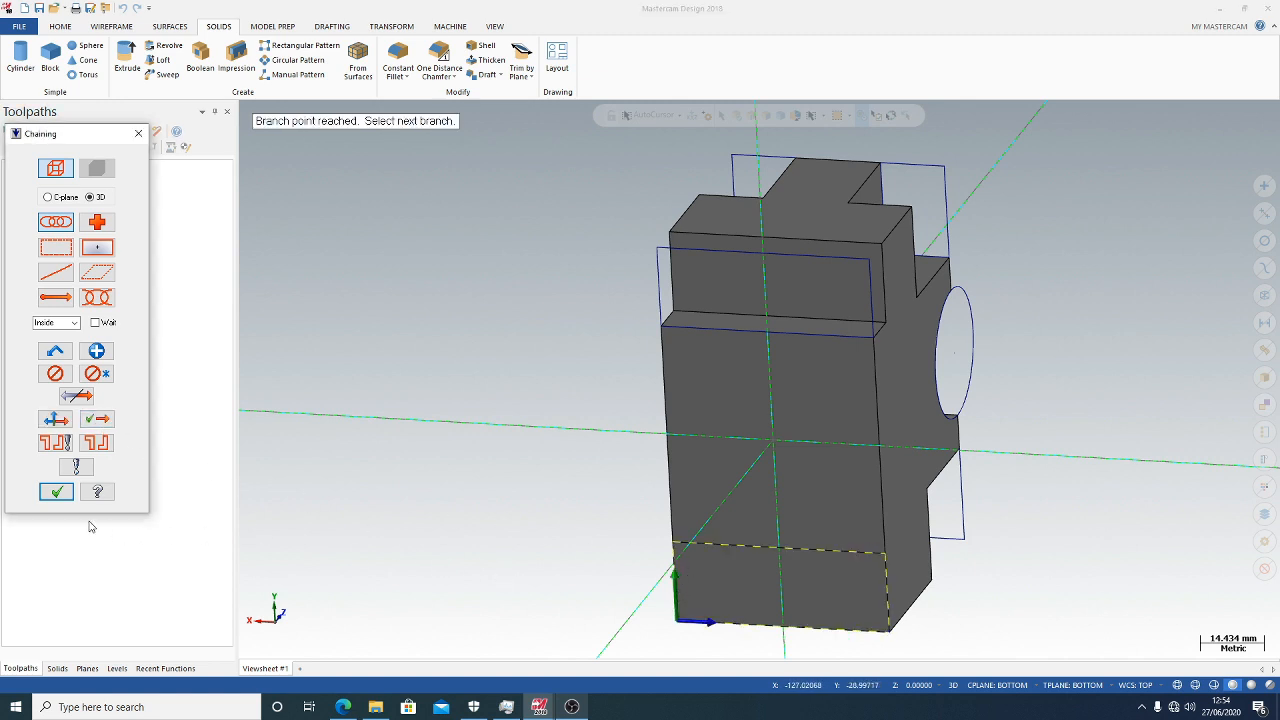
{"action": "left_click", "coordinate": [57, 492]}
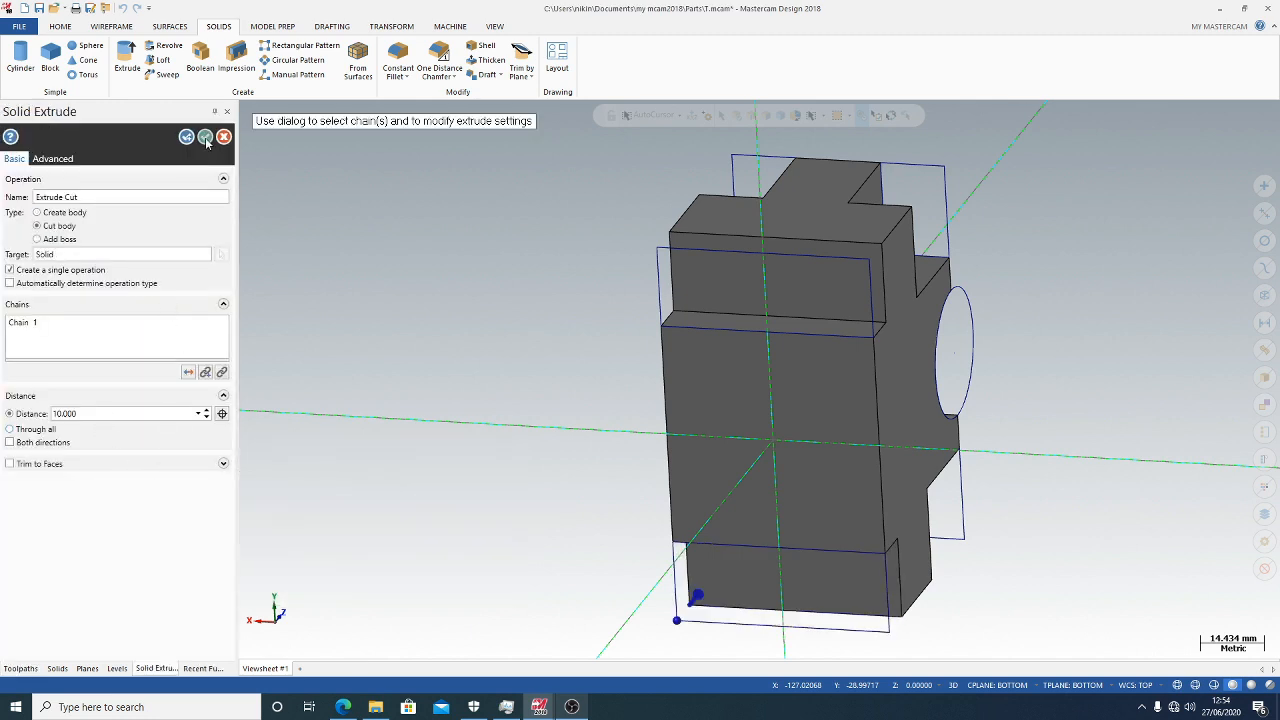
{"action": "left_click", "coordinate": [205, 137]}
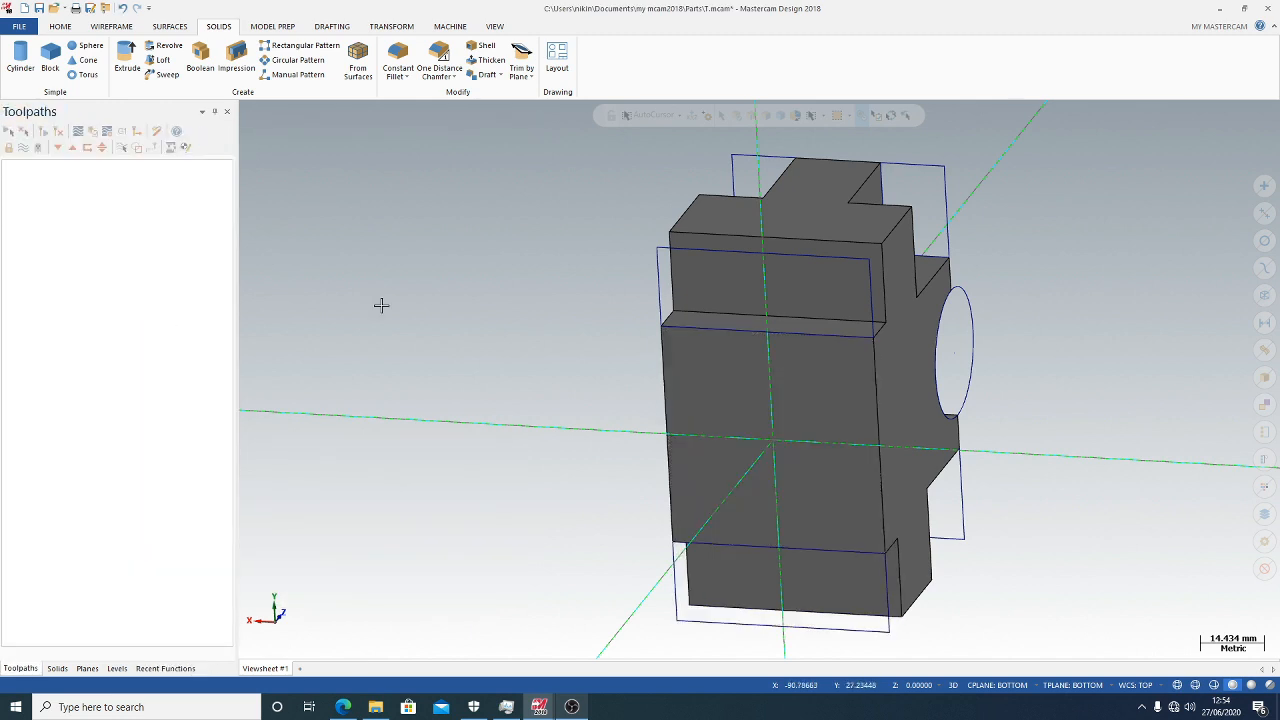
Chamfer the top edge of the near end with two distances, 30 mm and 15 mm, using the end face as reference
{"action": "right_click", "coordinate": [527, 309]}
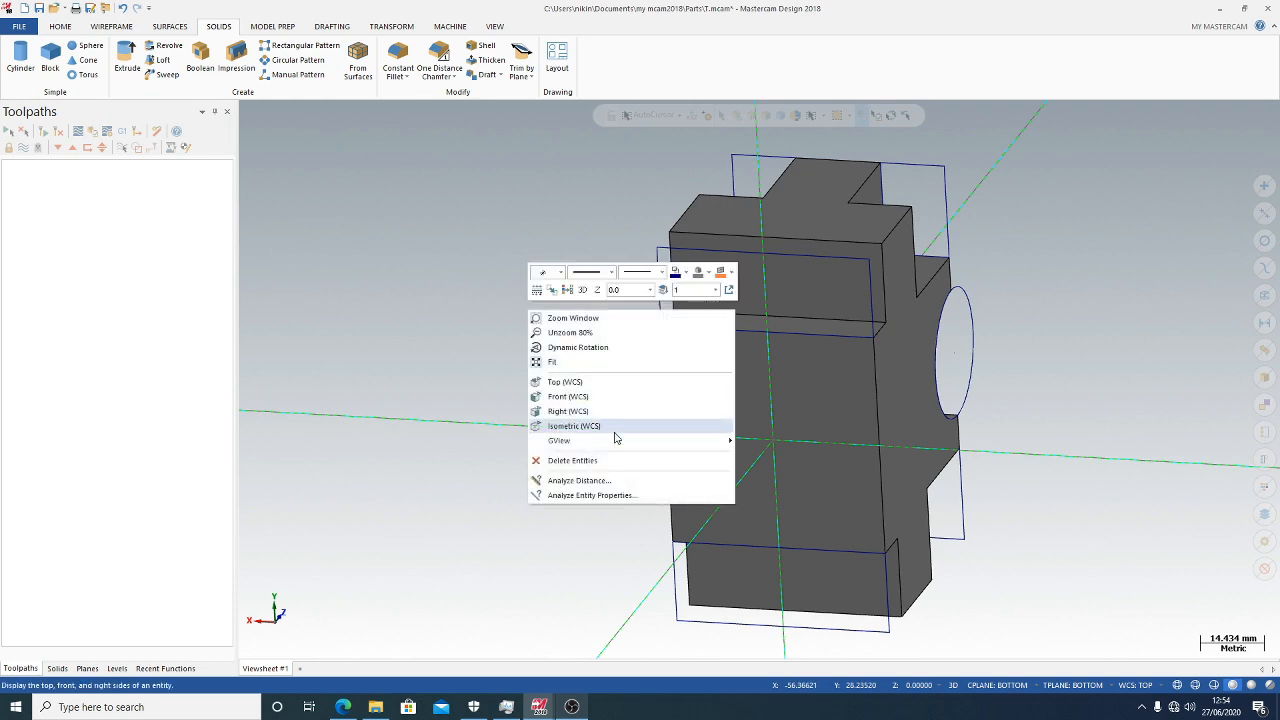
{"action": "left_click", "coordinate": [615, 430]}
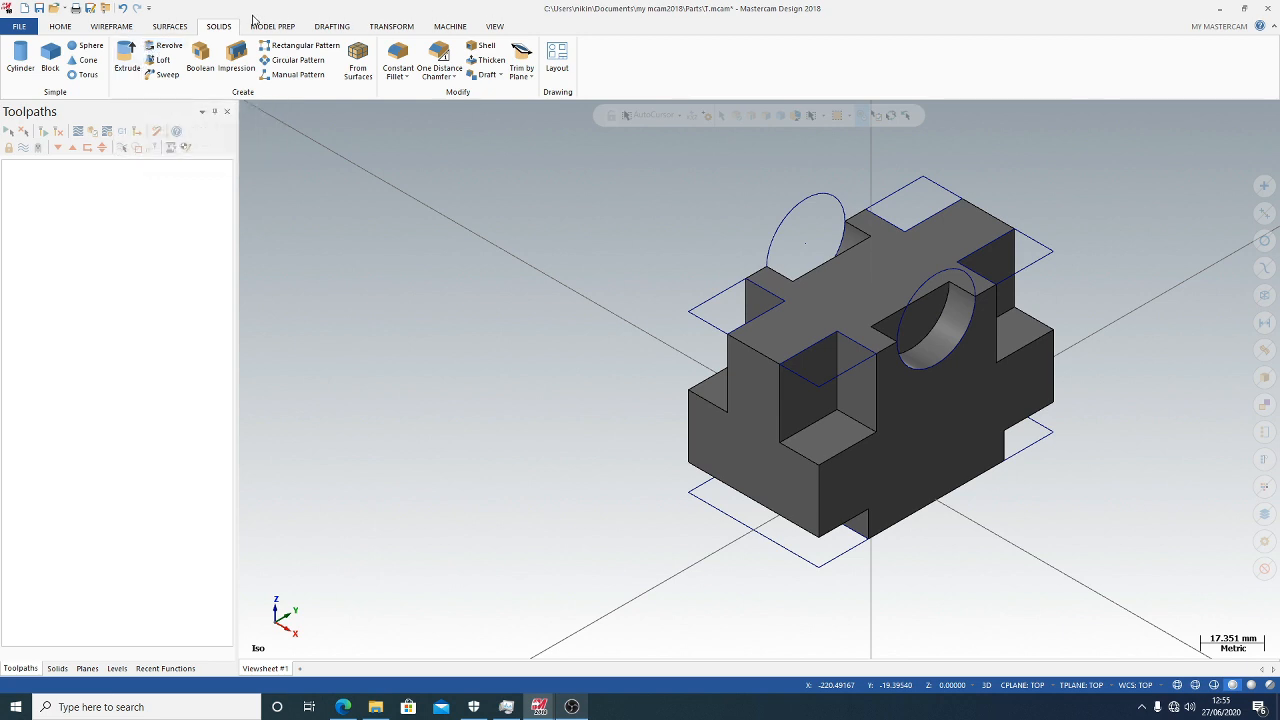
{"action": "left_click", "coordinate": [440, 75]}
{"action": "left_click", "coordinate": [470, 106]}
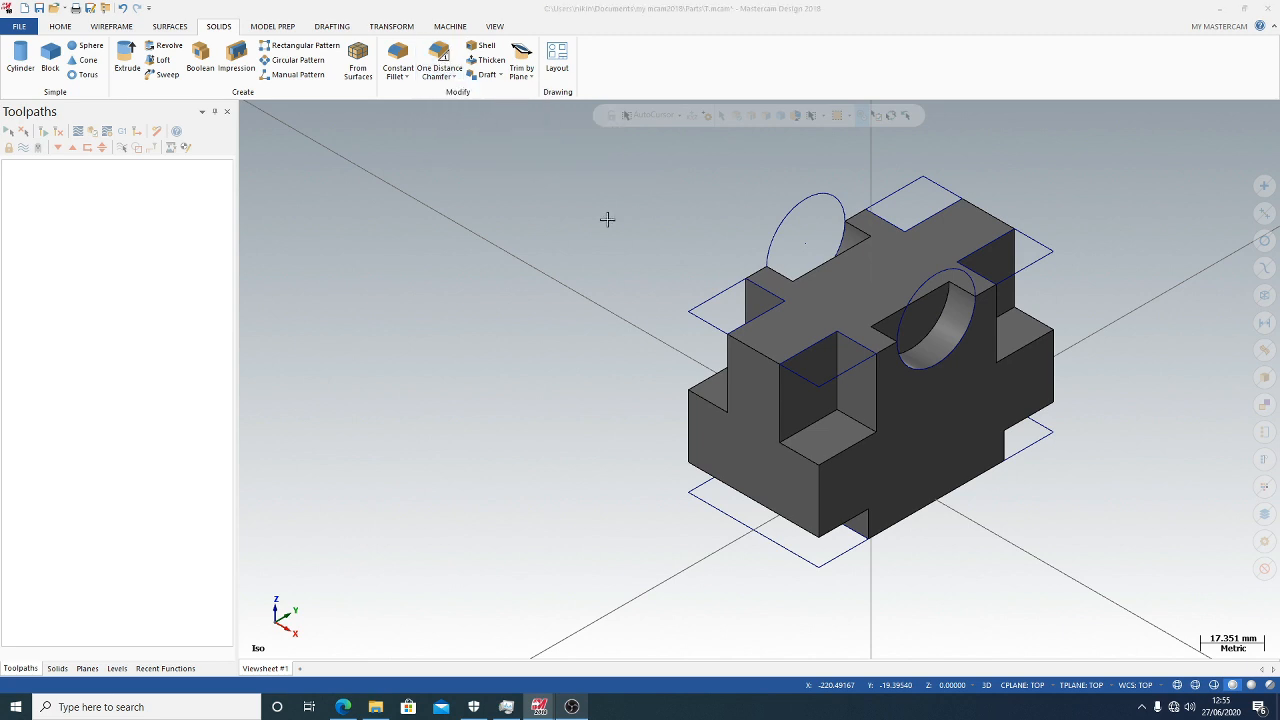
{"action": "left_click", "coordinate": [757, 352]}
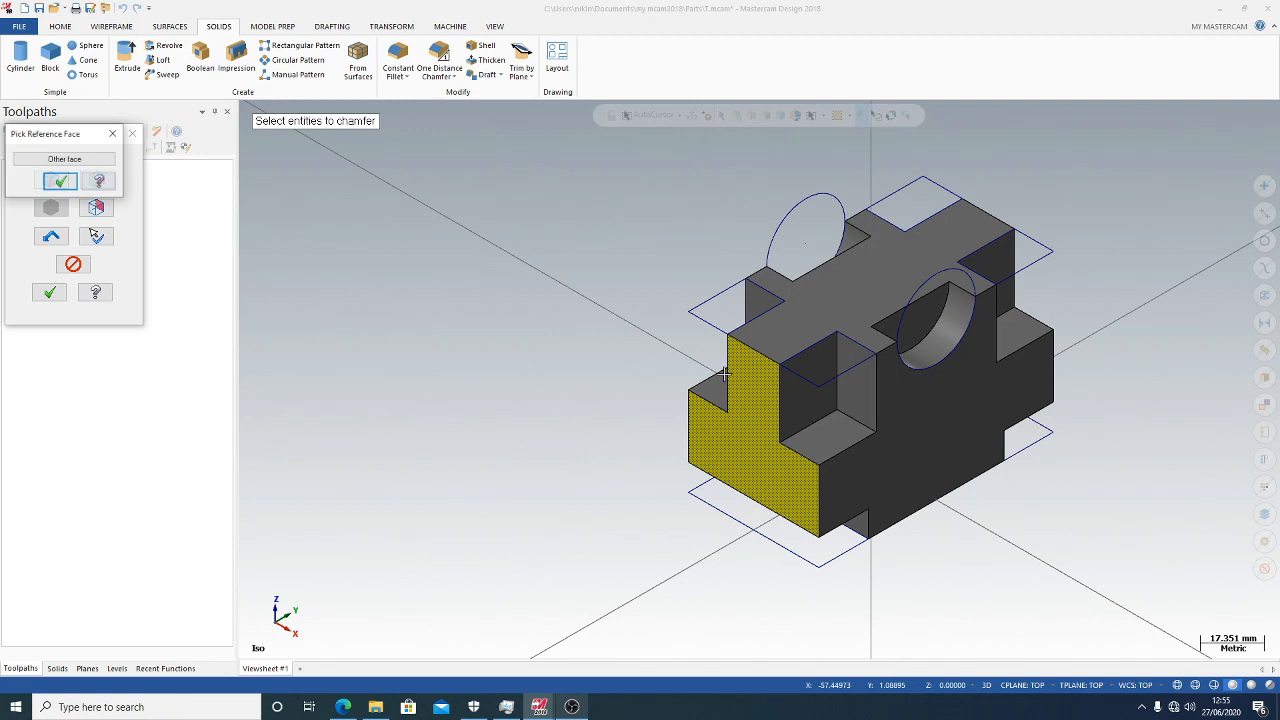
{"action": "left_click", "coordinate": [61, 181]}
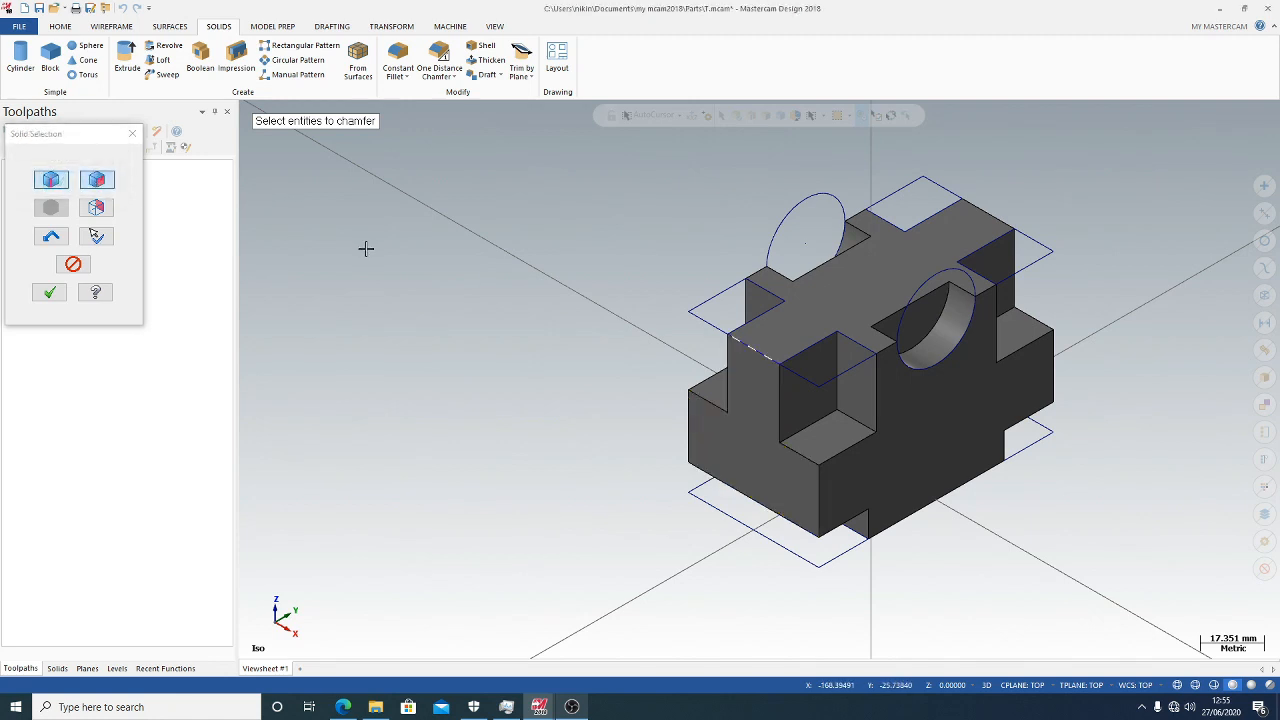
{"action": "left_click", "coordinate": [49, 292]}
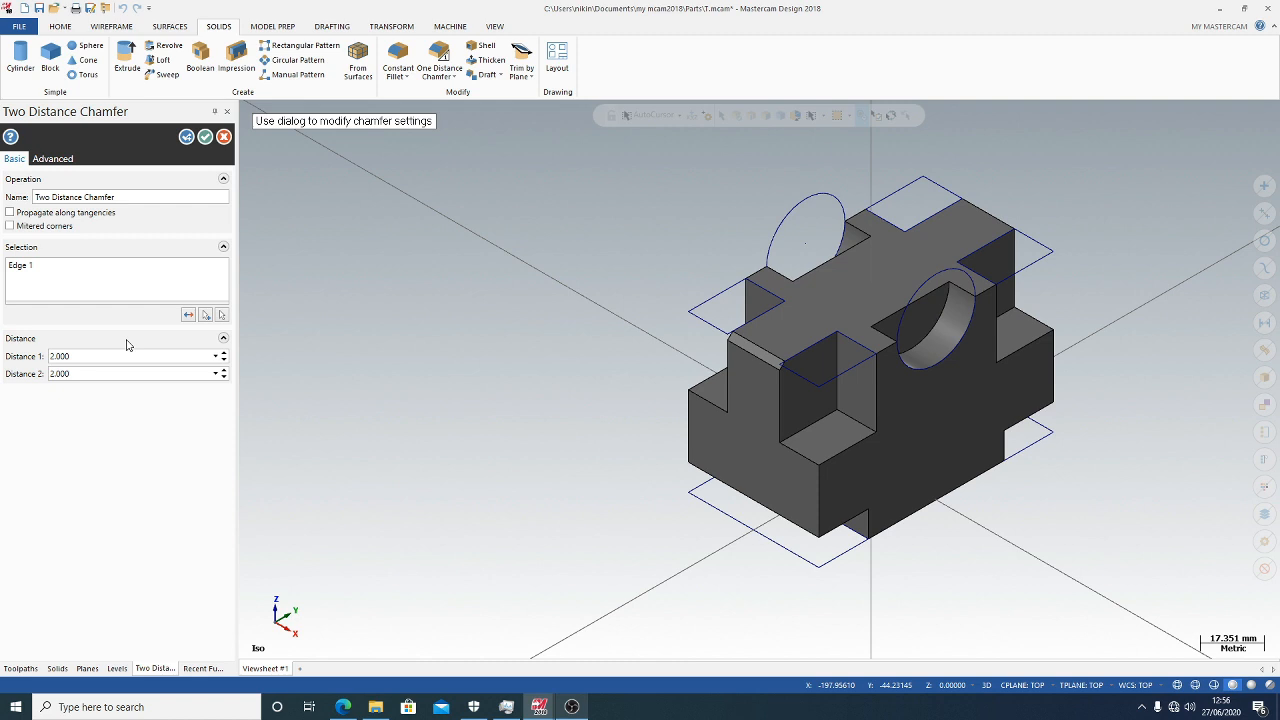
{"action": "double_click", "coordinate": [131, 357]}
{"action": "type", "text": "30"}
{"action": "key", "text": "Tab"}
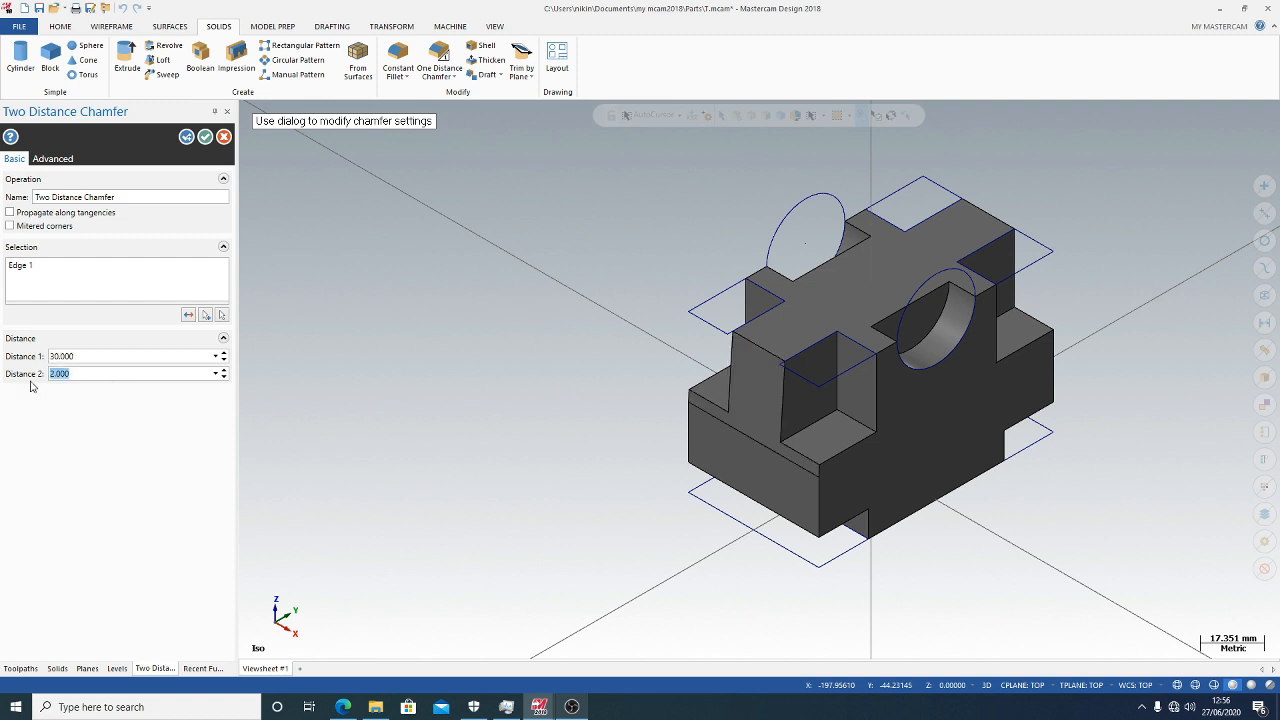
{"action": "type", "text": "15"}
{"action": "key", "text": "Tab"}
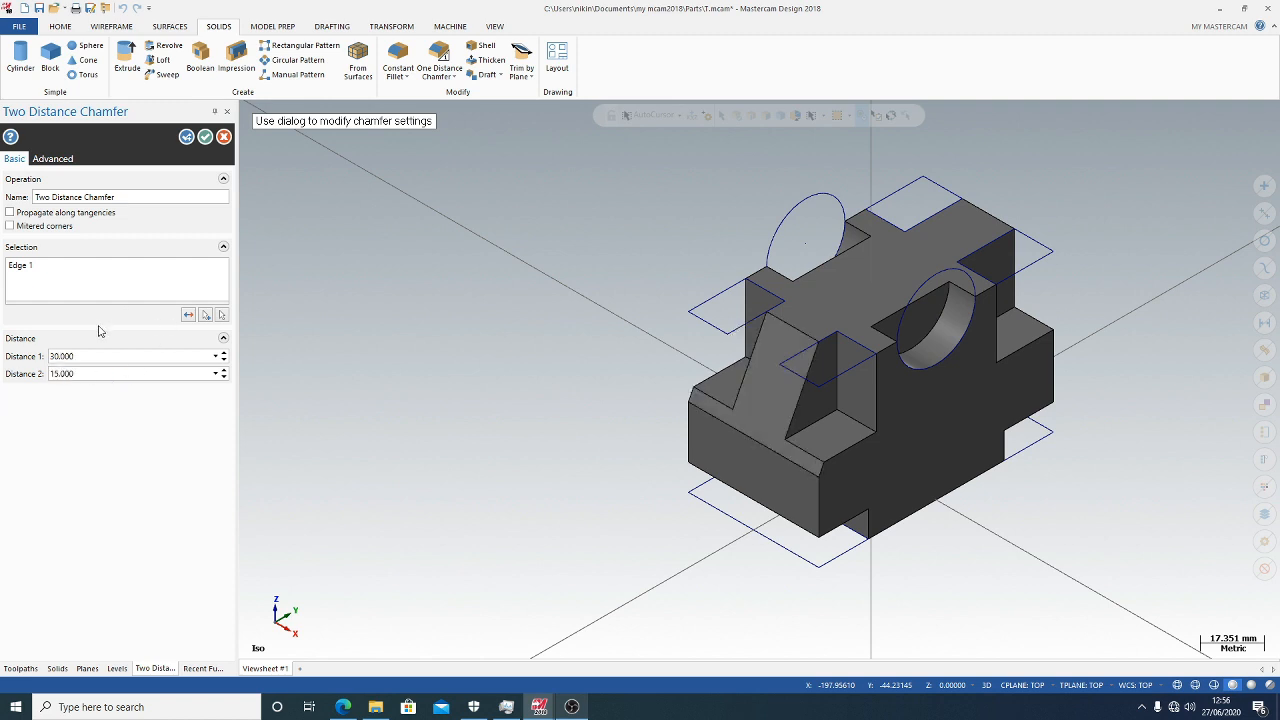
{"action": "left_click", "coordinate": [187, 137]}
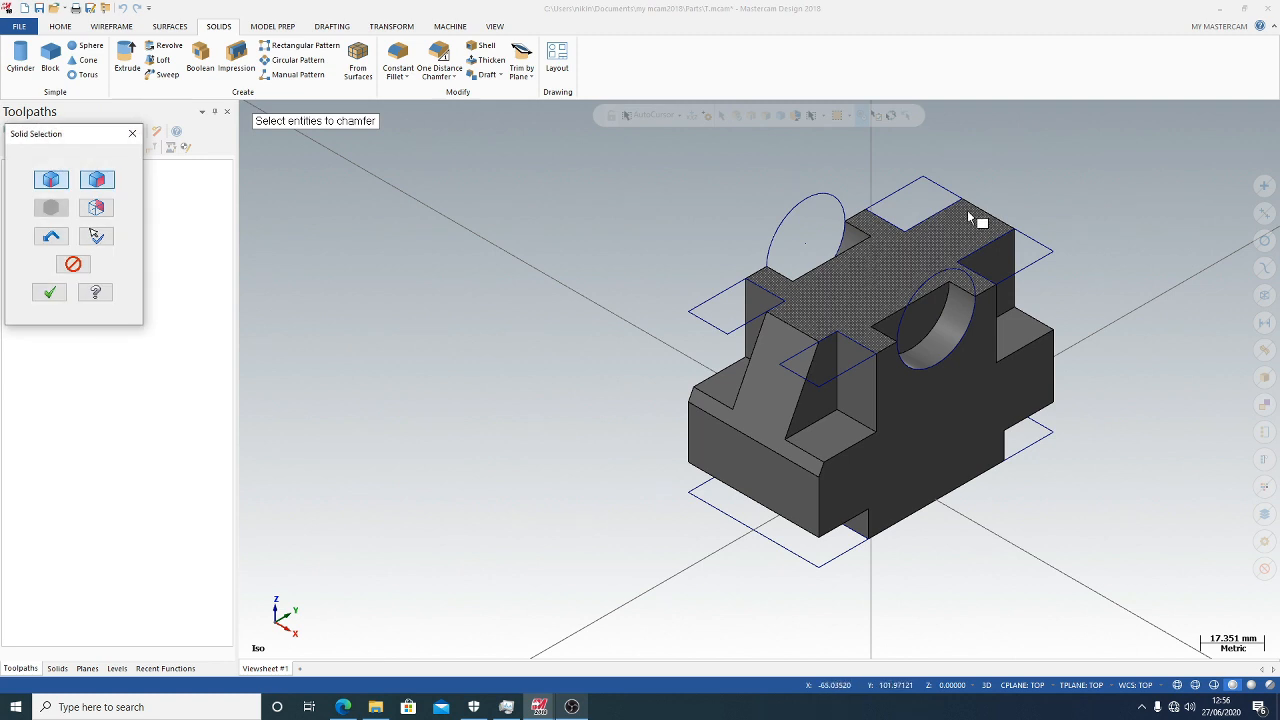
Chamfer the top edge of the opposite end with distances of 30 mm and 15 mm, using that end face as reference
{"action": "middle_click_drag", "start_coordinate": [978, 226], "coordinate": [985, 244]}
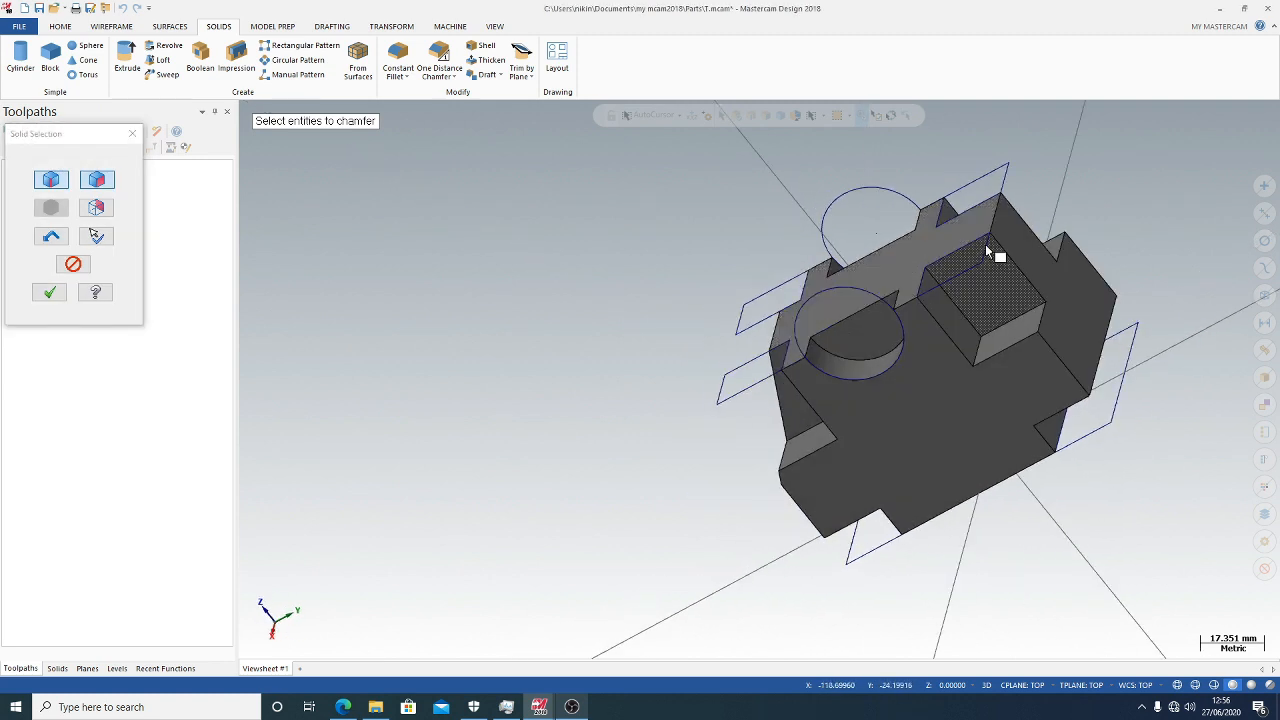
{"action": "left_click", "coordinate": [1000, 230]}
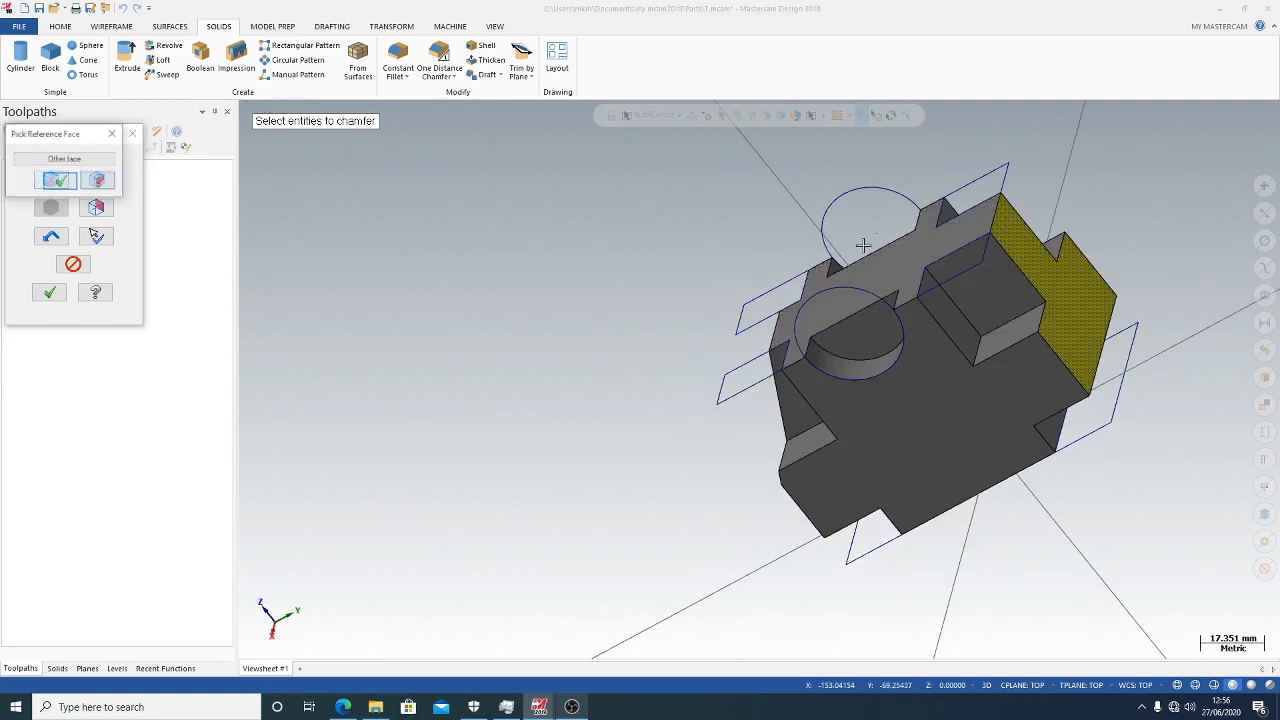
{"action": "left_click", "coordinate": [60, 183]}
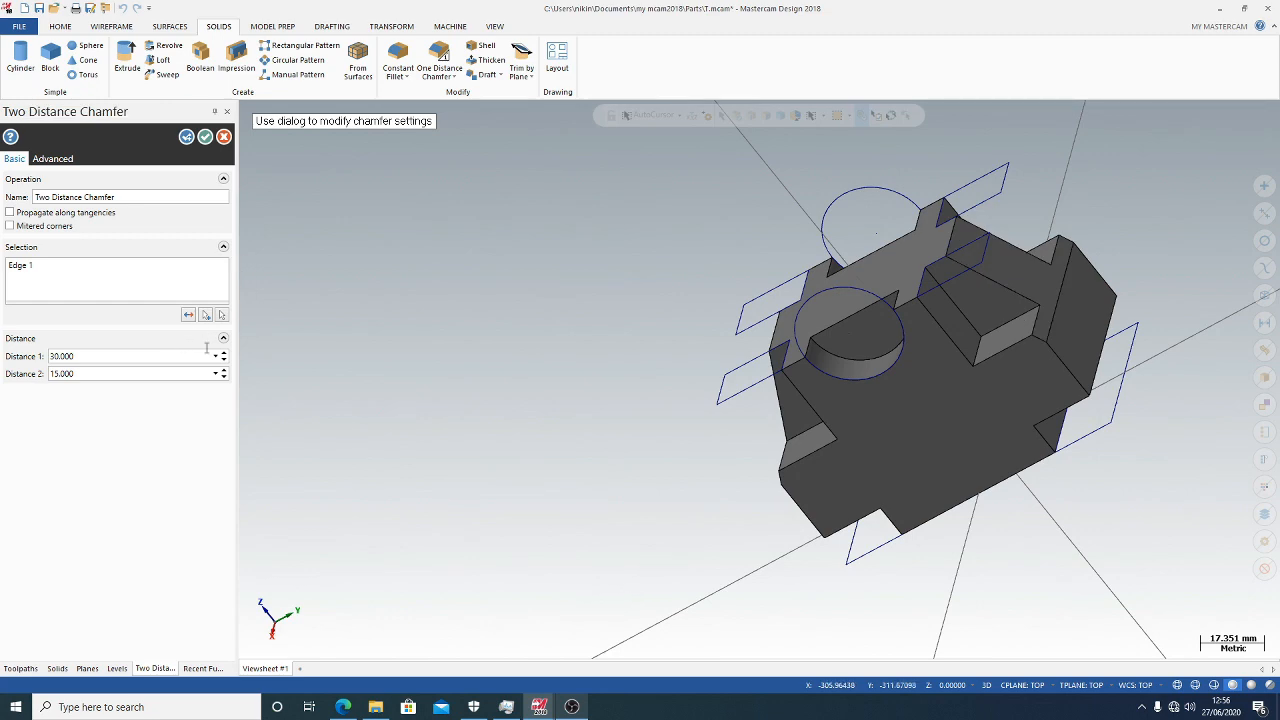
{"action": "left_click", "coordinate": [206, 137]}
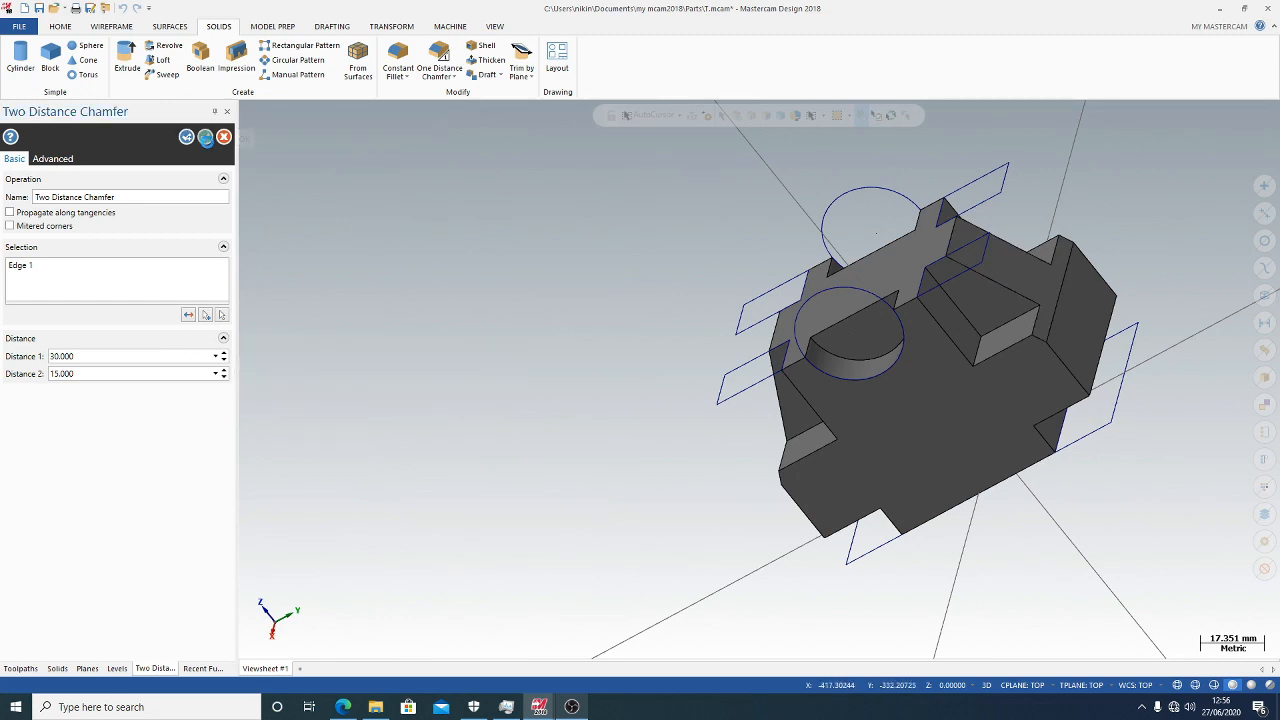
Return to the isometric view and create a machine group with the default mill
{"action": "middle_click_drag", "start_coordinate": [563, 320], "coordinate": [711, 257]}
{"action": "right_click", "coordinate": [569, 374]}
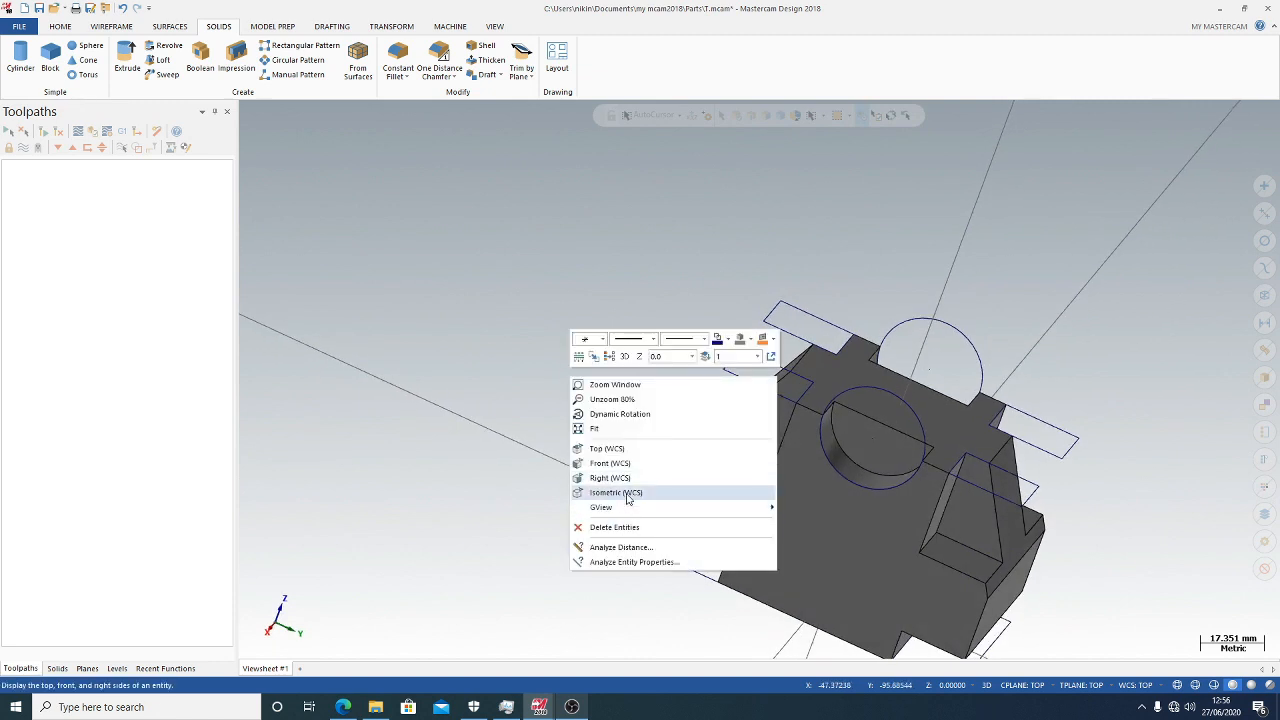
{"action": "left_click", "coordinate": [627, 494]}
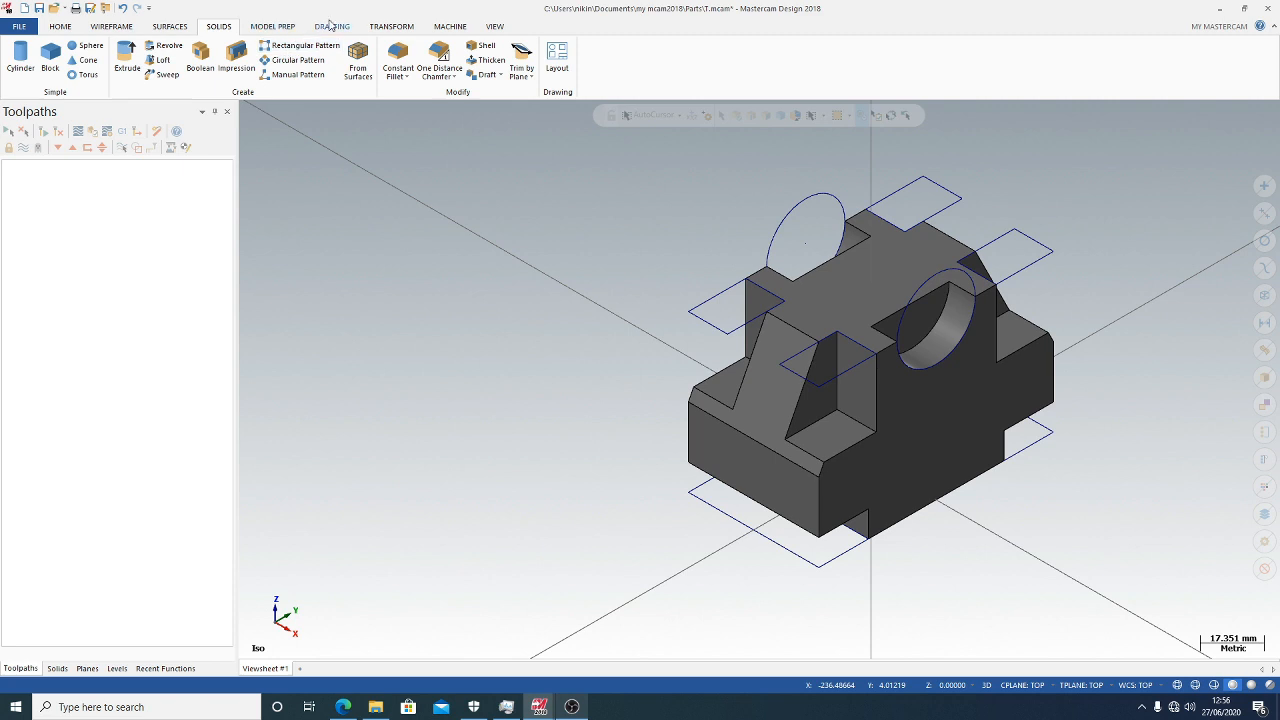
{"action": "left_click", "coordinate": [450, 26]}
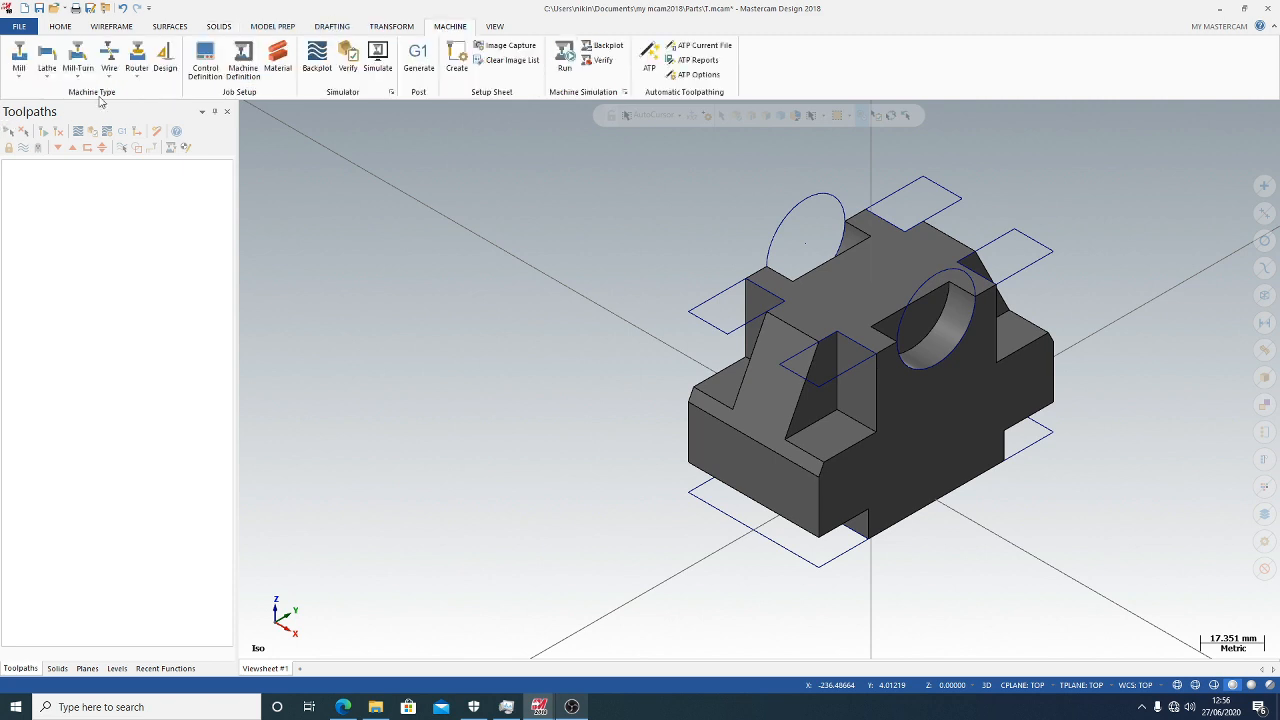
{"action": "left_click", "coordinate": [19, 76]}
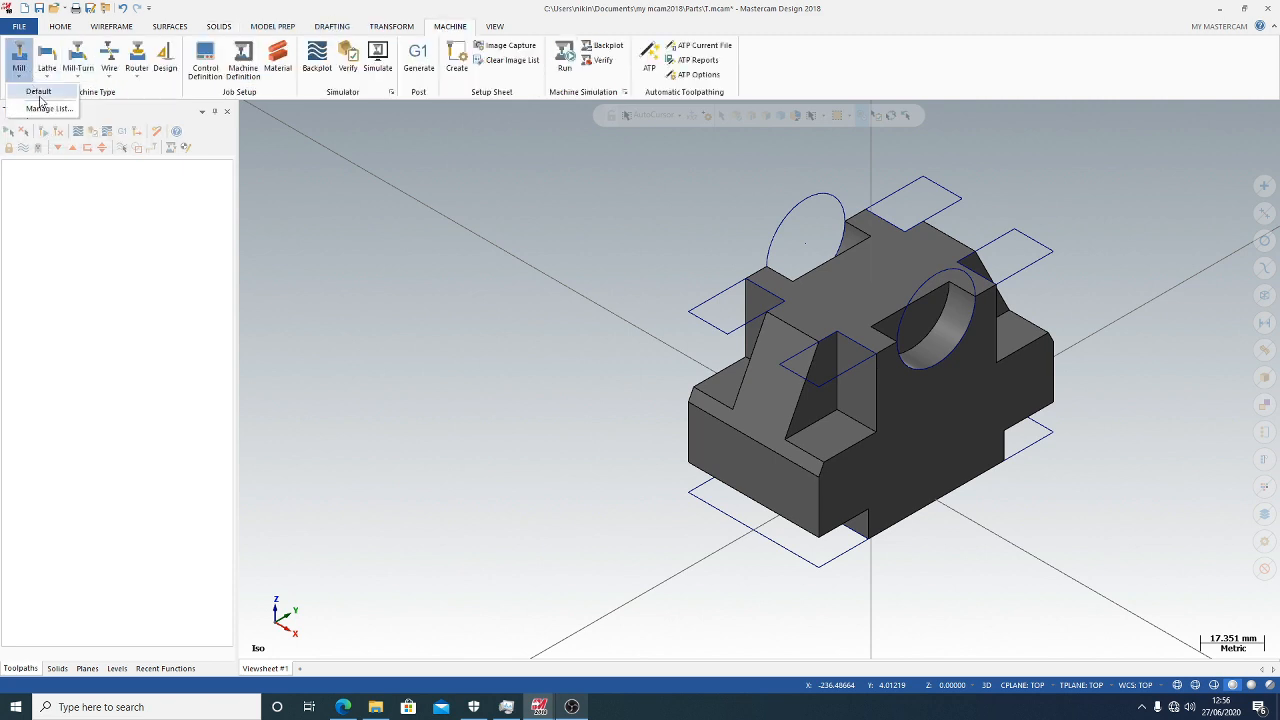
{"action": "left_click", "coordinate": [24, 92]}
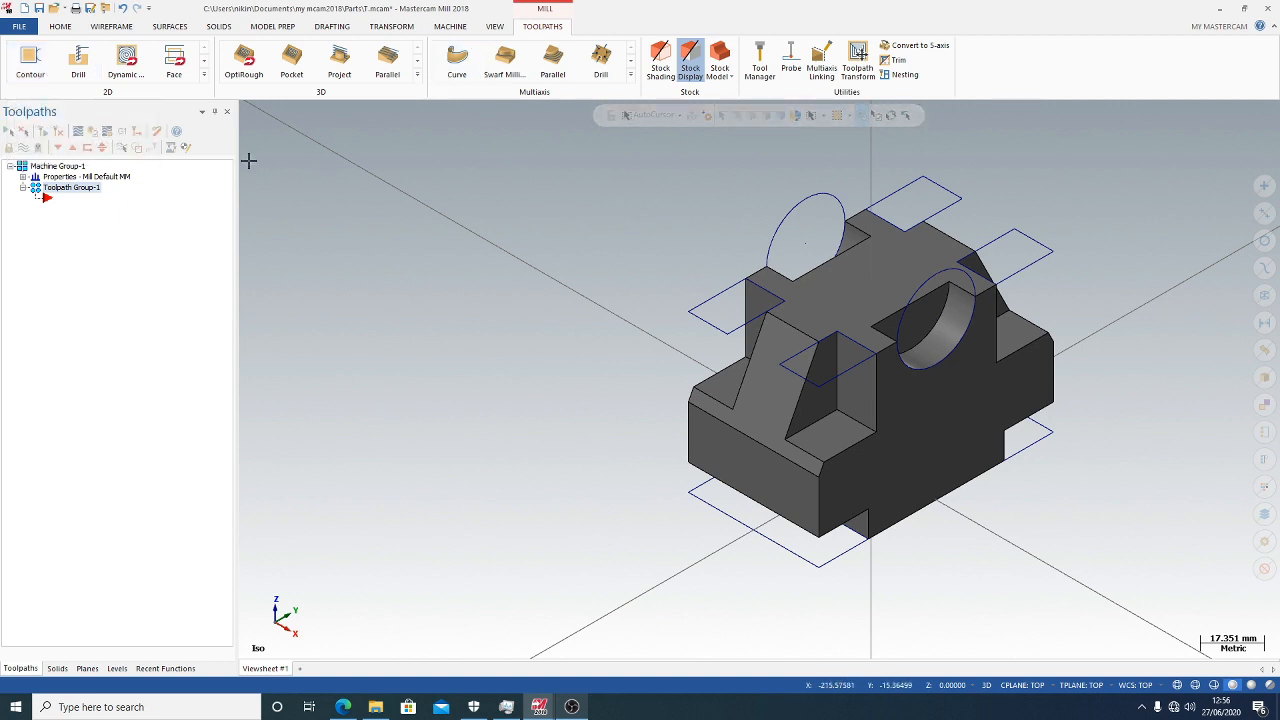
Define the rectangular stock from all solids, giving a 50 × 90 × 60 mm envelope
{"action": "left_click", "coordinate": [23, 177]}
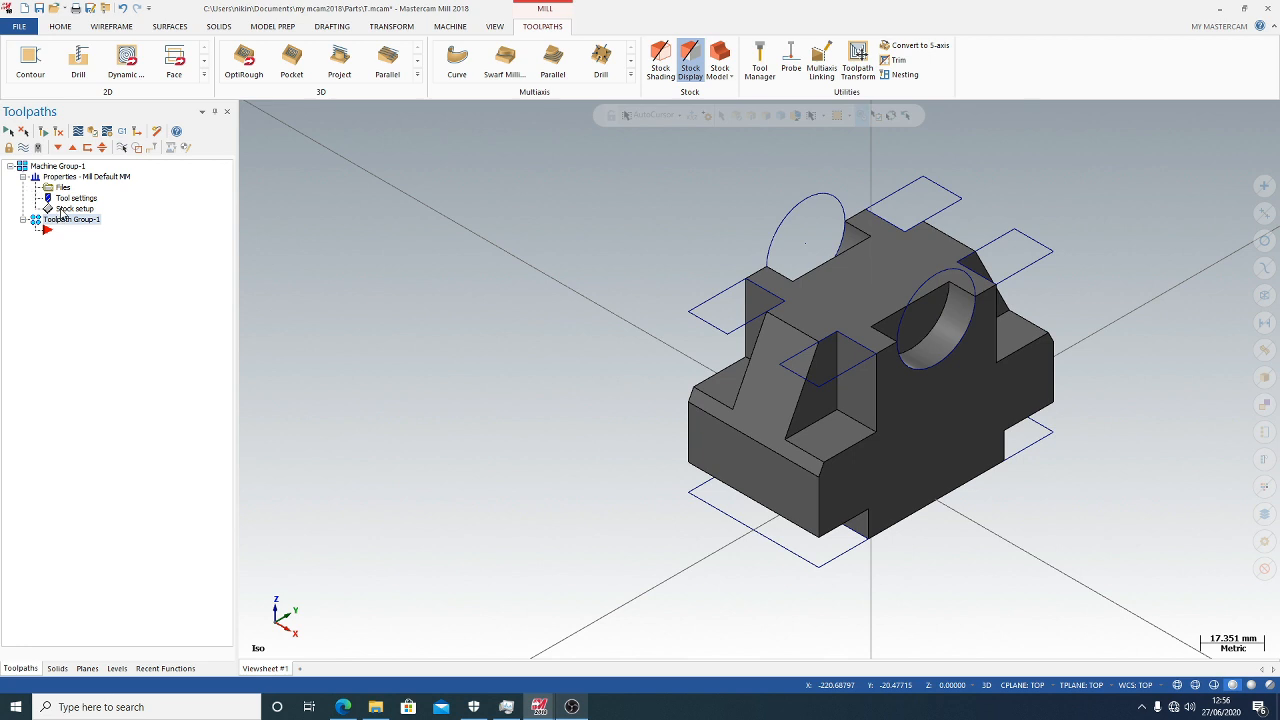
{"action": "left_click", "coordinate": [62, 209]}
{"action": "left_click", "coordinate": [219, 534]}
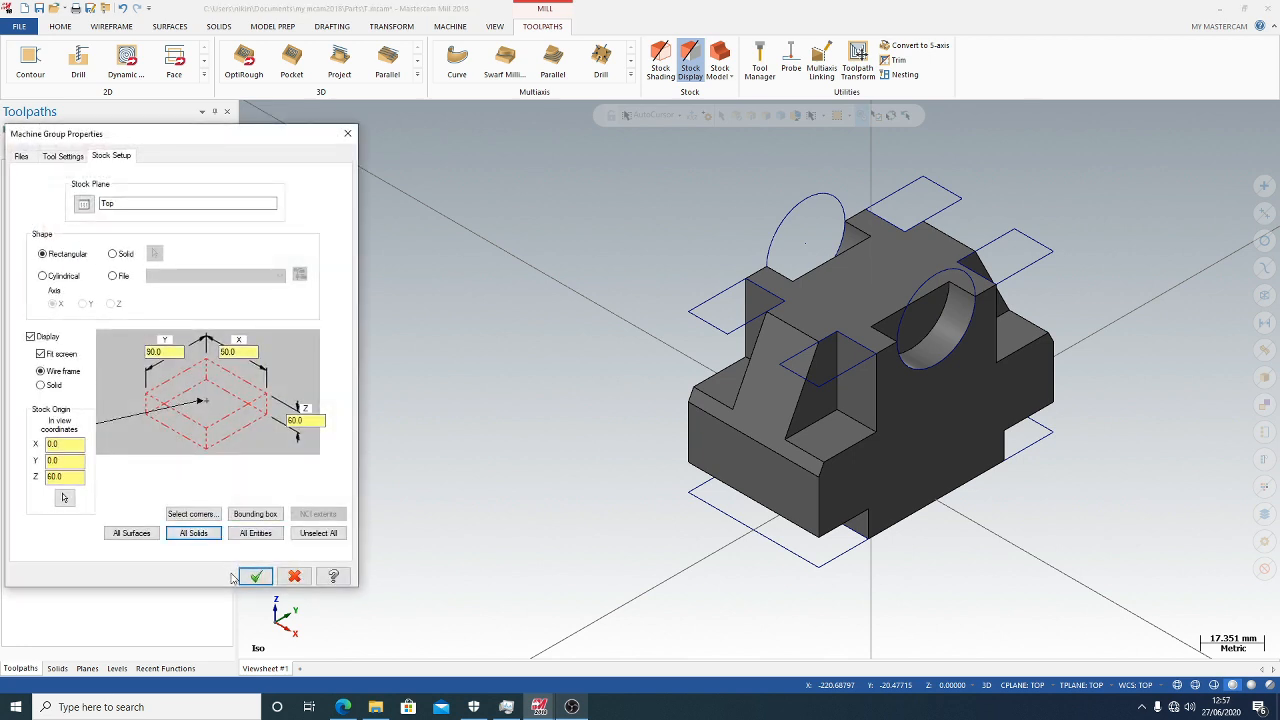
Set the stock material to IRON mm - CAST - DUCTILE - AUSTENSITIC - 160BHN from the mill library and apply the machine group properties
{"action": "left_click", "coordinate": [62, 156]}
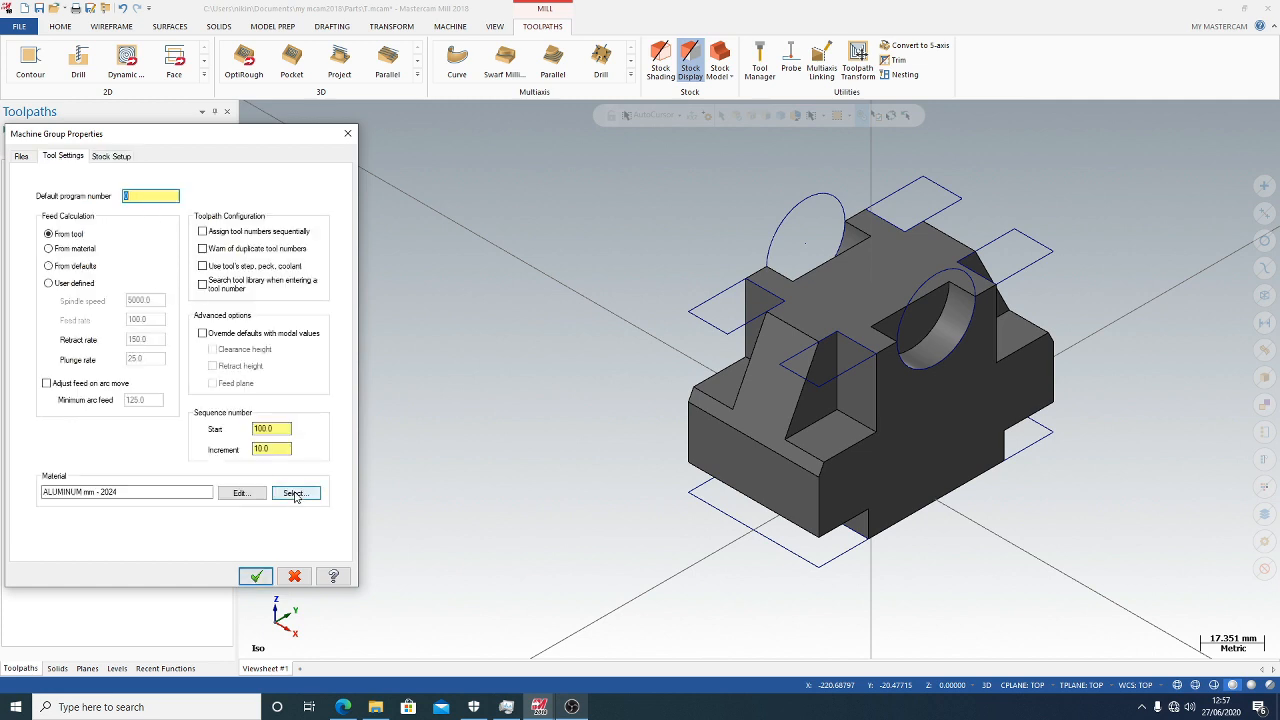
{"action": "left_click", "coordinate": [241, 493]}
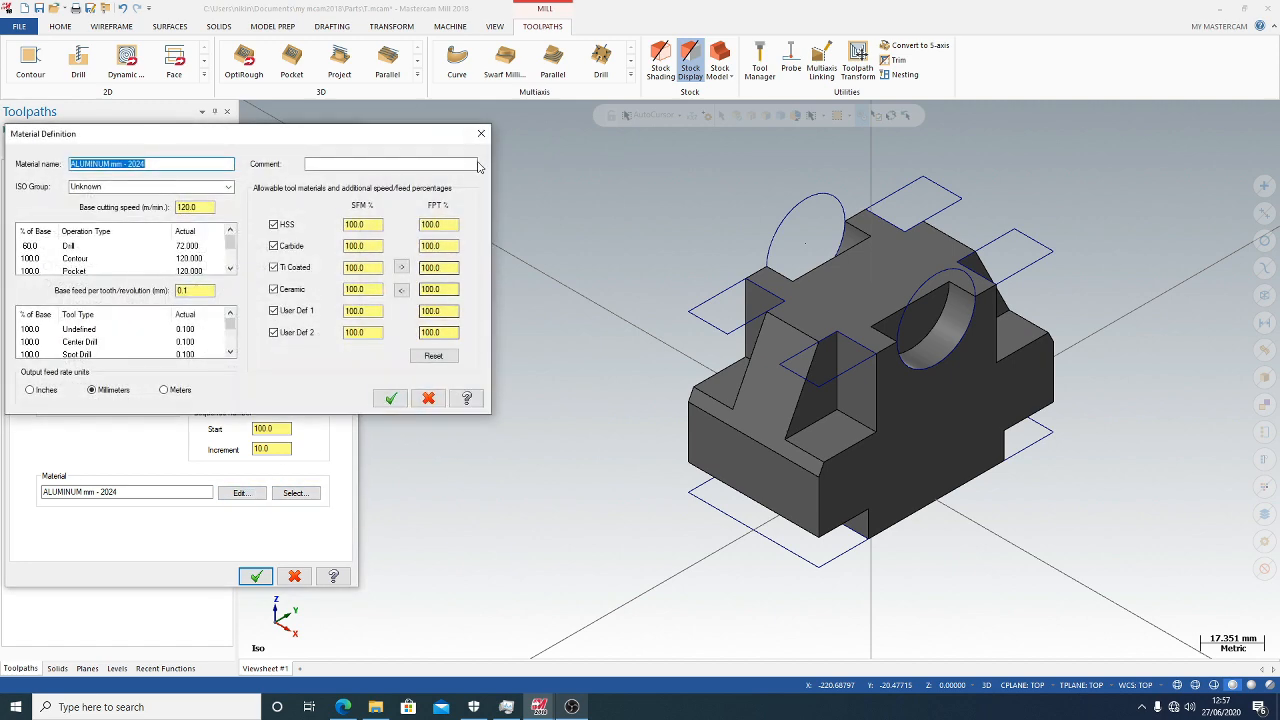
{"action": "left_click", "coordinate": [481, 133]}
{"action": "left_click", "coordinate": [308, 496]}
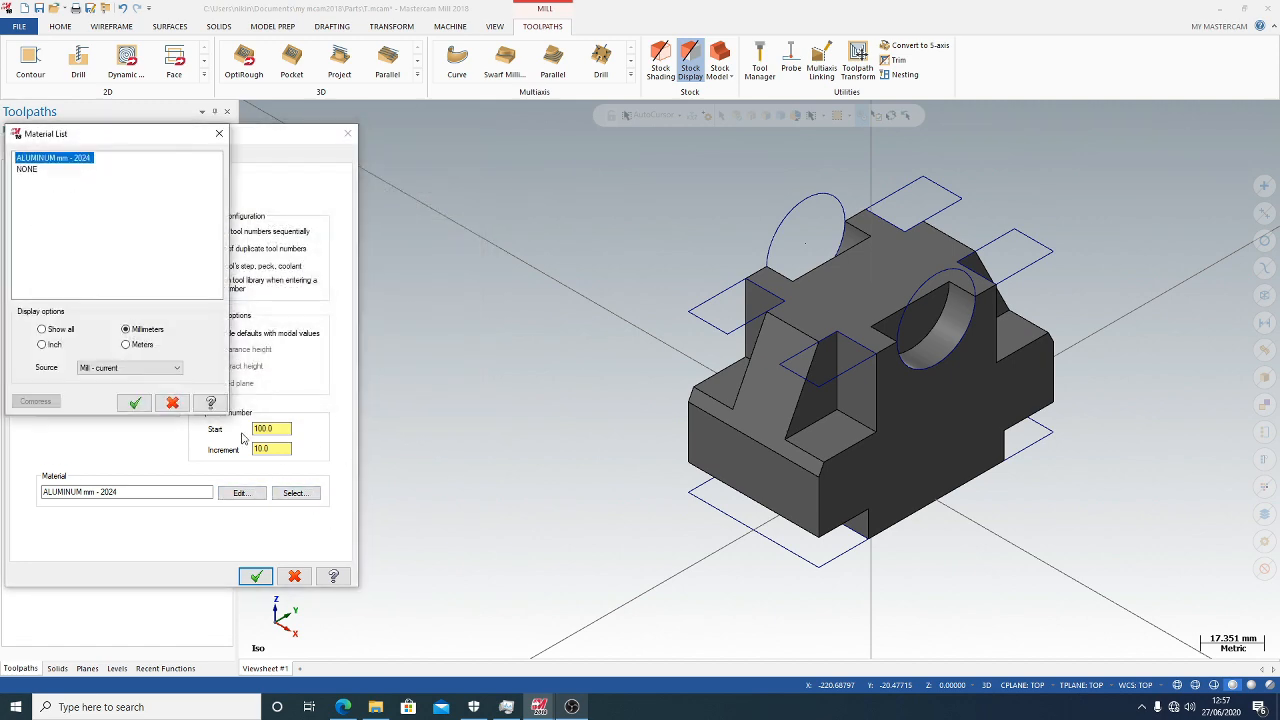
{"action": "left_click", "coordinate": [128, 368]}
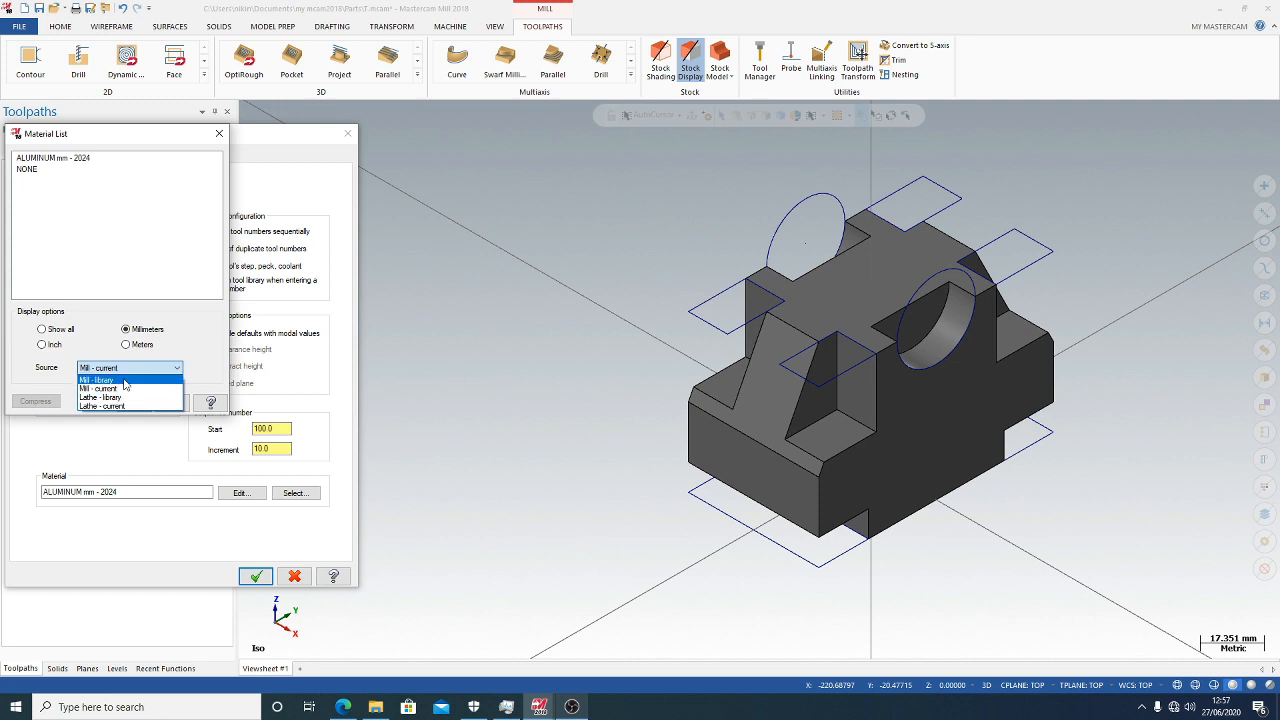
{"action": "left_click", "coordinate": [124, 381]}
{"action": "scroll", "coordinate": [116, 280], "scroll_direction": "down", "scroll_amount": 15}
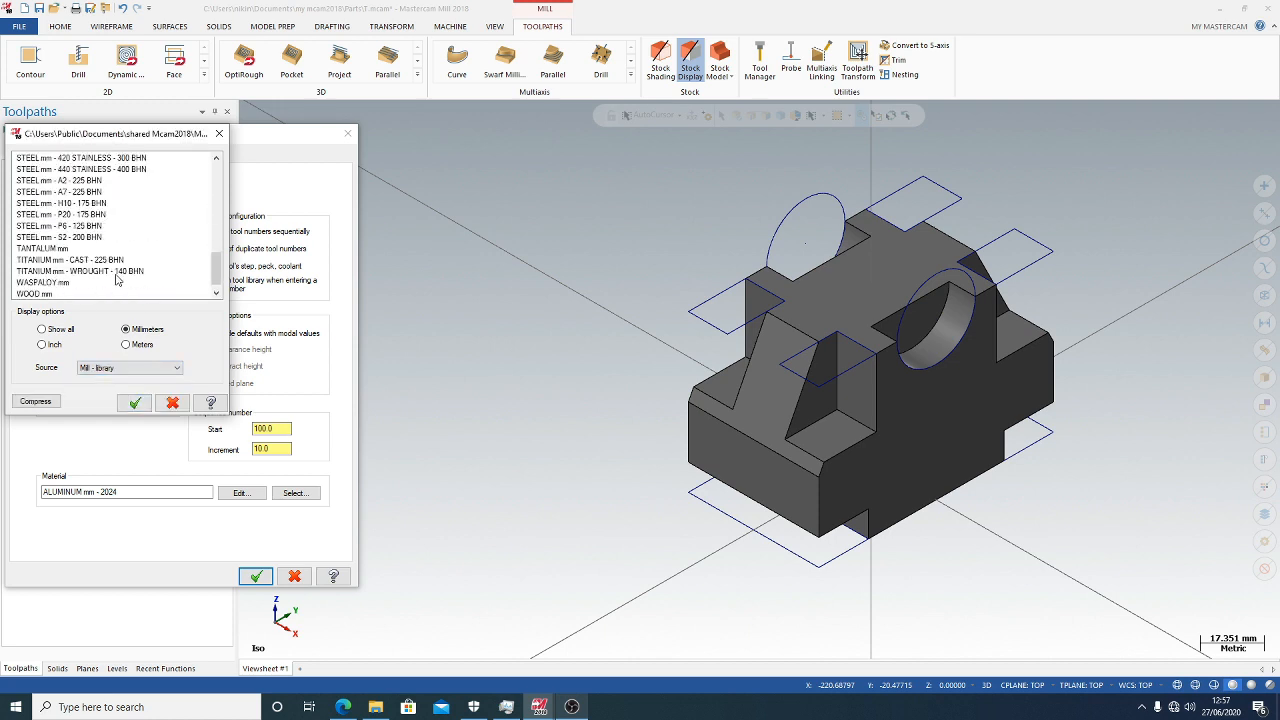
{"action": "scroll", "coordinate": [116, 278], "scroll_direction": "up", "scroll_amount": 10}
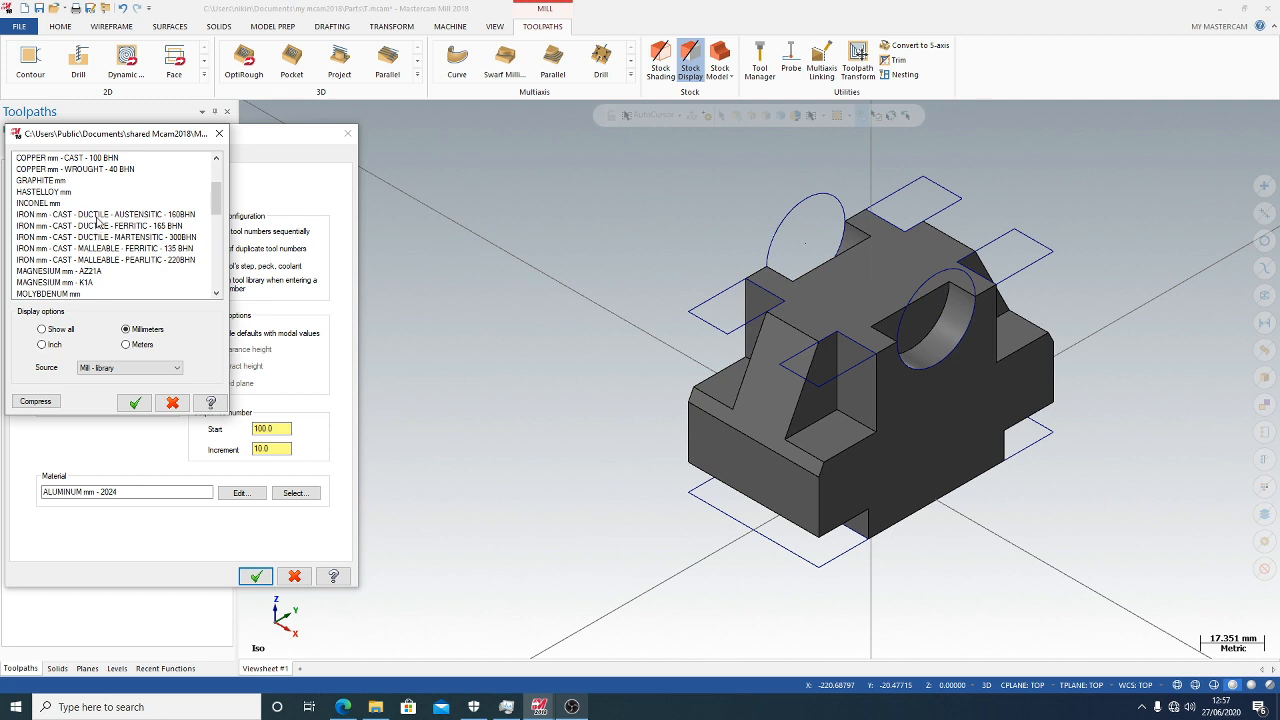
{"action": "left_click", "coordinate": [98, 215]}
{"action": "left_click", "coordinate": [135, 403]}
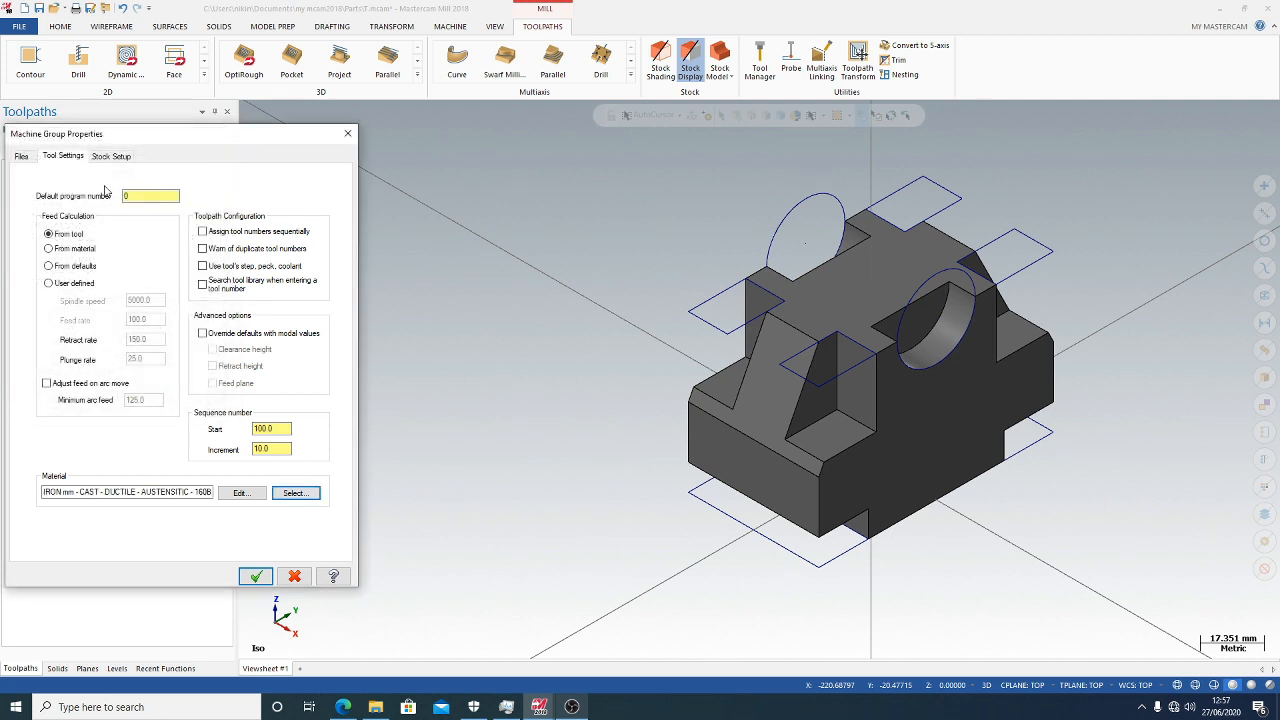
{"action": "left_click", "coordinate": [111, 156]}
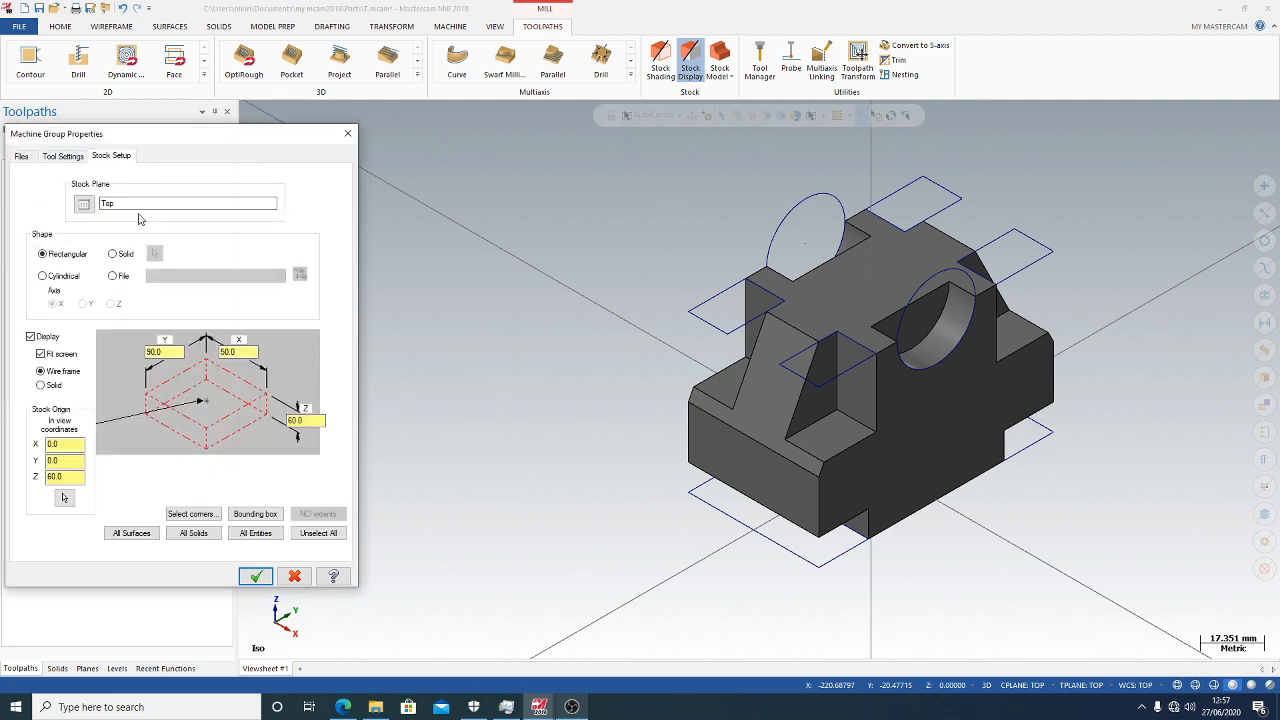
{"action": "left_click", "coordinate": [268, 578]}
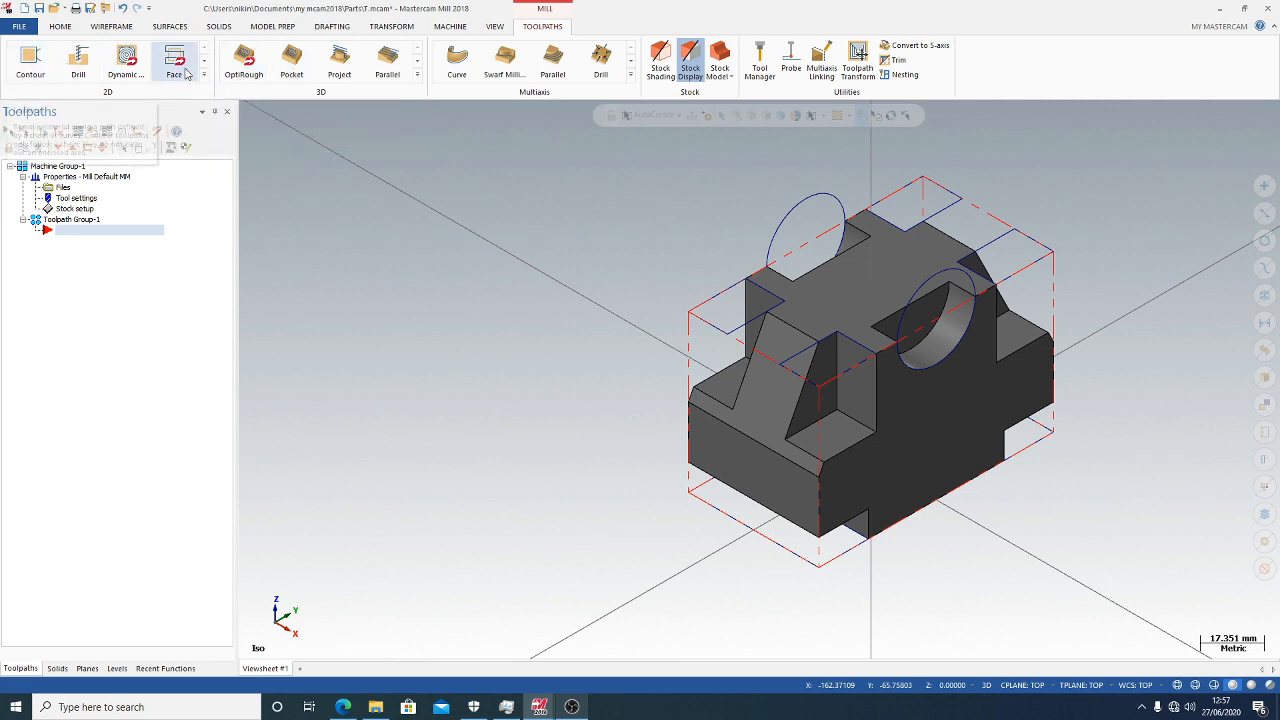
Chain the rectangle at the block's nearest top corner for a 2D toolpath and set the toolpath type to Pocket
{"action": "left_click", "coordinate": [291, 60]}
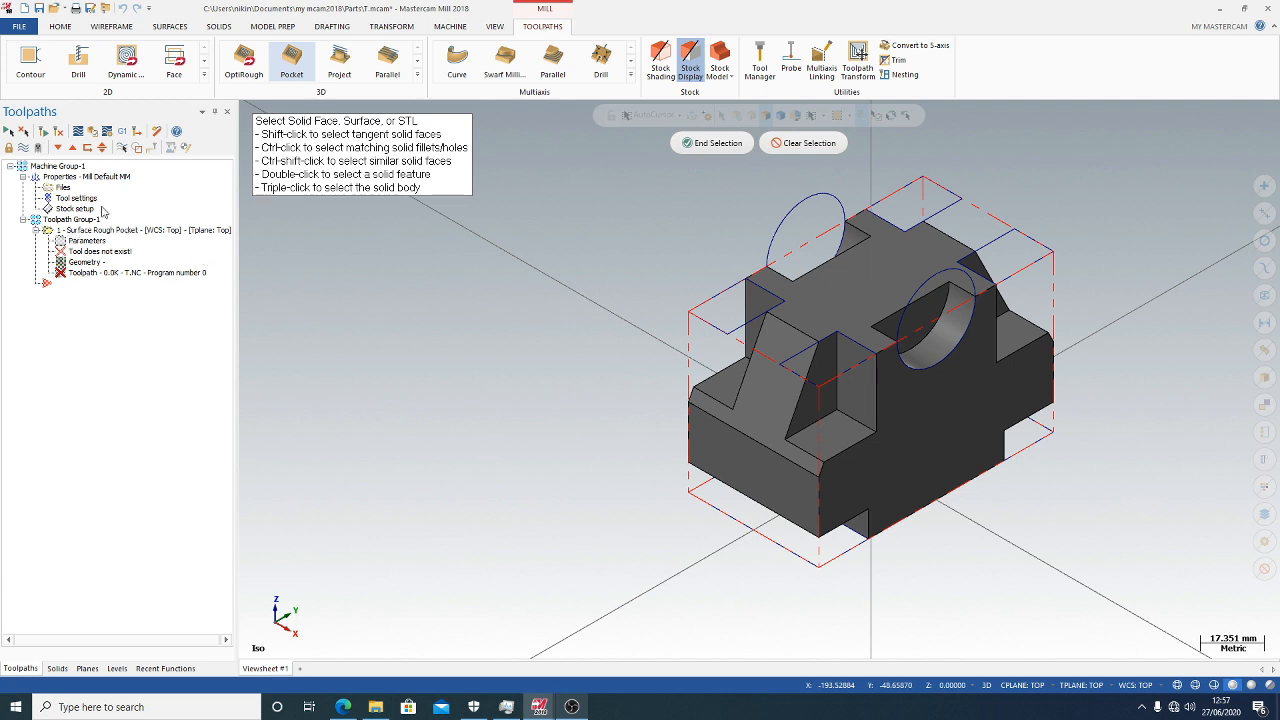
{"action": "key", "text": "Escape"}
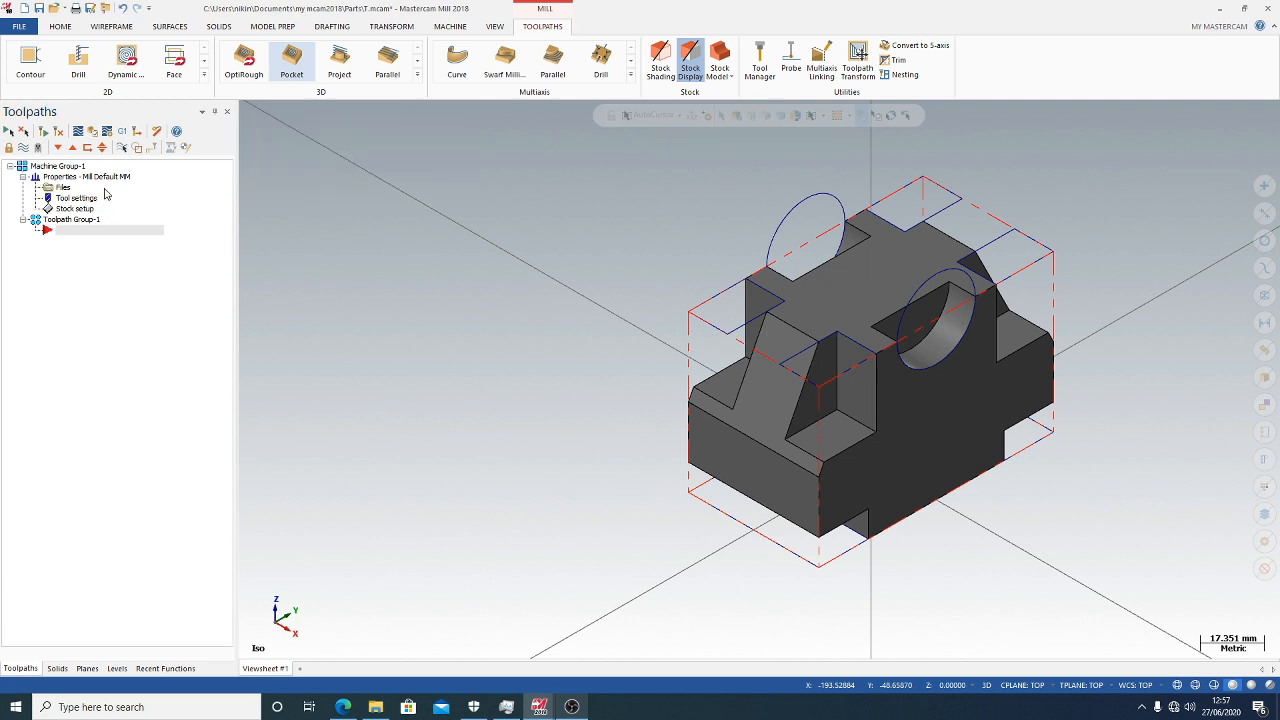
{"action": "left_click", "coordinate": [39, 73]}
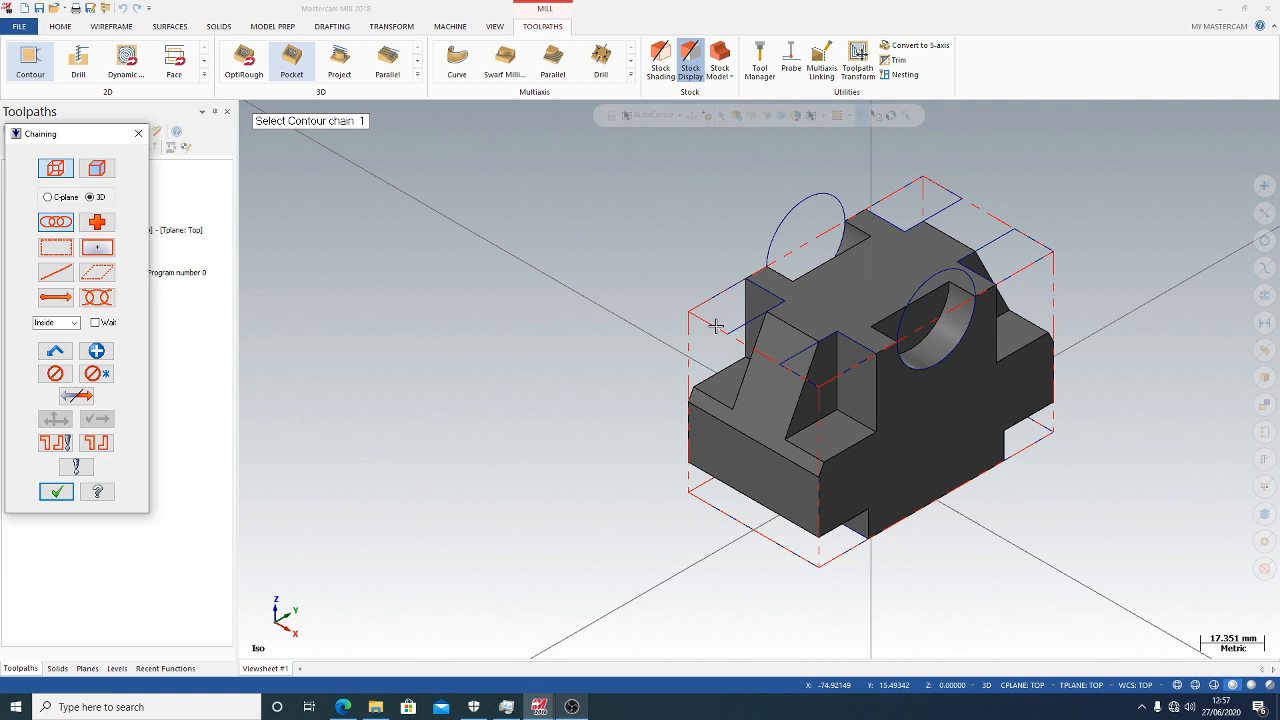
{"action": "left_click", "coordinate": [800, 348]}
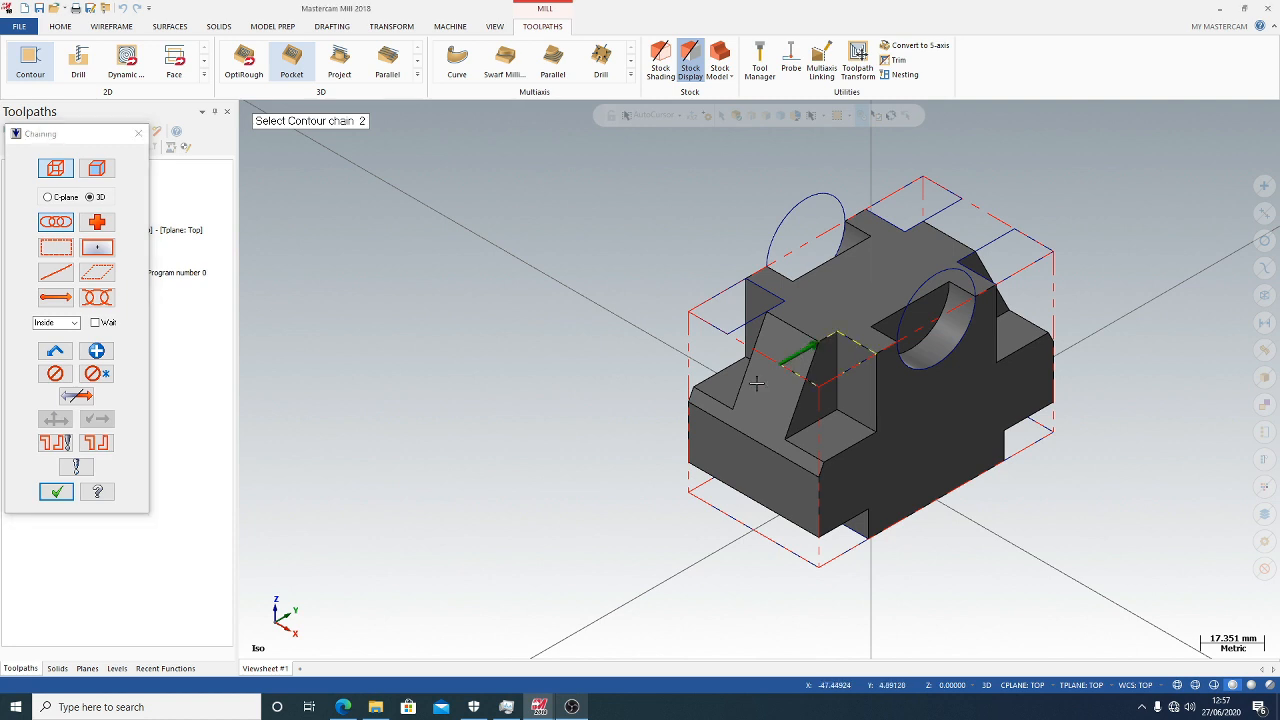
{"action": "left_click", "coordinate": [57, 491]}
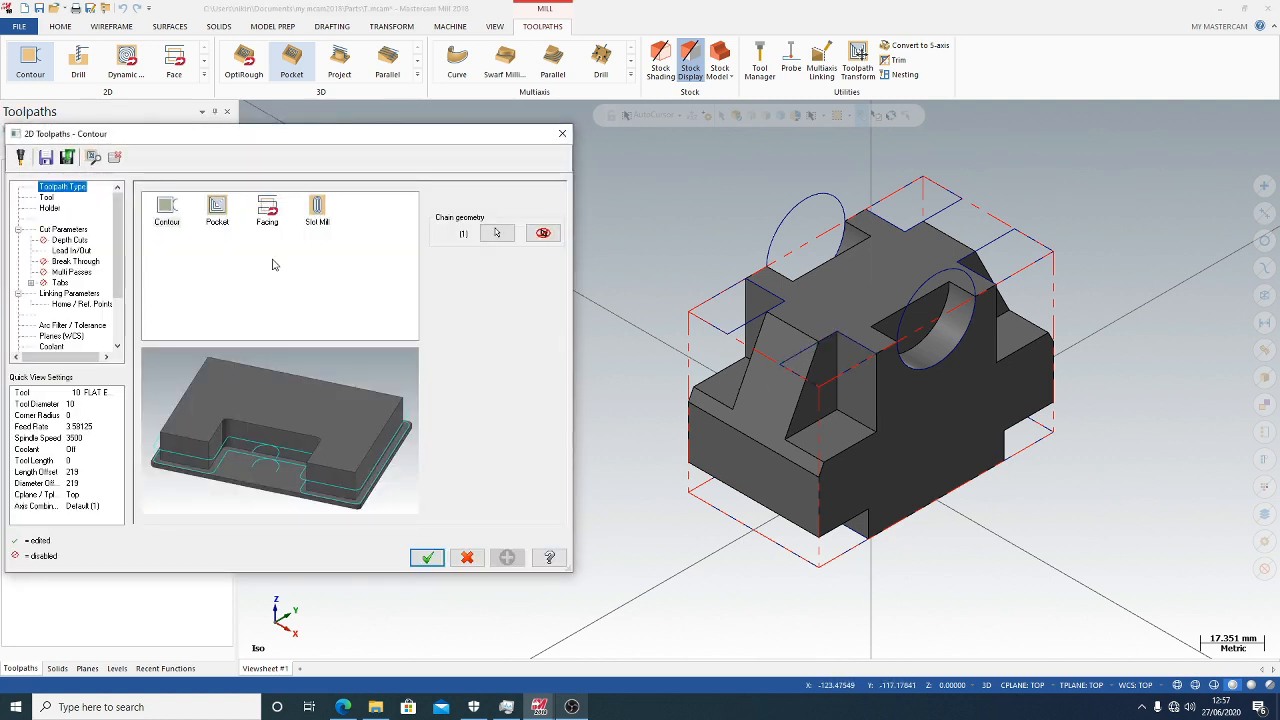
{"action": "left_click", "coordinate": [217, 211]}
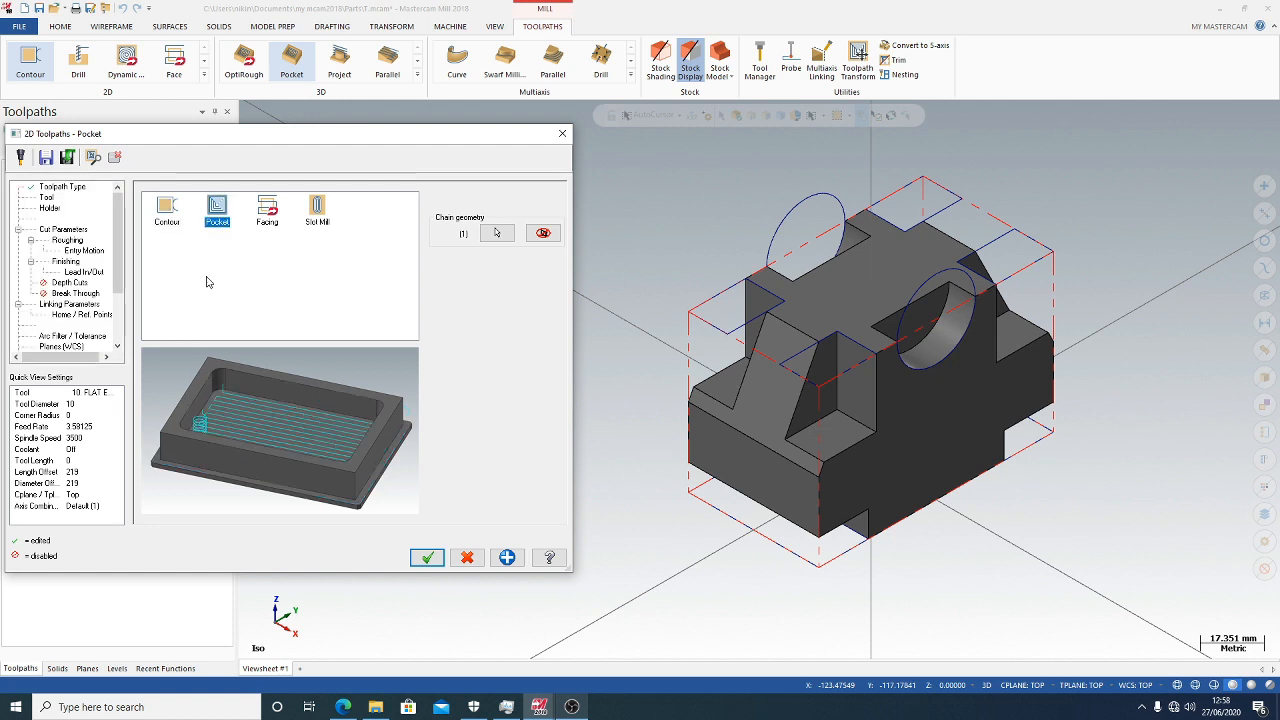
Choose the 4 mm flat end mill from the Mill_mm tool library for the pocket toolpath
{"action": "left_click", "coordinate": [44, 198]}
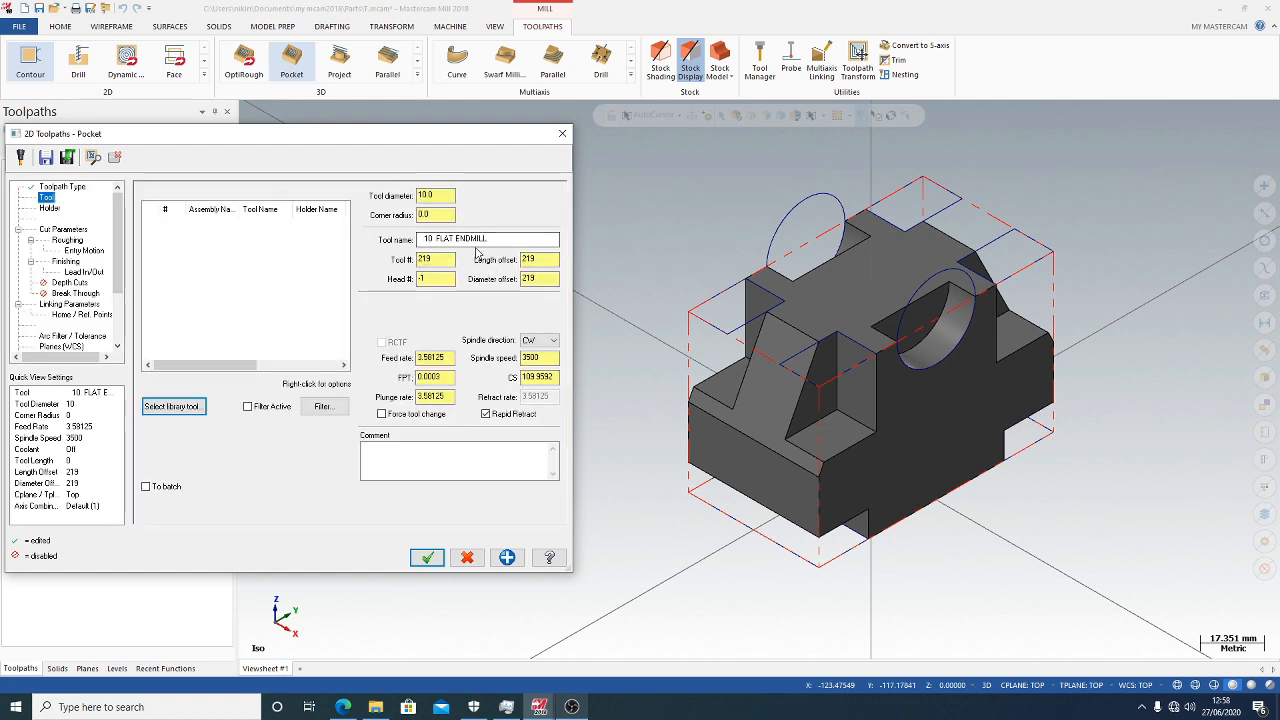
{"action": "left_click", "coordinate": [190, 407]}
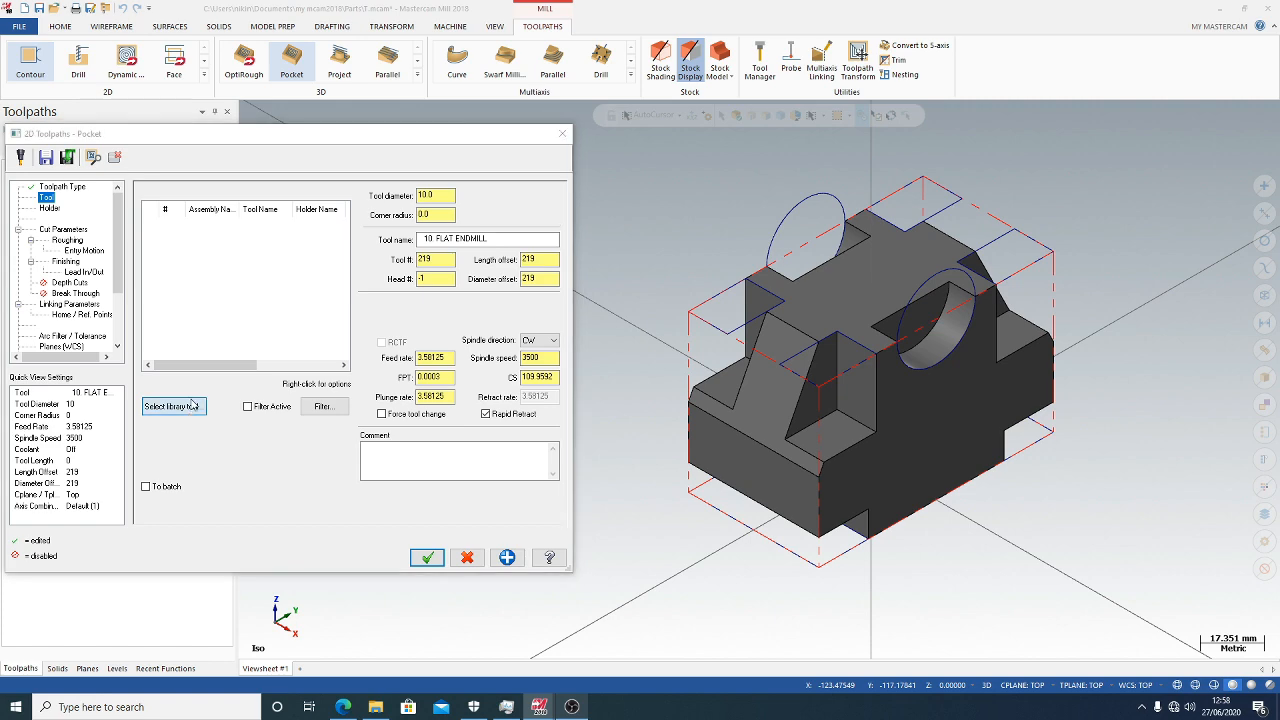
{"action": "scroll", "coordinate": [203, 290], "scroll_direction": "down", "scroll_amount": 12}
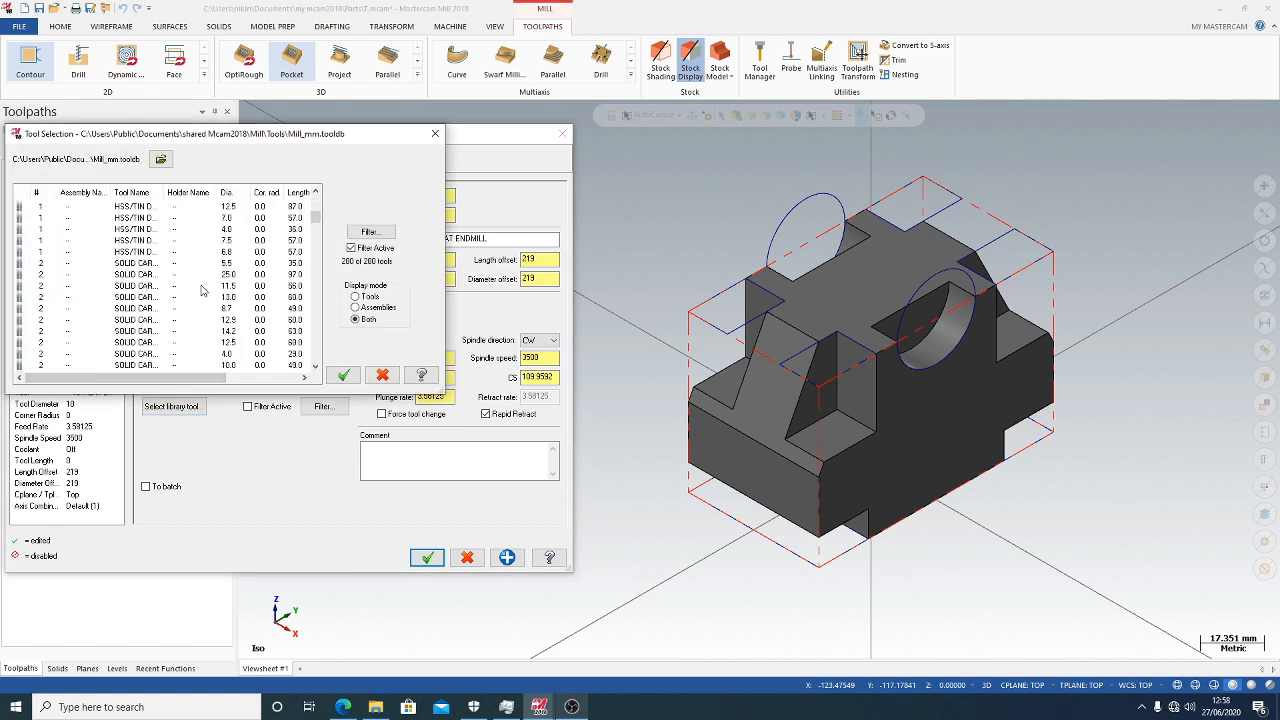
{"action": "scroll", "coordinate": [200, 290], "scroll_direction": "down", "scroll_amount": 6}
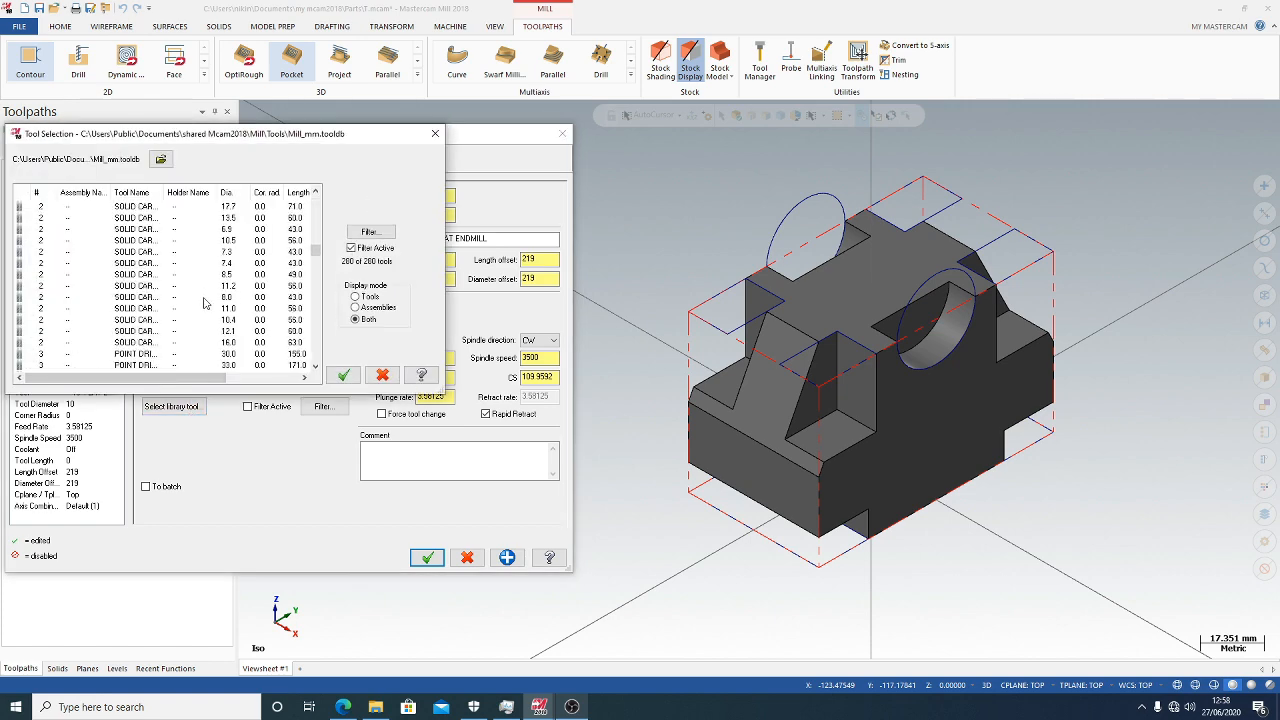
{"action": "scroll", "coordinate": [206, 302], "scroll_direction": "down", "scroll_amount": 12}
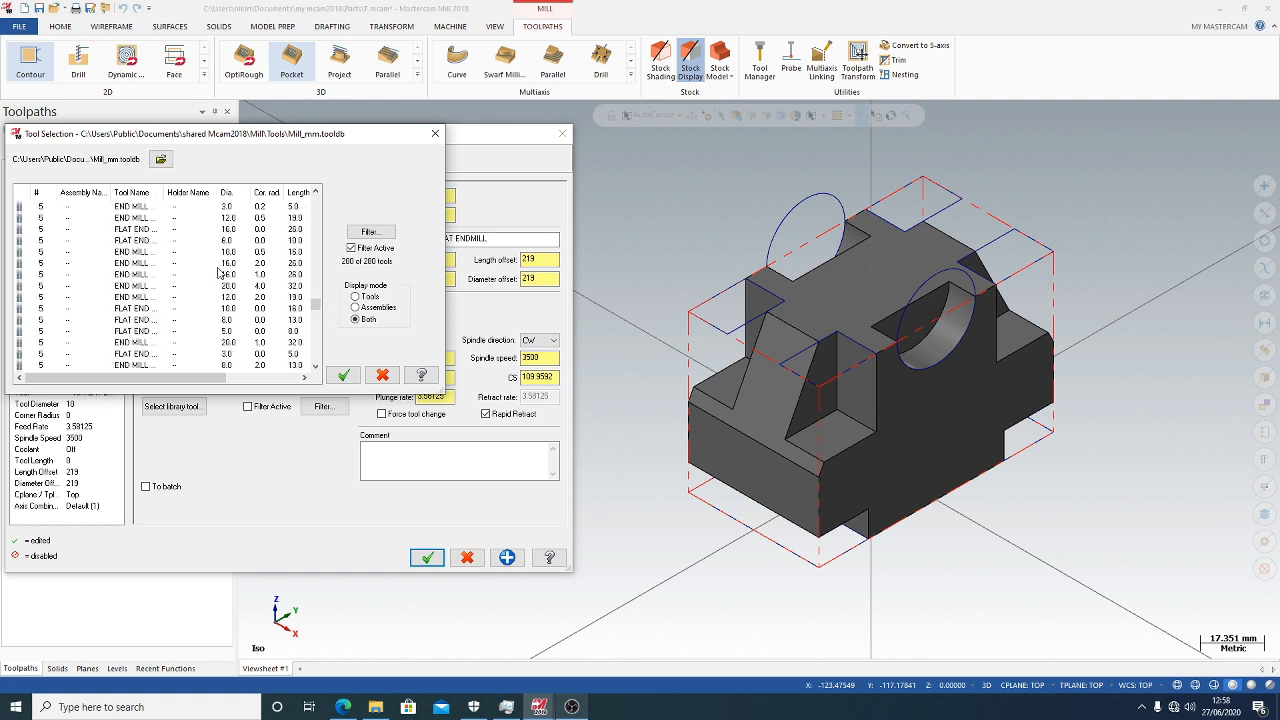
{"action": "scroll", "coordinate": [218, 271], "scroll_direction": "up", "scroll_amount": 1}
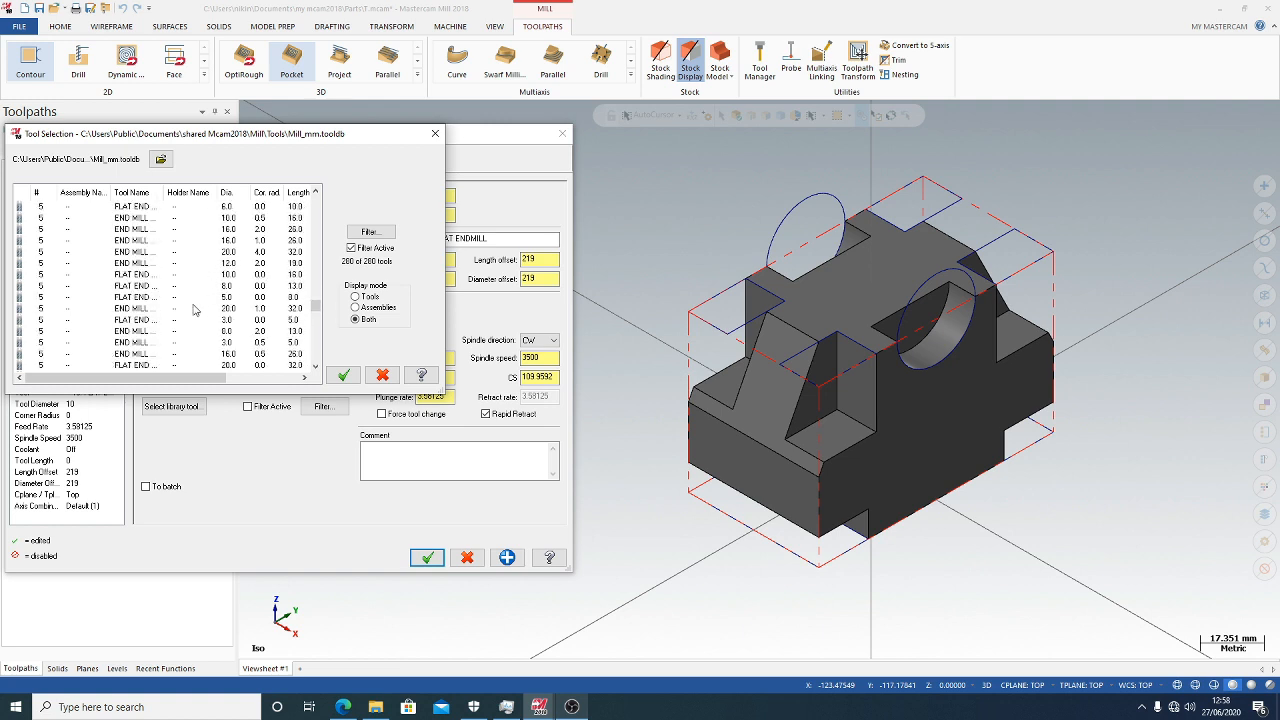
{"action": "scroll", "coordinate": [193, 302], "scroll_direction": "up", "scroll_amount": 2}
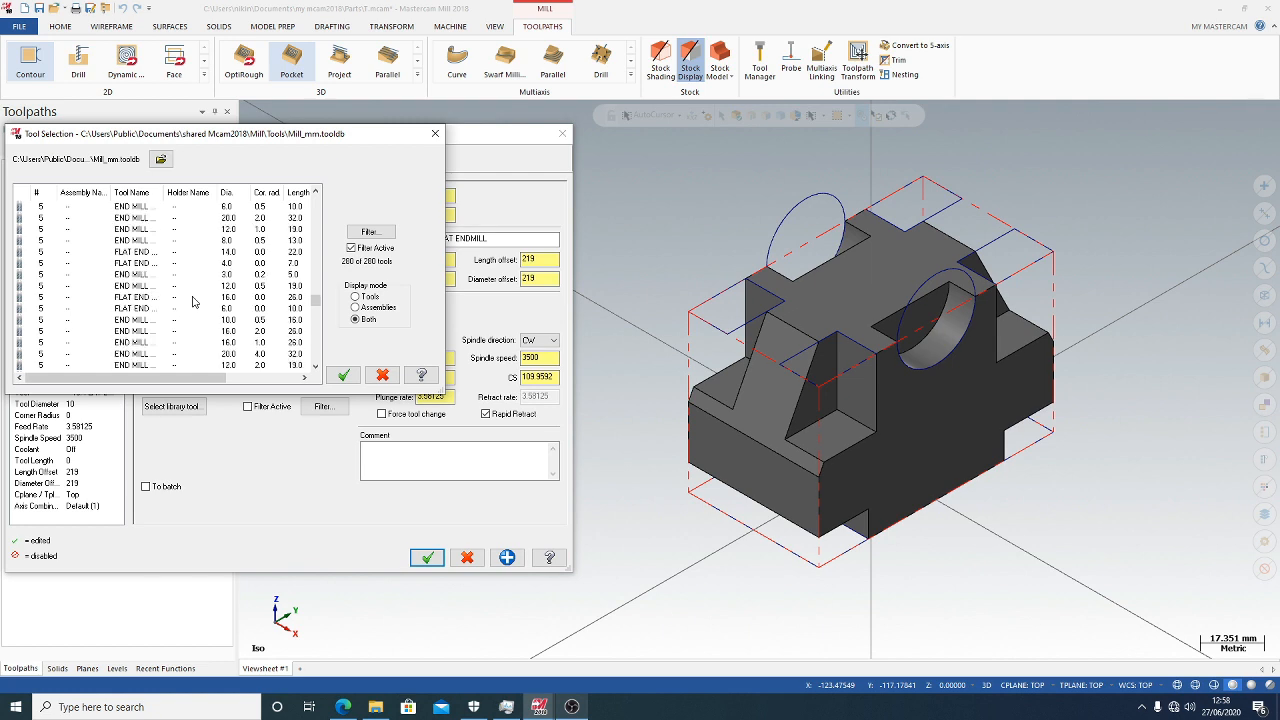
{"action": "scroll", "coordinate": [250, 226], "scroll_direction": "down", "scroll_amount": 1}
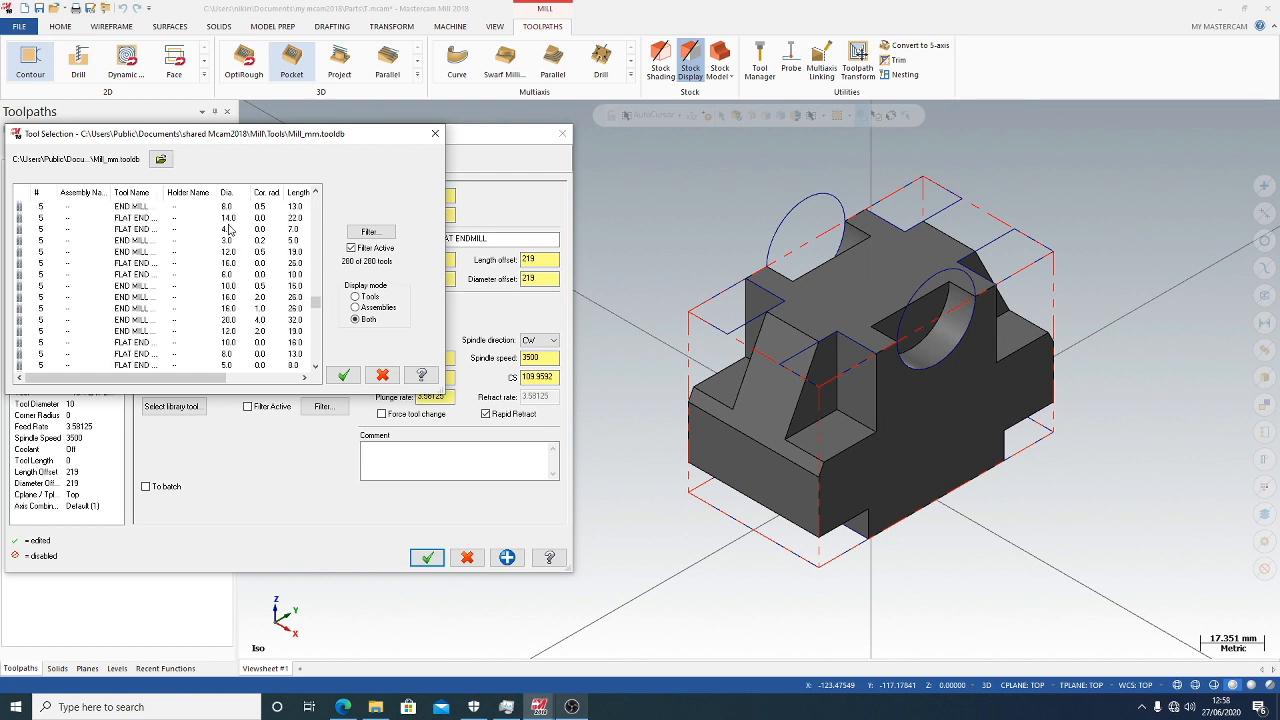
{"action": "left_click", "coordinate": [220, 230]}
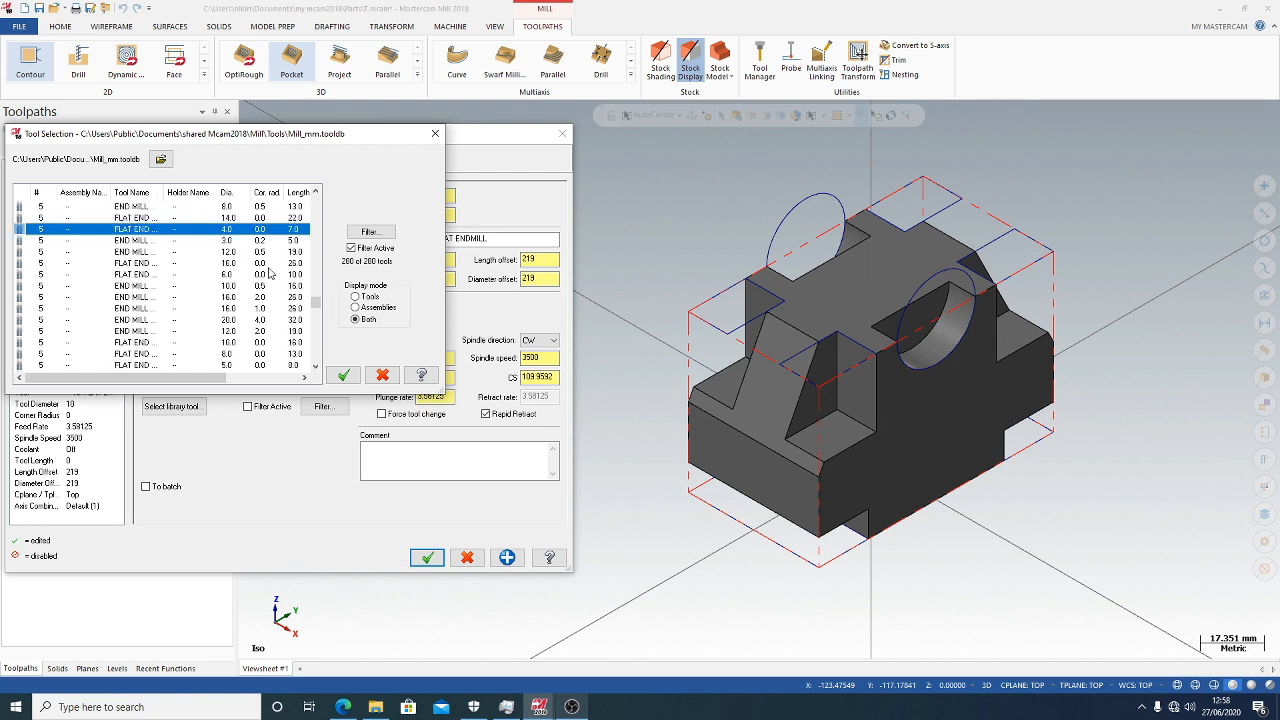
{"action": "left_click", "coordinate": [349, 377]}
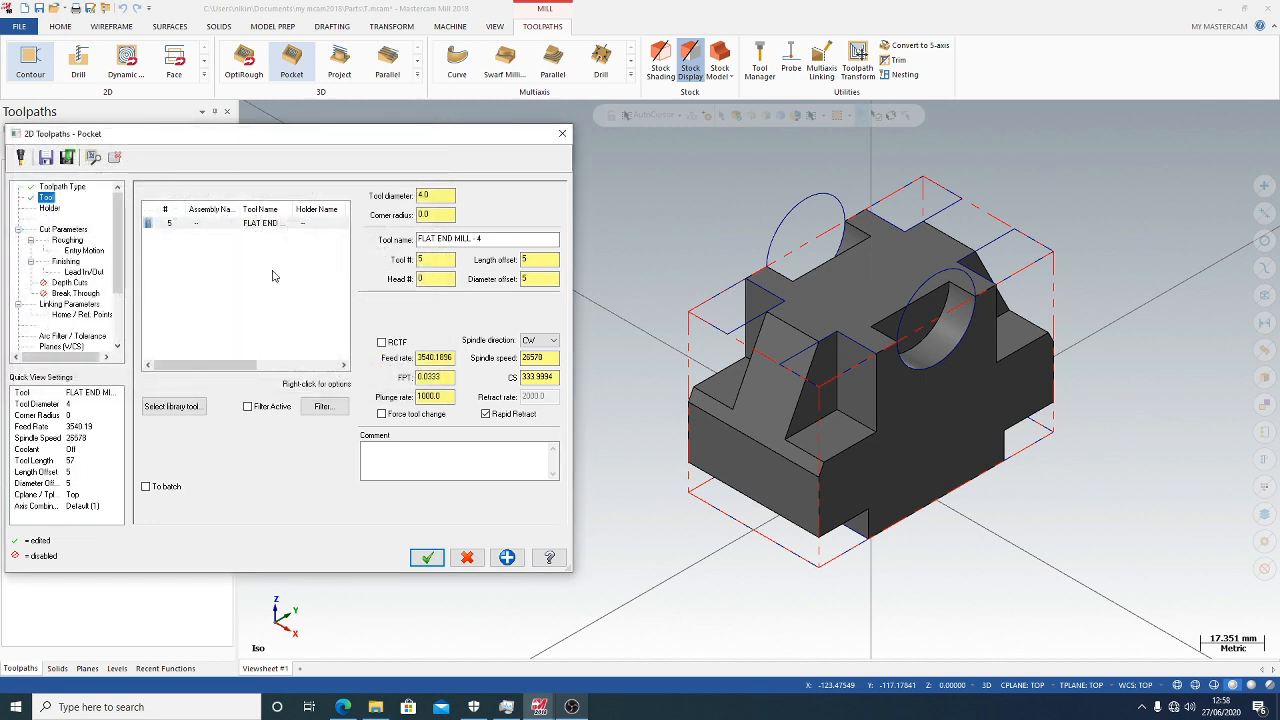
Edit the flat end mill's geometry, setting its overall length to 100 mm and cutting diameter to 4 mm
{"action": "left_click", "coordinate": [288, 223]}
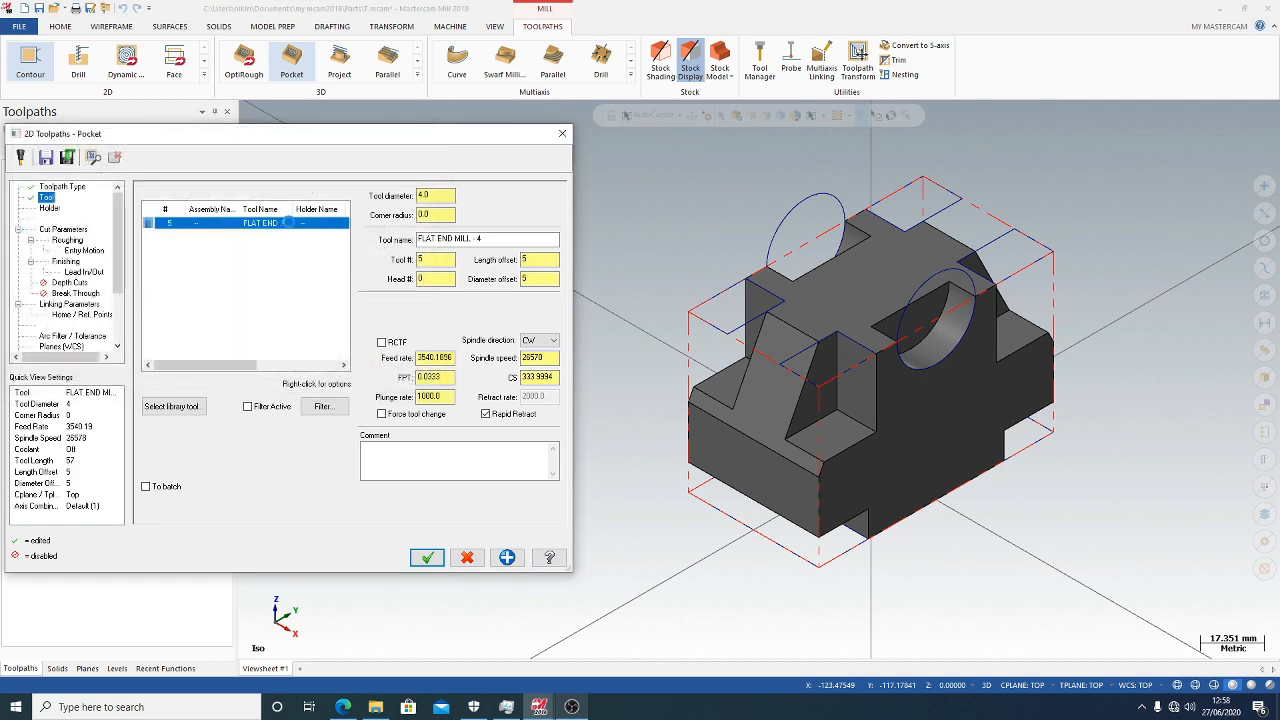
{"action": "double_click", "coordinate": [288, 223]}
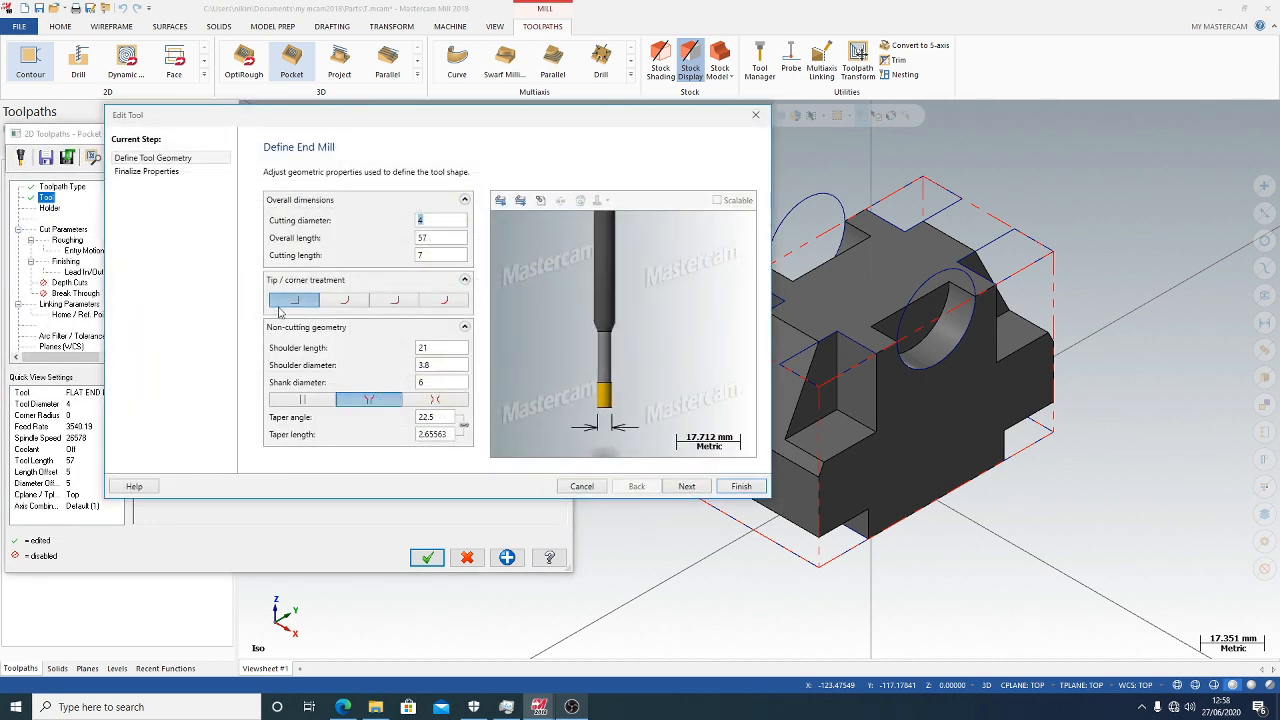
{"action": "left_click", "coordinate": [437, 237]}
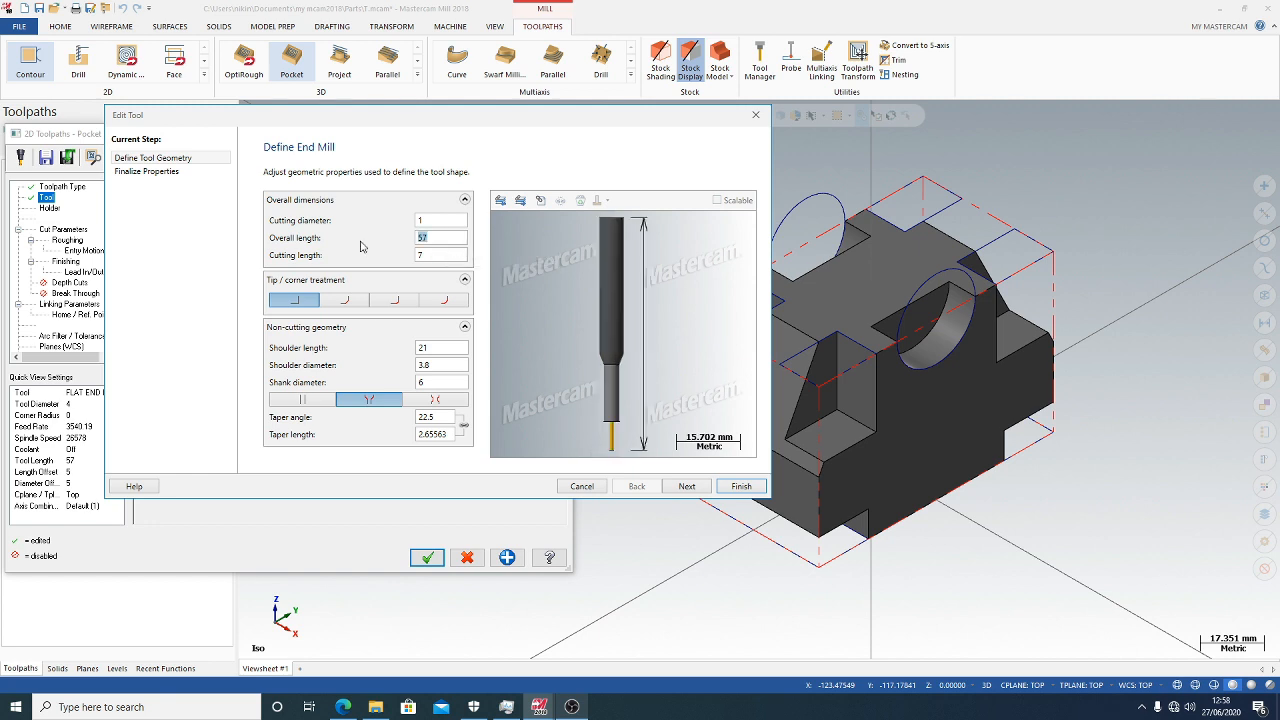
{"action": "type", "text": "100"}
{"action": "left_click", "coordinate": [436, 220]}
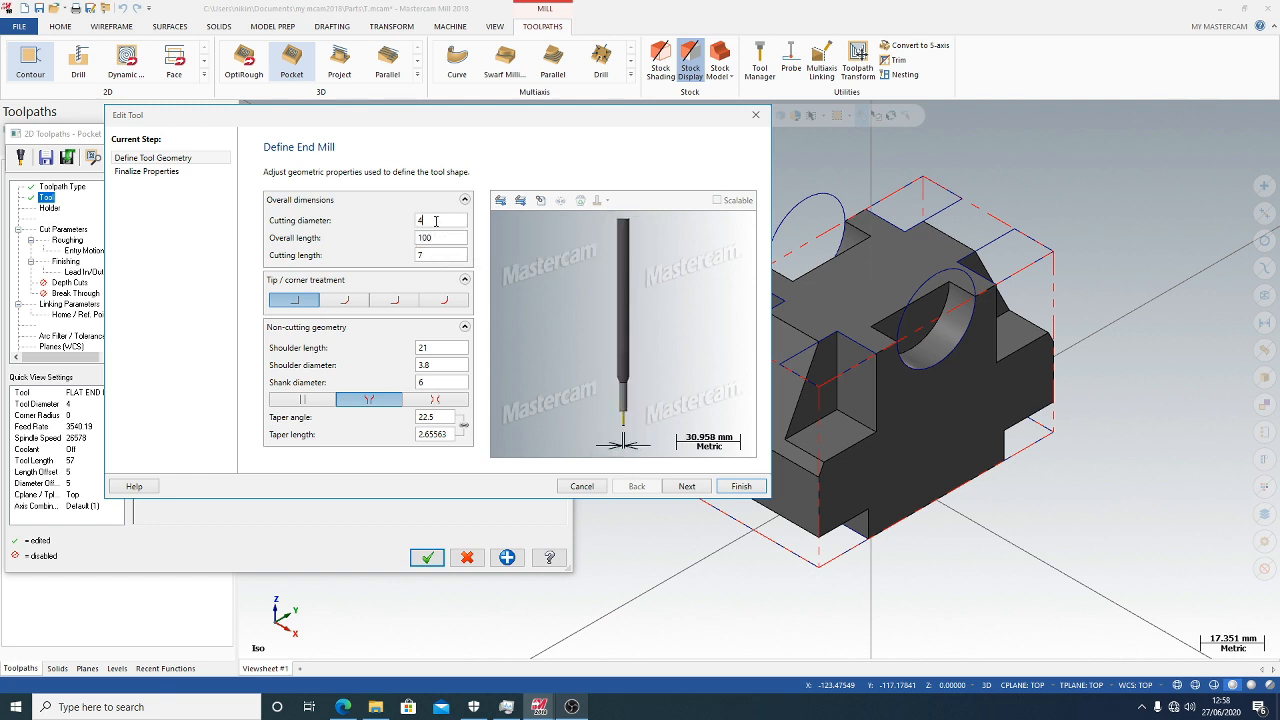
Set the end mill's cutting length to 7 mm, shank and shoulder diameters to 4 mm, and a straight shank, and finish the tool edit
{"action": "left_click", "coordinate": [434, 260]}
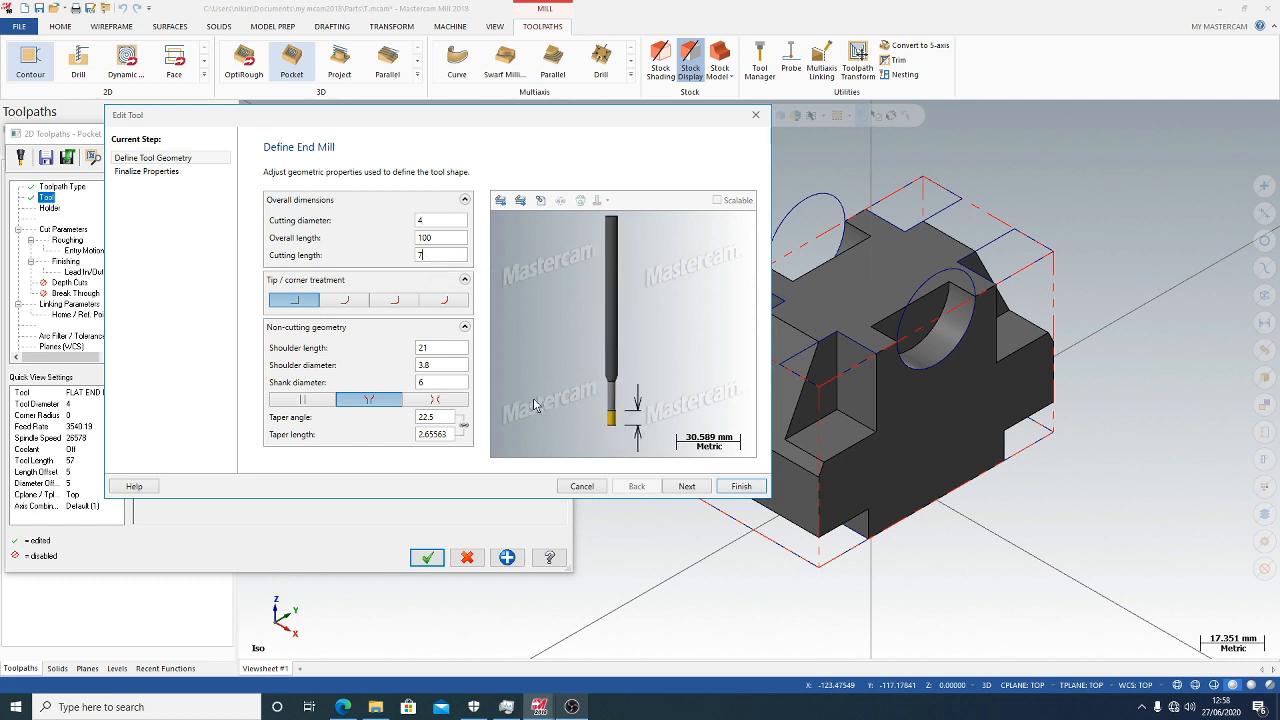
{"action": "key", "text": "BackSpace"}
{"action": "left_click", "coordinate": [422, 383]}
{"action": "type", "text": "4"}
{"action": "left_click", "coordinate": [421, 255]}
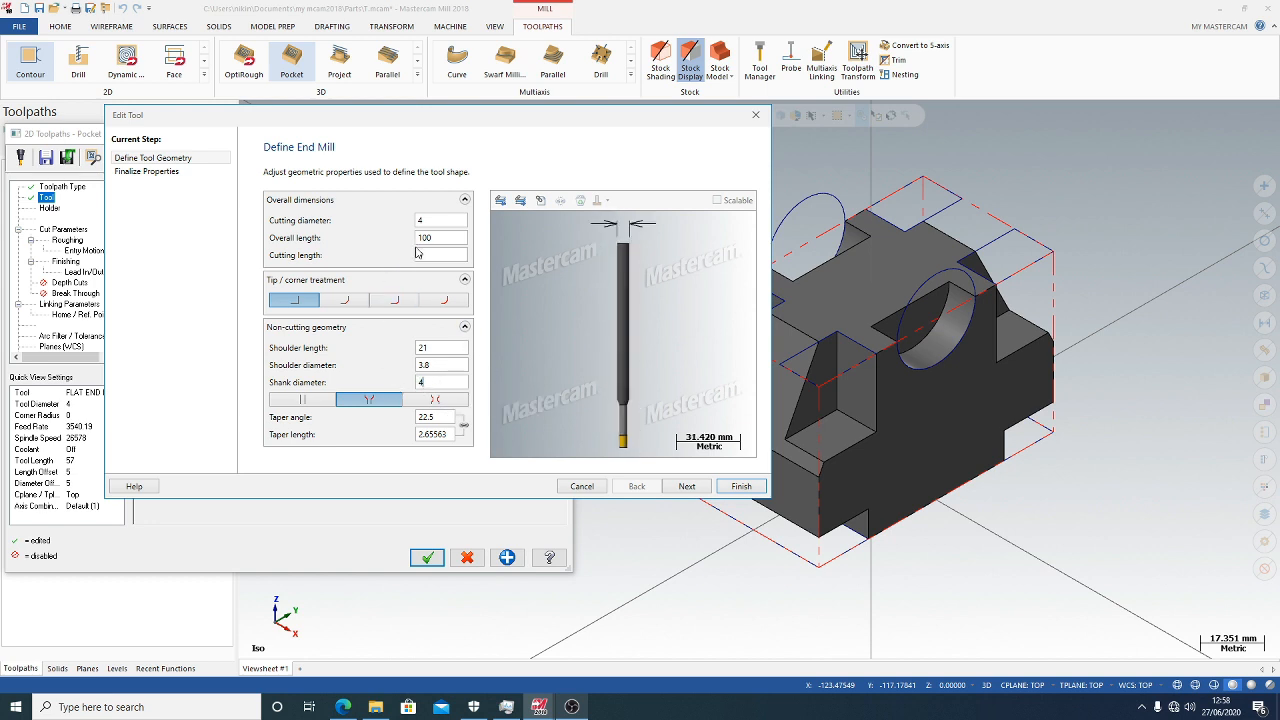
{"action": "type", "text": "7"}
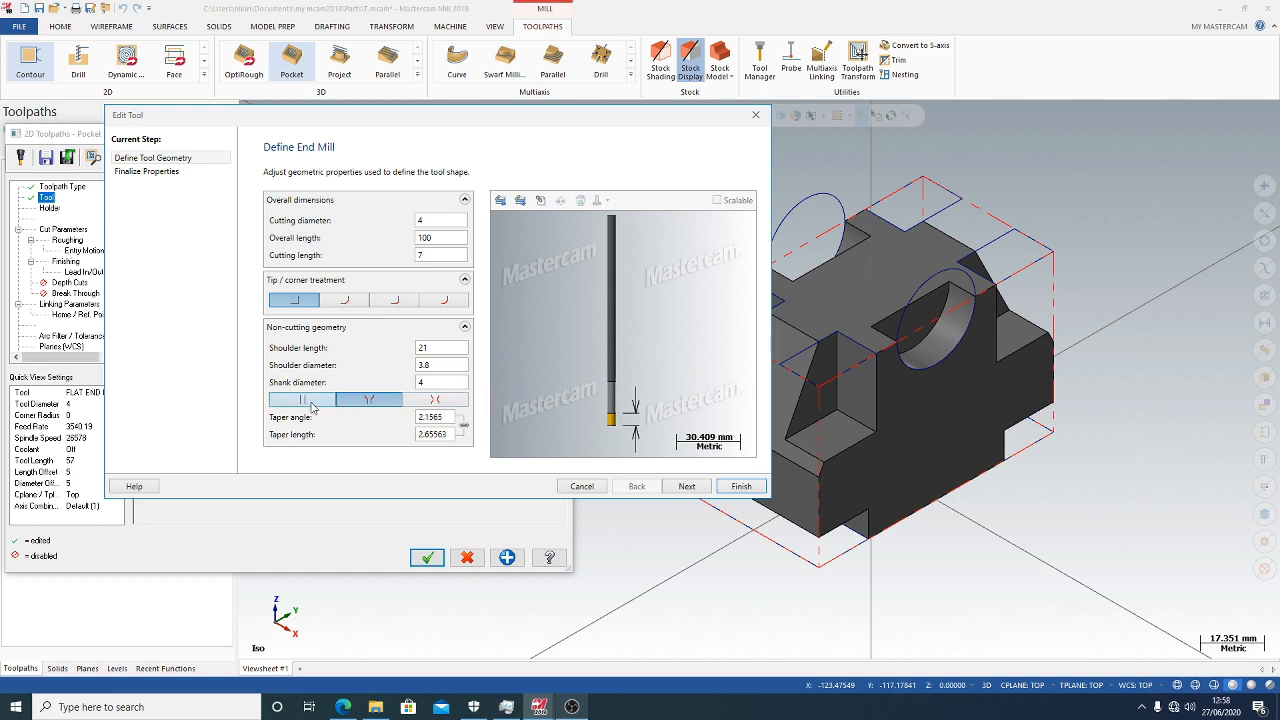
{"action": "left_click_drag", "start_coordinate": [434, 366], "coordinate": [361, 371]}
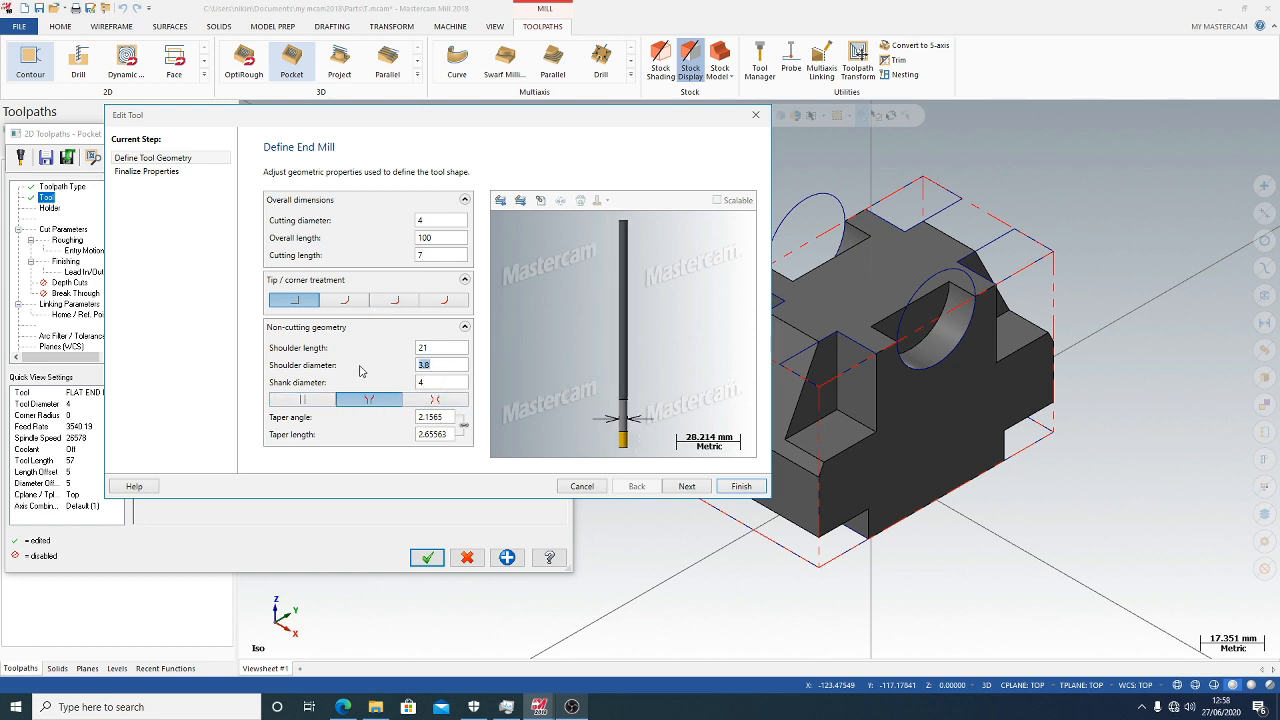
{"action": "left_click", "coordinate": [310, 400]}
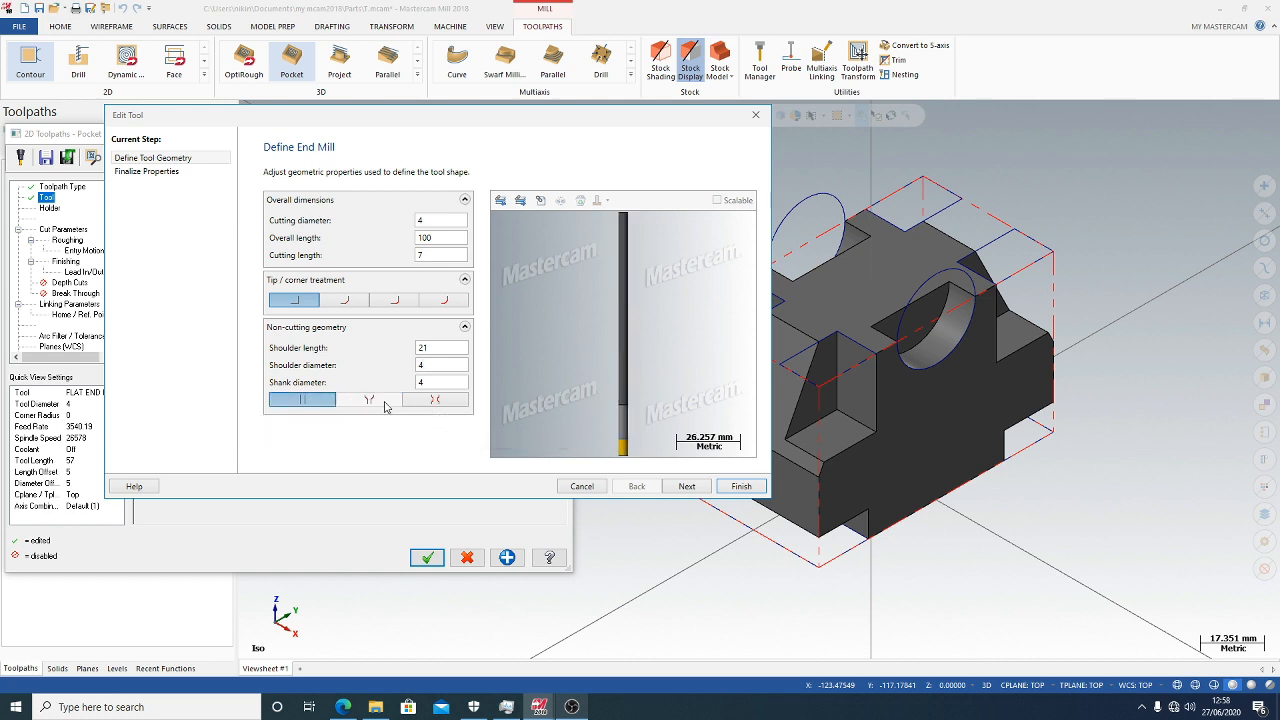
{"action": "left_click", "coordinate": [728, 489]}
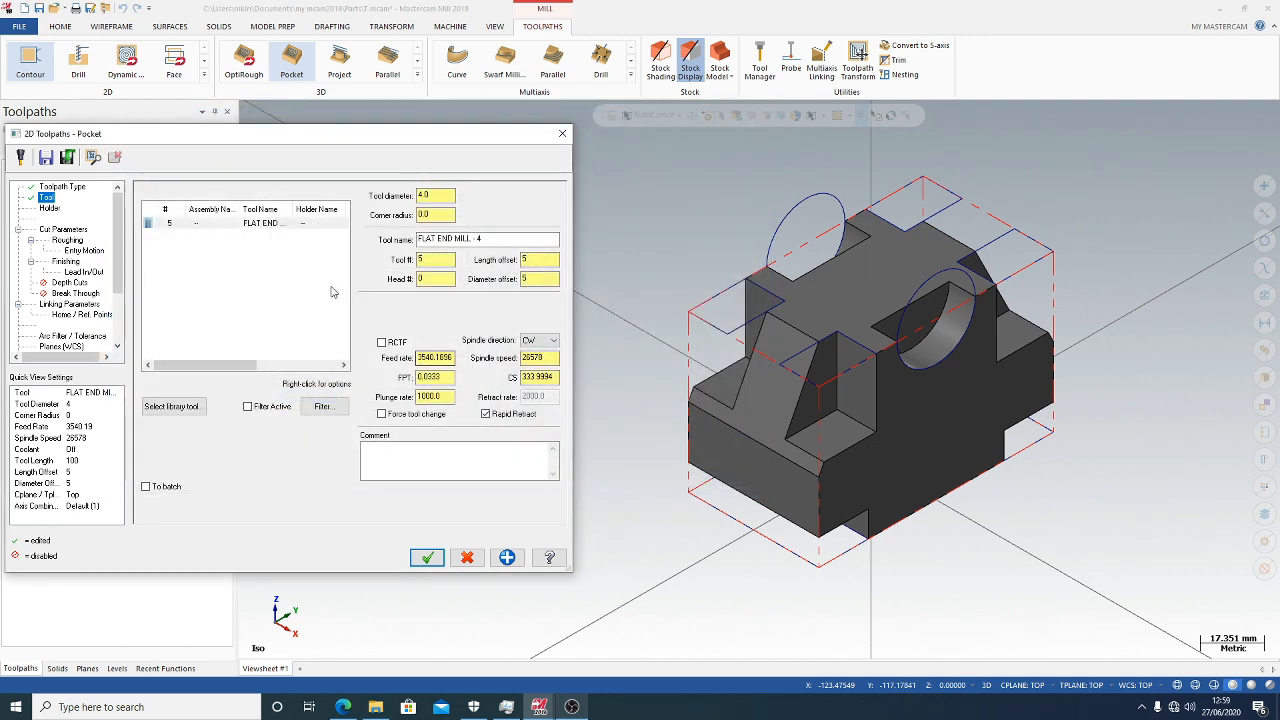
Set the pocket's stock to leave on both walls and floors to 0 in the cut parameters
{"action": "left_click", "coordinate": [53, 226]}
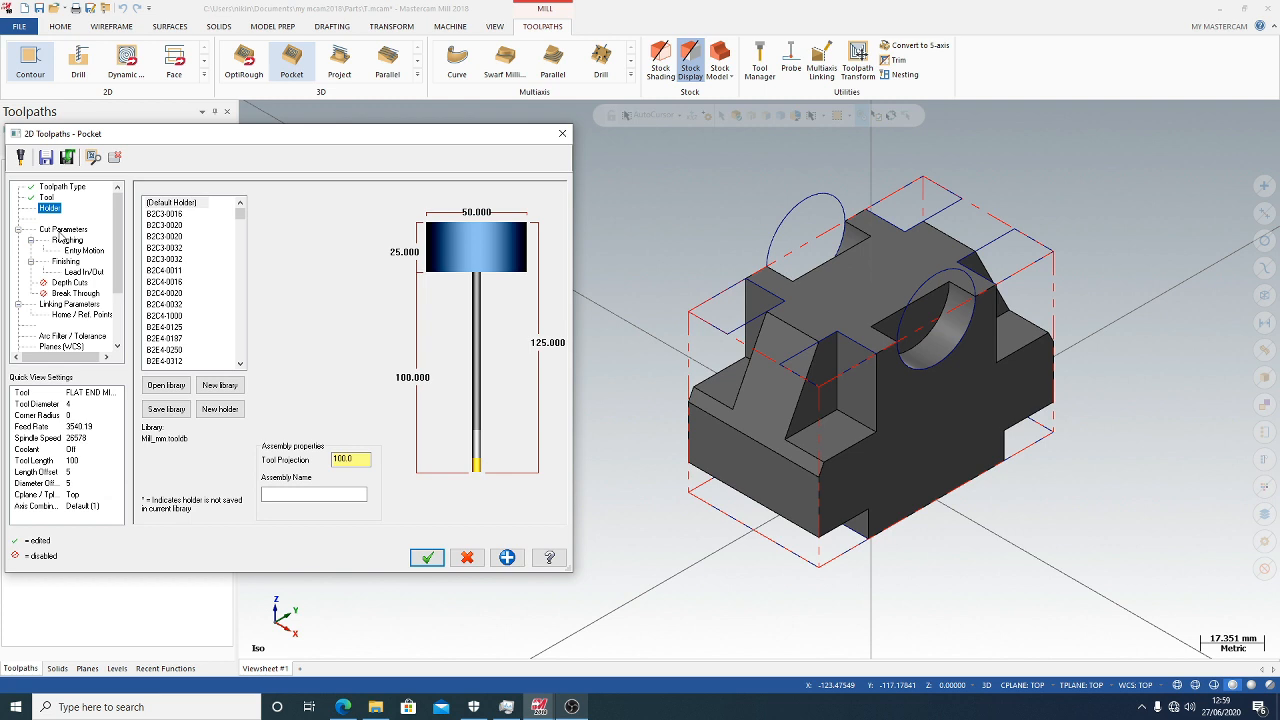
{"action": "left_click", "coordinate": [60, 232]}
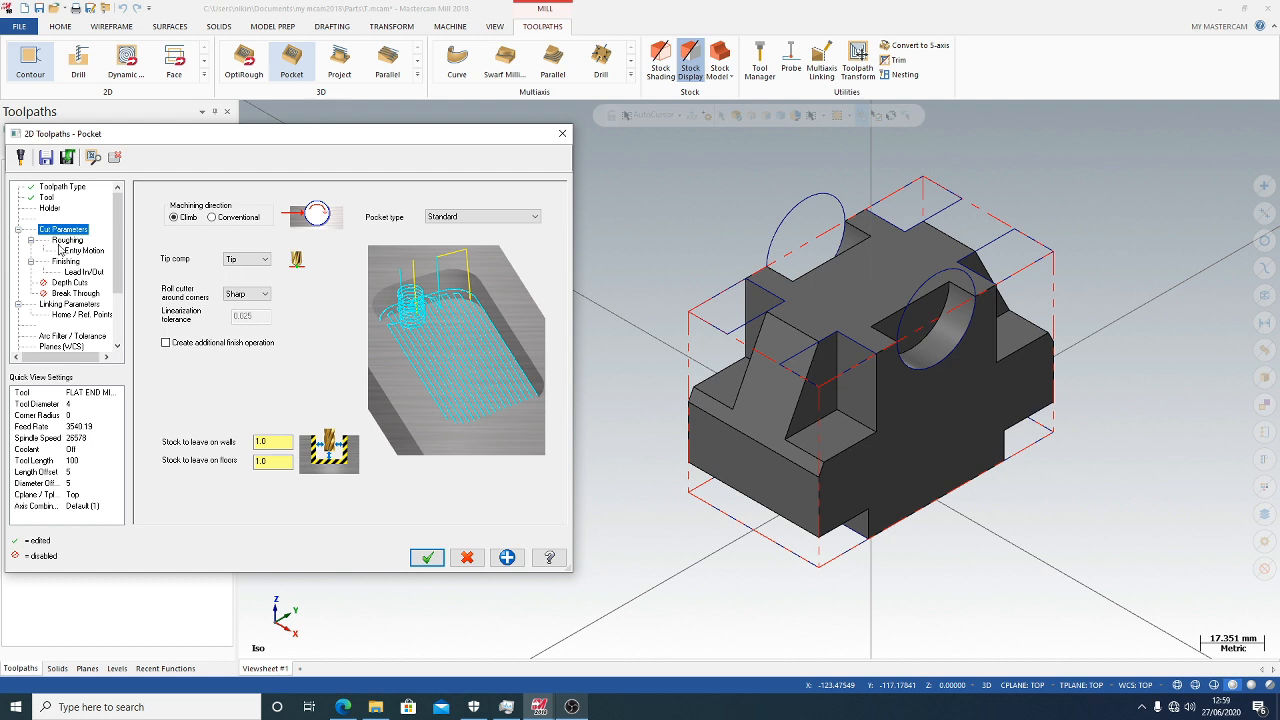
{"action": "double_click", "coordinate": [270, 441]}
{"action": "type", "text": "0"}
{"action": "key", "text": "Tab"}
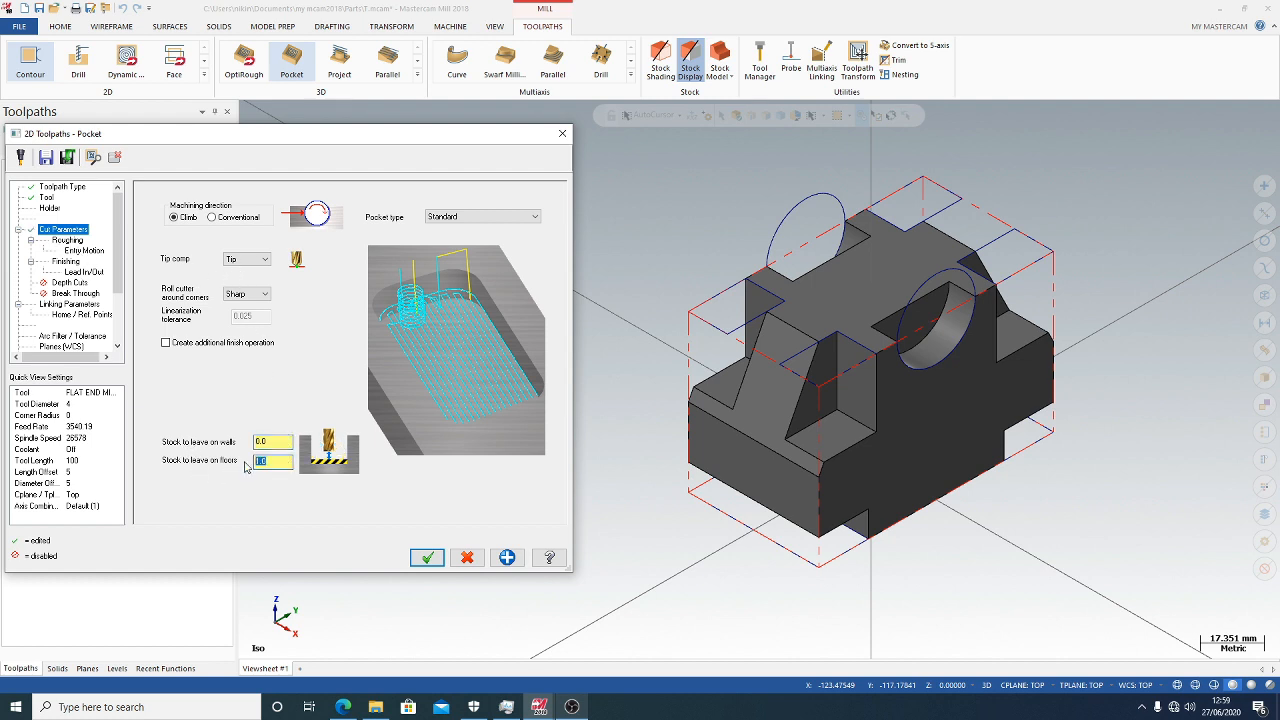
{"action": "type", "text": "0"}
Set the roughing method to Parallel Spiral and enable depth cuts, editing the depth cut step settings
{"action": "left_click", "coordinate": [68, 240]}
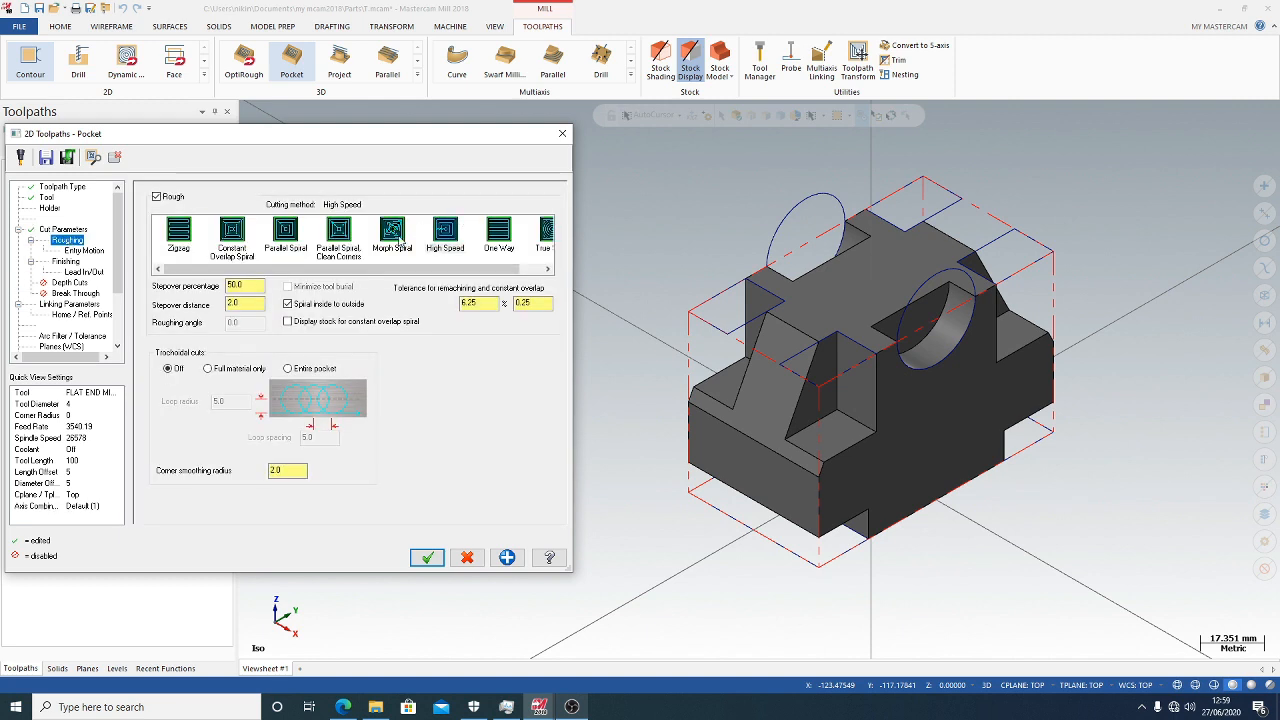
{"action": "left_click", "coordinate": [284, 240]}
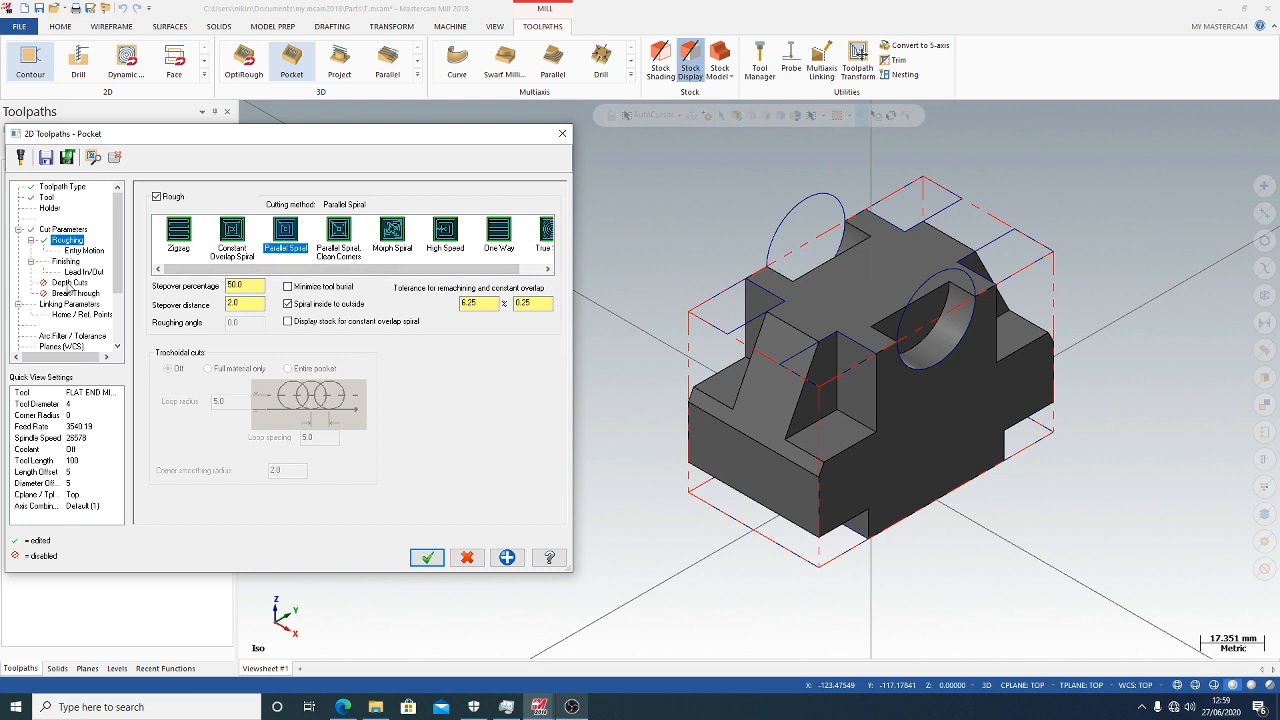
{"action": "left_click", "coordinate": [69, 282]}
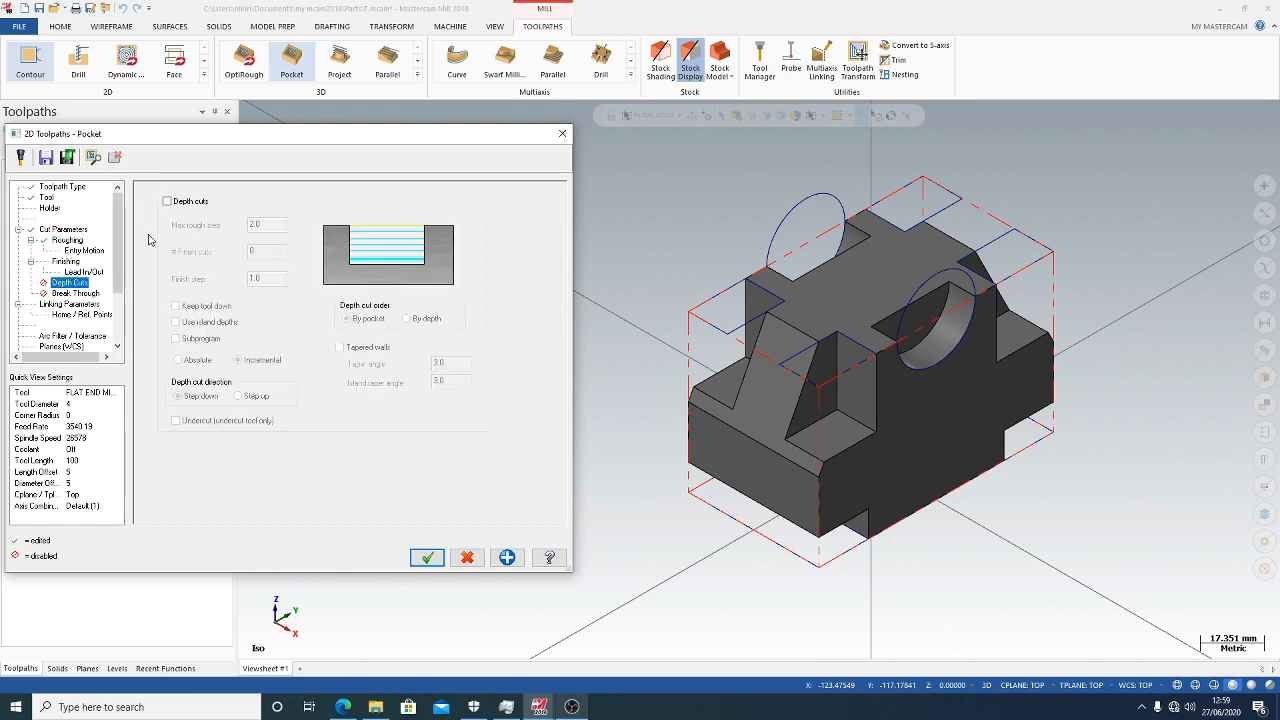
{"action": "left_click", "coordinate": [167, 201]}
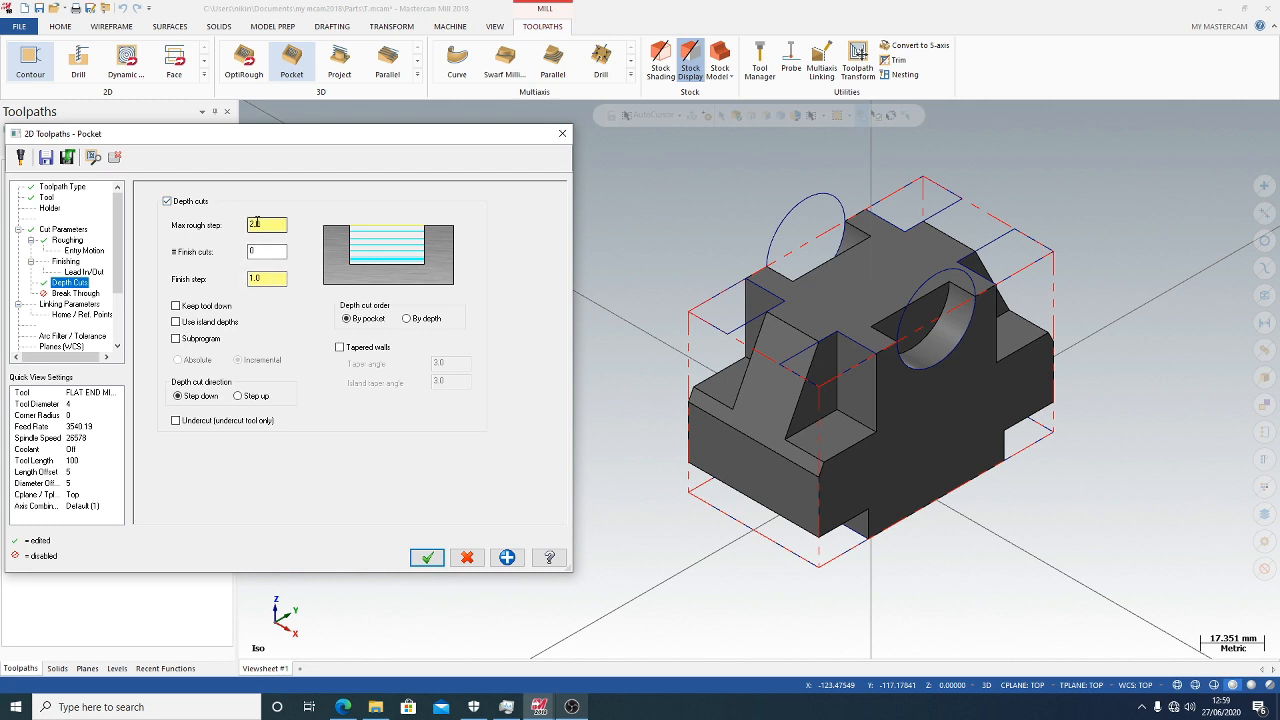
{"action": "key", "text": "Tab"}
{"action": "type", "text": "4"}
{"action": "left_click", "coordinate": [262, 279]}
Set the top of stock to 60 and the incremental depth to -26 from the top and bottom points of the corner cut's inner vertical edge
{"action": "left_click", "coordinate": [77, 293]}
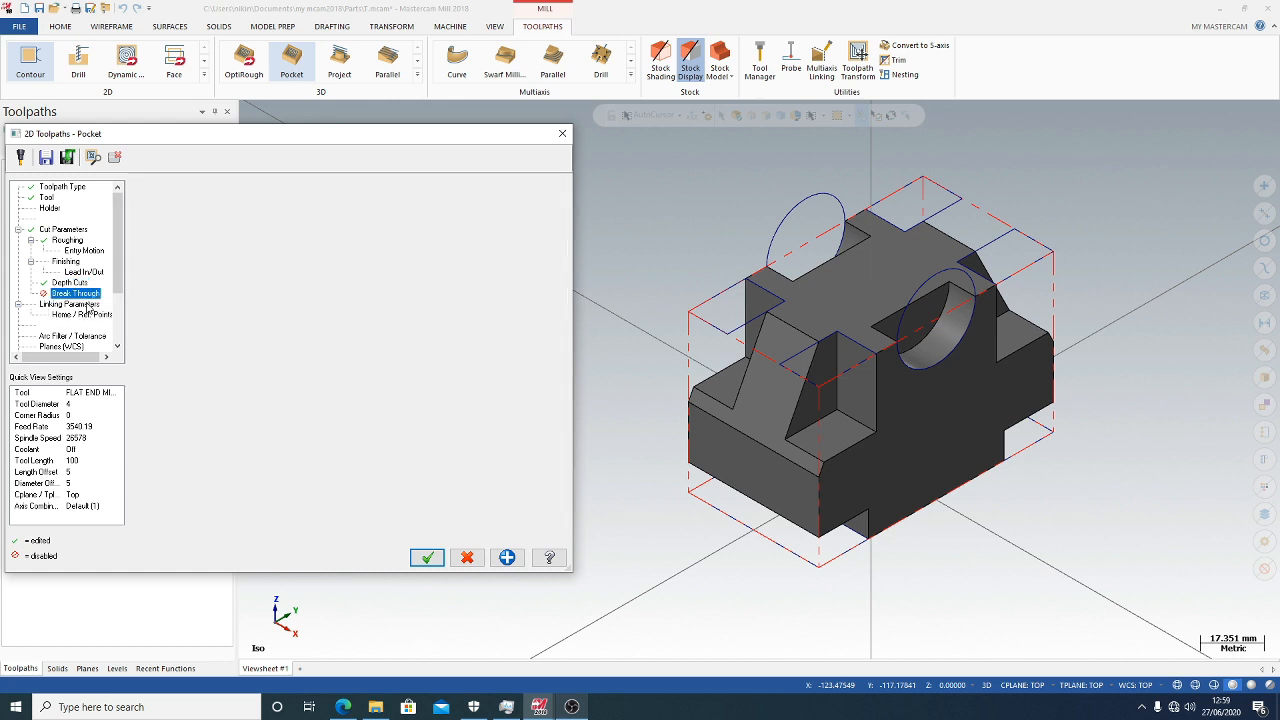
{"action": "left_click", "coordinate": [88, 305]}
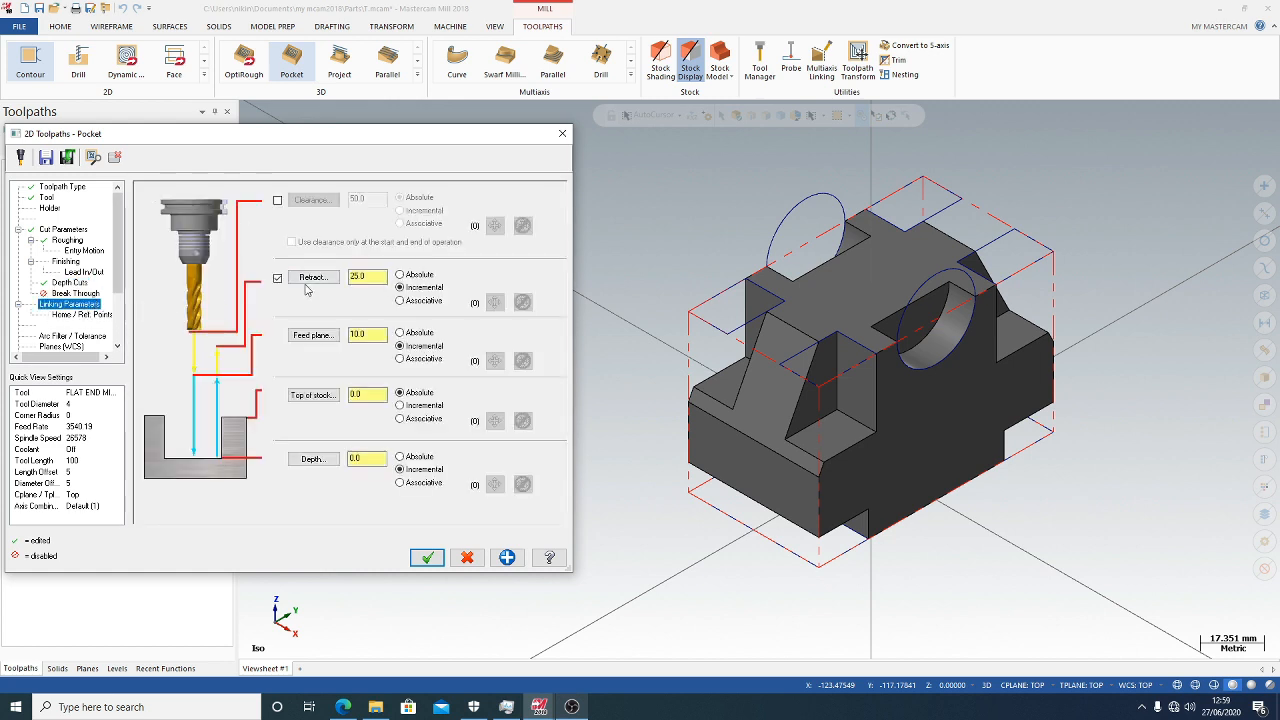
{"action": "left_click", "coordinate": [311, 395]}
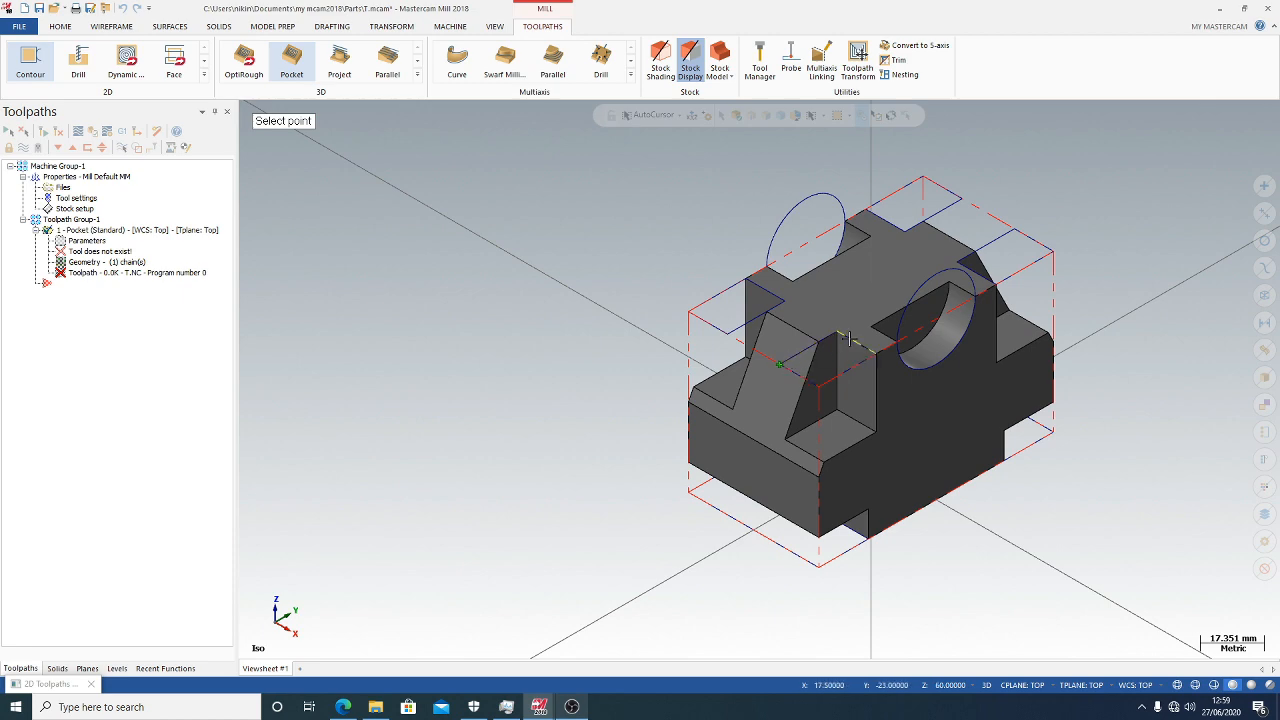
{"action": "left_click", "coordinate": [837, 333]}
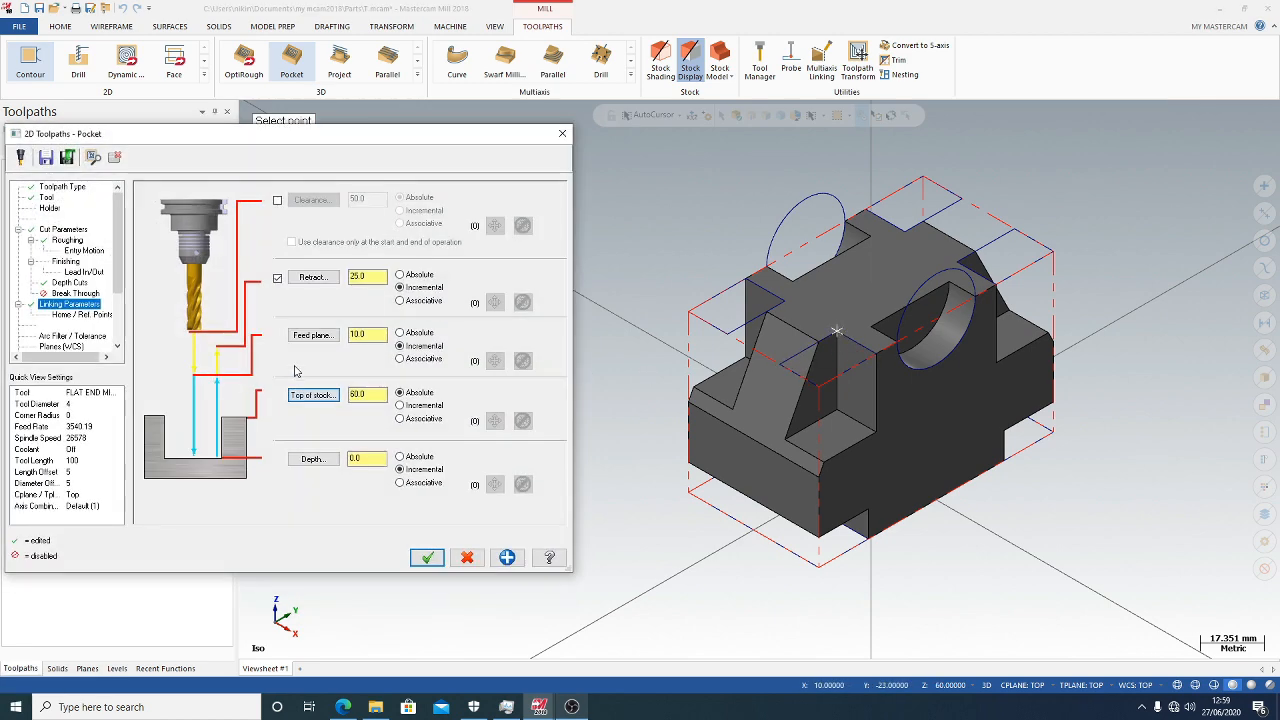
{"action": "left_click", "coordinate": [313, 459]}
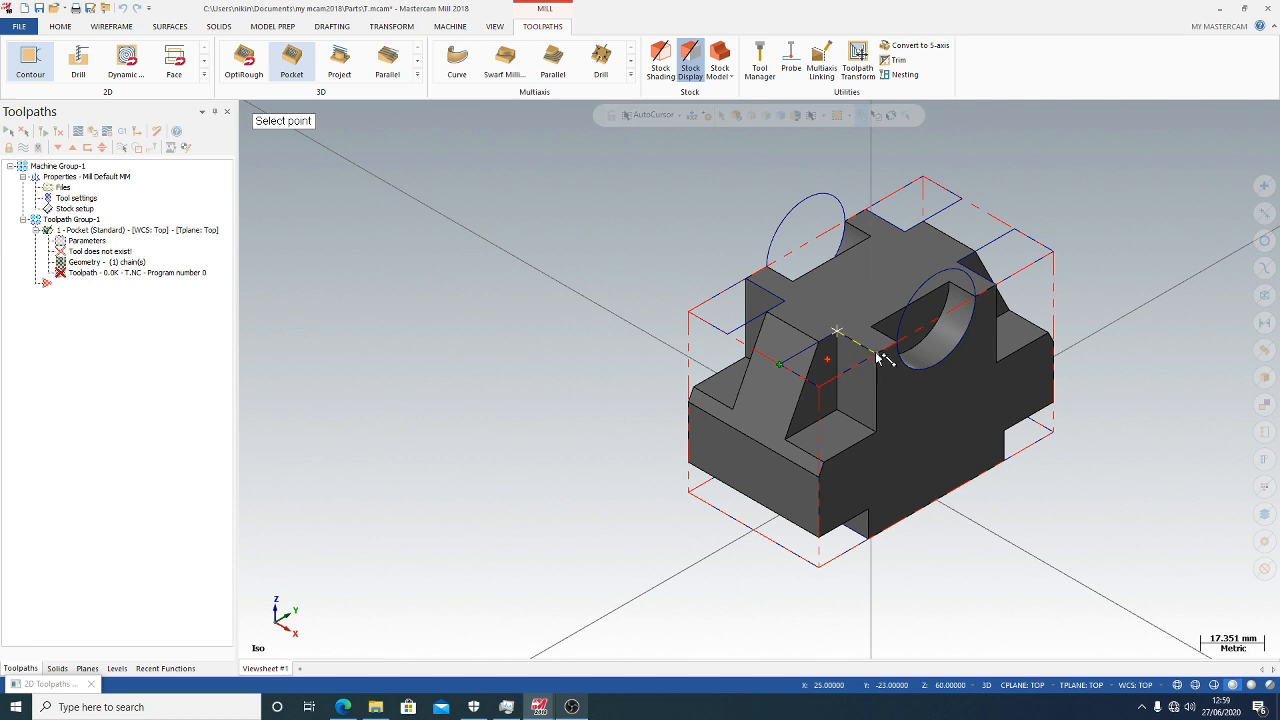
{"action": "left_click", "coordinate": [840, 411]}
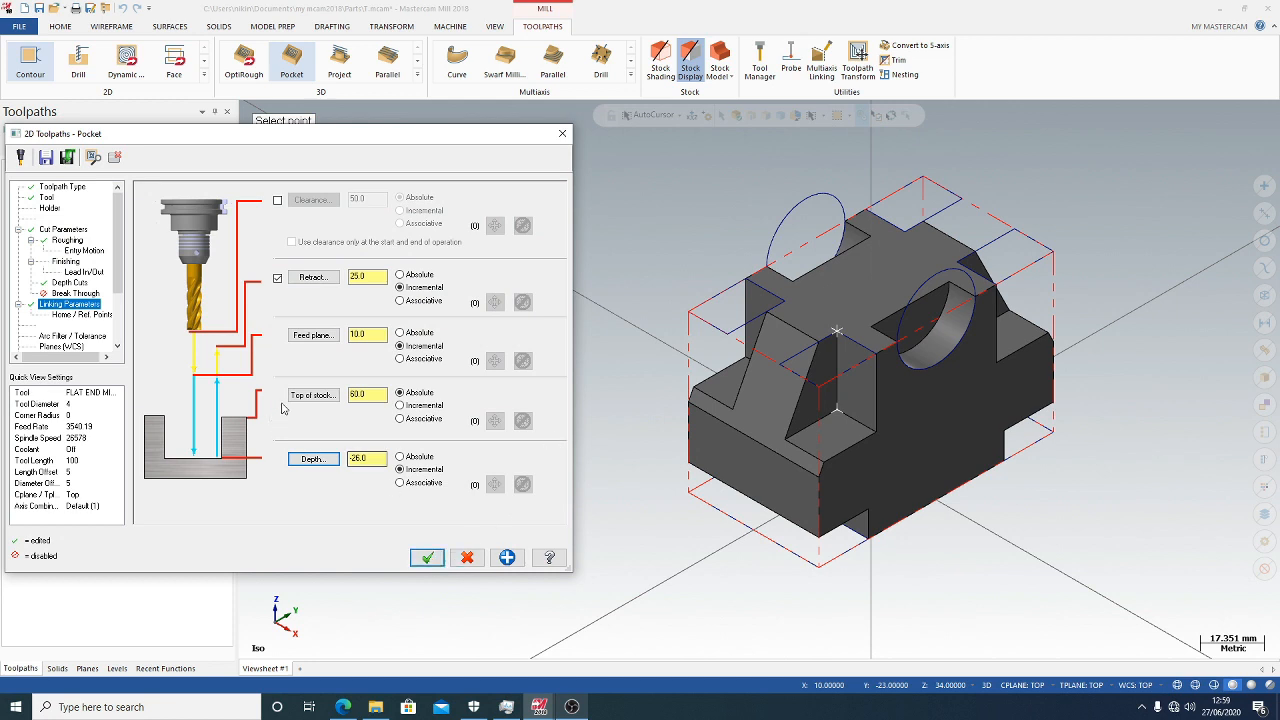
Check the coolant settings of the first corner's pocket operation and accept its parameters to generate the toolpath
{"action": "scroll", "coordinate": [45, 318], "scroll_direction": "down", "scroll_amount": 2}
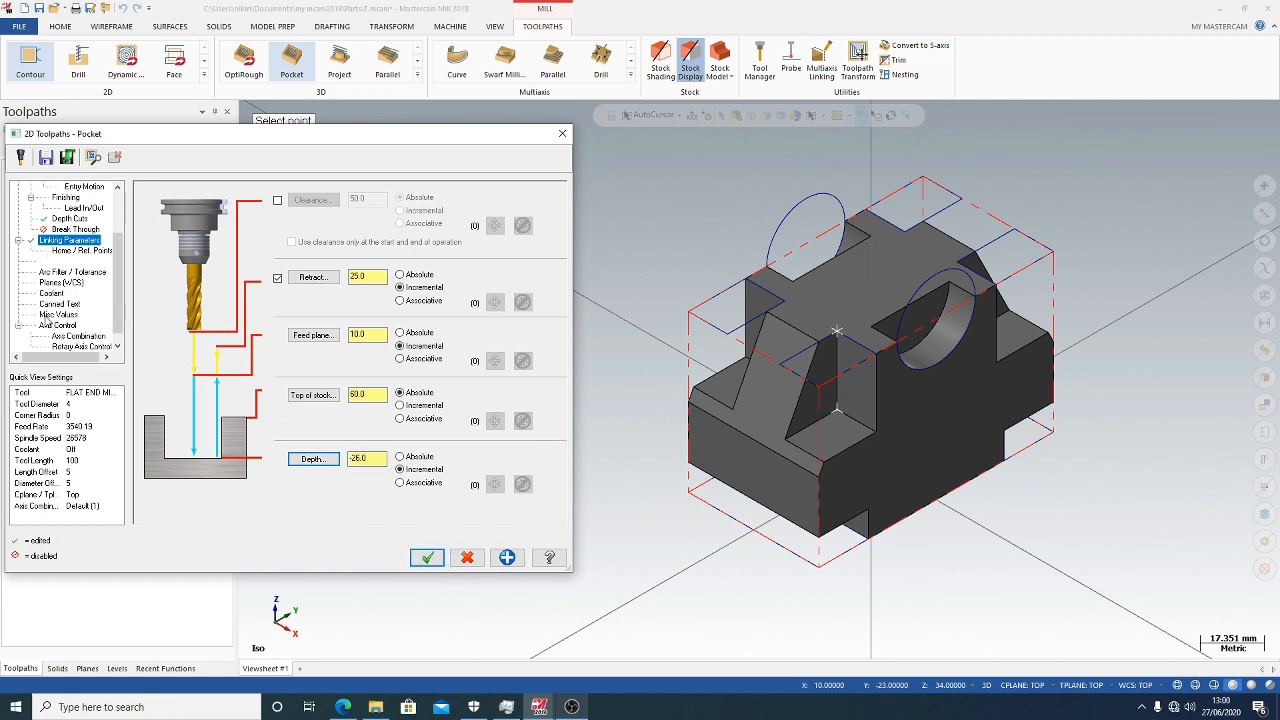
{"action": "left_click", "coordinate": [52, 293]}
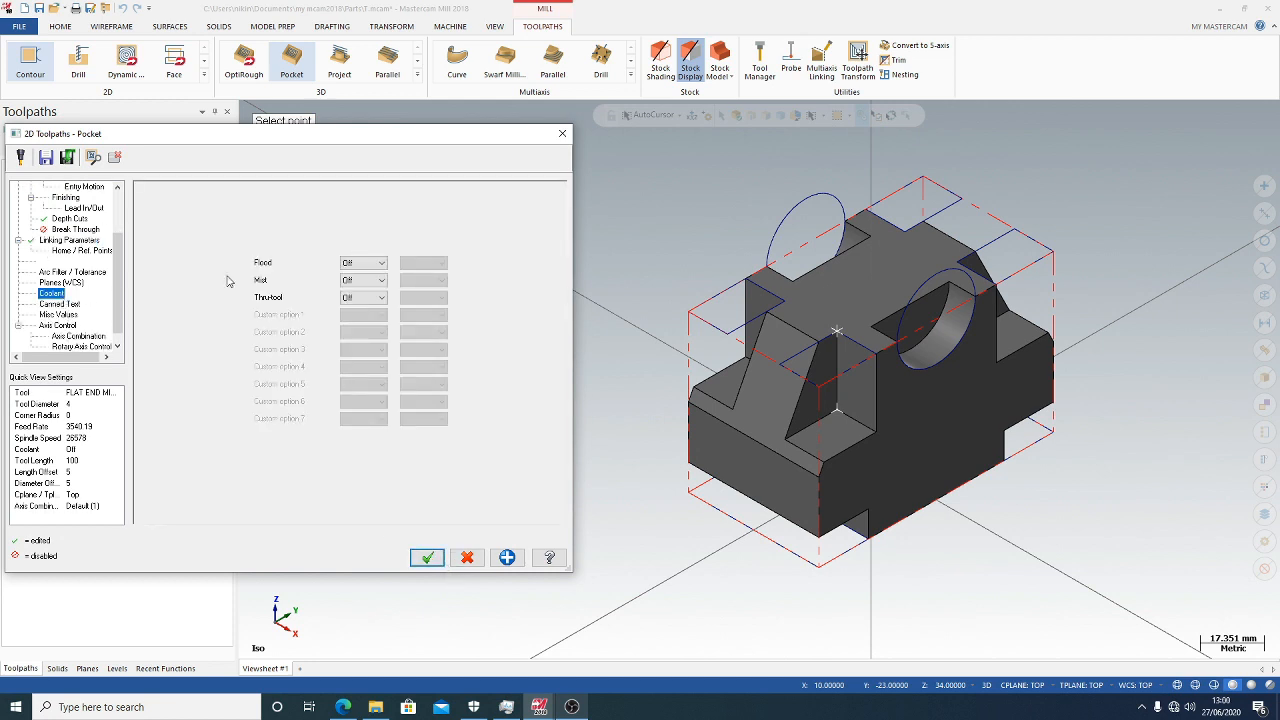
{"action": "left_click", "coordinate": [345, 265]}
{"action": "left_click", "coordinate": [430, 563]}
{"action": "left_click", "coordinate": [426, 557]}
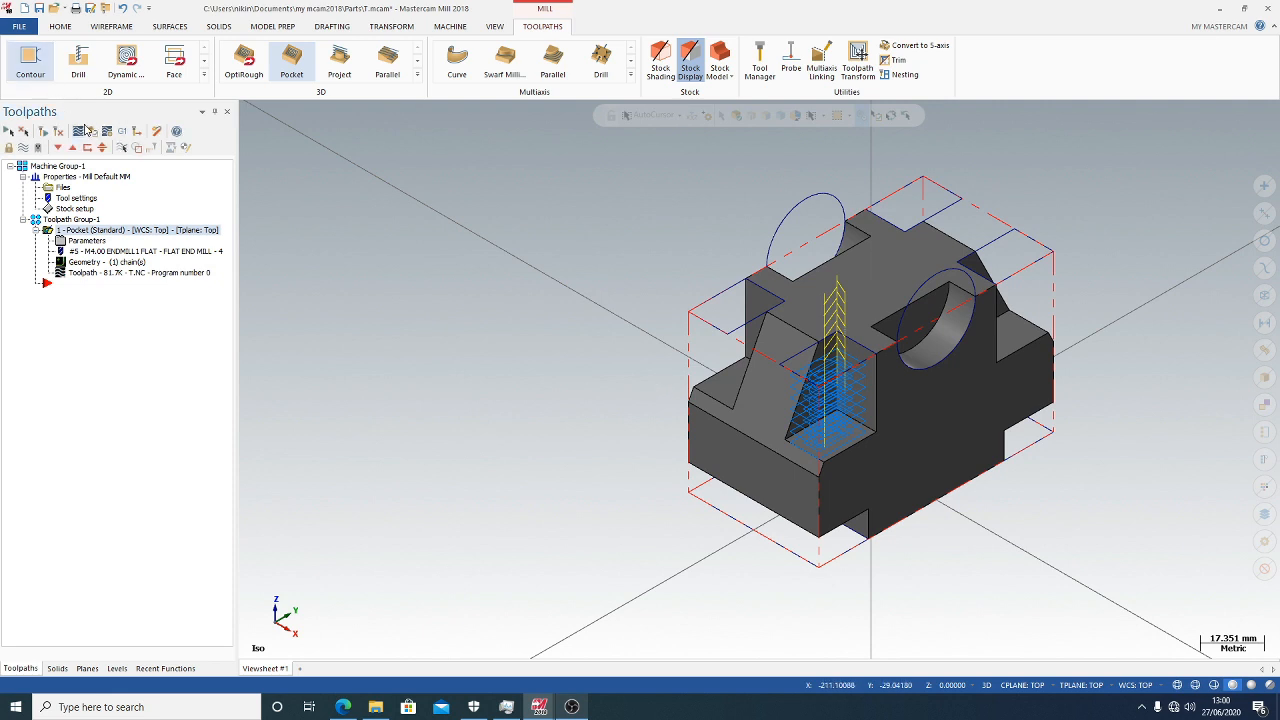
Verify the first corner's pocket toolpath on the stock in the simulator, running it through and closing the simulator
{"action": "left_click", "coordinate": [125, 151]}
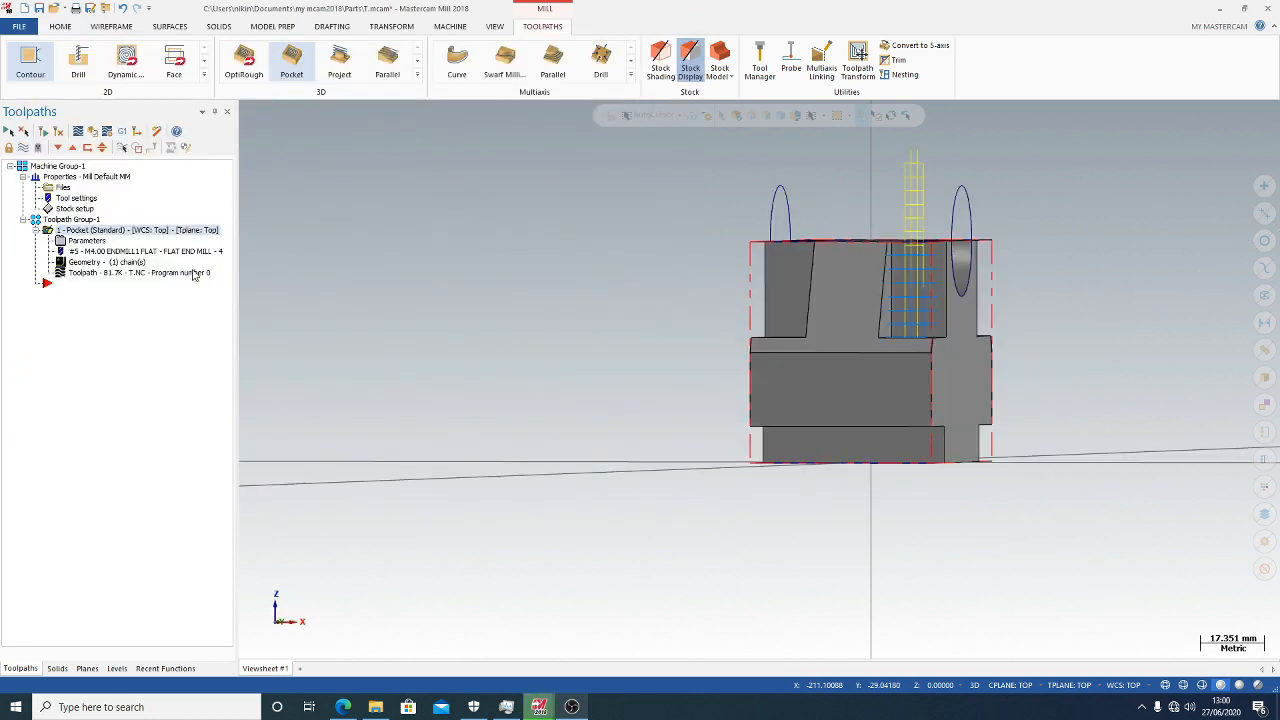
{"action": "left_click", "coordinate": [287, 474]}
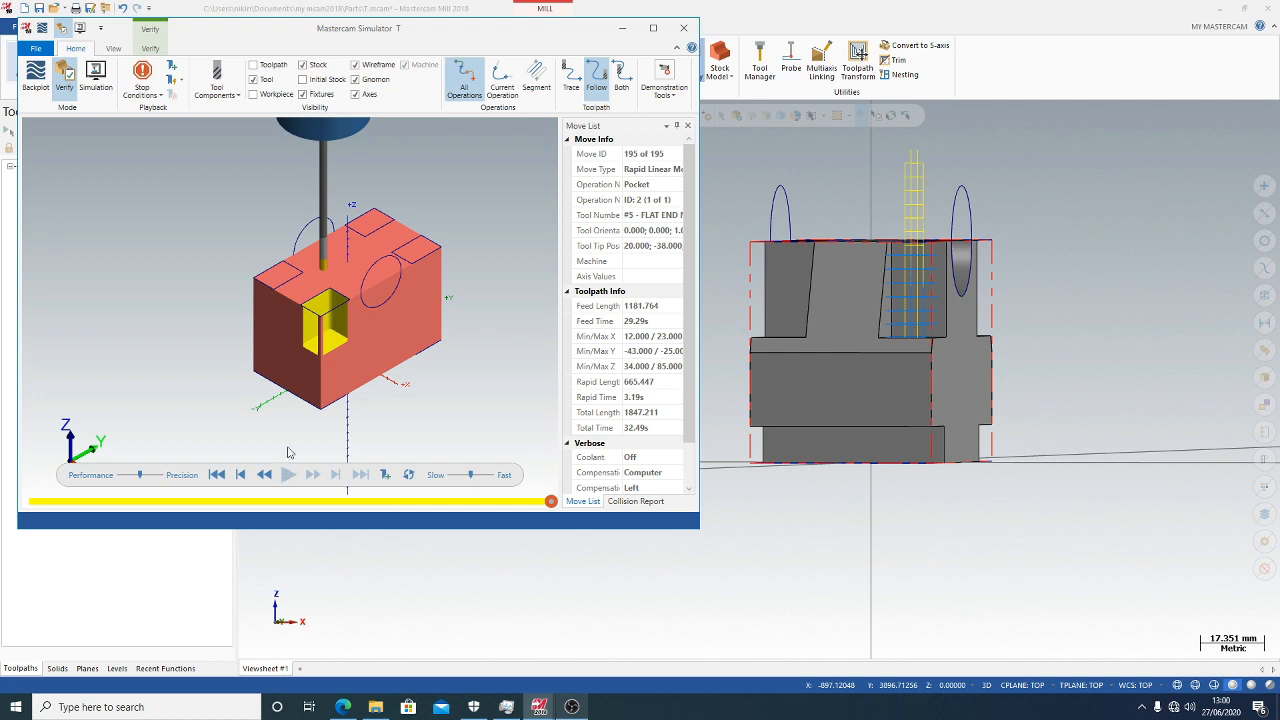
{"action": "left_click", "coordinate": [681, 30]}
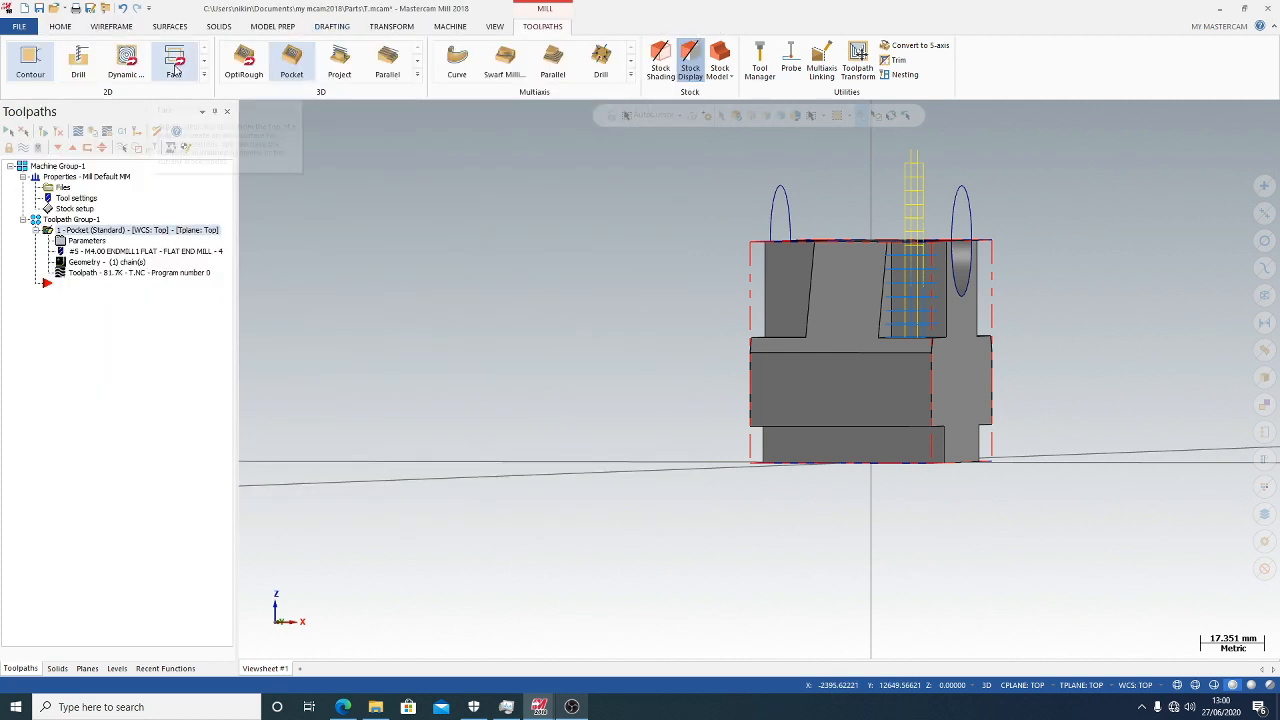
Create a toolpath on the outline of the corner cut at the -X, -Y corner and set its type to Pocket
{"action": "left_click", "coordinate": [30, 62]}
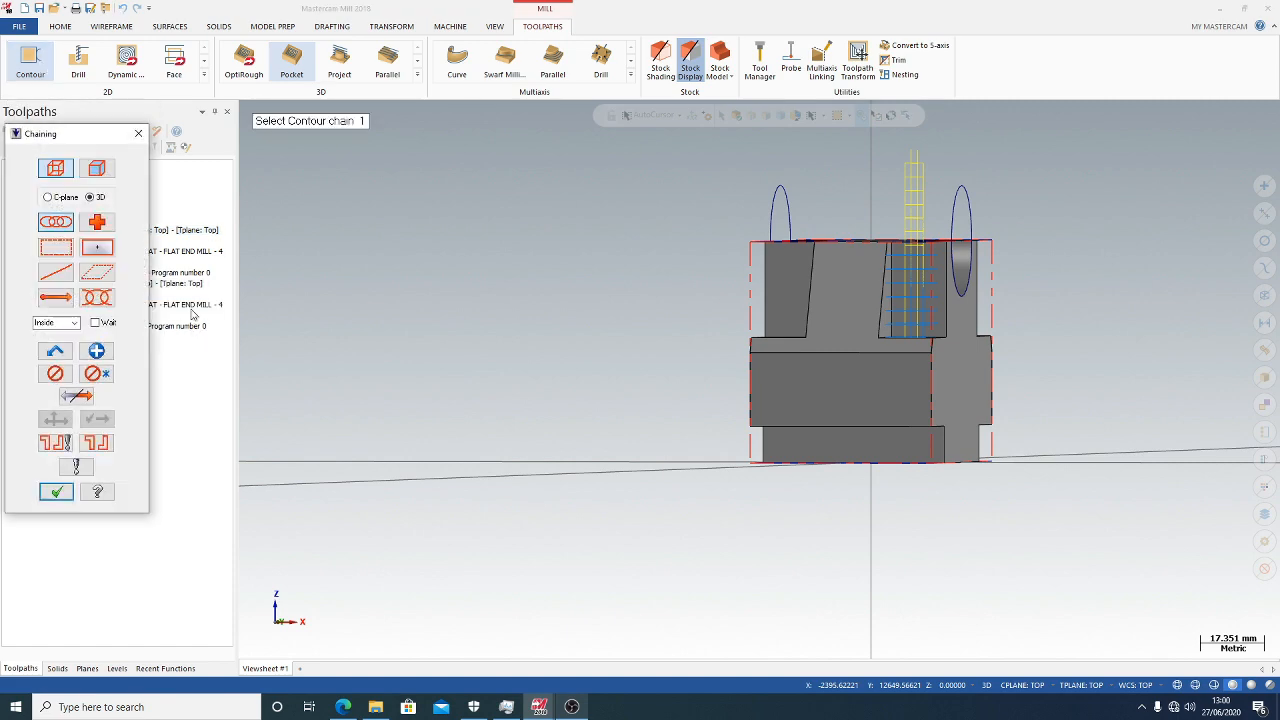
{"action": "scroll", "coordinate": [705, 348], "scroll_direction": "down", "scroll_amount": 1}
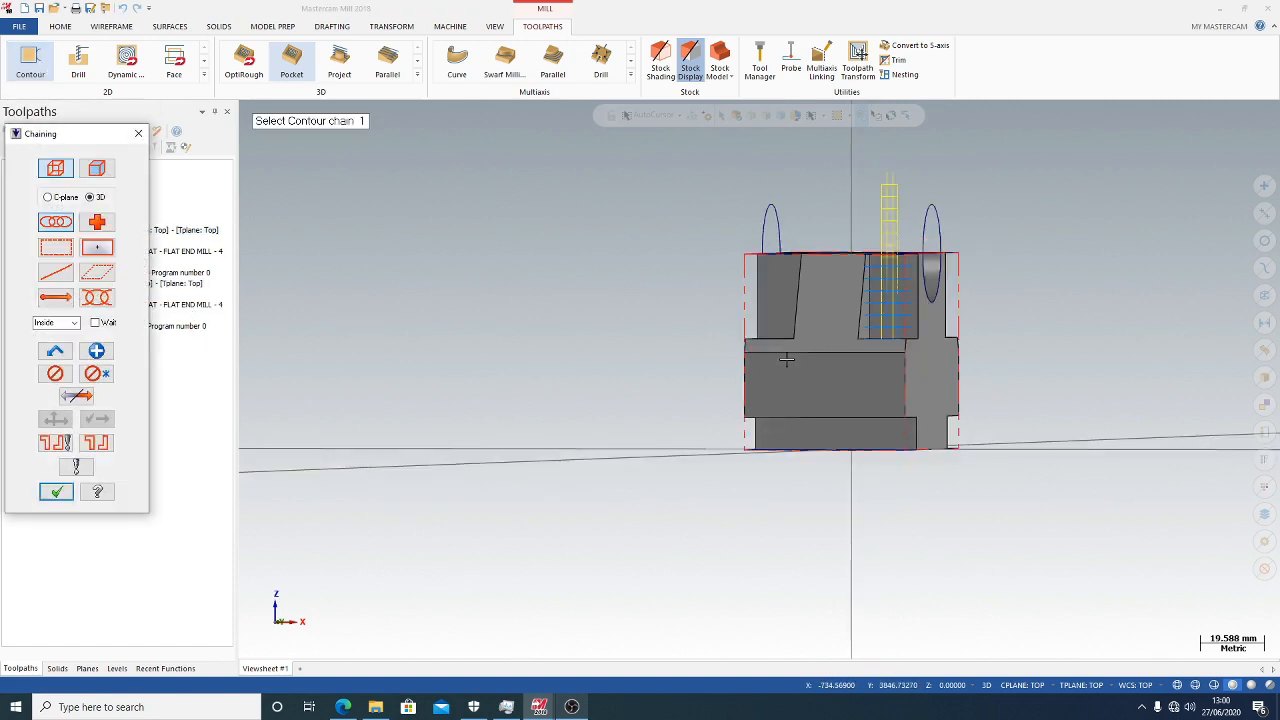
{"action": "middle_click_drag", "start_coordinate": [704, 340], "coordinate": [685, 400]}
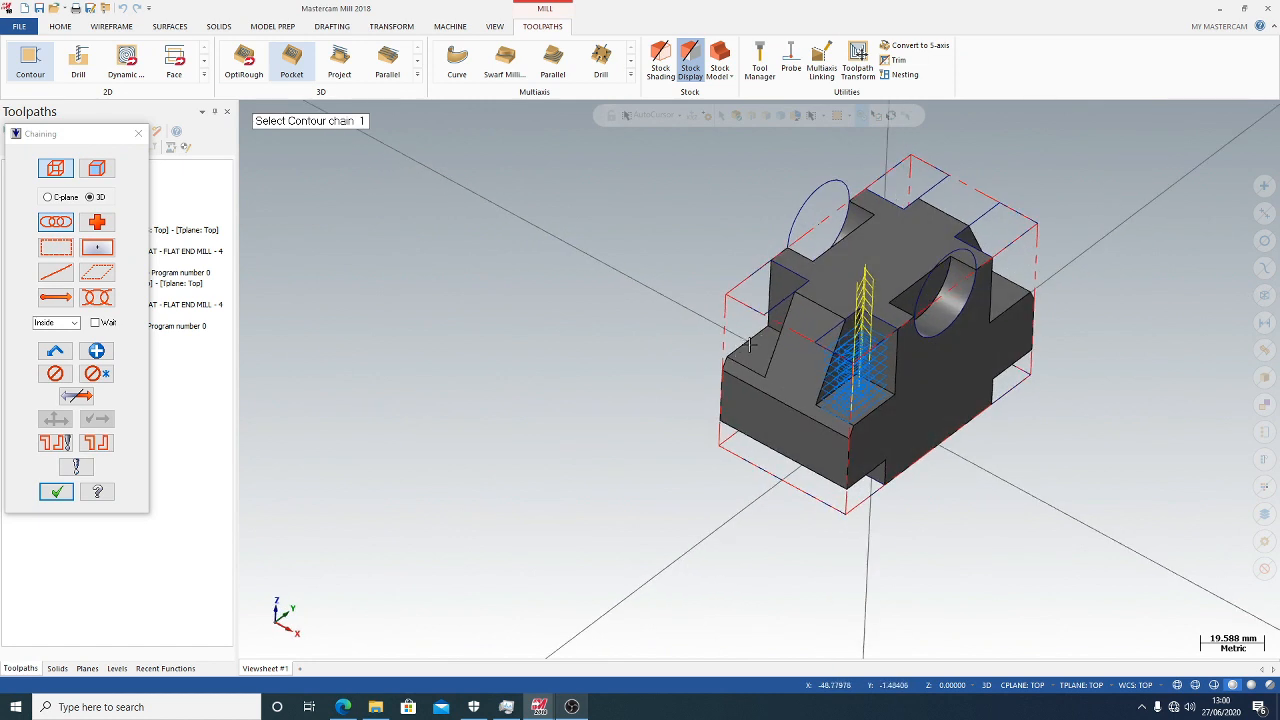
{"action": "left_click", "coordinate": [749, 274]}
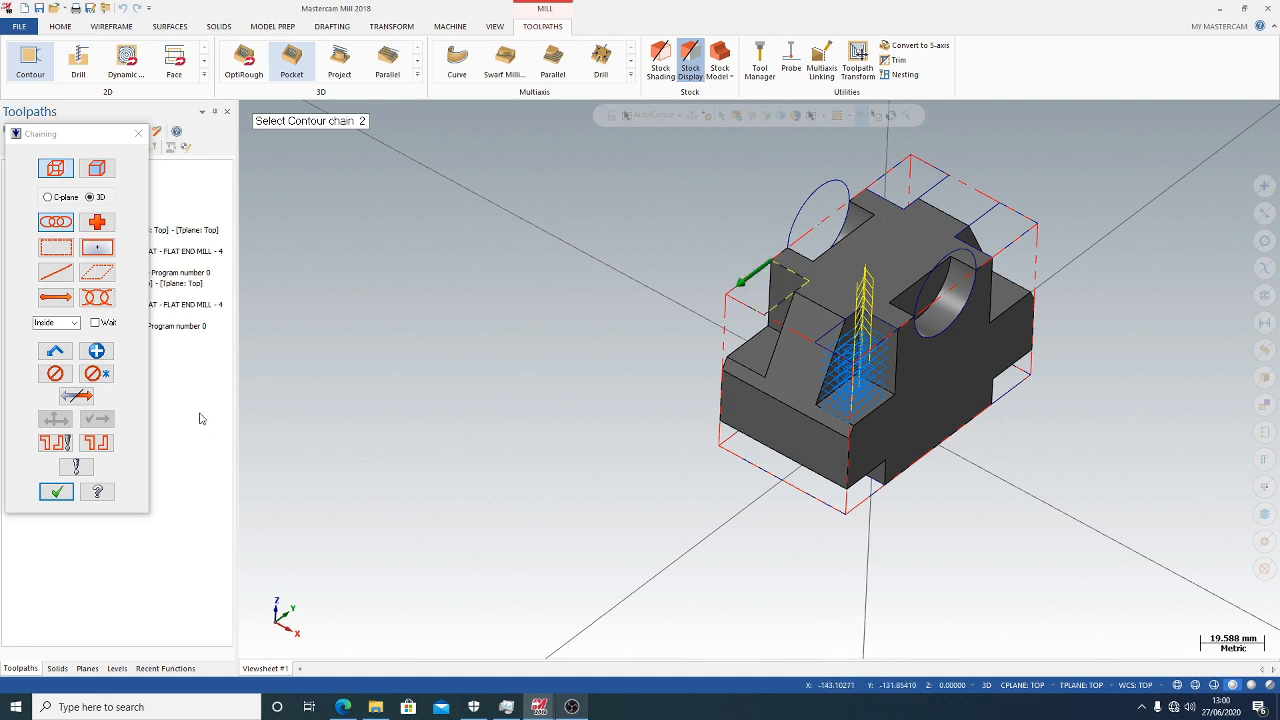
{"action": "left_click", "coordinate": [56, 493]}
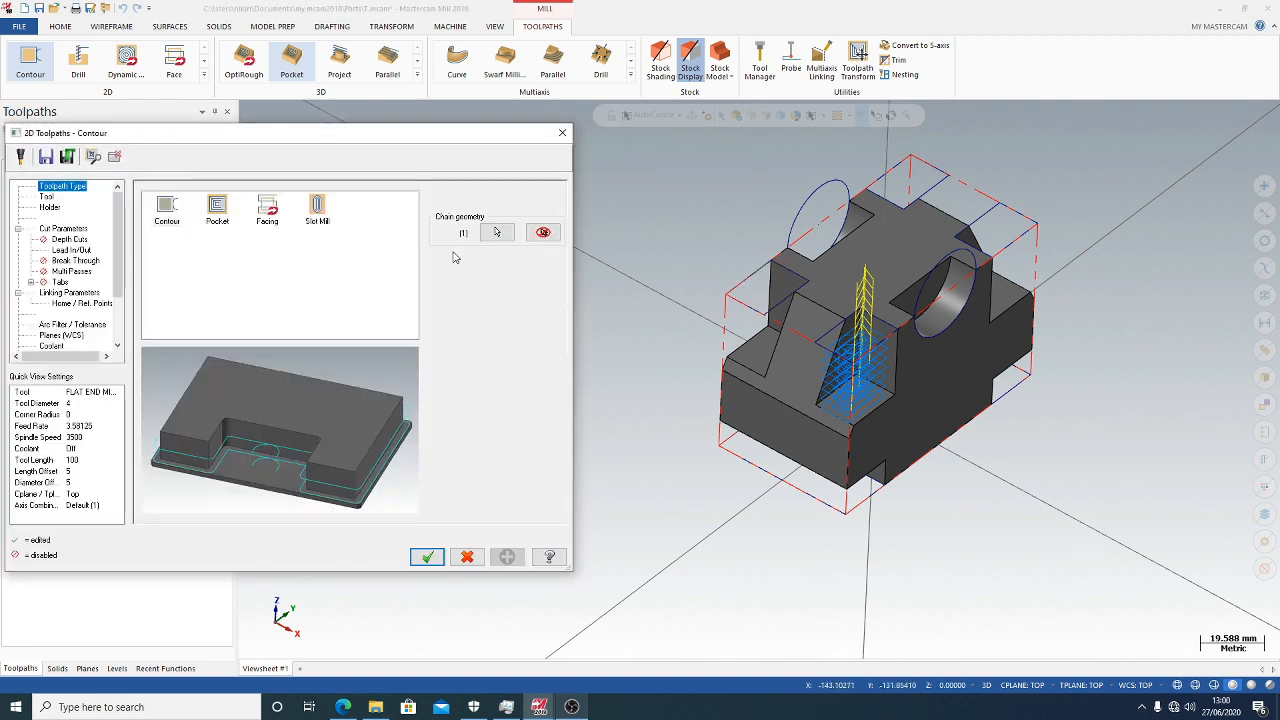
{"action": "left_click", "coordinate": [218, 219]}
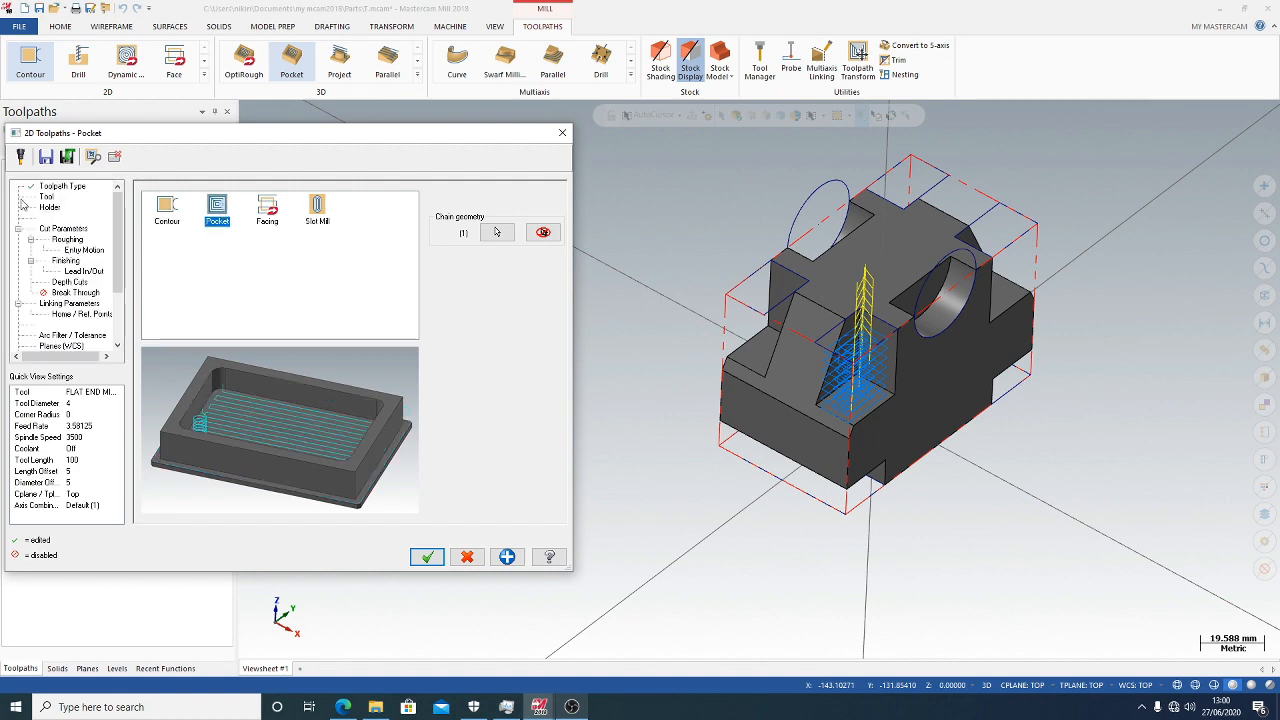
Confirm the 4 mm flat end mill for the second pocket, updating the assembly and all operations that use it
{"action": "left_click", "coordinate": [46, 197]}
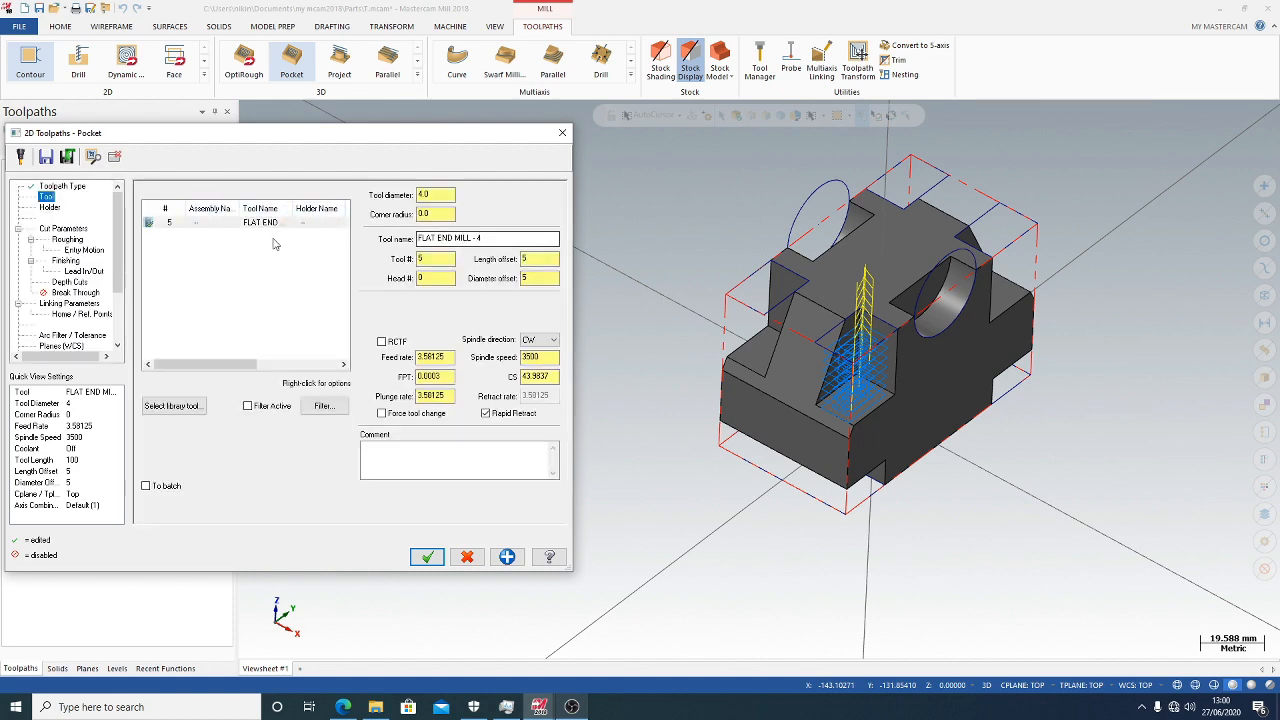
{"action": "double_click", "coordinate": [268, 224]}
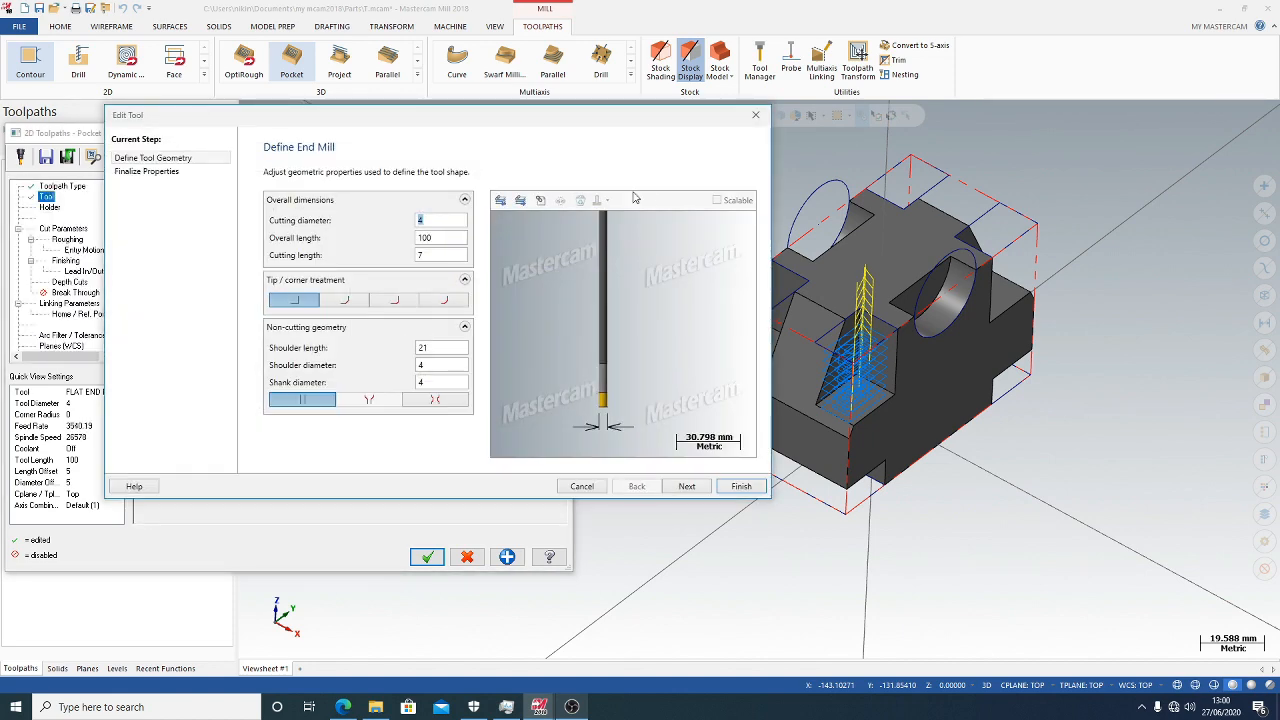
{"action": "left_click", "coordinate": [741, 486]}
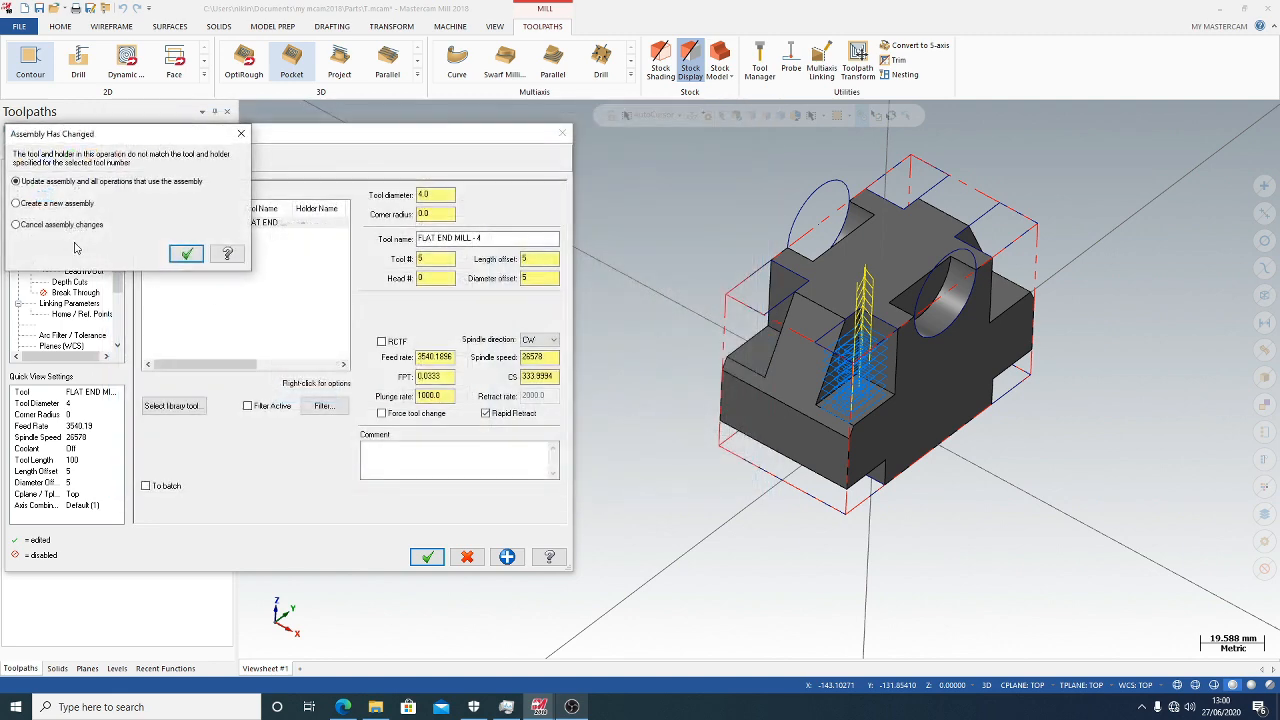
{"action": "left_click", "coordinate": [194, 256]}
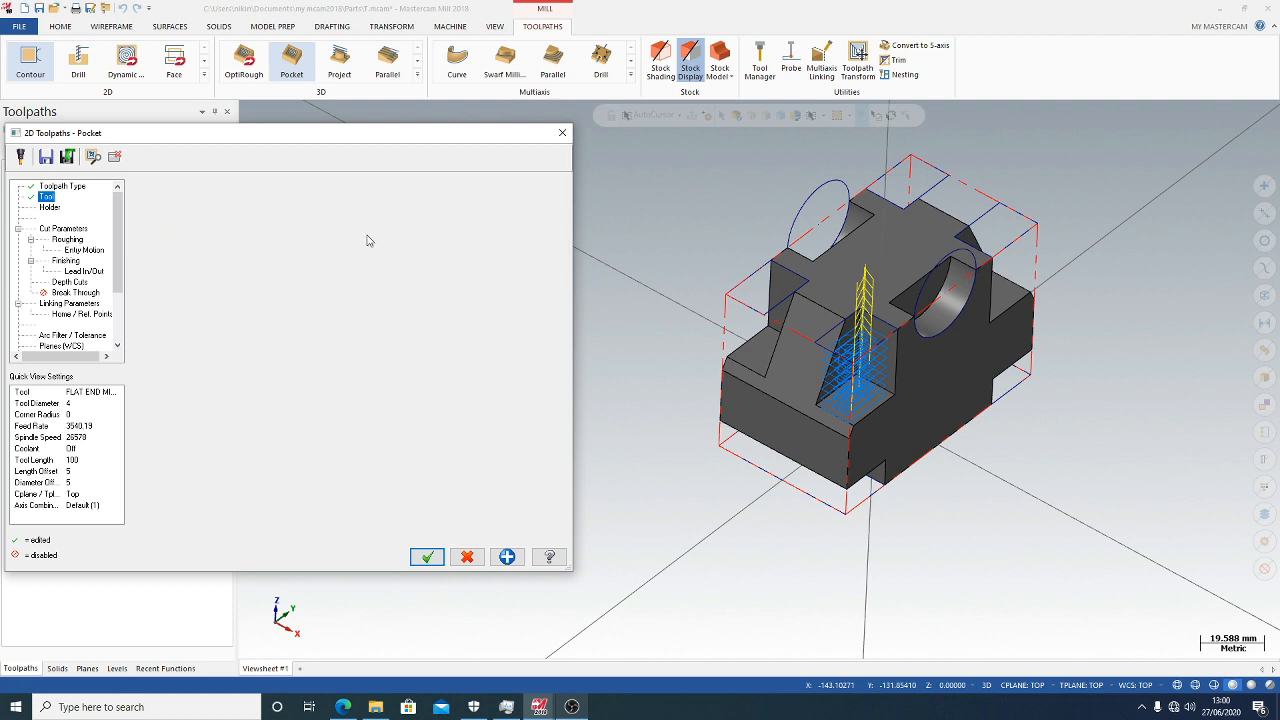
Check the second pocket's cut parameters and Parallel Spiral roughing, and generate its toolpath
{"action": "left_click", "coordinate": [76, 231]}
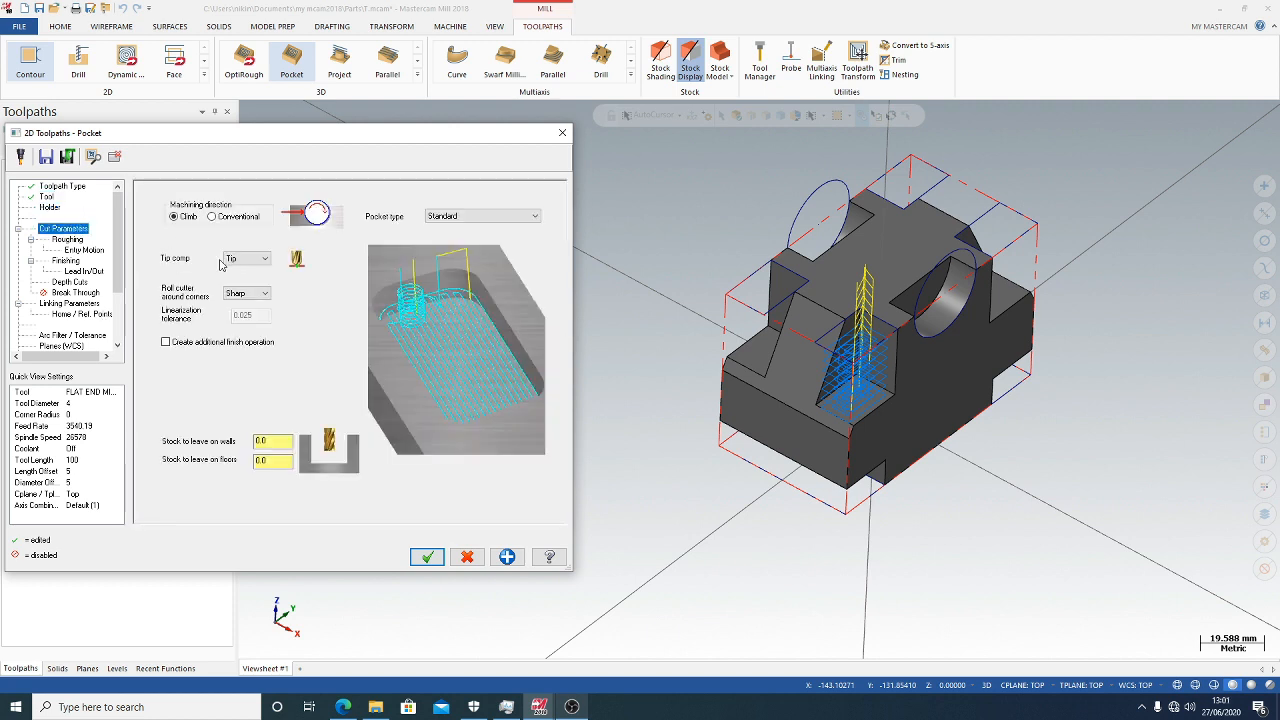
{"action": "left_click", "coordinate": [68, 240]}
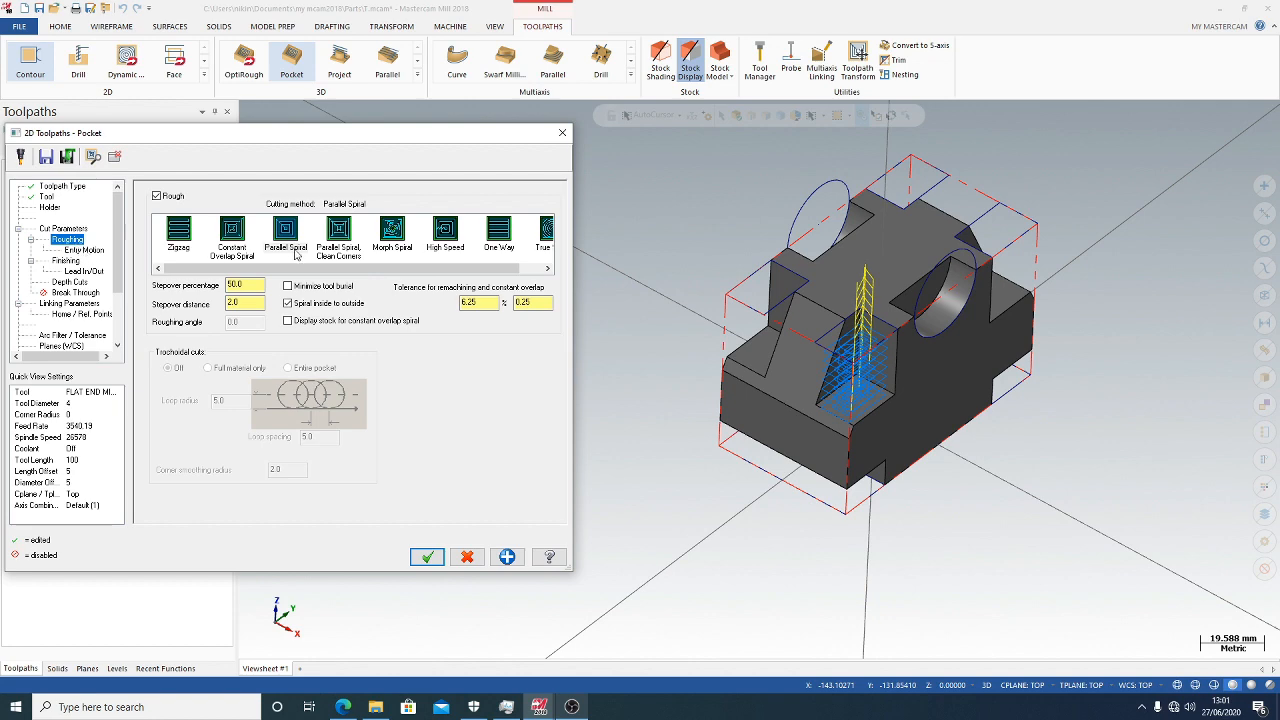
{"action": "left_click", "coordinate": [427, 557]}
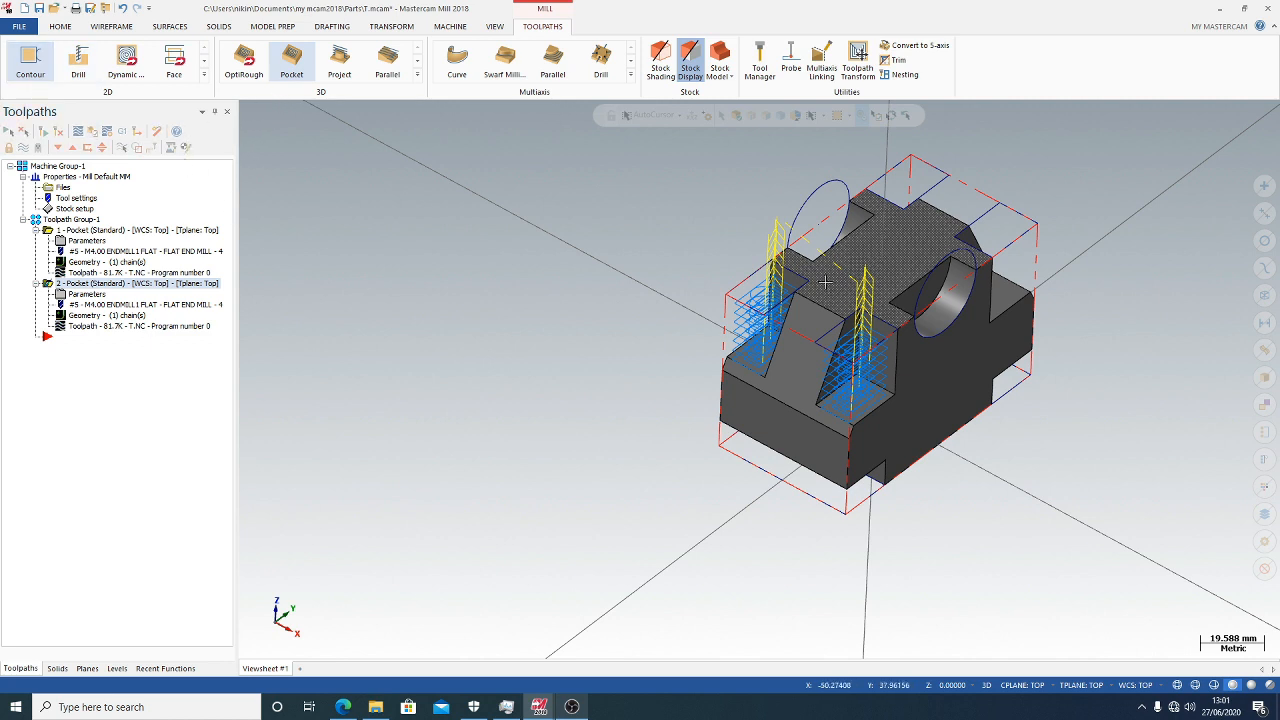
Start a contour toolpath on the outline of the corner cut at the -X, +Y corner
{"action": "left_click", "coordinate": [30, 64]}
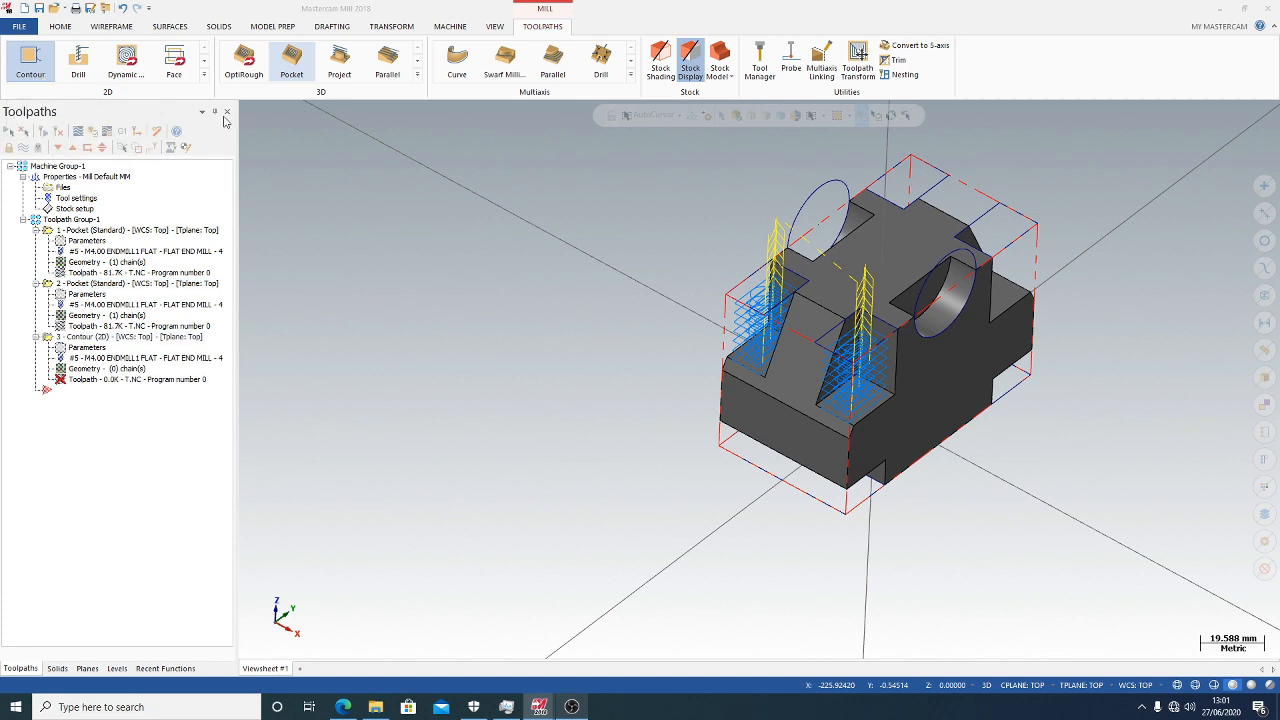
{"action": "left_click", "coordinate": [889, 164]}
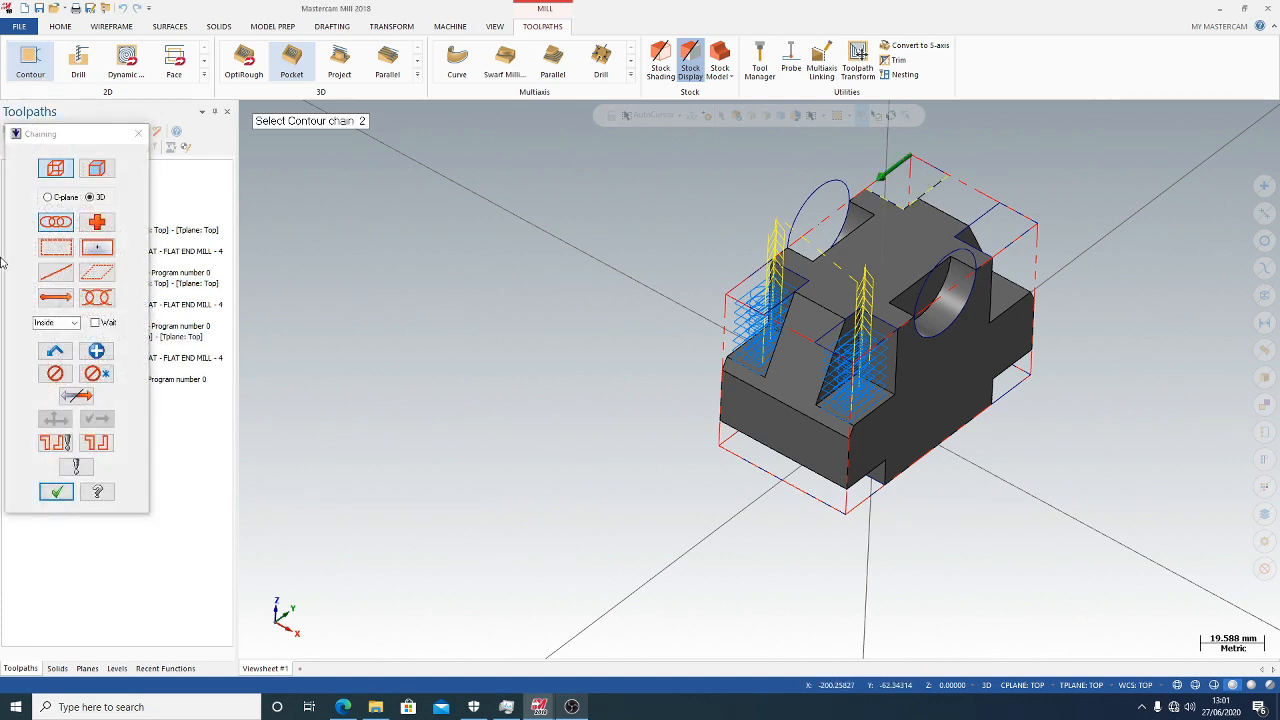
{"action": "left_click", "coordinate": [56, 491]}
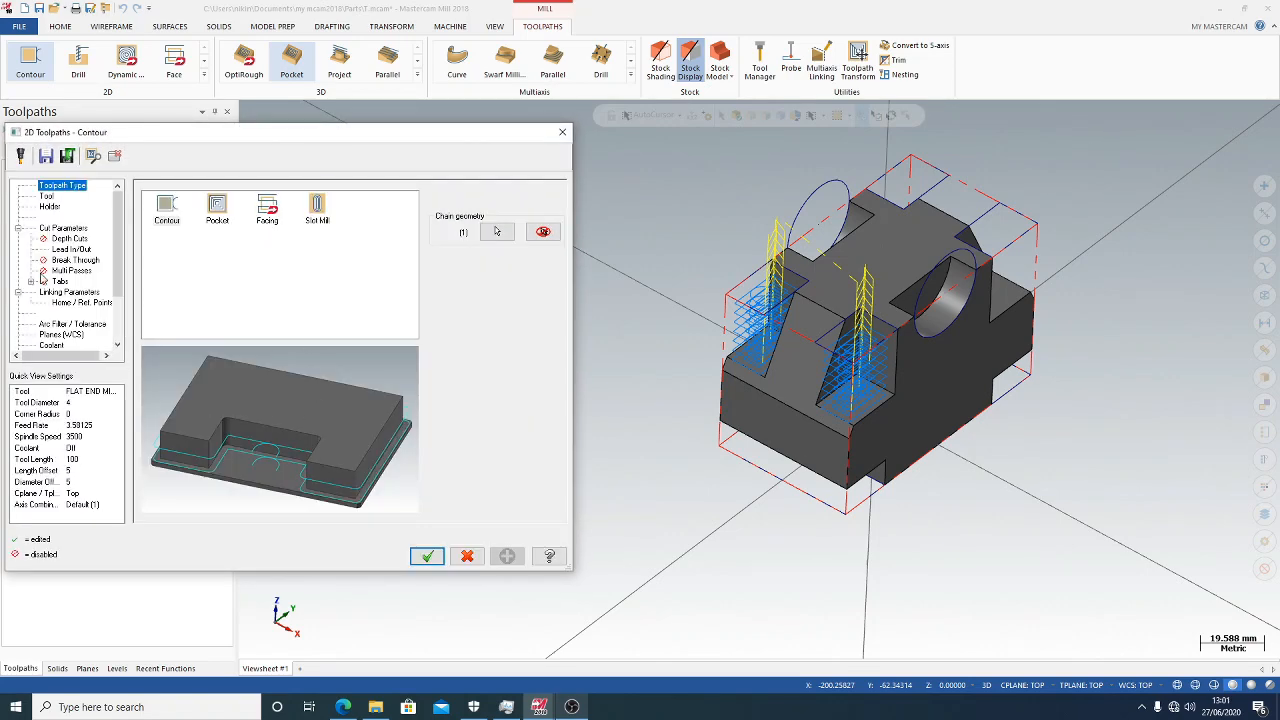
Confirm the 4 mm flat end mill for the third corner's toolpath, updating the assembly and all operations that use it
{"action": "left_click", "coordinate": [47, 196]}
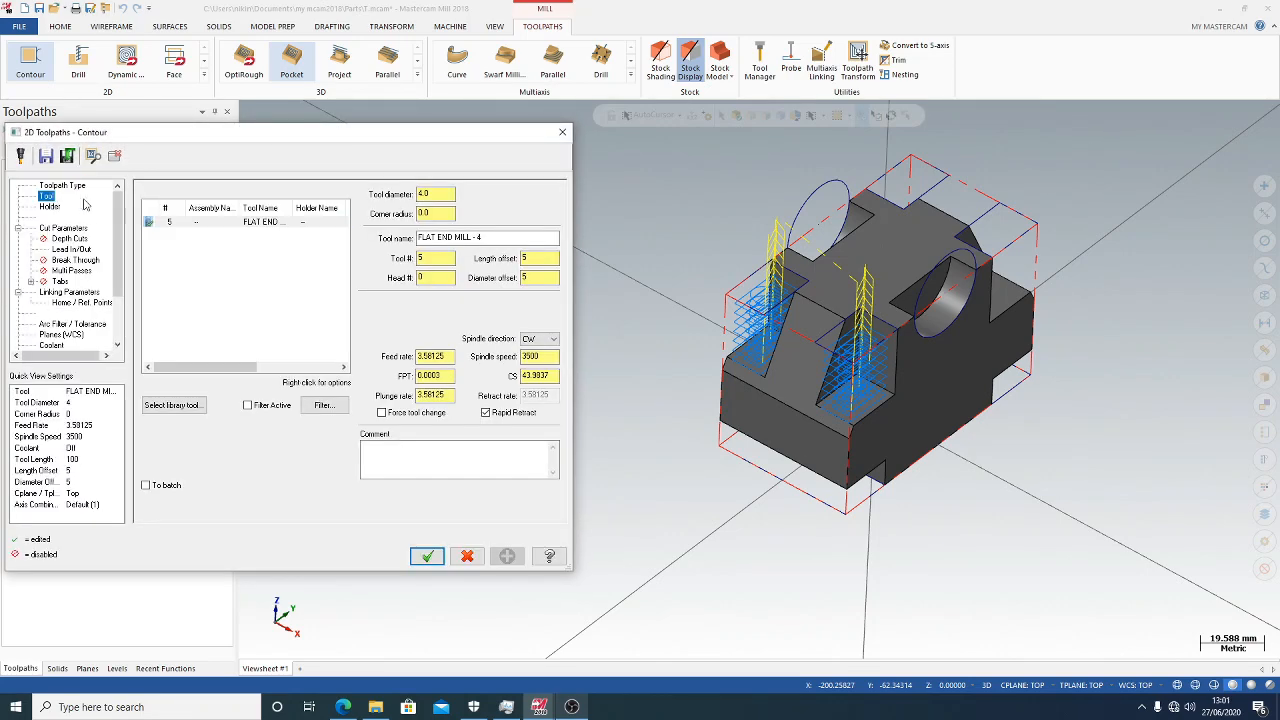
{"action": "double_click", "coordinate": [247, 223]}
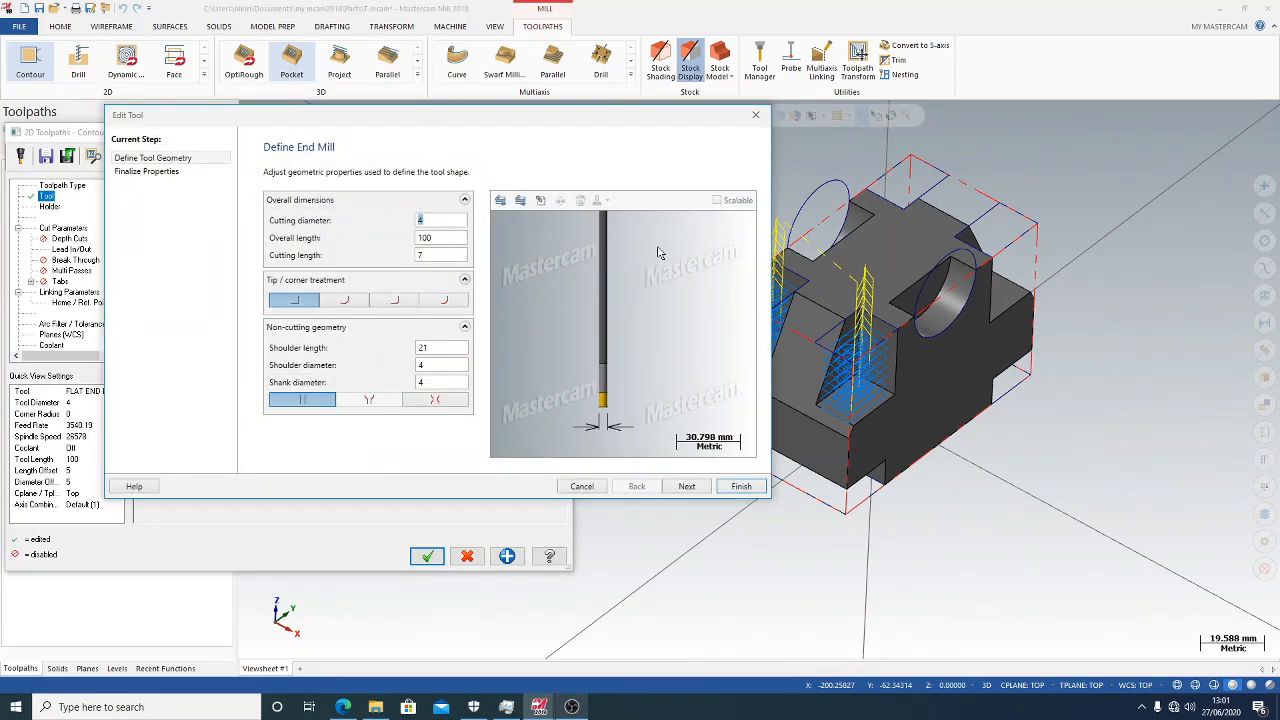
{"action": "left_click", "coordinate": [741, 486]}
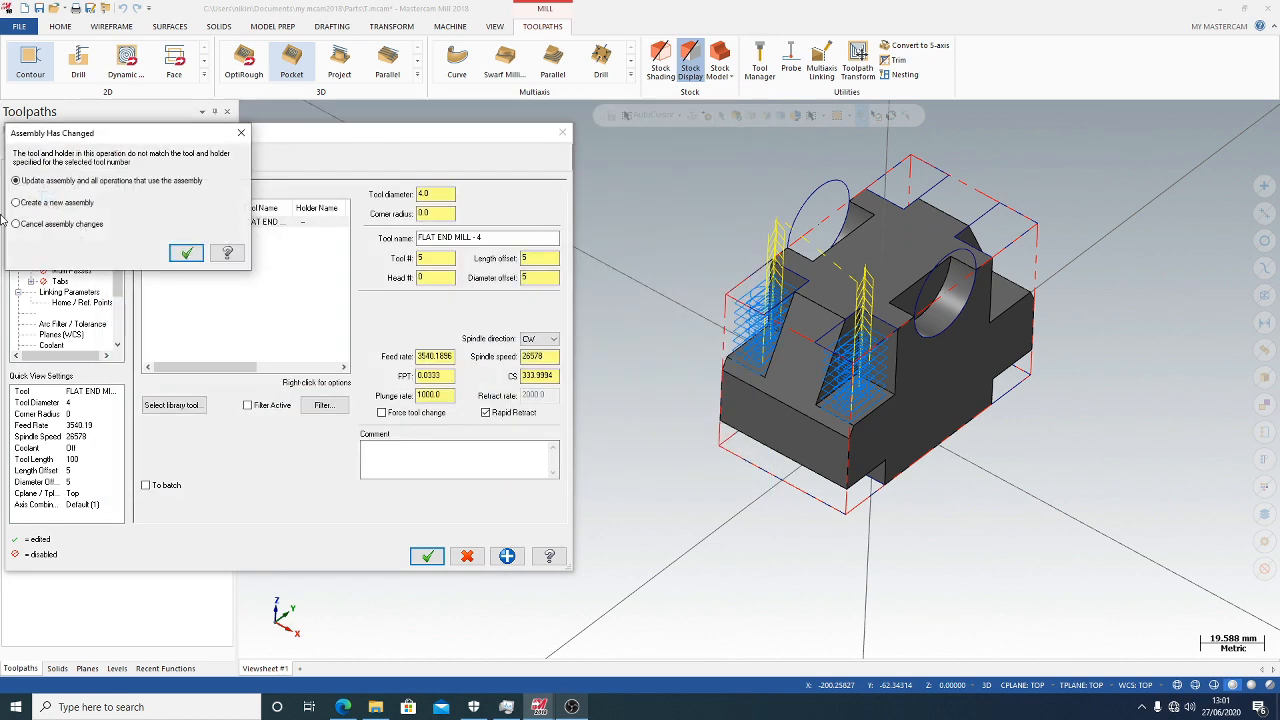
{"action": "left_click", "coordinate": [187, 252]}
{"action": "left_click", "coordinate": [70, 230]}
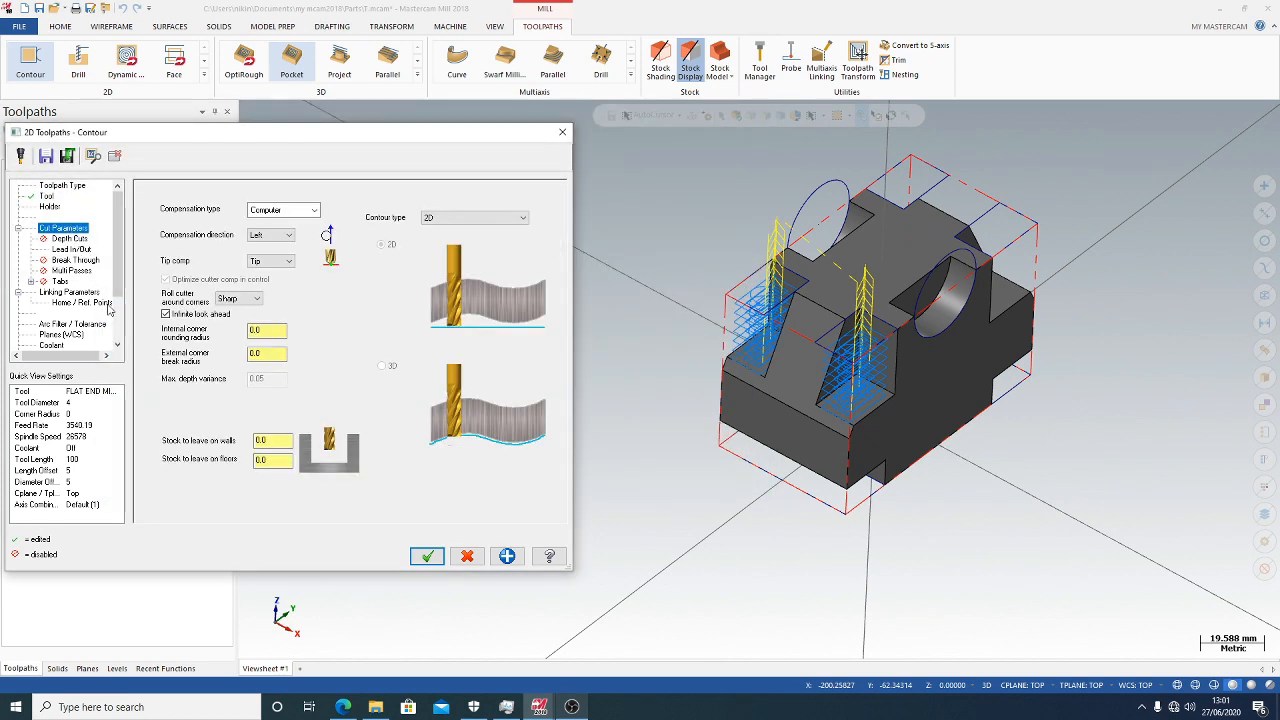
{"action": "left_click", "coordinate": [70, 239]}
{"action": "left_click", "coordinate": [188, 227]}
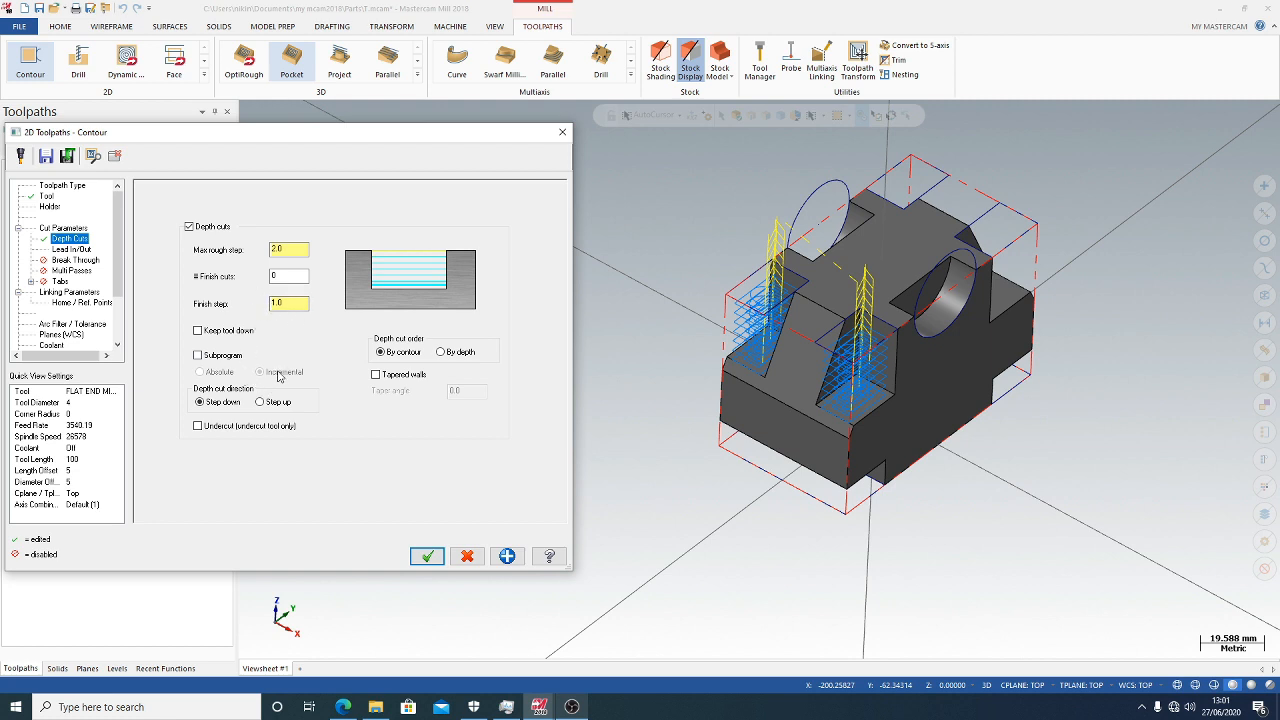
{"action": "left_click", "coordinate": [68, 271]}
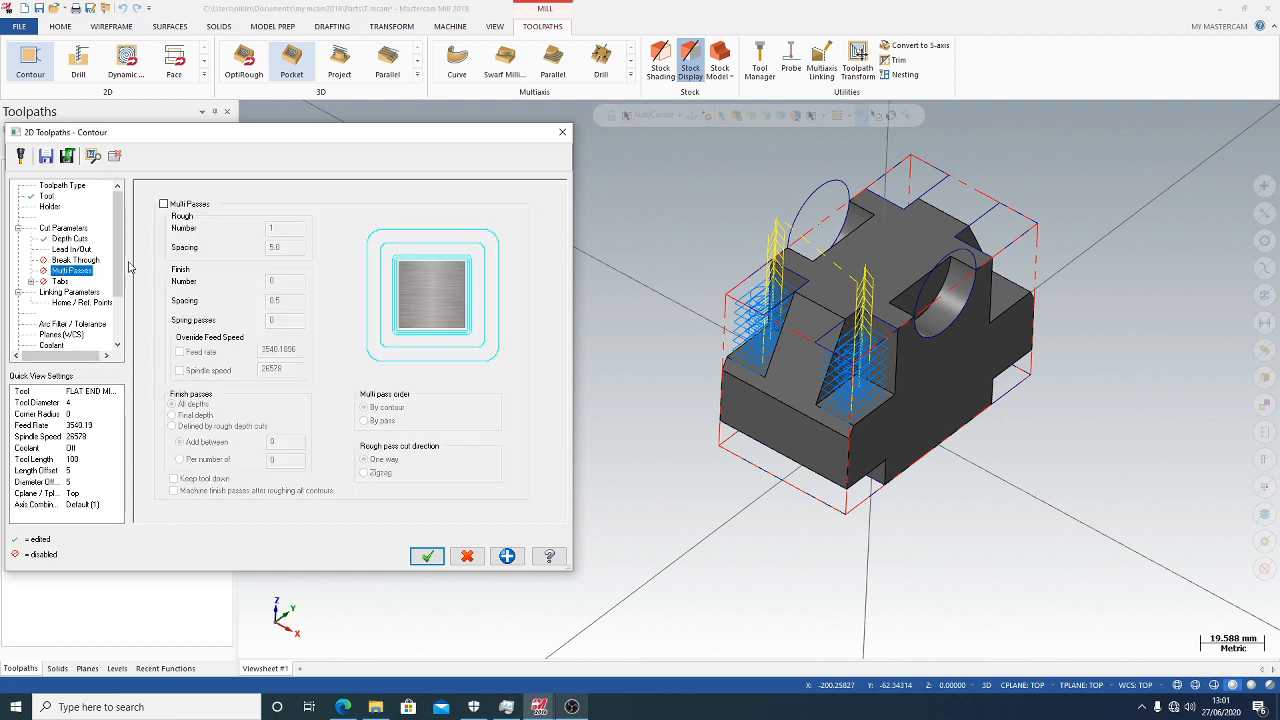
{"action": "left_click", "coordinate": [172, 206]}
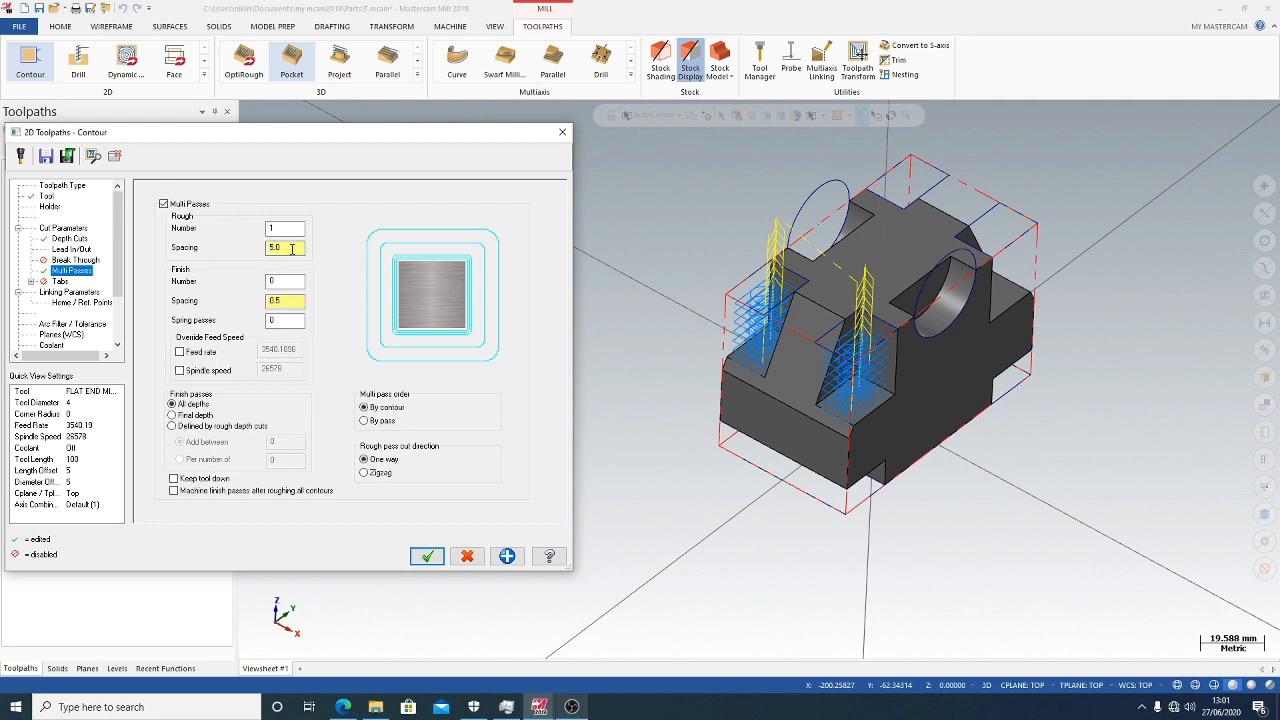
Change the third corner's toolpath type to Pocket and generate the toolpath
{"action": "left_click", "coordinate": [46, 197]}
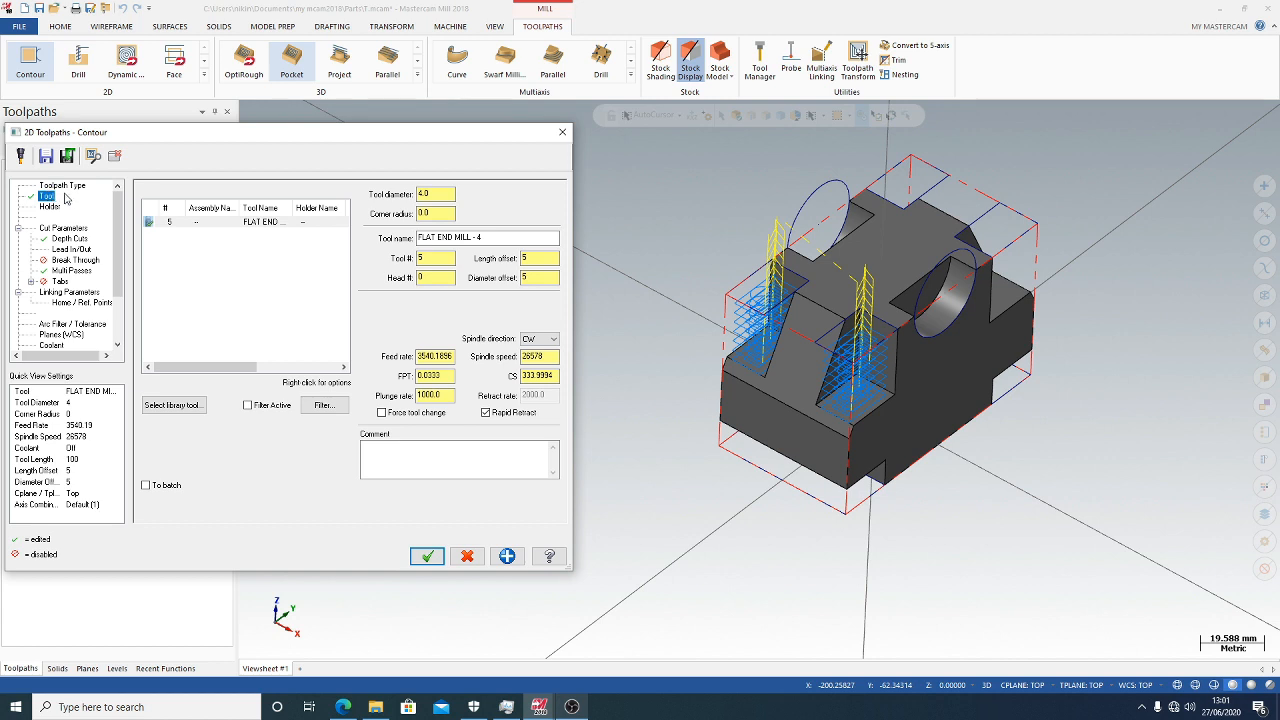
{"action": "left_click", "coordinate": [62, 186]}
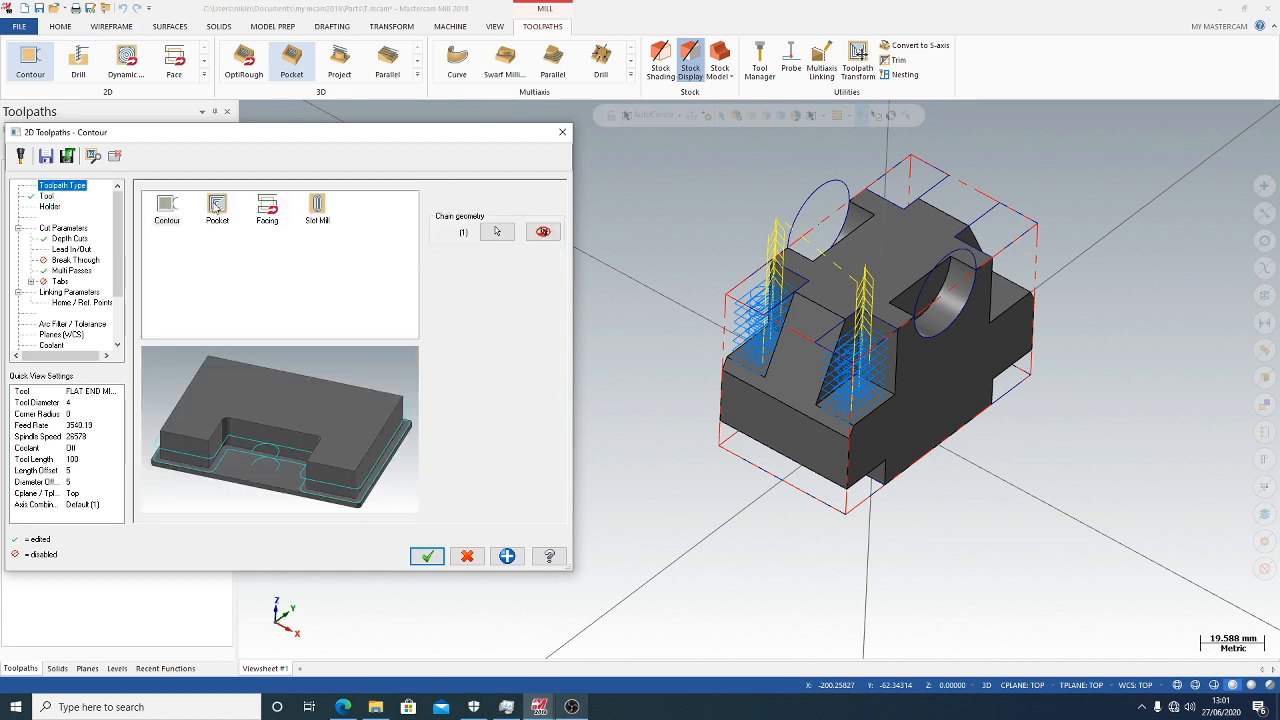
{"action": "left_click", "coordinate": [217, 207]}
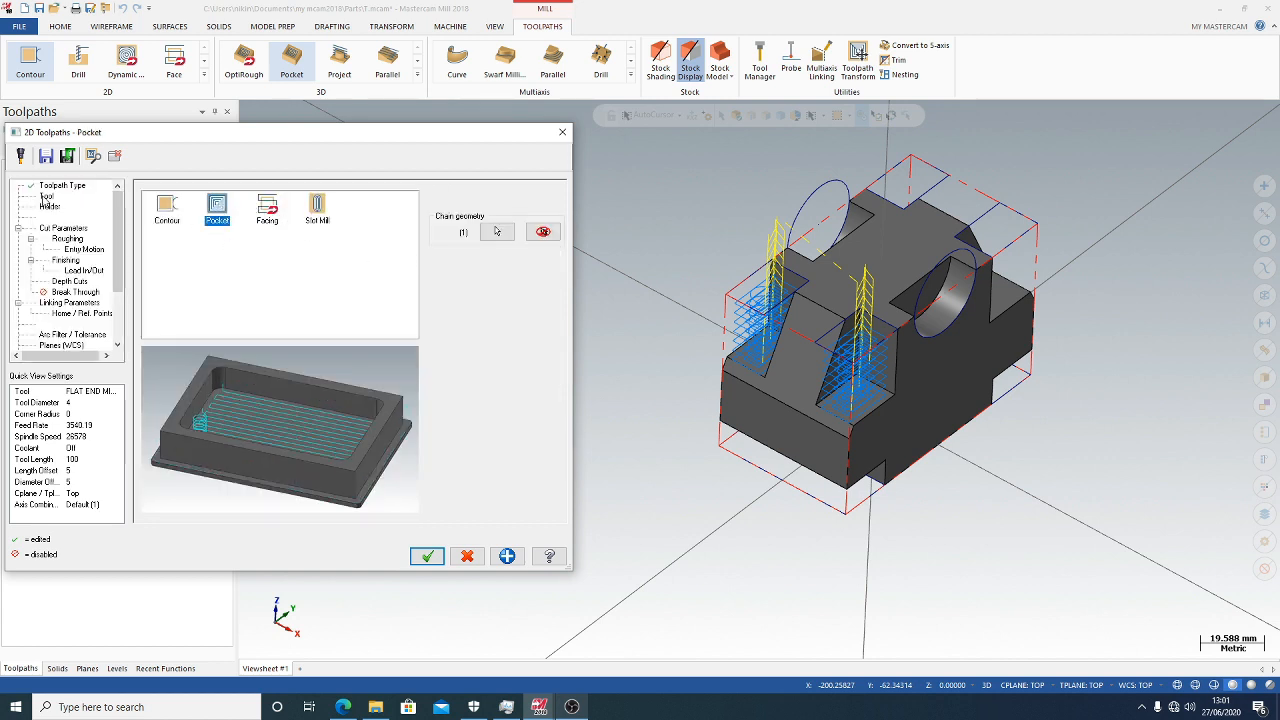
{"action": "left_click", "coordinate": [424, 559]}
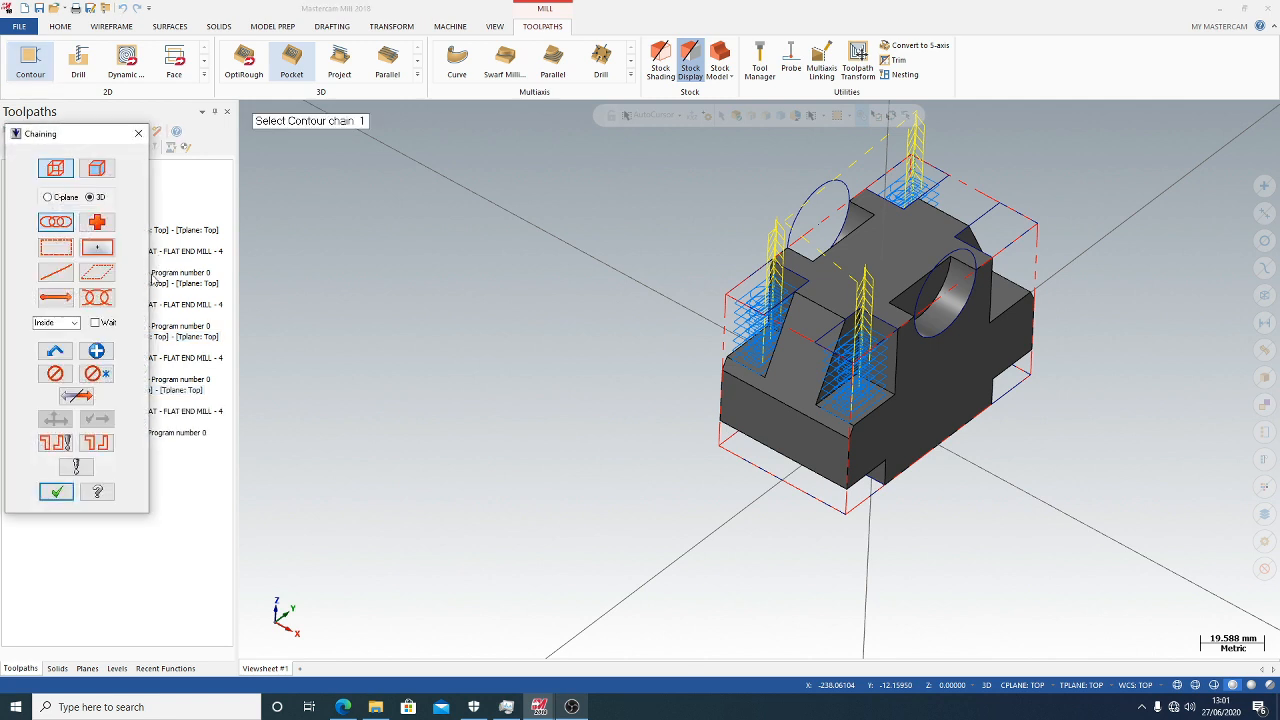
Chain the outline of the corner cut at the +X, +Y corner and generate a Pocket toolpath for it
{"action": "left_click", "coordinate": [983, 222]}
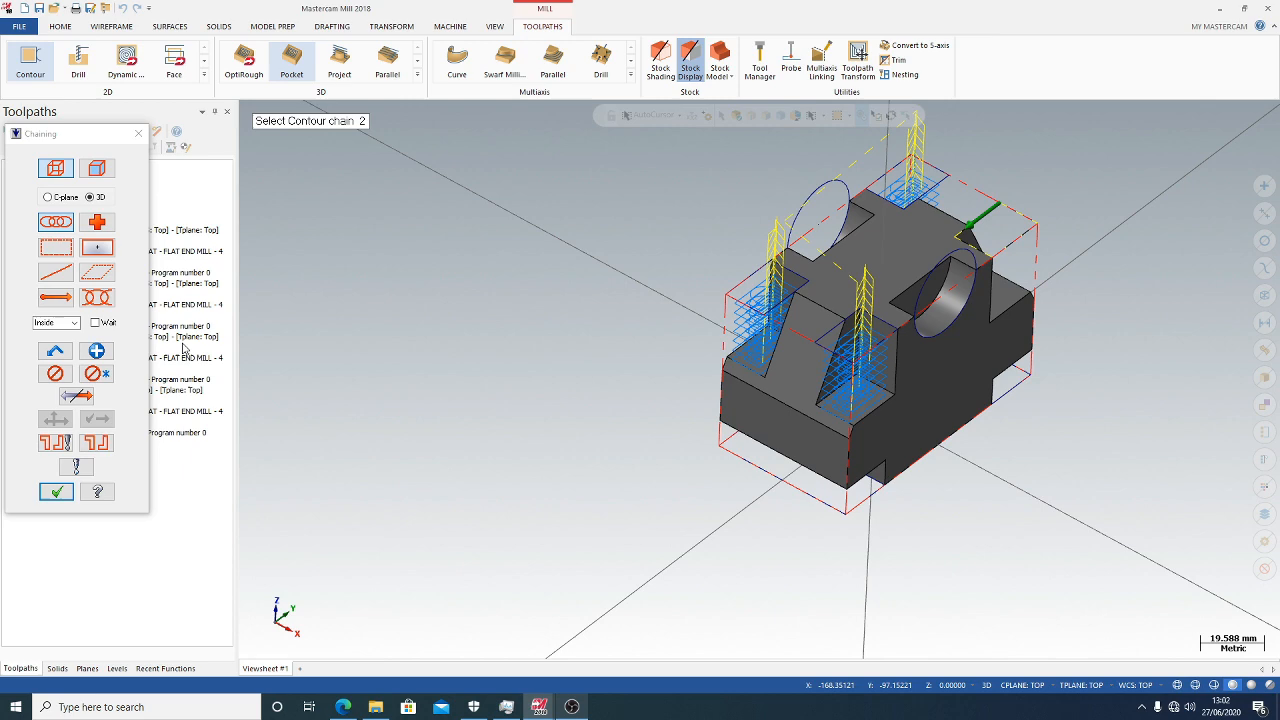
{"action": "left_click", "coordinate": [56, 491]}
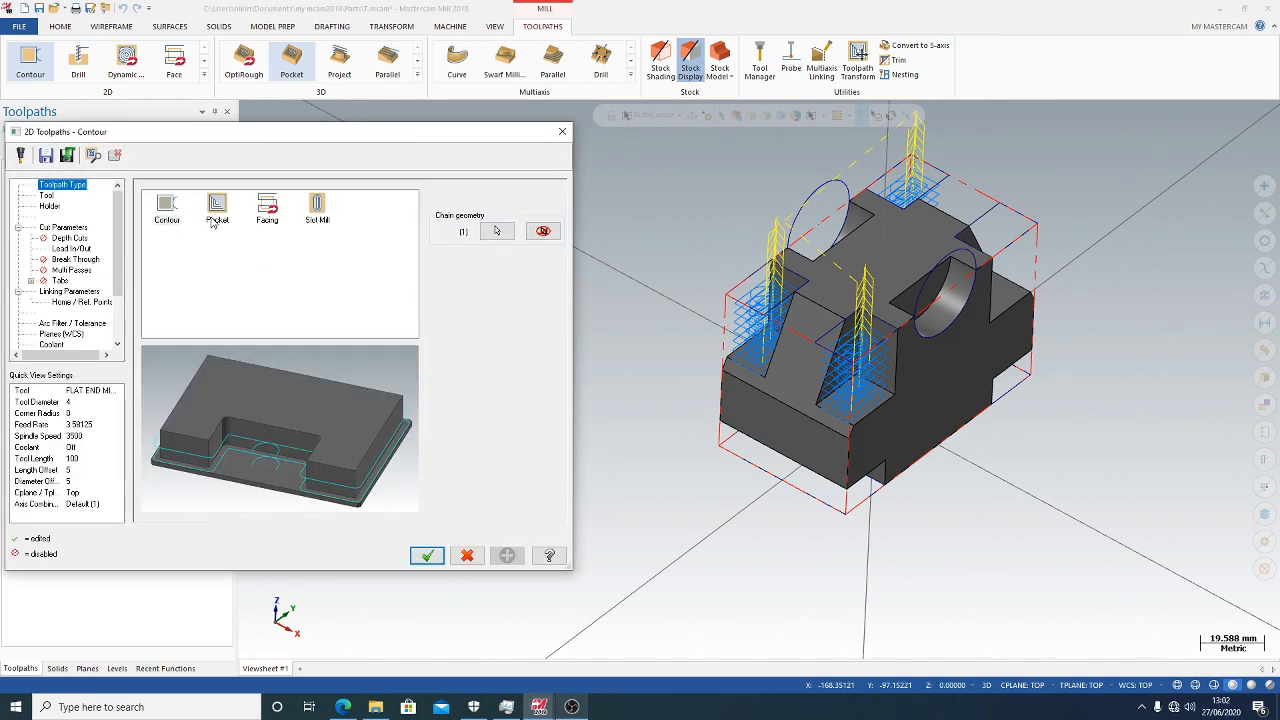
{"action": "left_click", "coordinate": [213, 222]}
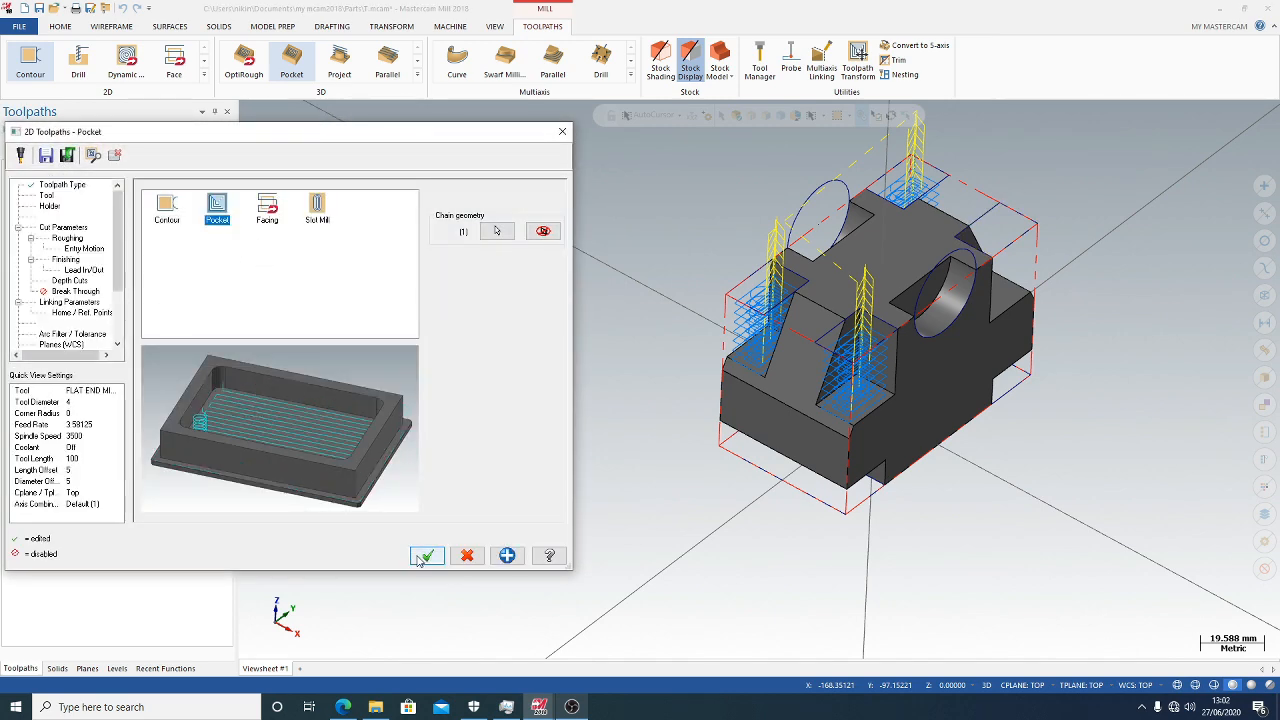
{"action": "left_click", "coordinate": [426, 556]}
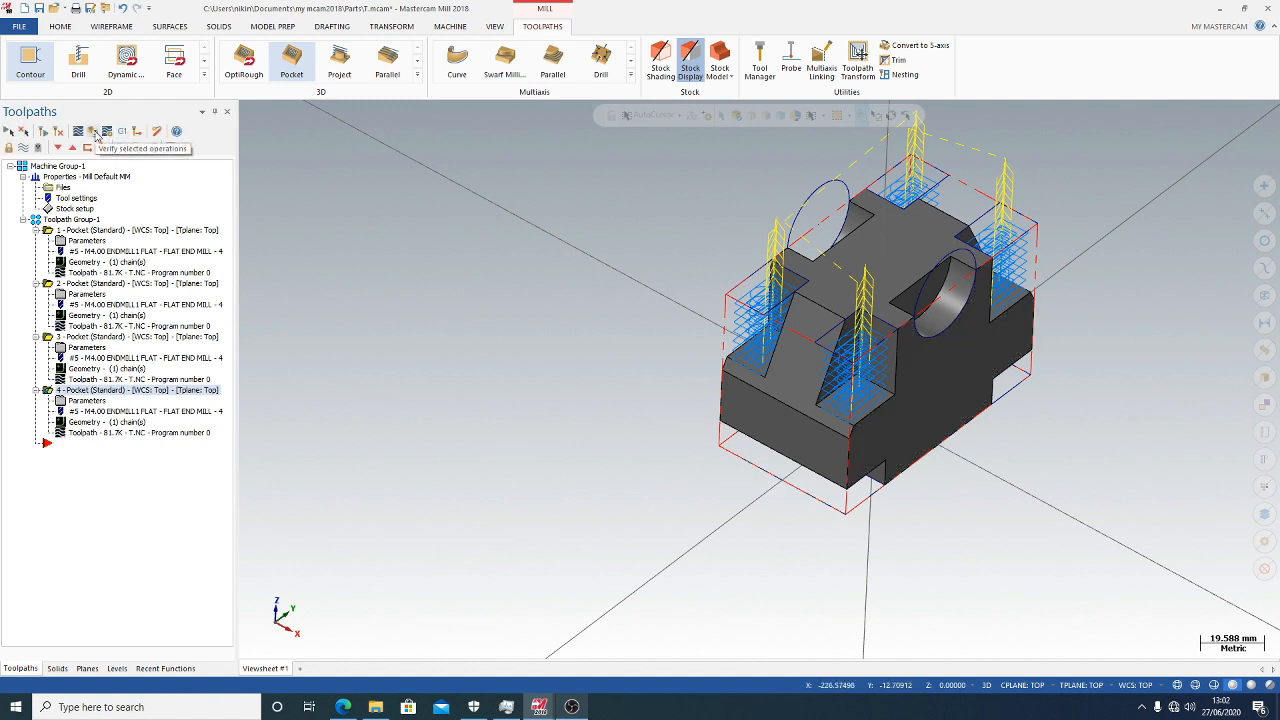
Verify all four corner pocket operations in the simulator by playing the machining simulation, and close it
{"action": "left_click", "coordinate": [89, 222]}
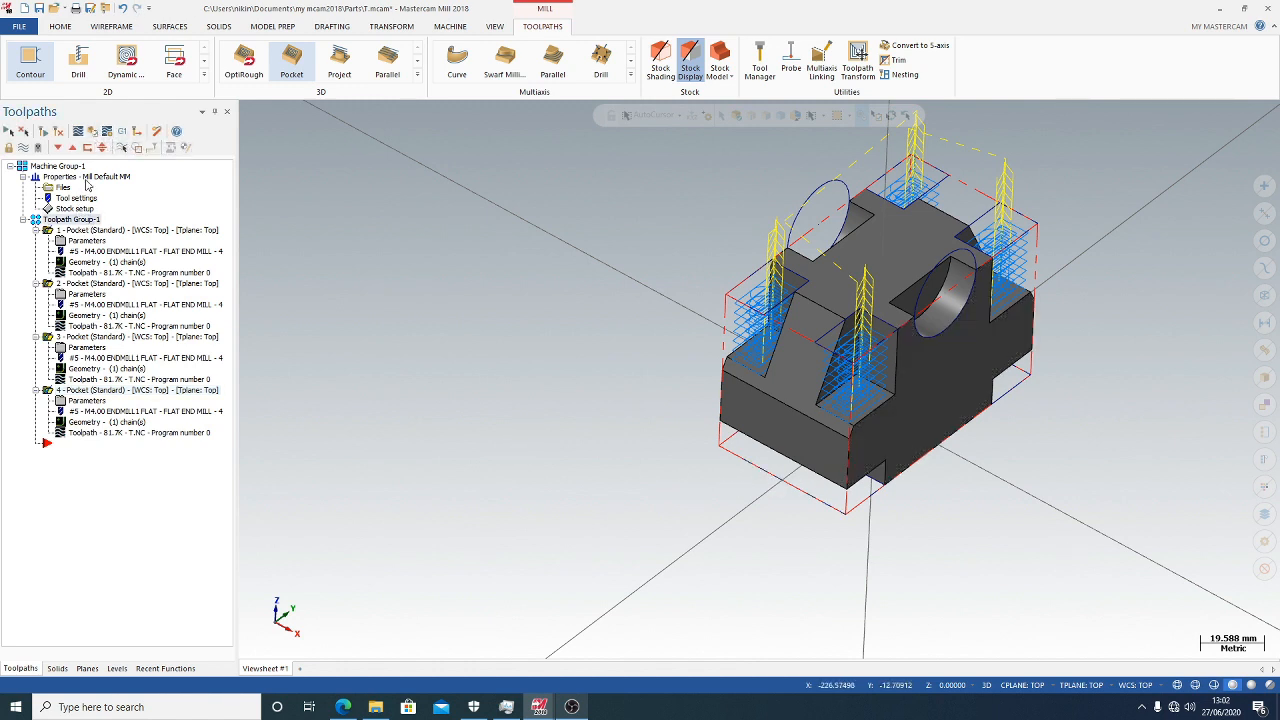
{"action": "left_click", "coordinate": [86, 176]}
{"action": "left_click", "coordinate": [97, 136]}
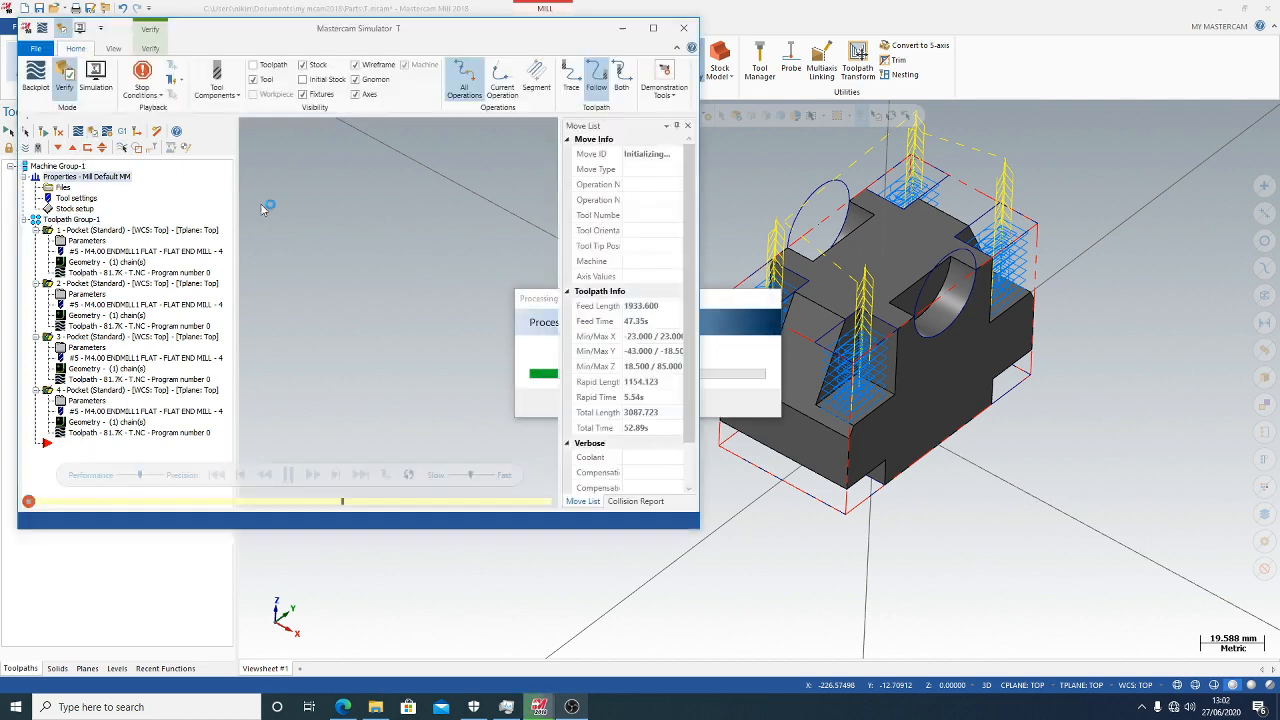
{"action": "left_click", "coordinate": [287, 476]}
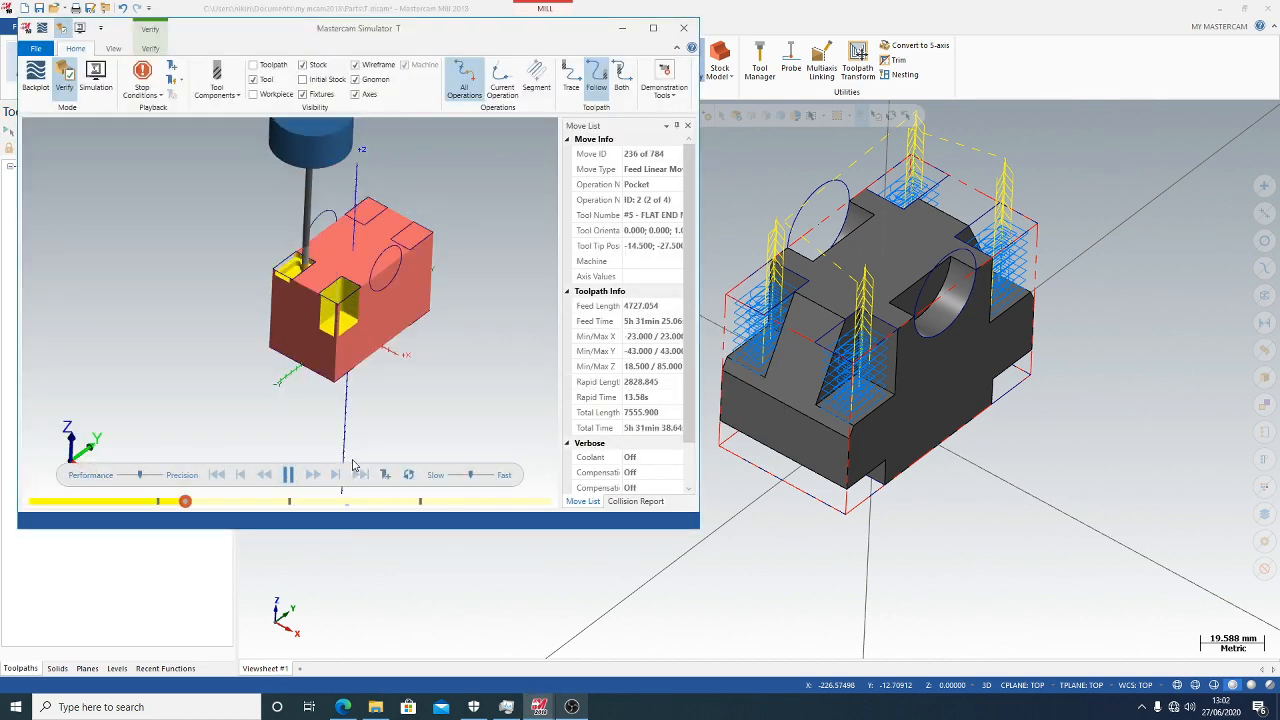
{"action": "left_click", "coordinate": [682, 30]}
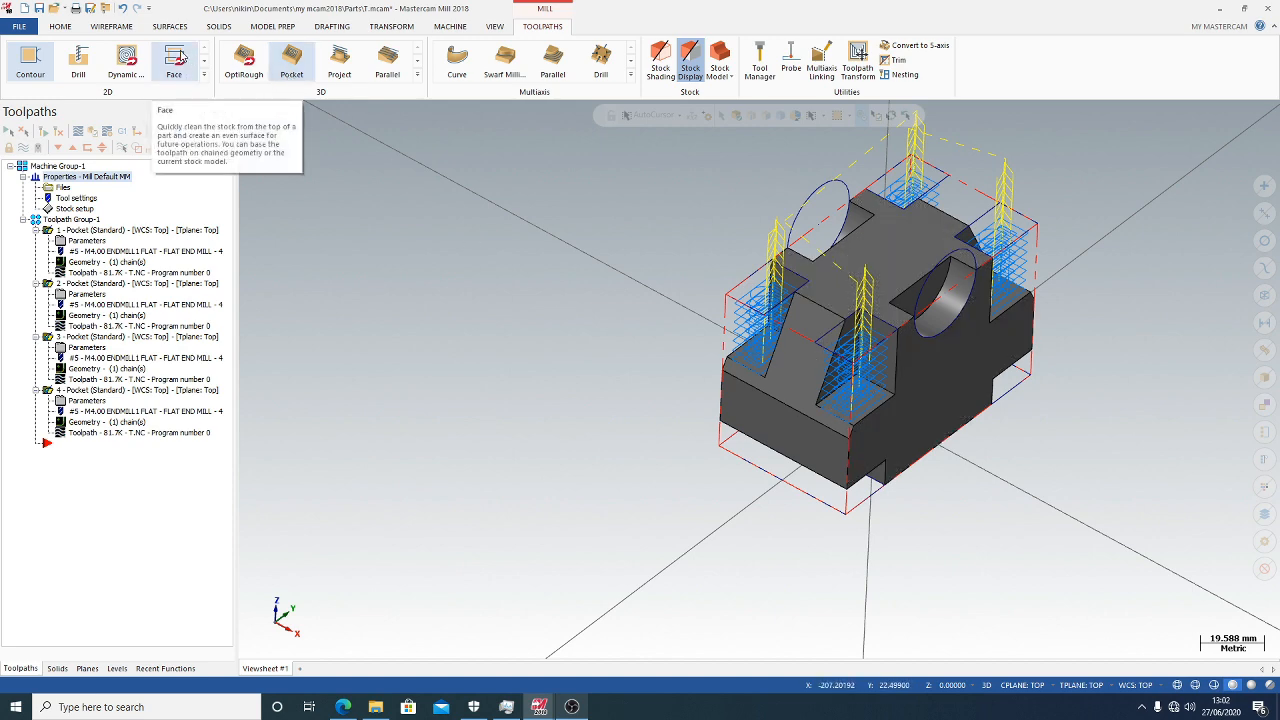
{"action": "left_click", "coordinate": [178, 58]}
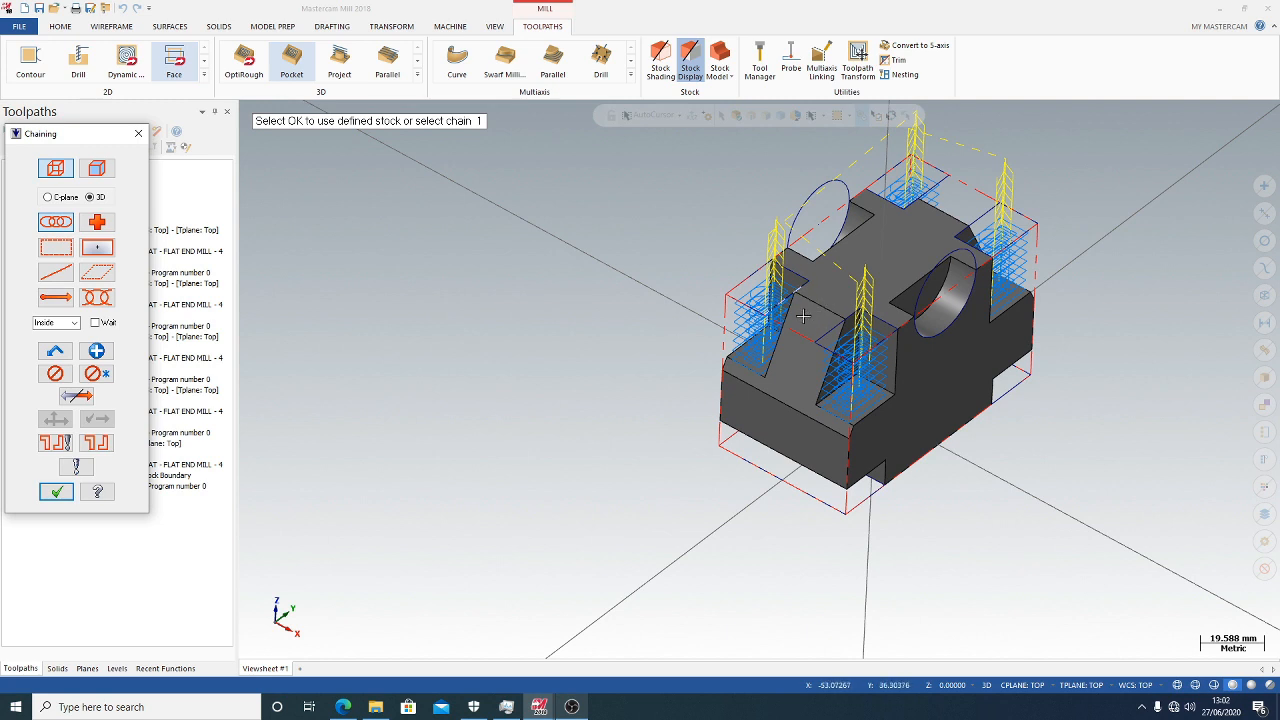
{"action": "scroll", "coordinate": [822, 307], "scroll_direction": "up", "scroll_amount": 2}
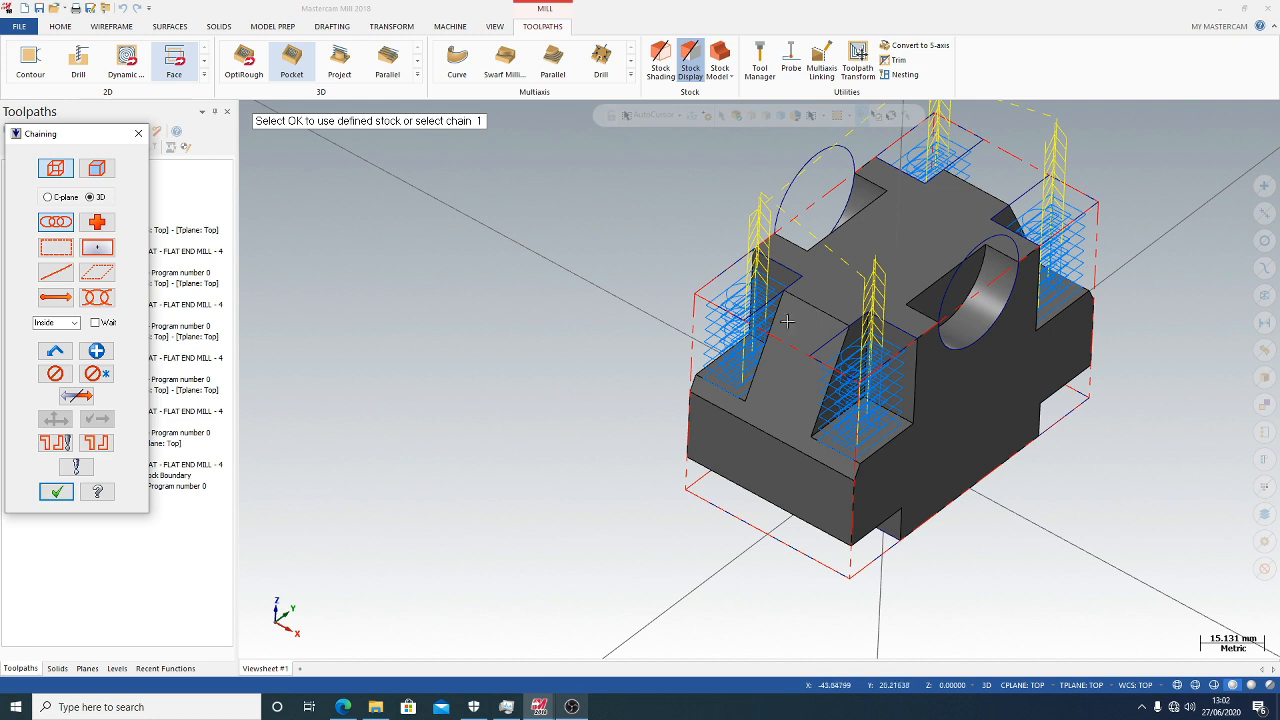
{"action": "left_click", "coordinate": [138, 133]}
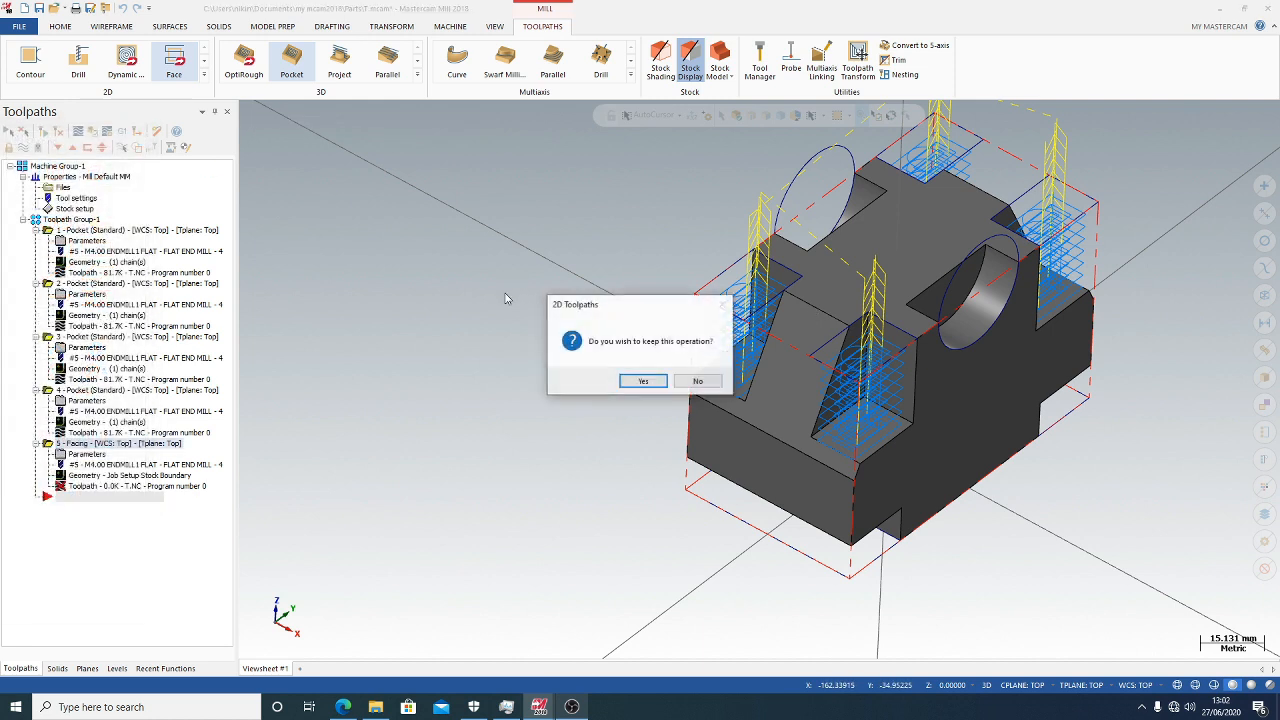
{"action": "left_click", "coordinate": [697, 381]}
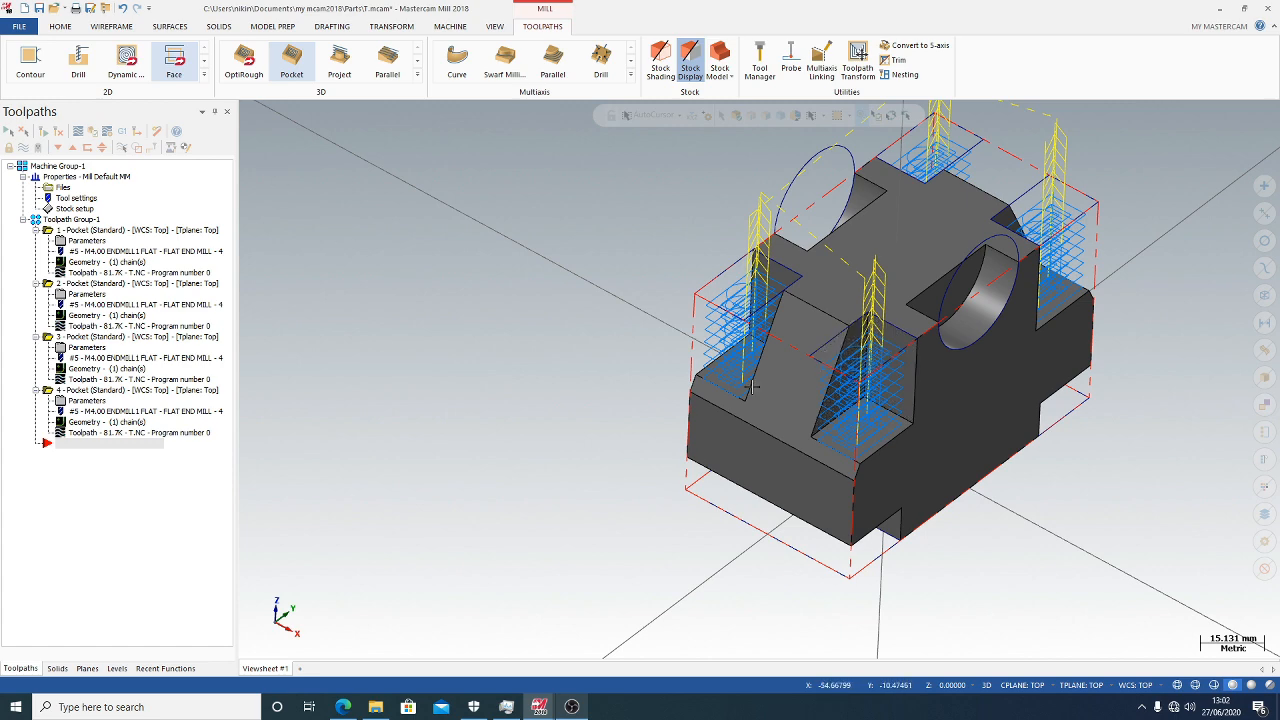
Create a new plane named miring 1 from the sloped solid face at the block's -Y end
{"action": "right_click", "coordinate": [600, 354]}
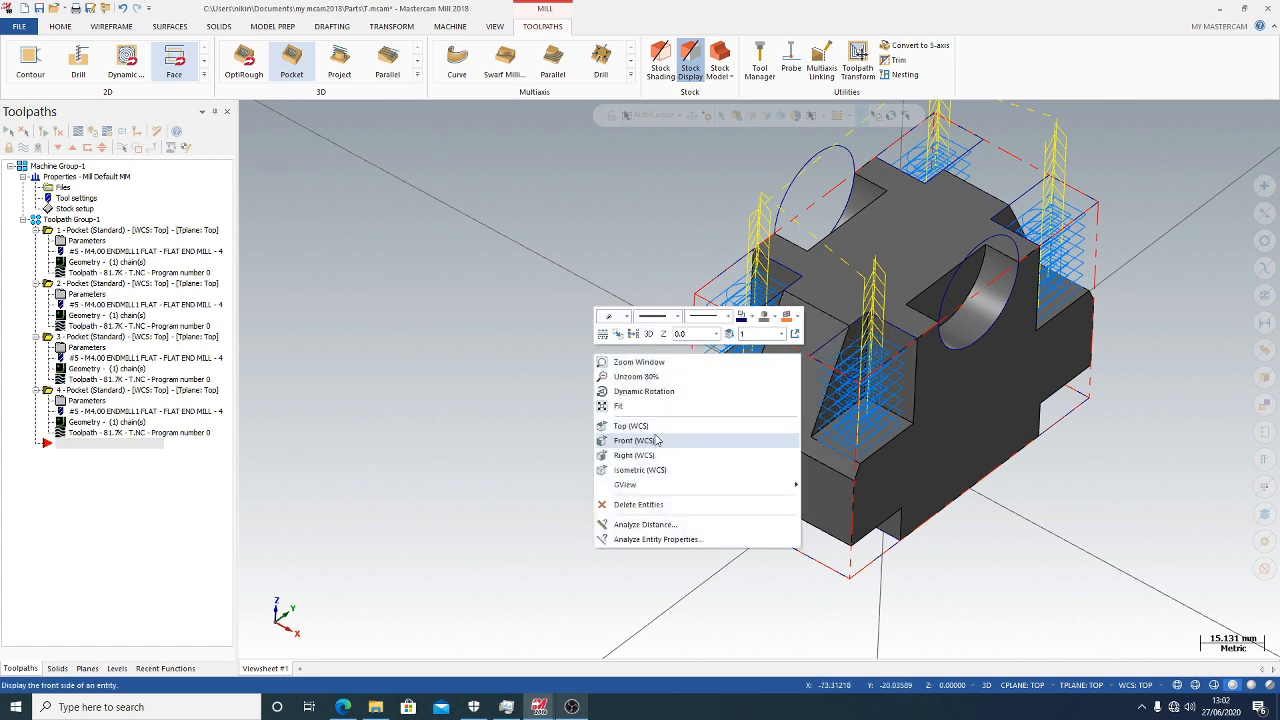
{"action": "left_click", "coordinate": [652, 429]}
{"action": "right_click", "coordinate": [680, 448]}
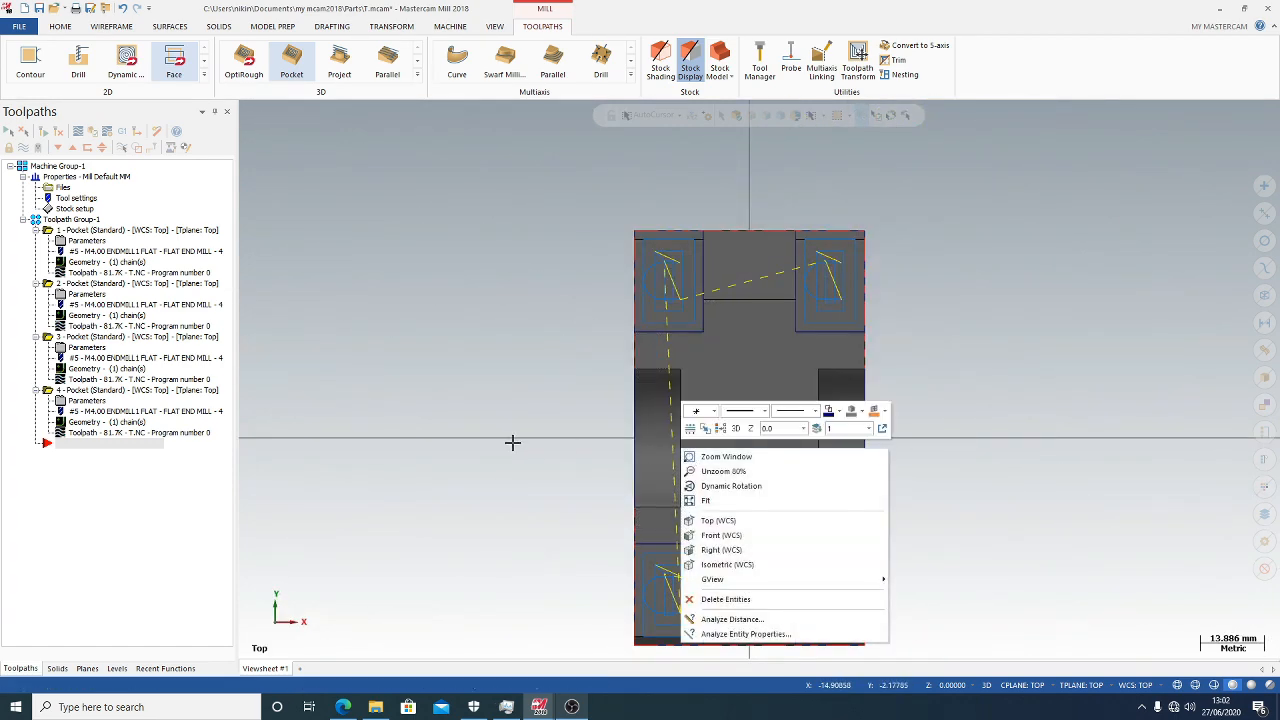
{"action": "left_click", "coordinate": [728, 535]}
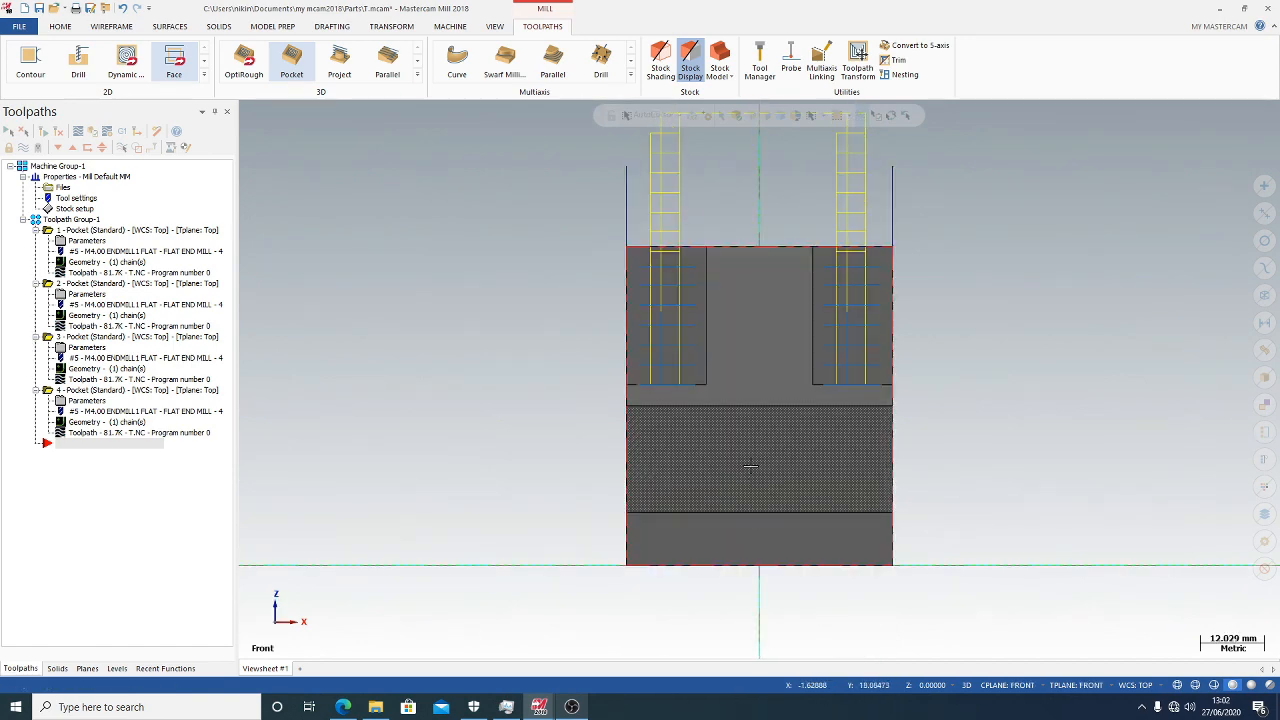
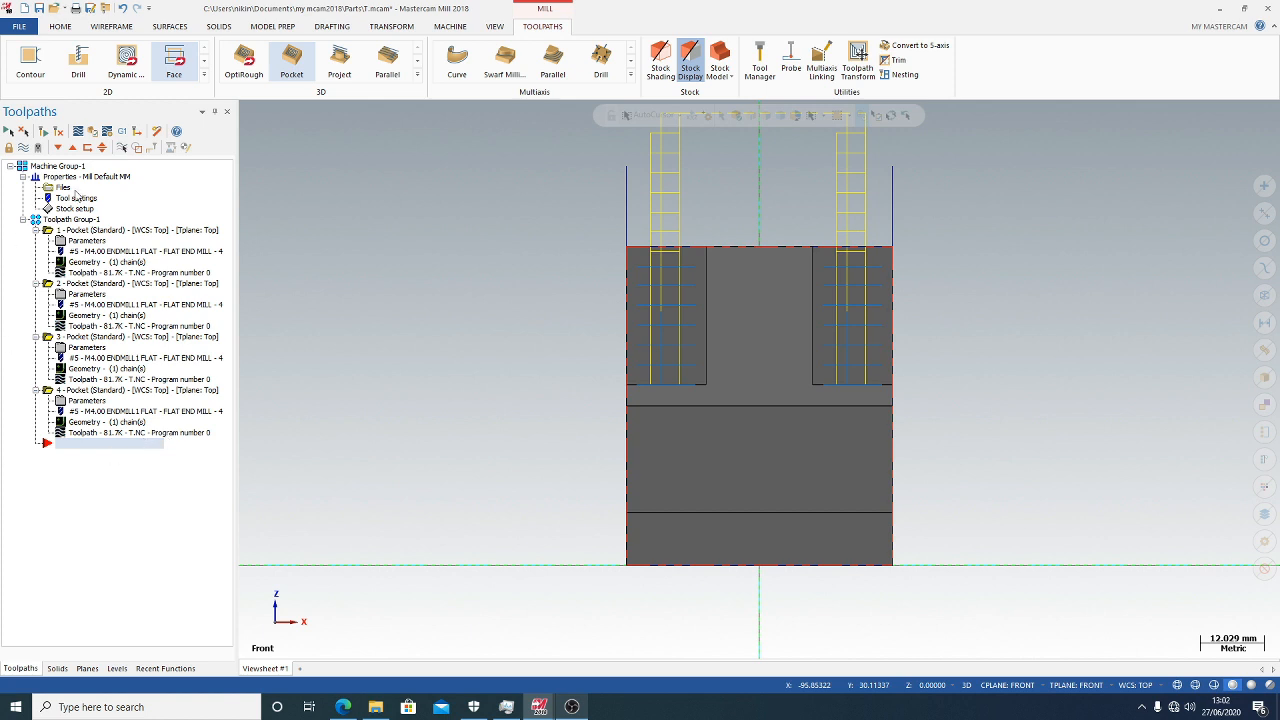
{"action": "left_click", "coordinate": [80, 671]}
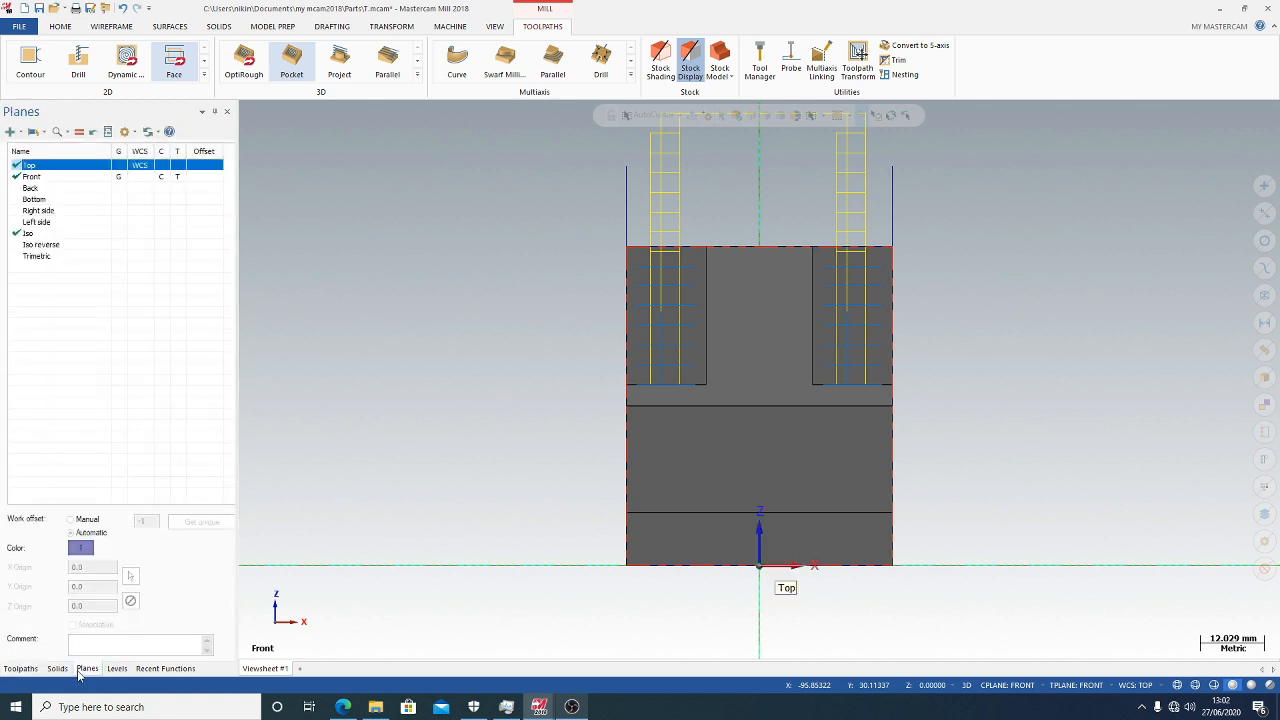
{"action": "left_click", "coordinate": [10, 131]}
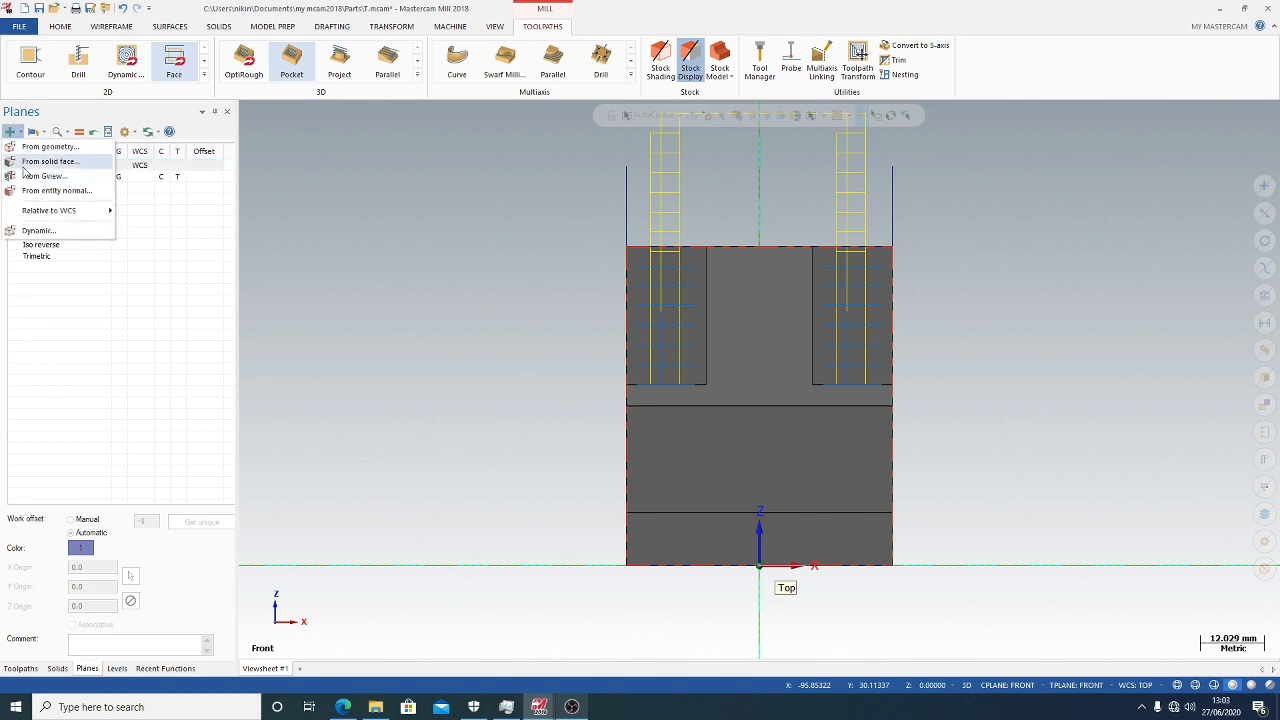
{"action": "left_click", "coordinate": [40, 161]}
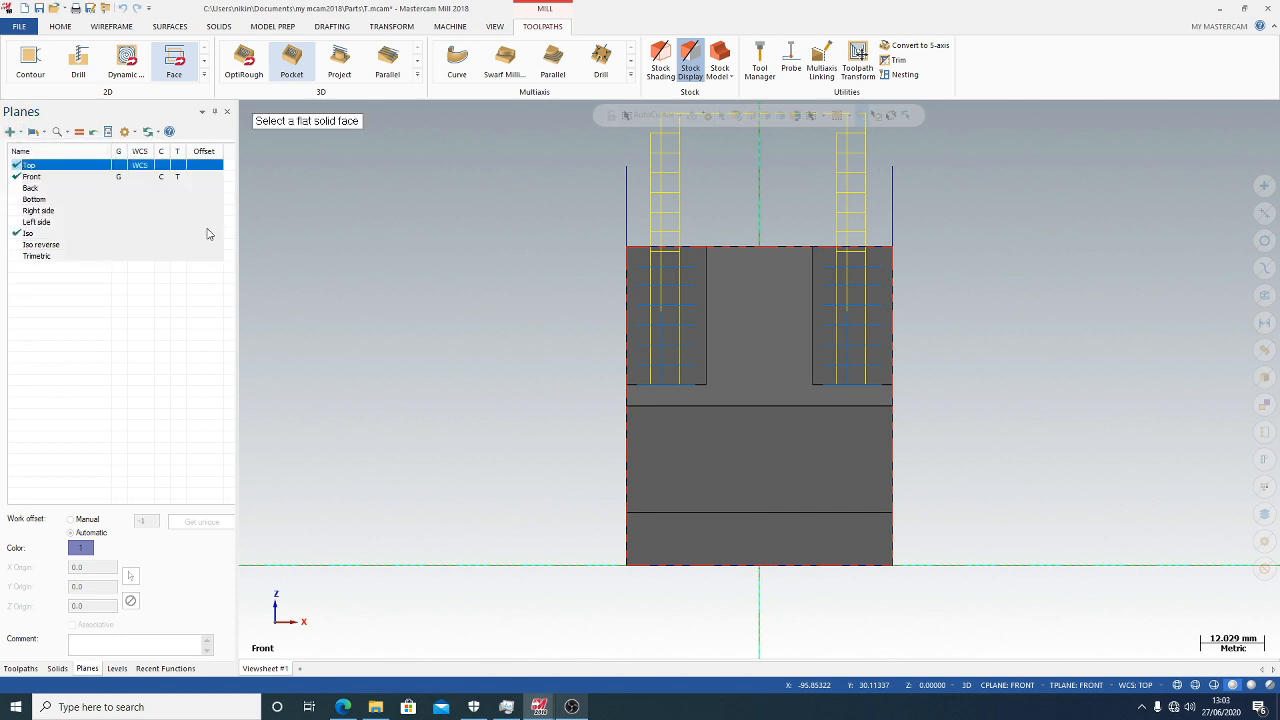
{"action": "left_click", "coordinate": [743, 309]}
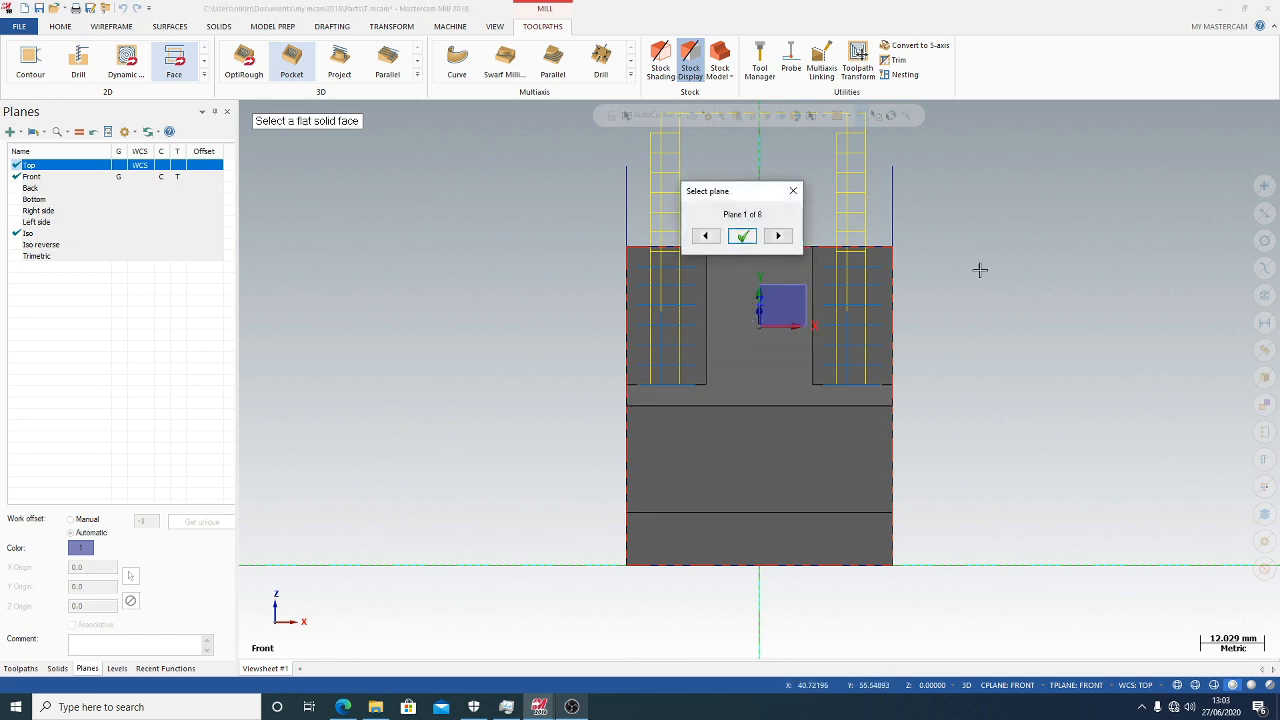
{"action": "middle_click_drag", "start_coordinate": [977, 271], "coordinate": [900, 320]}
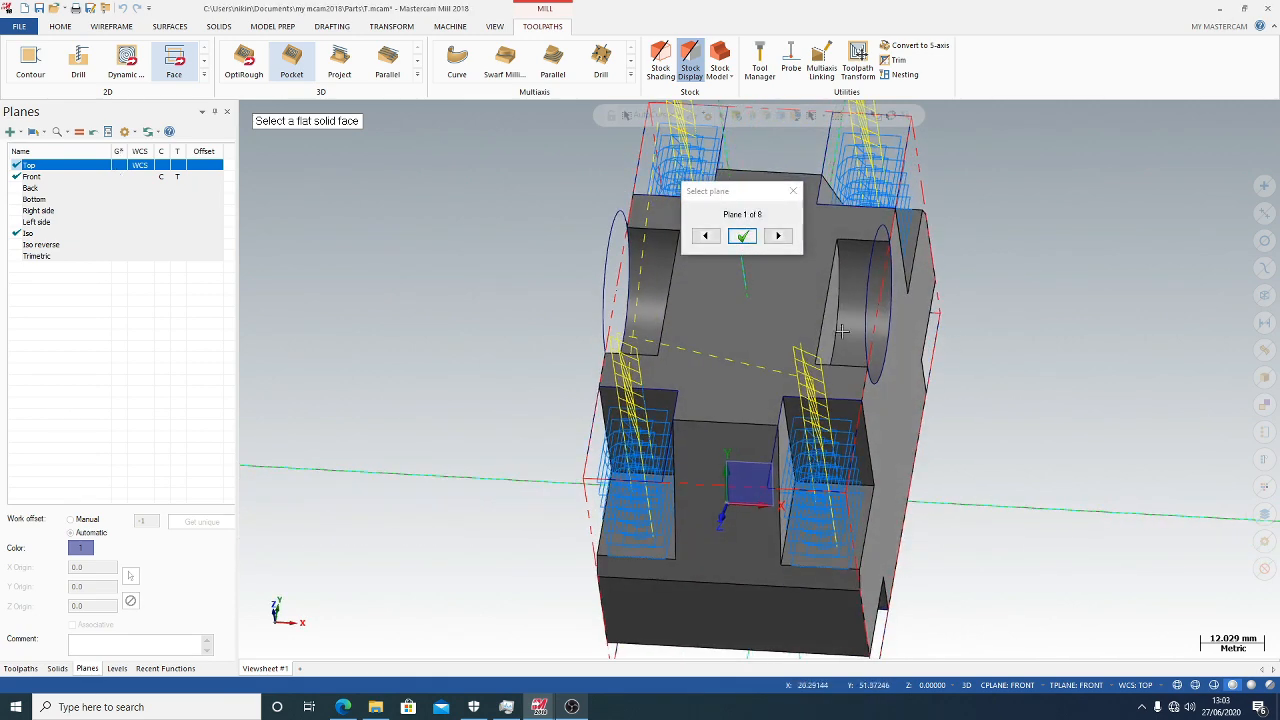
{"action": "left_click", "coordinate": [742, 236]}
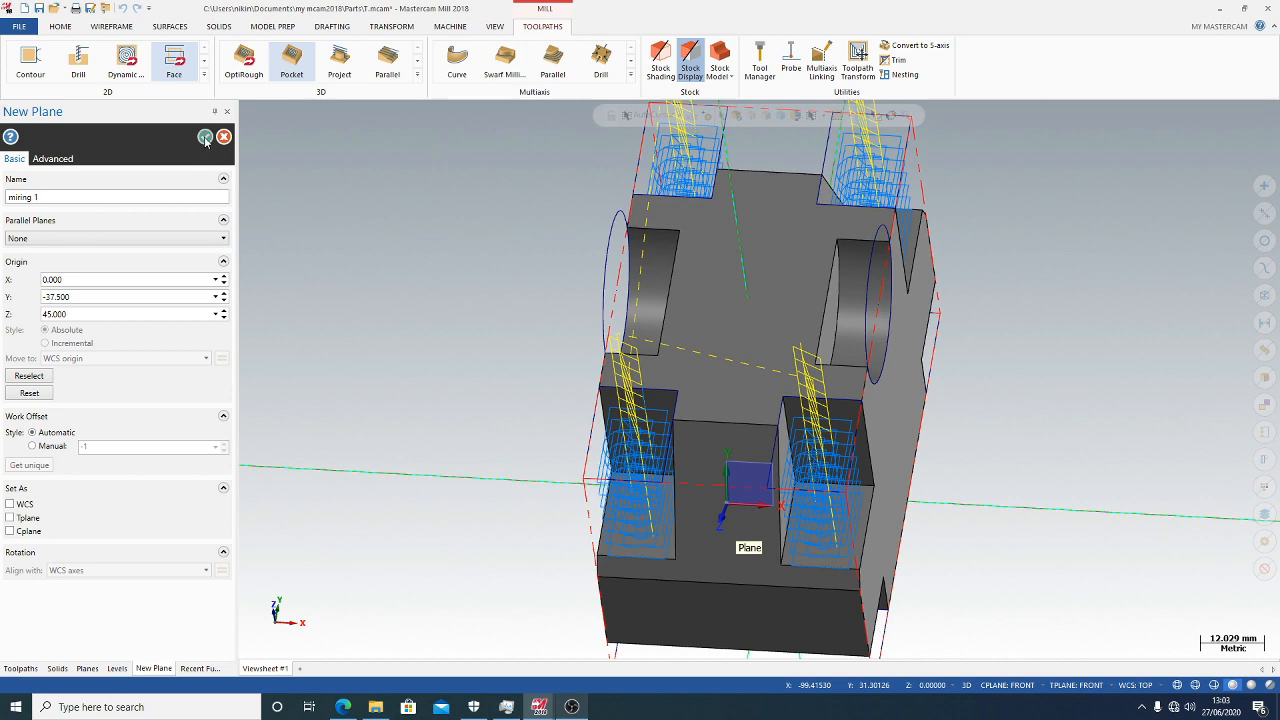
{"action": "left_click", "coordinate": [204, 137]}
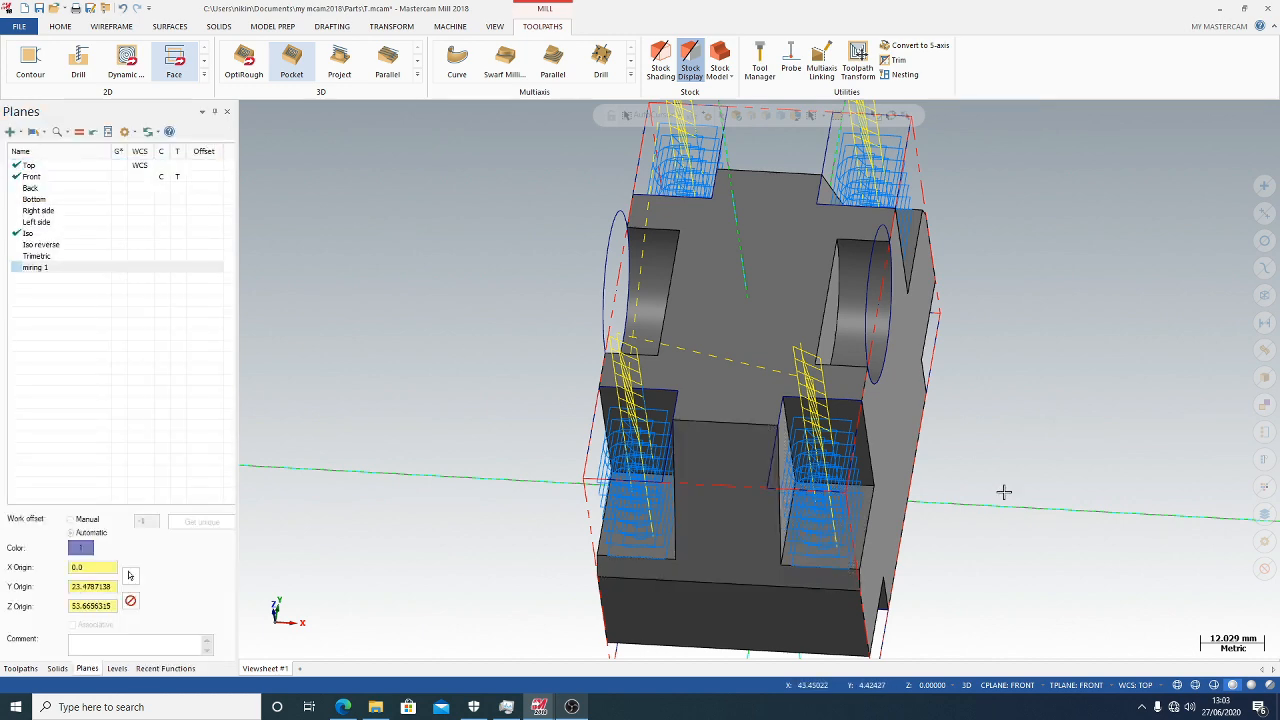
Create a new plane named miring 2 from the sloped solid face at the block's +Y end
{"action": "middle_click_drag", "start_coordinate": [1051, 354], "coordinate": [814, 485]}
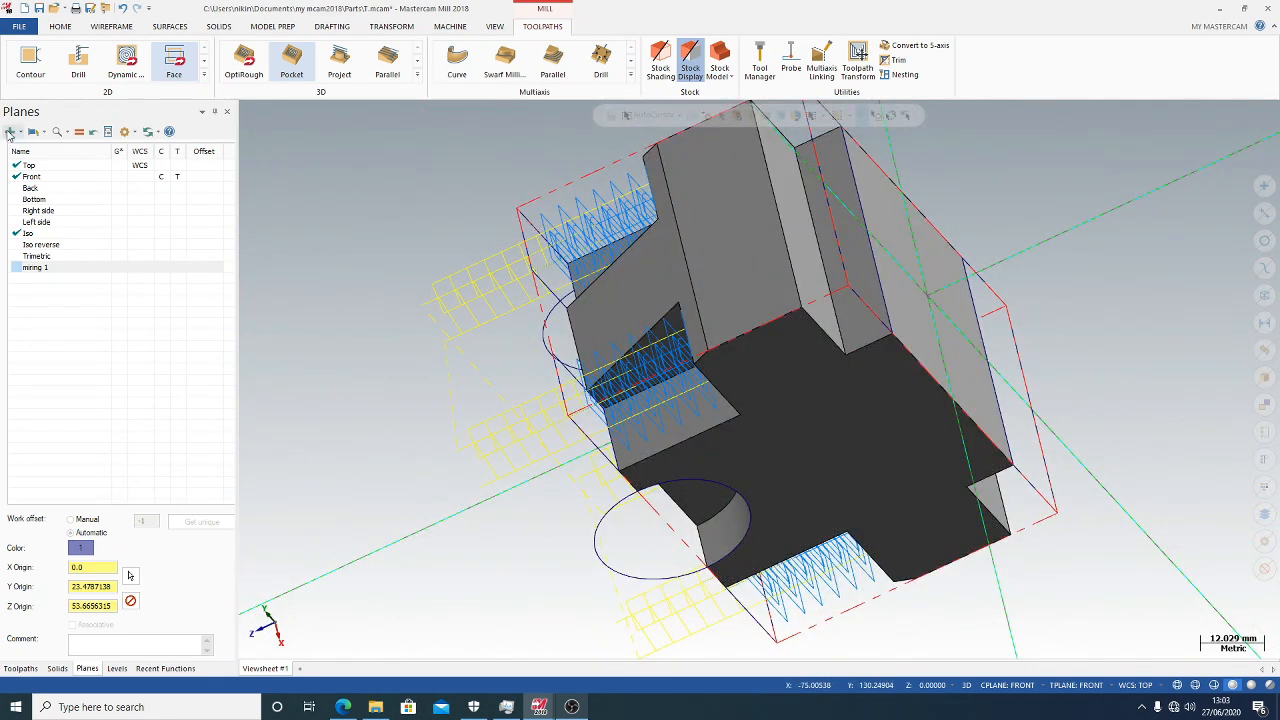
{"action": "left_click", "coordinate": [9, 133]}
{"action": "left_click", "coordinate": [45, 172]}
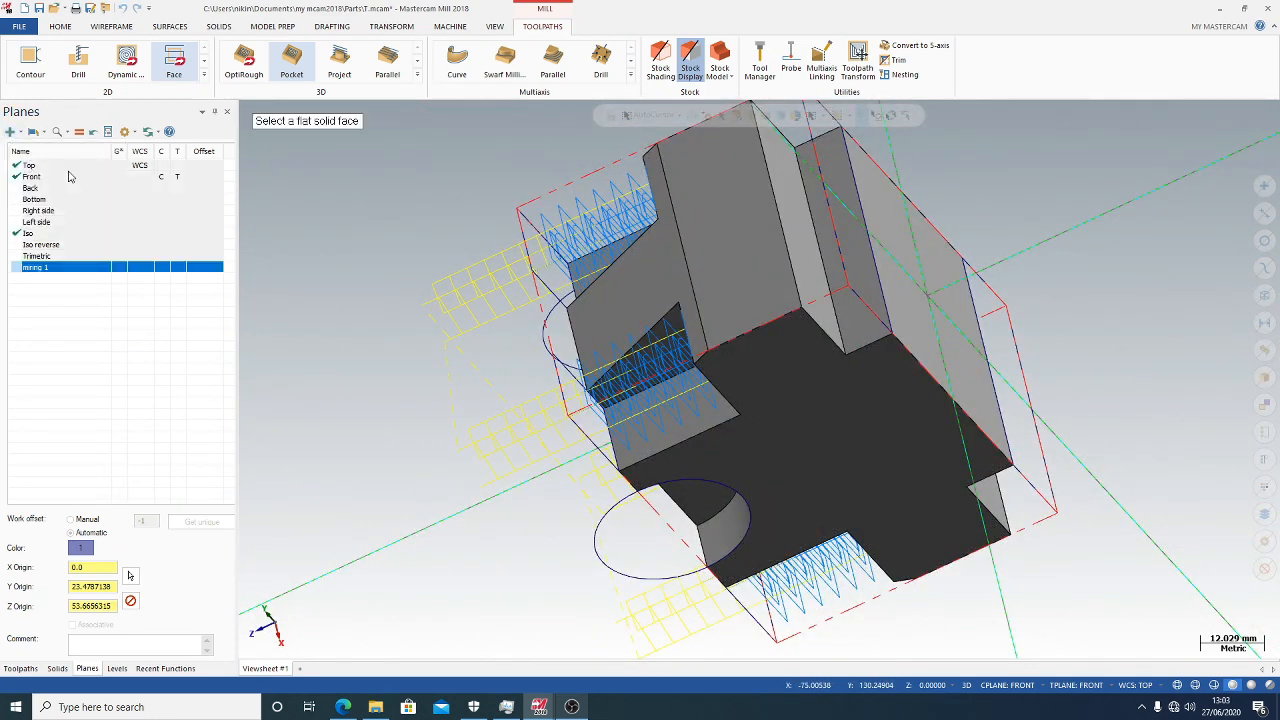
{"action": "left_click", "coordinate": [635, 296]}
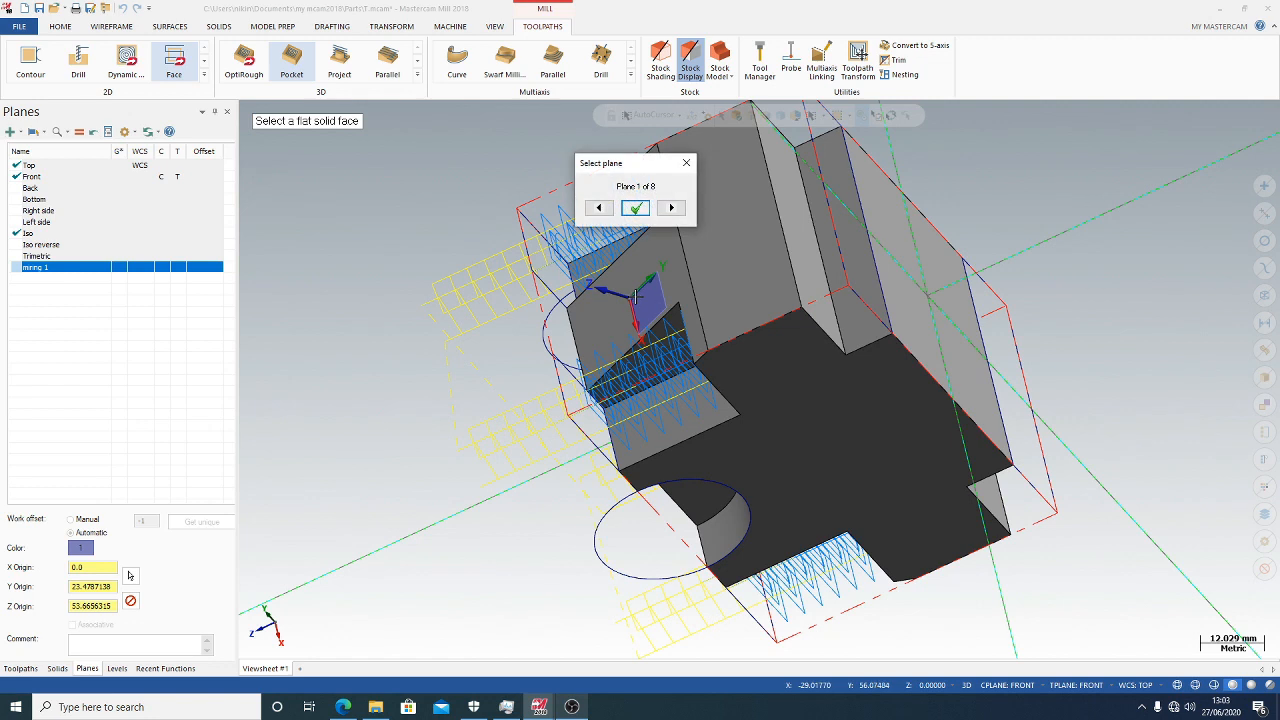
{"action": "left_click", "coordinate": [638, 209]}
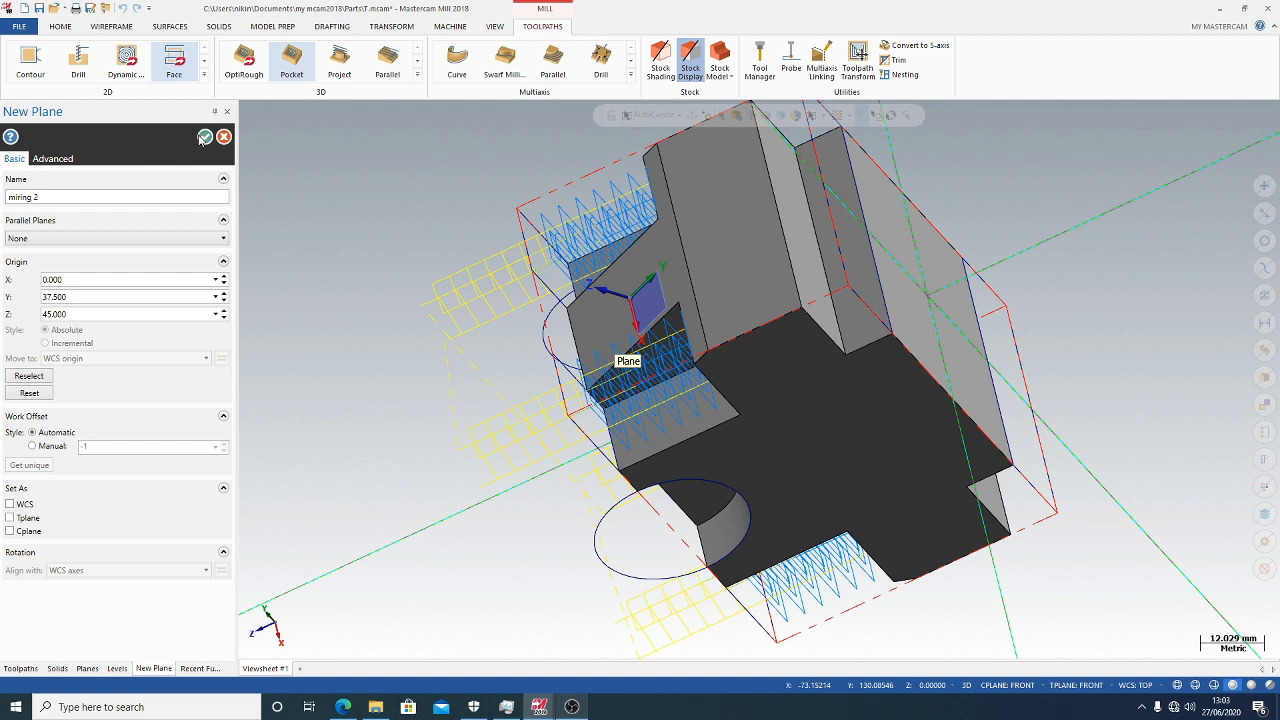
{"action": "left_click", "coordinate": [205, 137]}
Switch to the Bottom view and create a new plane named bawah from the block's bottom solid face
{"action": "left_click", "coordinate": [494, 26]}
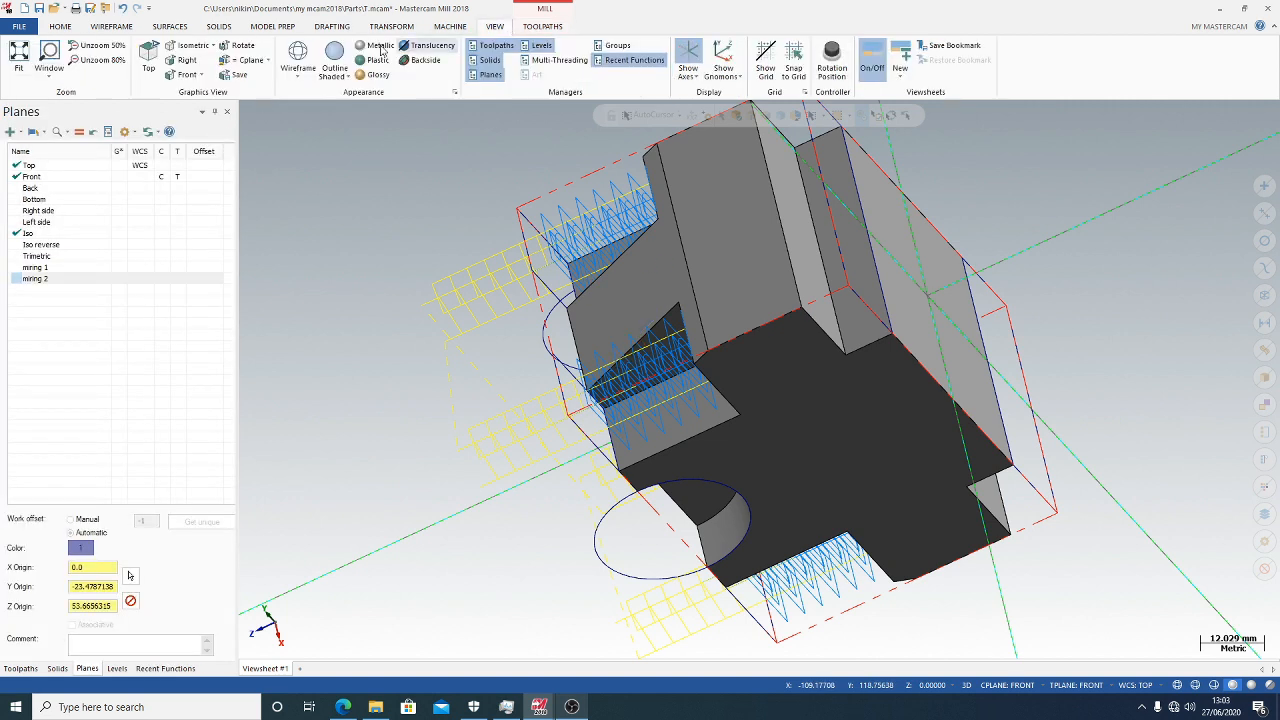
{"action": "left_click", "coordinate": [190, 75]}
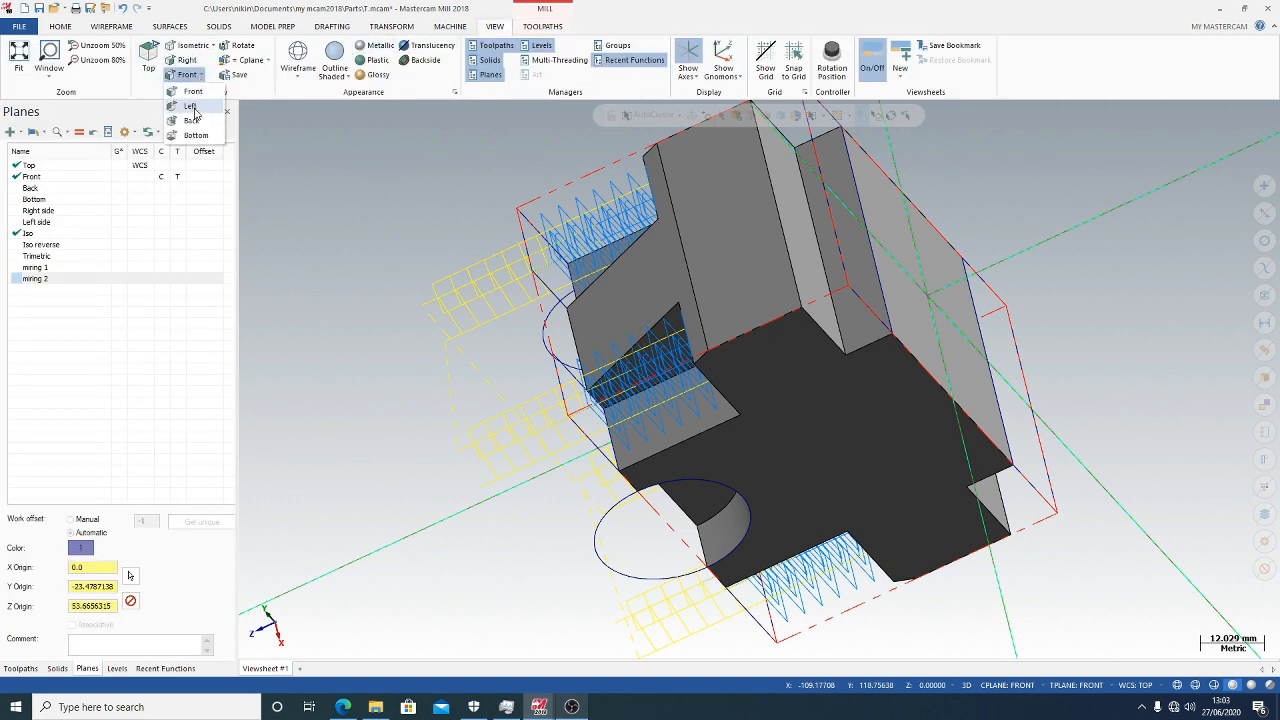
{"action": "left_click", "coordinate": [196, 135]}
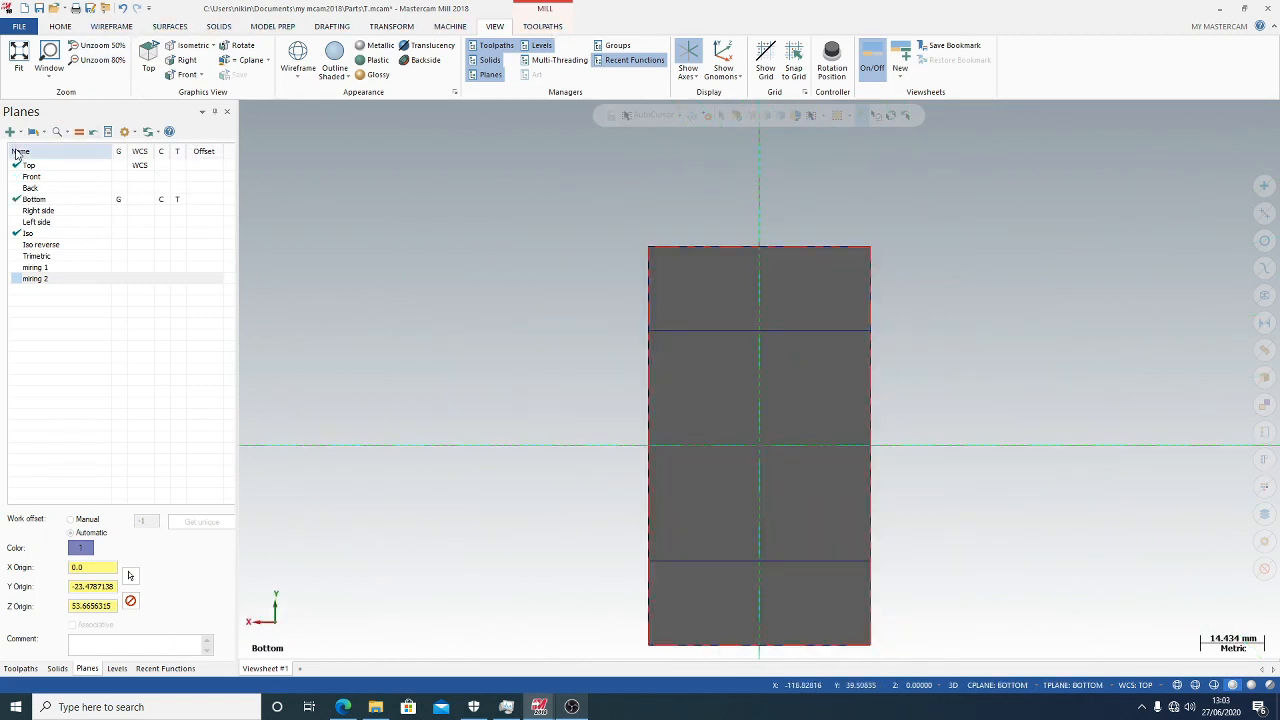
{"action": "left_click", "coordinate": [10, 134]}
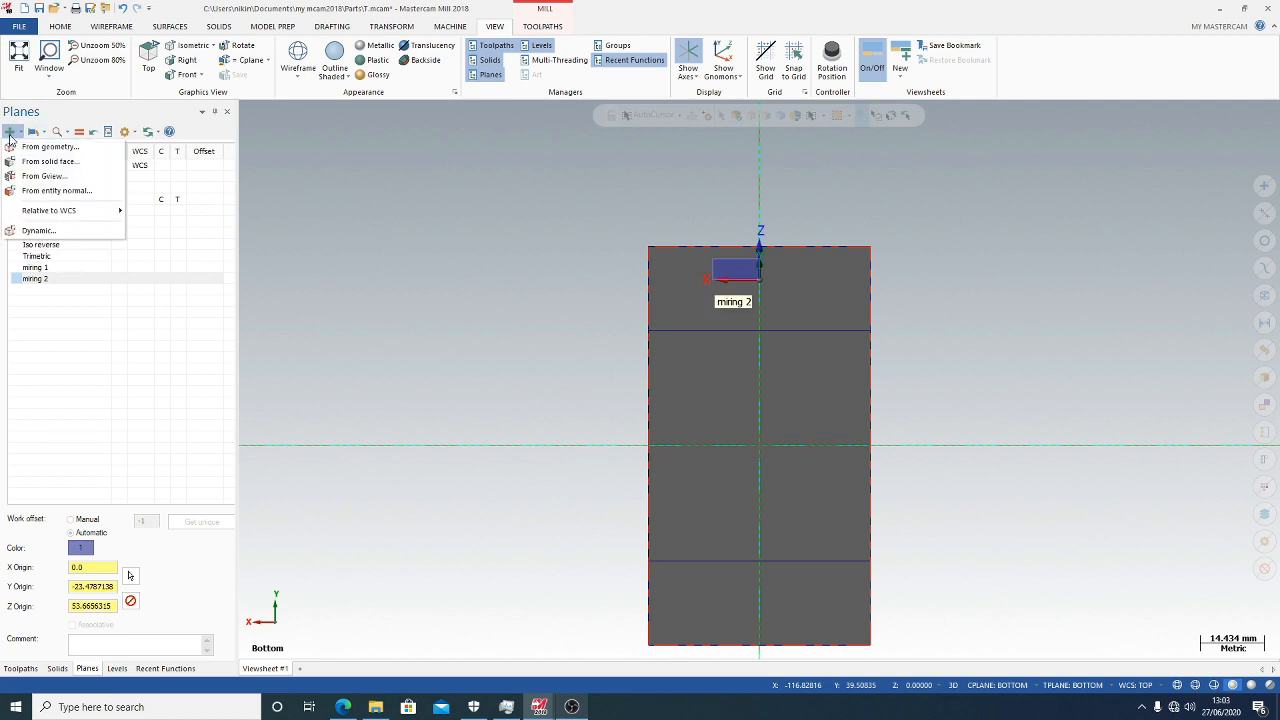
{"action": "left_click", "coordinate": [13, 166]}
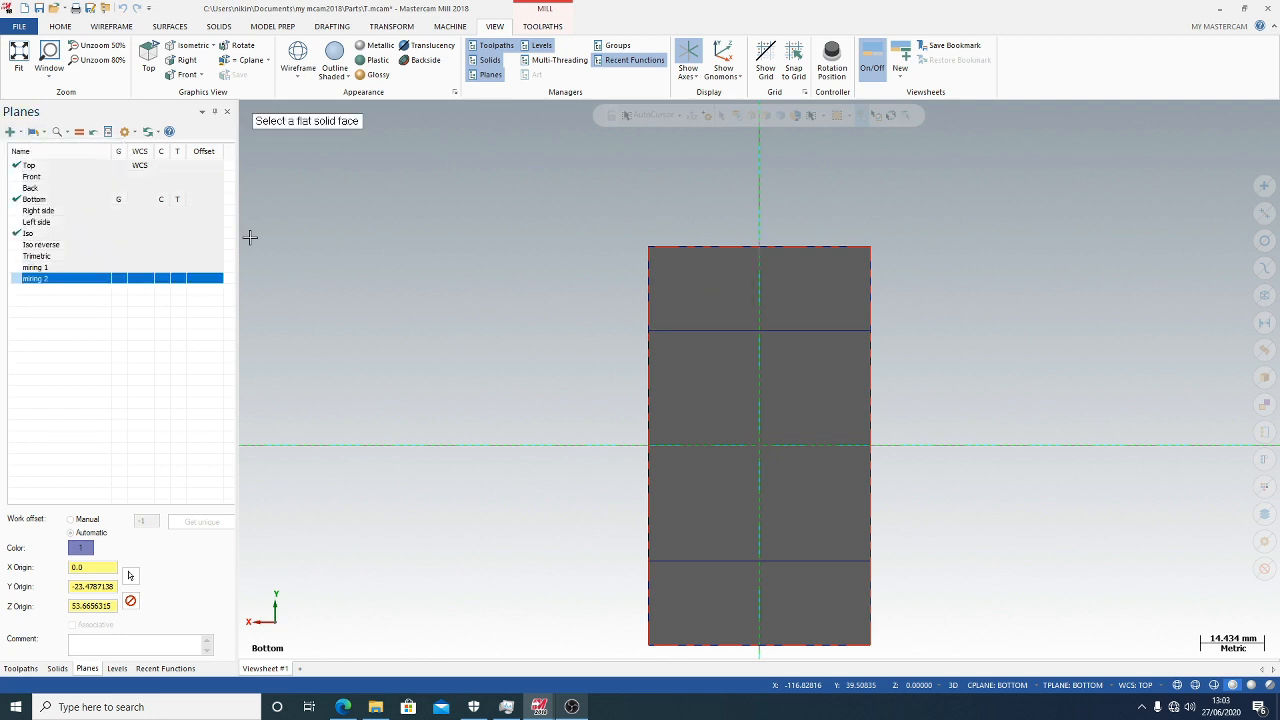
{"action": "left_click", "coordinate": [729, 433]}
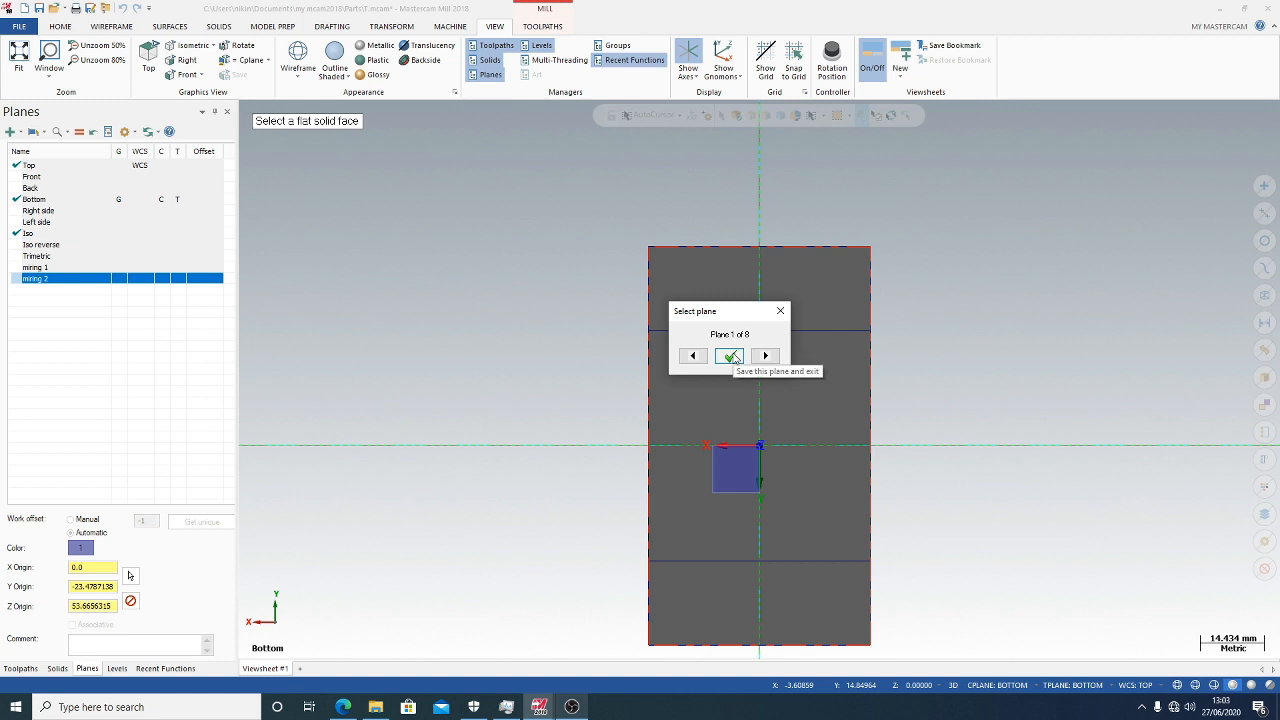
{"action": "left_click", "coordinate": [730, 357]}
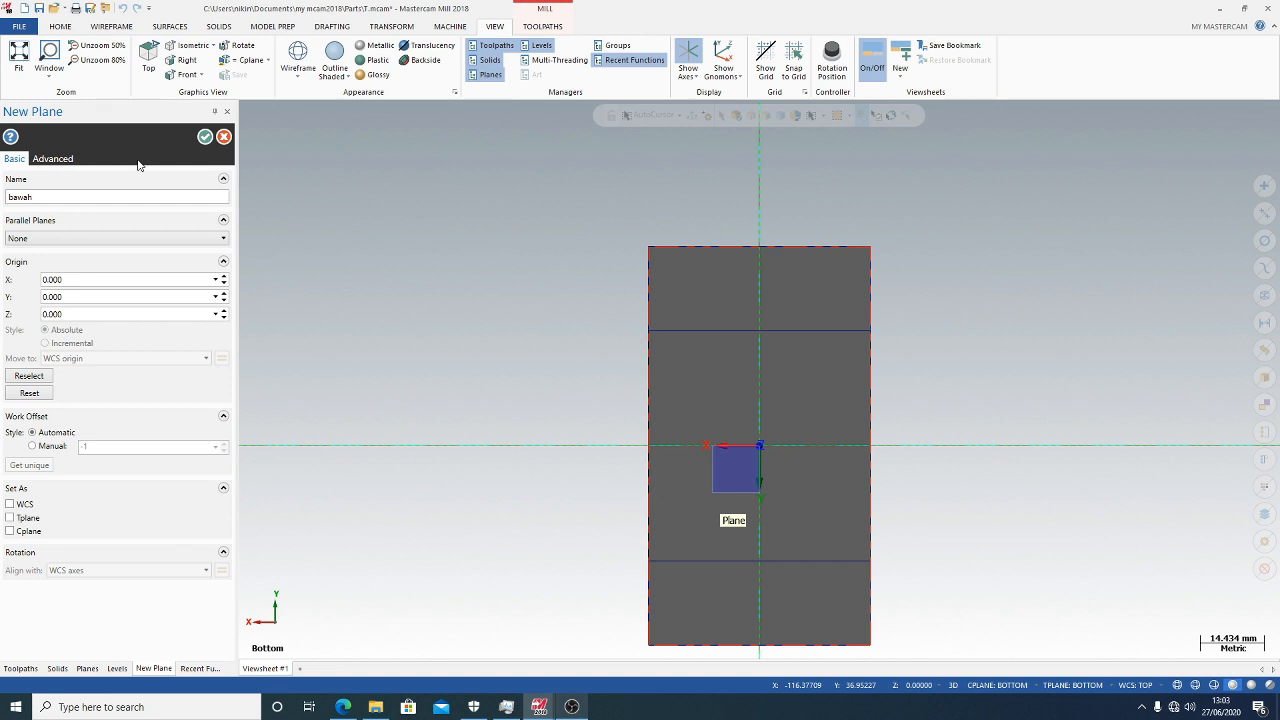
{"action": "left_click", "coordinate": [209, 139]}
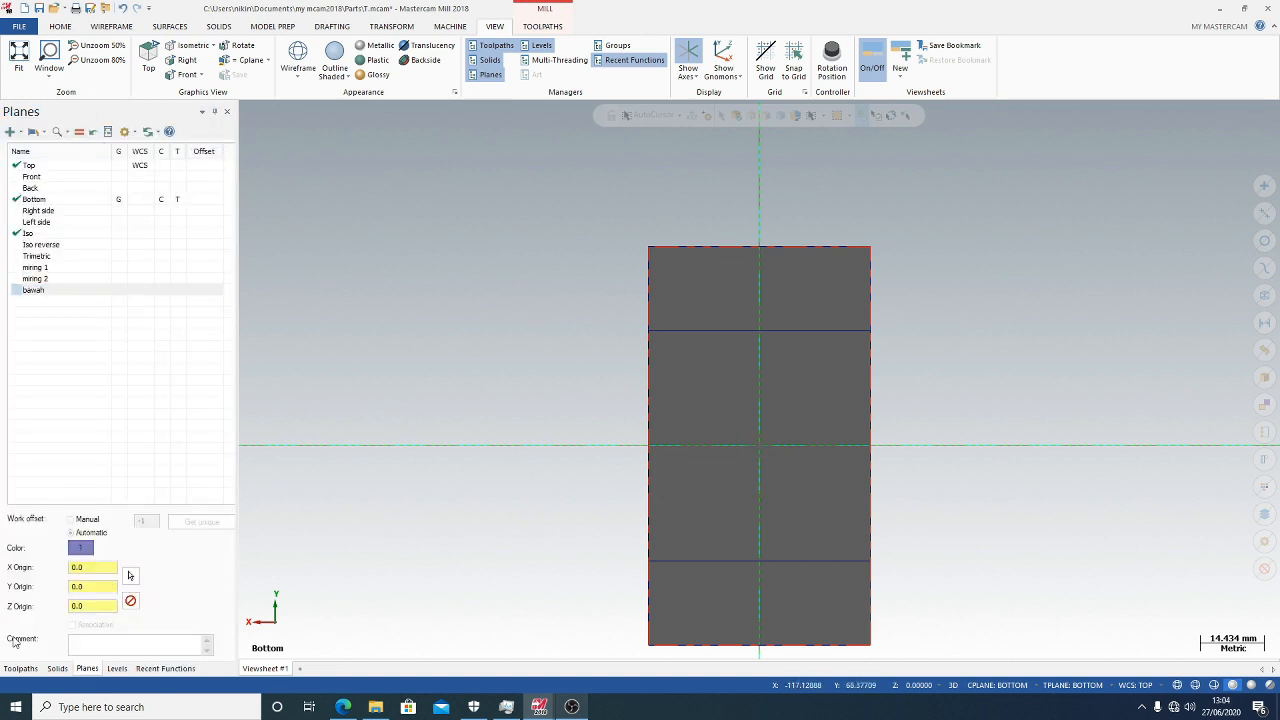
Bring up the toolpath operations list and switch the model to the isometric view
{"action": "left_click", "coordinate": [19, 668]}
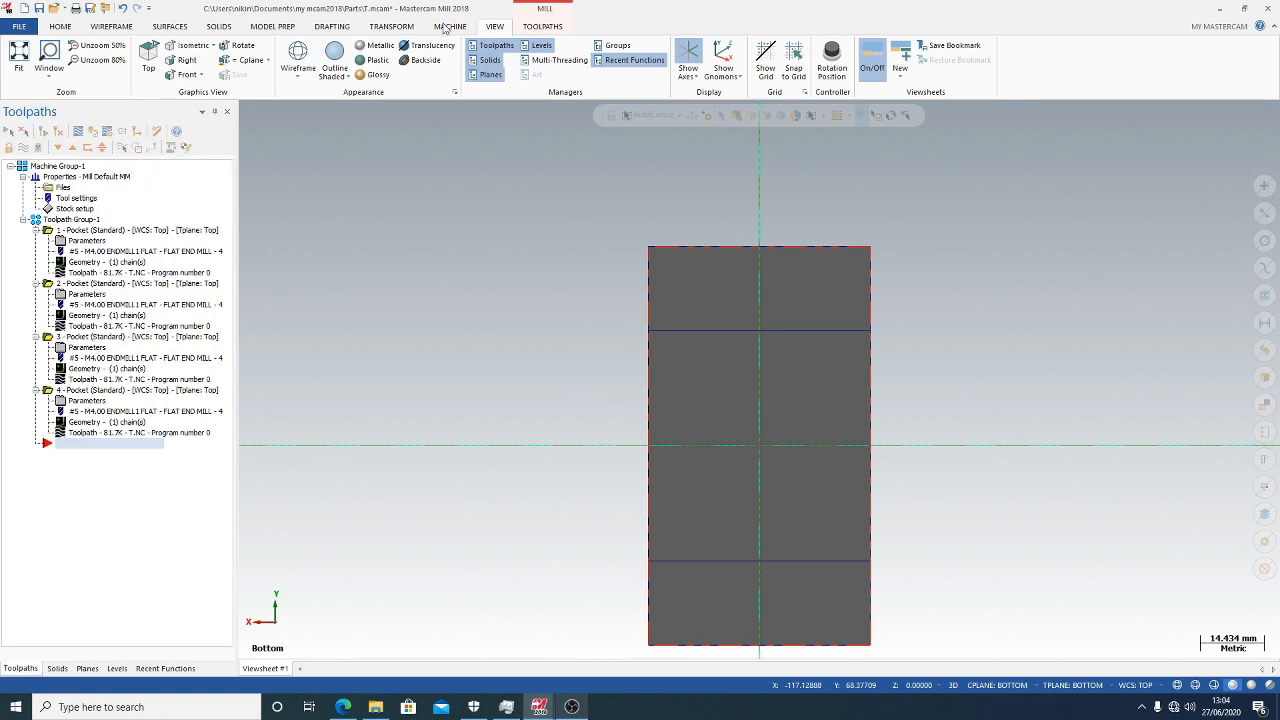
{"action": "left_click", "coordinate": [182, 46]}
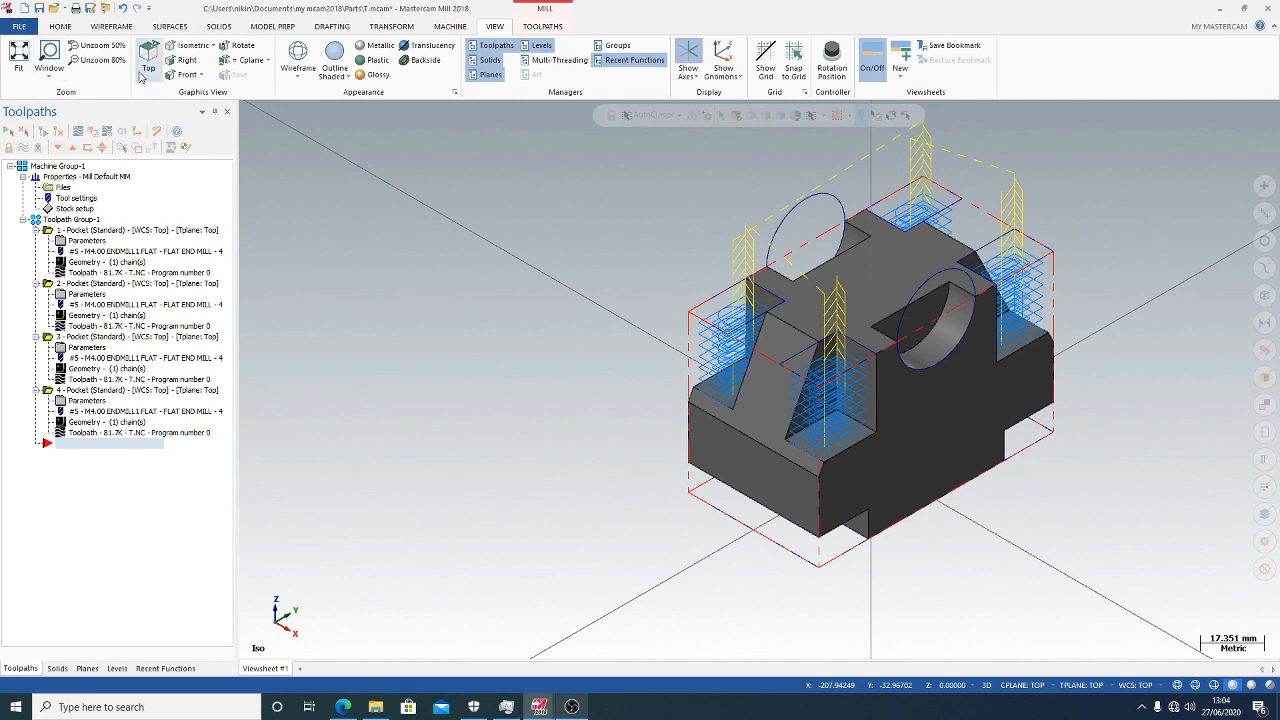
{"action": "left_click", "coordinate": [522, 30]}
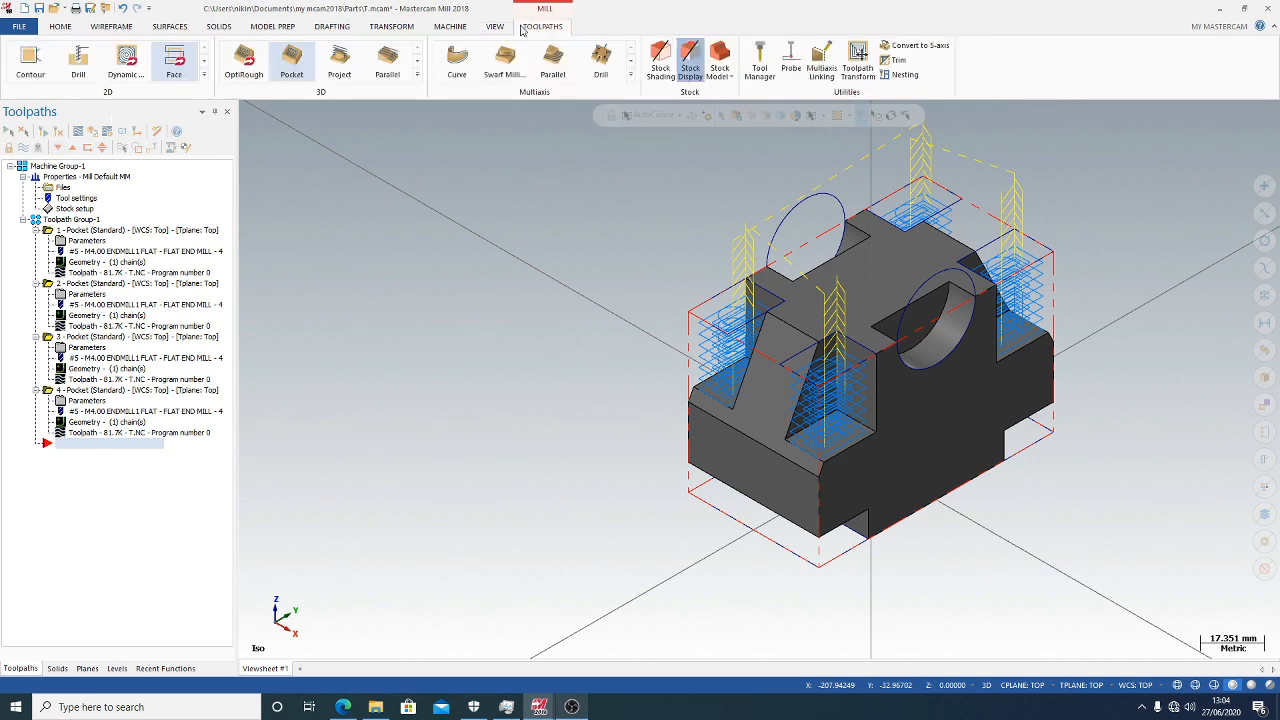
{"action": "left_click", "coordinate": [173, 70]}
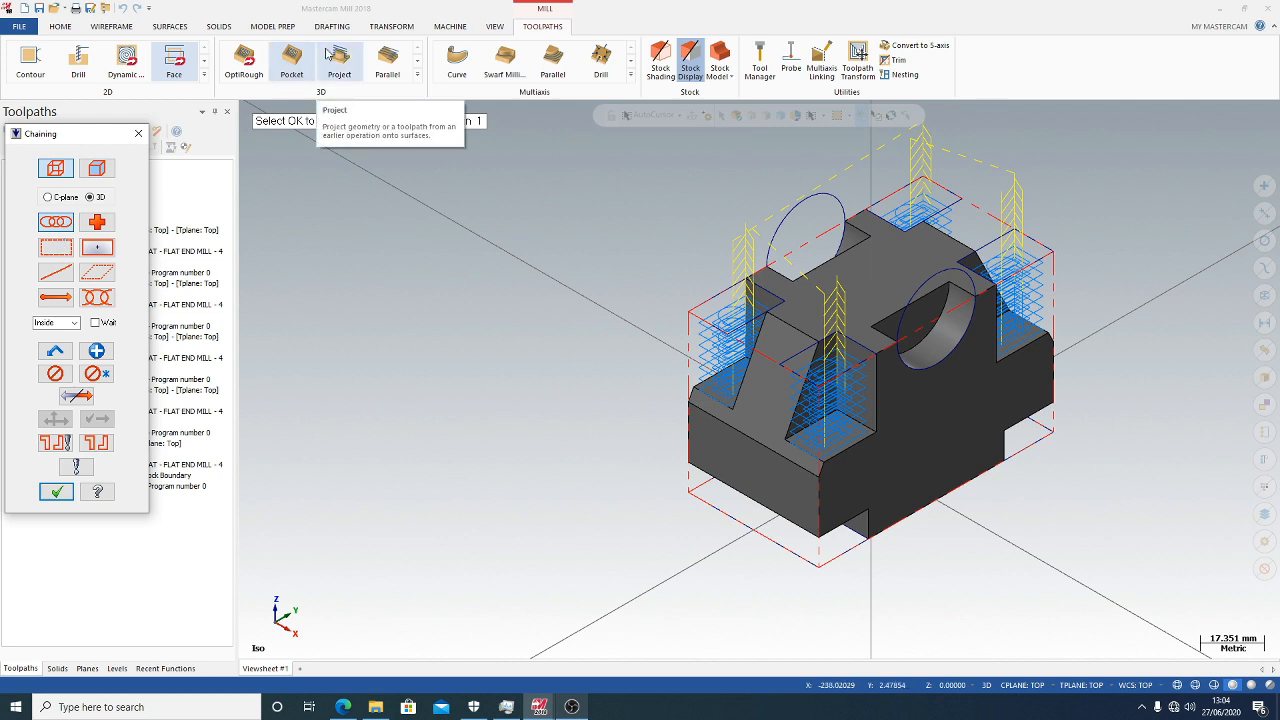
{"action": "left_click", "coordinate": [146, 139]}
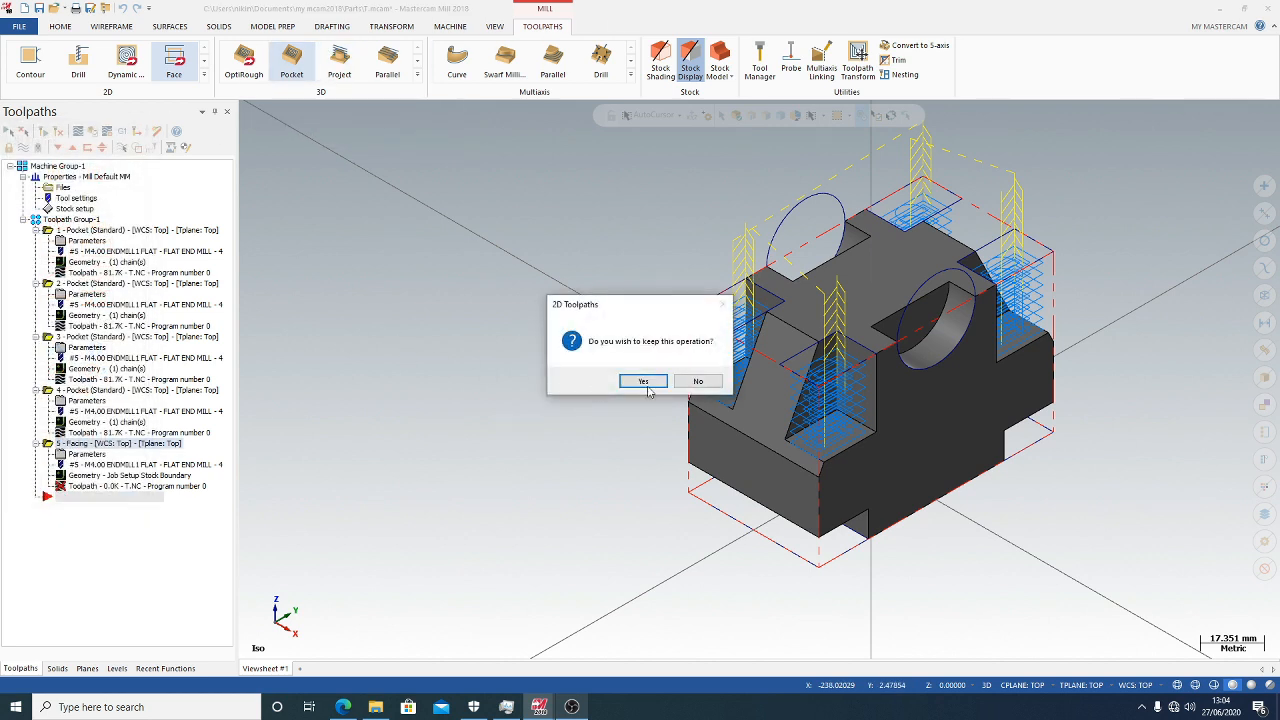
{"action": "left_click", "coordinate": [699, 385]}
{"action": "left_click", "coordinate": [61, 27]}
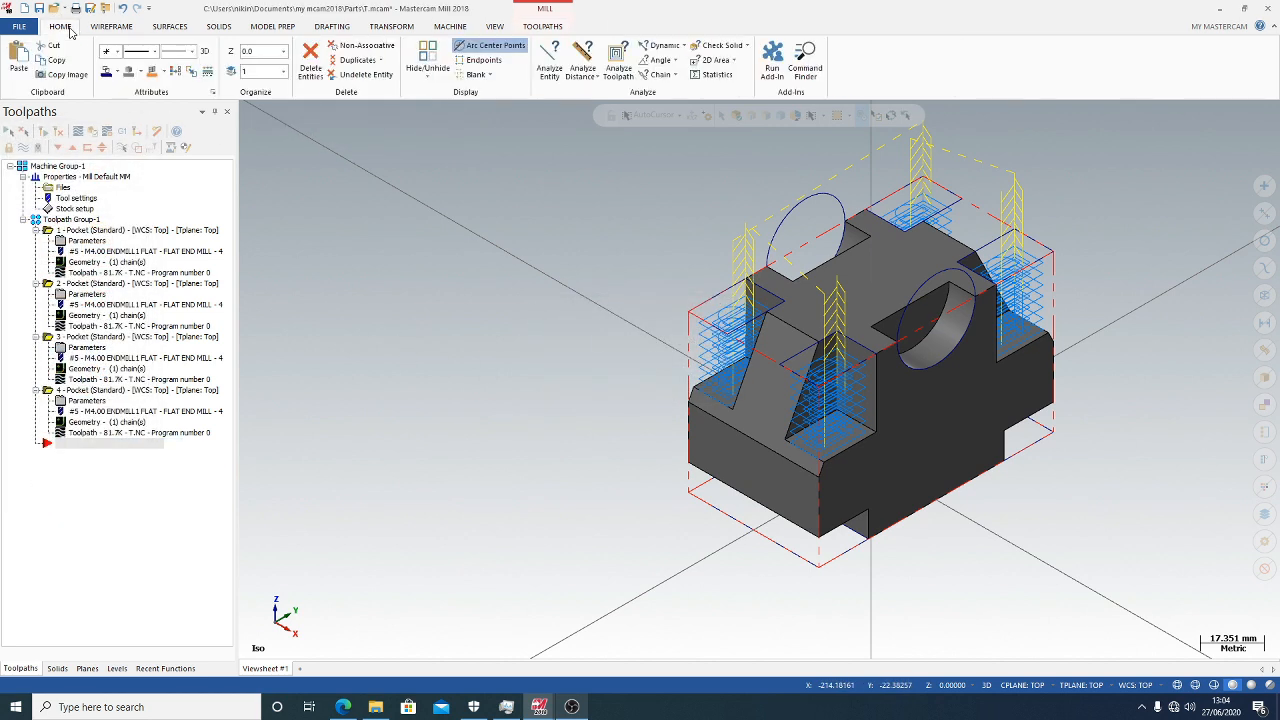
Switch the graphics view to the named view miring 1, facing the sloped end of the part
{"action": "left_click", "coordinate": [114, 28]}
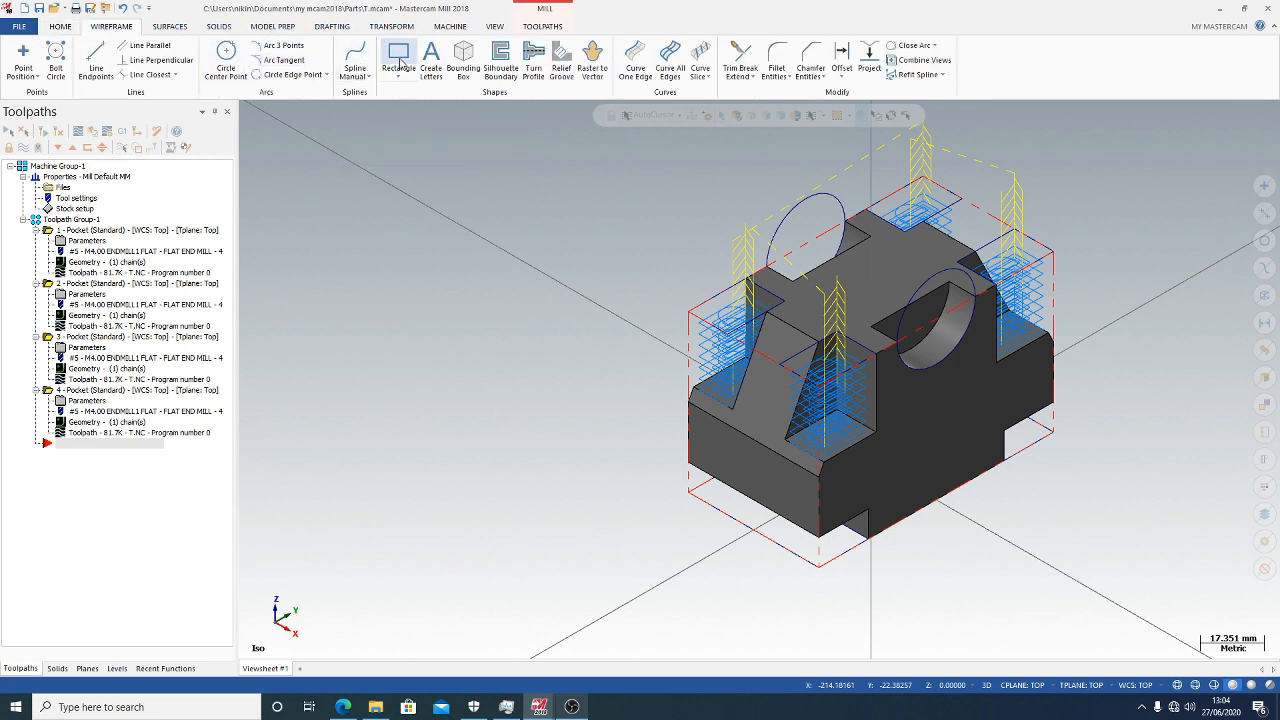
{"action": "left_click", "coordinate": [399, 58]}
{"action": "right_click", "coordinate": [760, 376]}
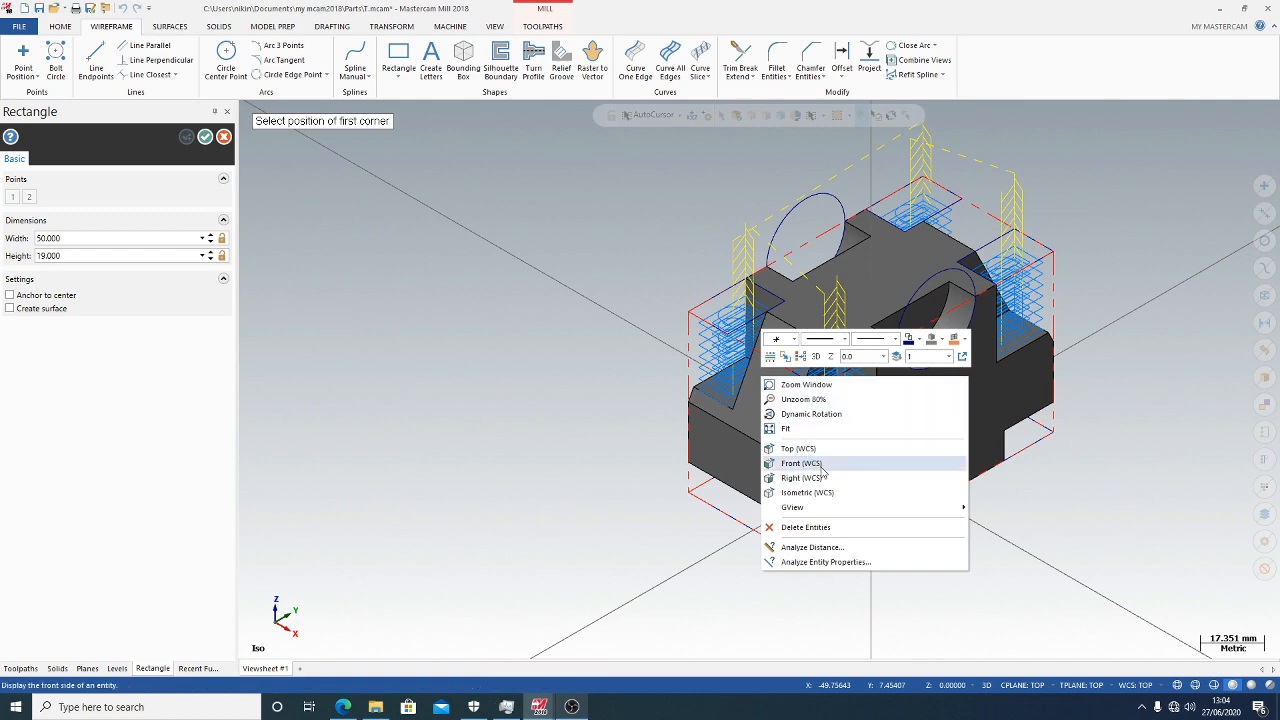
{"action": "mouse_move", "coordinate": [932, 515]}
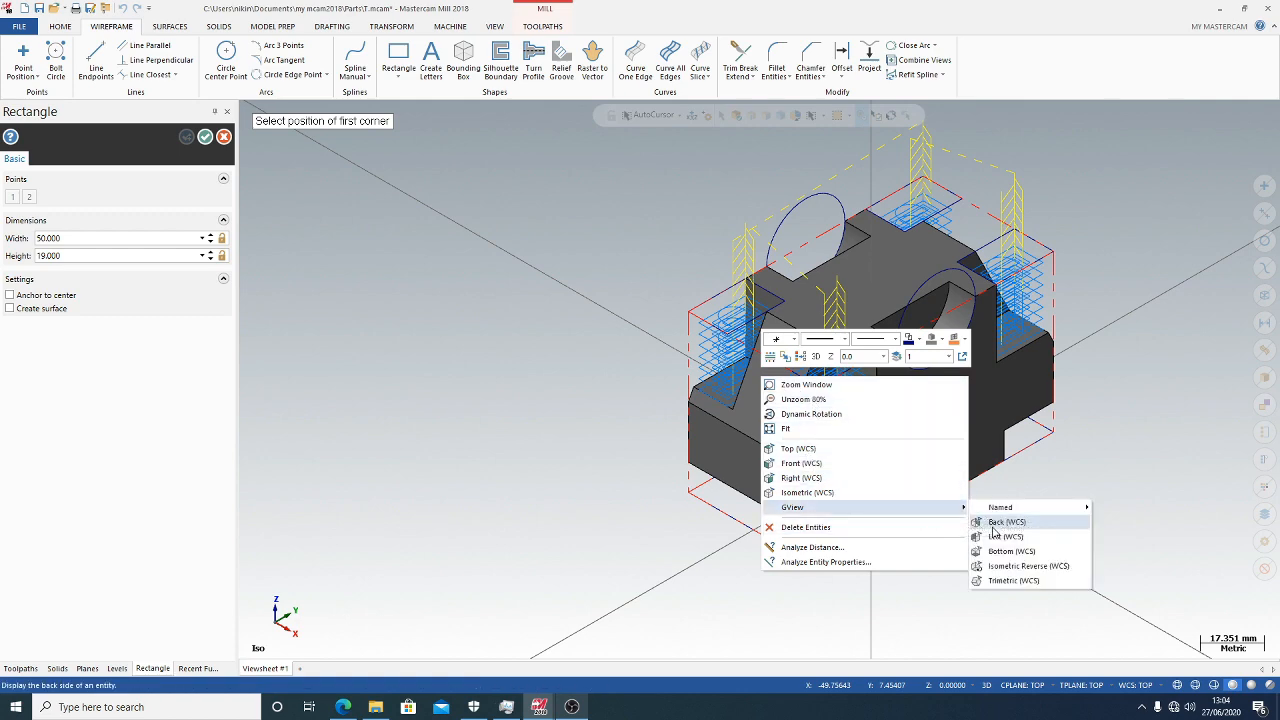
{"action": "mouse_move", "coordinate": [1020, 514]}
{"action": "left_click", "coordinate": [1125, 507]}
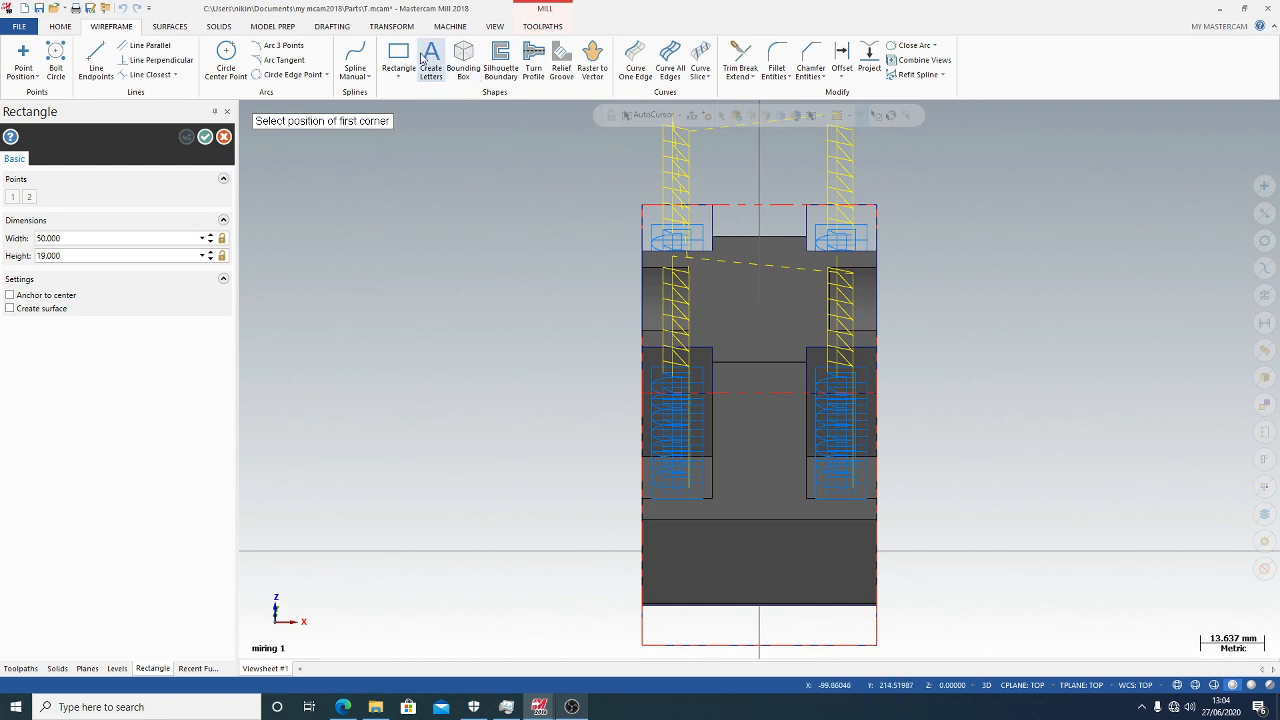
{"action": "left_click", "coordinate": [712, 362]}
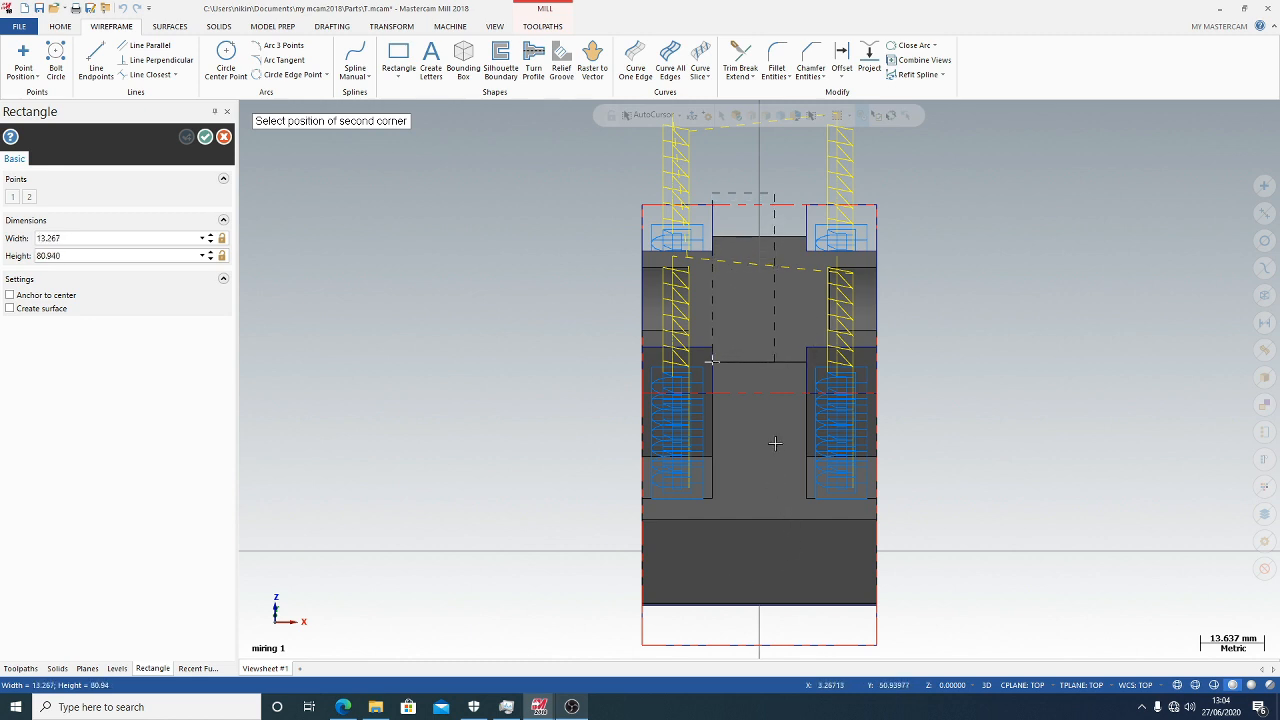
{"action": "key", "text": "Escape"}
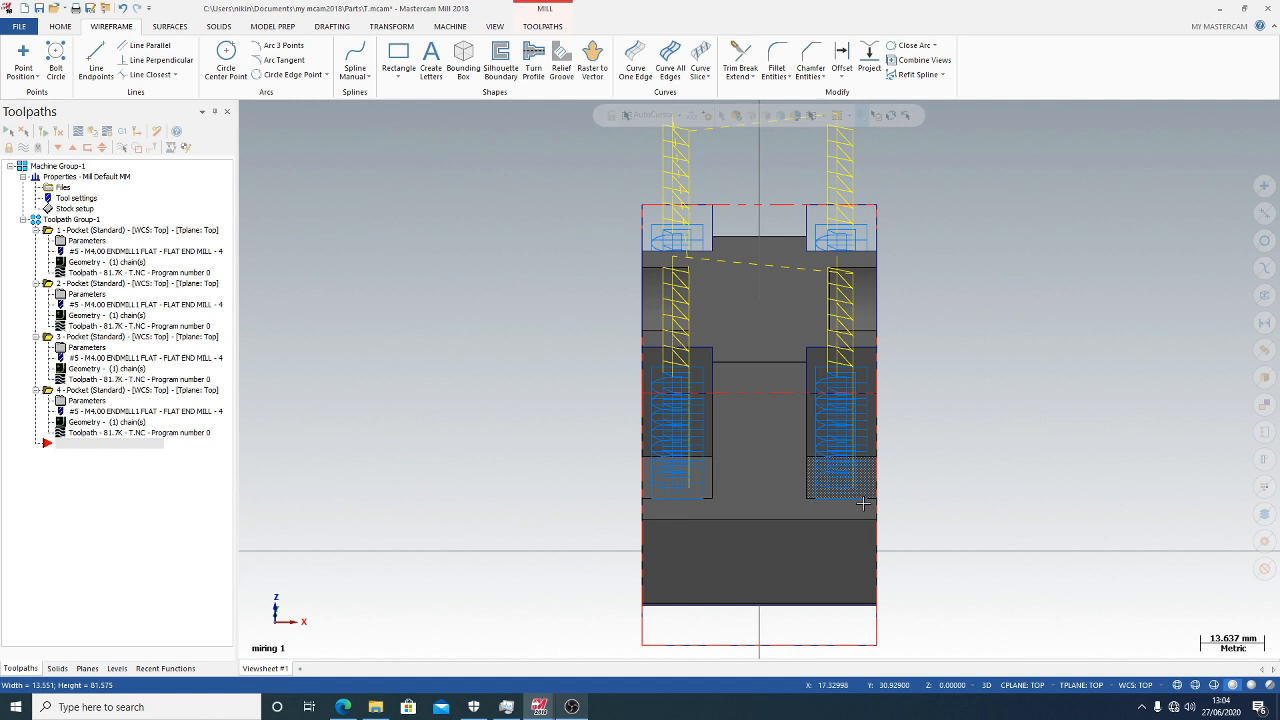
Set the construction and tool planes to the named plane miring 1
{"action": "left_click", "coordinate": [1078, 686]}
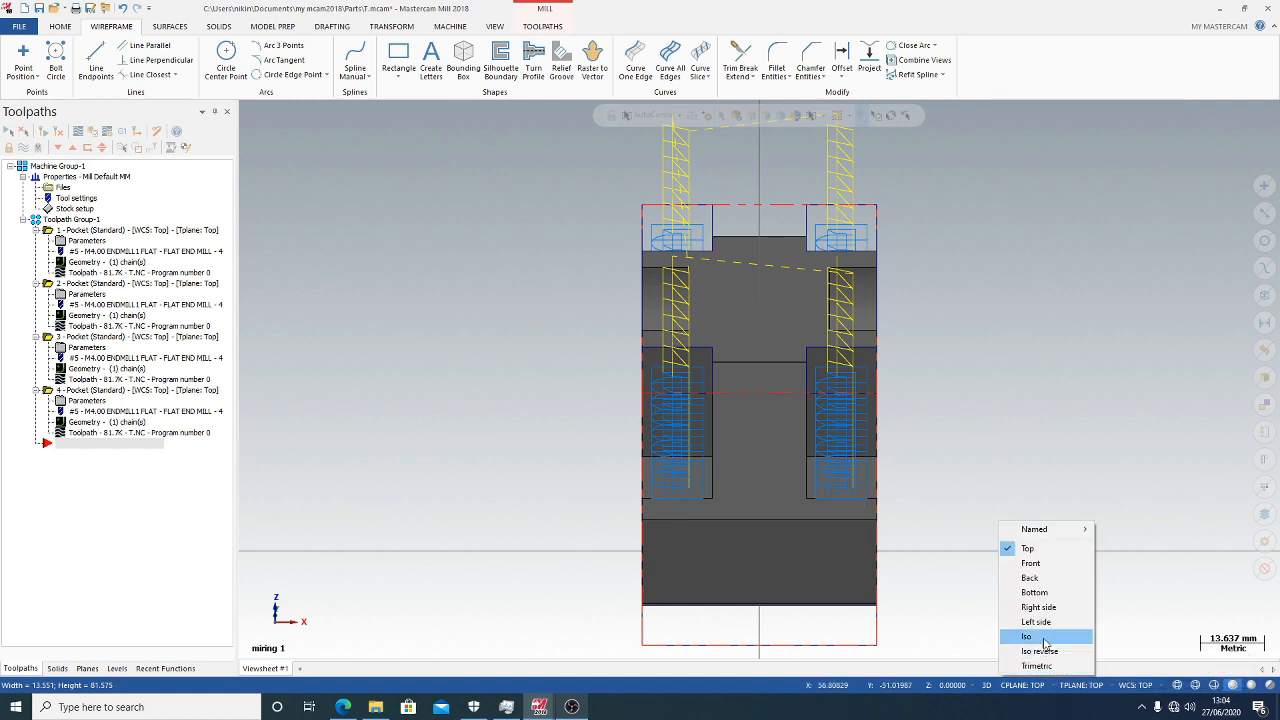
{"action": "mouse_move", "coordinate": [1050, 529]}
{"action": "left_click", "coordinate": [1125, 532]}
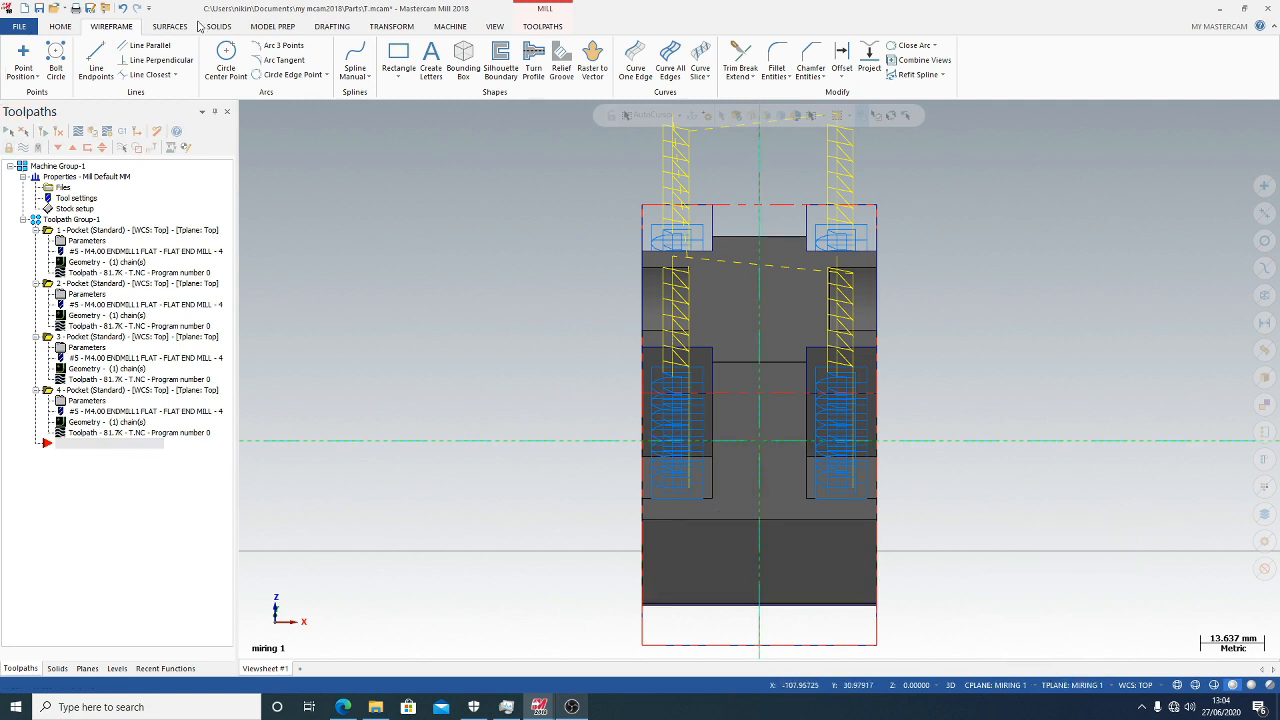
Draw a rectangle about 20 by 29 mm corner to corner over the sloped central face between the front pockets
{"action": "left_click", "coordinate": [399, 62]}
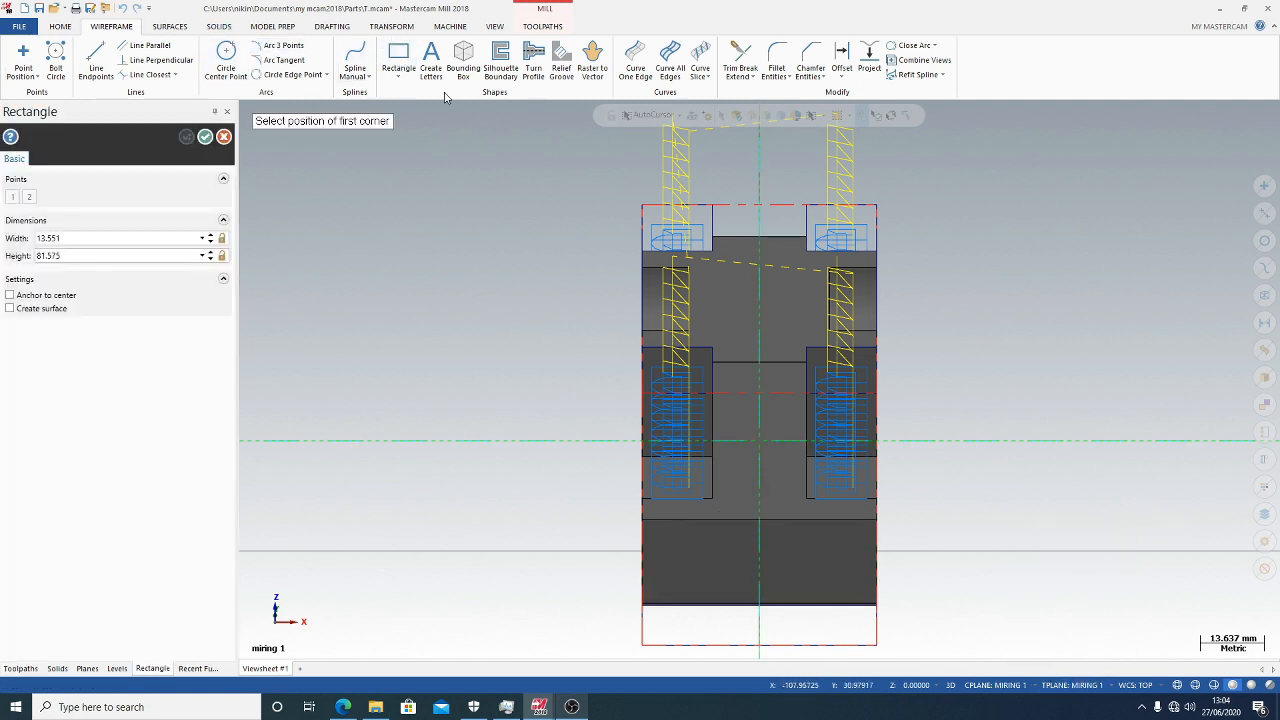
{"action": "left_click", "coordinate": [712, 362]}
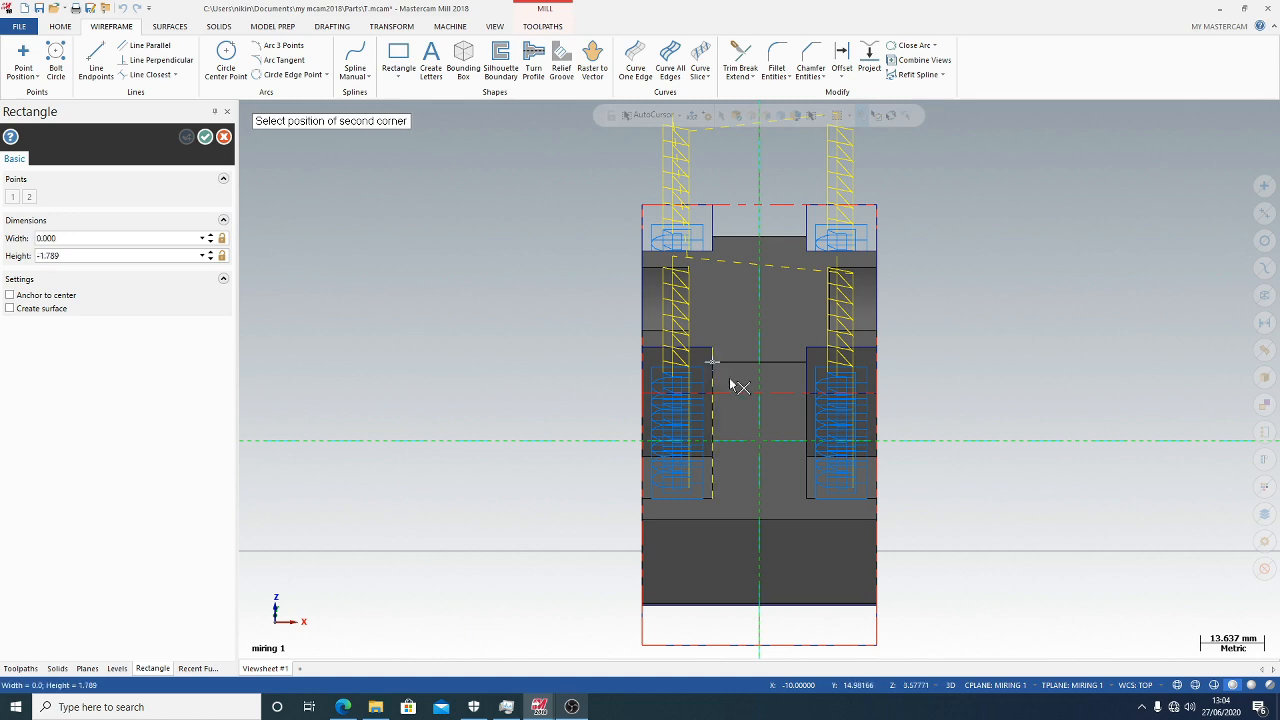
{"action": "left_click", "coordinate": [806, 499]}
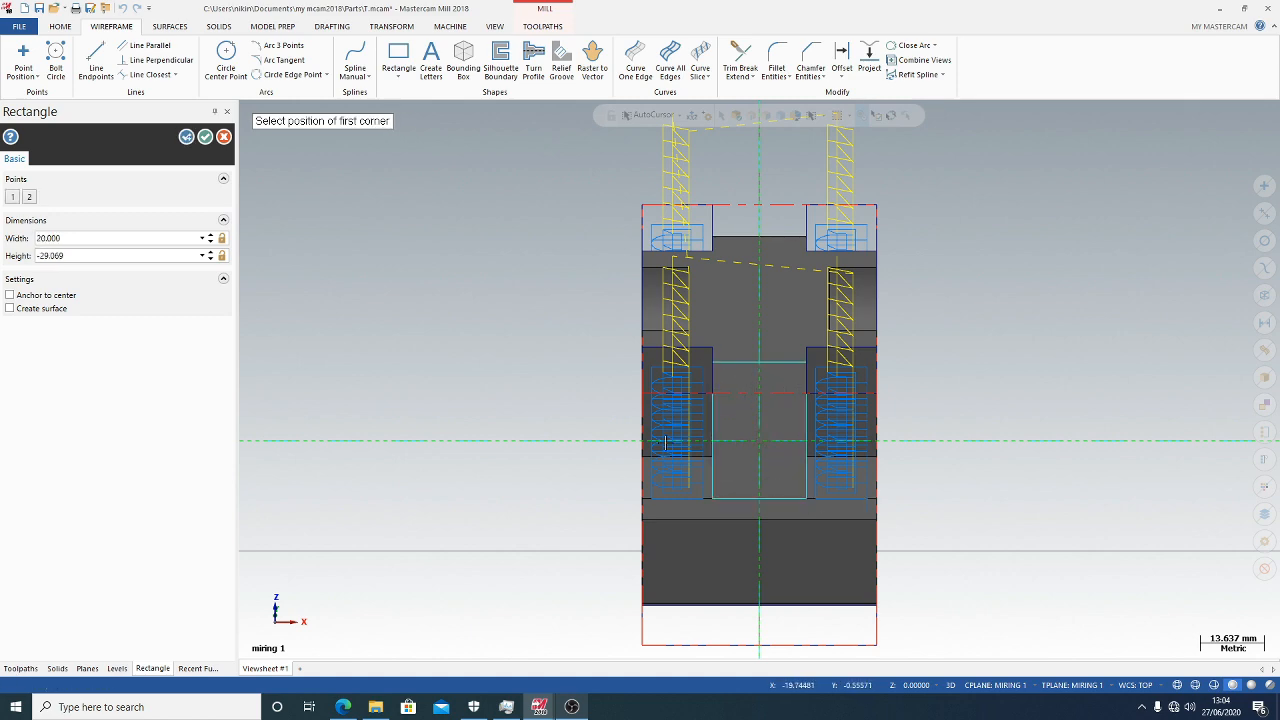
Draw a second rectangle about 50 by 4.5 mm over the narrow sloped strip directly below the first one
{"action": "middle_click_drag", "start_coordinate": [650, 418], "coordinate": [614, 421]}
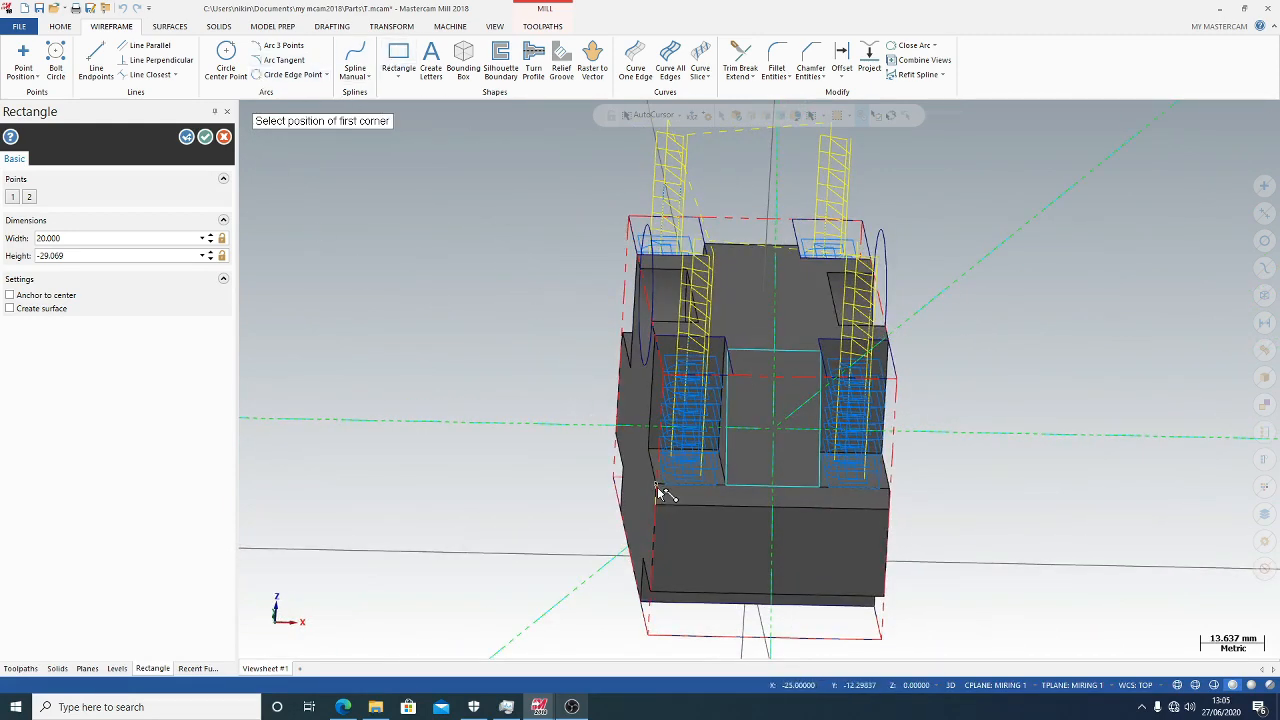
{"action": "middle_click_drag", "start_coordinate": [942, 541], "coordinate": [918, 547]}
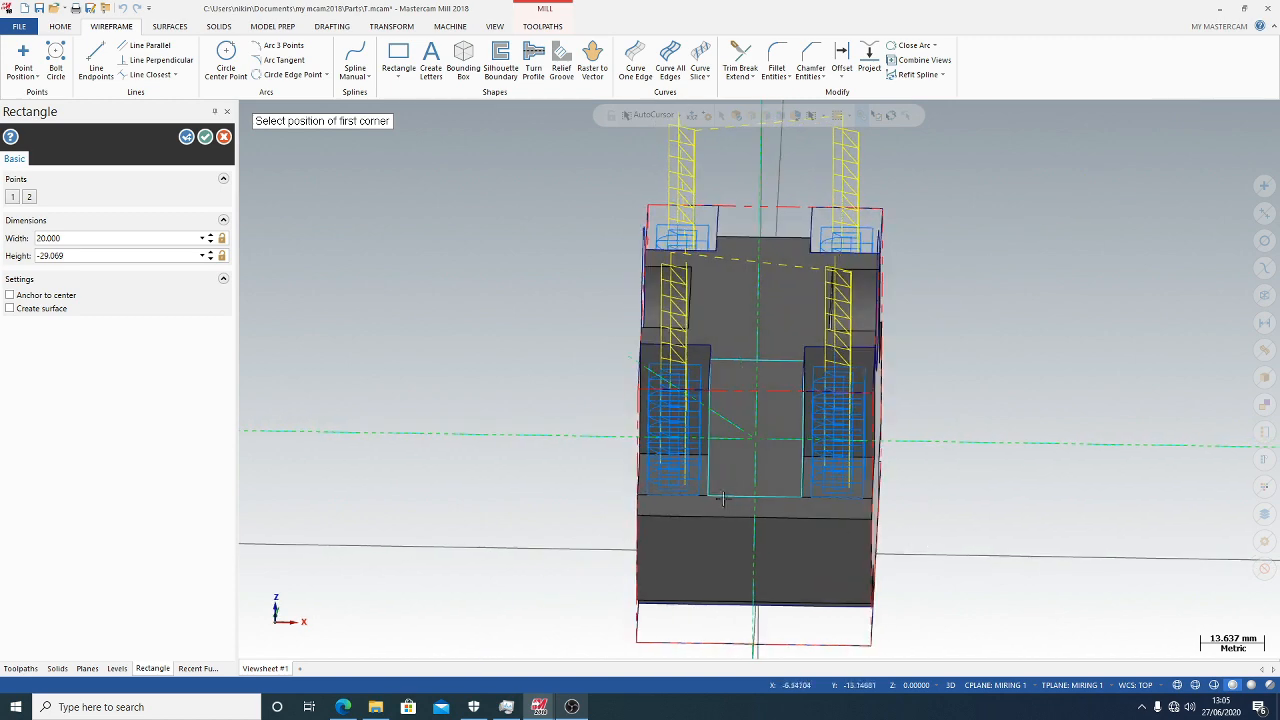
{"action": "left_click", "coordinate": [641, 500]}
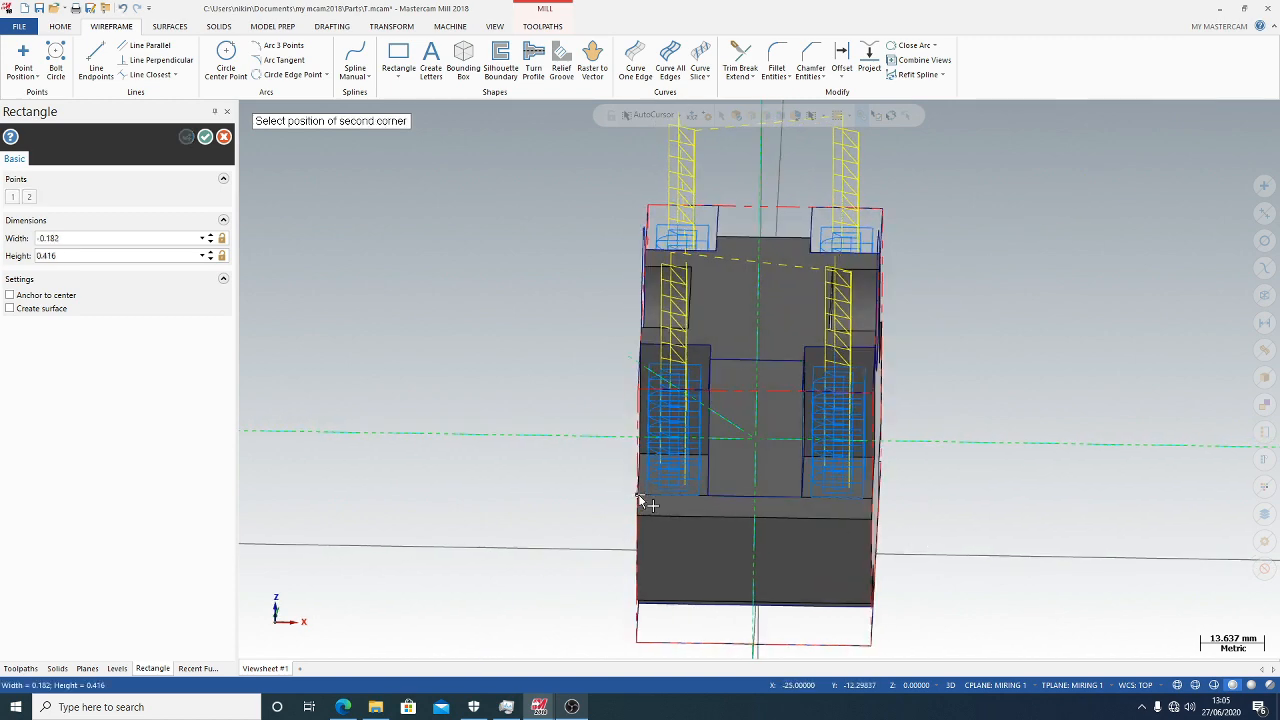
{"action": "left_click", "coordinate": [879, 523]}
{"action": "middle_click_drag", "start_coordinate": [940, 526], "coordinate": [1000, 526]}
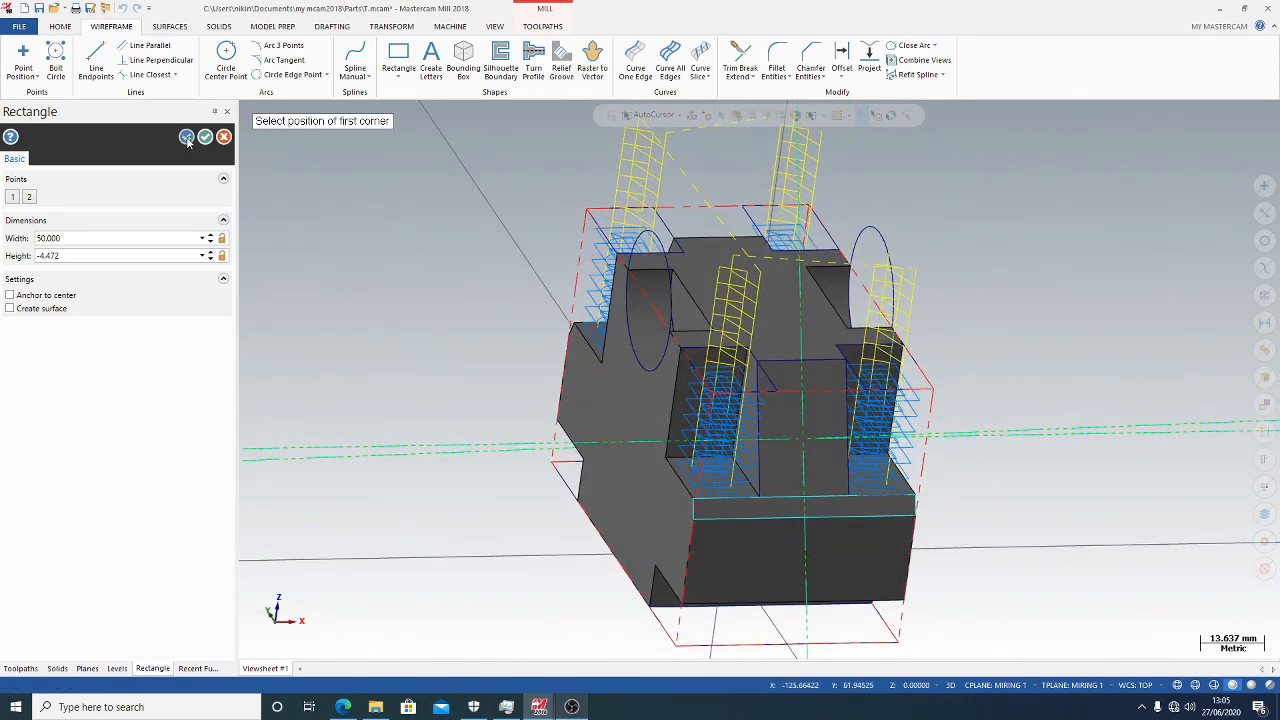
{"action": "left_click", "coordinate": [205, 137]}
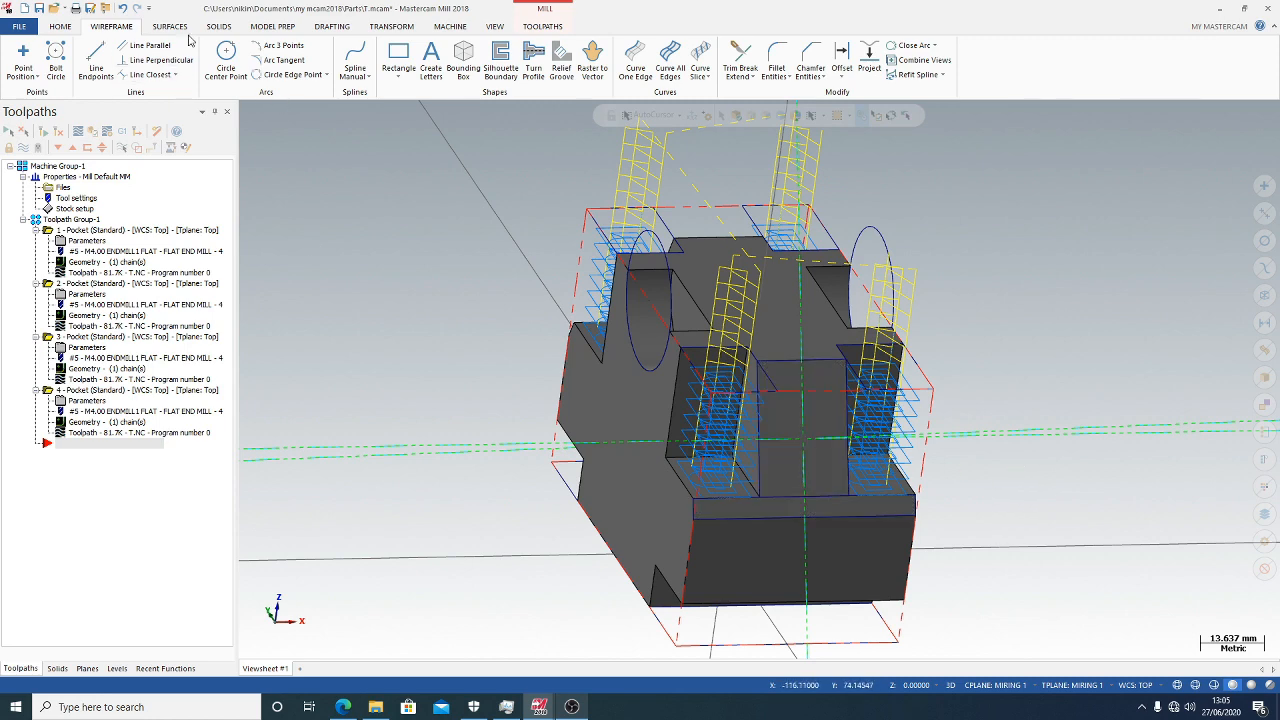
Start a Face toolpath and chain both rectangles on the sloped face by area selection
{"action": "left_click", "coordinate": [543, 27]}
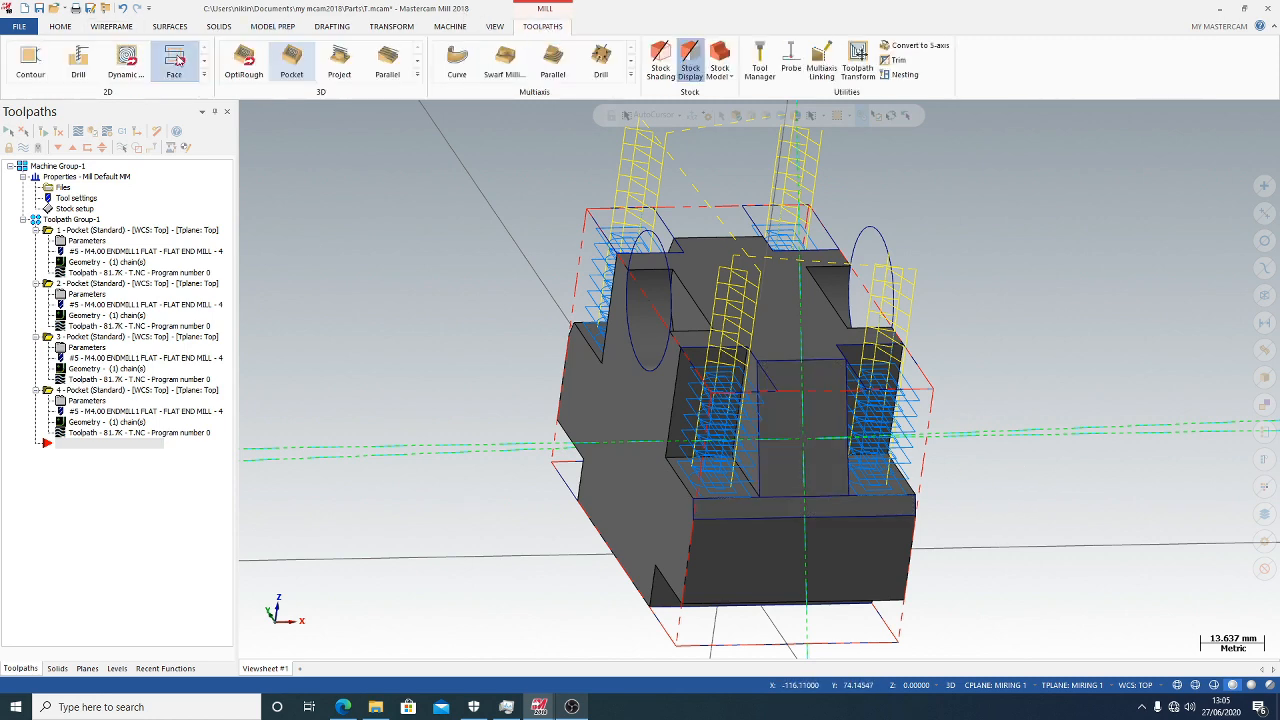
{"action": "left_click", "coordinate": [177, 62]}
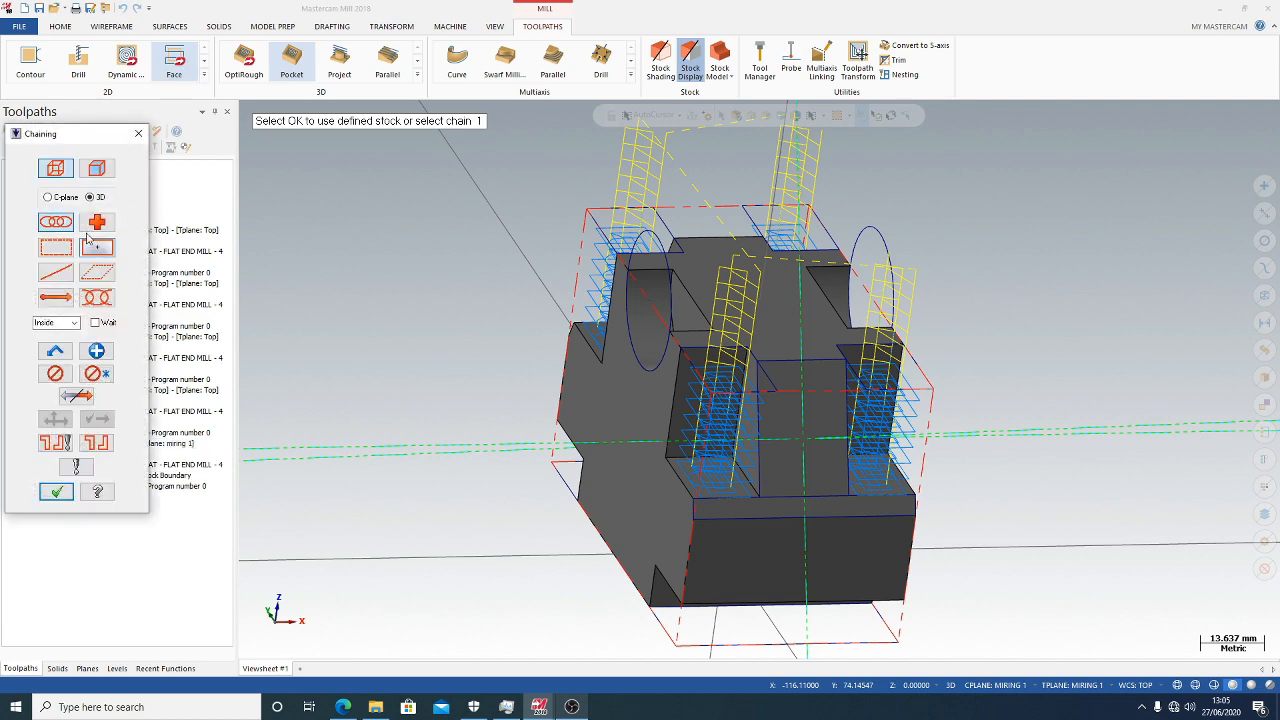
{"action": "left_click", "coordinate": [95, 227]}
{"action": "left_click", "coordinate": [95, 252]}
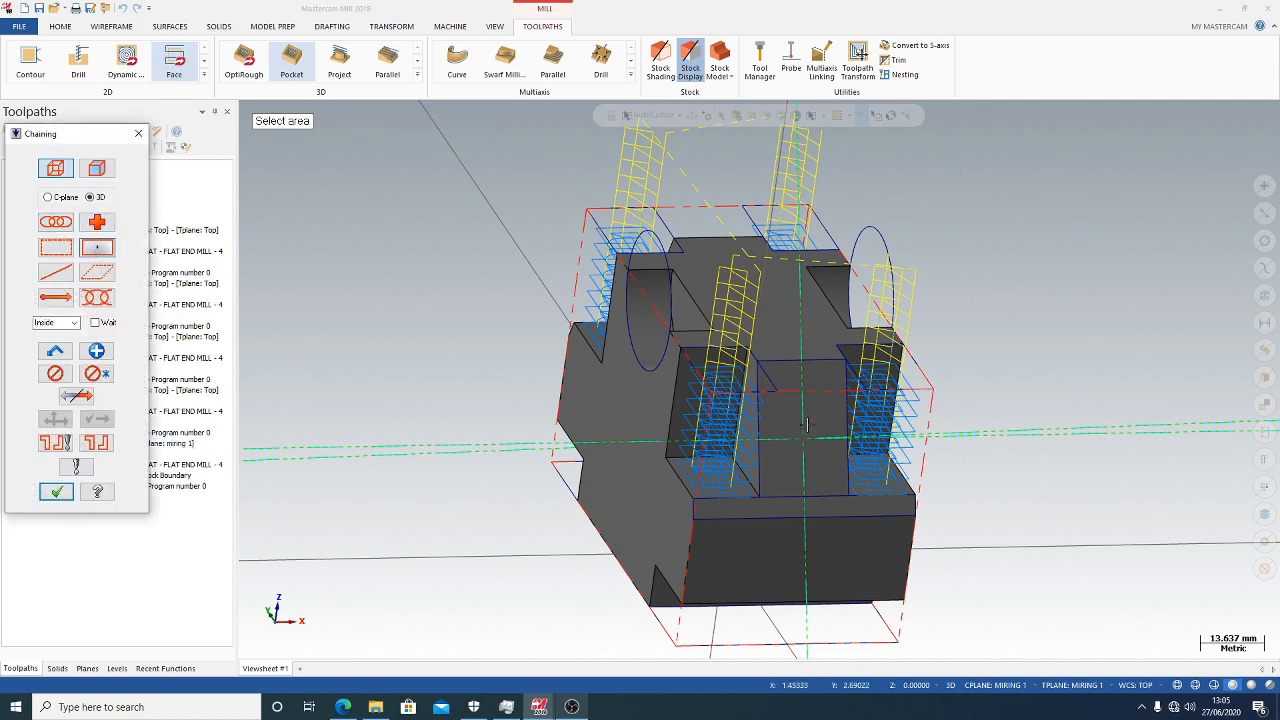
{"action": "middle_click_drag", "start_coordinate": [1022, 497], "coordinate": [986, 512]}
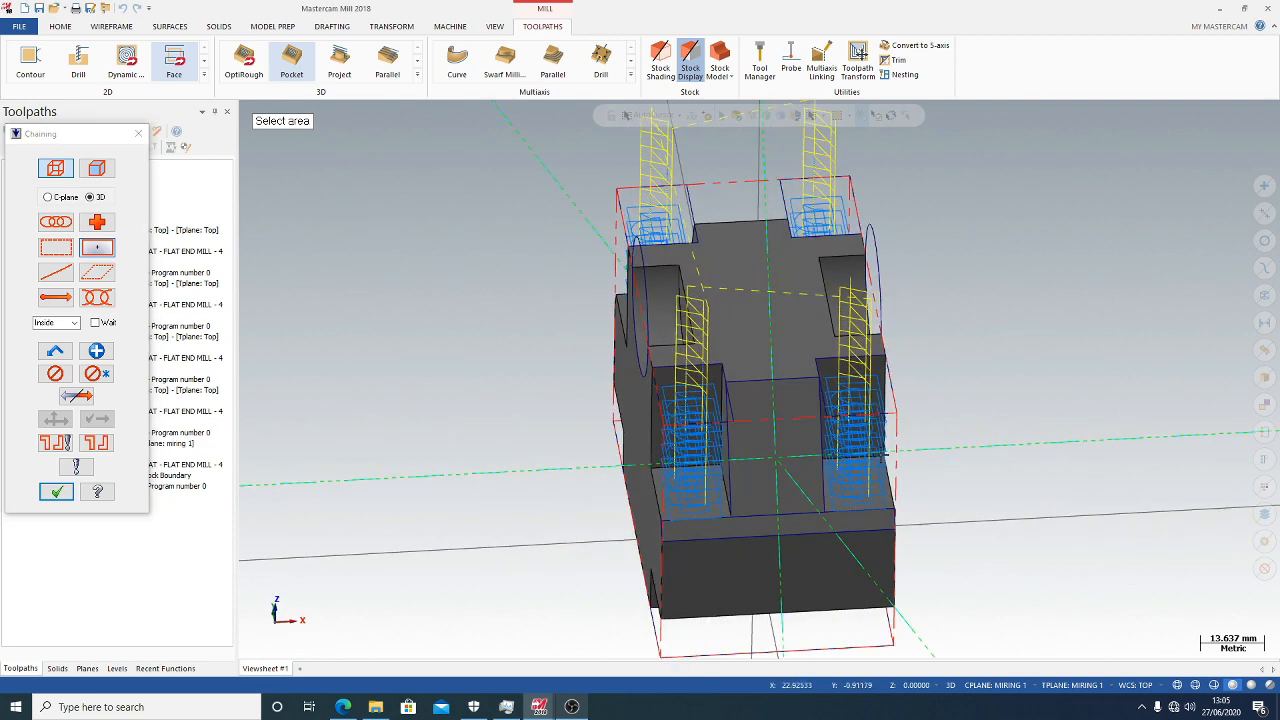
{"action": "right_click", "coordinate": [798, 387]}
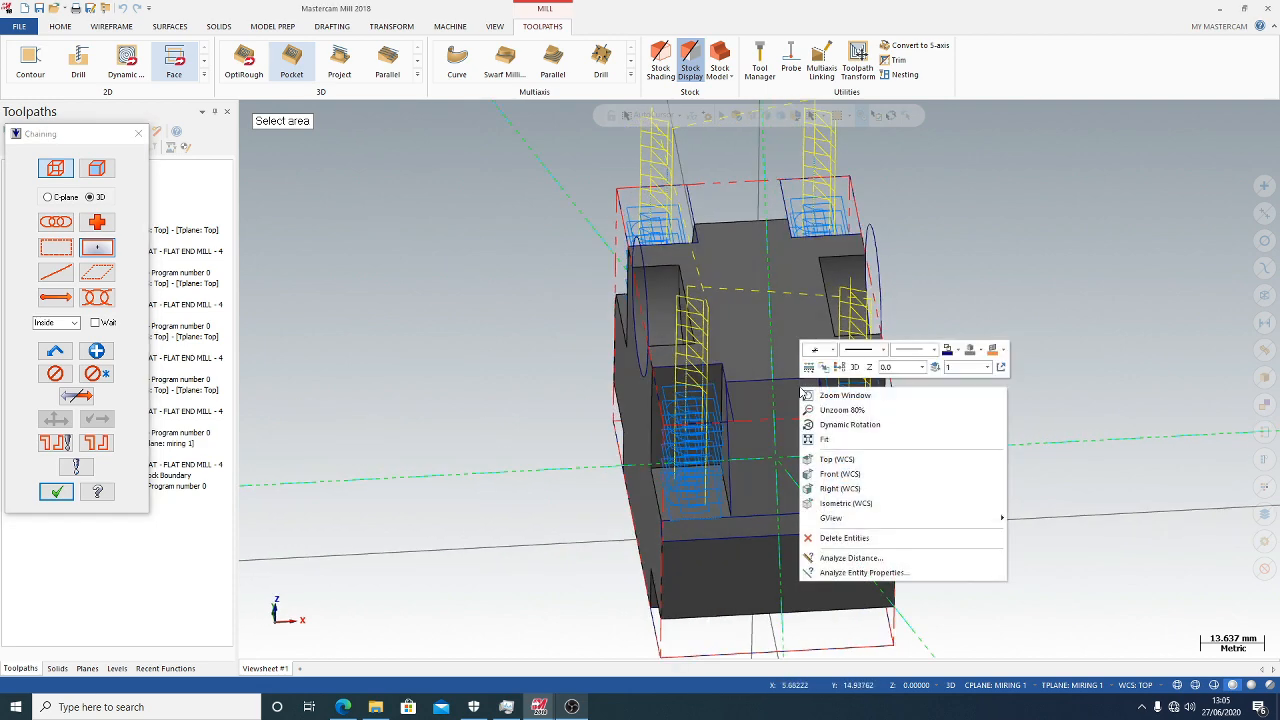
{"action": "mouse_move", "coordinate": [960, 521]}
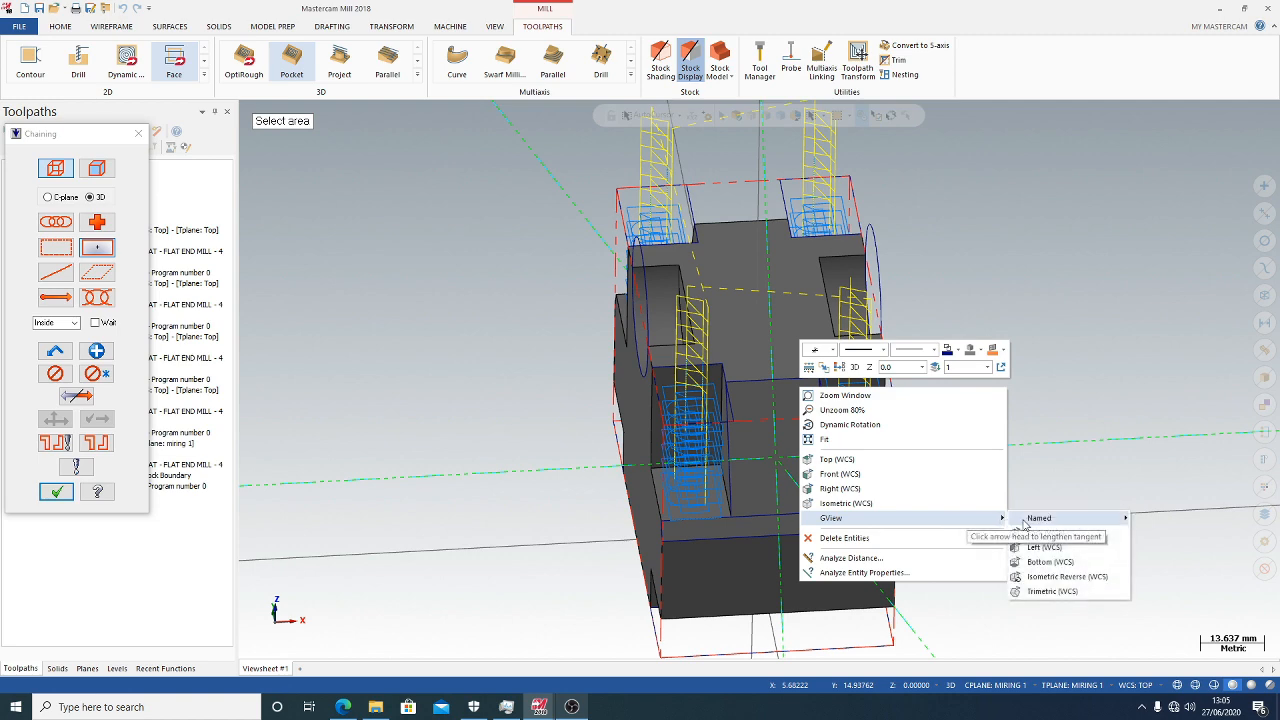
{"action": "left_click", "coordinate": [1095, 530]}
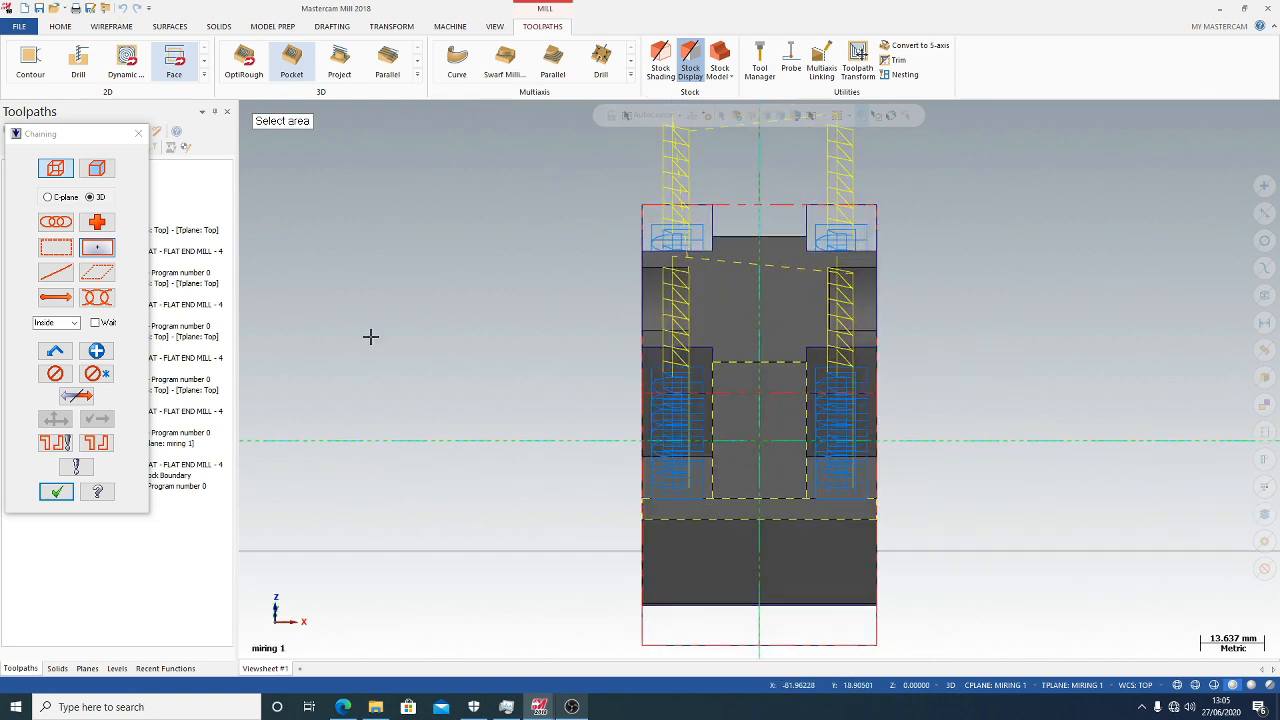
{"action": "left_click", "coordinate": [56, 491]}
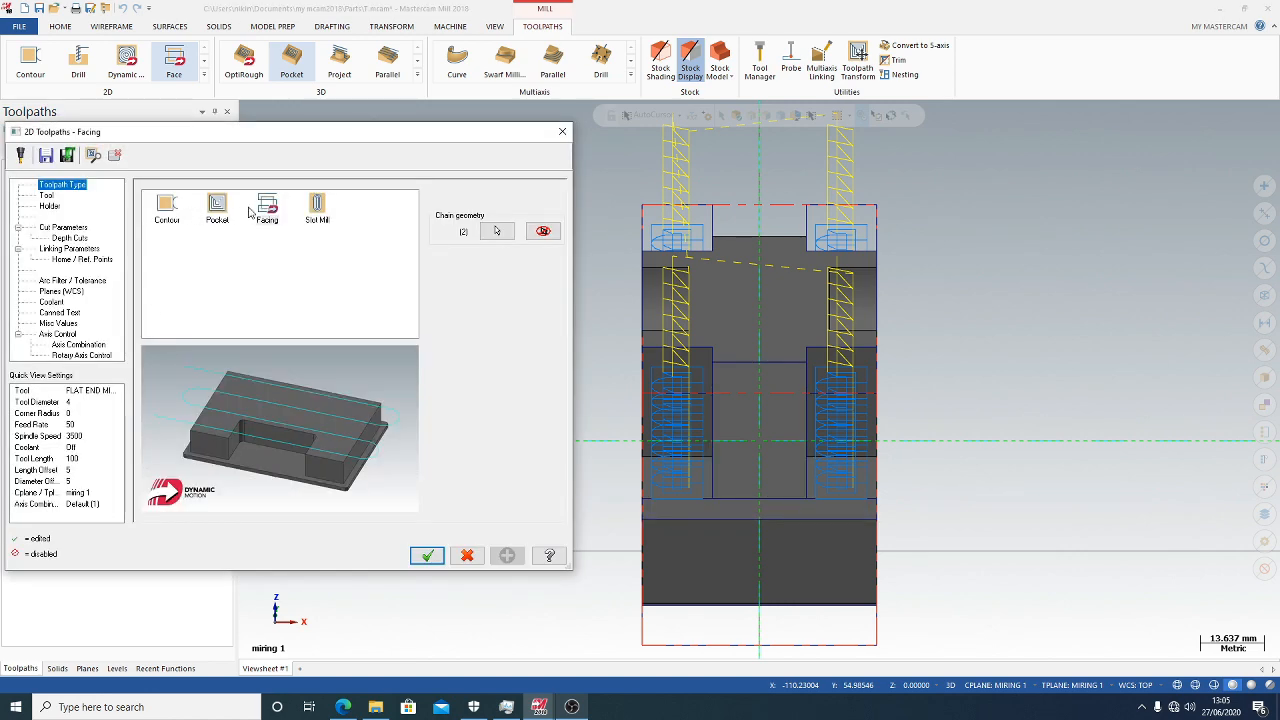
Choose the 20 mm flat end mill with no corner radius from the Mill_mm tool library for the facing operation
{"action": "left_click", "coordinate": [45, 196]}
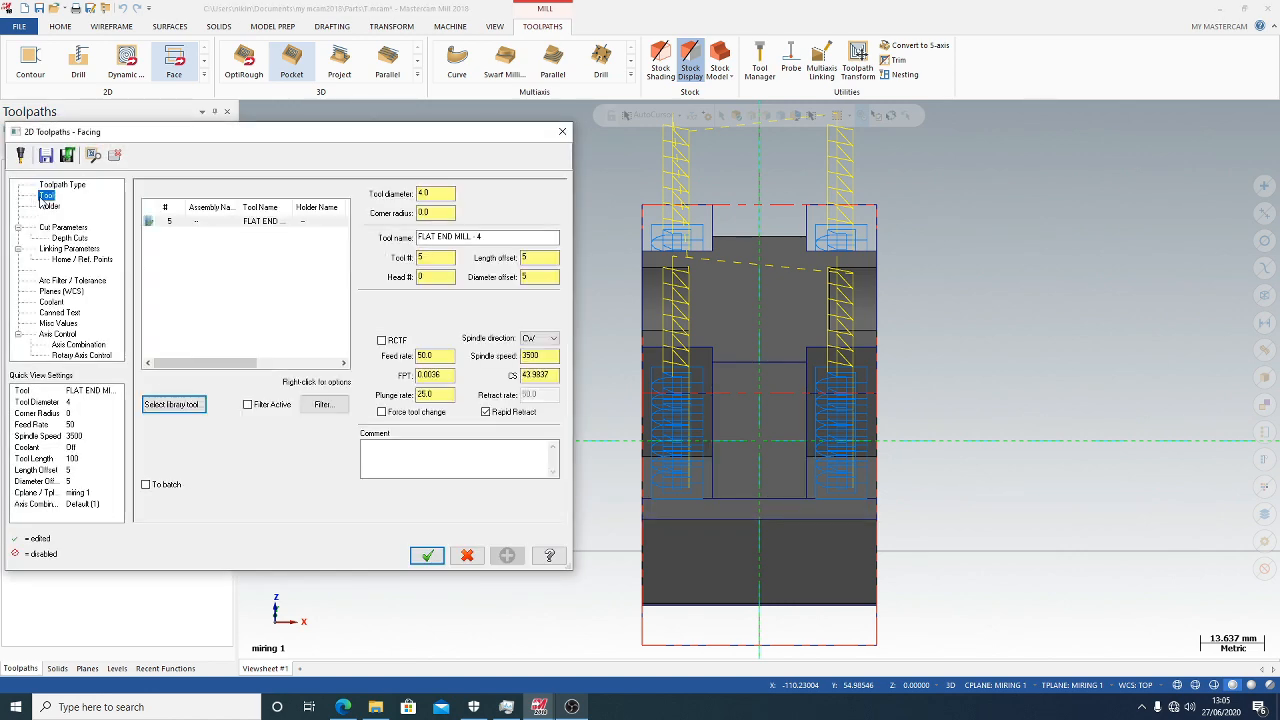
{"action": "left_click", "coordinate": [190, 411]}
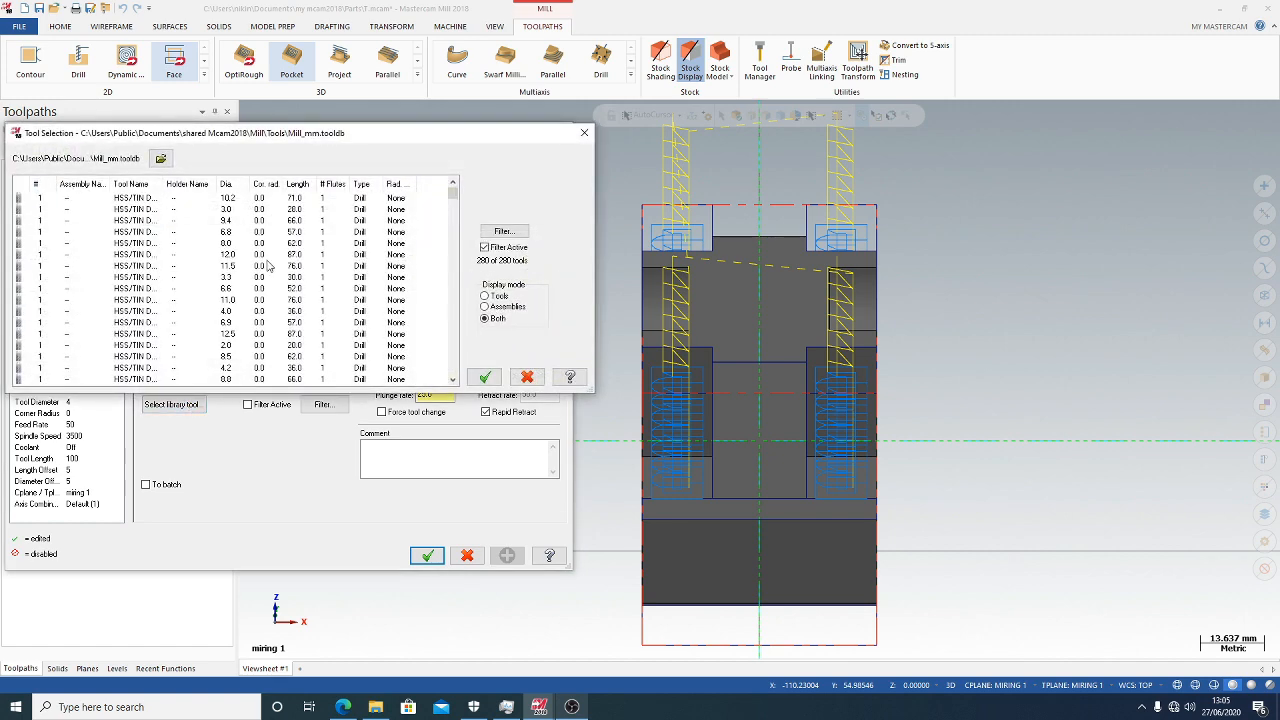
{"action": "scroll", "coordinate": [268, 265], "scroll_direction": "down", "scroll_amount": 4}
{"action": "left_click_drag", "start_coordinate": [453, 213], "coordinate": [437, 361]}
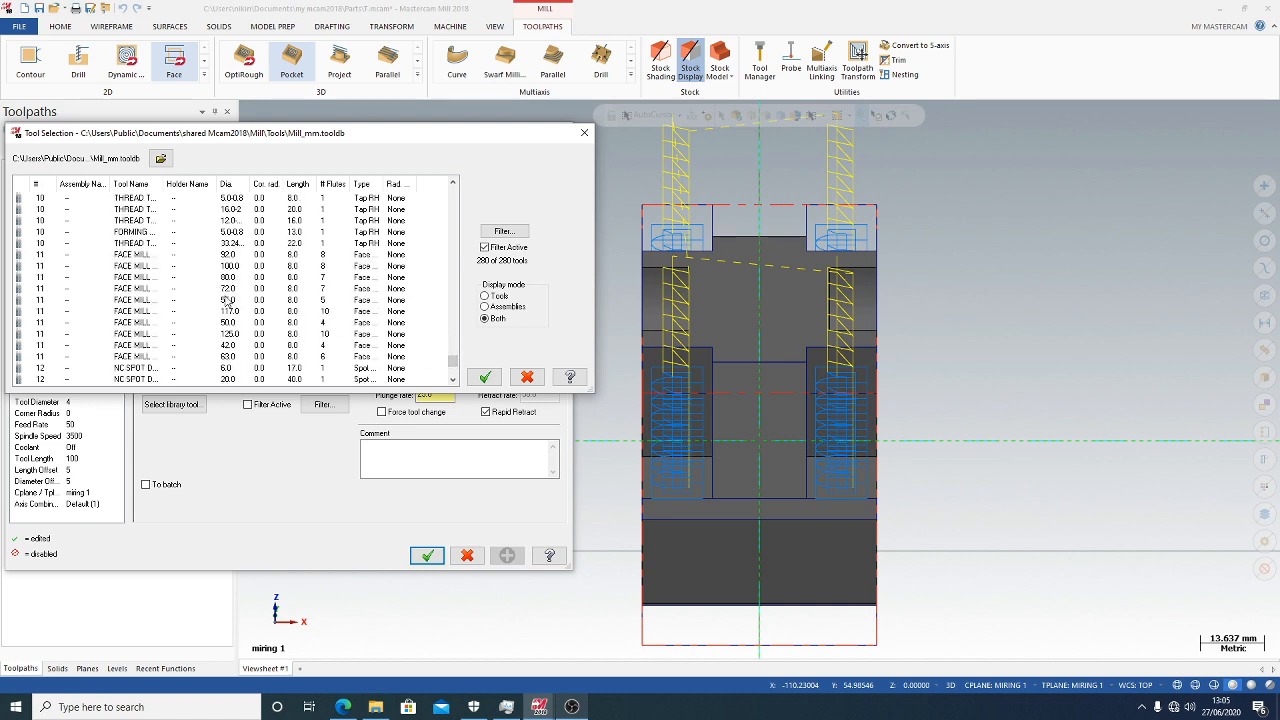
{"action": "scroll", "coordinate": [287, 305], "scroll_direction": "down", "scroll_amount": 2}
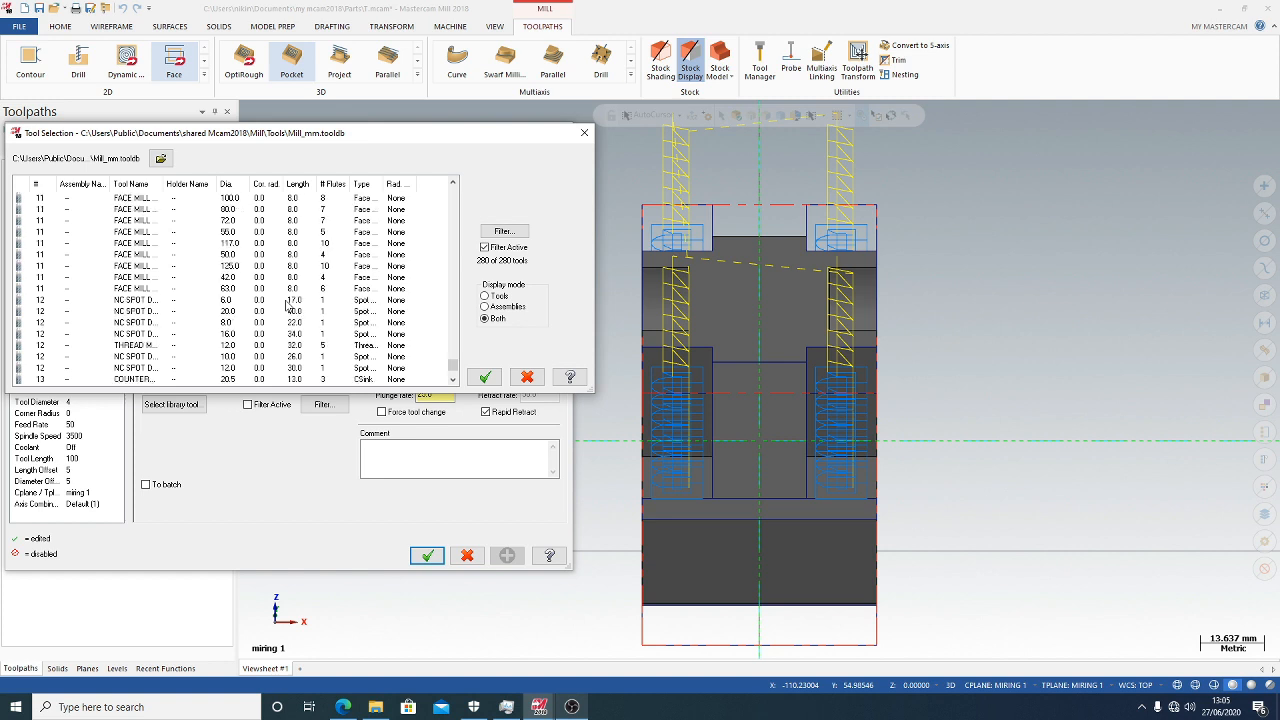
{"action": "scroll", "coordinate": [287, 305], "scroll_direction": "up", "scroll_amount": 1}
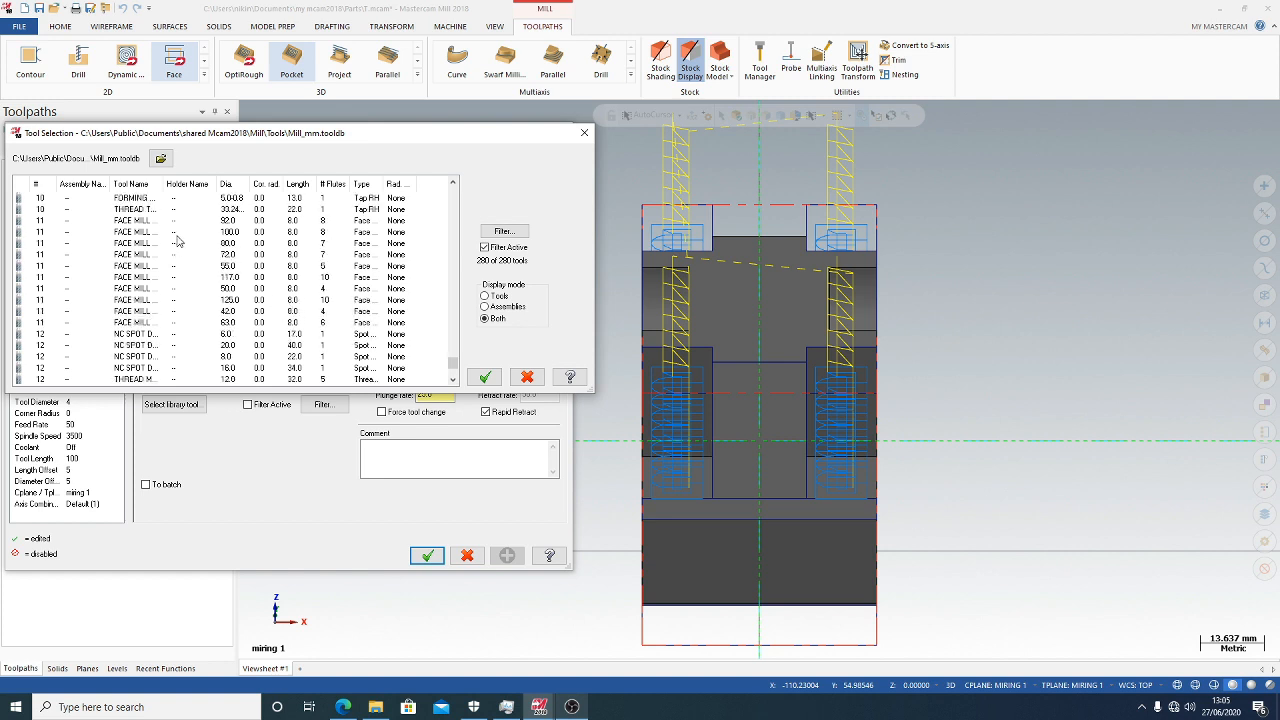
{"action": "scroll", "coordinate": [384, 285], "scroll_direction": "down", "scroll_amount": 3}
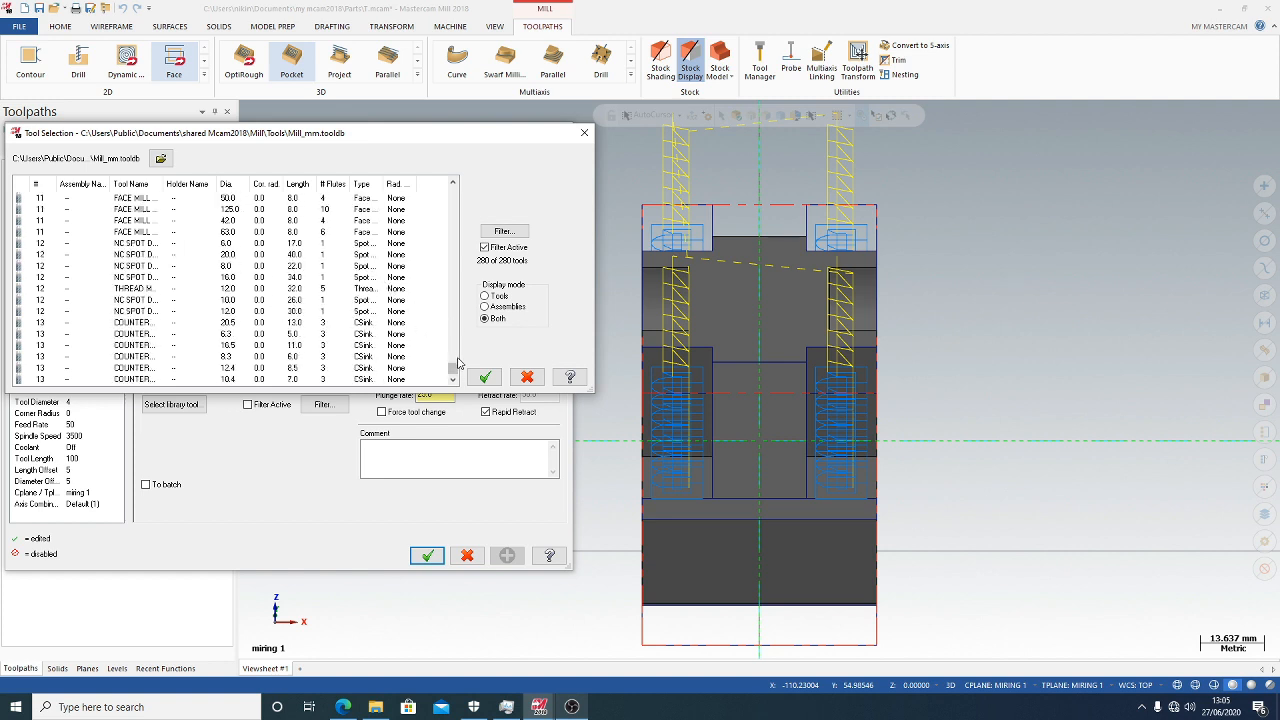
{"action": "mouse_move", "coordinate": [453, 366]}
{"action": "left_mouse_down"}
{"action": "mouse_move", "coordinate": [480, 233]}
{"action": "mouse_move", "coordinate": [462, 366]}
{"action": "left_mouse_up"}
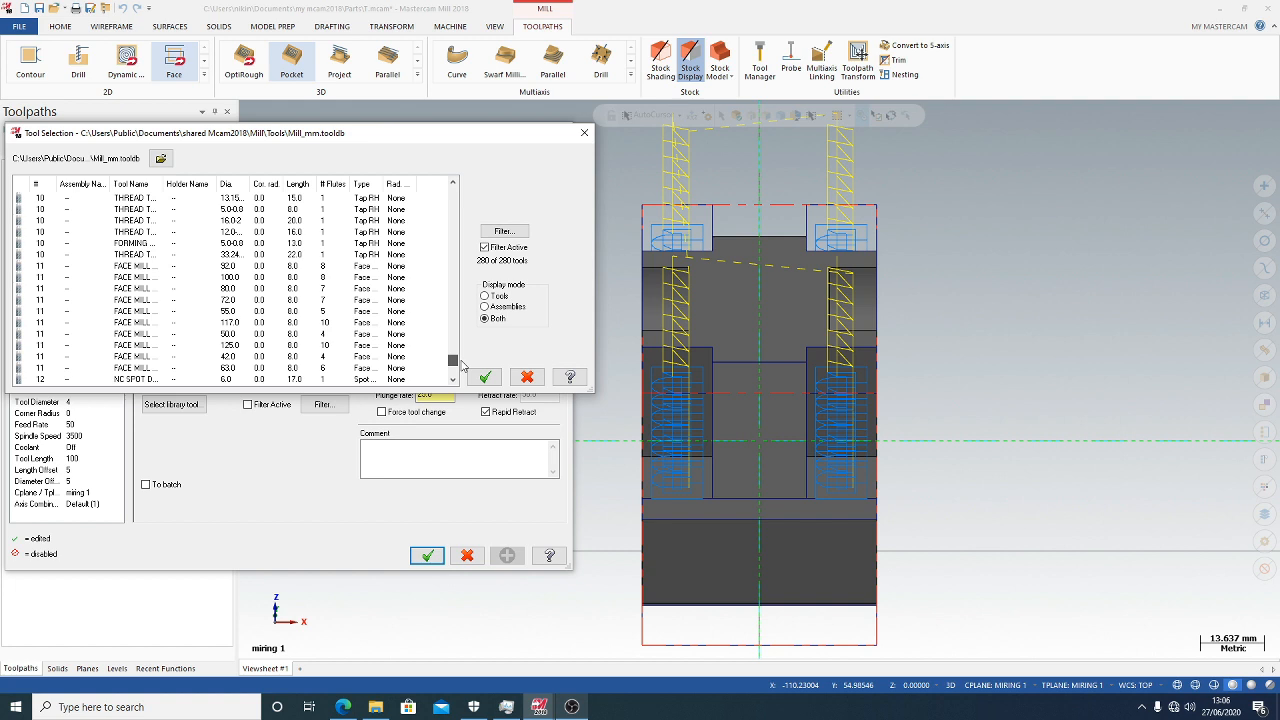
{"action": "left_click", "coordinate": [485, 296]}
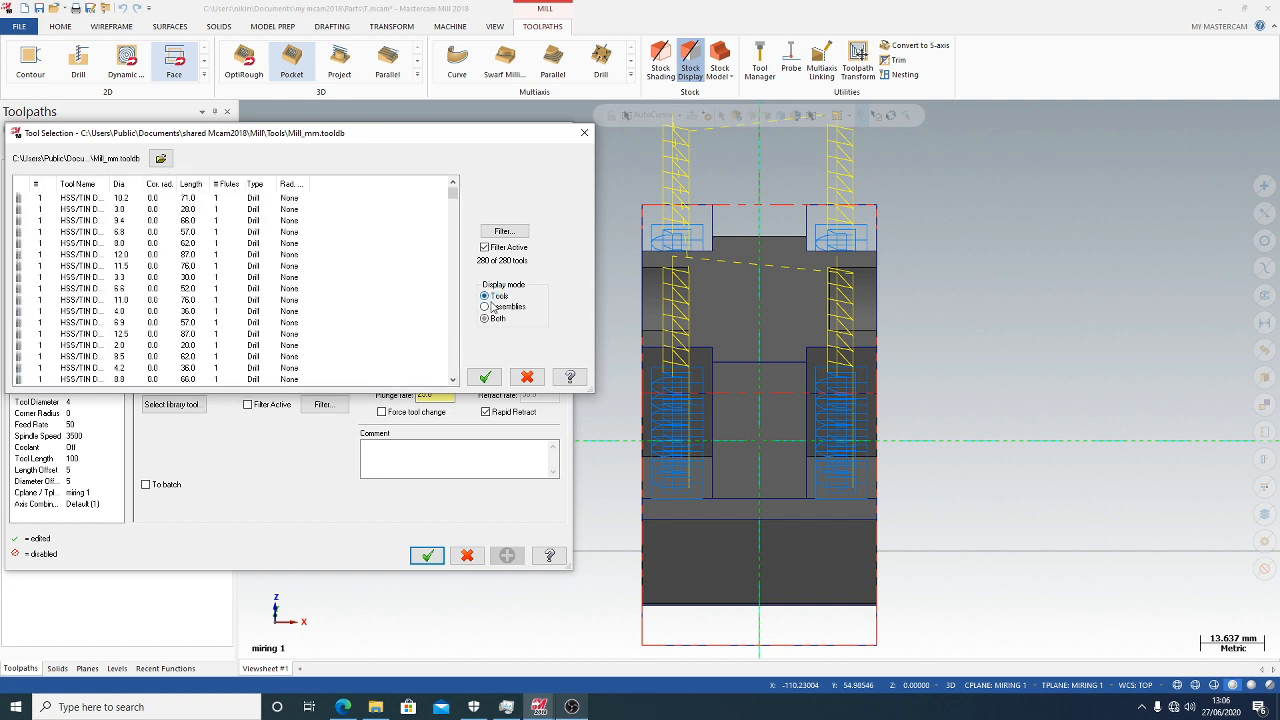
{"action": "left_click_drag", "start_coordinate": [455, 200], "coordinate": [442, 370]}
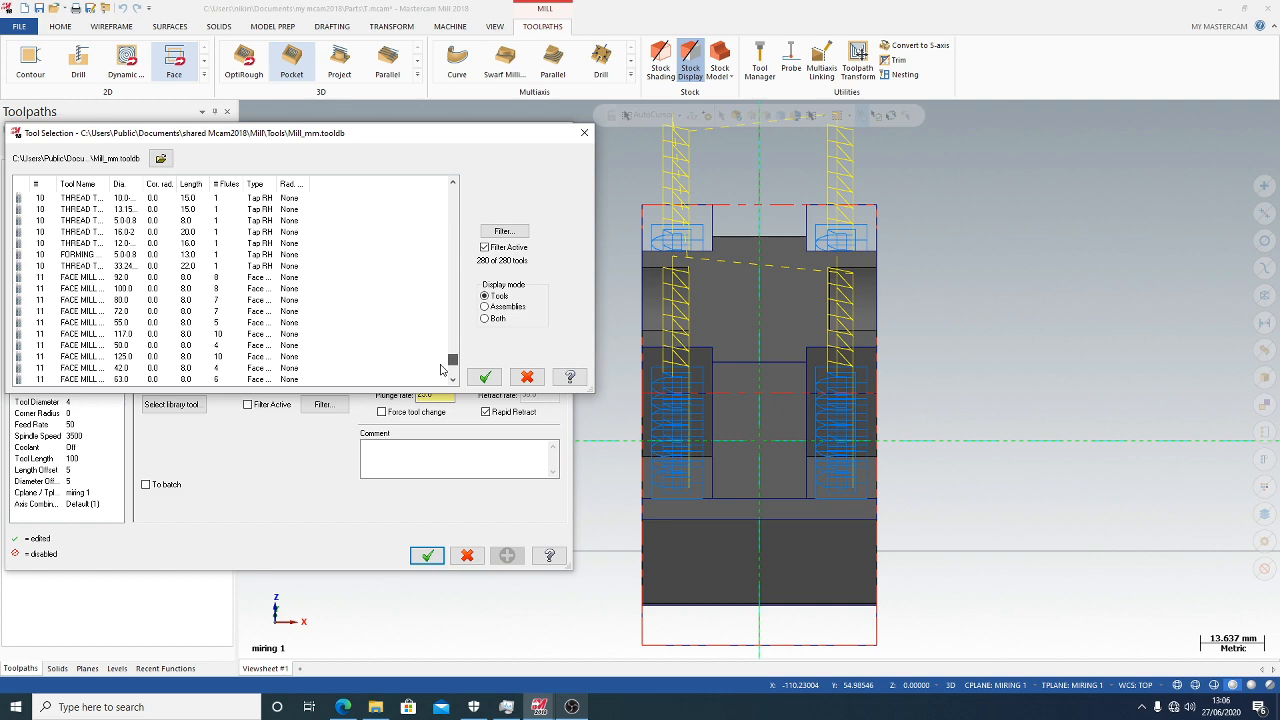
{"action": "scroll", "coordinate": [441, 370], "scroll_direction": "down", "scroll_amount": 1}
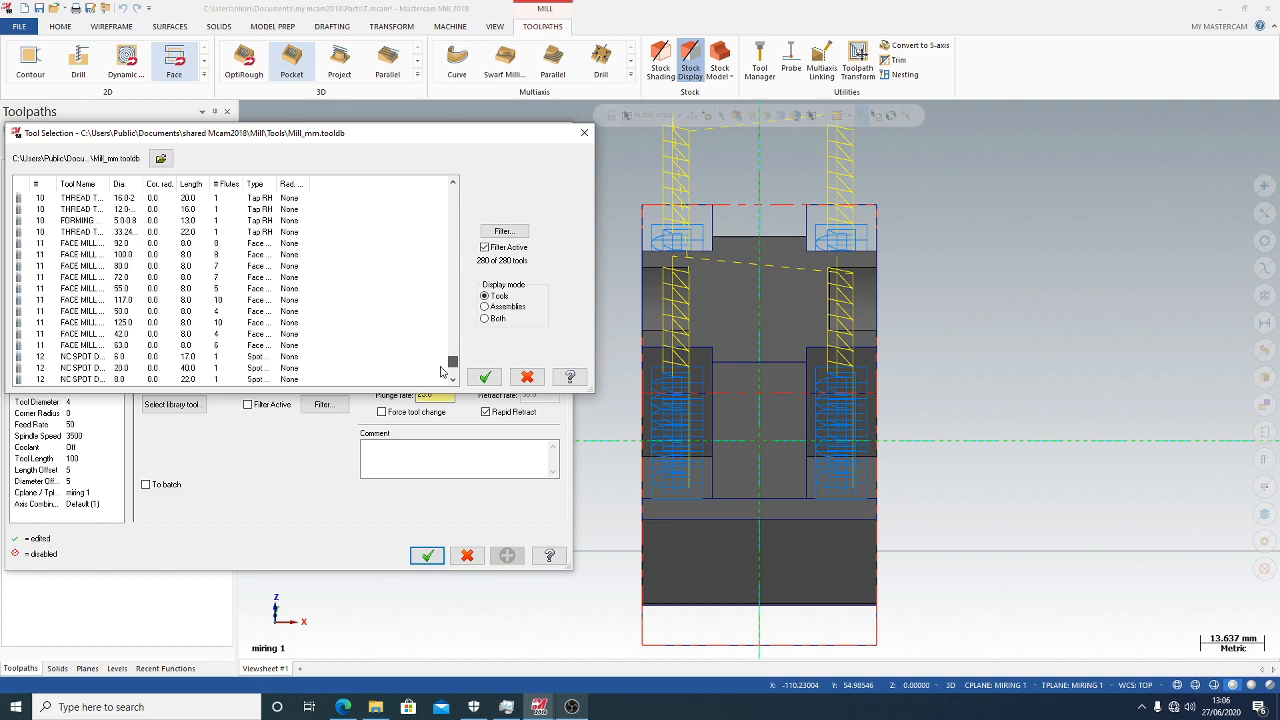
{"action": "left_click_drag", "start_coordinate": [441, 370], "coordinate": [460, 316]}
{"action": "left_click", "coordinate": [490, 319]}
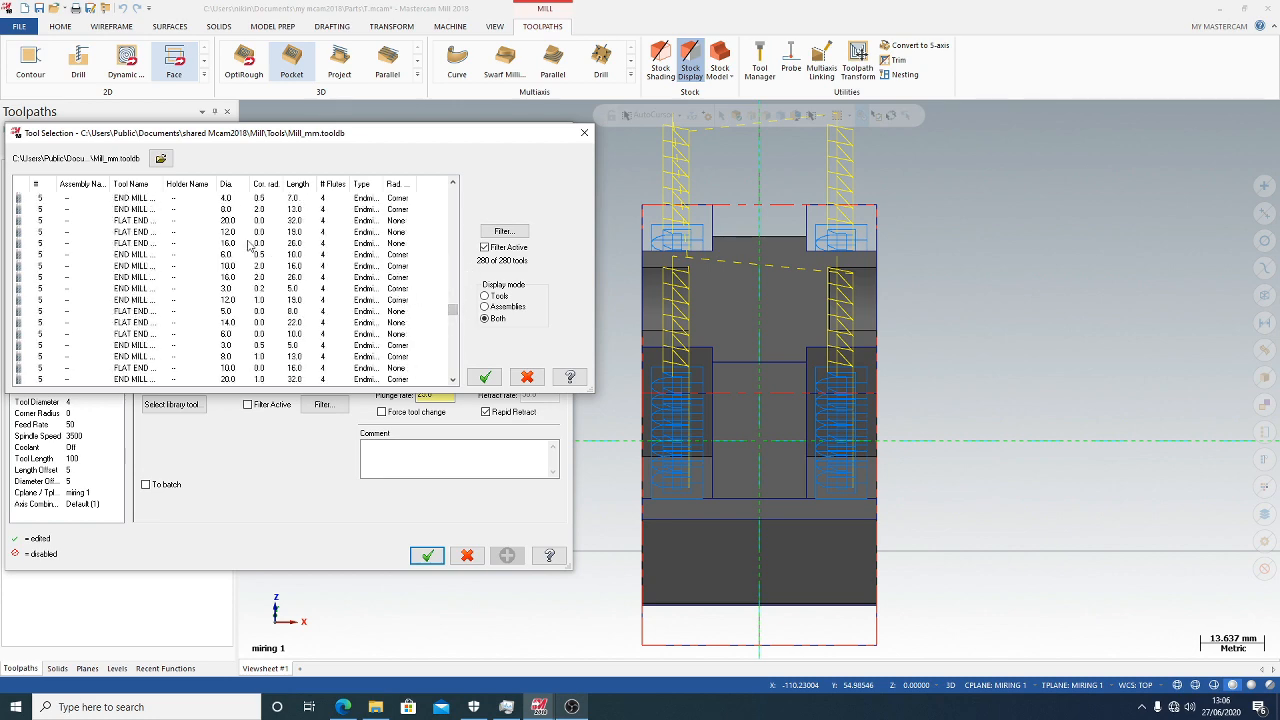
{"action": "left_click", "coordinate": [224, 222]}
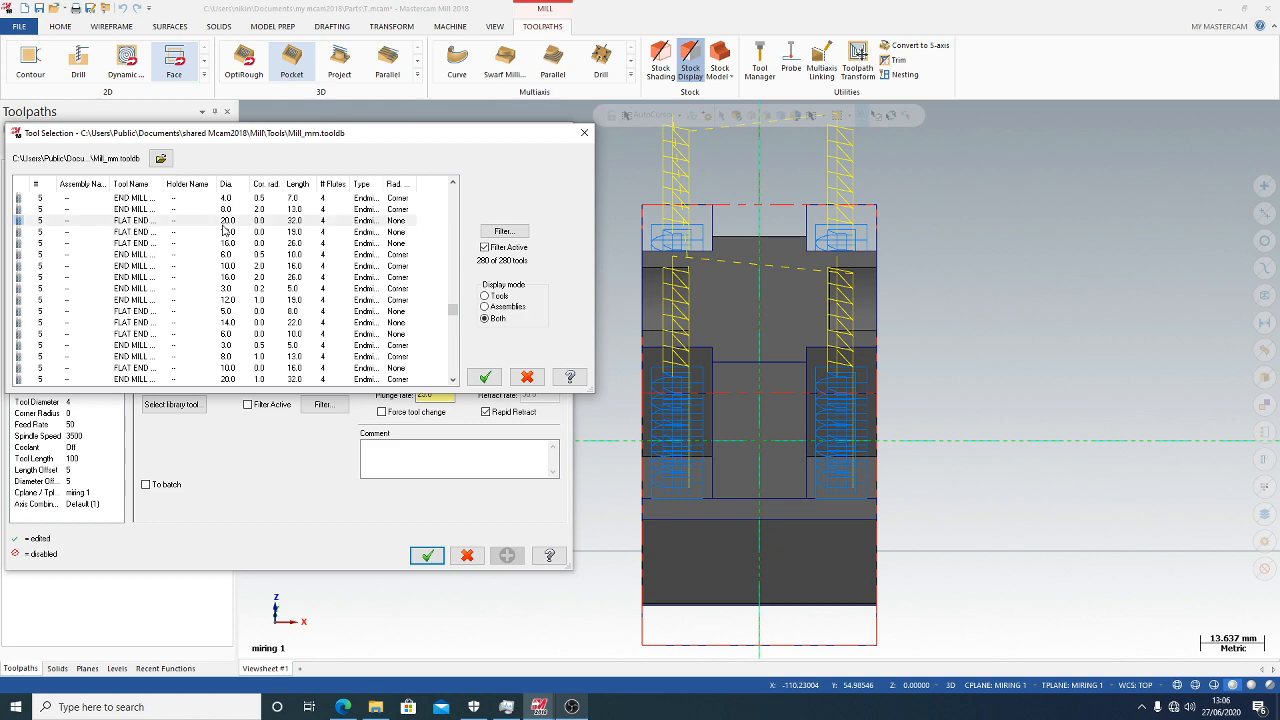
{"action": "left_click", "coordinate": [486, 377]}
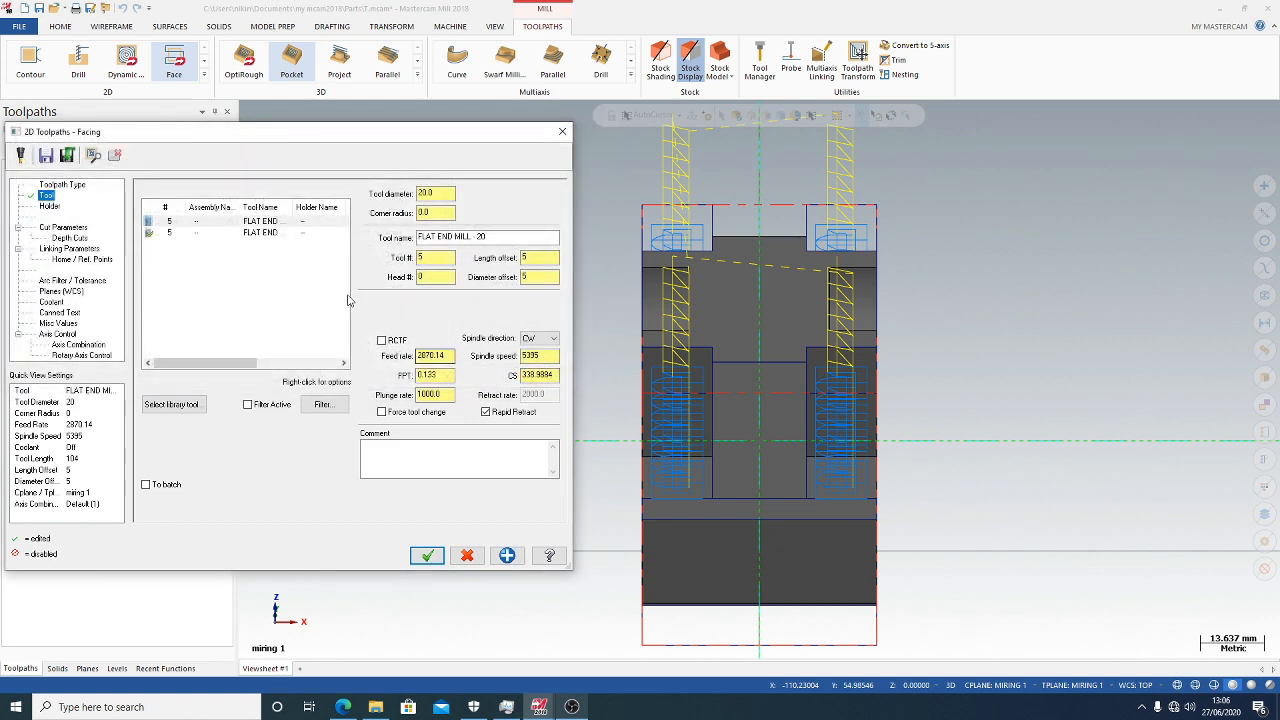
Assign the second listed B2C3-0020 holder to the 20 mm flat end mill
{"action": "left_click", "coordinate": [50, 209]}
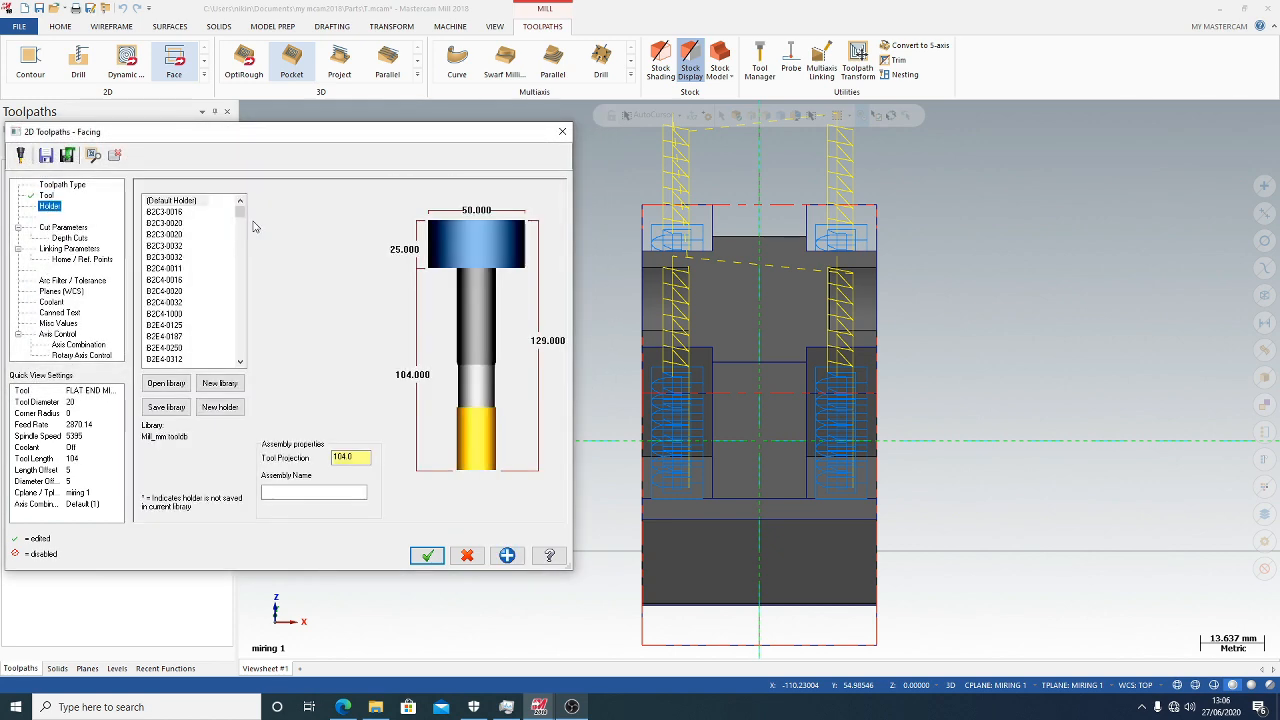
{"action": "left_click", "coordinate": [168, 234]}
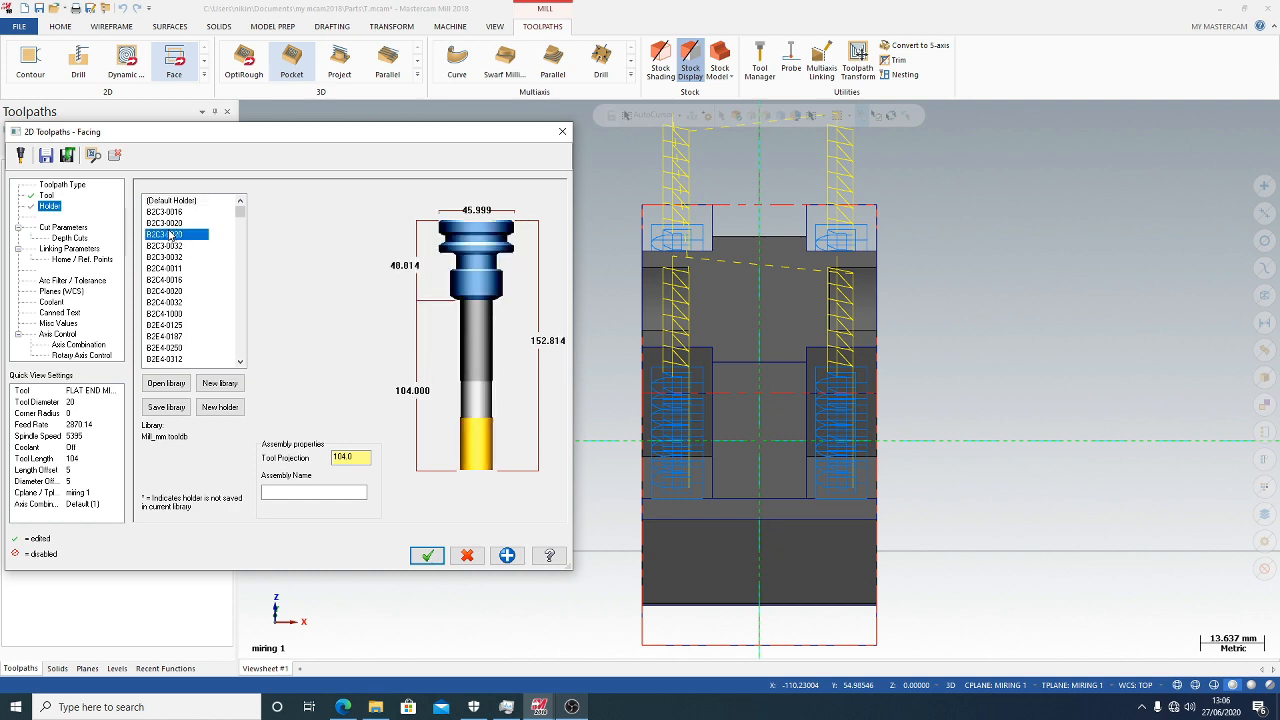
{"action": "left_click", "coordinate": [46, 196]}
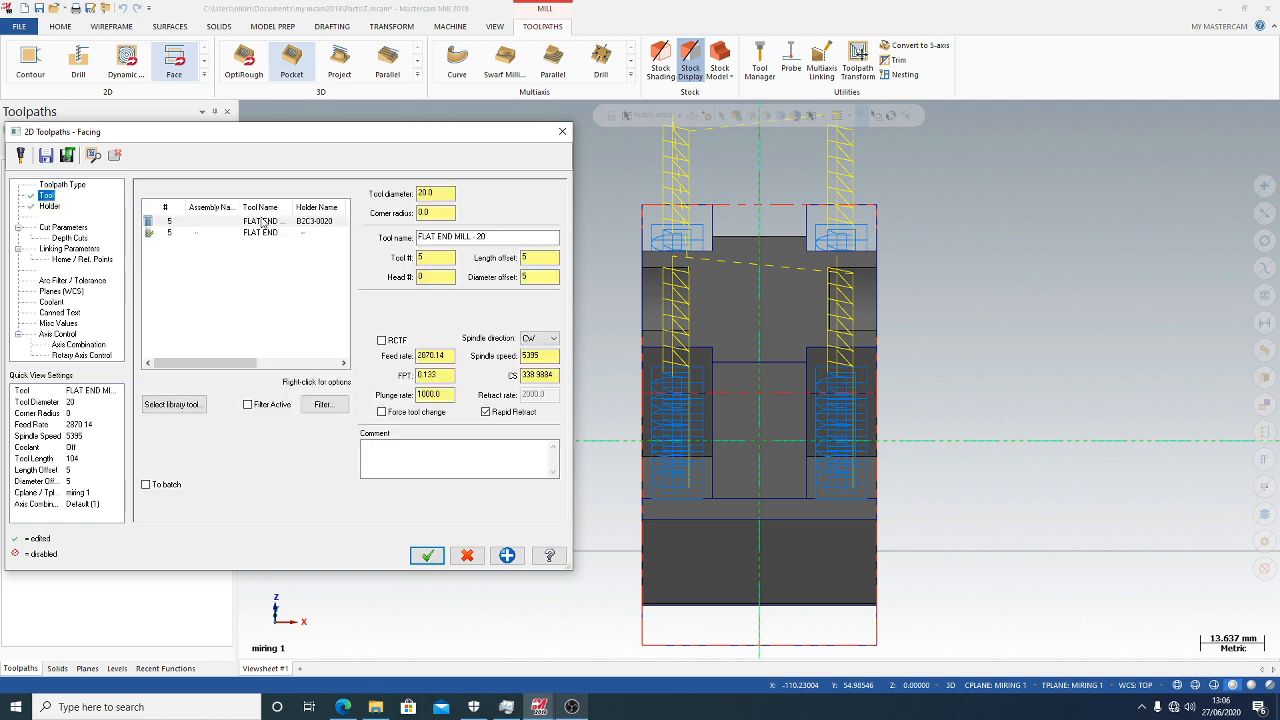
Edit the 20 mm flat end mill's geometry, setting its shoulder diameter to 20 mm
{"action": "double_click", "coordinate": [262, 221]}
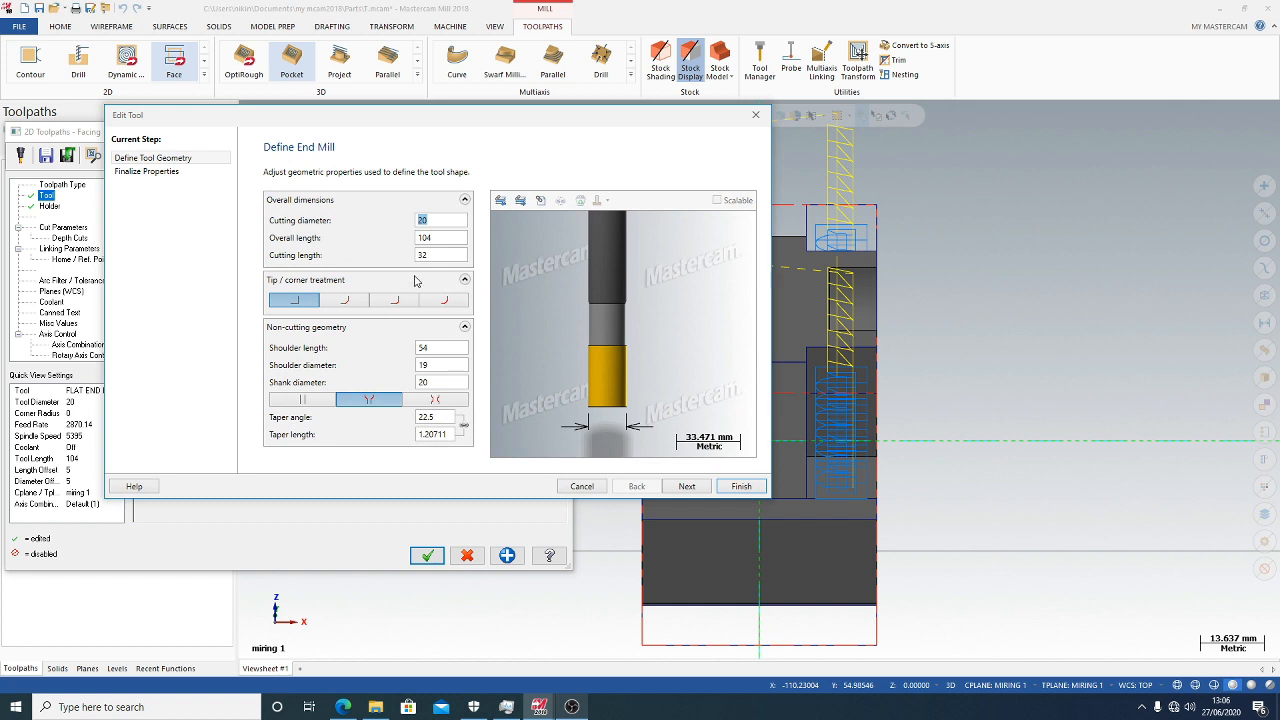
{"action": "left_click", "coordinate": [433, 242]}
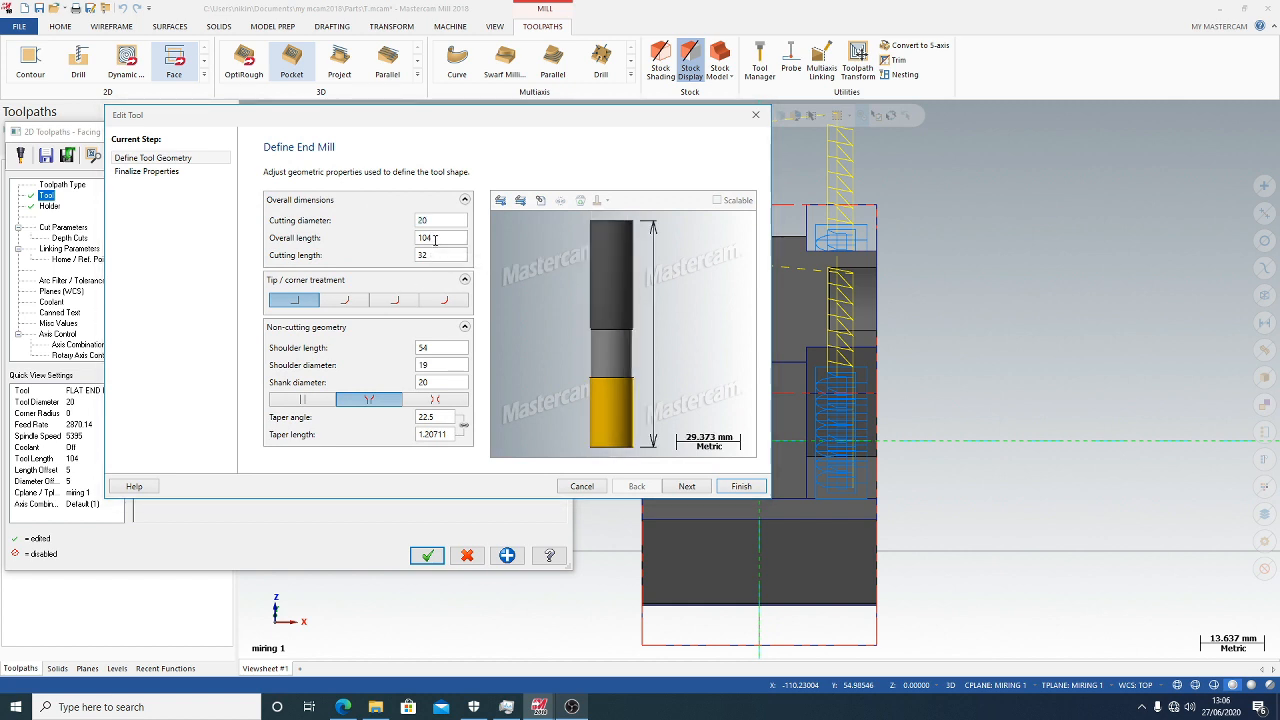
{"action": "left_click", "coordinate": [431, 255]}
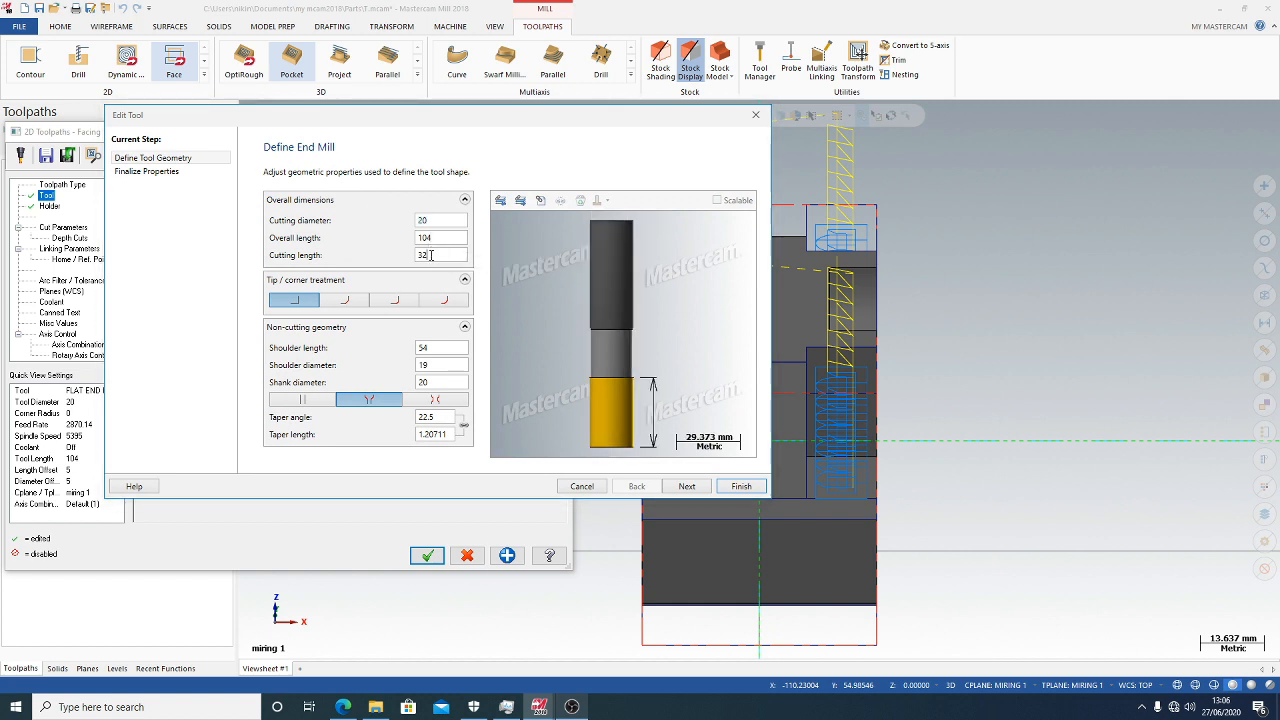
{"action": "double_click", "coordinate": [432, 366]}
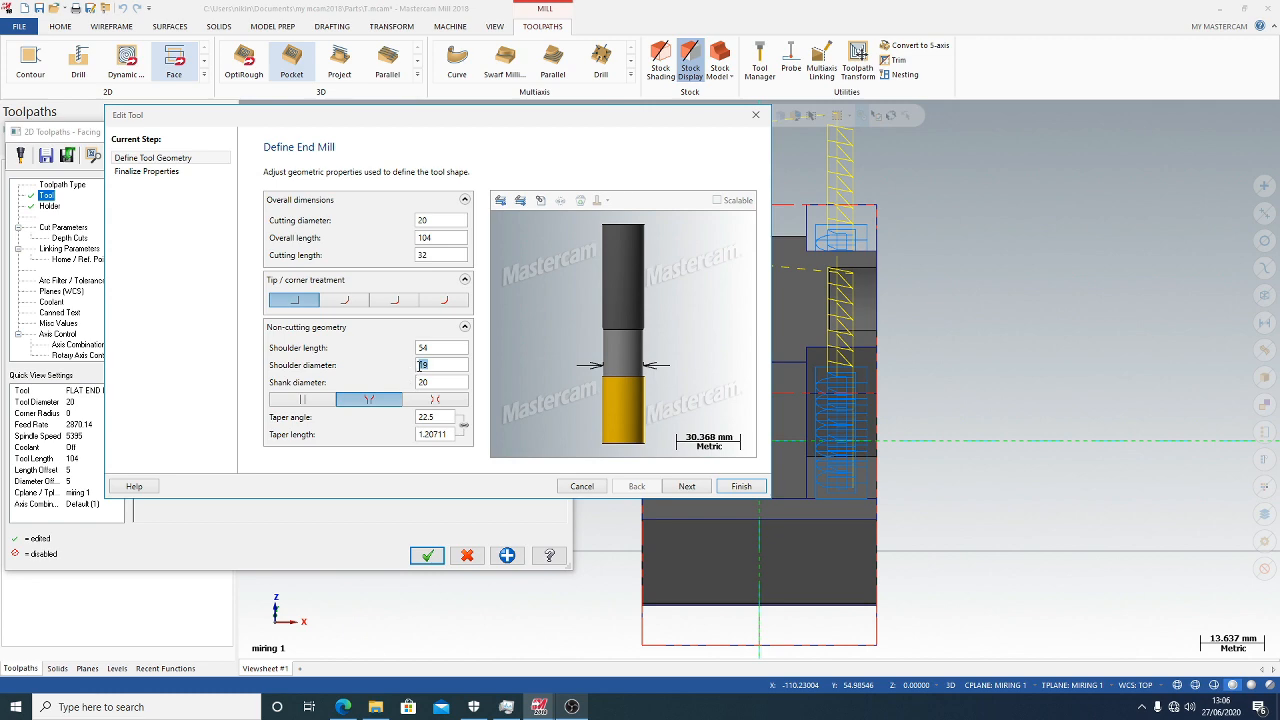
{"action": "key", "text": "BackSpace"}
{"action": "left_click", "coordinate": [511, 373]}
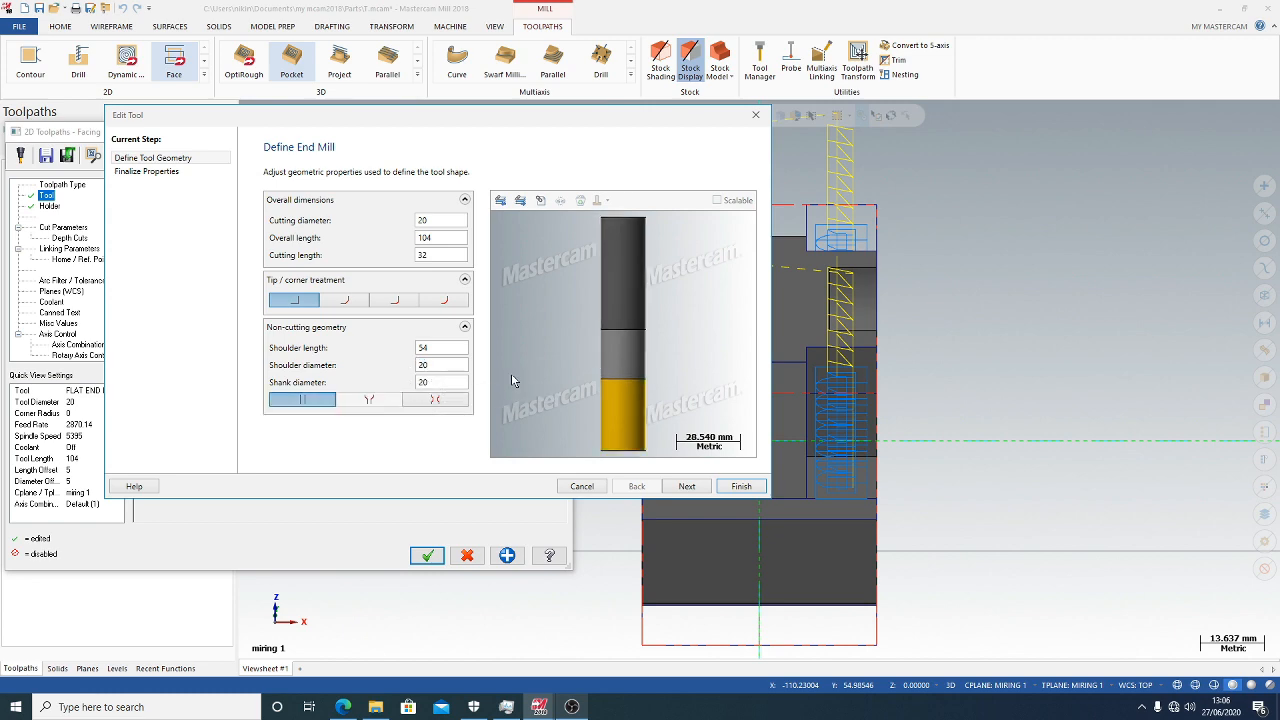
{"action": "left_click", "coordinate": [738, 487]}
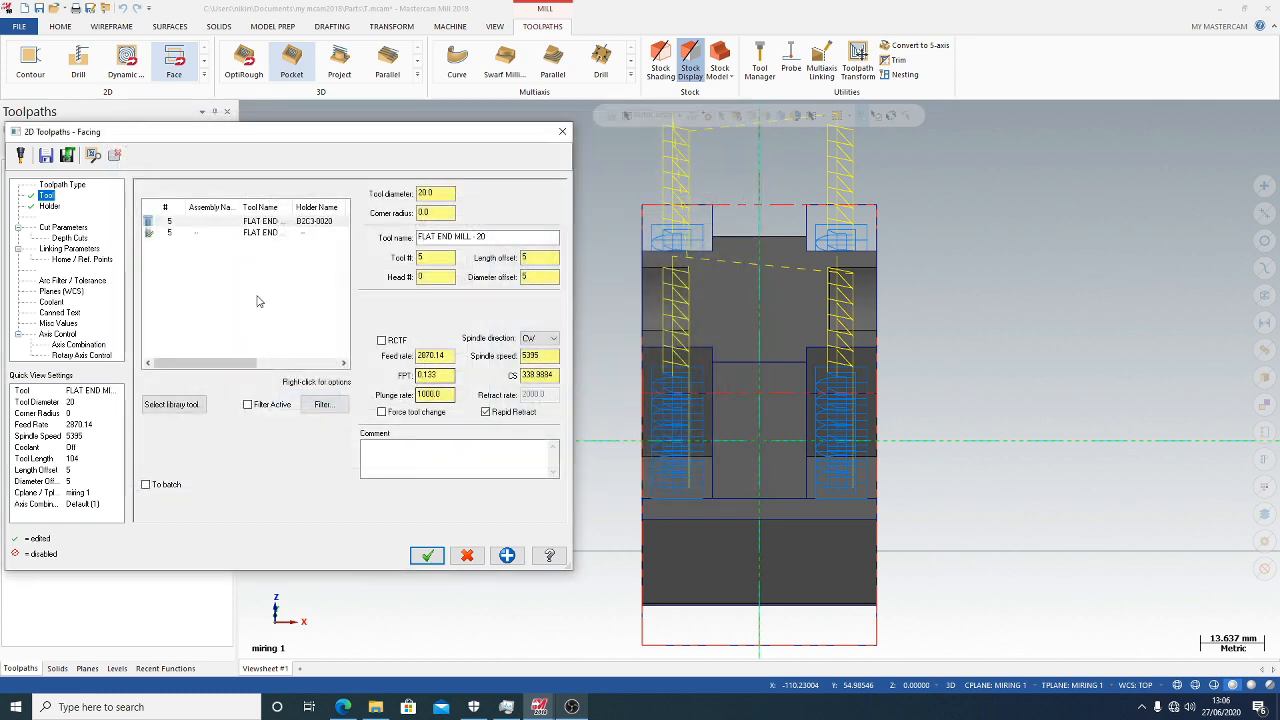
Choose the facing cut style and define the maximum rough step for the depth cuts
{"action": "left_click", "coordinate": [63, 228]}
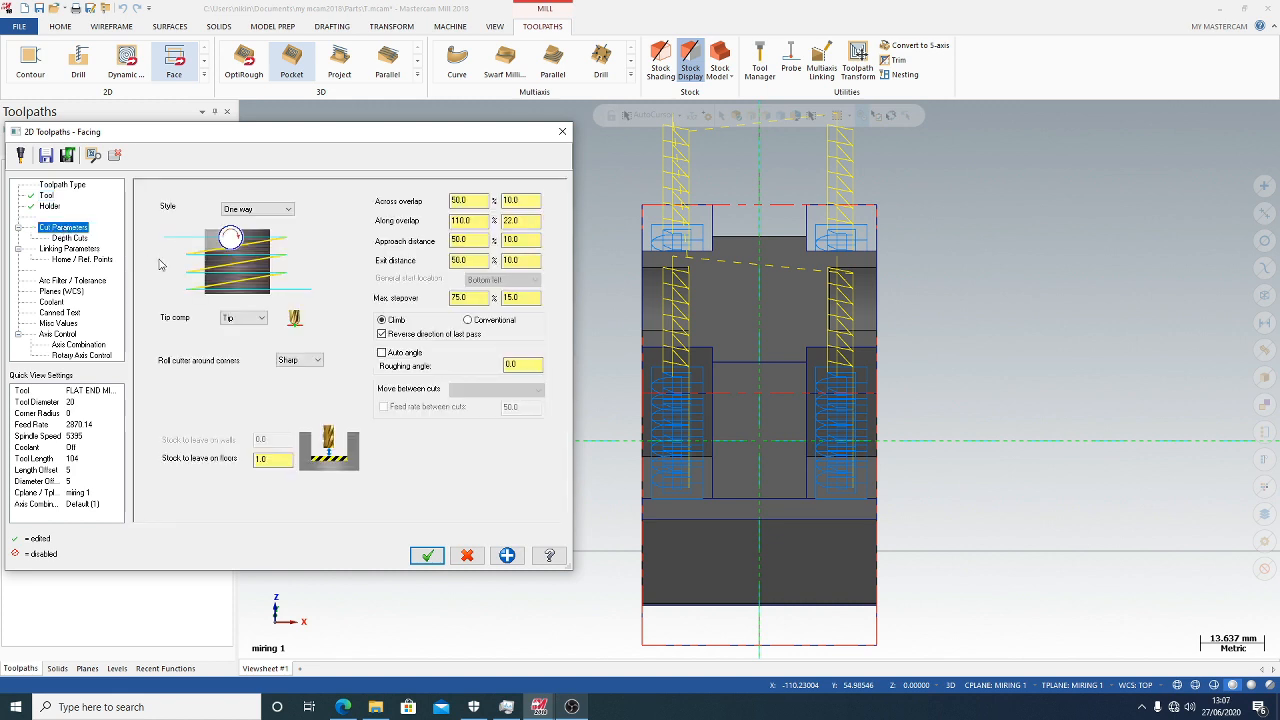
{"action": "left_click", "coordinate": [270, 212]}
{"action": "left_click", "coordinate": [271, 216]}
{"action": "left_click", "coordinate": [70, 238]}
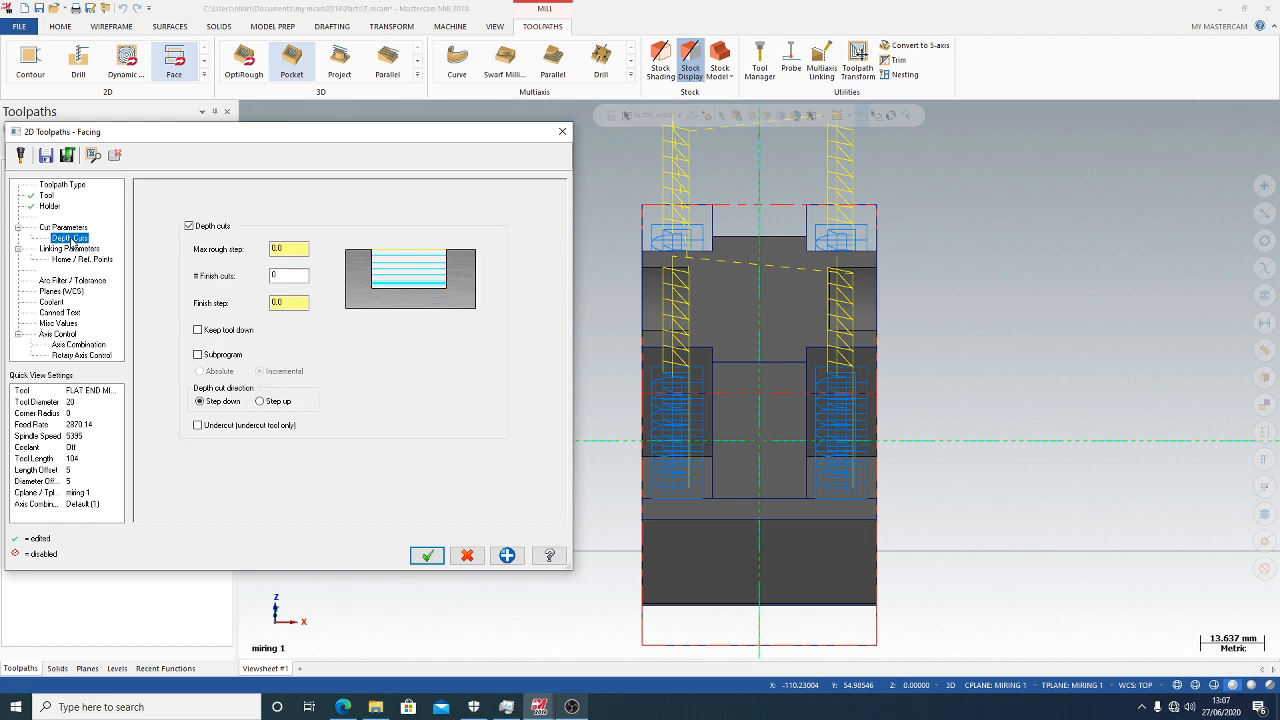
{"action": "left_click", "coordinate": [278, 248]}
Check the linking and home position settings, turn flood coolant on, and generate the facing toolpath
{"action": "left_click", "coordinate": [70, 248]}
{"action": "left_click", "coordinate": [88, 260]}
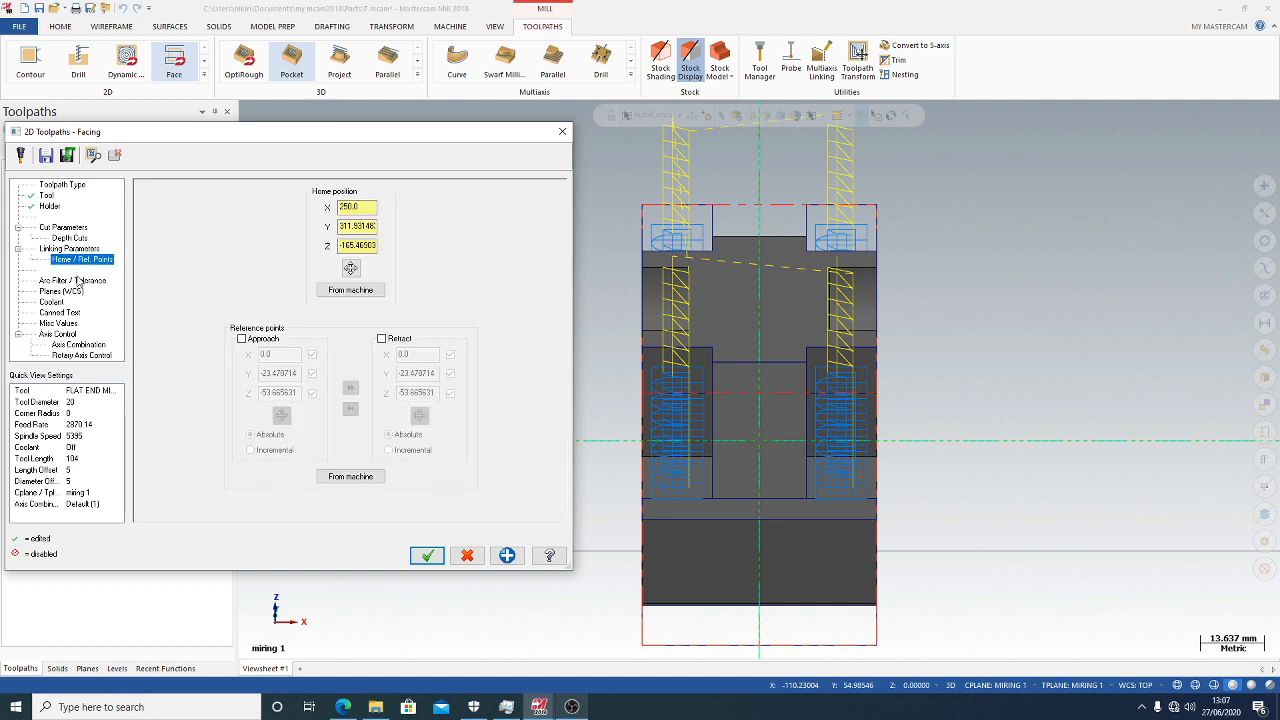
{"action": "left_click", "coordinate": [52, 302]}
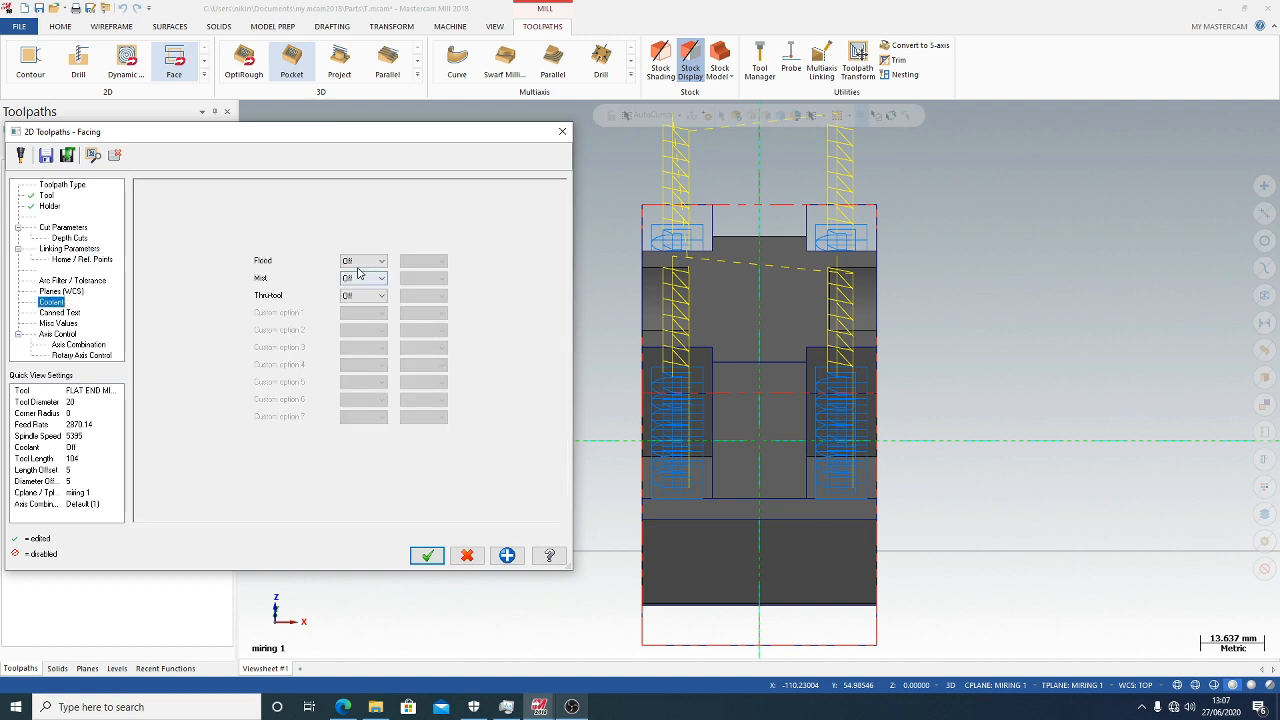
{"action": "left_click", "coordinate": [362, 261]}
{"action": "left_click", "coordinate": [356, 283]}
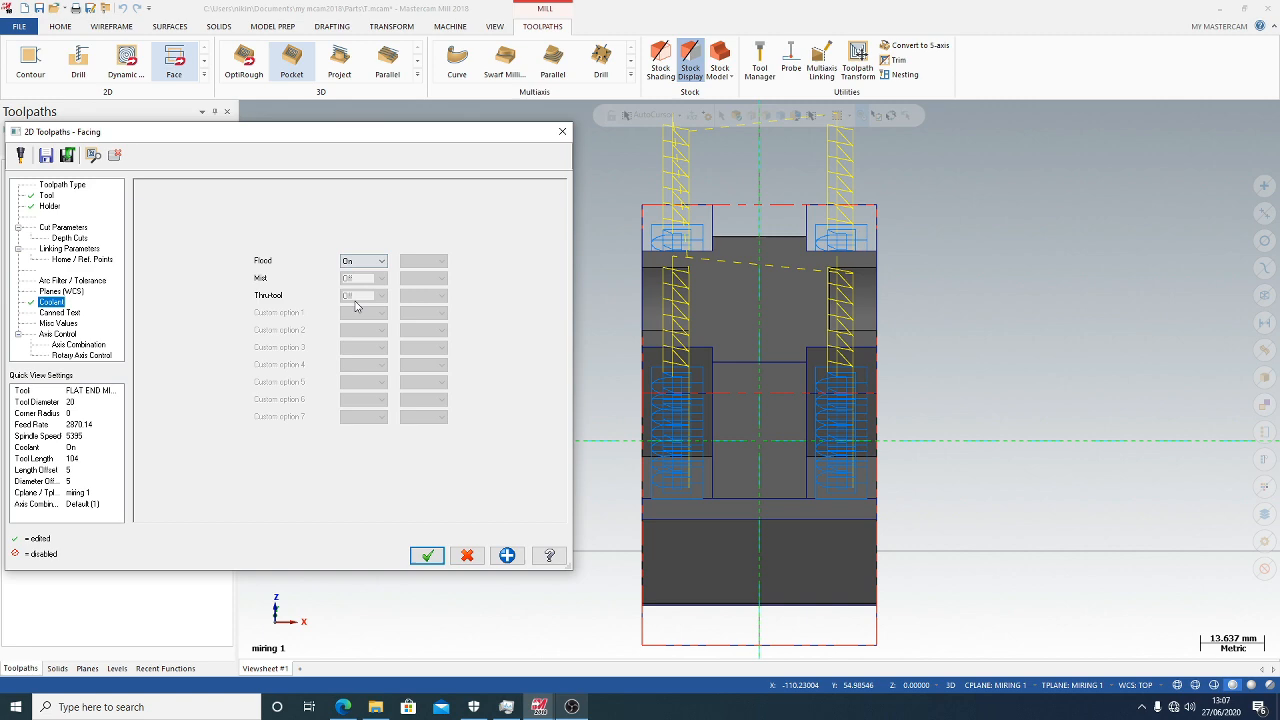
{"action": "left_click", "coordinate": [425, 553]}
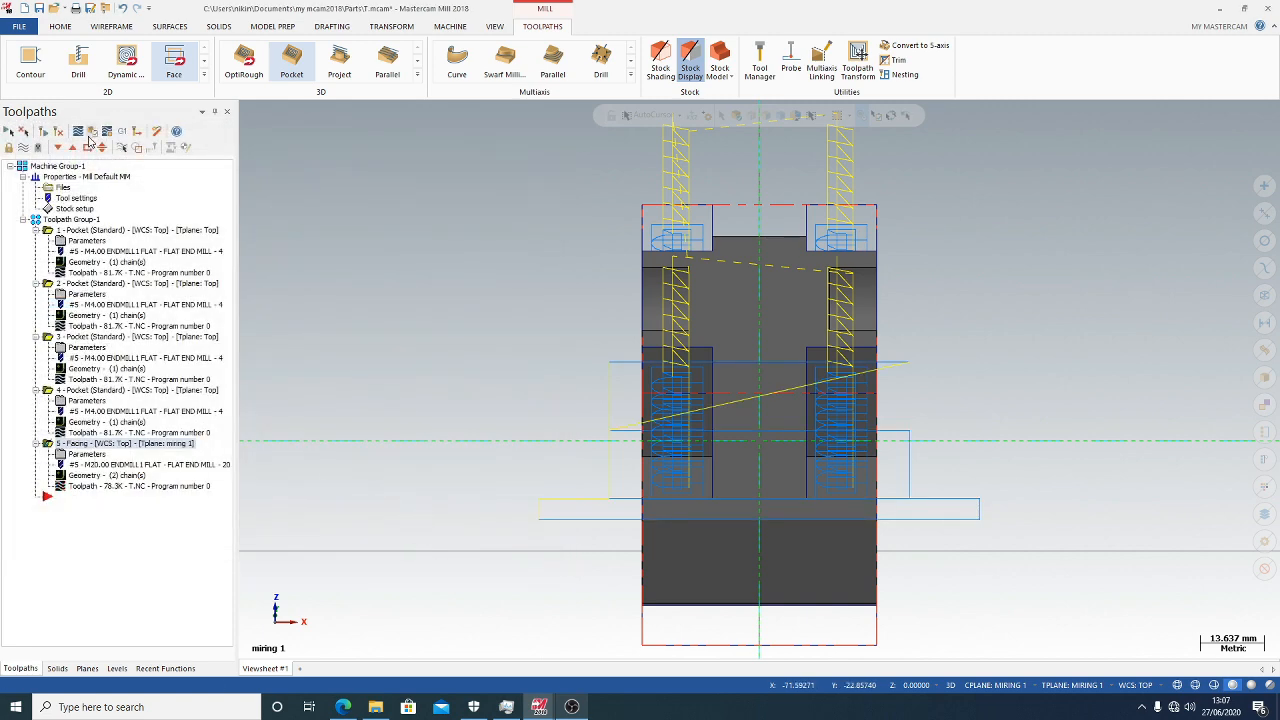
Run the facing operation in the verify simulation and inspect the machined slope from another angle
{"action": "left_click", "coordinate": [90, 134]}
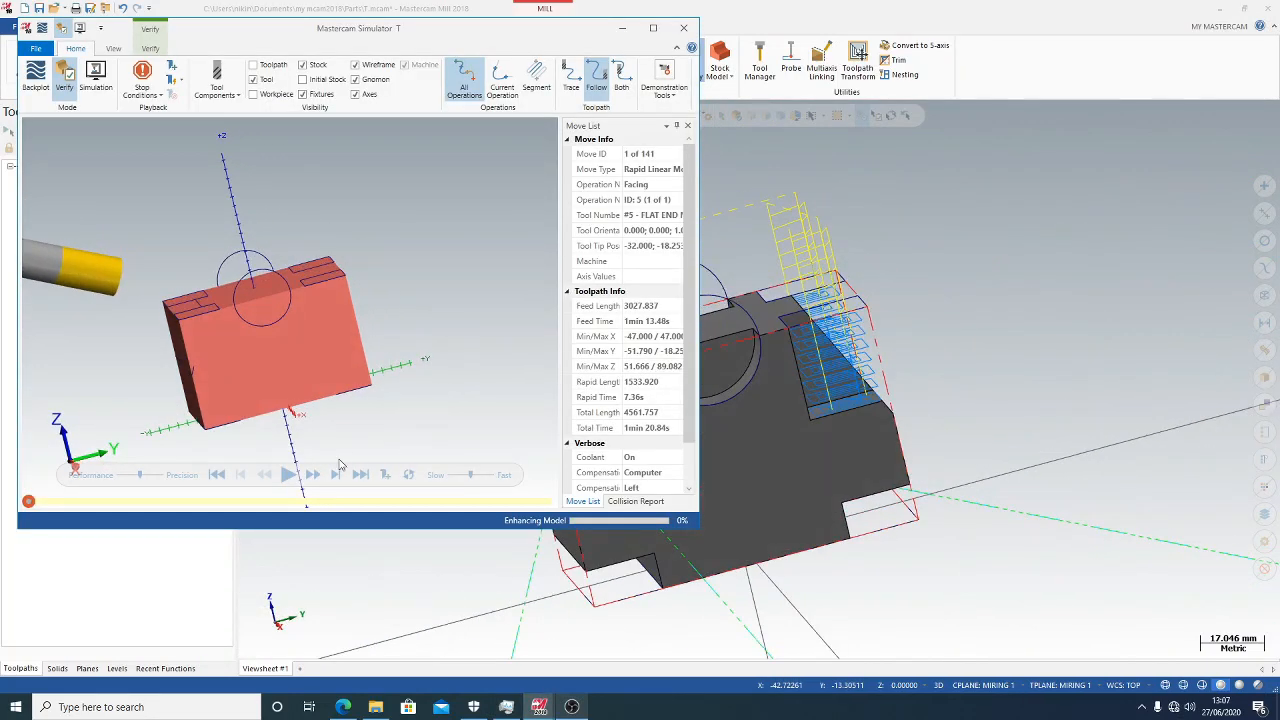
{"action": "left_click", "coordinate": [287, 475]}
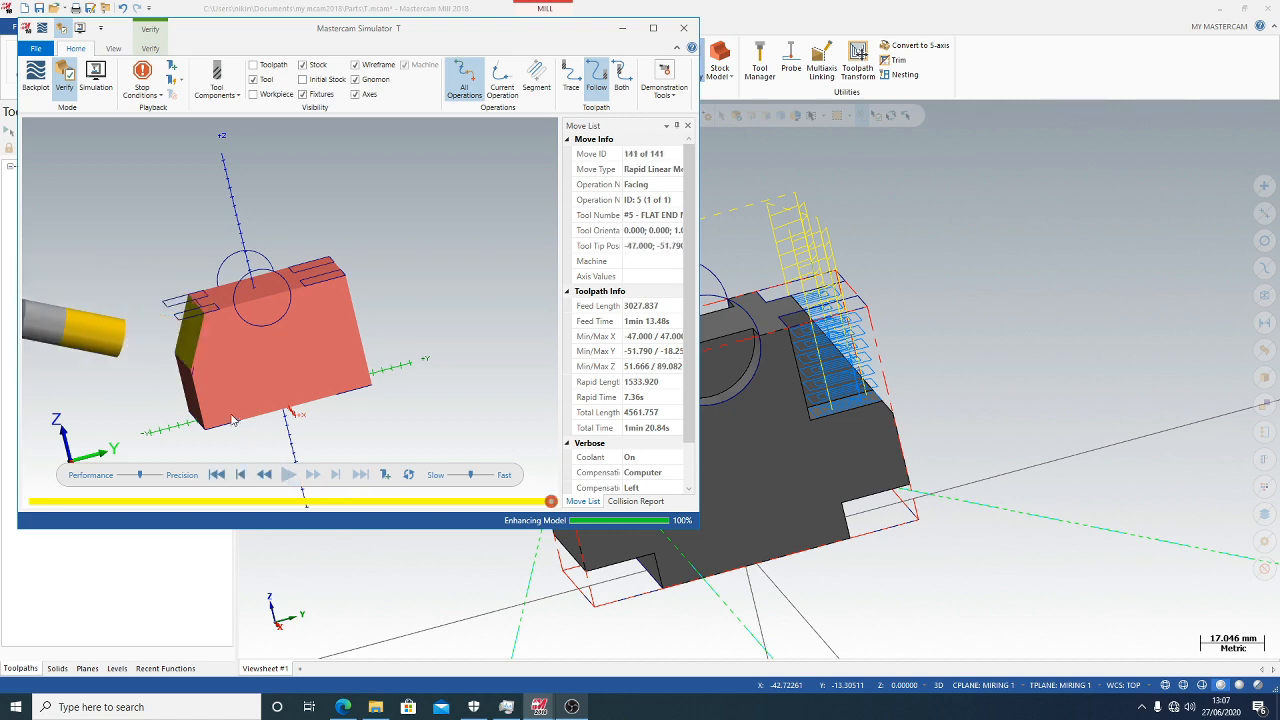
{"action": "middle_click_drag", "start_coordinate": [232, 420], "coordinate": [320, 425]}
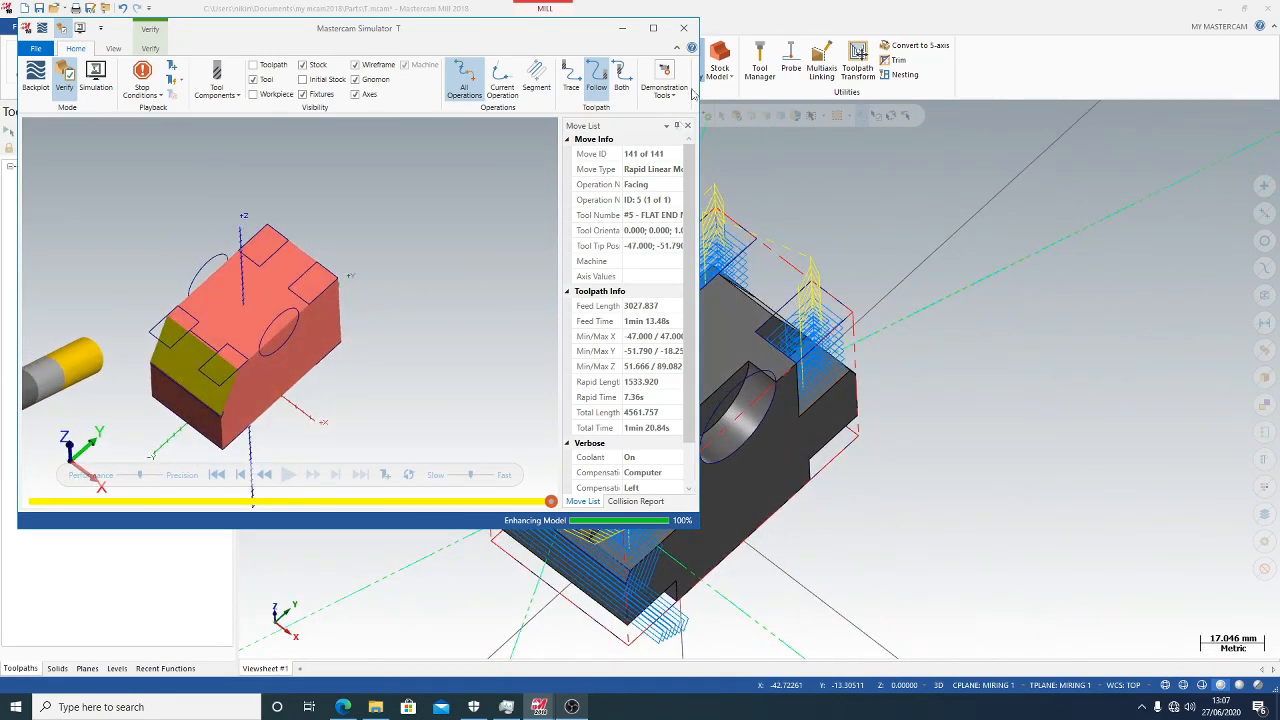
{"action": "left_click", "coordinate": [683, 27]}
Redefine the facing operation's top of stock as absolute 0.0 and its depth as incremental 0.0 by picking points on the sloped face's edges
{"action": "middle_click_drag", "start_coordinate": [465, 240], "coordinate": [683, 214]}
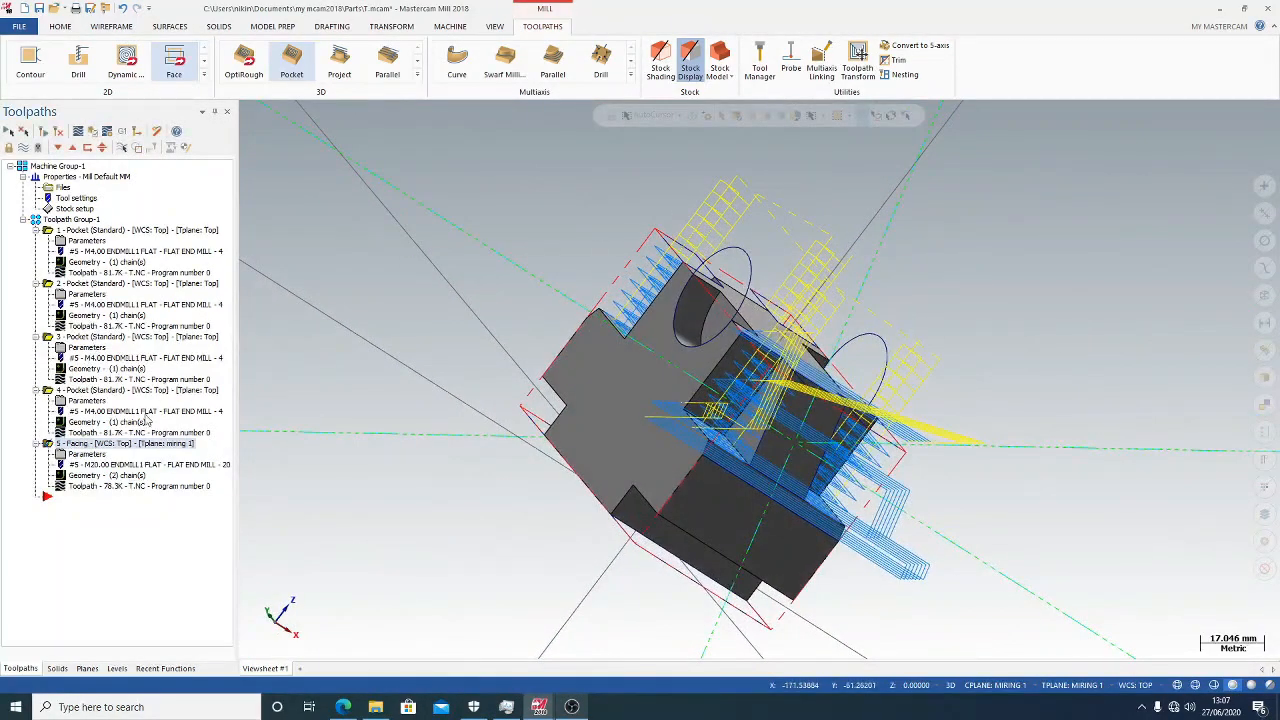
{"action": "left_click", "coordinate": [85, 456]}
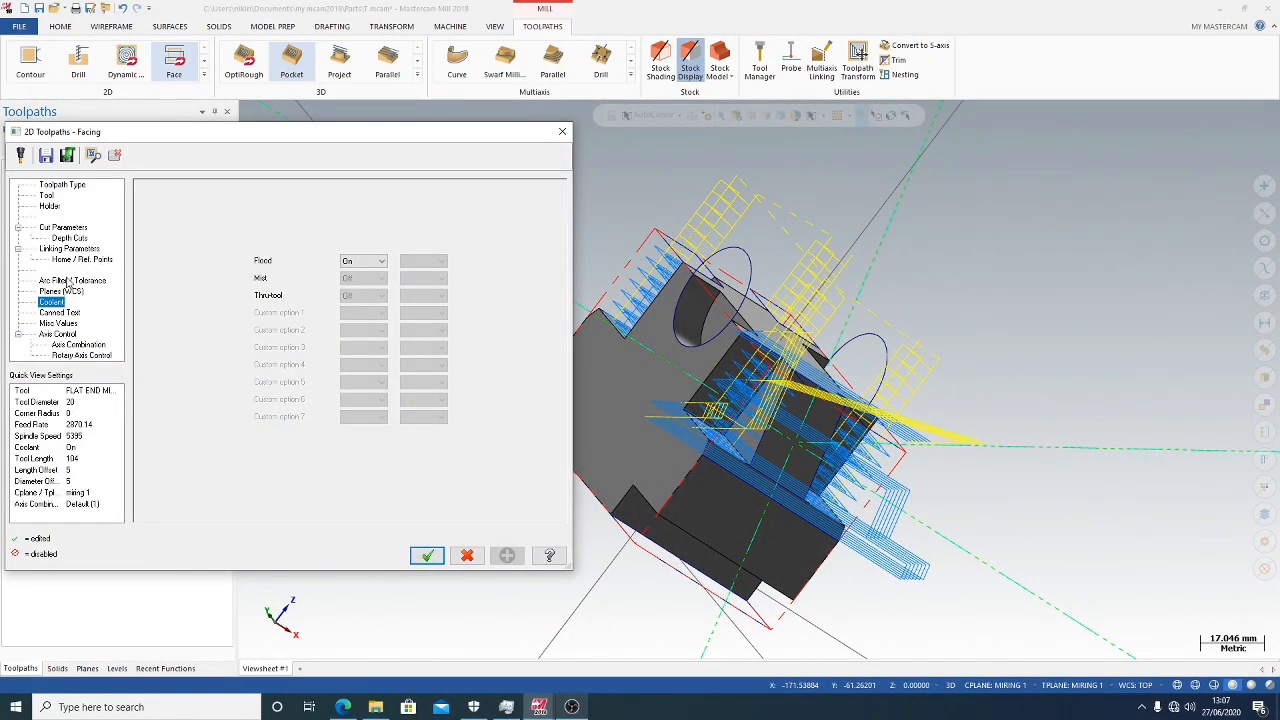
{"action": "left_click", "coordinate": [66, 259]}
{"action": "left_click", "coordinate": [67, 249]}
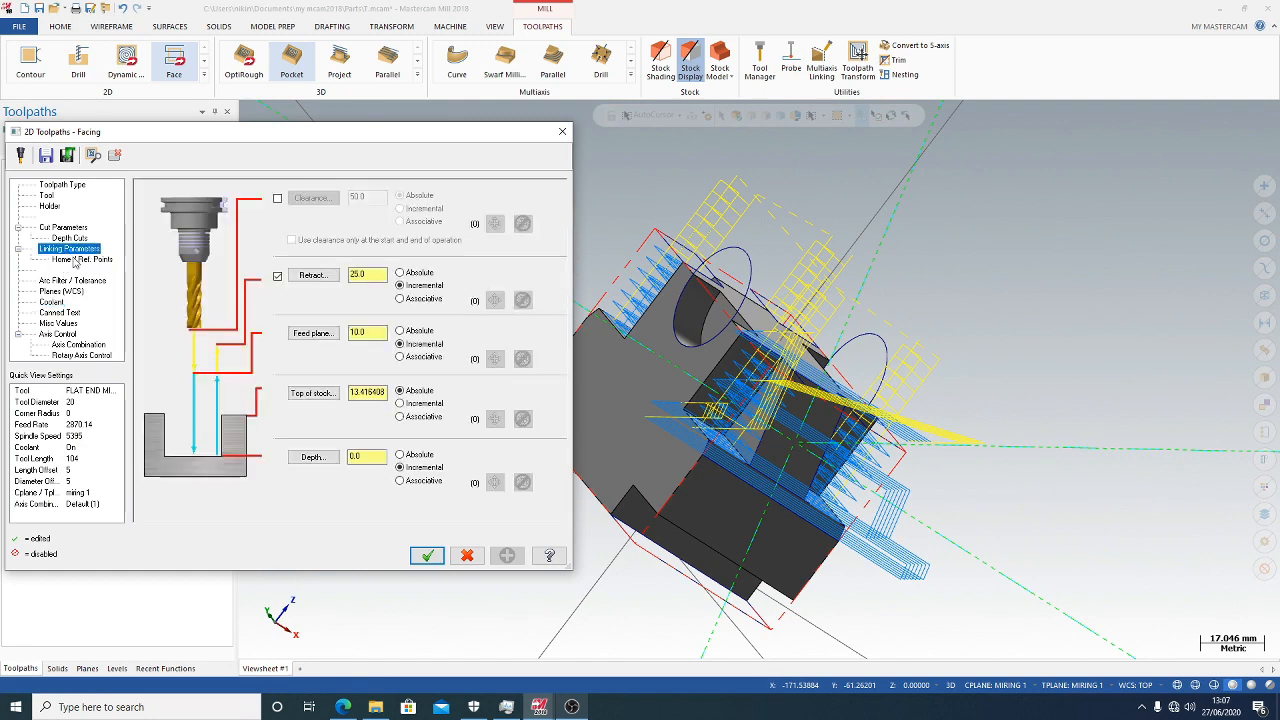
{"action": "left_click", "coordinate": [312, 392]}
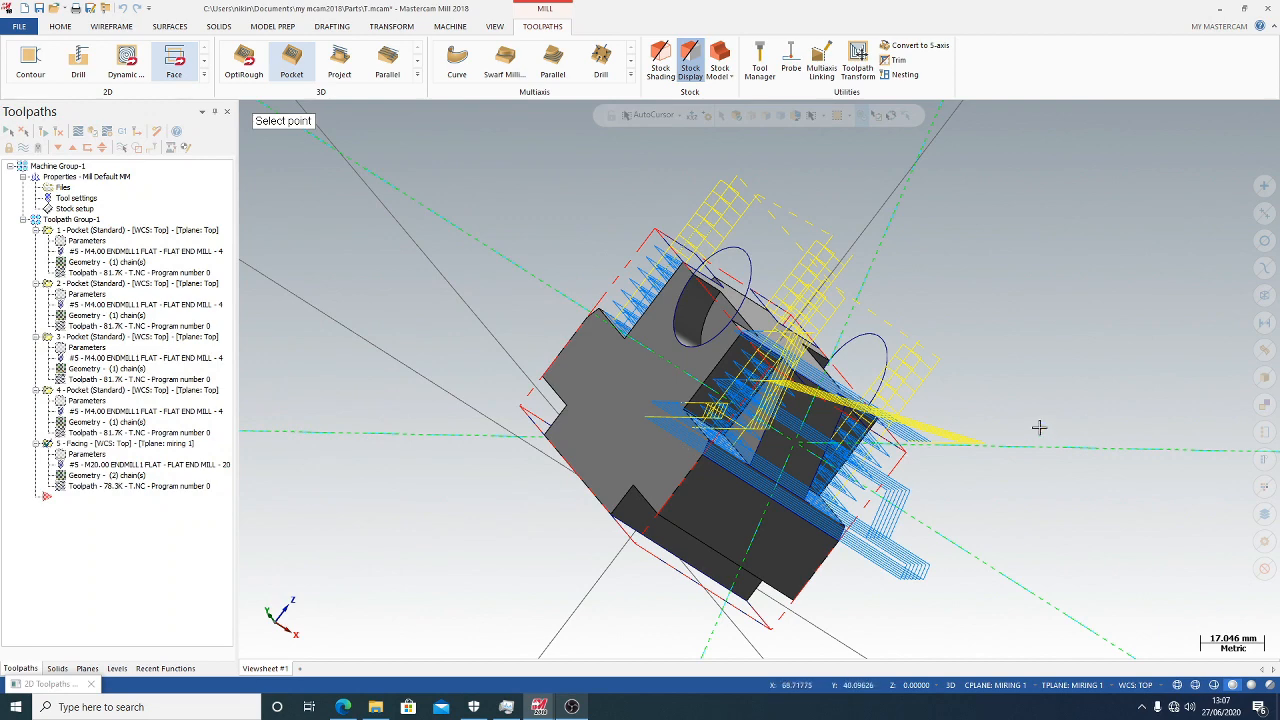
{"action": "middle_click_drag", "start_coordinate": [1040, 426], "coordinate": [890, 463]}
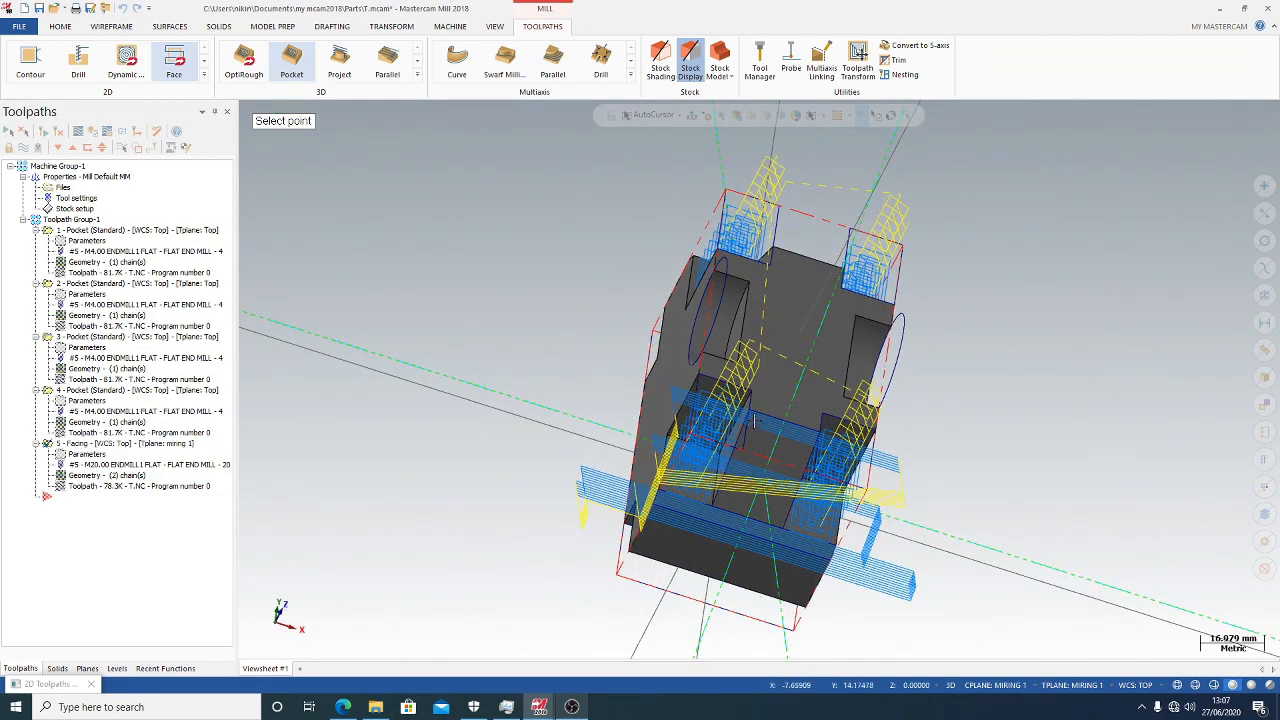
{"action": "left_click", "coordinate": [748, 407]}
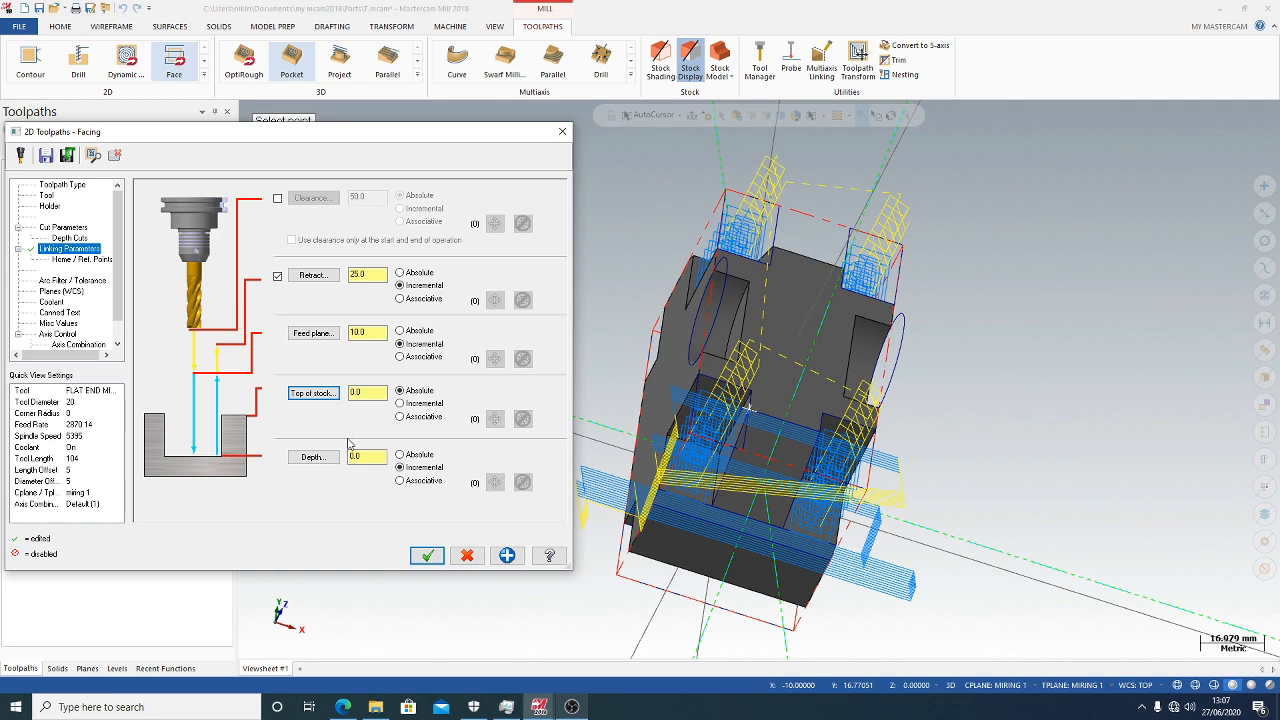
{"action": "left_click", "coordinate": [312, 457]}
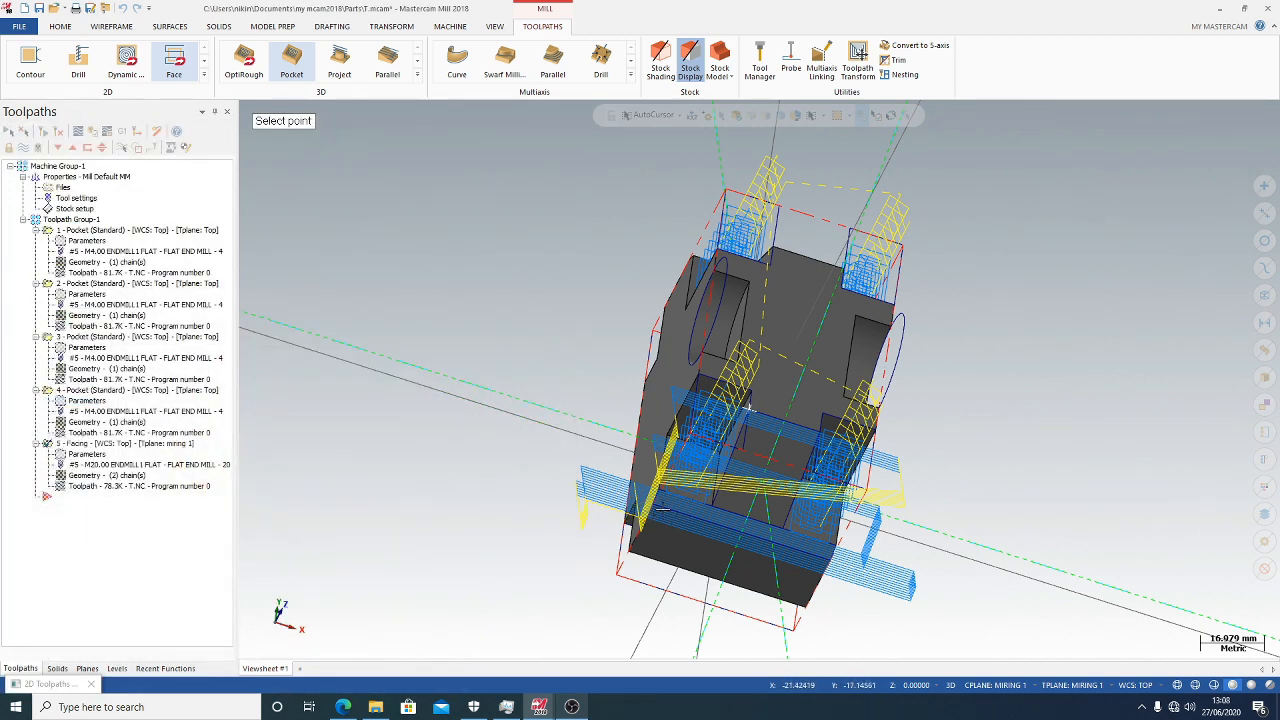
{"action": "left_click", "coordinate": [662, 512]}
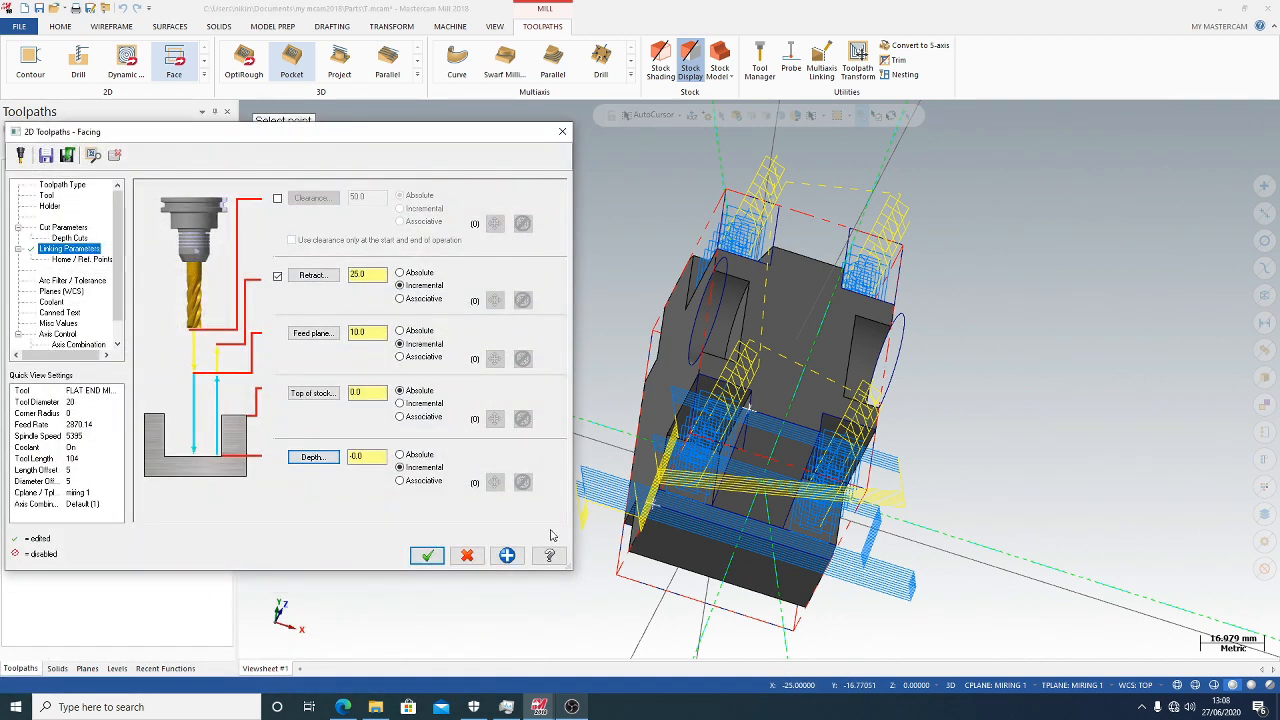
{"action": "left_click", "coordinate": [428, 556]}
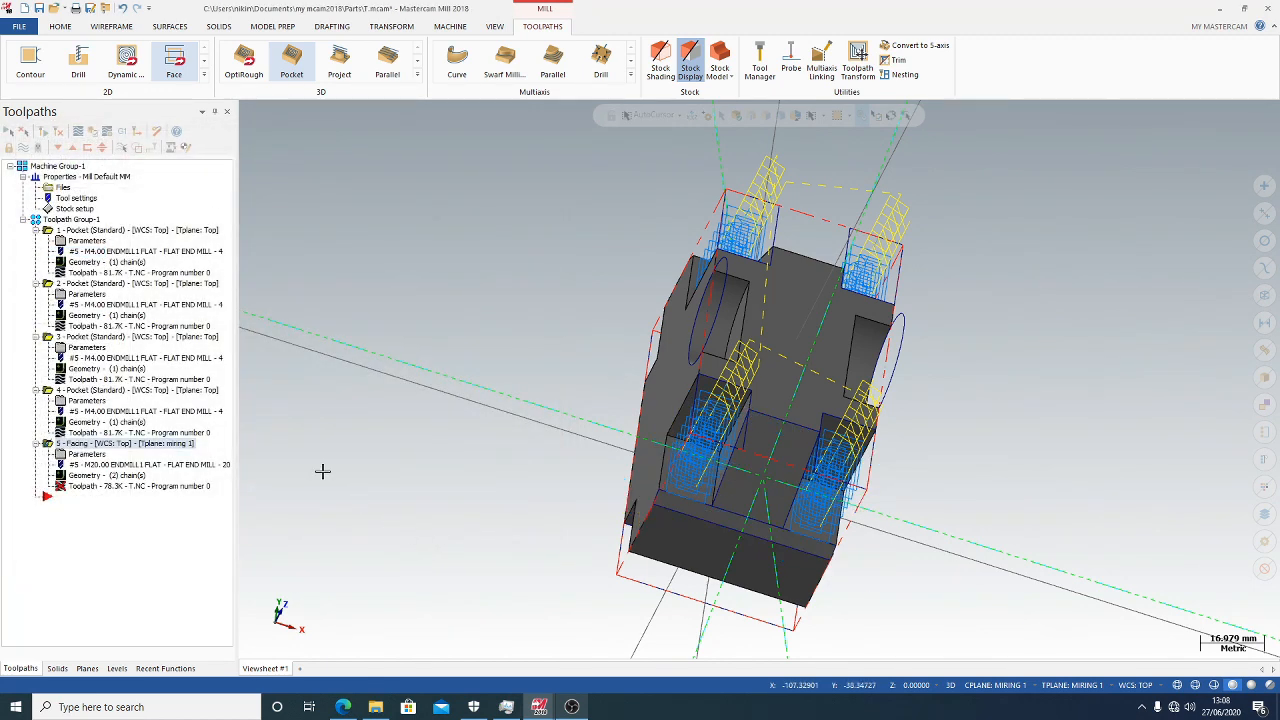
Regenerate the facing operation and play its backplot to check the tool motion across the slope
{"action": "left_click", "coordinate": [127, 486]}
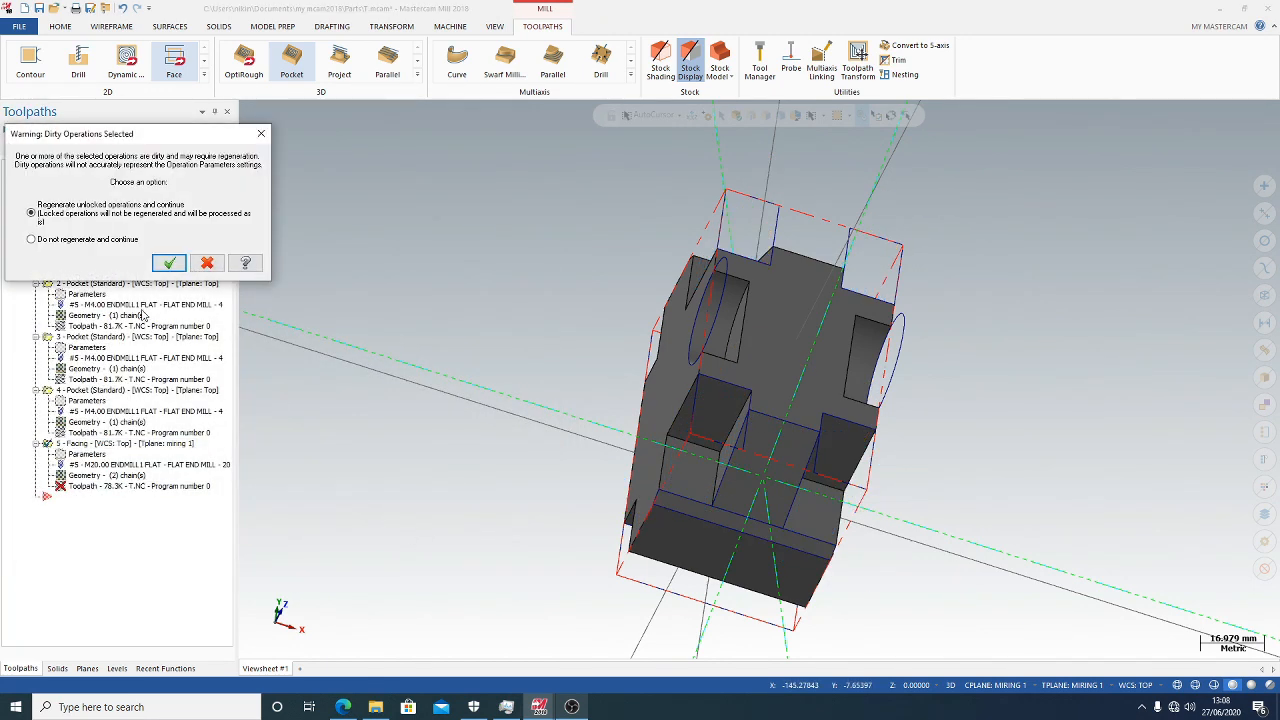
{"action": "left_click", "coordinate": [173, 261]}
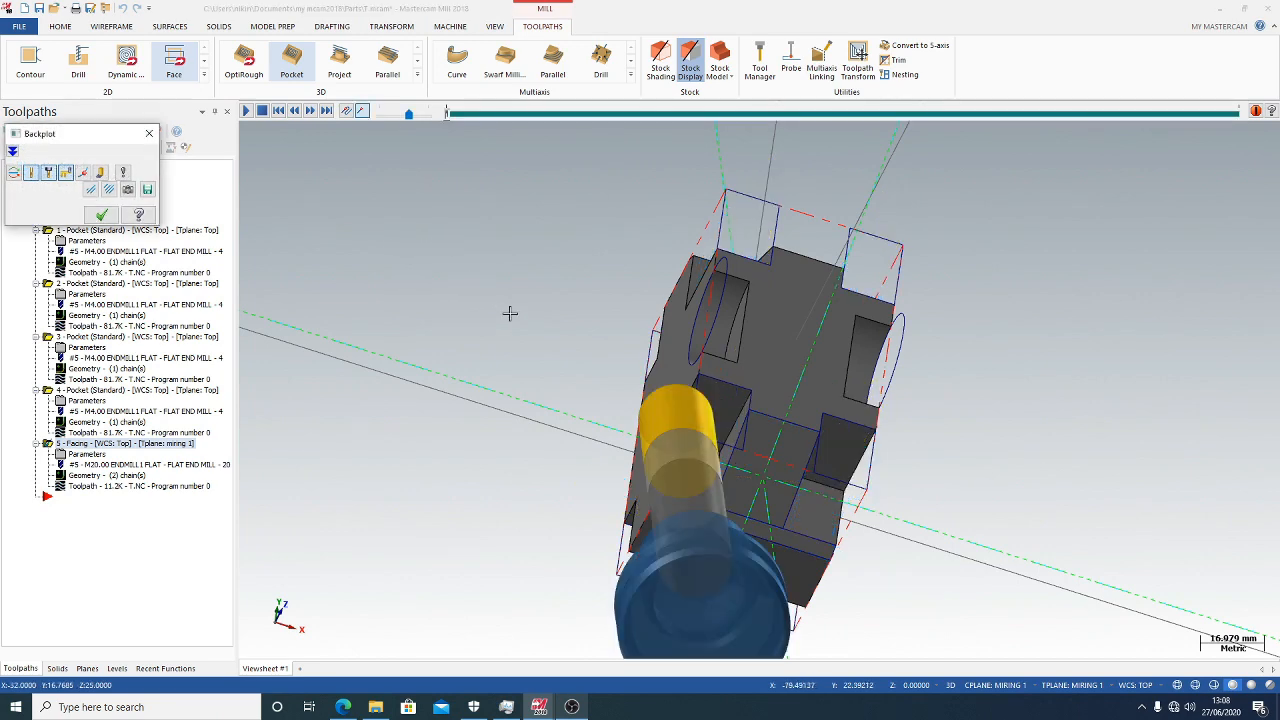
{"action": "middle_click_drag", "start_coordinate": [520, 322], "coordinate": [702, 376]}
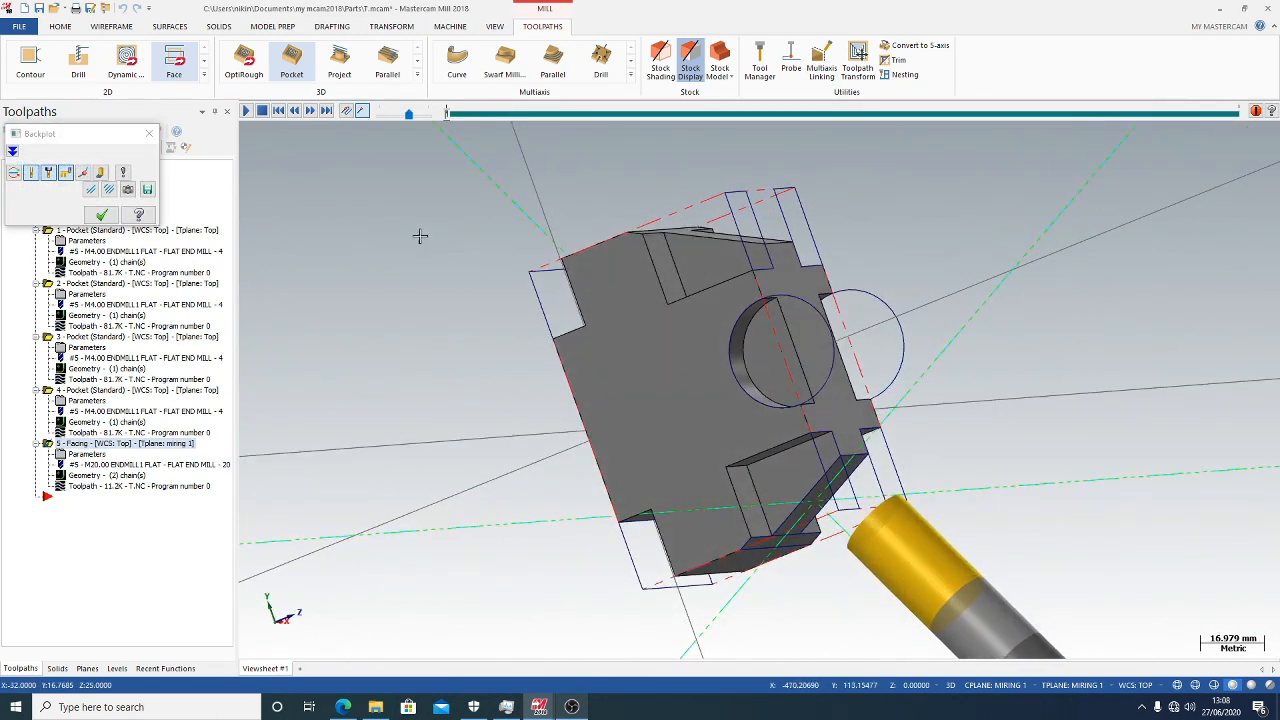
{"action": "left_click", "coordinate": [246, 110]}
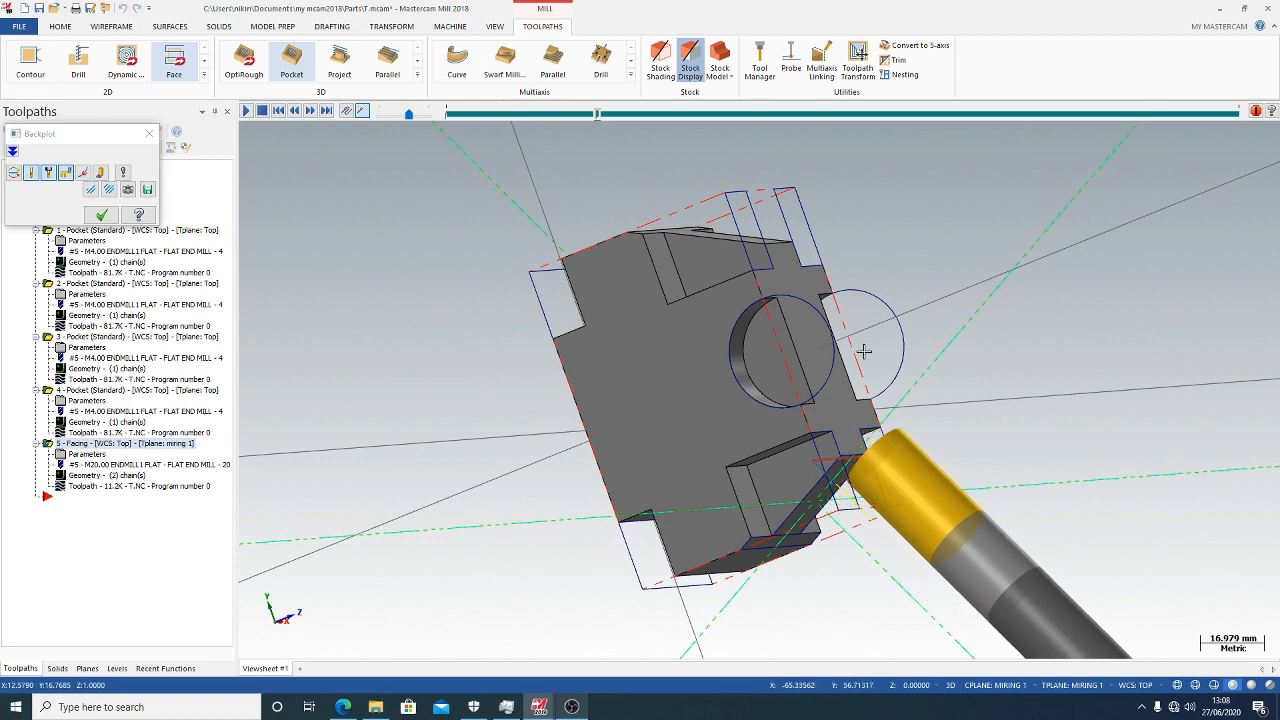
{"action": "mouse_move", "coordinate": [893, 359]}
{"action": "middle_mouse_down"}
{"action": "mouse_move", "coordinate": [912, 400]}
{"action": "mouse_move", "coordinate": [934, 394]}
{"action": "mouse_move", "coordinate": [876, 361]}
{"action": "middle_mouse_up"}
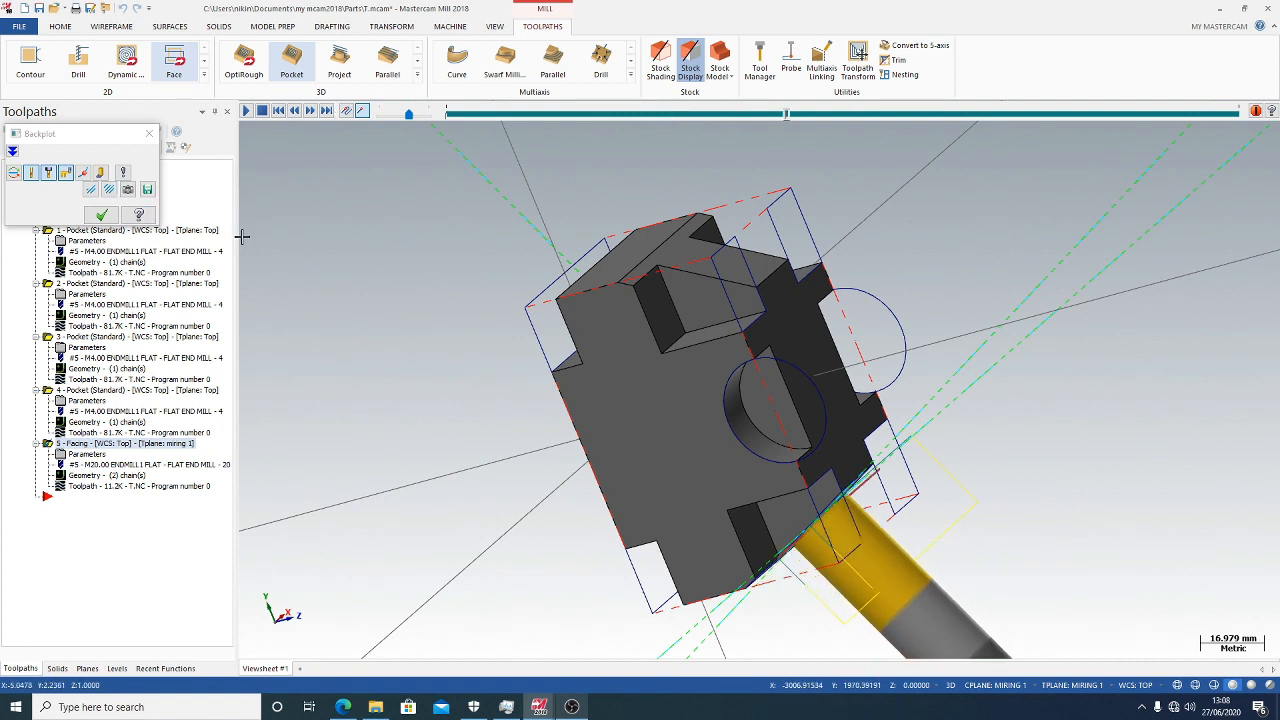
{"action": "left_click", "coordinate": [149, 134]}
Run the regenerated facing operation in the verify simulation and inspect the cut slope from the side
{"action": "left_click", "coordinate": [93, 135]}
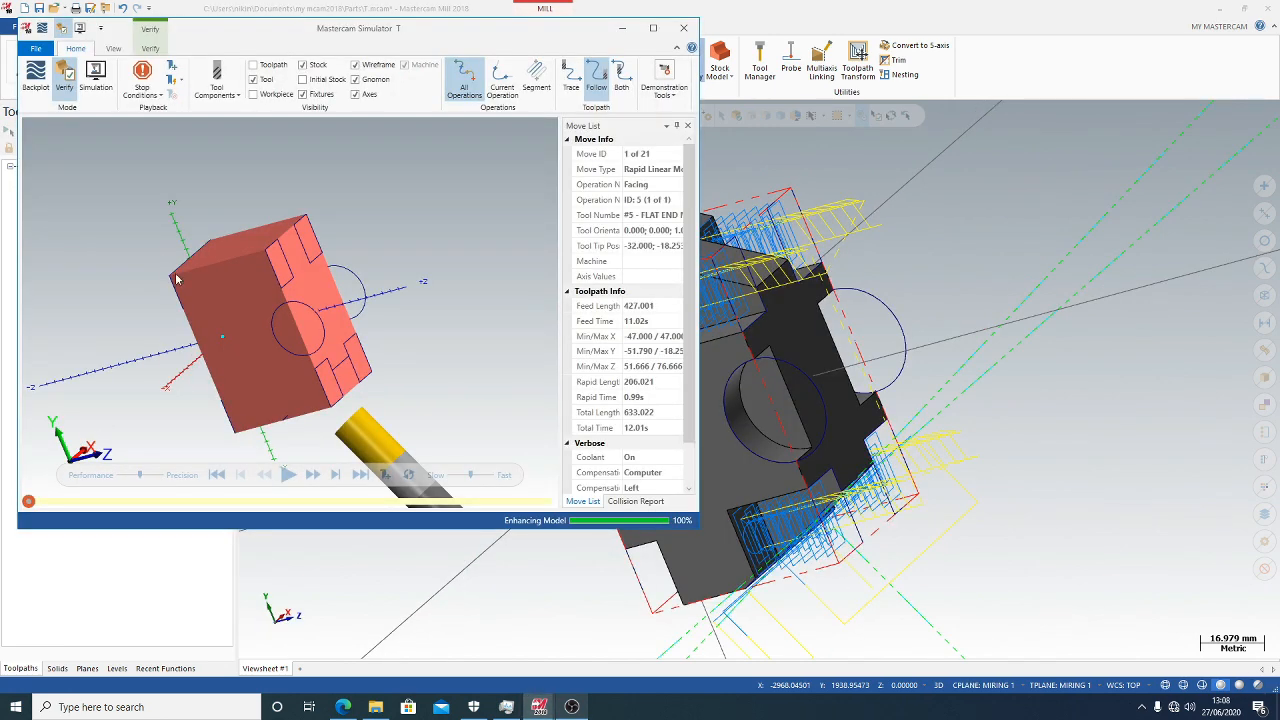
{"action": "left_click", "coordinate": [285, 477]}
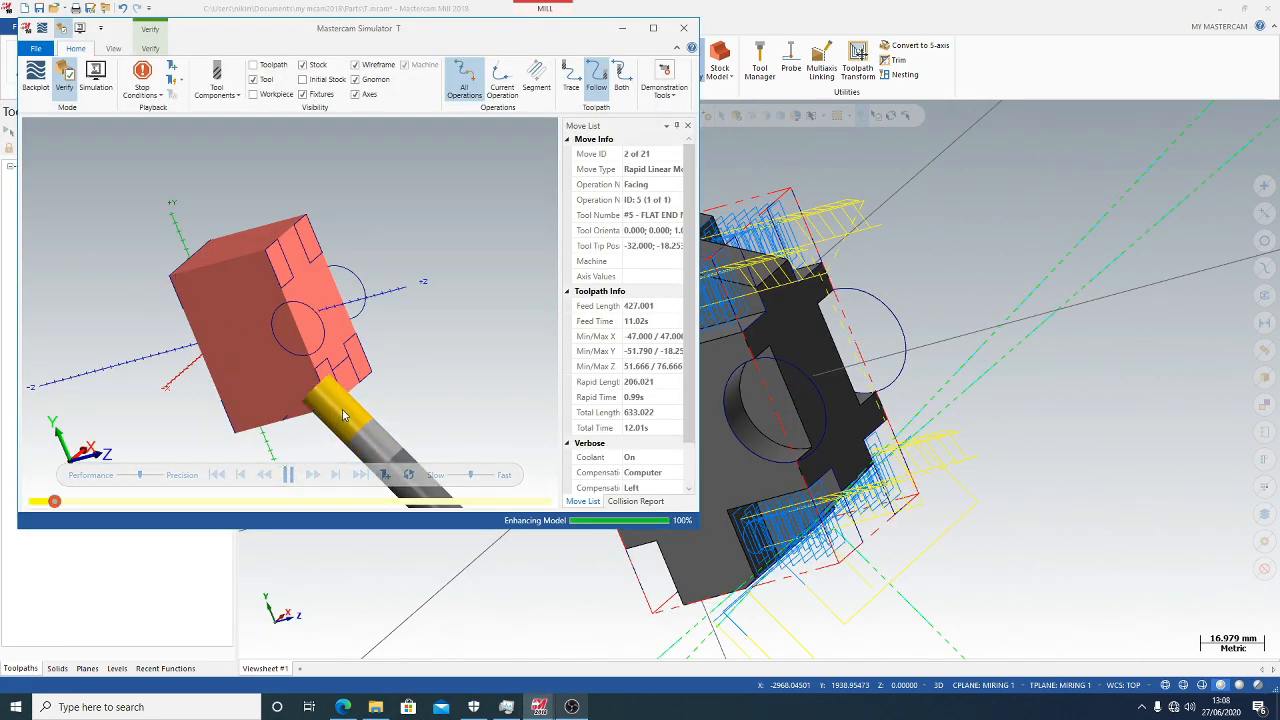
{"action": "mouse_move", "coordinate": [339, 382]}
{"action": "middle_mouse_down"}
{"action": "mouse_move", "coordinate": [340, 327]}
{"action": "mouse_move", "coordinate": [234, 342]}
{"action": "mouse_move", "coordinate": [335, 377]}
{"action": "middle_mouse_up"}
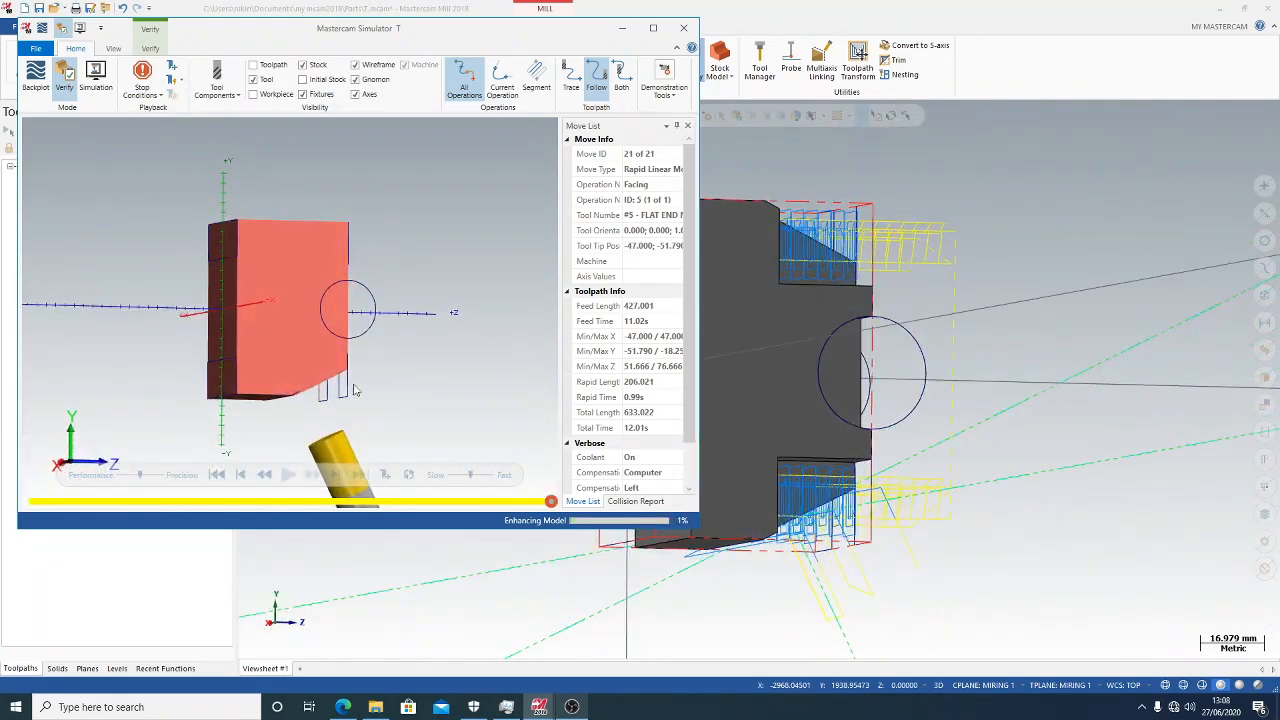
{"action": "left_click", "coordinate": [683, 27]}
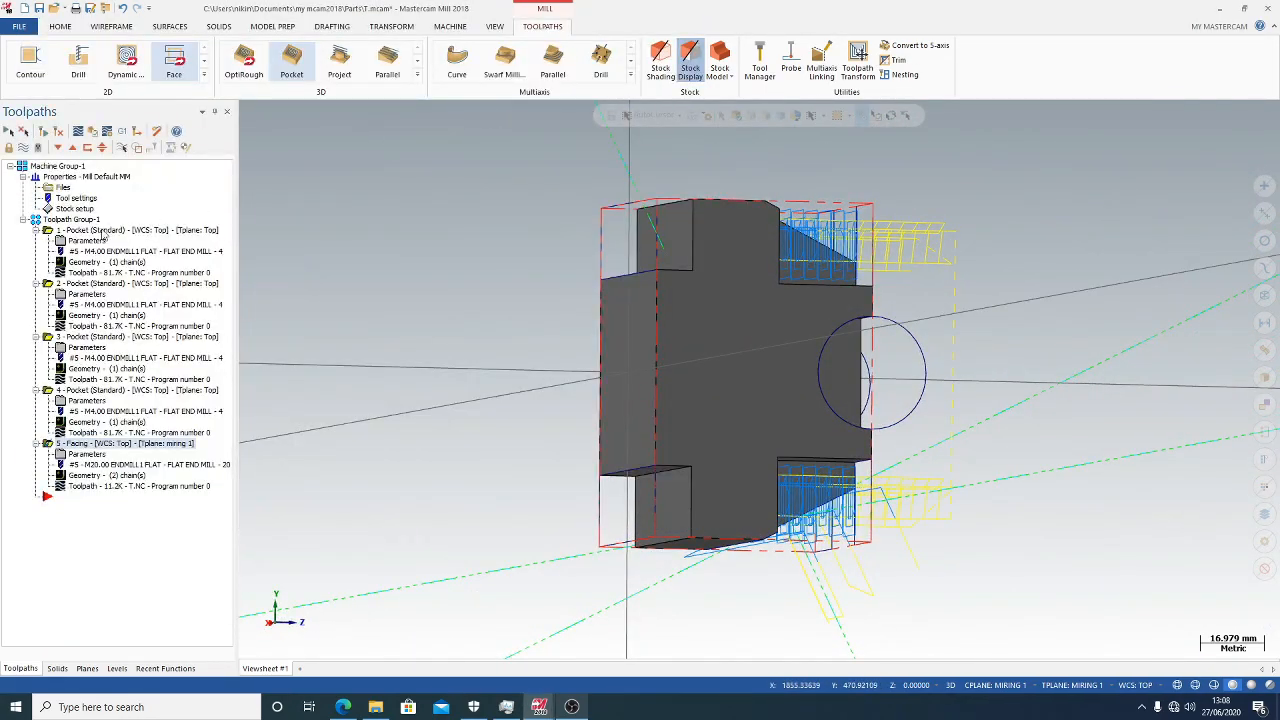
Review the facing operation's depth cuts, linking, planes, coolant, canned text and arc filter settings
{"action": "left_click", "coordinate": [84, 455]}
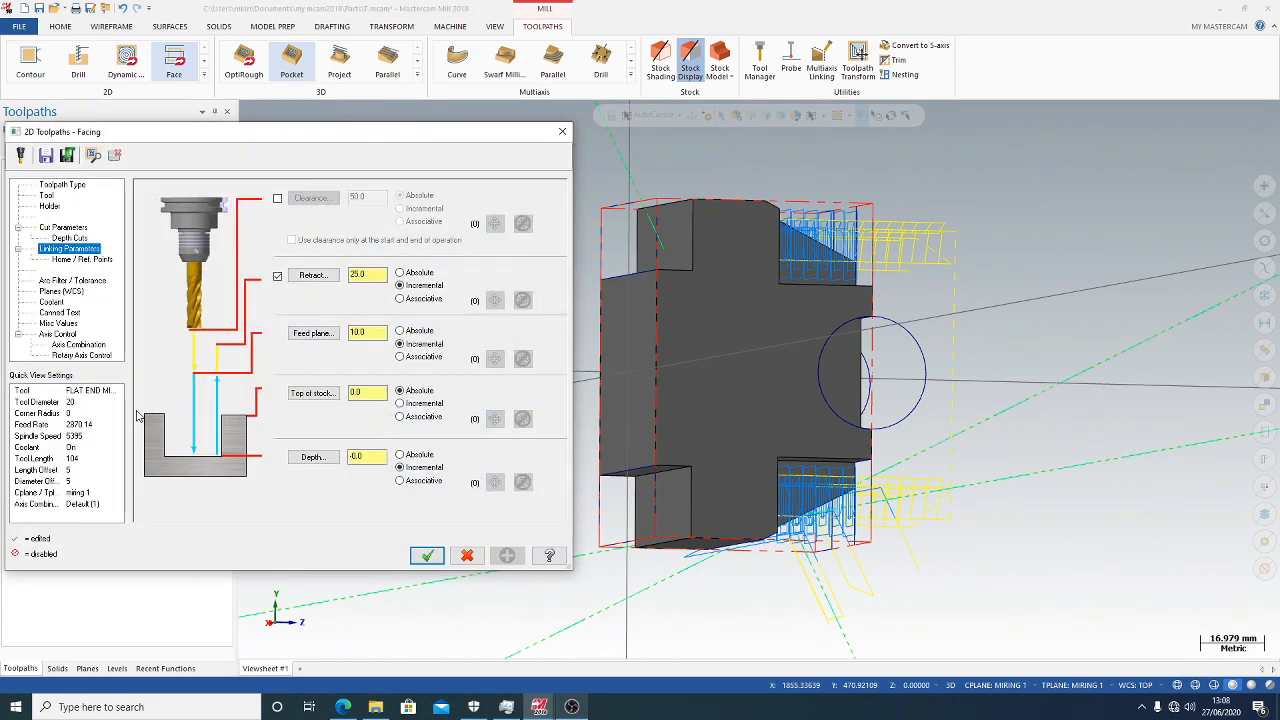
{"action": "left_click", "coordinate": [73, 242]}
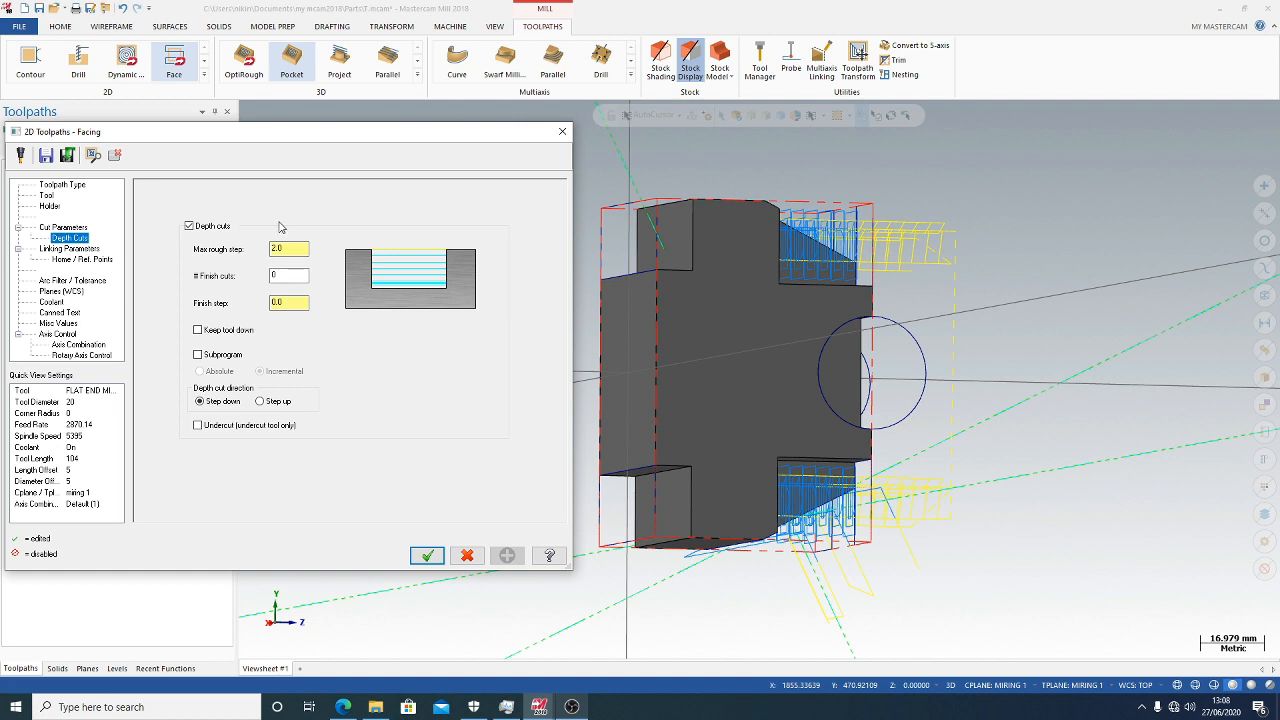
{"action": "left_click", "coordinate": [77, 261]}
{"action": "left_click", "coordinate": [75, 256]}
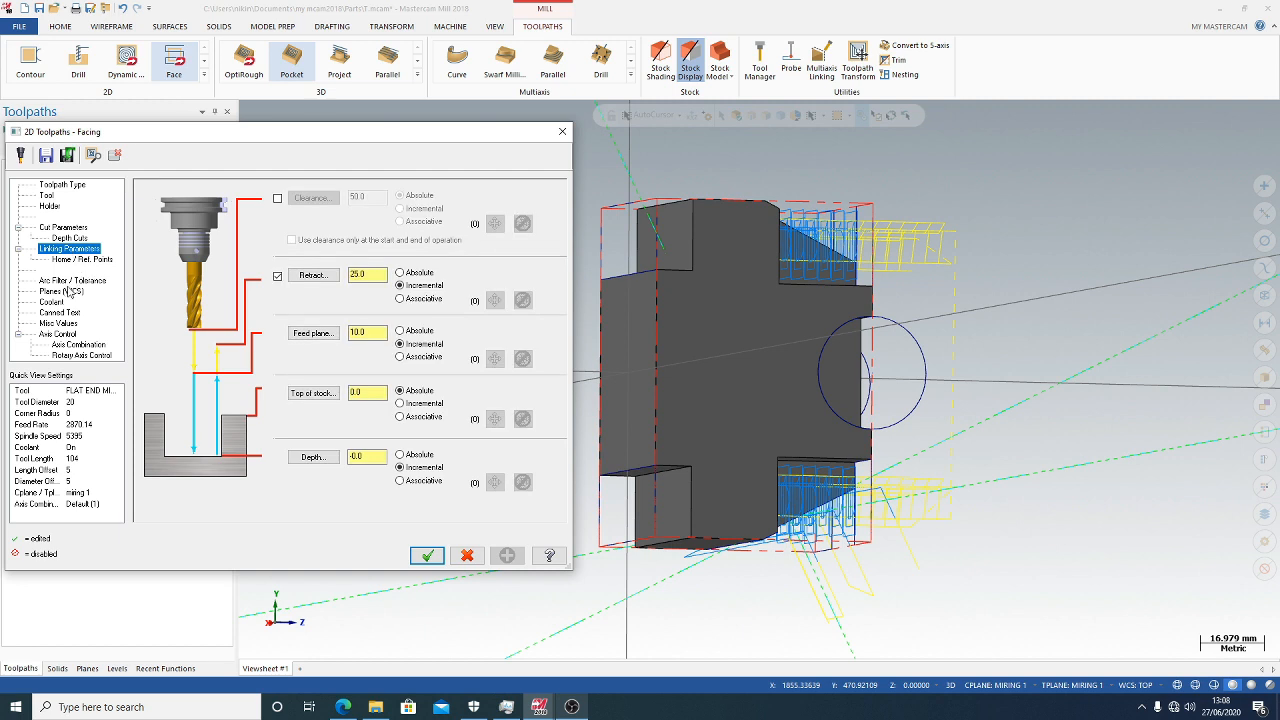
{"action": "left_click", "coordinate": [68, 291]}
{"action": "left_click", "coordinate": [60, 302]}
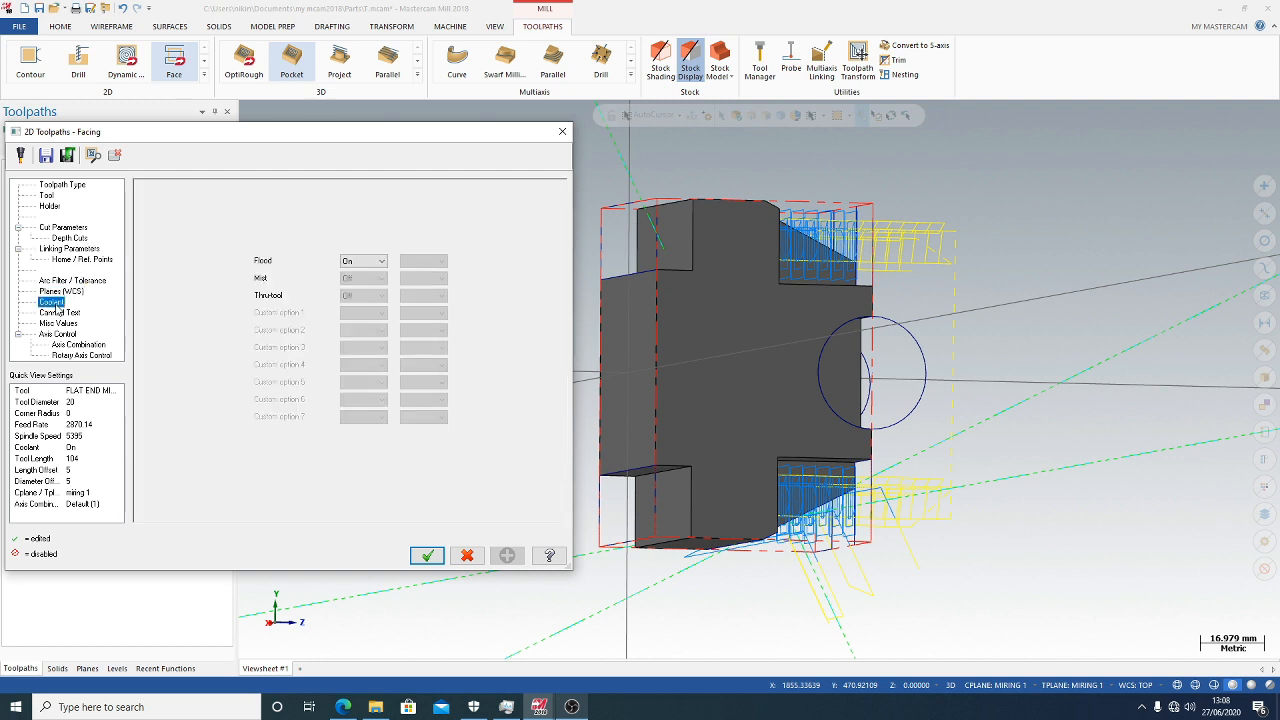
{"action": "left_click", "coordinate": [58, 313]}
{"action": "left_click", "coordinate": [67, 281]}
{"action": "left_click", "coordinate": [67, 249]}
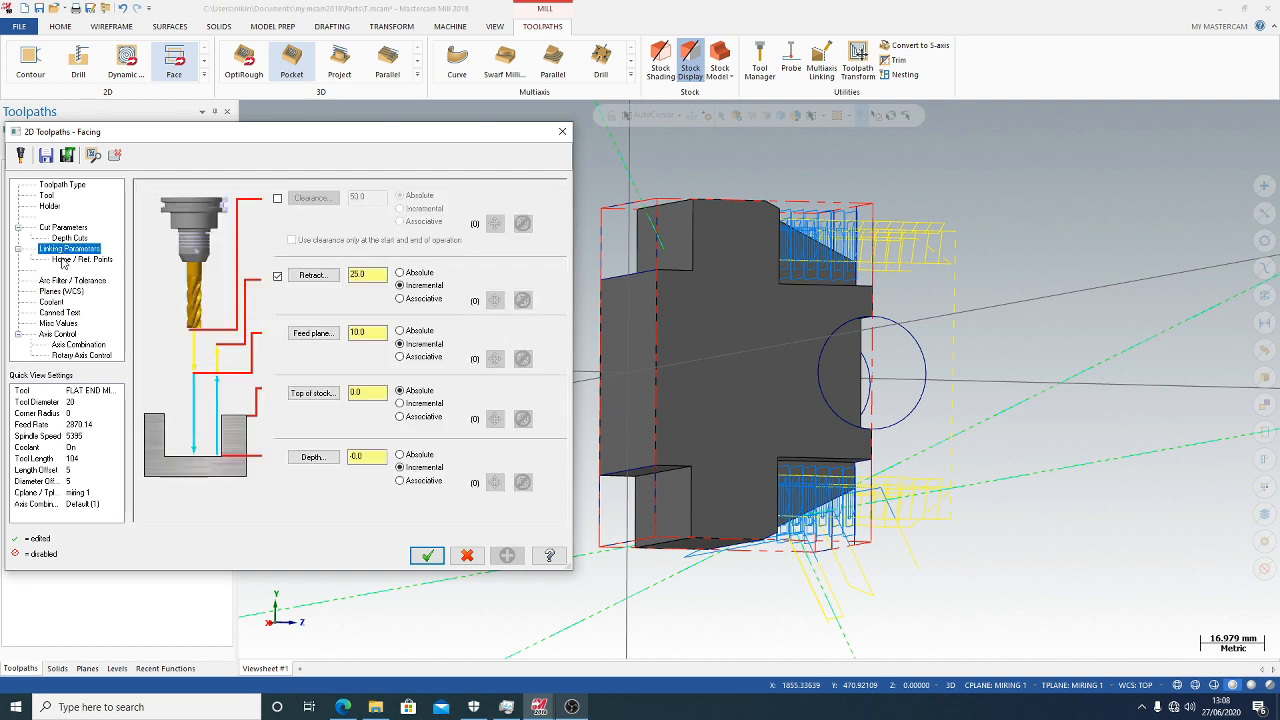
{"action": "left_click", "coordinate": [70, 238]}
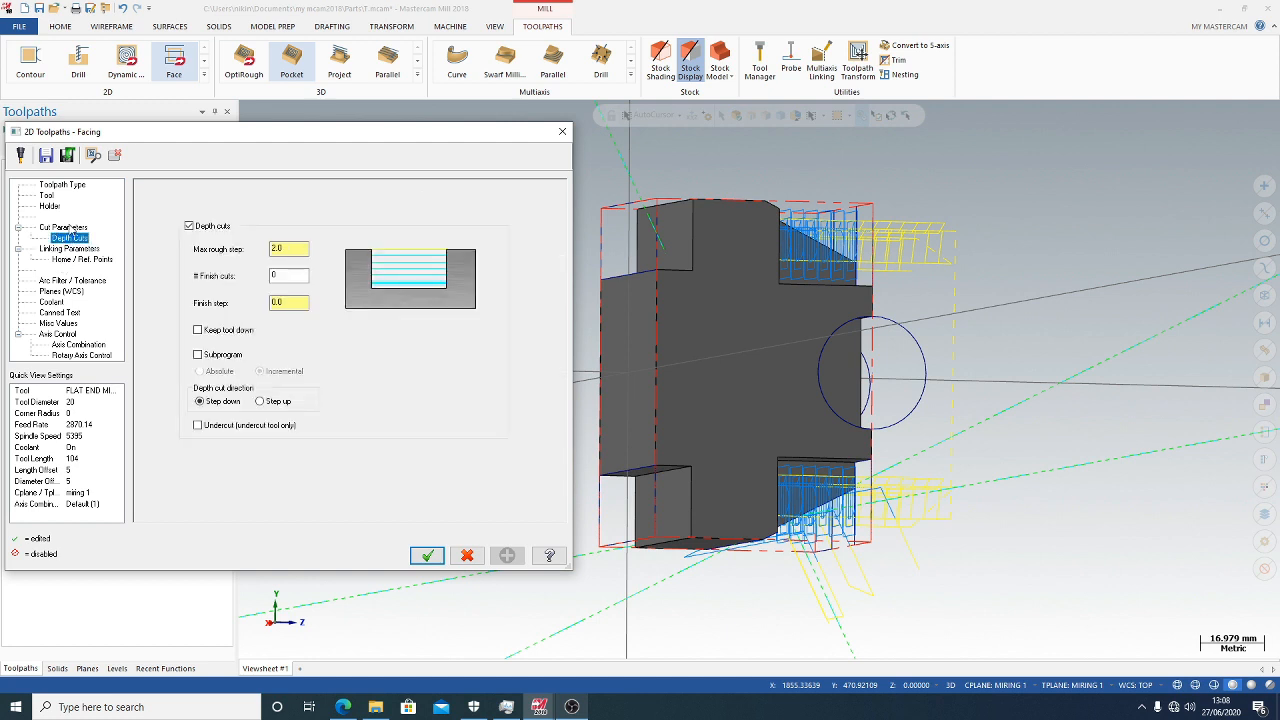
Change the facing cut style to Zigzag and set the stock to leave on floors to 0
{"action": "left_click", "coordinate": [64, 228]}
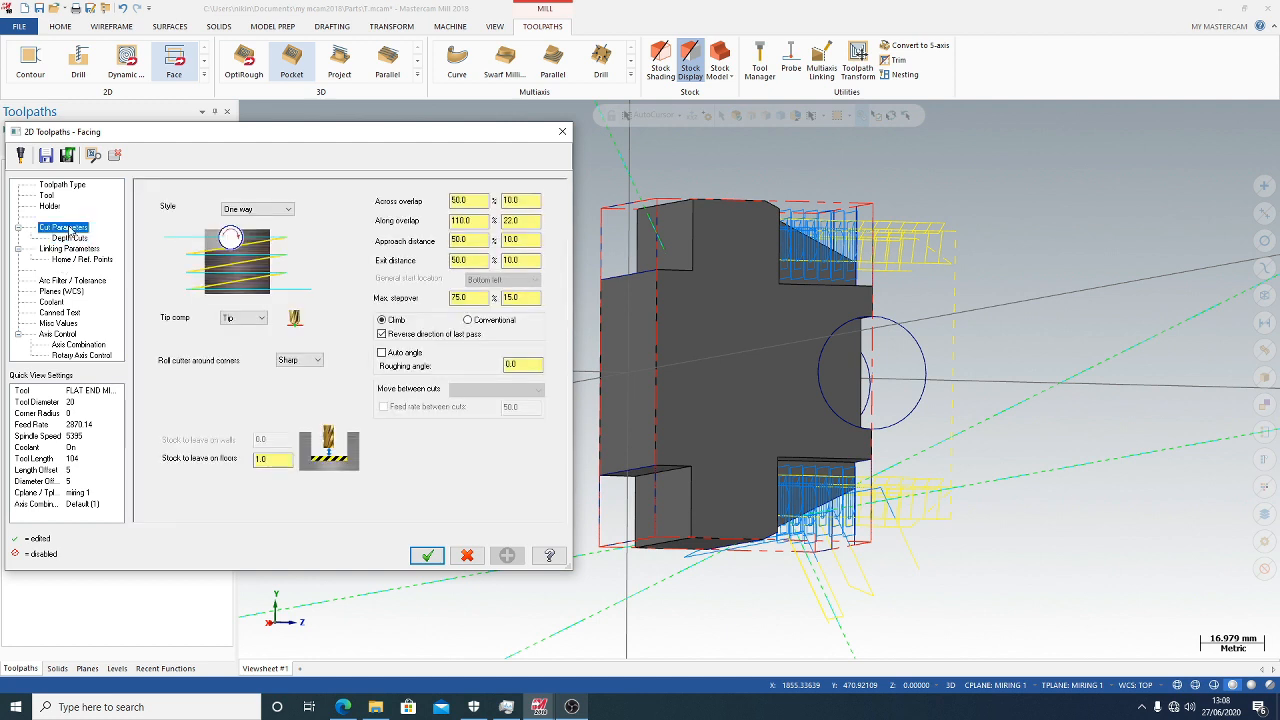
{"action": "left_click", "coordinate": [285, 208]}
{"action": "left_click", "coordinate": [257, 231]}
{"action": "left_click", "coordinate": [285, 208]}
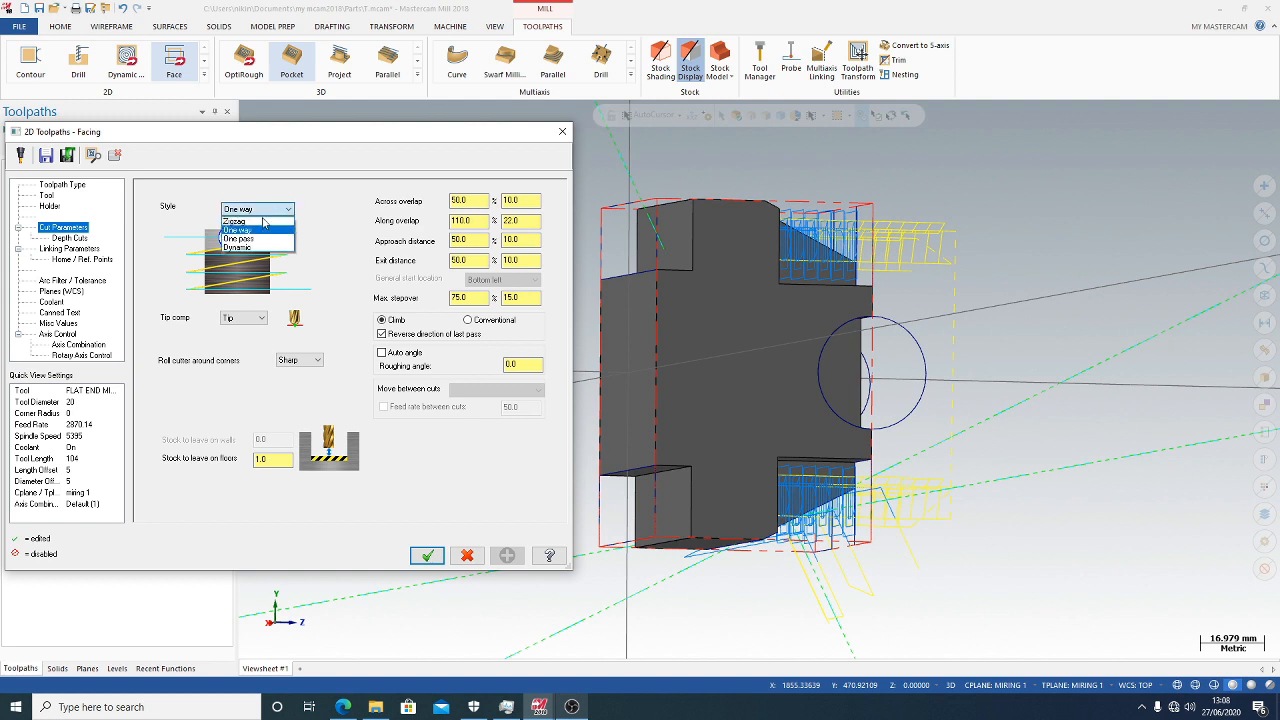
{"action": "left_click", "coordinate": [238, 220]}
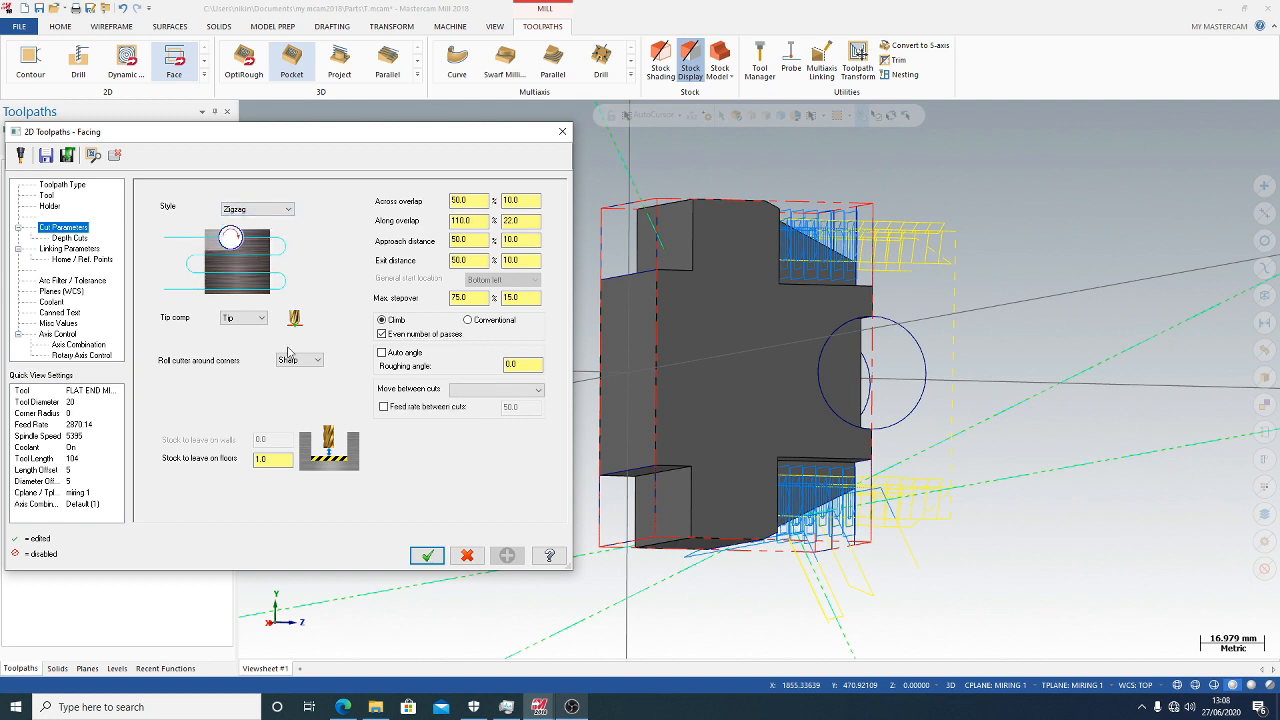
{"action": "left_click_drag", "start_coordinate": [287, 460], "coordinate": [220, 470]}
{"action": "type", "text": "0"}
{"action": "left_click", "coordinate": [428, 556]}
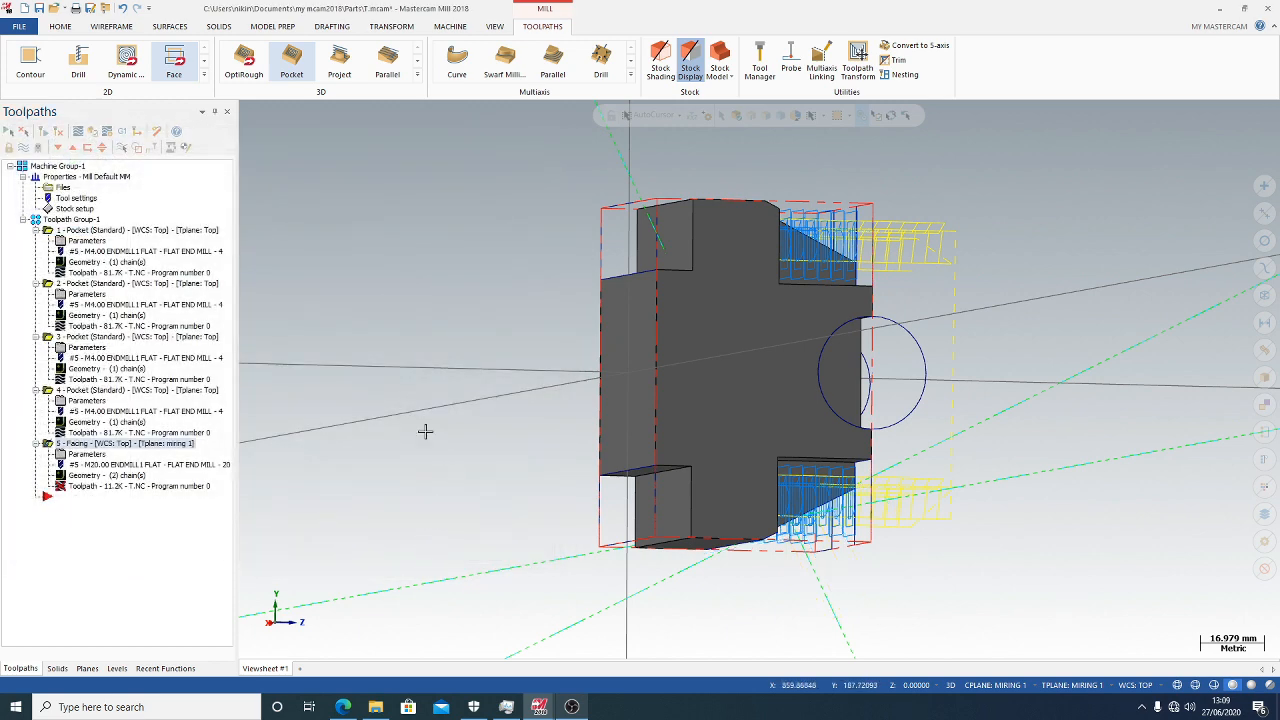
Regenerate the zigzag facing toolpath and run it in the verify simulation, inspecting the machined slope
{"action": "left_click", "coordinate": [52, 132]}
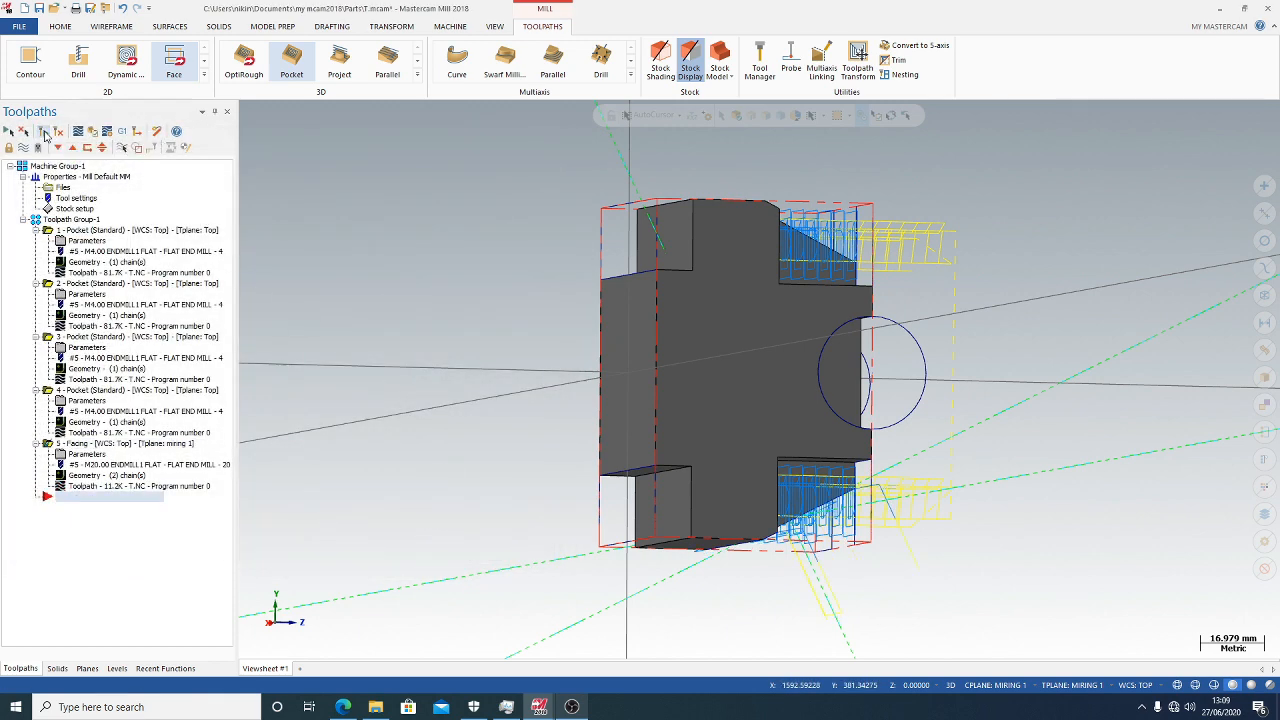
{"action": "left_click", "coordinate": [91, 132]}
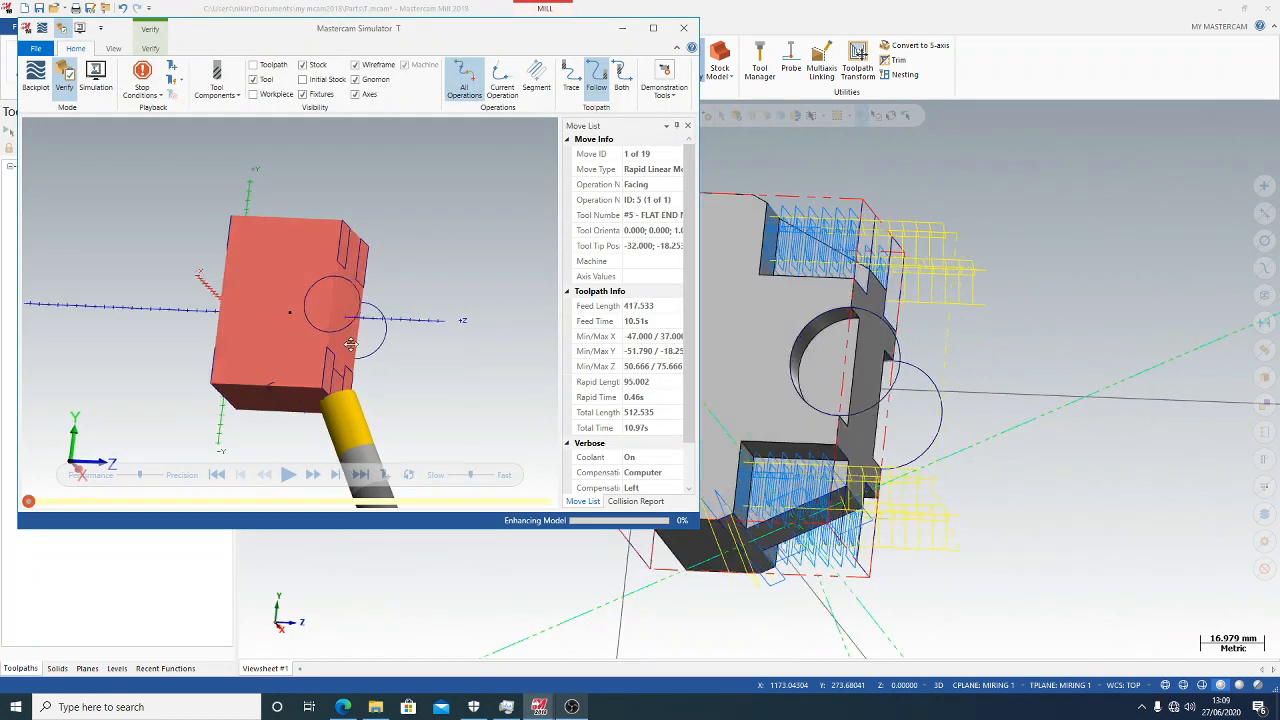
{"action": "left_click", "coordinate": [287, 475]}
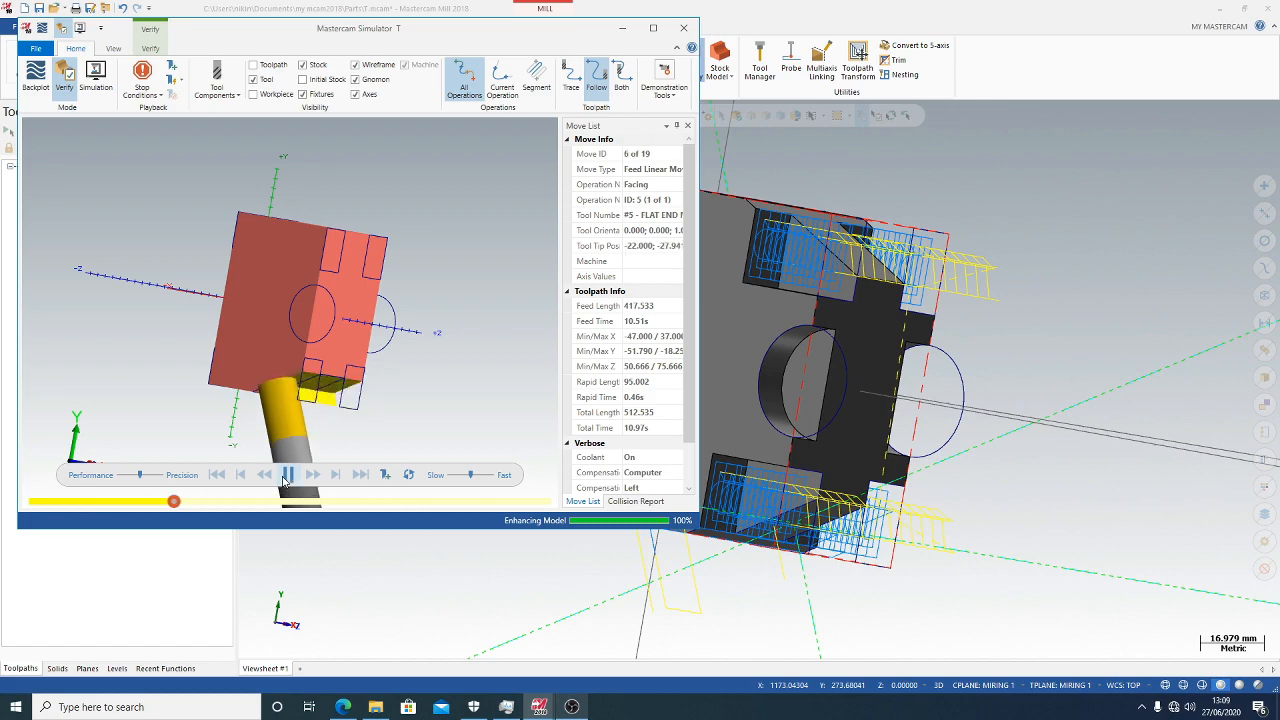
{"action": "middle_click_drag", "start_coordinate": [383, 339], "coordinate": [337, 345]}
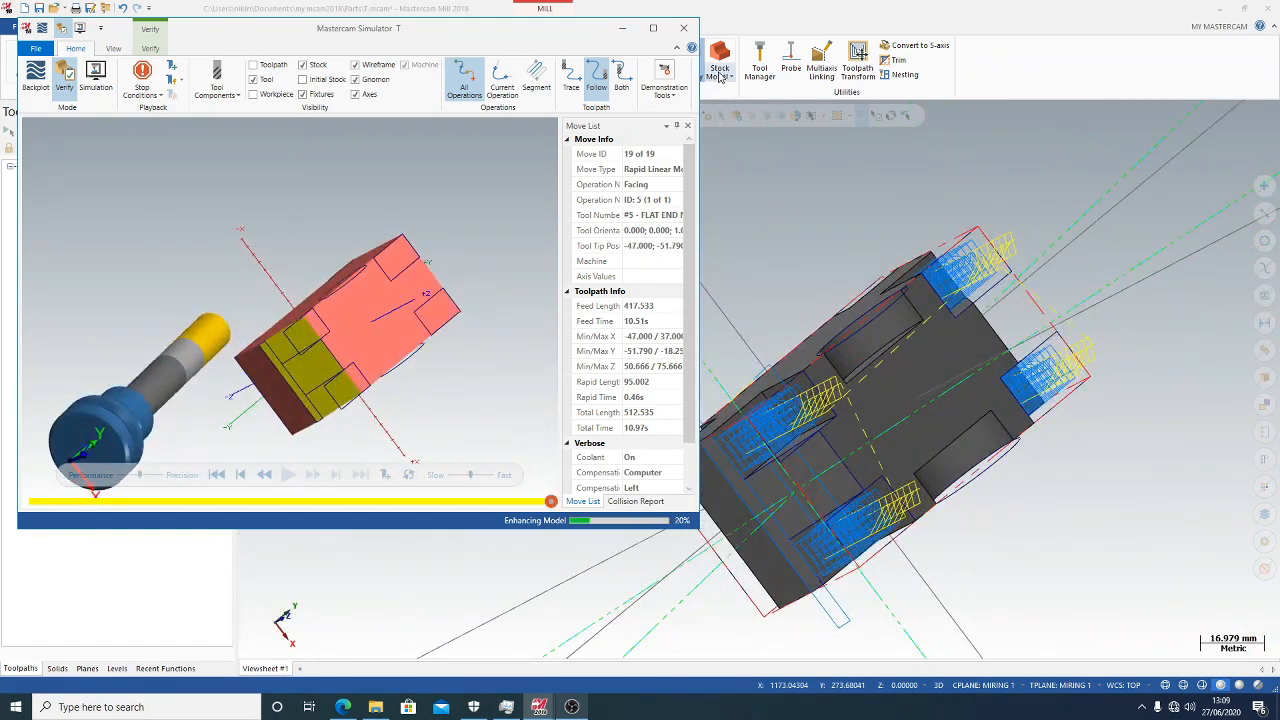
{"action": "left_click", "coordinate": [683, 27]}
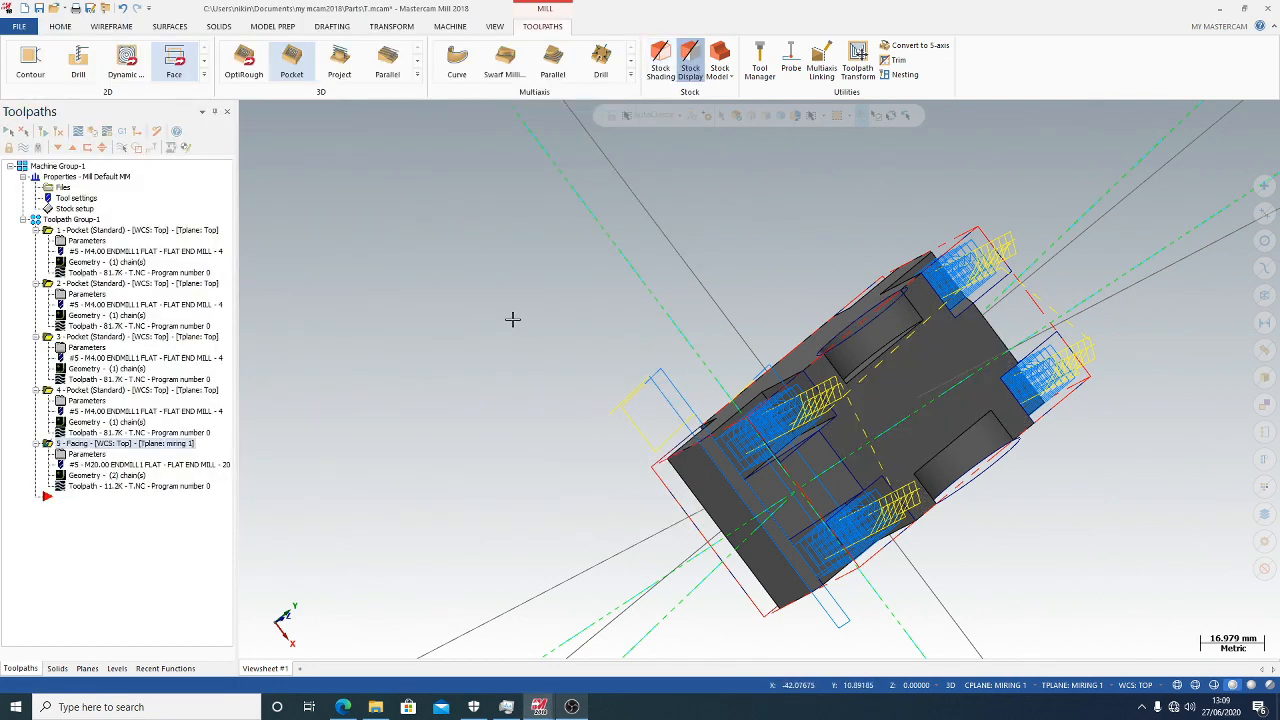
Orient the view to the named plane miring 2 and set it as the construction plane for drawing rectangles
{"action": "right_click", "coordinate": [838, 395]}
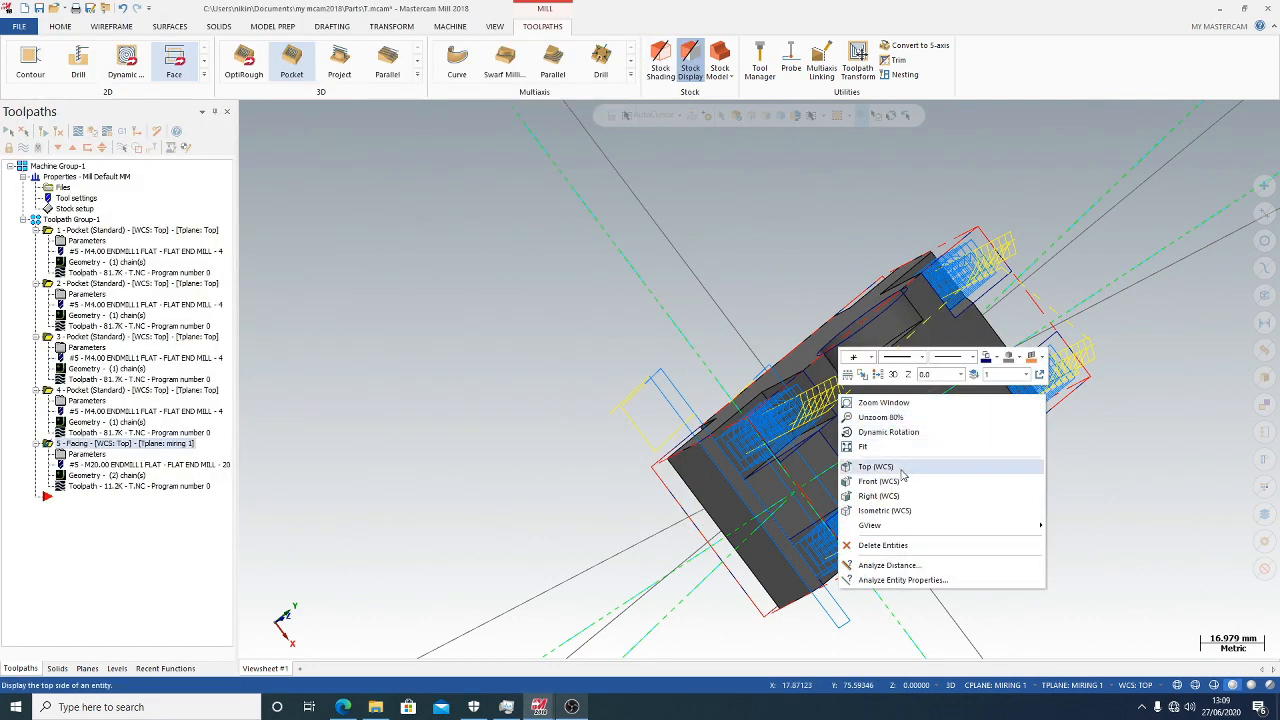
{"action": "mouse_move", "coordinate": [932, 530]}
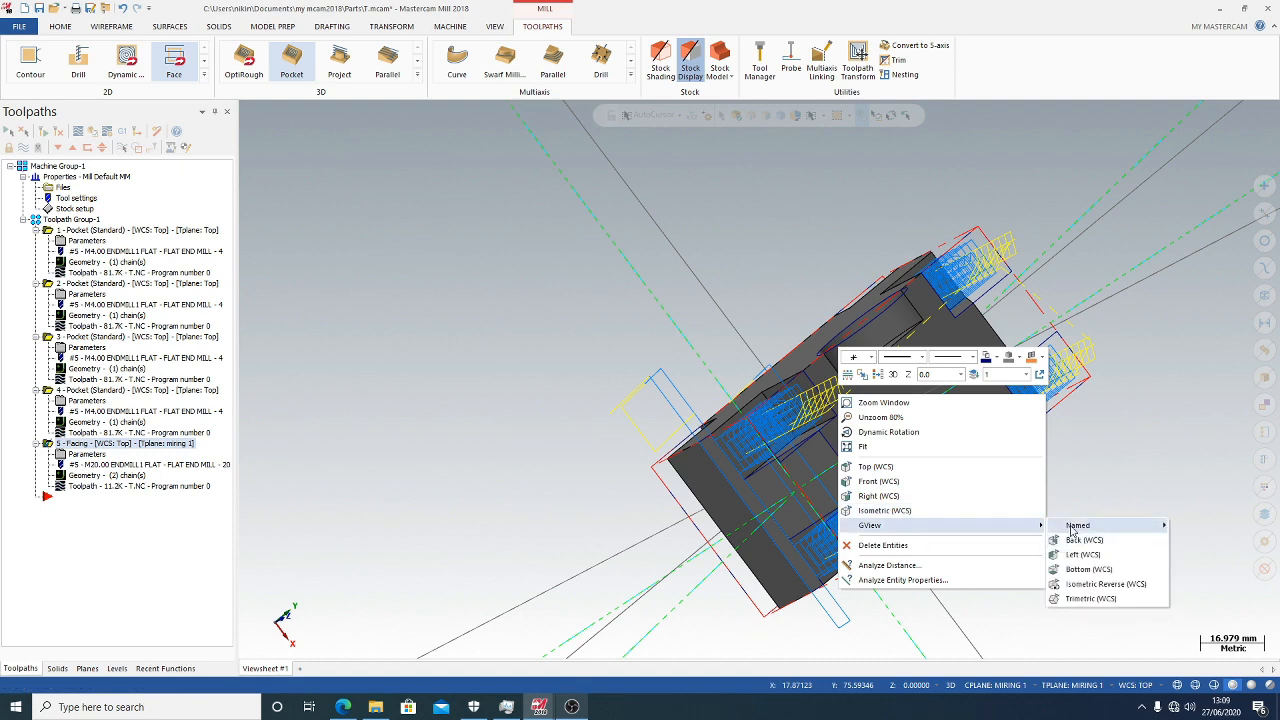
{"action": "mouse_move", "coordinate": [1075, 528]}
{"action": "left_click", "coordinate": [1201, 540]}
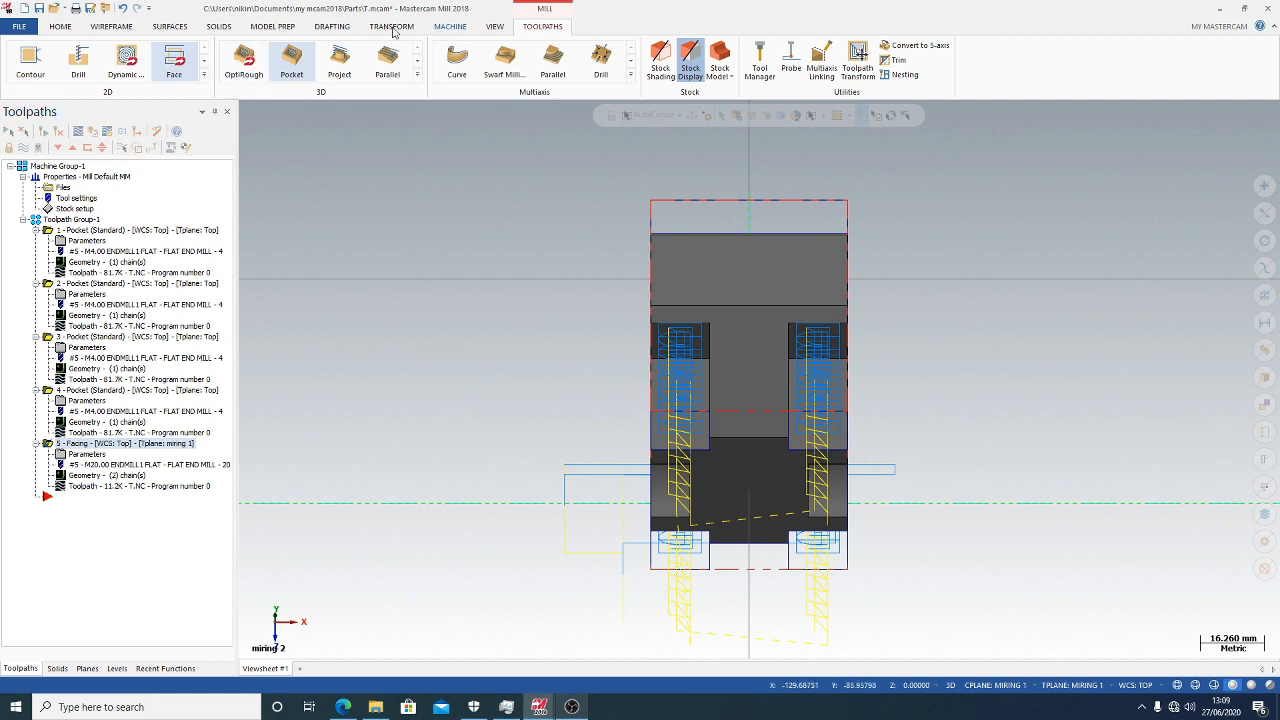
{"action": "left_click", "coordinate": [108, 28]}
{"action": "left_click", "coordinate": [398, 57]}
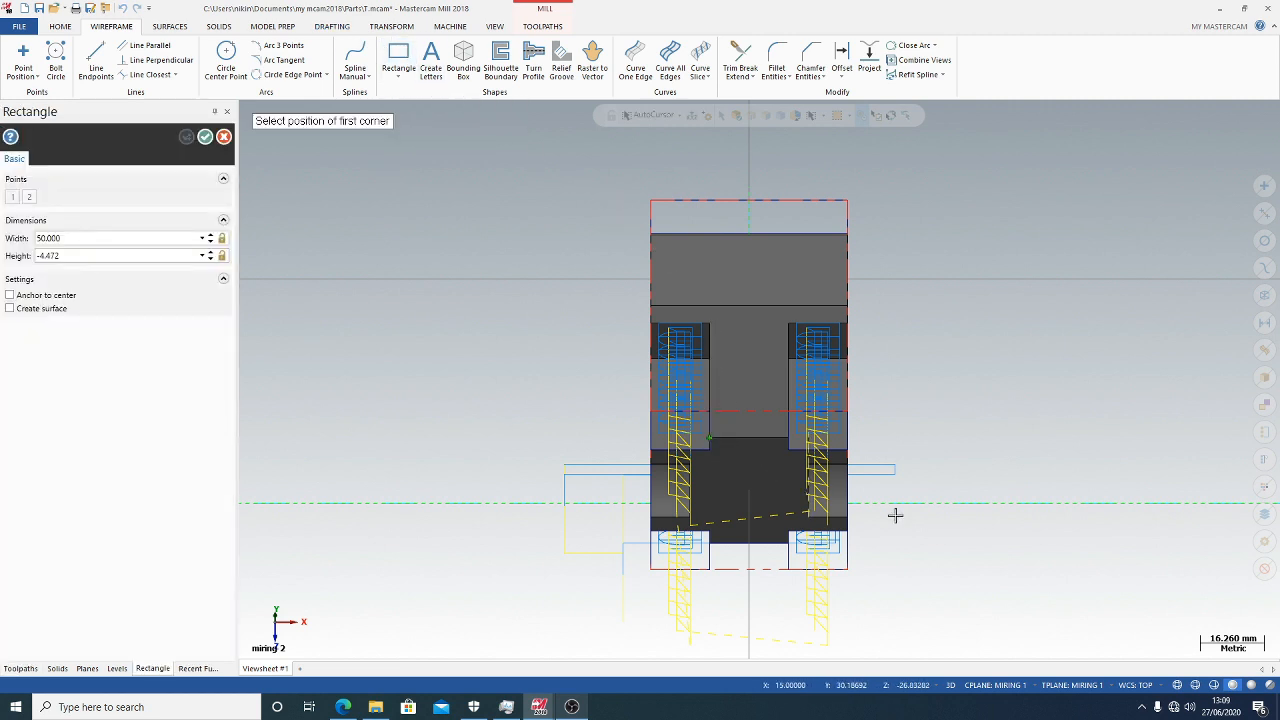
{"action": "left_click", "coordinate": [1012, 688]}
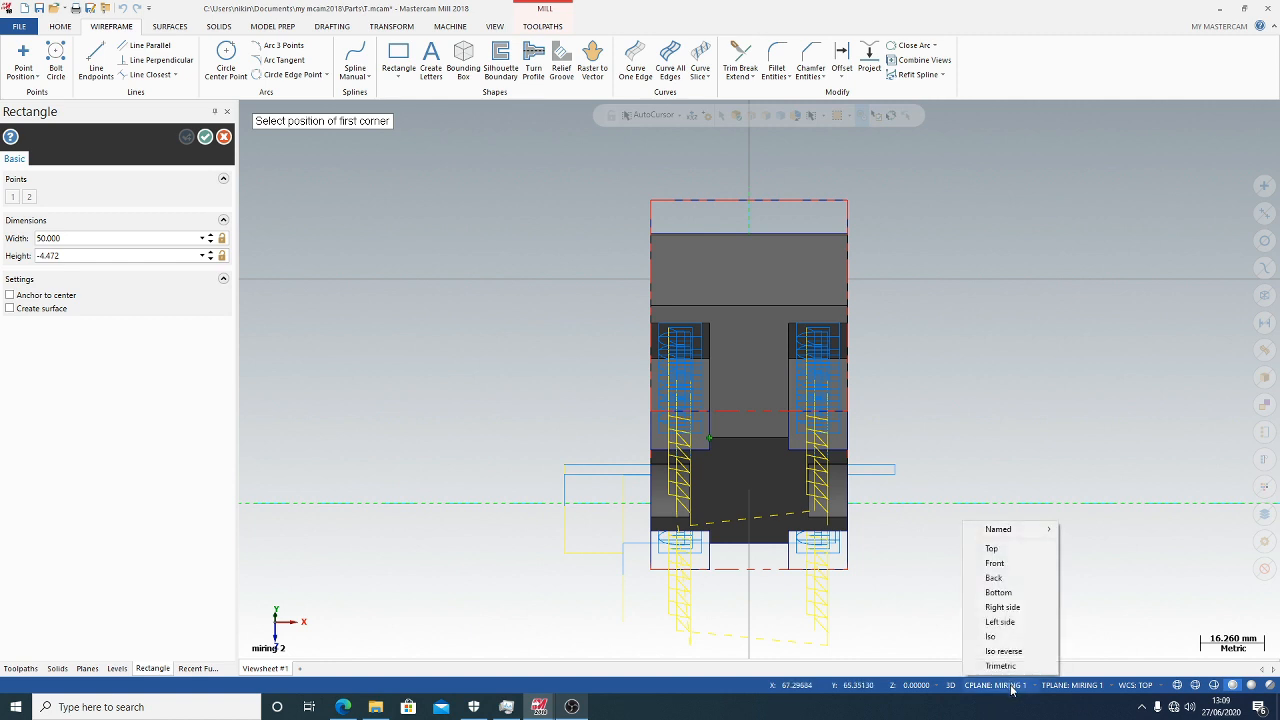
{"action": "mouse_move", "coordinate": [1000, 529]}
{"action": "left_click", "coordinate": [1089, 547]}
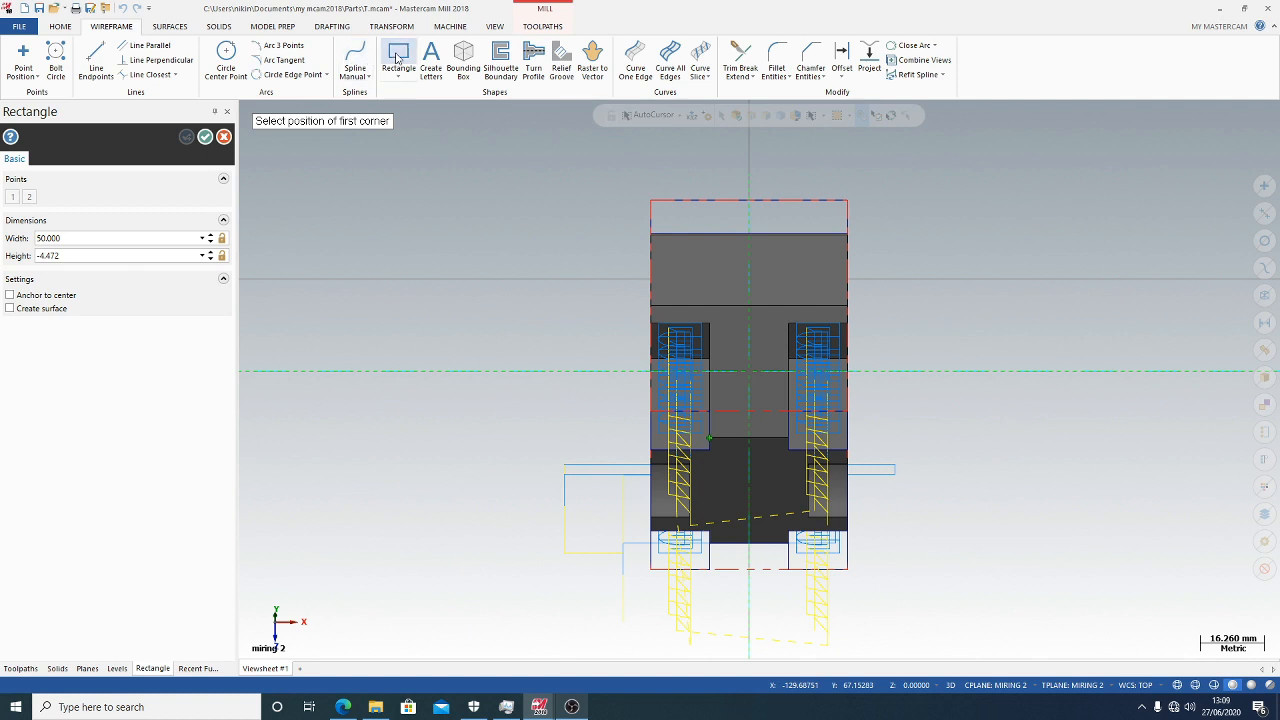
Draw a 20 by 29.069 mm rectangle over the central sloped face and a 50 by 4.472 mm rectangle over the full-width strip above it
{"action": "left_click", "coordinate": [710, 439]}
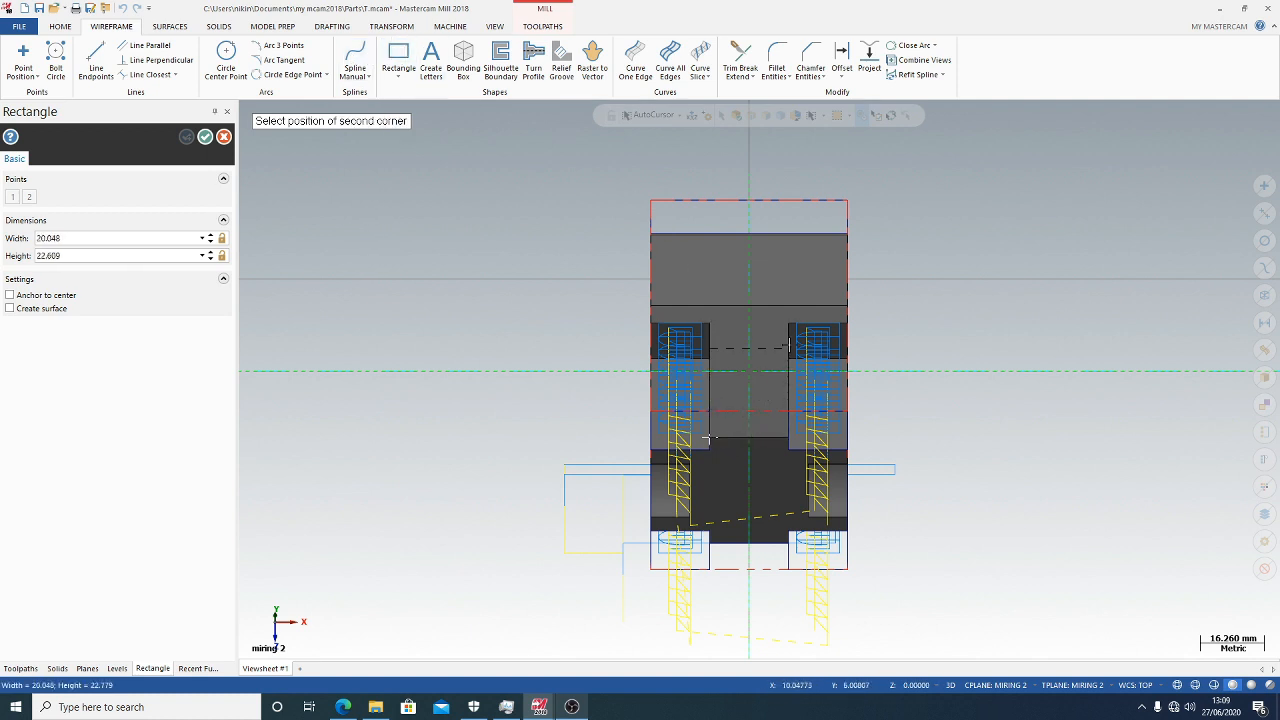
{"action": "left_click", "coordinate": [788, 323]}
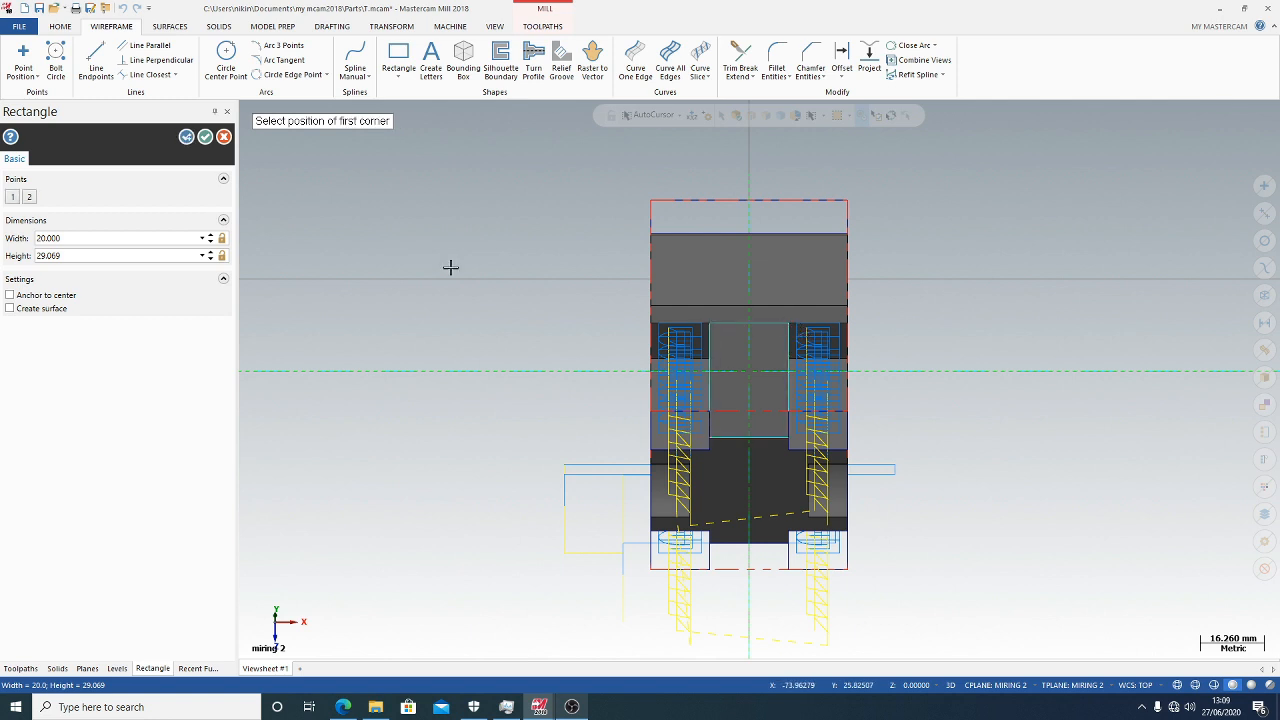
{"action": "left_click", "coordinate": [650, 306]}
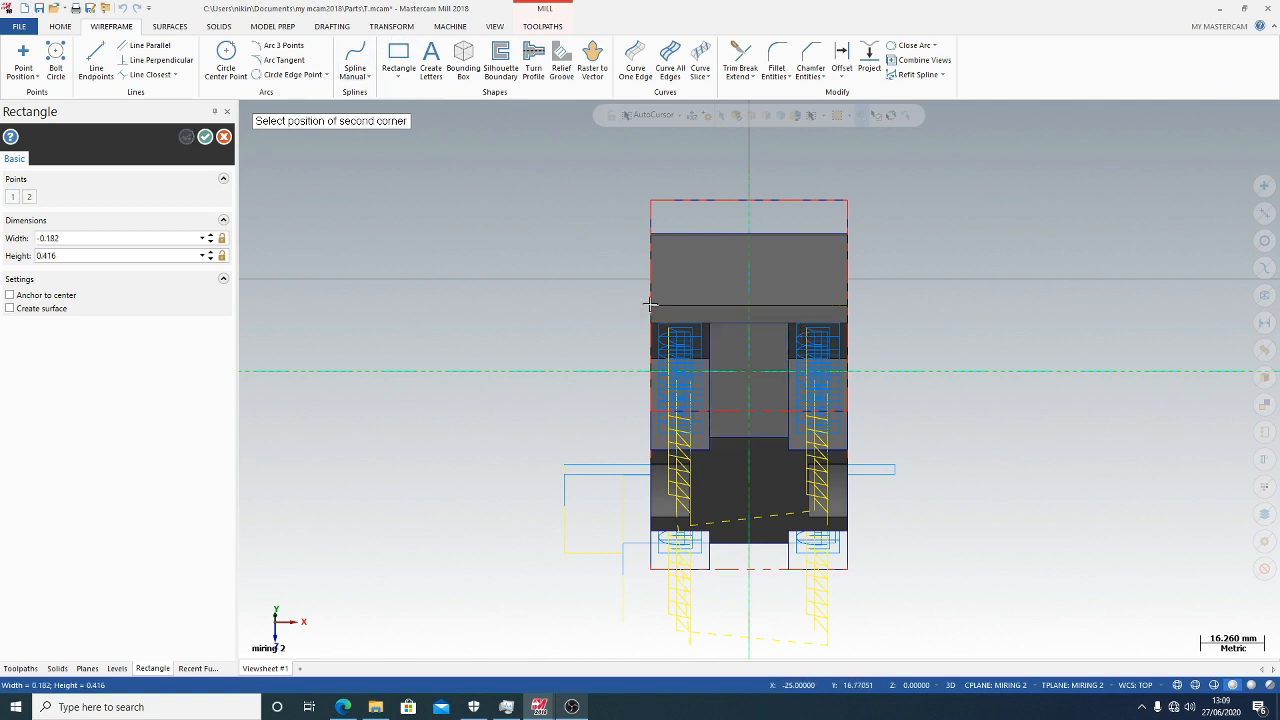
{"action": "left_click", "coordinate": [848, 322]}
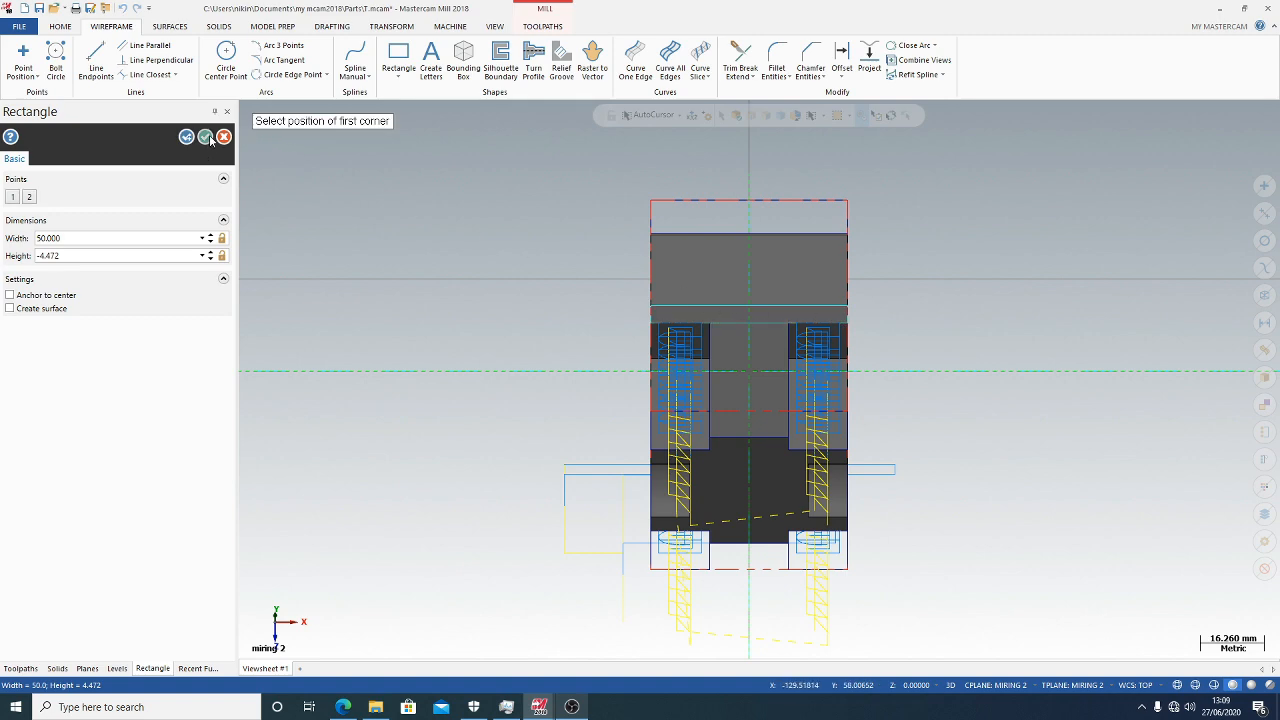
{"action": "left_click", "coordinate": [208, 138]}
Start a facing toolpath in the miring 2 plane, selecting the two rectangle areas on the second sloped face as chains
{"action": "middle_click_drag", "start_coordinate": [509, 346], "coordinate": [606, 340]}
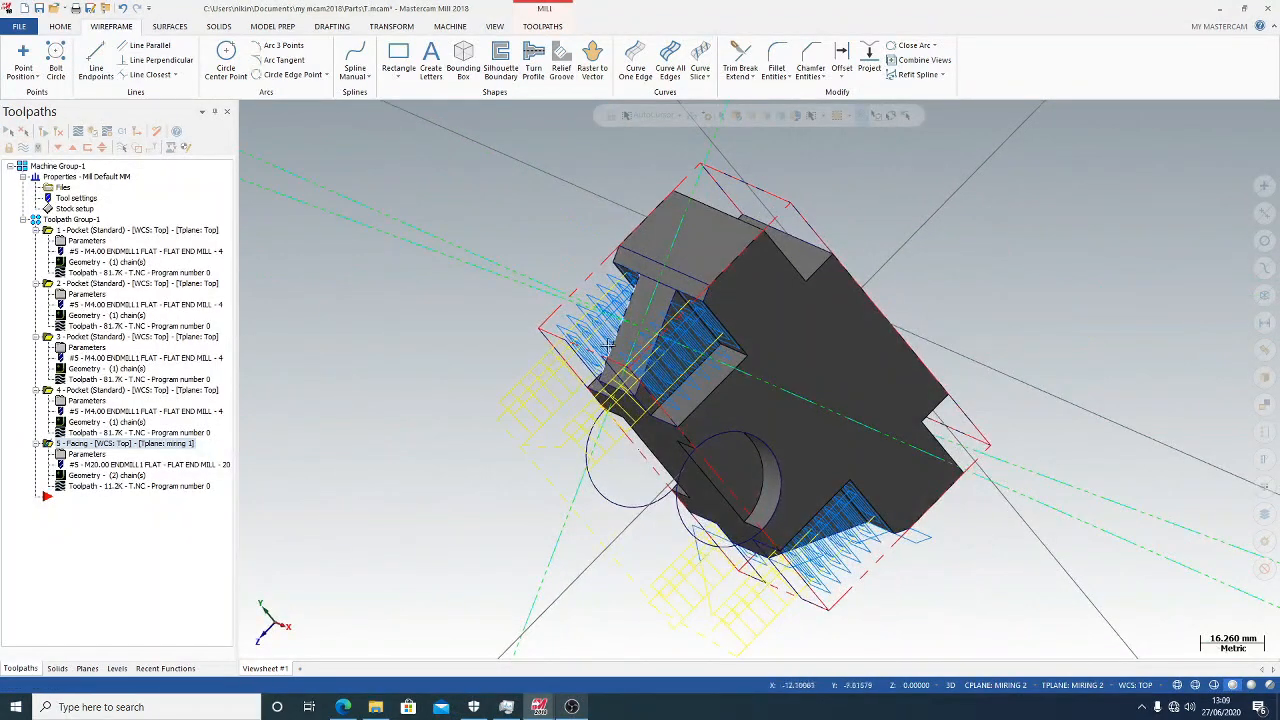
{"action": "left_click", "coordinate": [548, 29]}
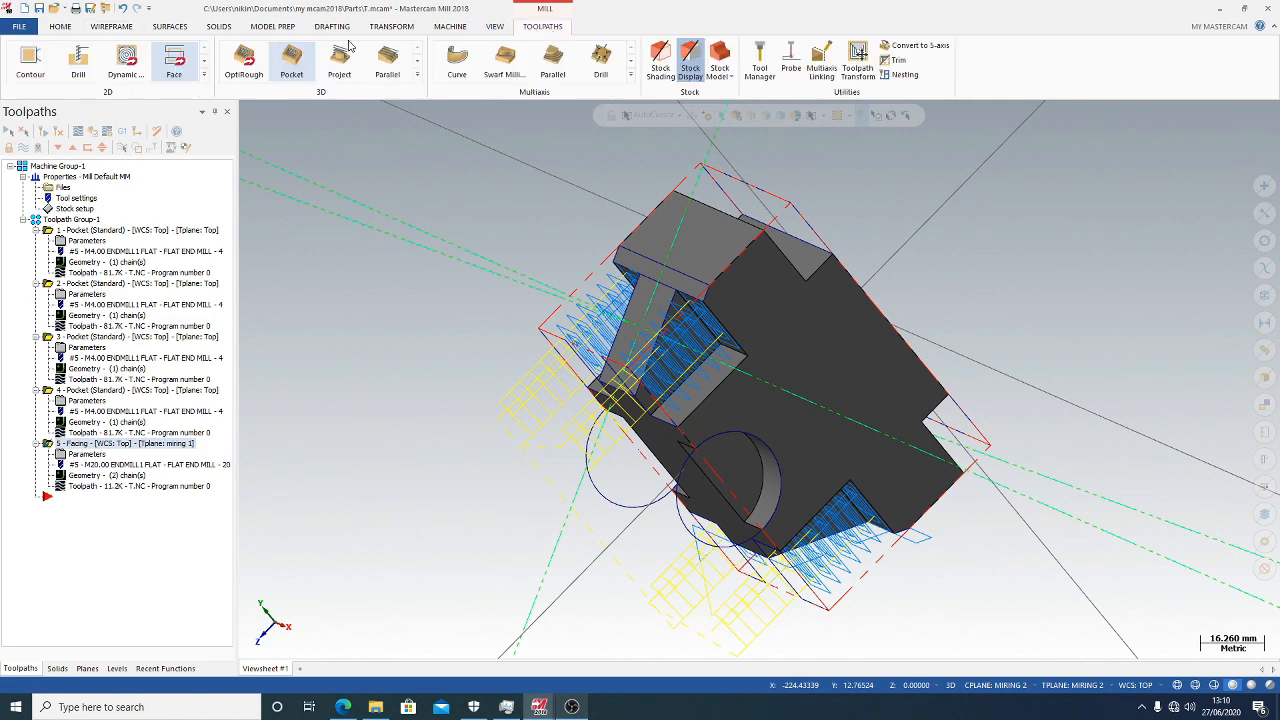
{"action": "left_click", "coordinate": [160, 66]}
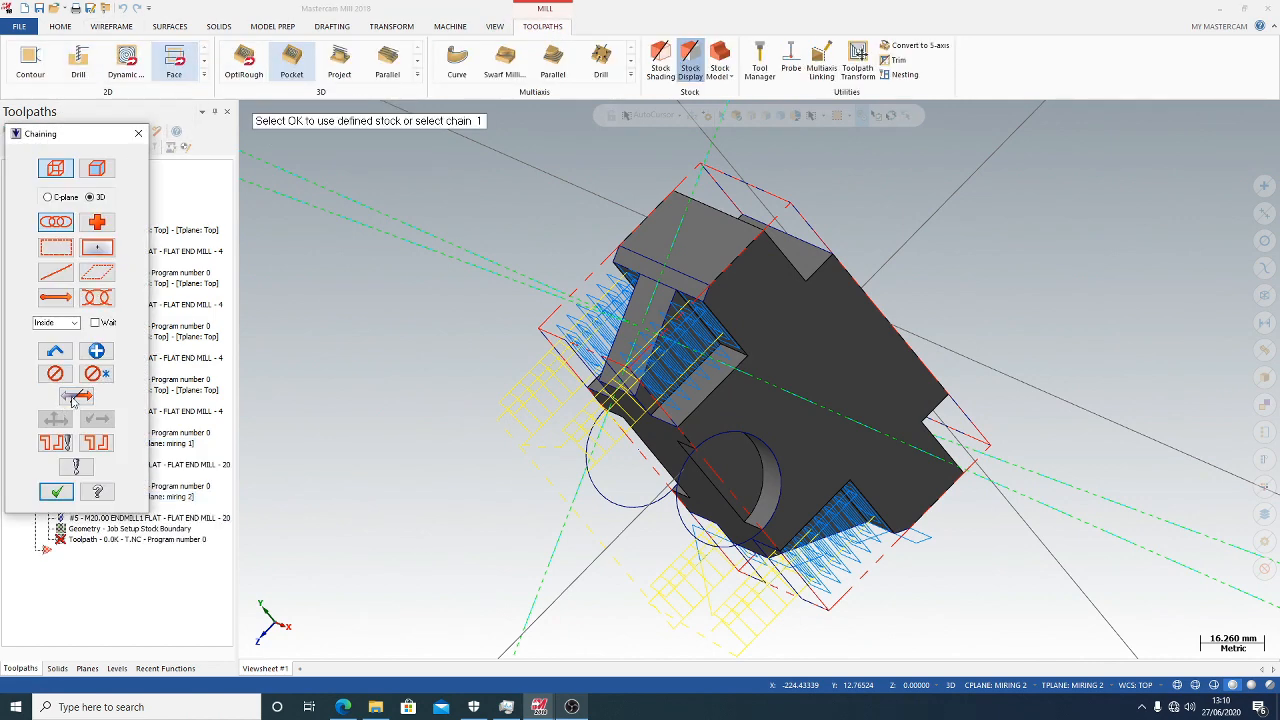
{"action": "left_click", "coordinate": [86, 247]}
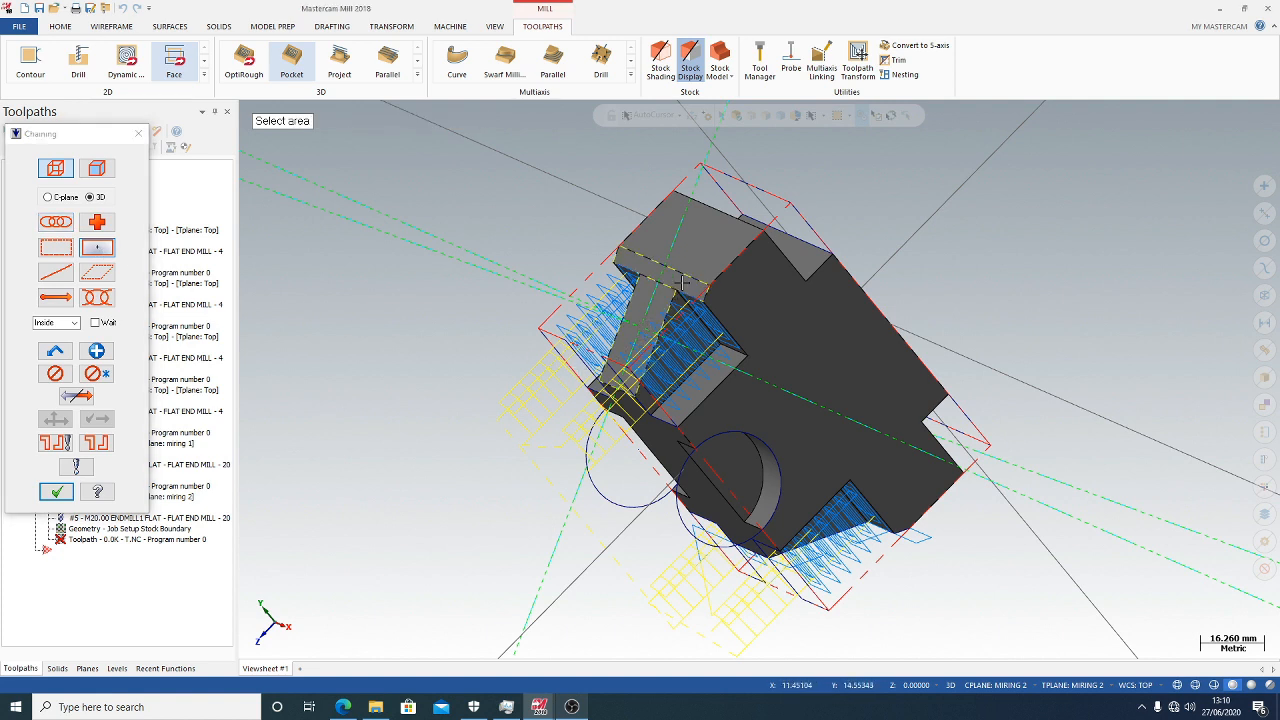
{"action": "left_click", "coordinate": [56, 491]}
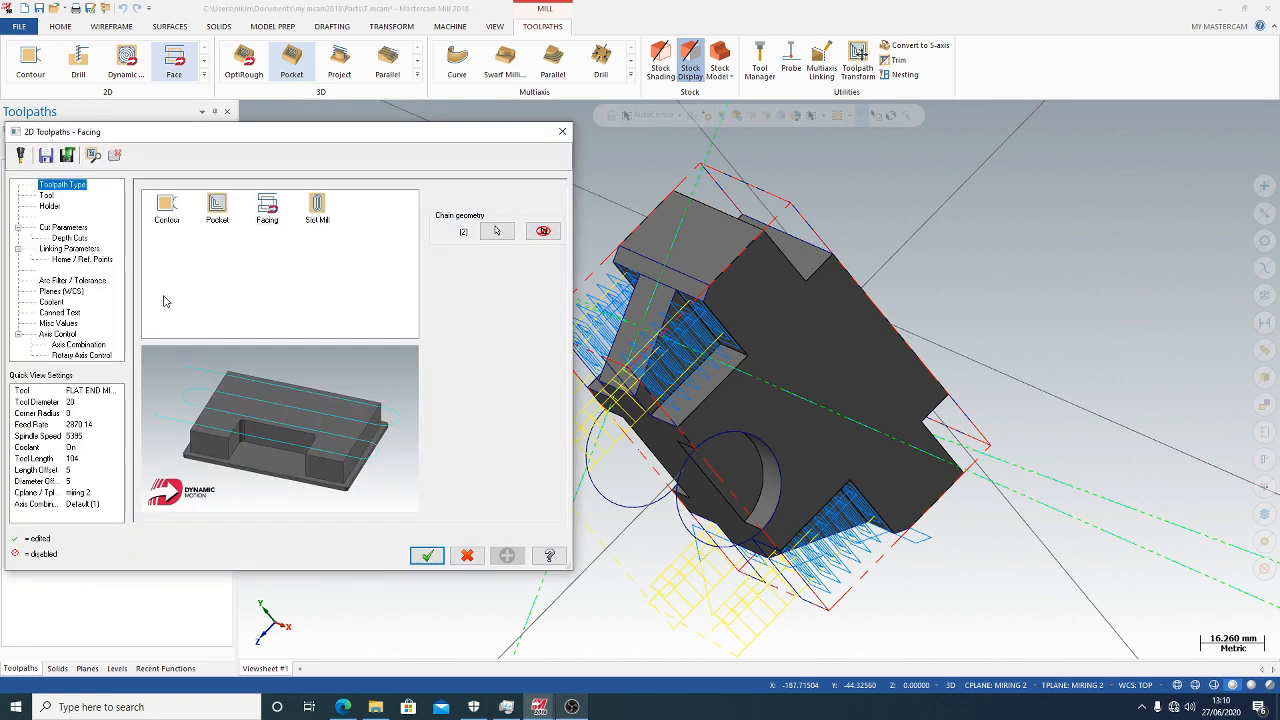
Review the new facing operation's tool, holder, depth cuts, linking, plane and coolant settings, and generate its toolpath
{"action": "left_click", "coordinate": [46, 196]}
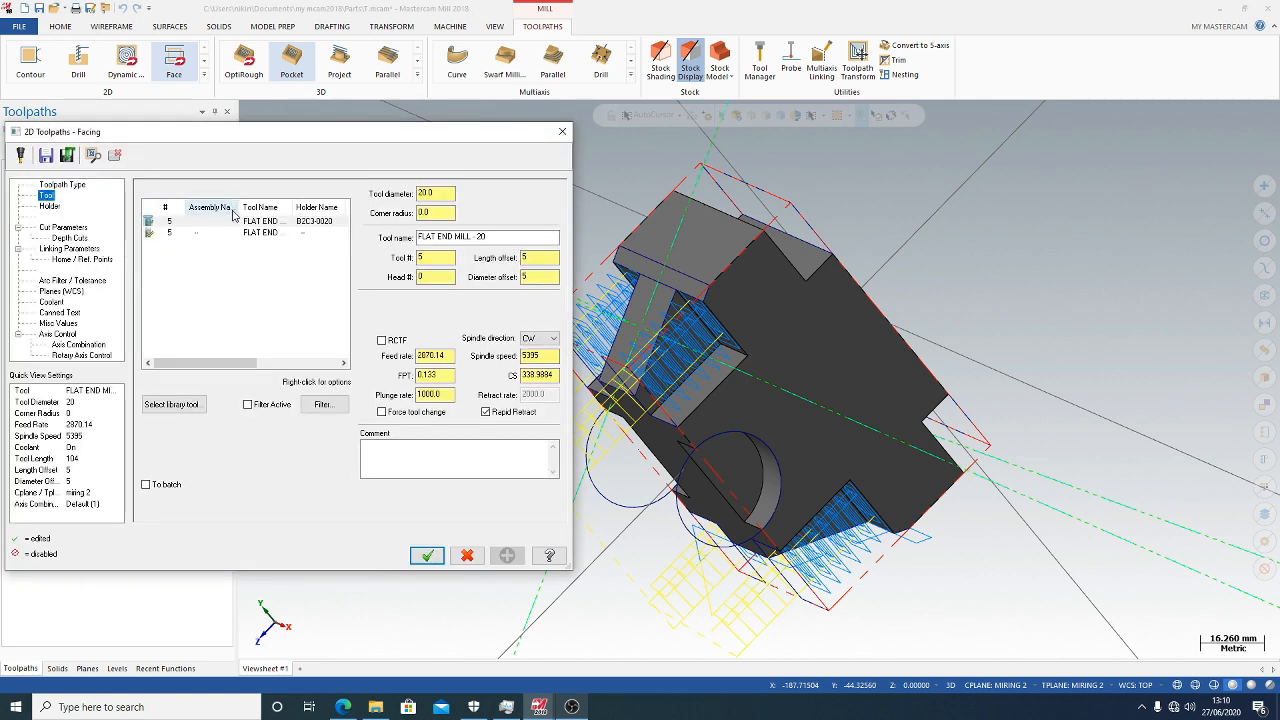
{"action": "left_click", "coordinate": [50, 207]}
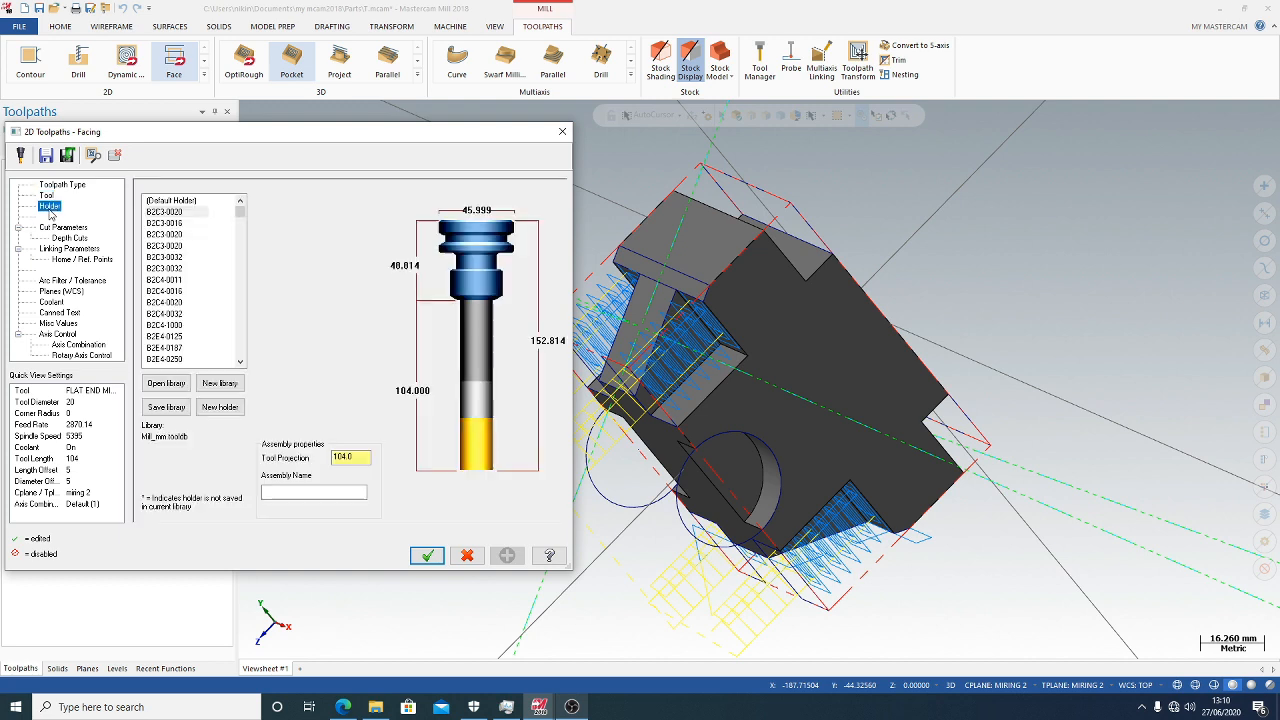
{"action": "left_click", "coordinate": [65, 240]}
{"action": "left_click", "coordinate": [67, 249]}
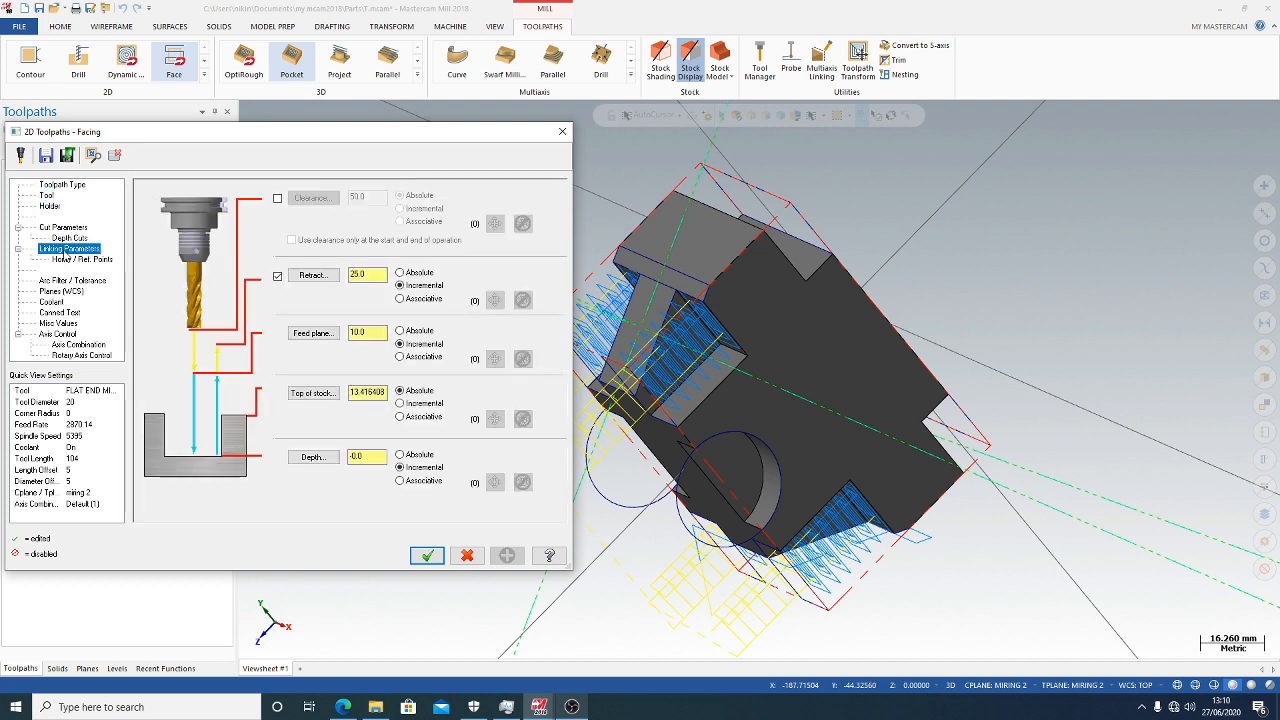
{"action": "left_click", "coordinate": [70, 259]}
{"action": "left_click", "coordinate": [72, 281]}
{"action": "left_click", "coordinate": [68, 291]}
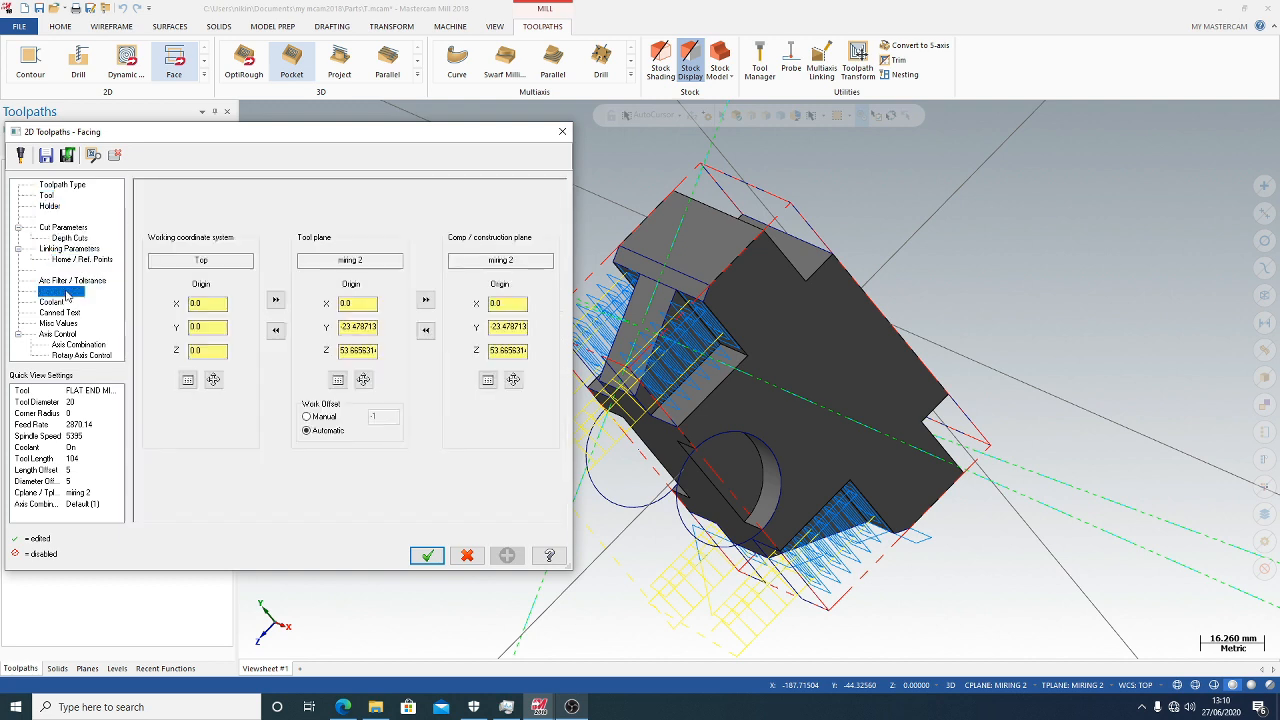
{"action": "left_click", "coordinate": [62, 302]}
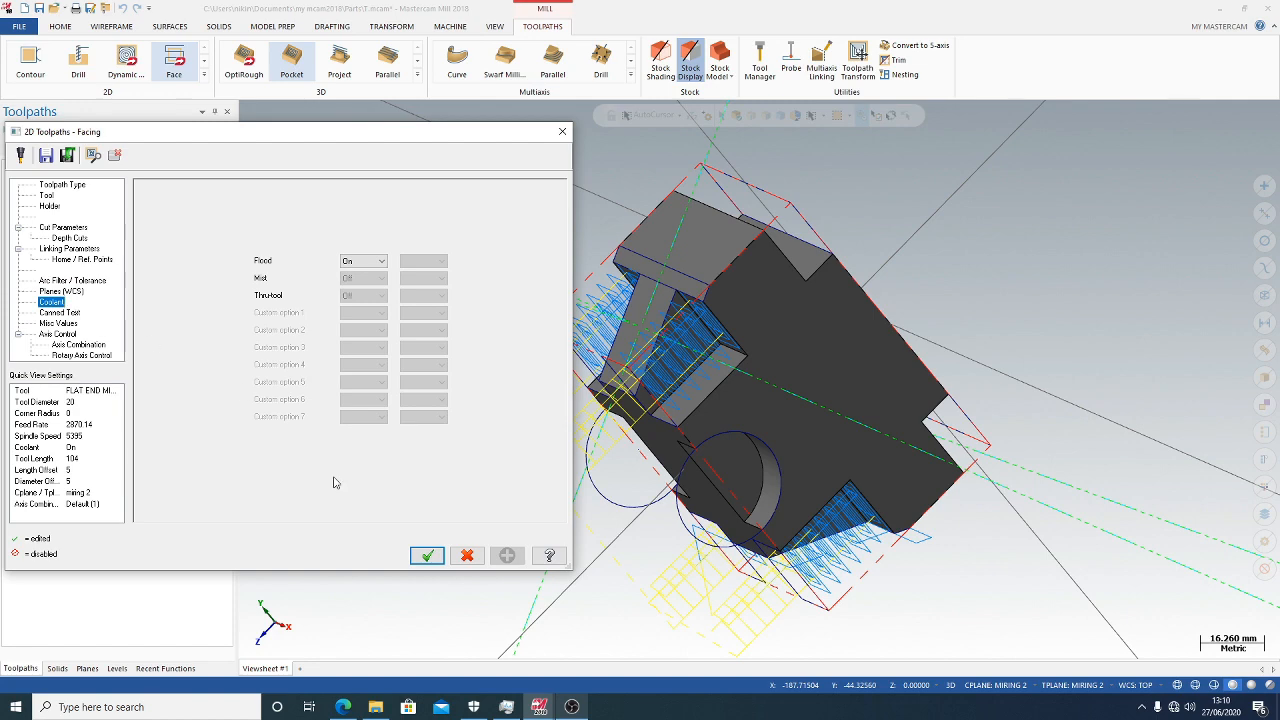
{"action": "left_click", "coordinate": [426, 555]}
Return to the isometric view and run the miring 2 facing toolpath in the verify simulation, inspecting the machined slope
{"action": "middle_click_drag", "start_coordinate": [469, 545], "coordinate": [633, 458]}
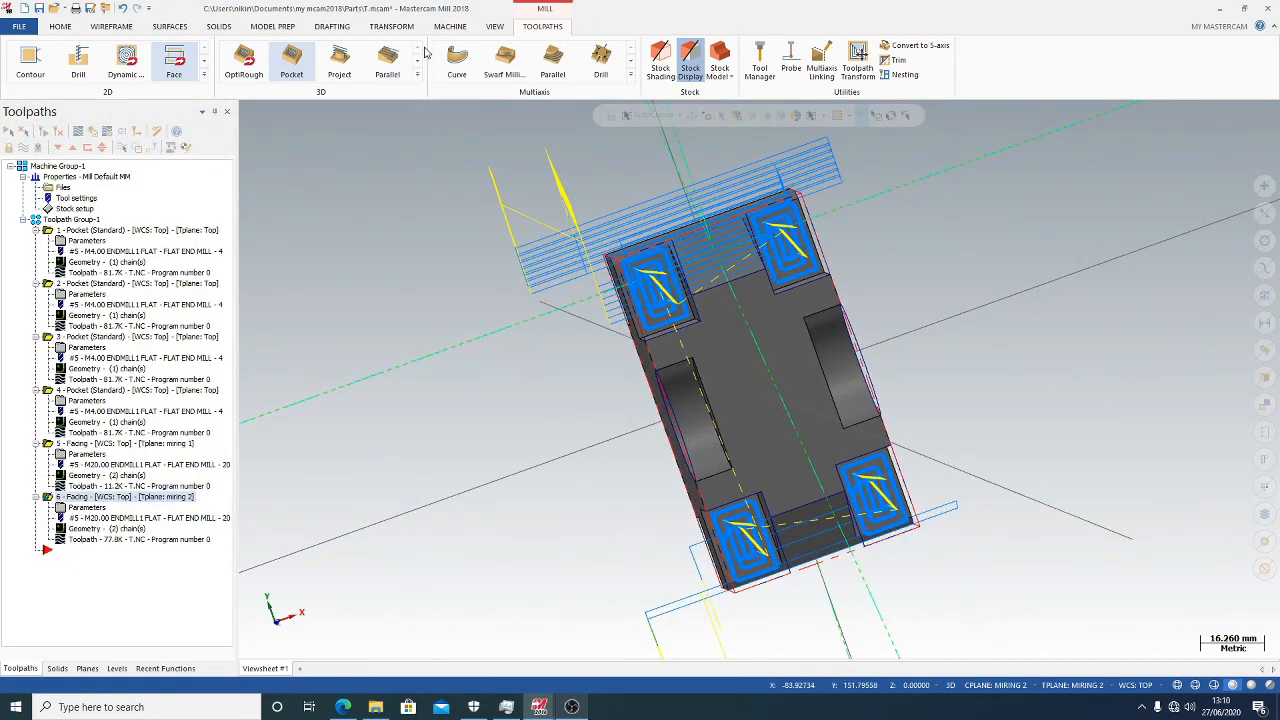
{"action": "left_click", "coordinate": [494, 27]}
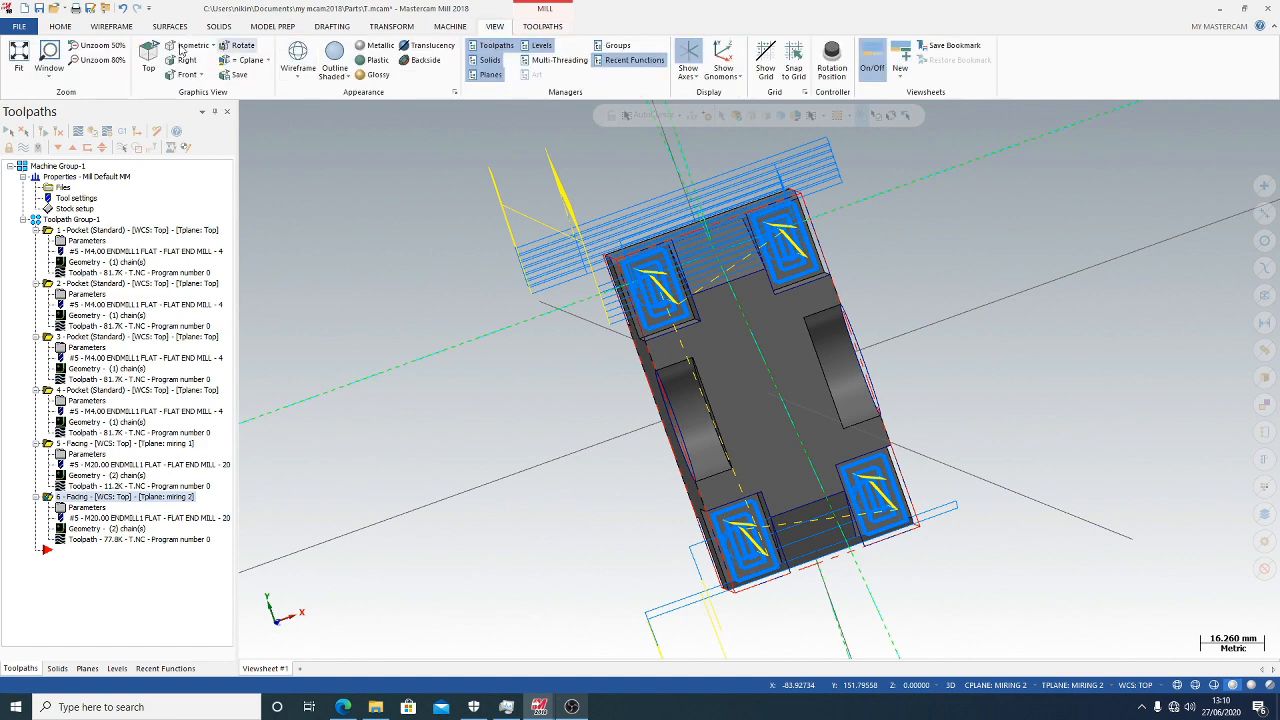
{"action": "left_click", "coordinate": [191, 46]}
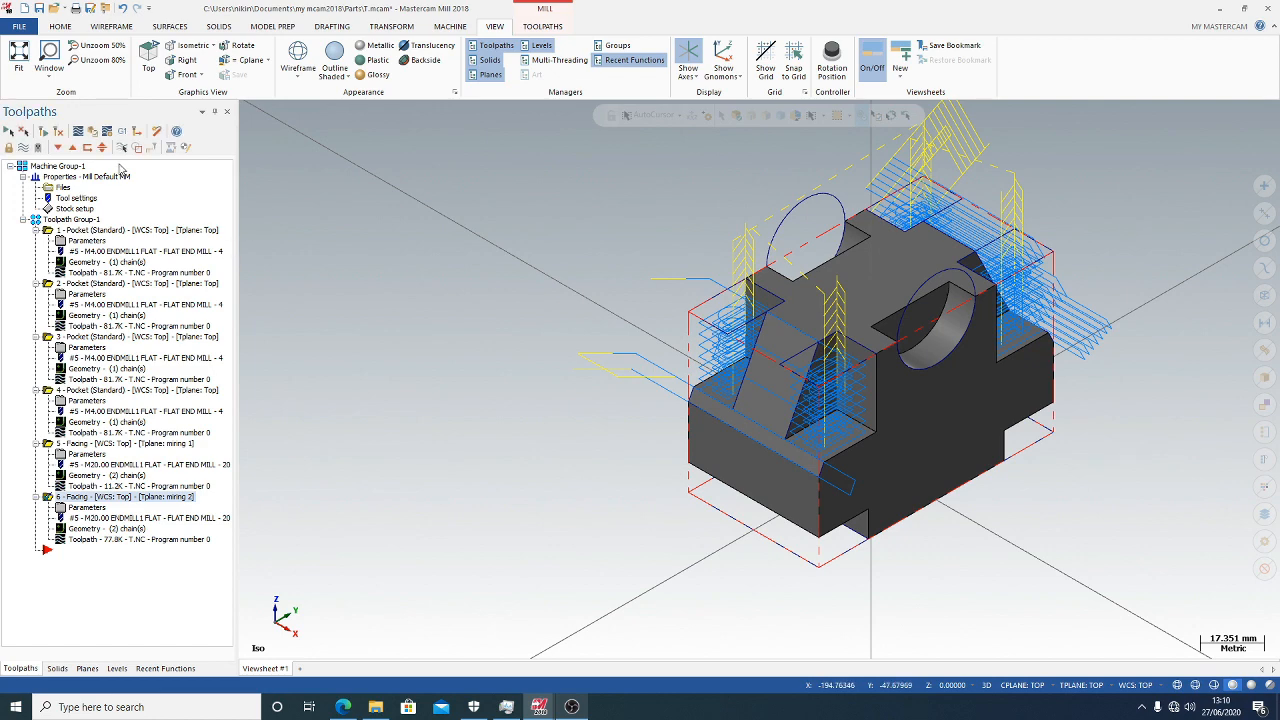
{"action": "left_click", "coordinate": [91, 133]}
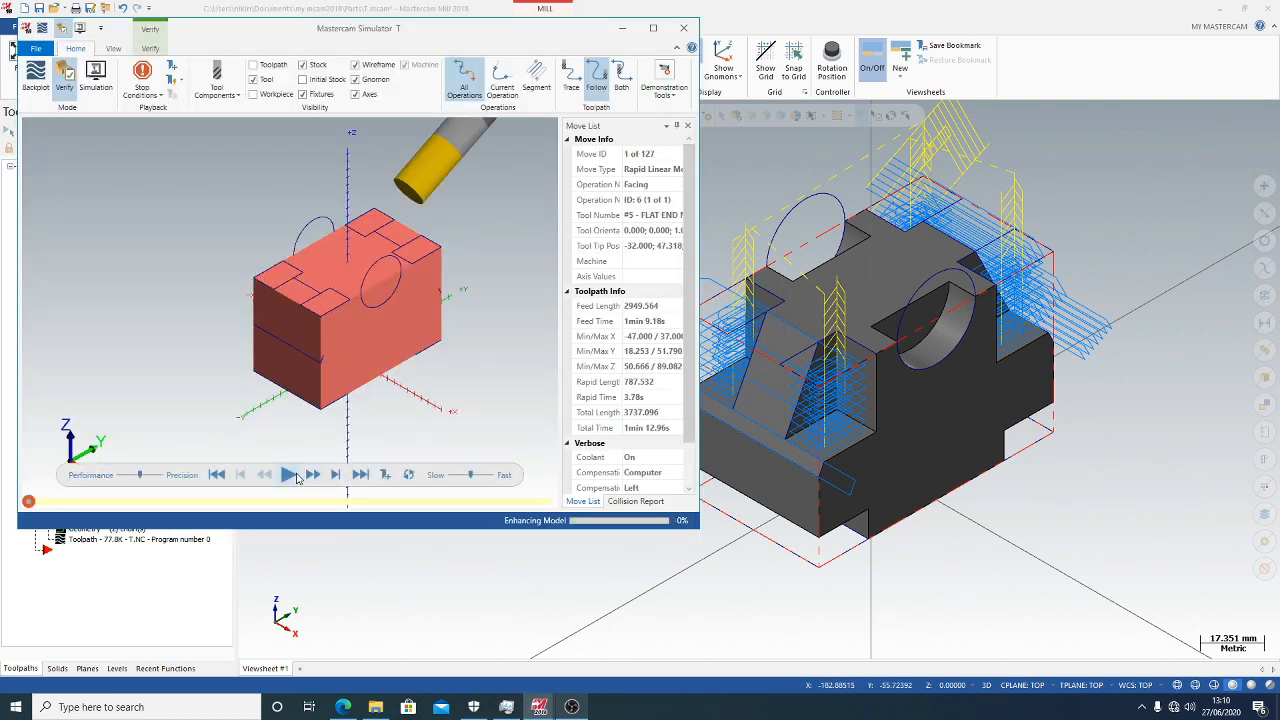
{"action": "left_click", "coordinate": [287, 475]}
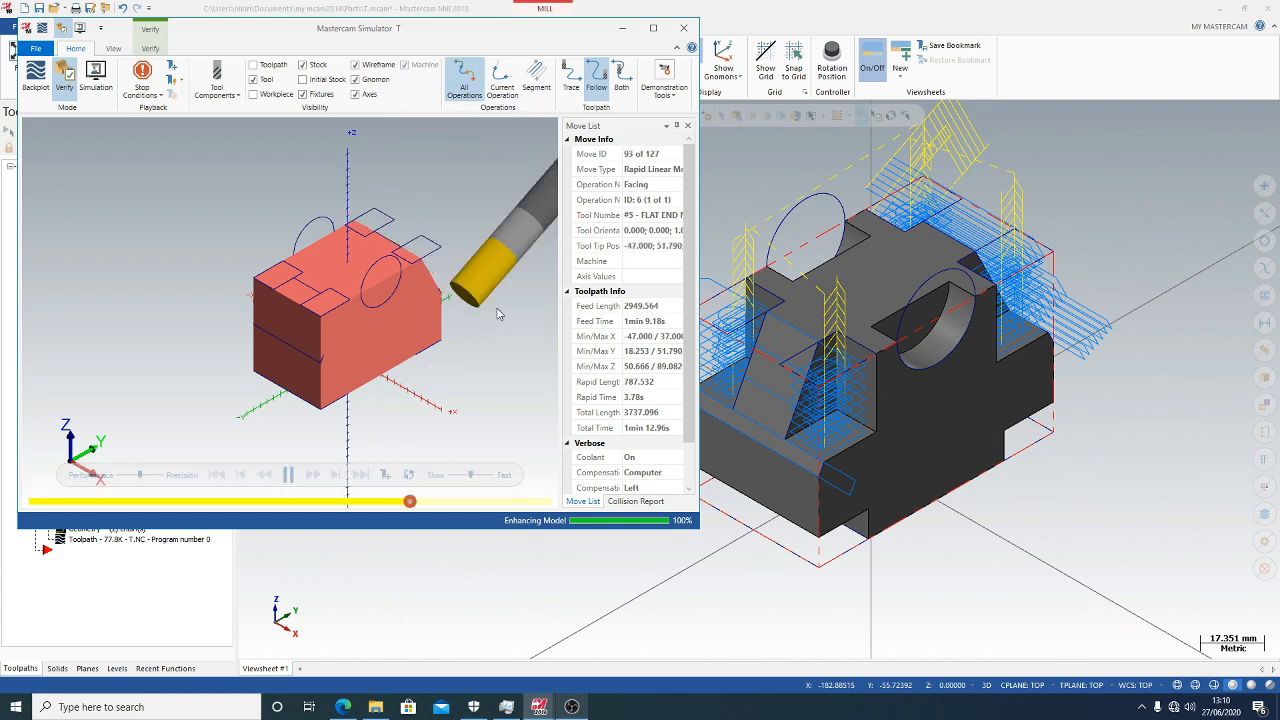
{"action": "middle_click_drag", "start_coordinate": [497, 314], "coordinate": [410, 333]}
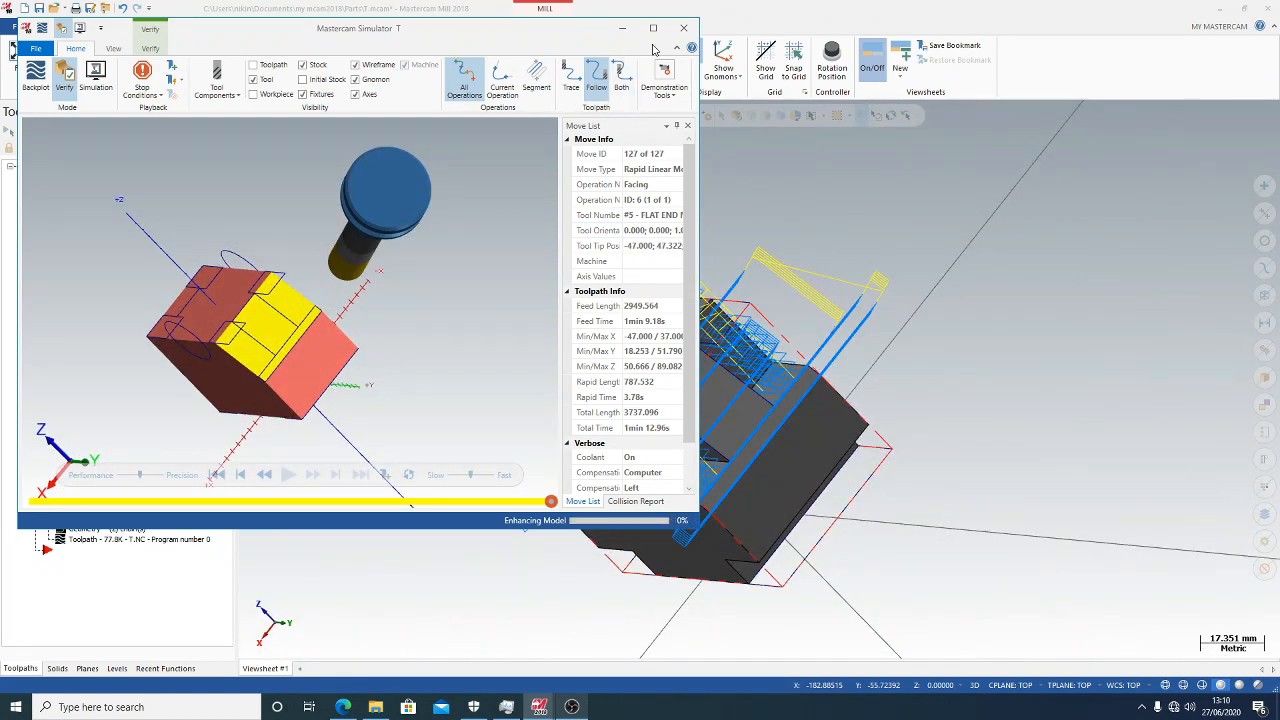
{"action": "left_click", "coordinate": [683, 27]}
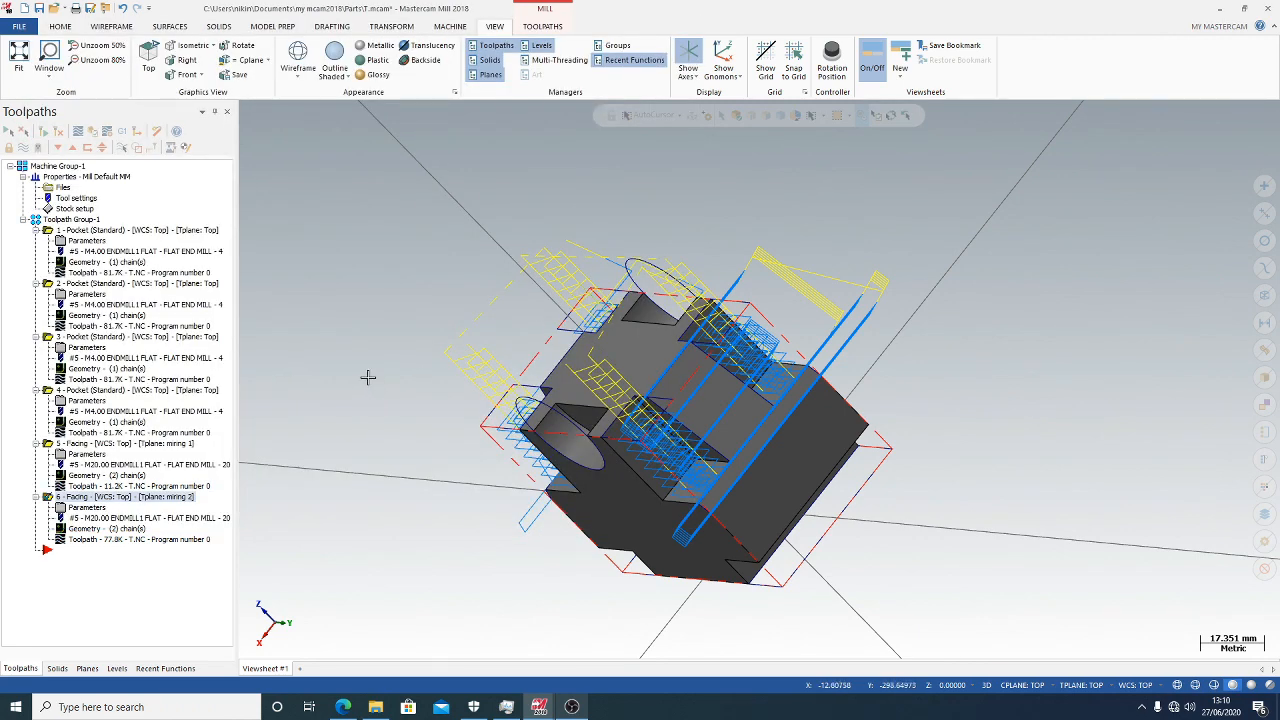
Start a 2D pocket toolpath using the circle around the half-round cutout on the near side face as its chain
{"action": "middle_click_drag", "start_coordinate": [369, 376], "coordinate": [430, 330]}
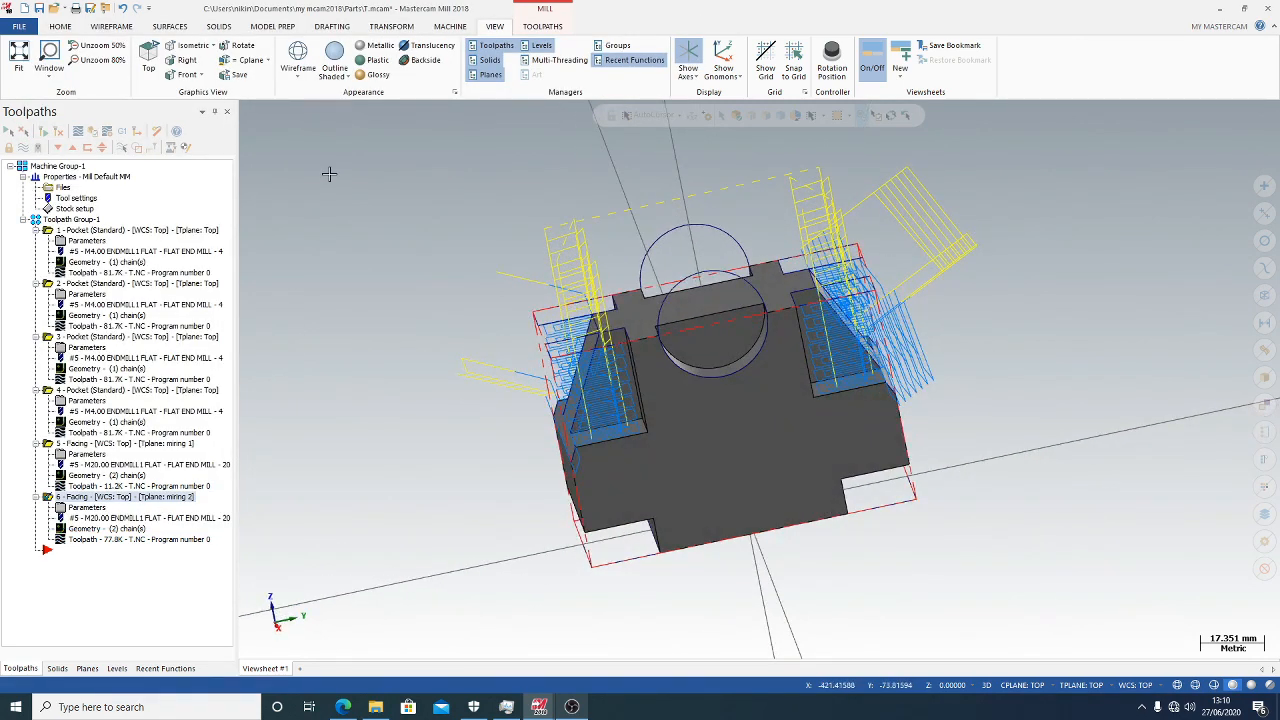
{"action": "left_click", "coordinate": [541, 27]}
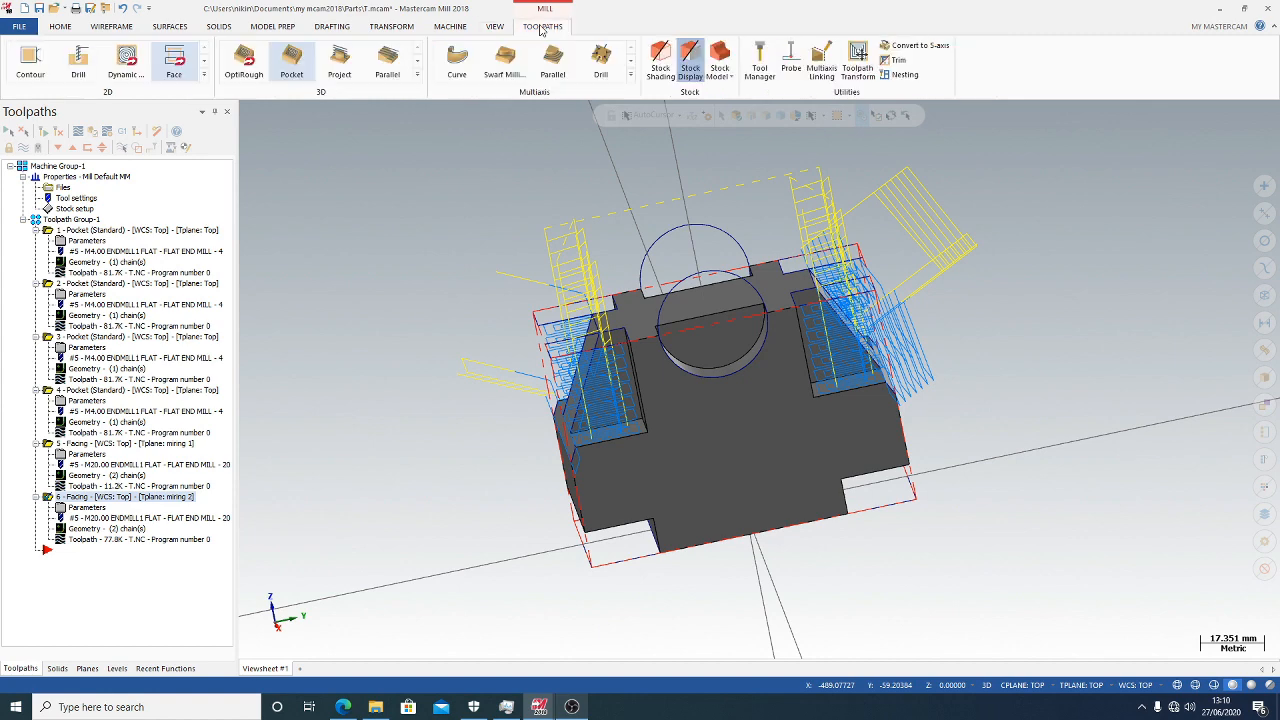
{"action": "left_click", "coordinate": [201, 62]}
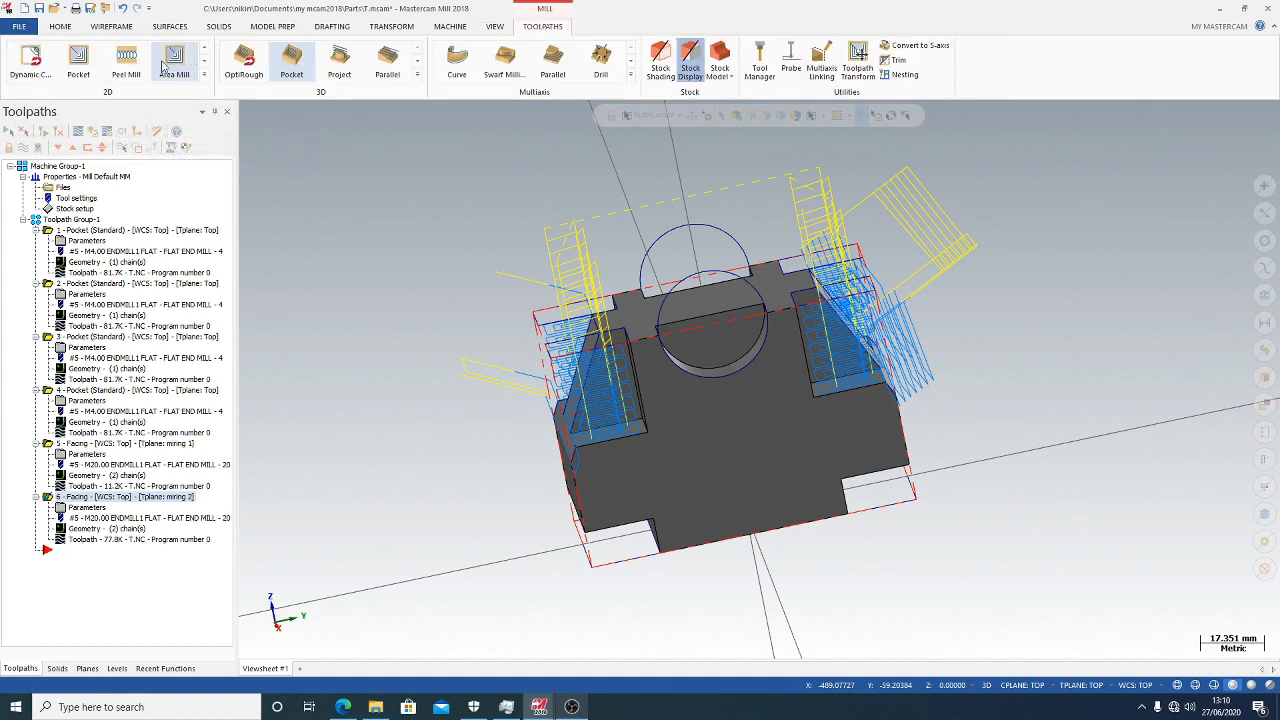
{"action": "left_click", "coordinate": [86, 74]}
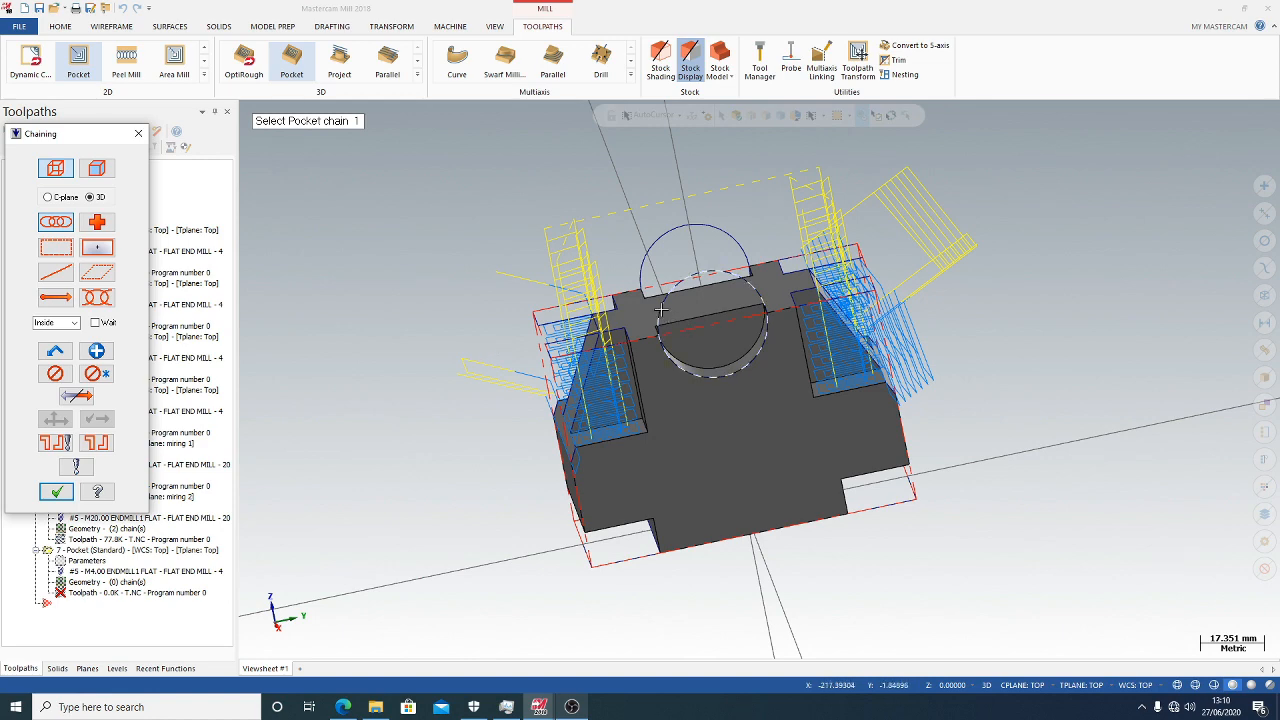
{"action": "left_click", "coordinate": [59, 494]}
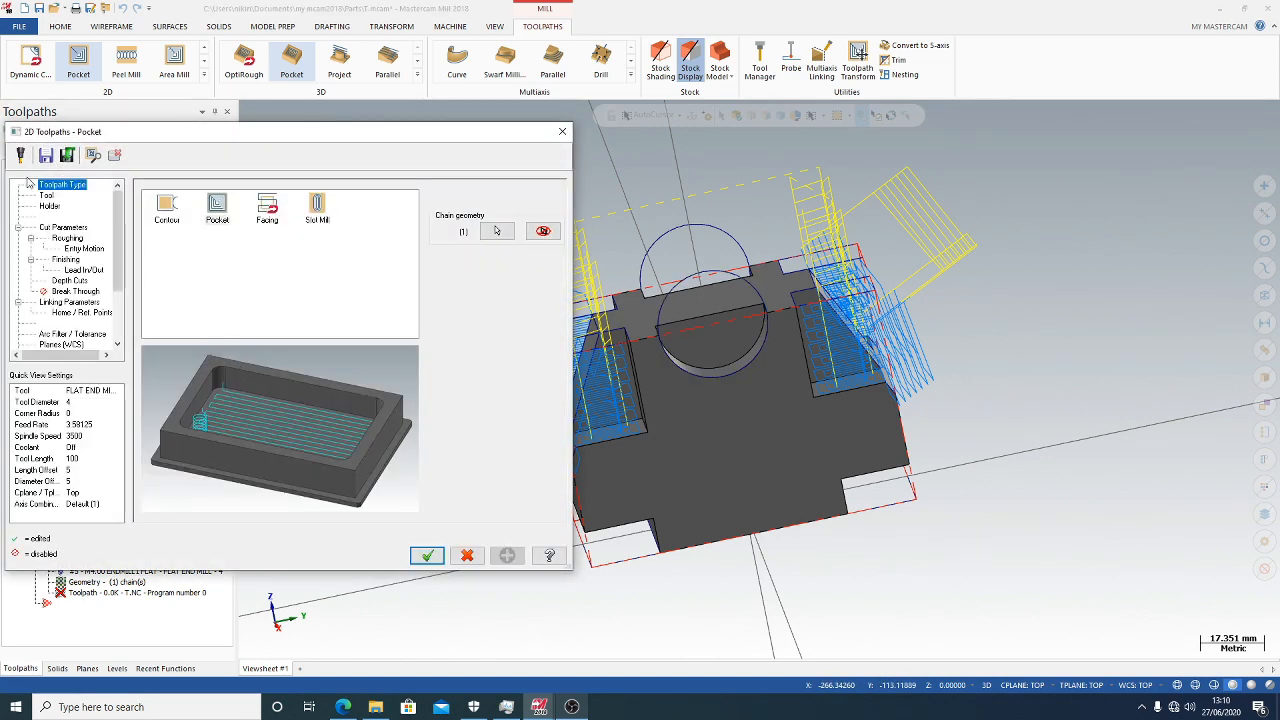
Choose the 14 mm FLAT END MILL from the Mill_mm tool library as the pocket operation's tool
{"action": "left_click", "coordinate": [47, 195]}
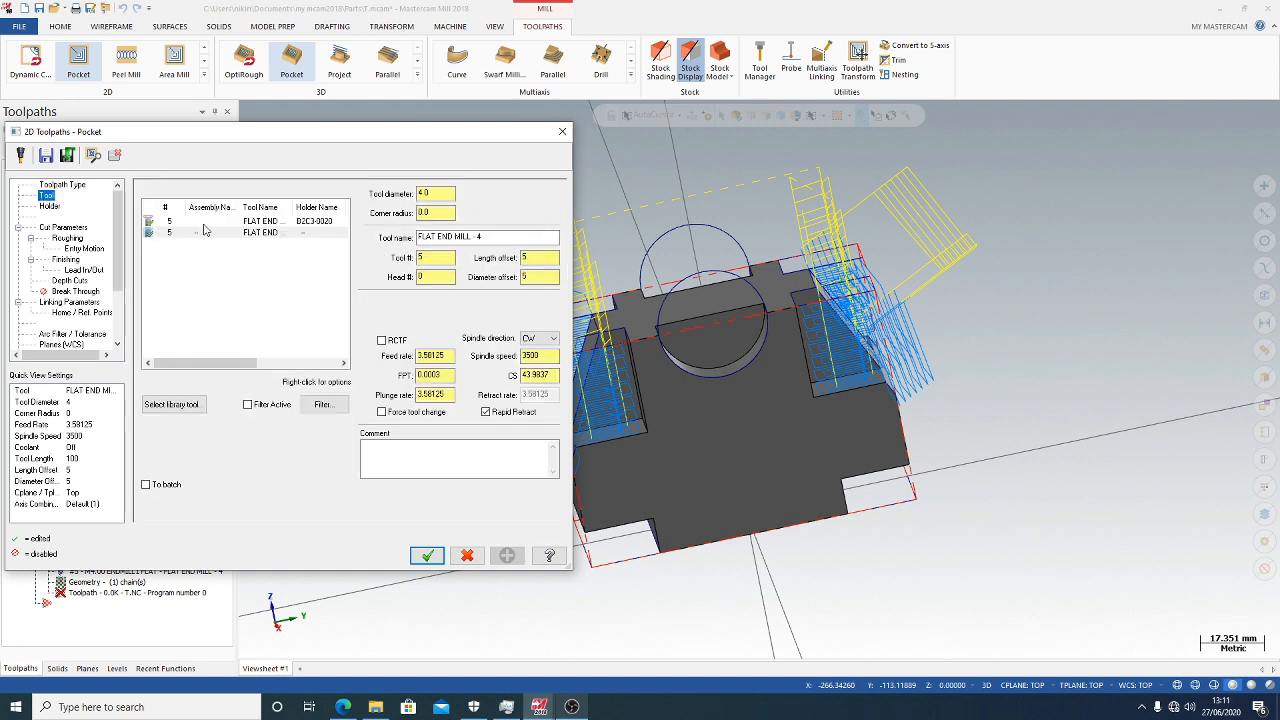
{"action": "left_click", "coordinate": [51, 208]}
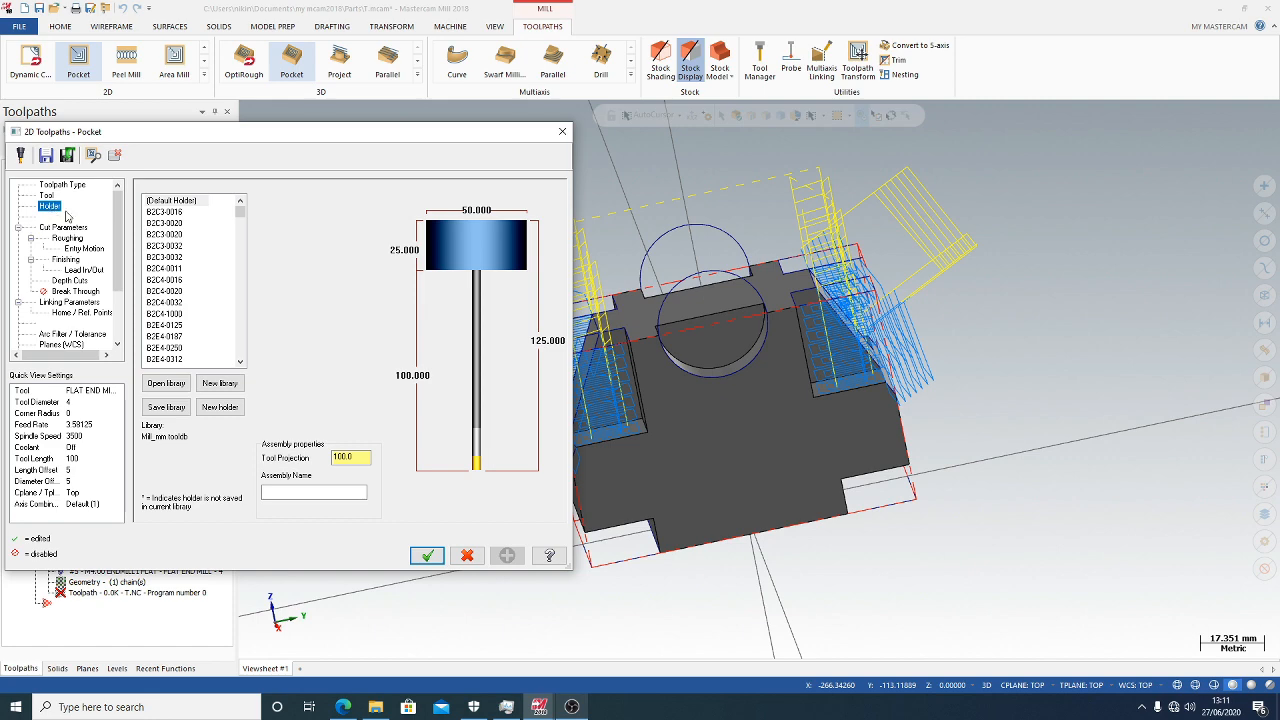
{"action": "left_click", "coordinate": [47, 196]}
{"action": "left_click", "coordinate": [170, 406]}
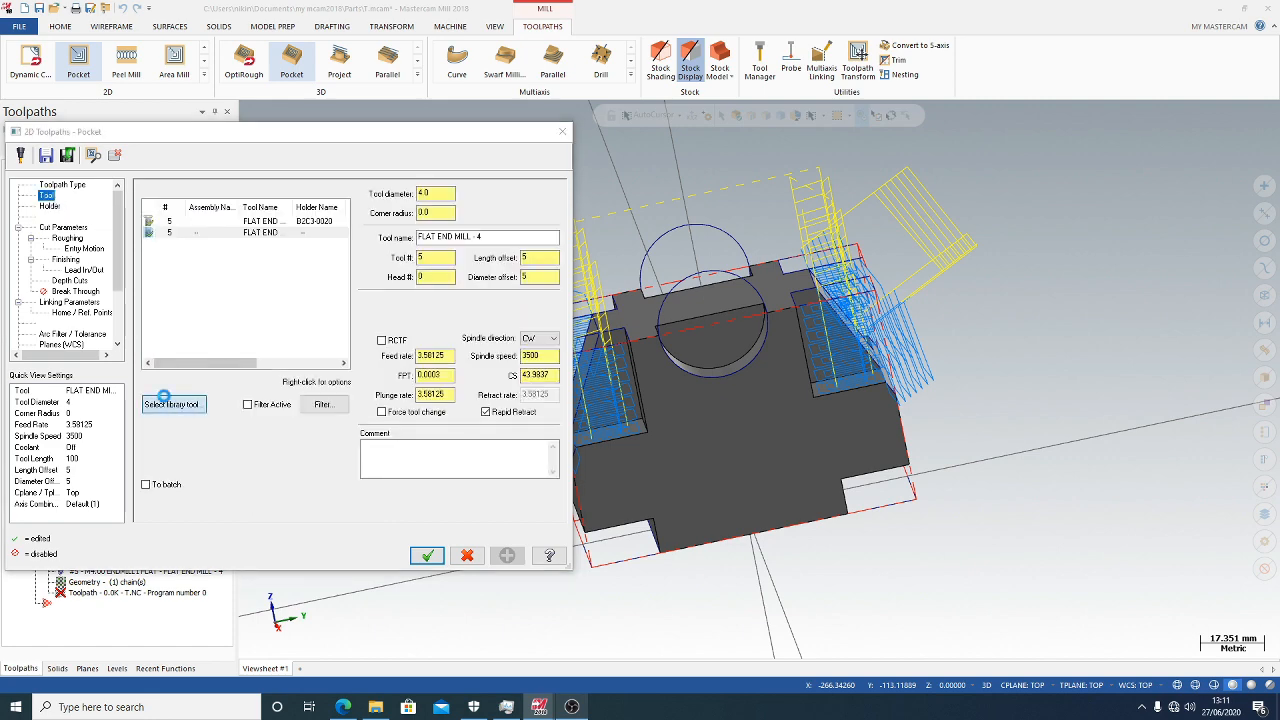
{"action": "scroll", "coordinate": [193, 275], "scroll_direction": "down", "scroll_amount": 20}
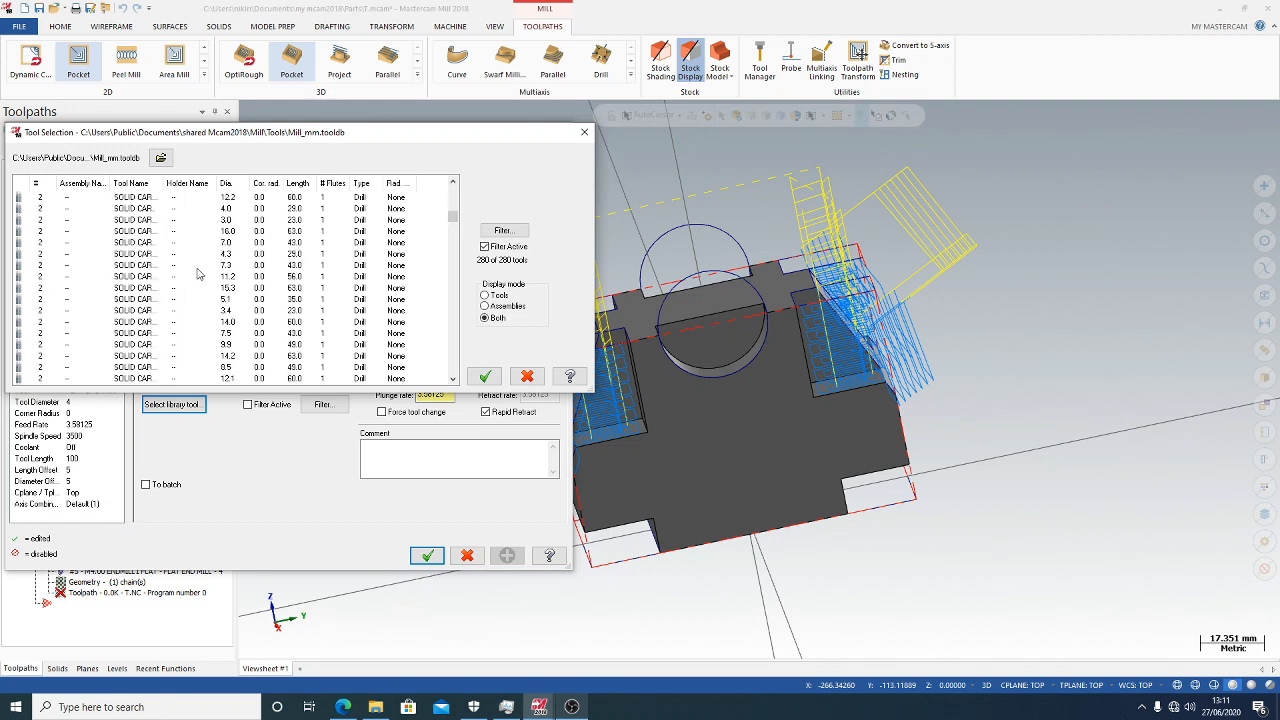
{"action": "scroll", "coordinate": [197, 273], "scroll_direction": "down", "scroll_amount": 20}
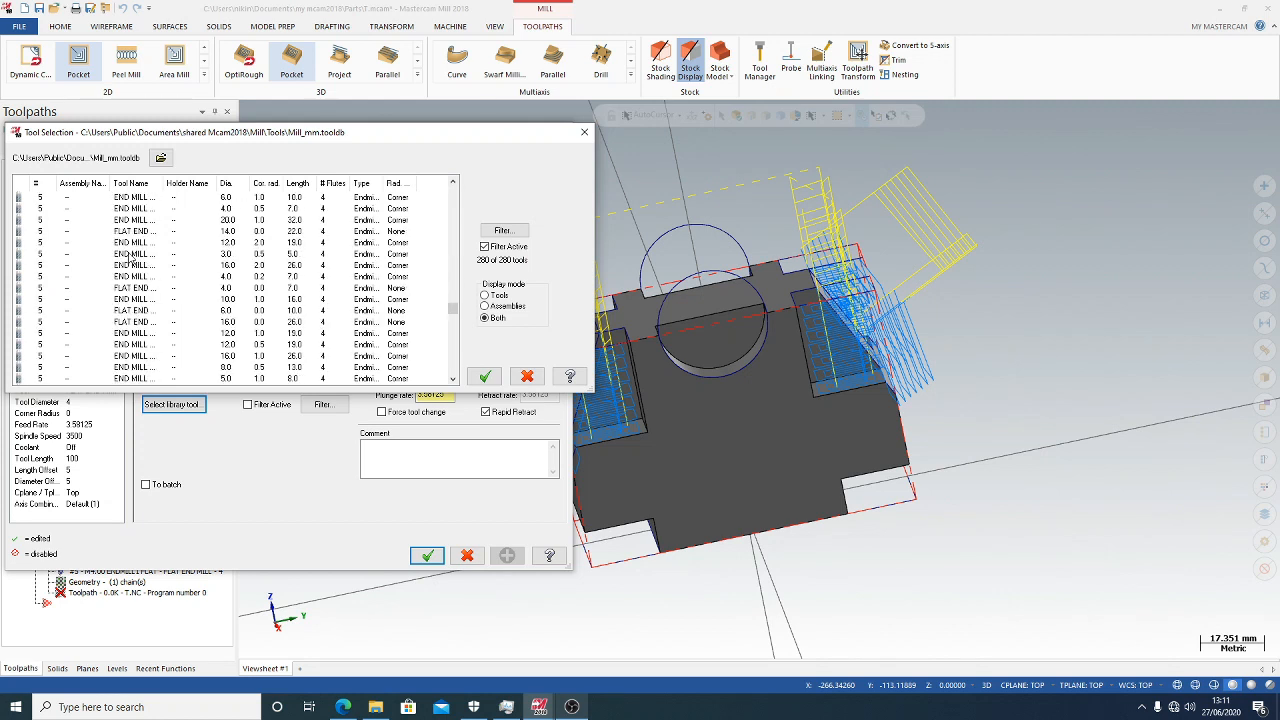
{"action": "left_click", "coordinate": [131, 232]}
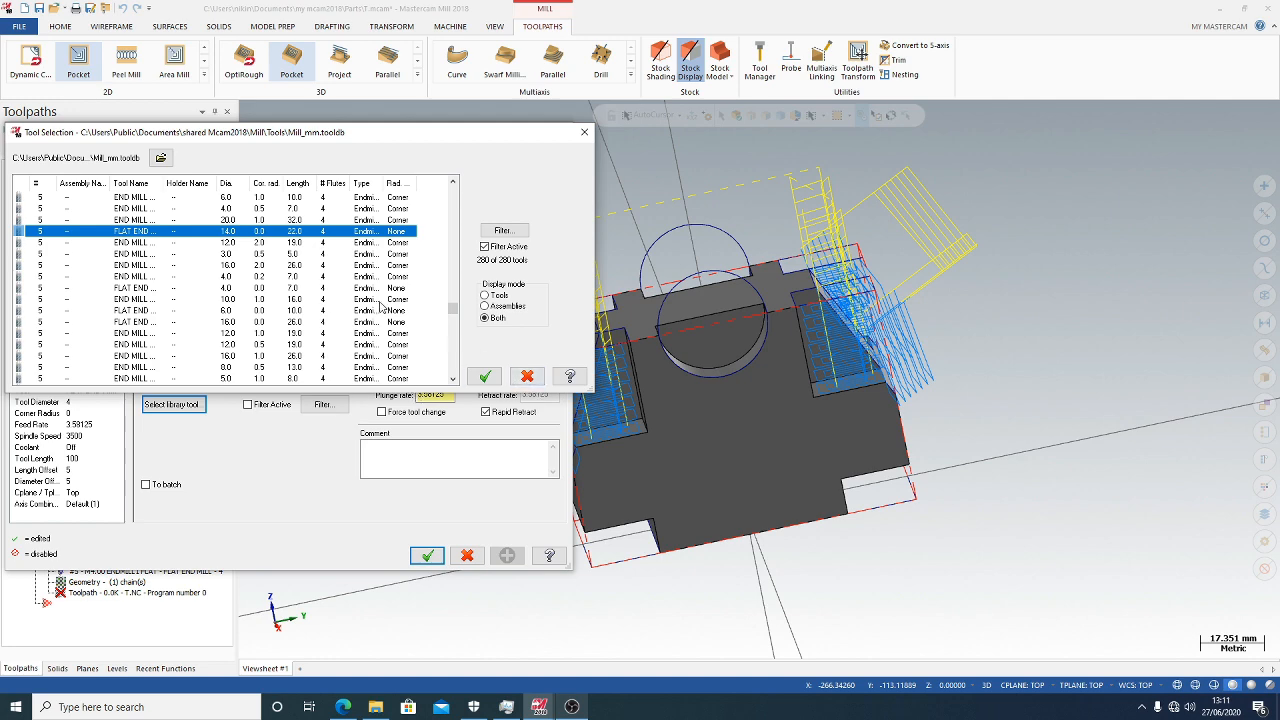
{"action": "scroll", "coordinate": [380, 306], "scroll_direction": "down", "scroll_amount": 1}
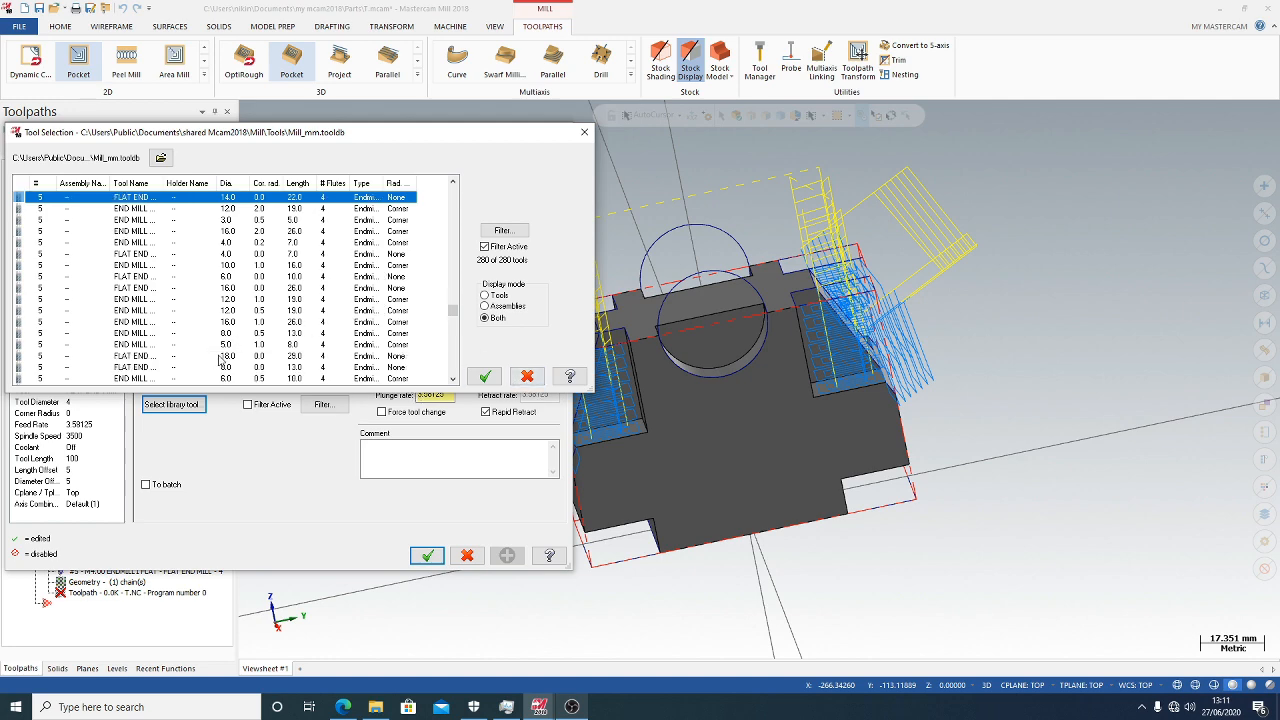
{"action": "left_click", "coordinate": [486, 376]}
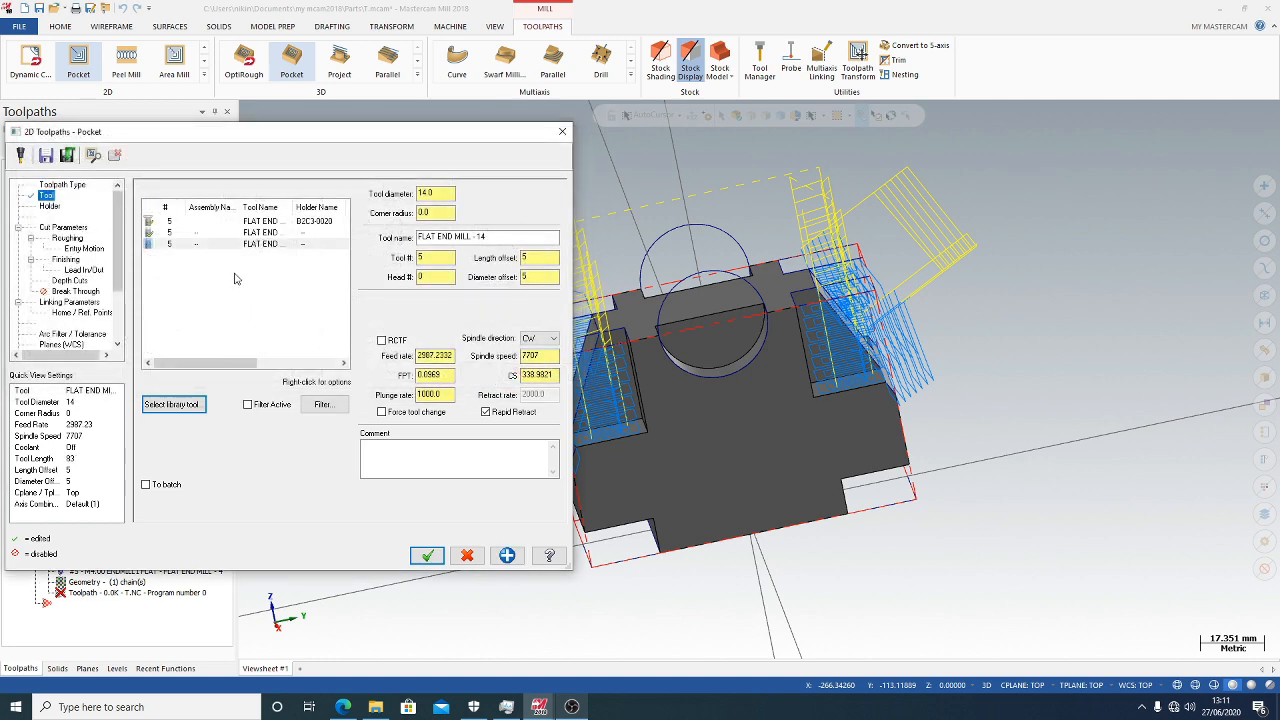
Set the pocket roughing method to True Spiral and check the cut, finishing, lead in/out and depth cut settings
{"action": "left_click", "coordinate": [60, 227]}
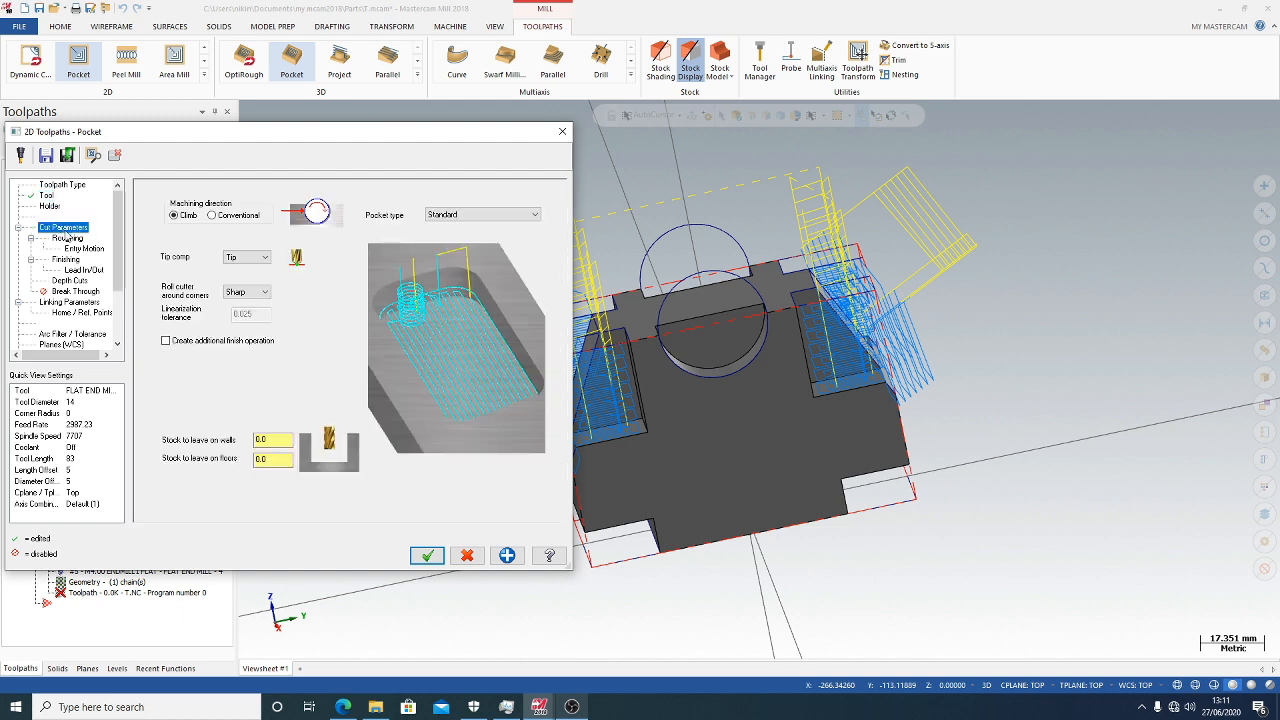
{"action": "left_click", "coordinate": [67, 240]}
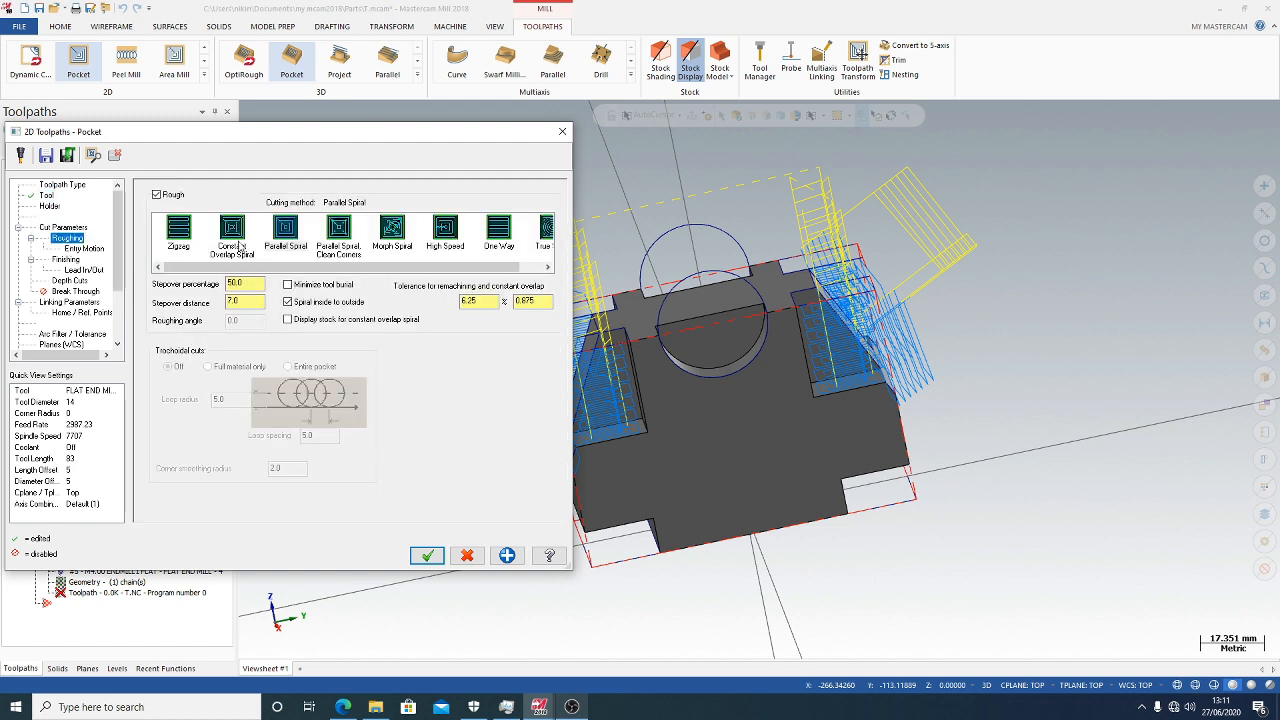
{"action": "left_click_drag", "start_coordinate": [374, 268], "coordinate": [430, 269]}
{"action": "left_click", "coordinate": [527, 234]}
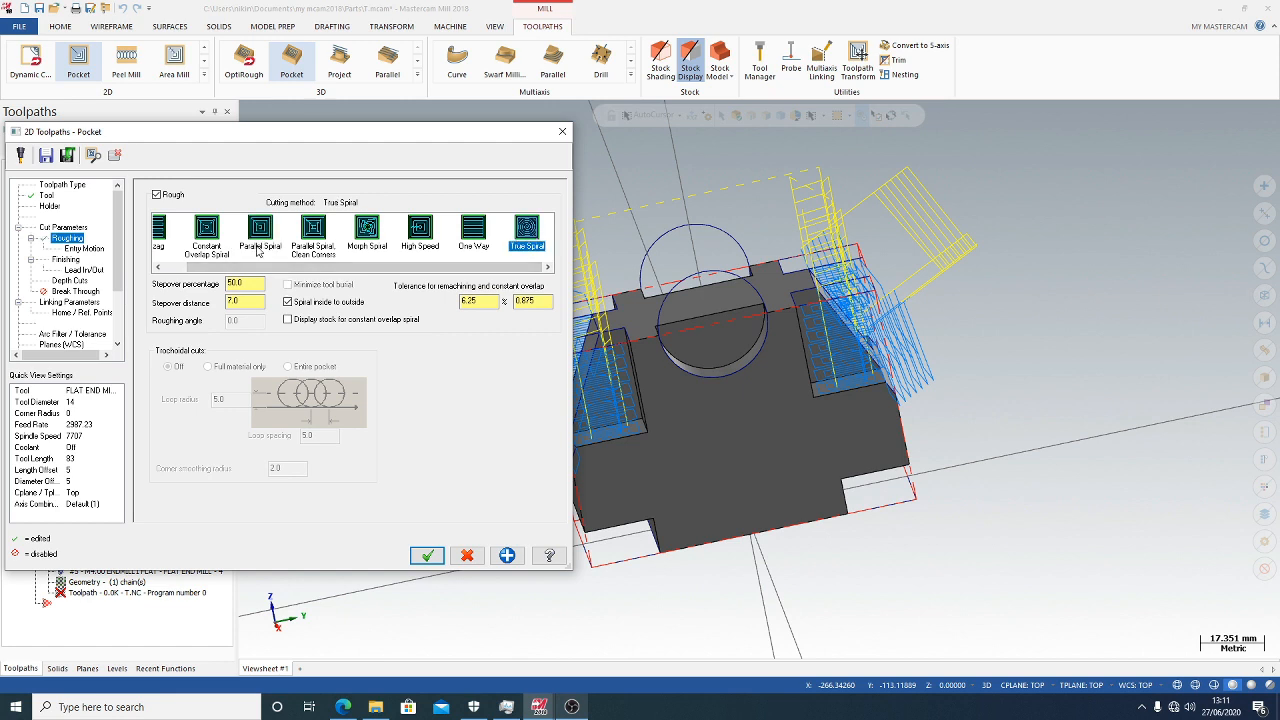
{"action": "left_click", "coordinate": [65, 259]}
{"action": "left_click", "coordinate": [83, 270]}
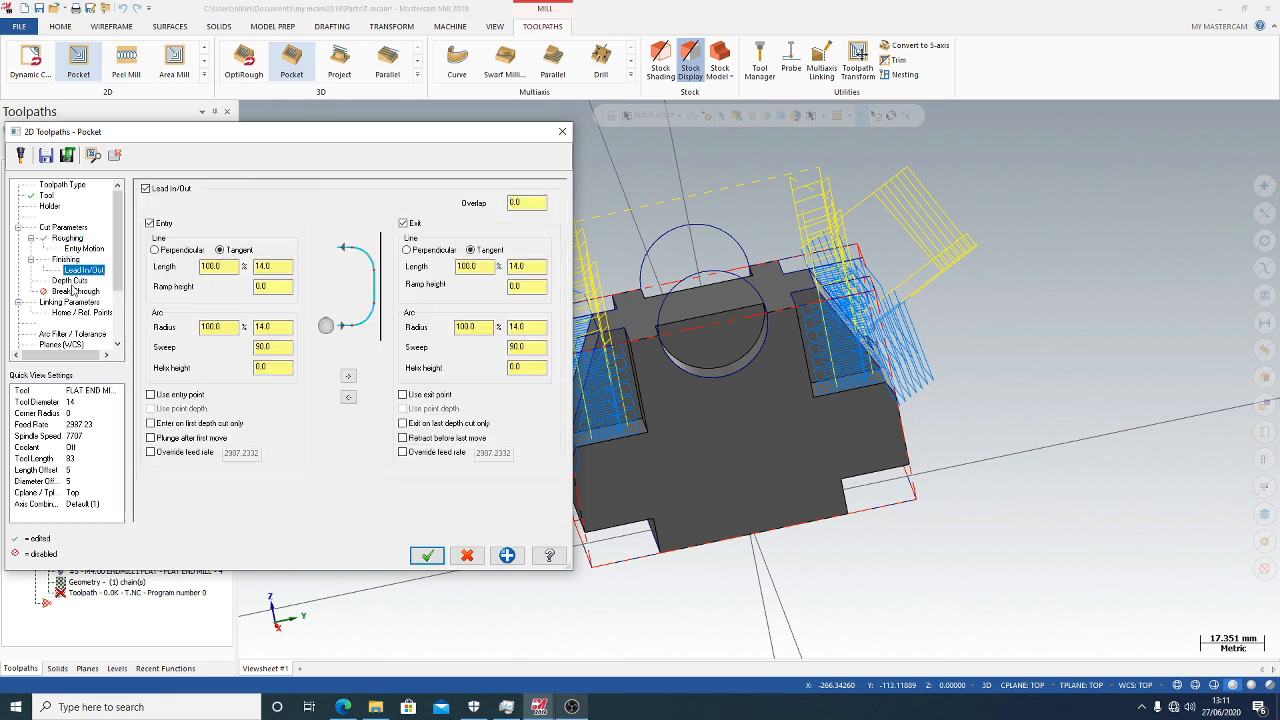
{"action": "left_click", "coordinate": [70, 281]}
Pick the circle's centre as the top of stock (60.0) and the top-edge point beside the cutout as the incremental depth (0.0)
{"action": "left_click", "coordinate": [70, 302]}
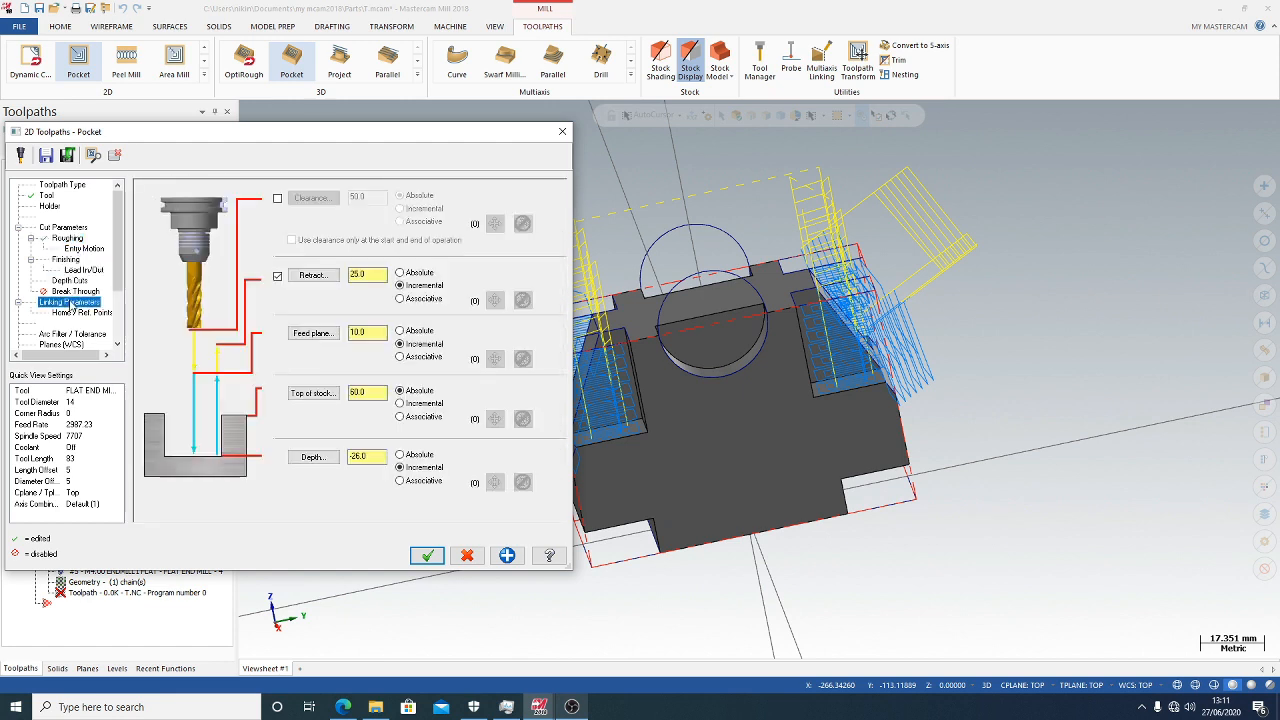
{"action": "left_click", "coordinate": [302, 393]}
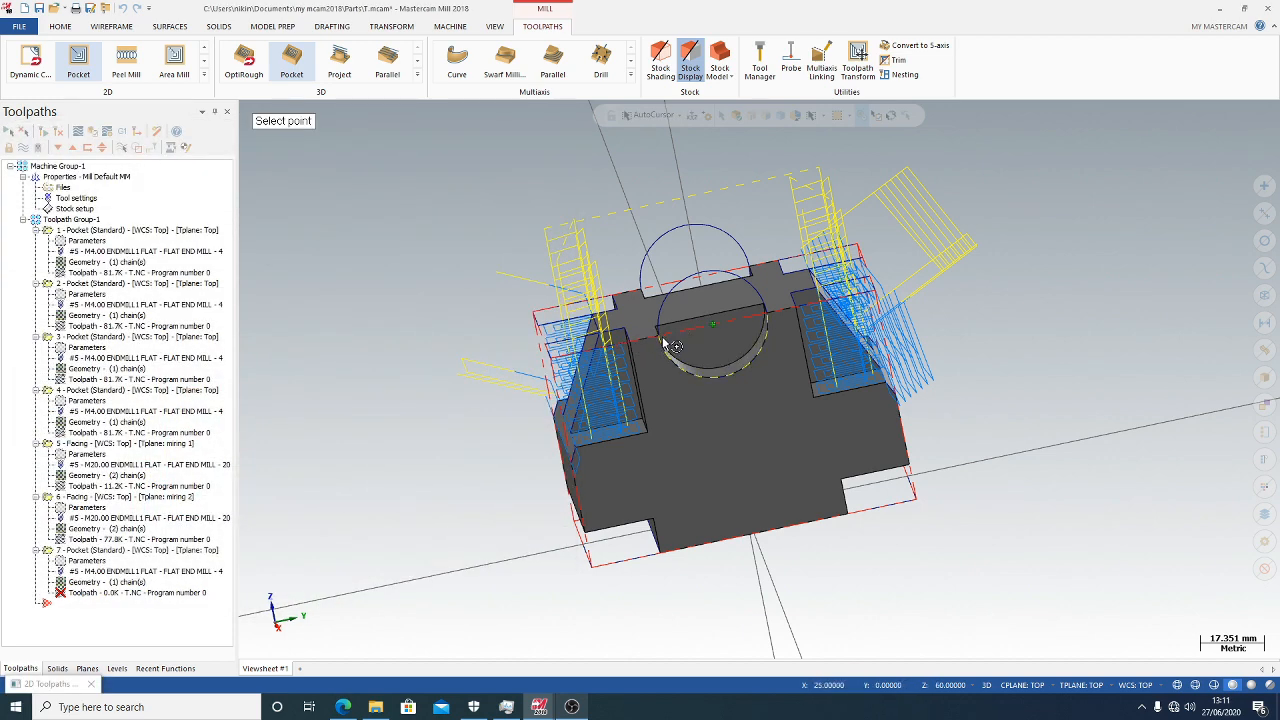
{"action": "middle_click_drag", "start_coordinate": [663, 342], "coordinate": [668, 349]}
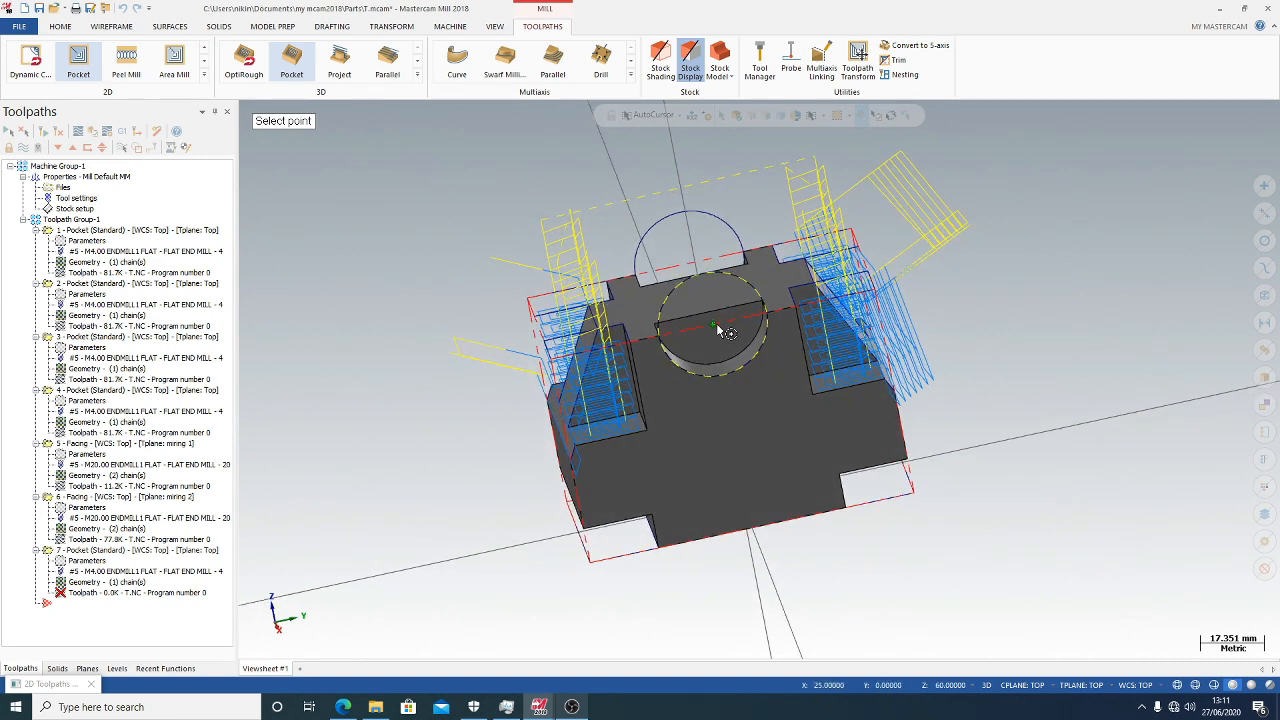
{"action": "left_click", "coordinate": [718, 330]}
{"action": "left_click", "coordinate": [310, 457]}
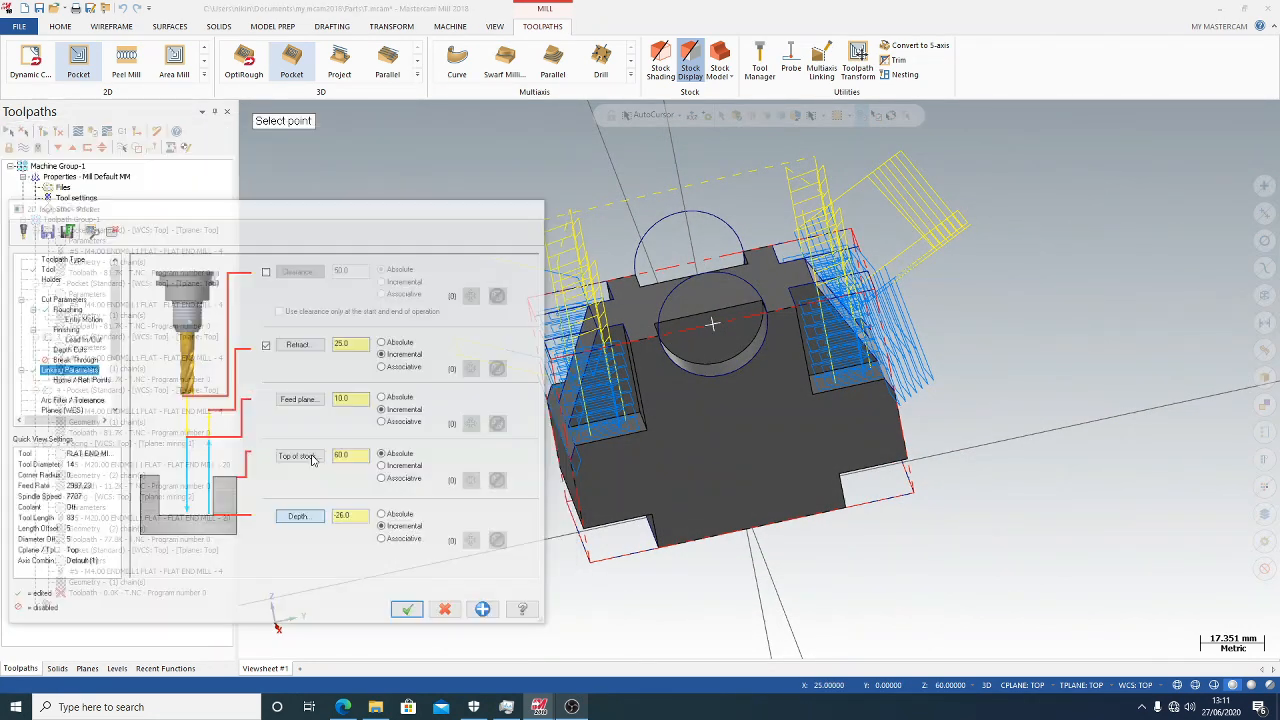
{"action": "left_click", "coordinate": [656, 329]}
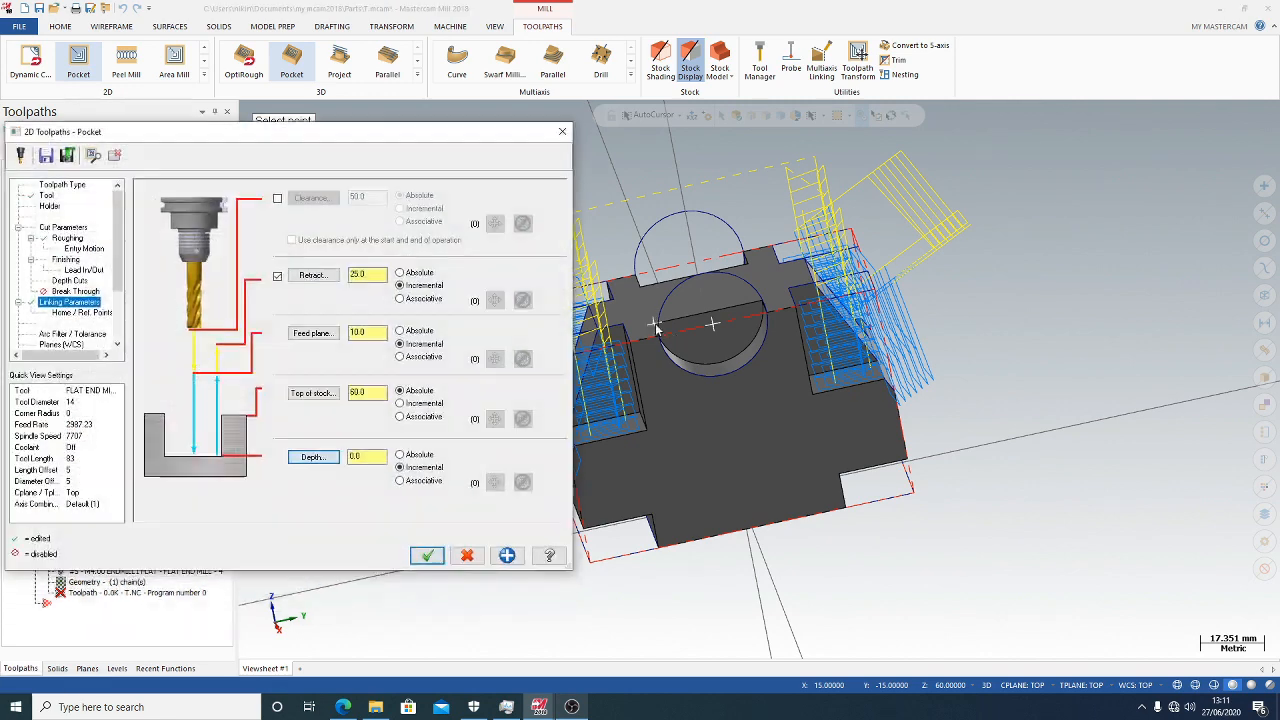
{"action": "left_click", "coordinate": [313, 457]}
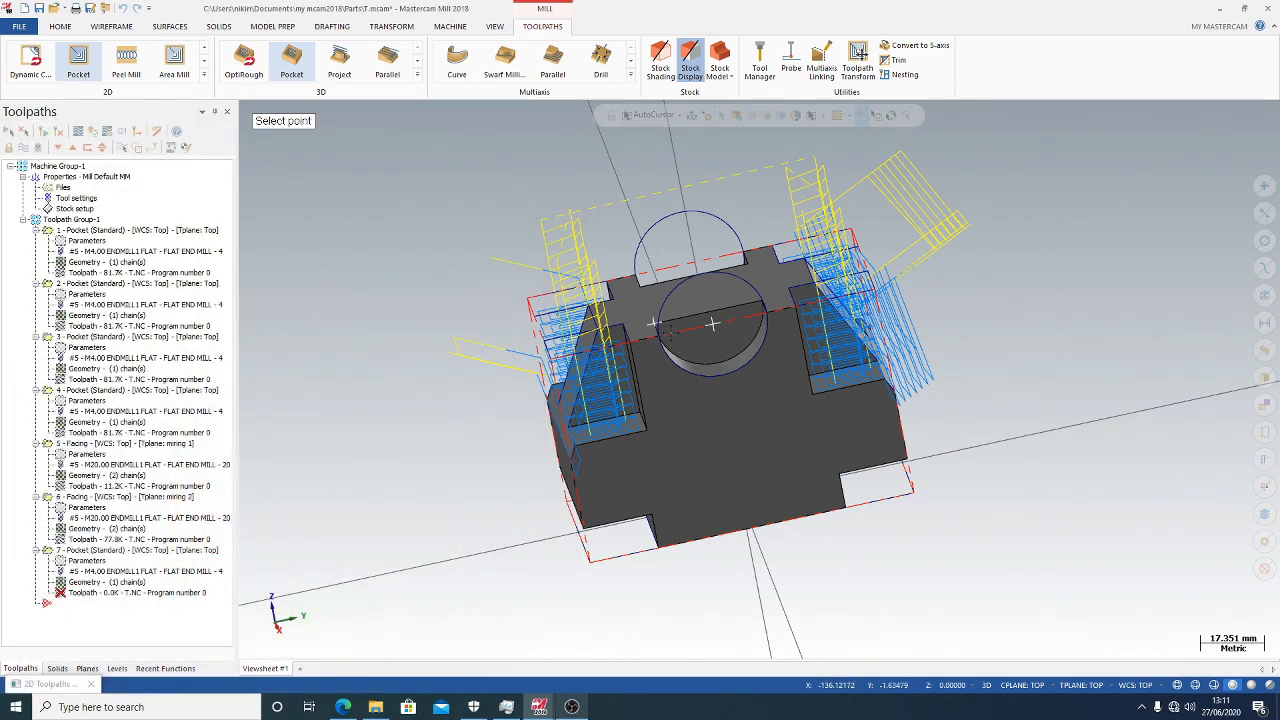
{"action": "left_click", "coordinate": [655, 328]}
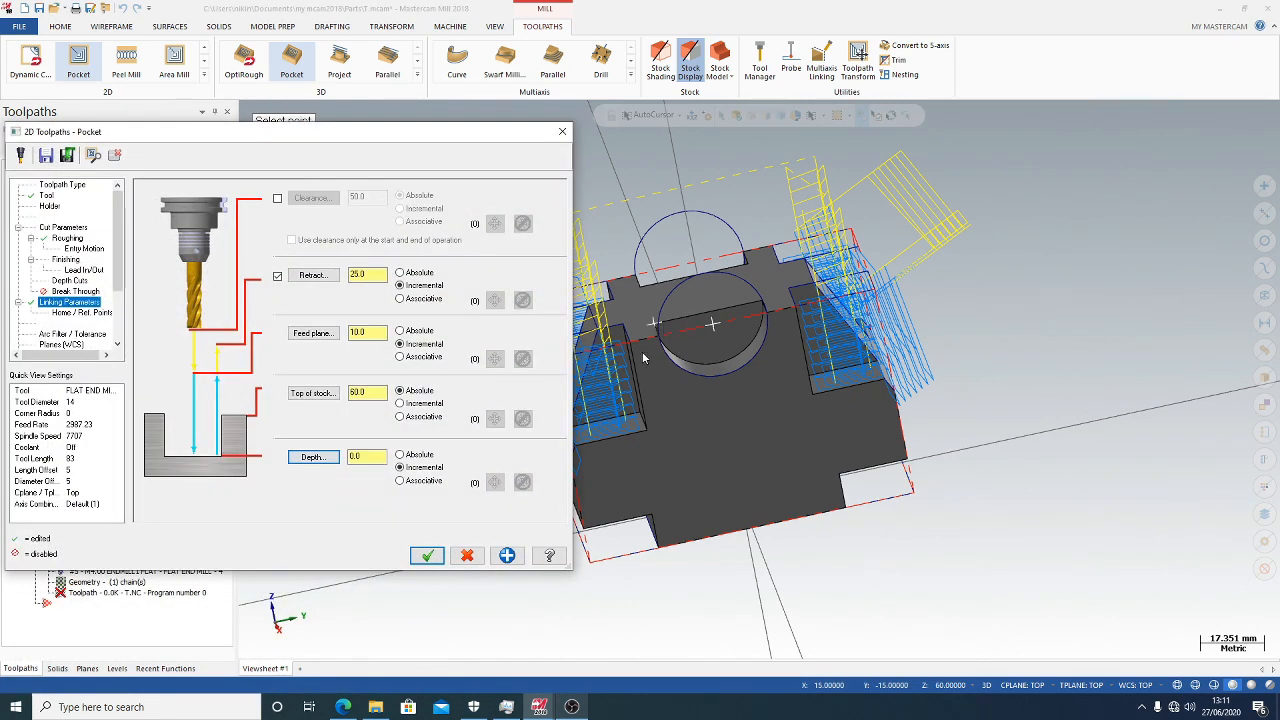
Try to generate the pocket toolpath on the half-round cutout, and discard the operation without saving it
{"action": "left_click", "coordinate": [428, 555]}
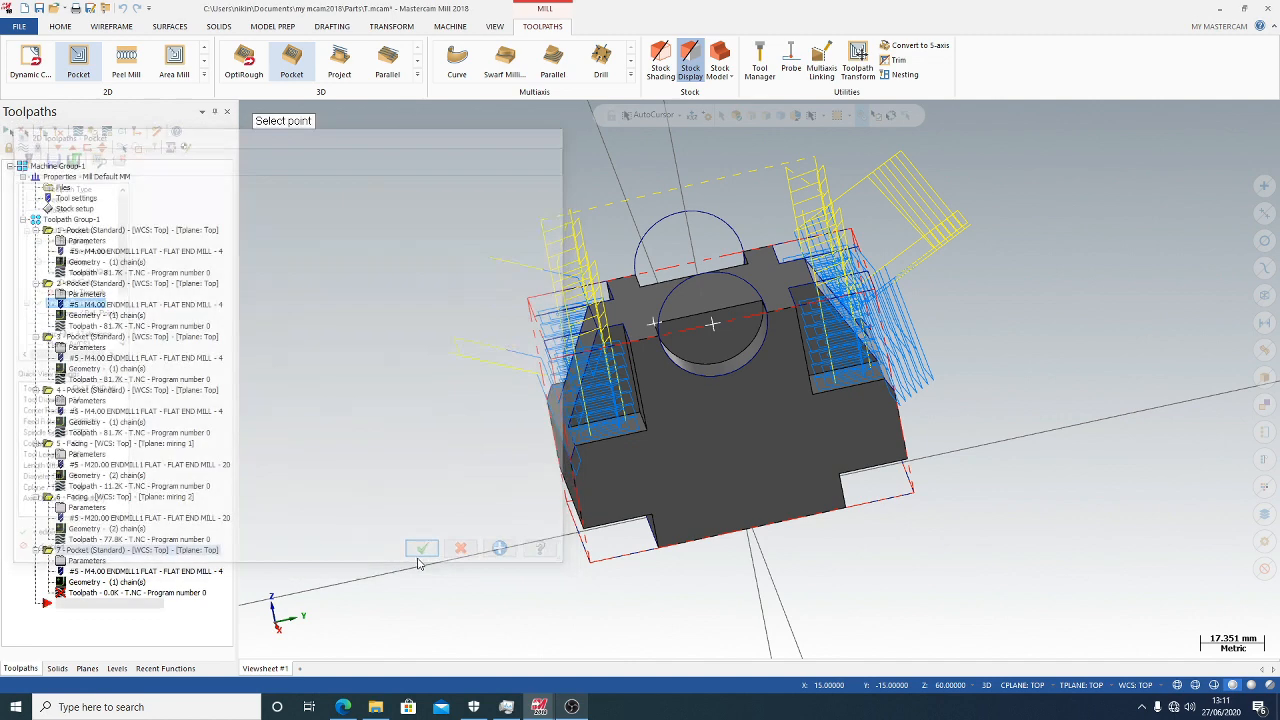
{"action": "left_click", "coordinate": [733, 381]}
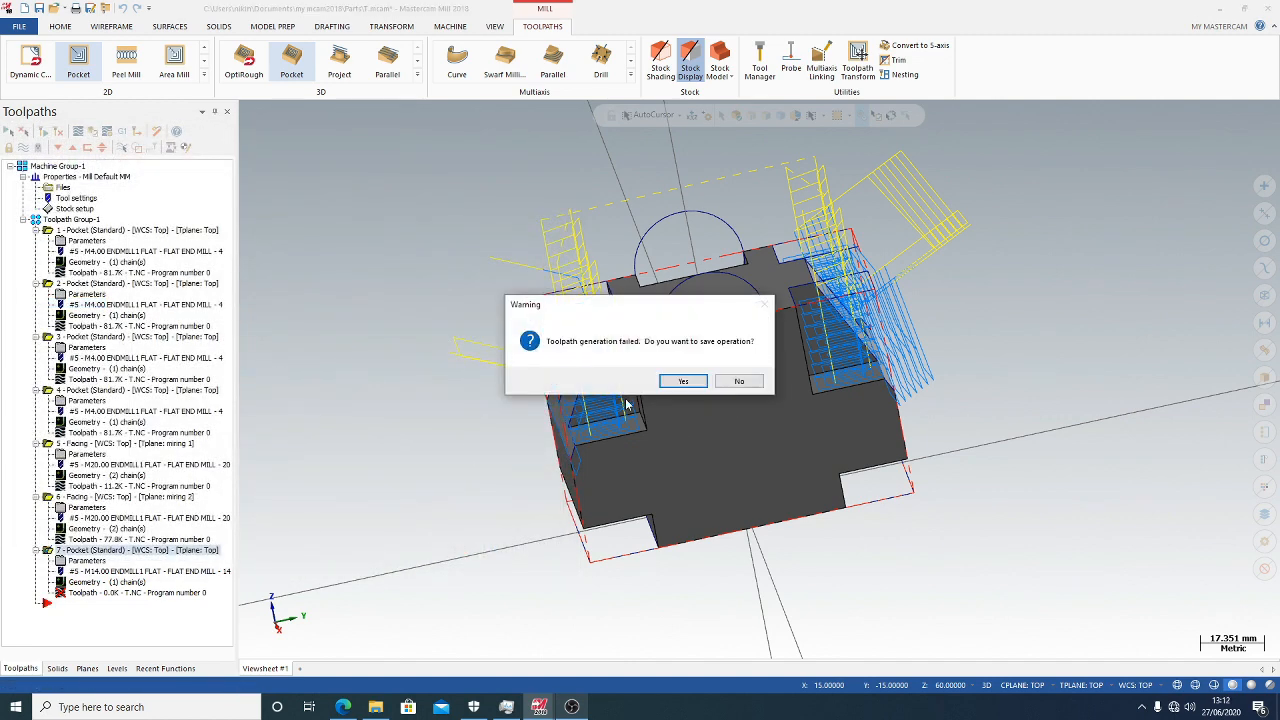
{"action": "left_click", "coordinate": [737, 381]}
{"action": "left_click", "coordinate": [698, 381]}
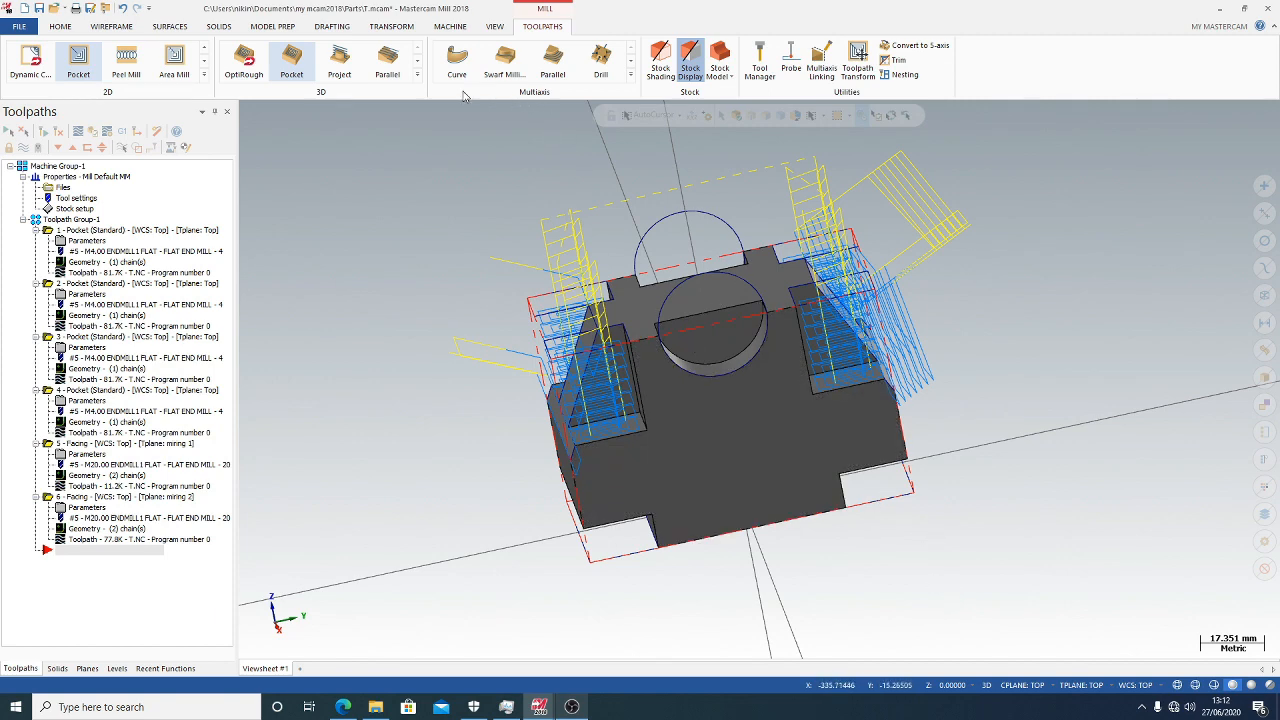
Start a new 2D pocket toolpath on the circle around the near half-round cutout, using the FLAT END MILL - 14 tool
{"action": "middle_click_drag", "start_coordinate": [943, 477], "coordinate": [986, 491]}
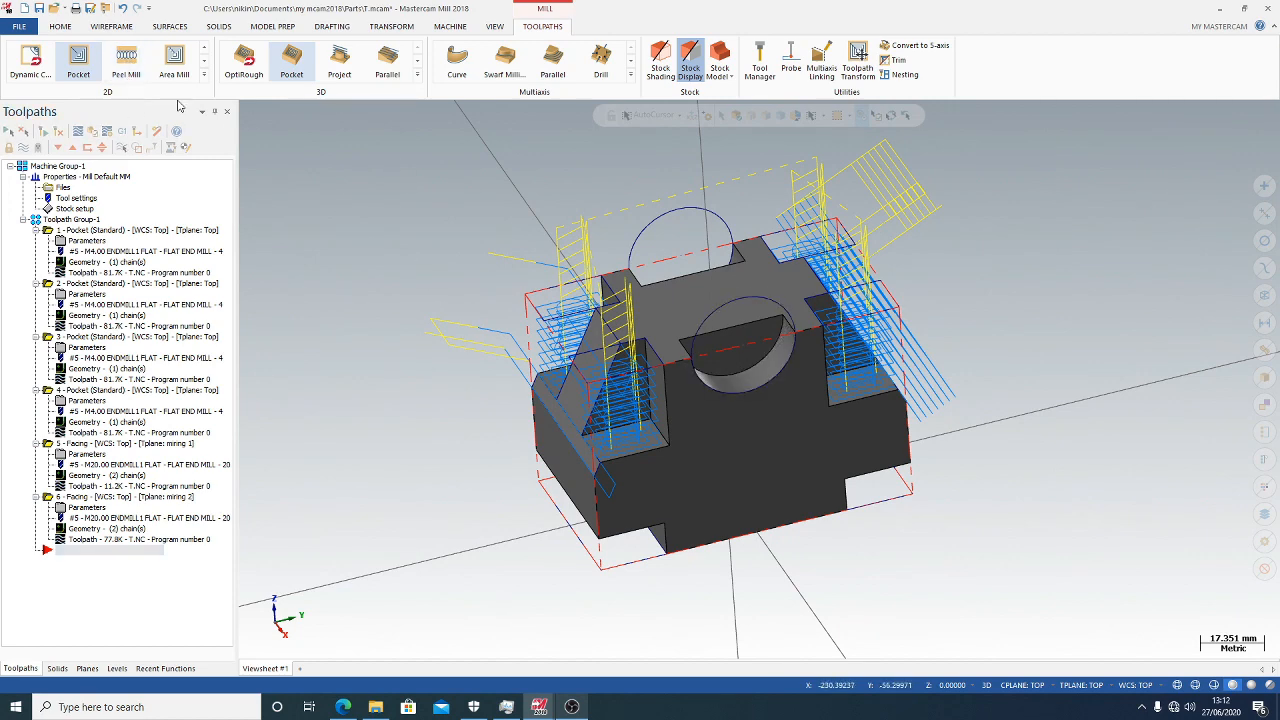
{"action": "left_click", "coordinate": [66, 64]}
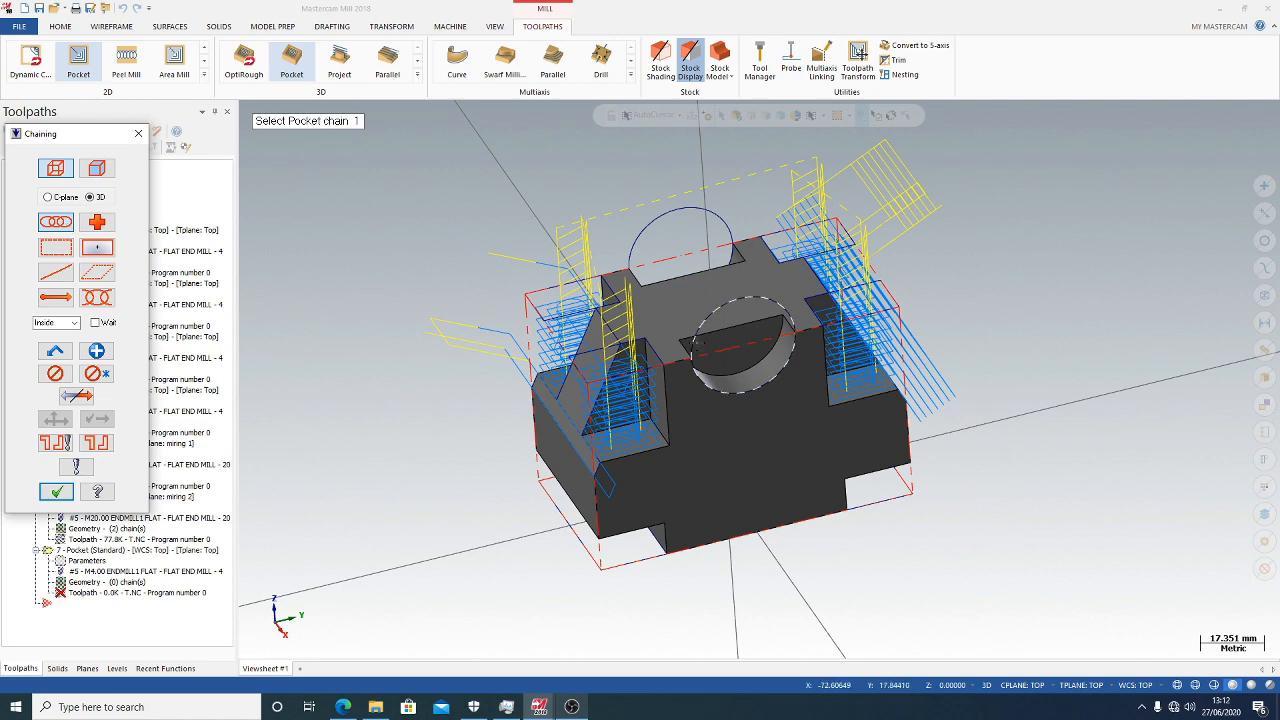
{"action": "left_click", "coordinate": [697, 343]}
{"action": "left_click", "coordinate": [57, 491]}
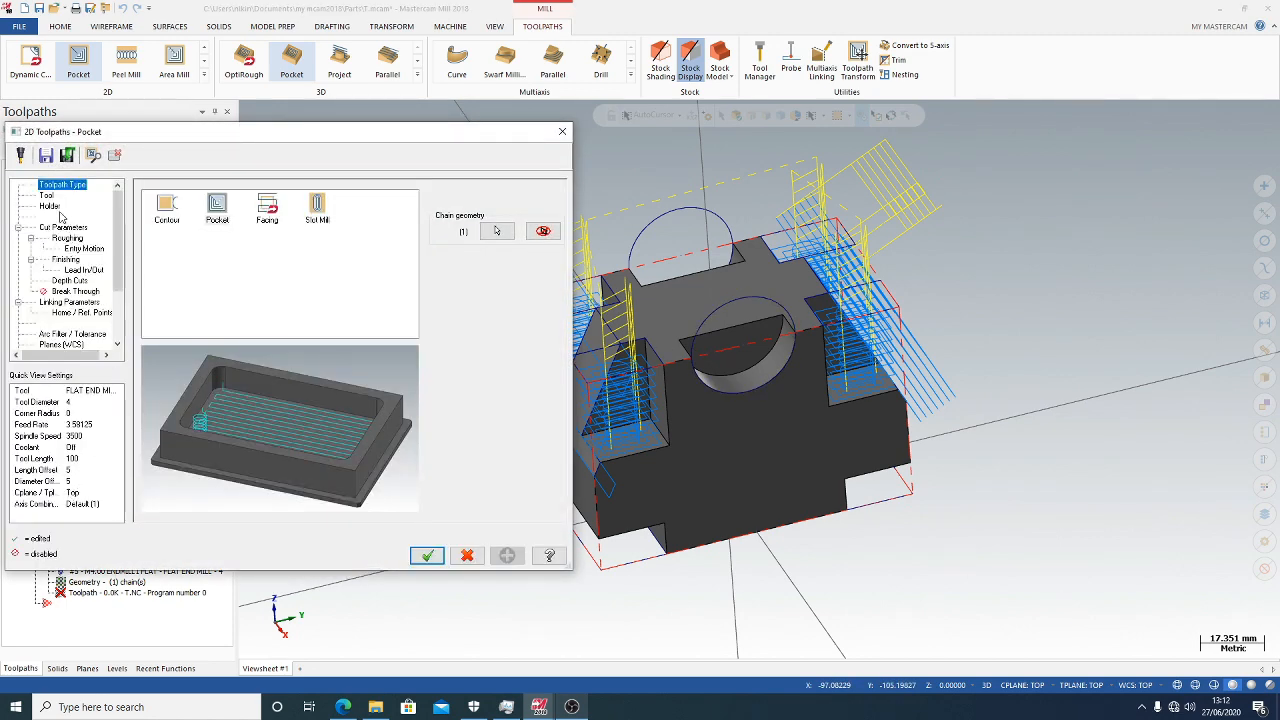
{"action": "left_click", "coordinate": [46, 195]}
{"action": "left_click", "coordinate": [175, 245]}
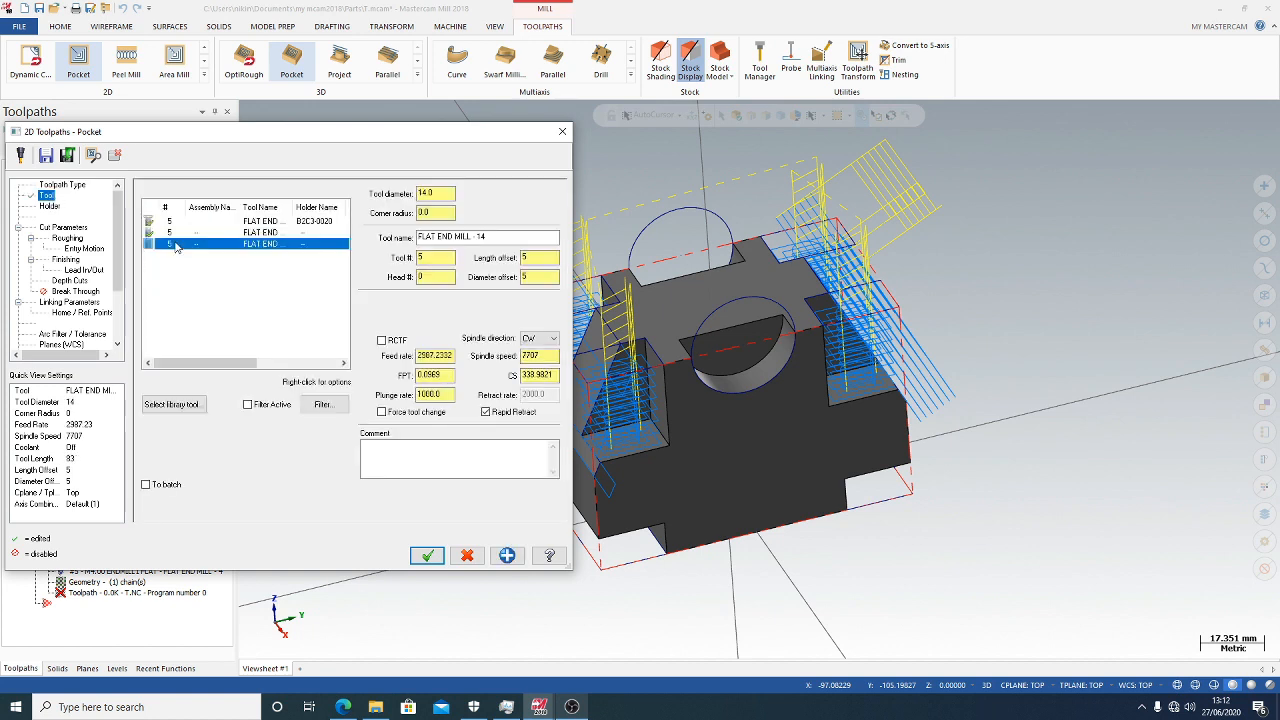
Set the roughing cutting method to True Spiral and review the entry motion, finishing, lead in/out, depth cuts and break through settings
{"action": "left_click", "coordinate": [62, 228]}
{"action": "left_click", "coordinate": [62, 239]}
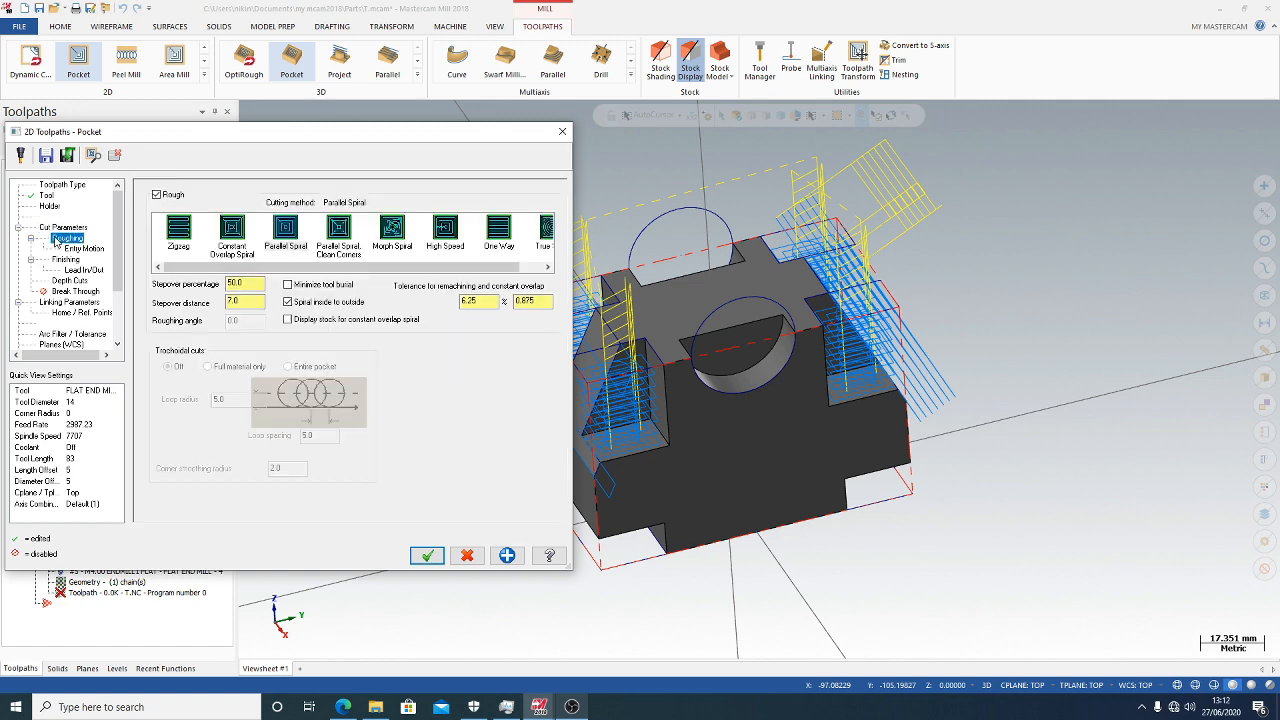
{"action": "left_click_drag", "start_coordinate": [493, 265], "coordinate": [519, 266]}
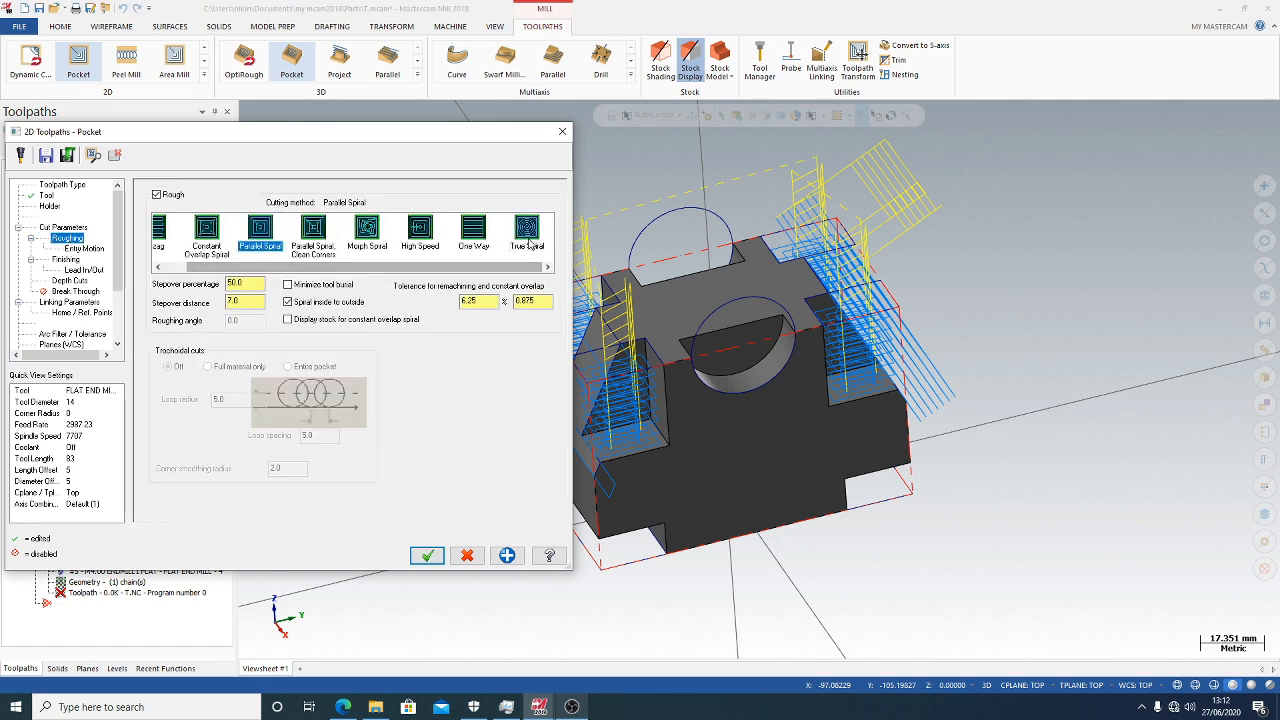
{"action": "left_click", "coordinate": [527, 232]}
{"action": "left_click", "coordinate": [80, 249]}
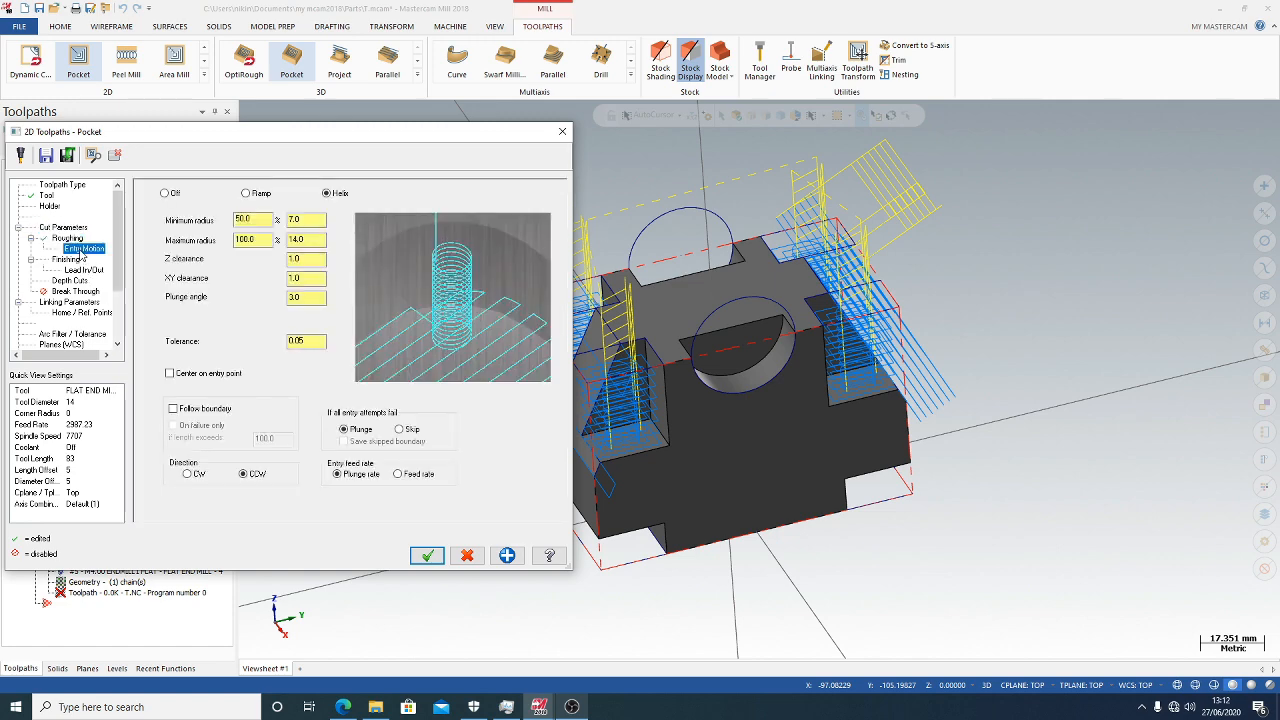
{"action": "left_click", "coordinate": [62, 259]}
{"action": "left_click", "coordinate": [68, 270]}
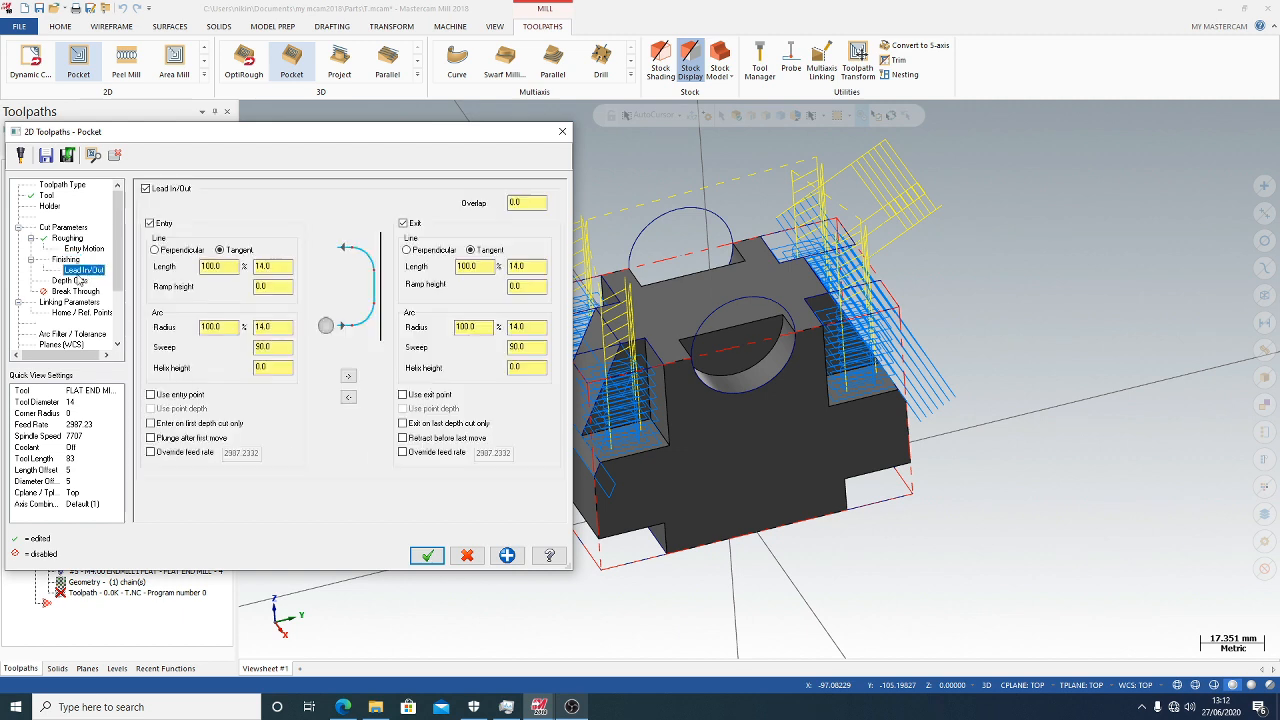
{"action": "left_click", "coordinate": [70, 281]}
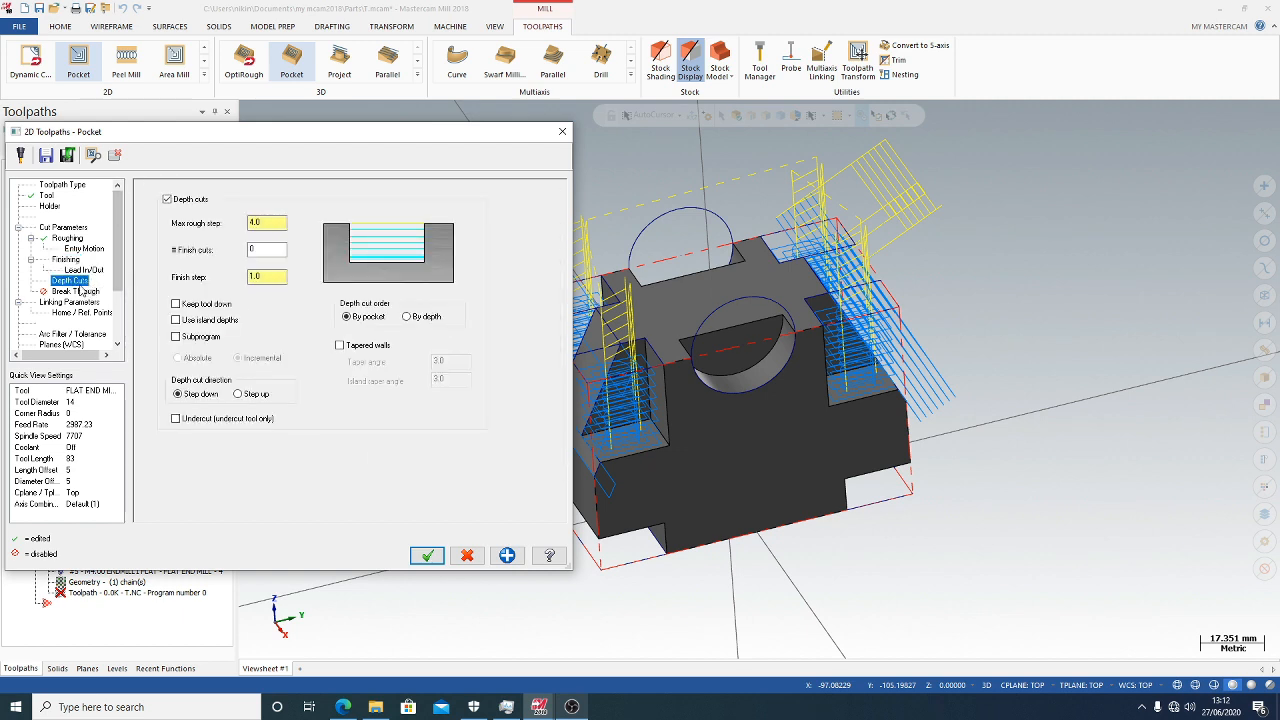
{"action": "left_click", "coordinate": [78, 291]}
Pick the front top-edge point beside the cutout as the top of stock (60.0) and set the incremental depth to -10
{"action": "left_click", "coordinate": [72, 302]}
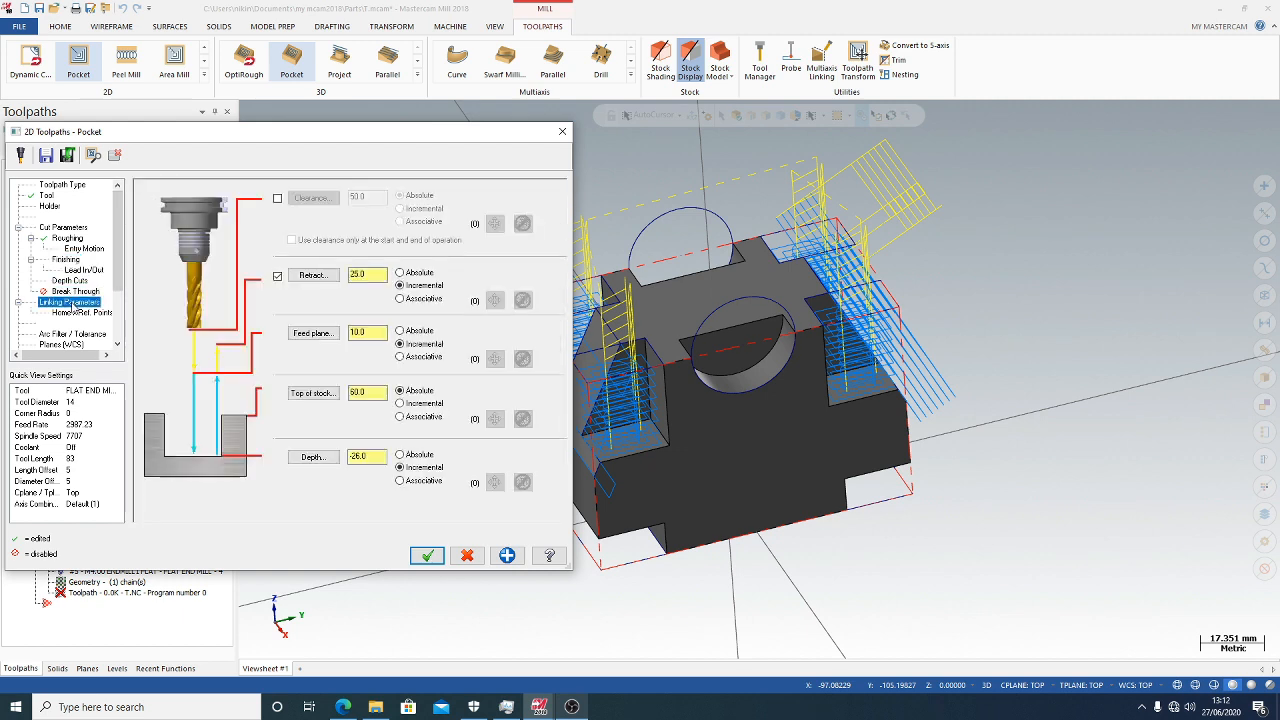
{"action": "left_click", "coordinate": [320, 393]}
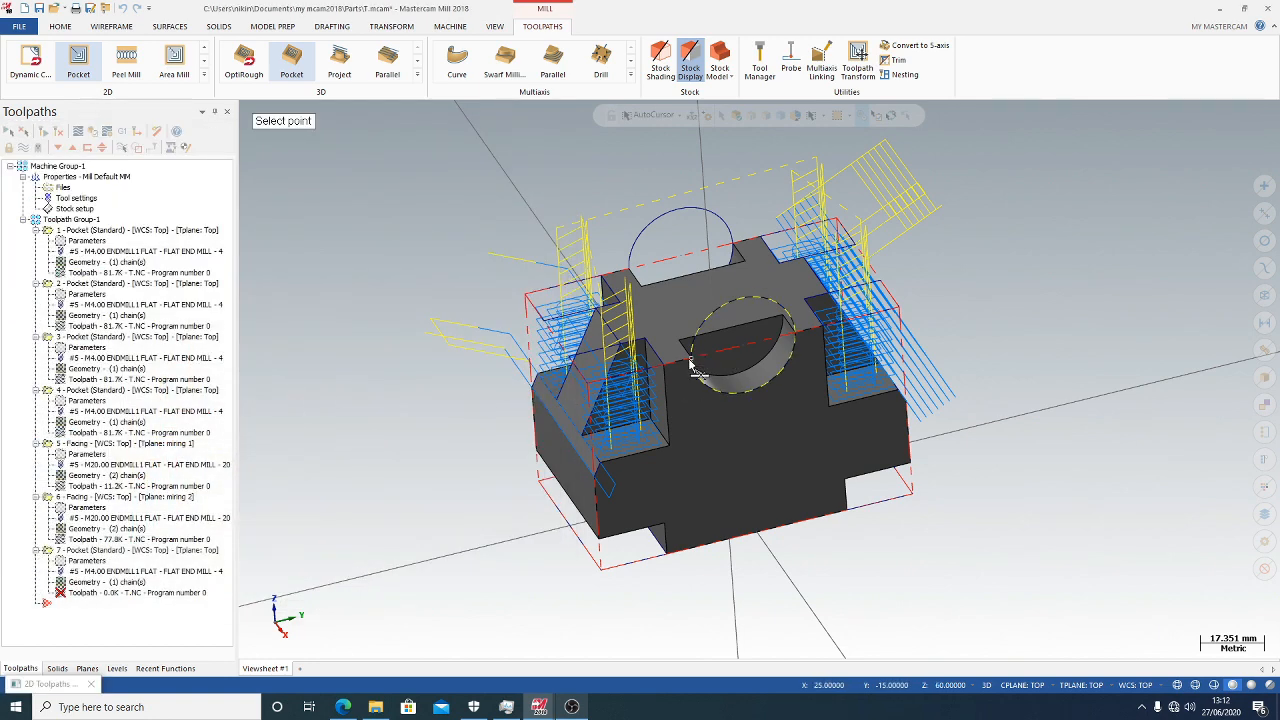
{"action": "left_click", "coordinate": [691, 363]}
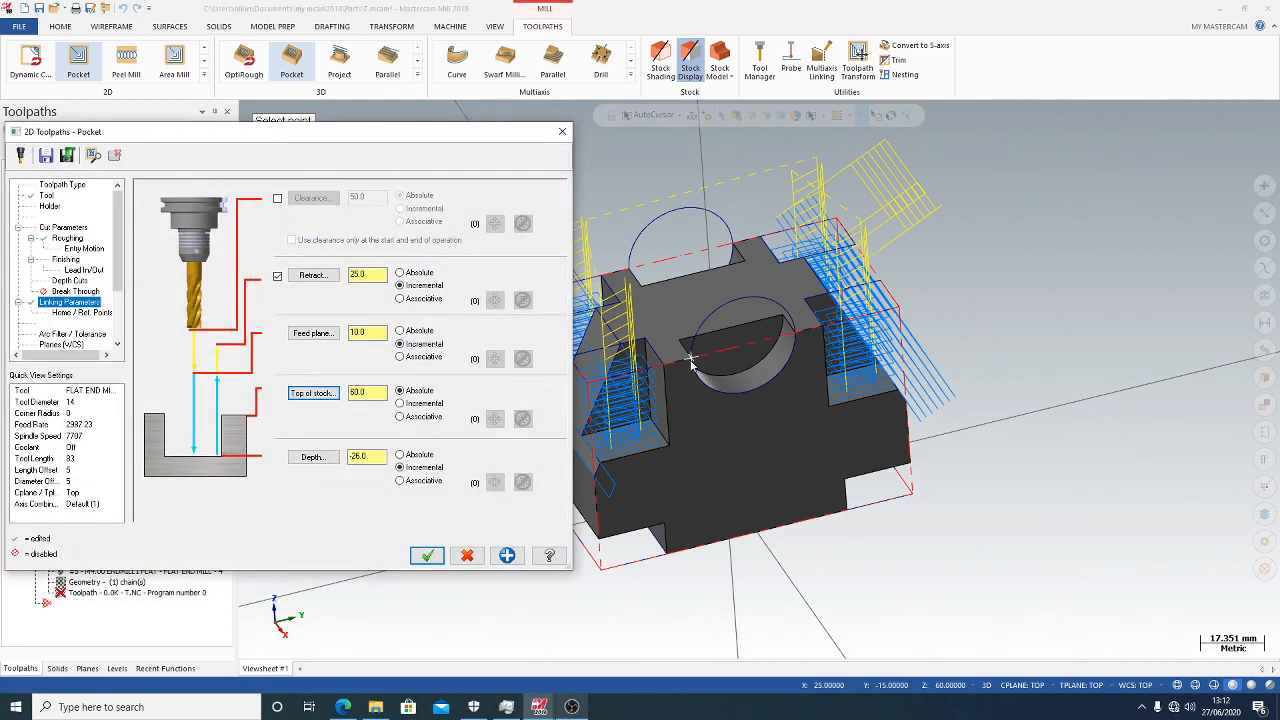
{"action": "left_click", "coordinate": [329, 398]}
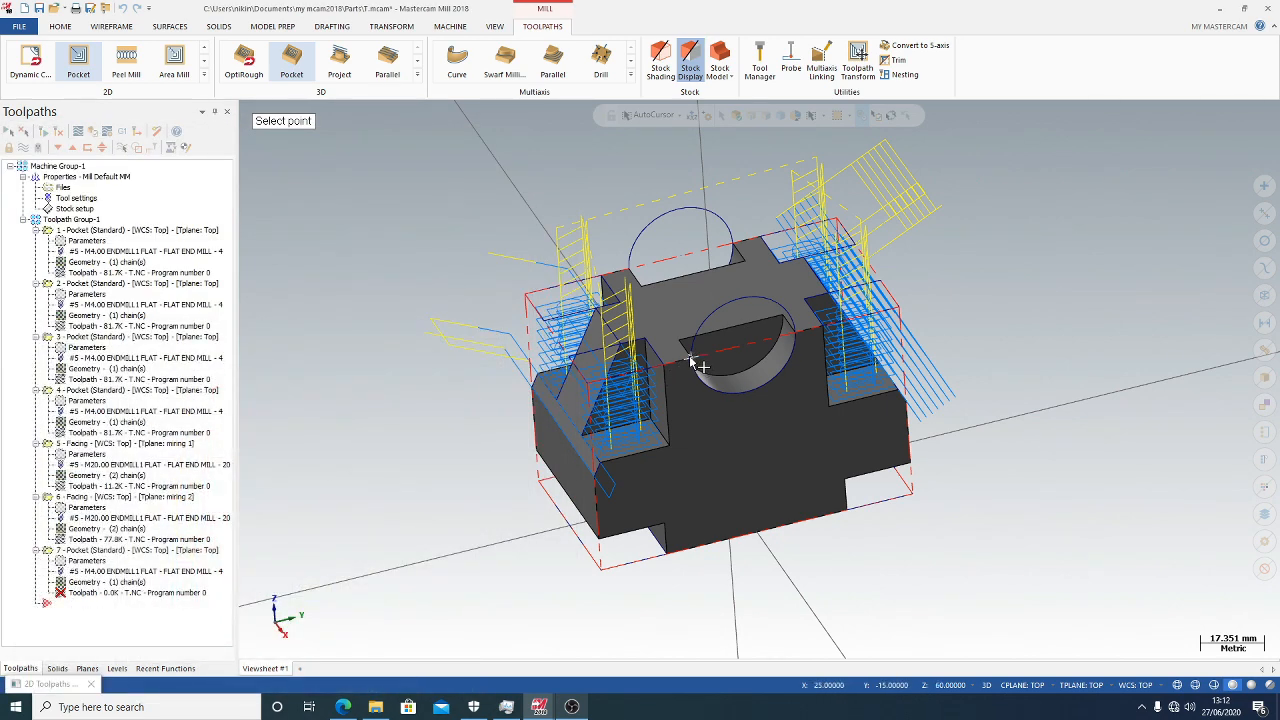
{"action": "left_click", "coordinate": [693, 361]}
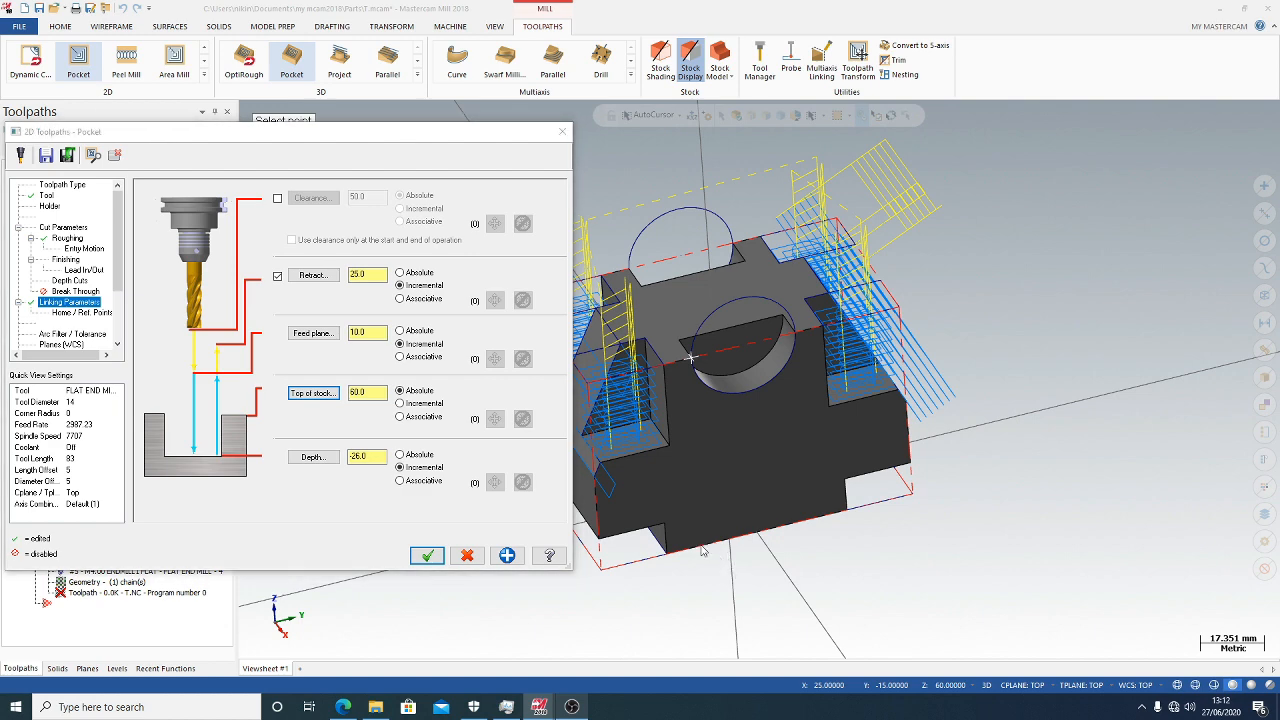
{"action": "left_click", "coordinate": [313, 457]}
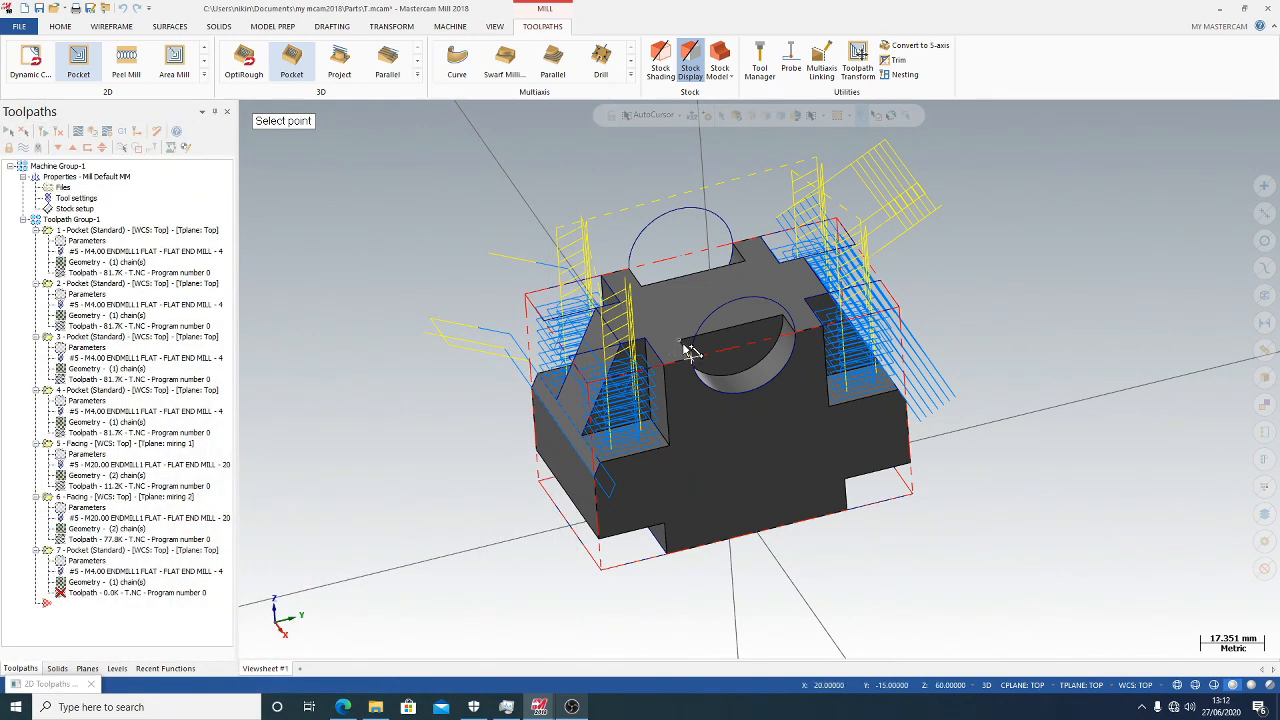
{"action": "left_click", "coordinate": [680, 343]}
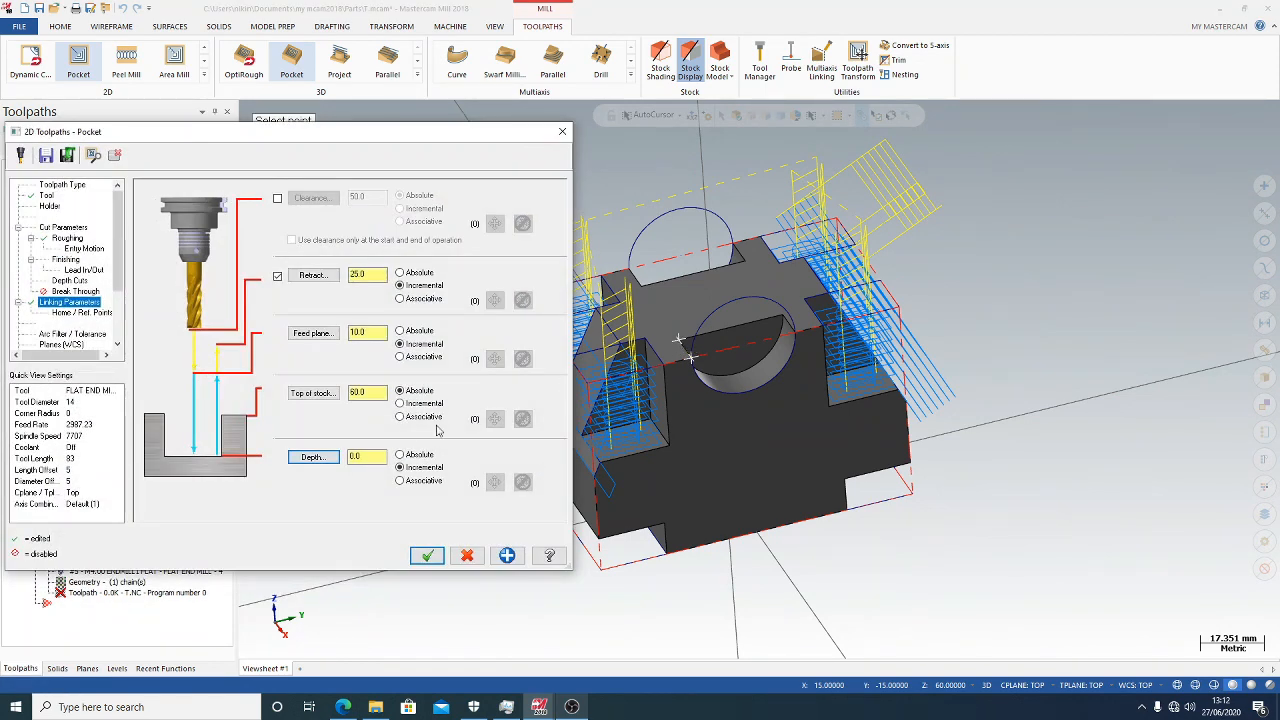
{"action": "left_click", "coordinate": [367, 456]}
{"action": "type", "text": "-10"}
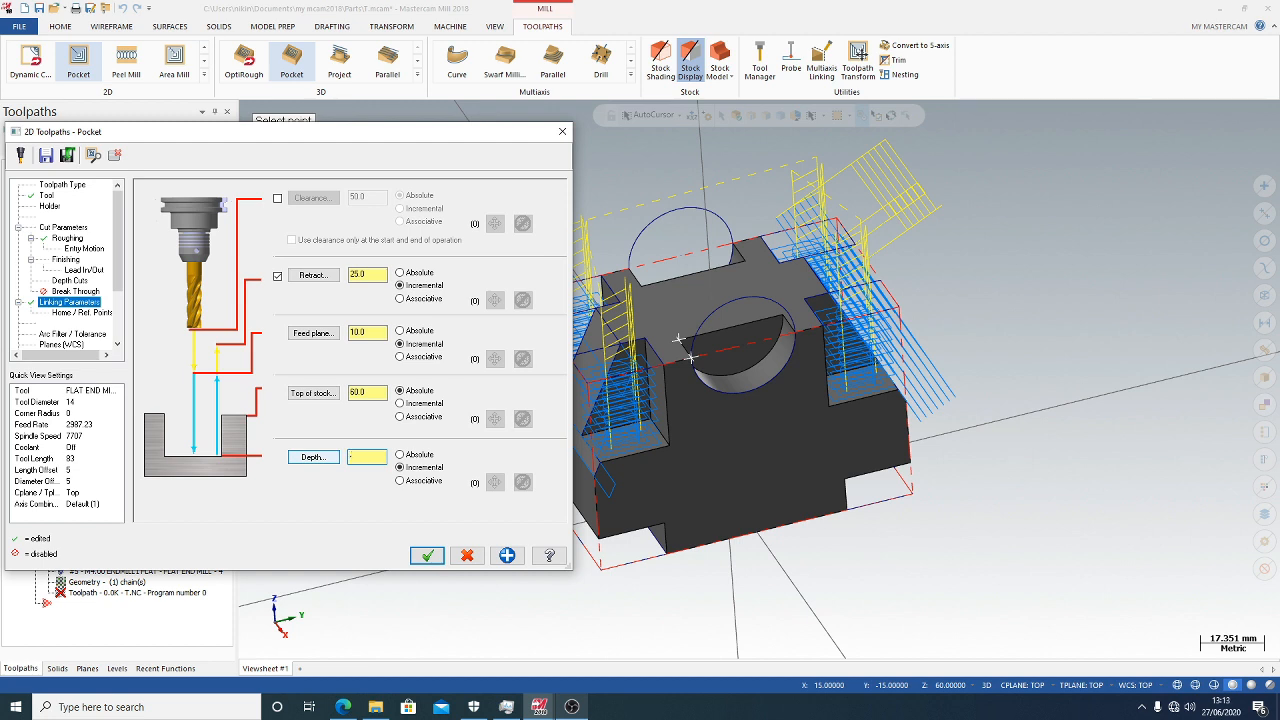
Try to generate the 14 mm pocket toolpath in the Top plane, and discard the operation without keeping it
{"action": "left_click", "coordinate": [415, 556]}
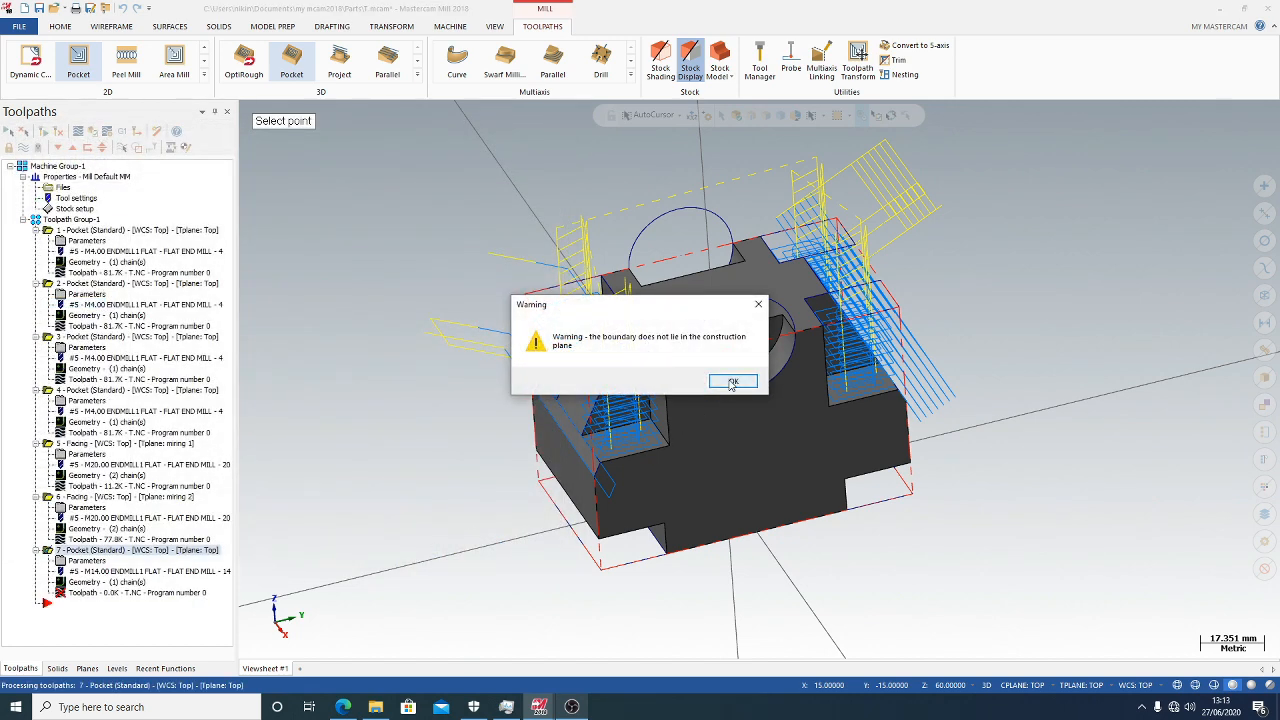
{"action": "left_click", "coordinate": [733, 381]}
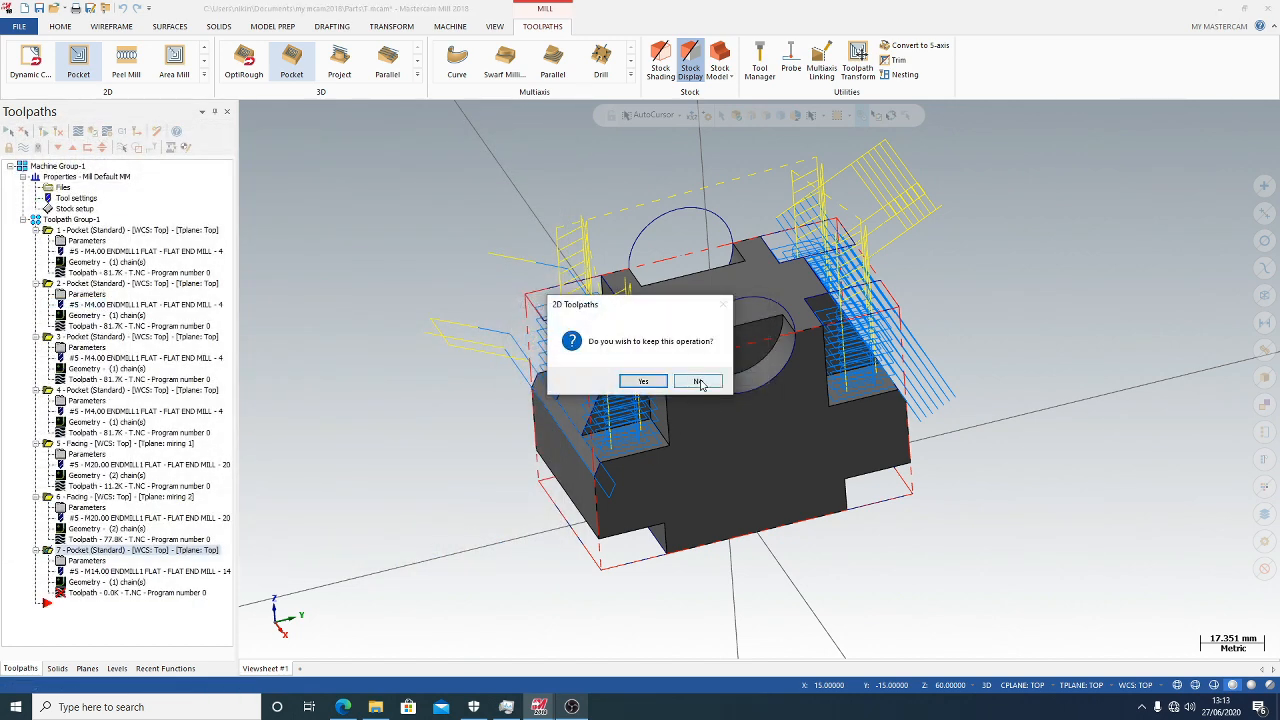
{"action": "left_click", "coordinate": [698, 381]}
Switch the graphics view, construction plane and tool plane to Right side
{"action": "mouse_move", "coordinate": [466, 517]}
{"action": "middle_mouse_down"}
{"action": "mouse_move", "coordinate": [666, 583]}
{"action": "mouse_move", "coordinate": [451, 254]}
{"action": "middle_mouse_up"}
{"action": "left_click", "coordinate": [497, 27]}
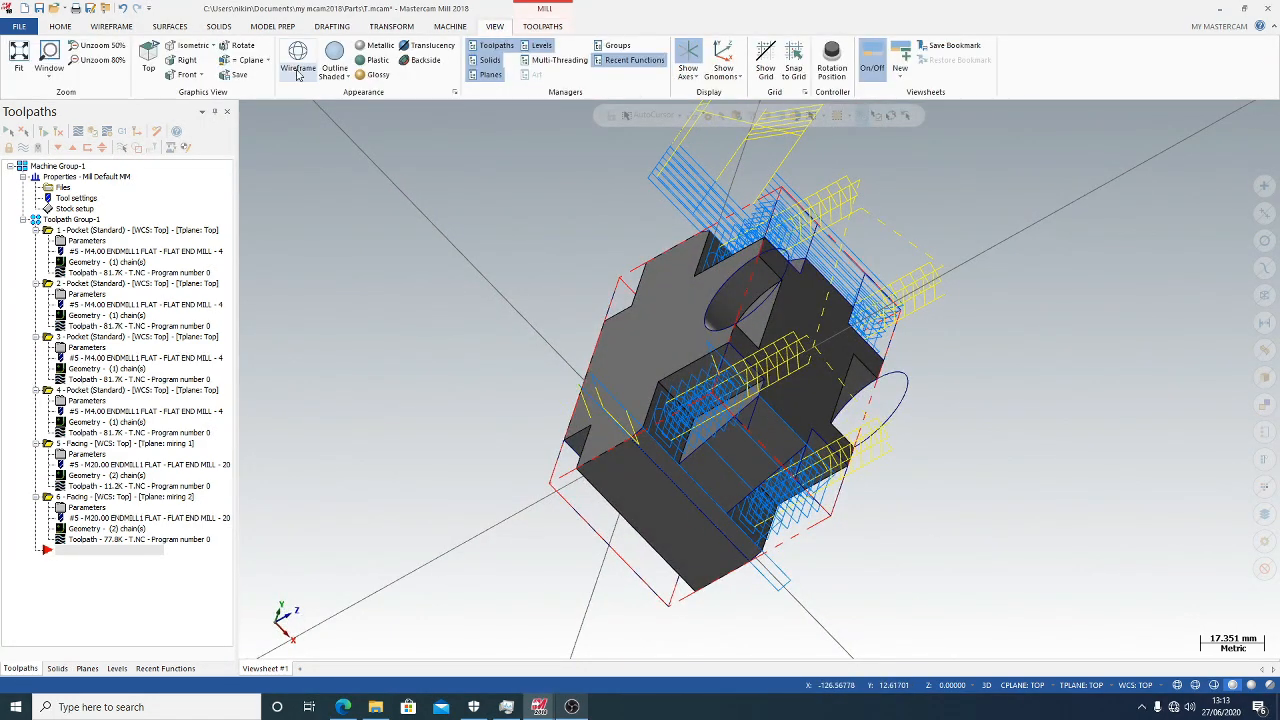
{"action": "left_click", "coordinate": [192, 46]}
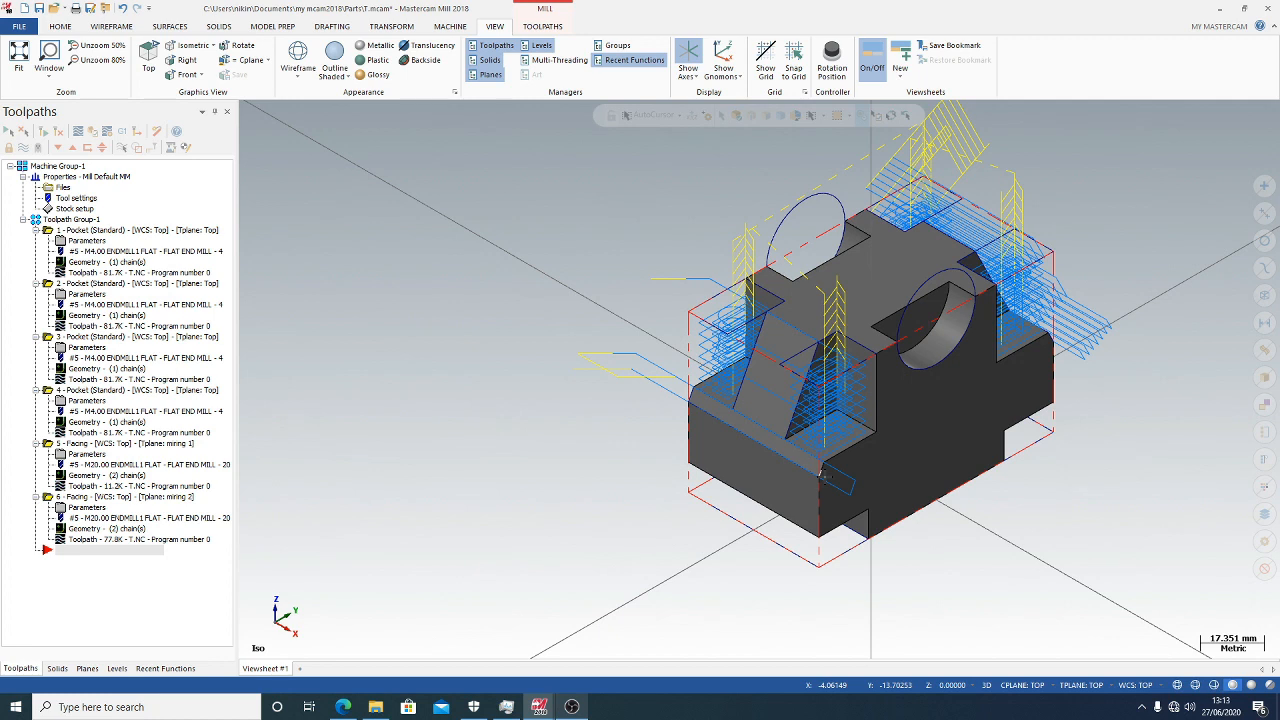
{"action": "right_click", "coordinate": [821, 475]}
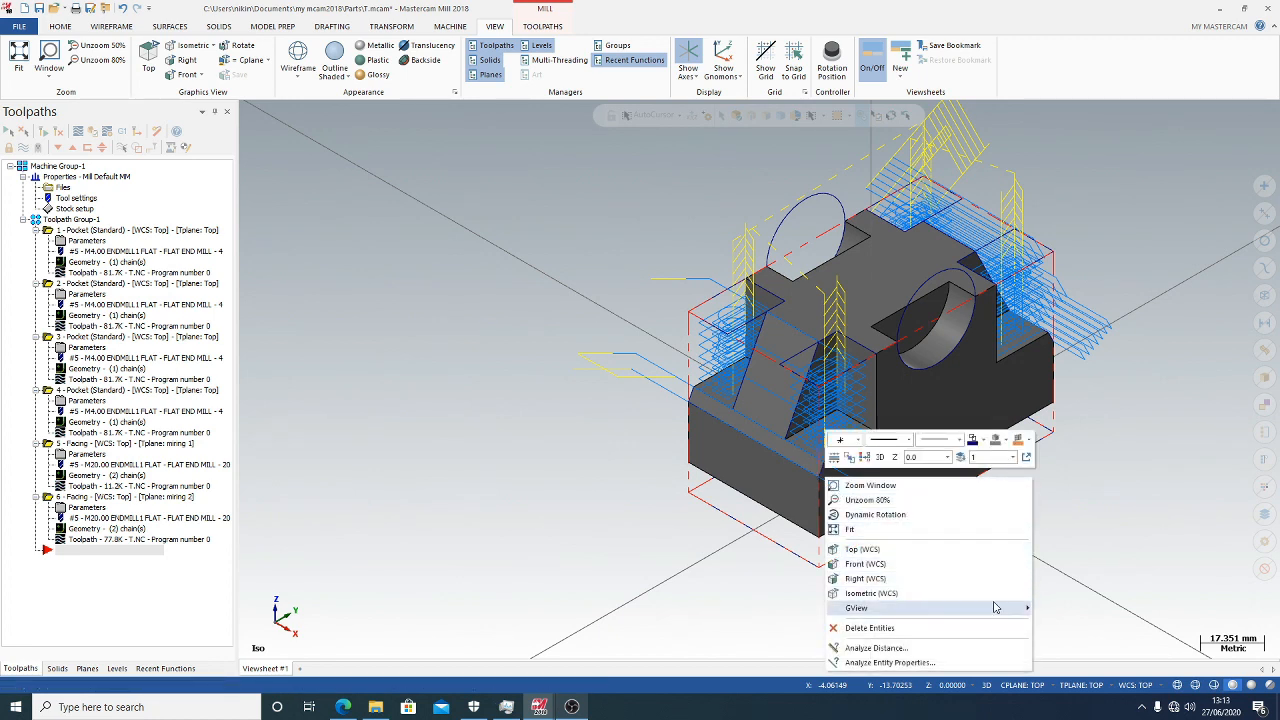
{"action": "mouse_move", "coordinate": [995, 607]}
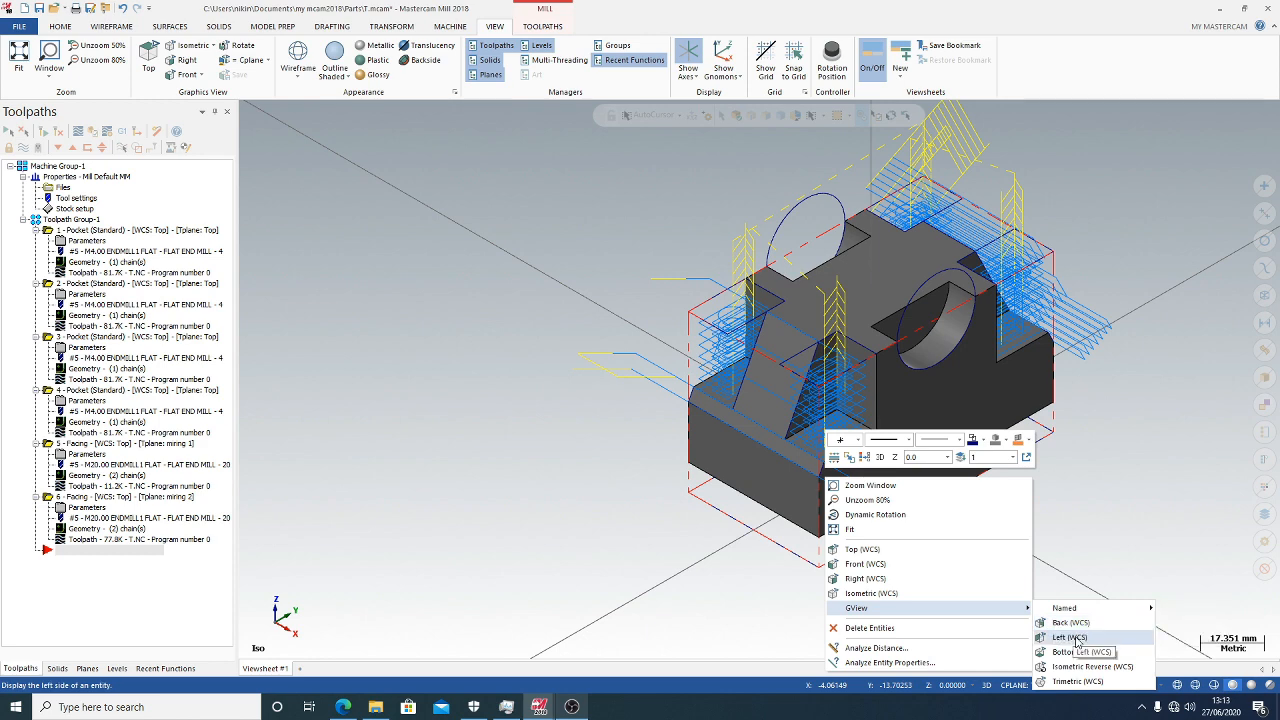
{"action": "left_click", "coordinate": [191, 62]}
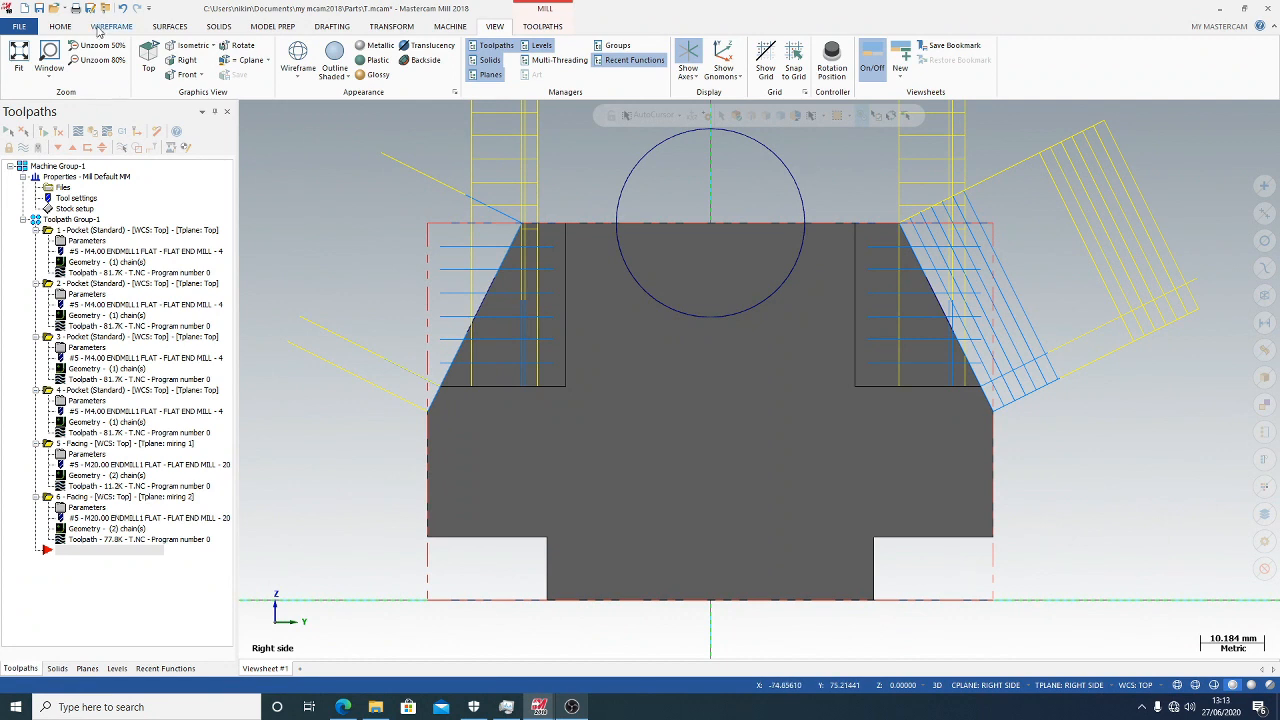
{"action": "left_click", "coordinate": [99, 29]}
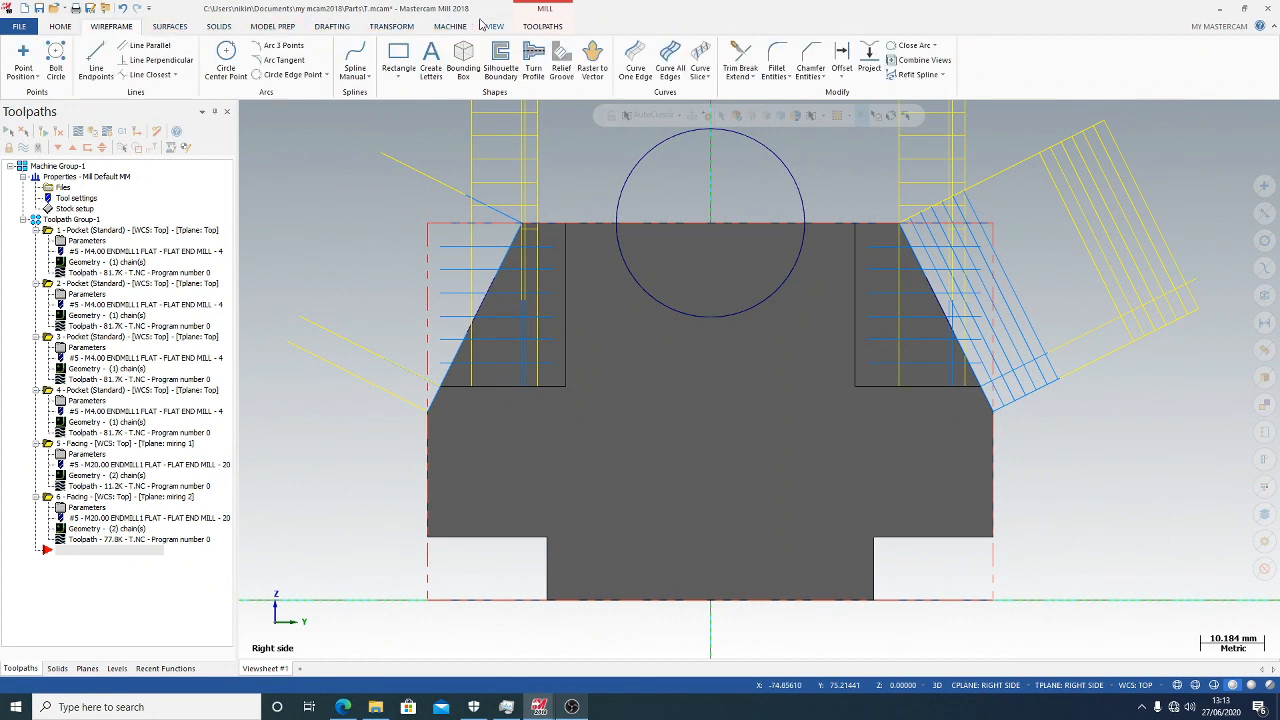
Start a new 2D pocket toolpath in the Right side plane, chaining the circle around the half-round cutout
{"action": "left_click", "coordinate": [542, 26]}
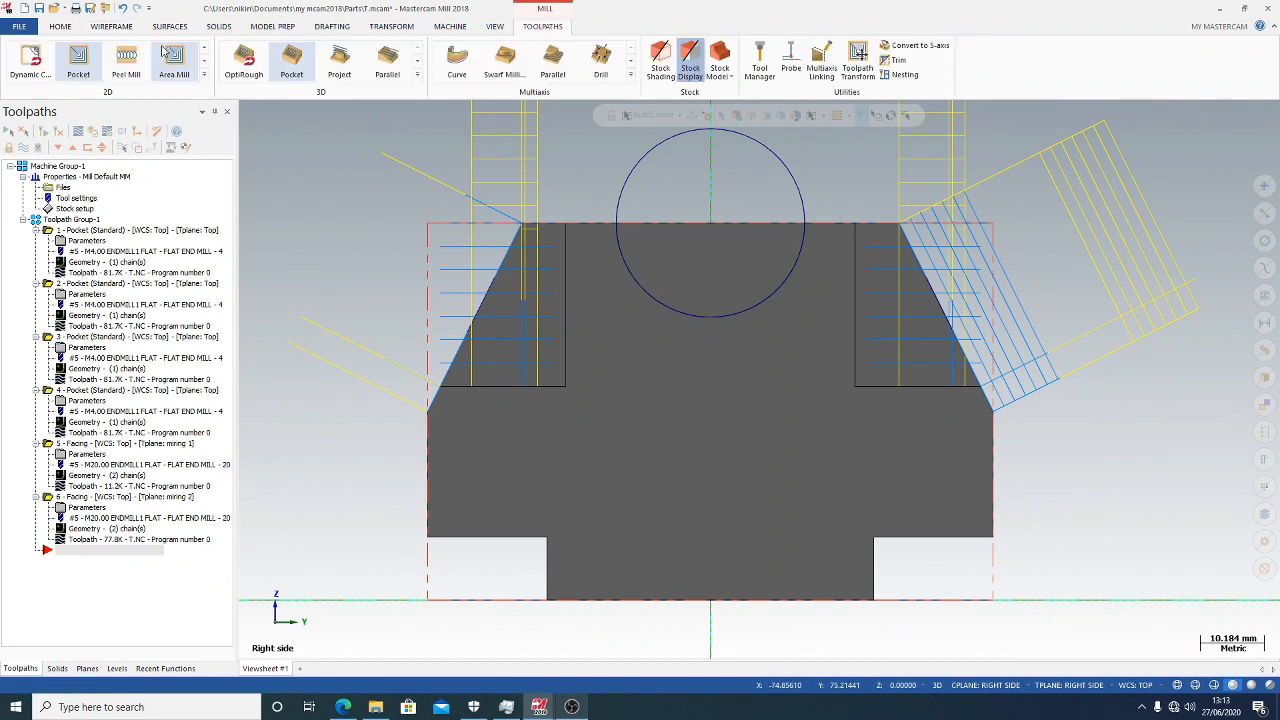
{"action": "left_click", "coordinate": [79, 60]}
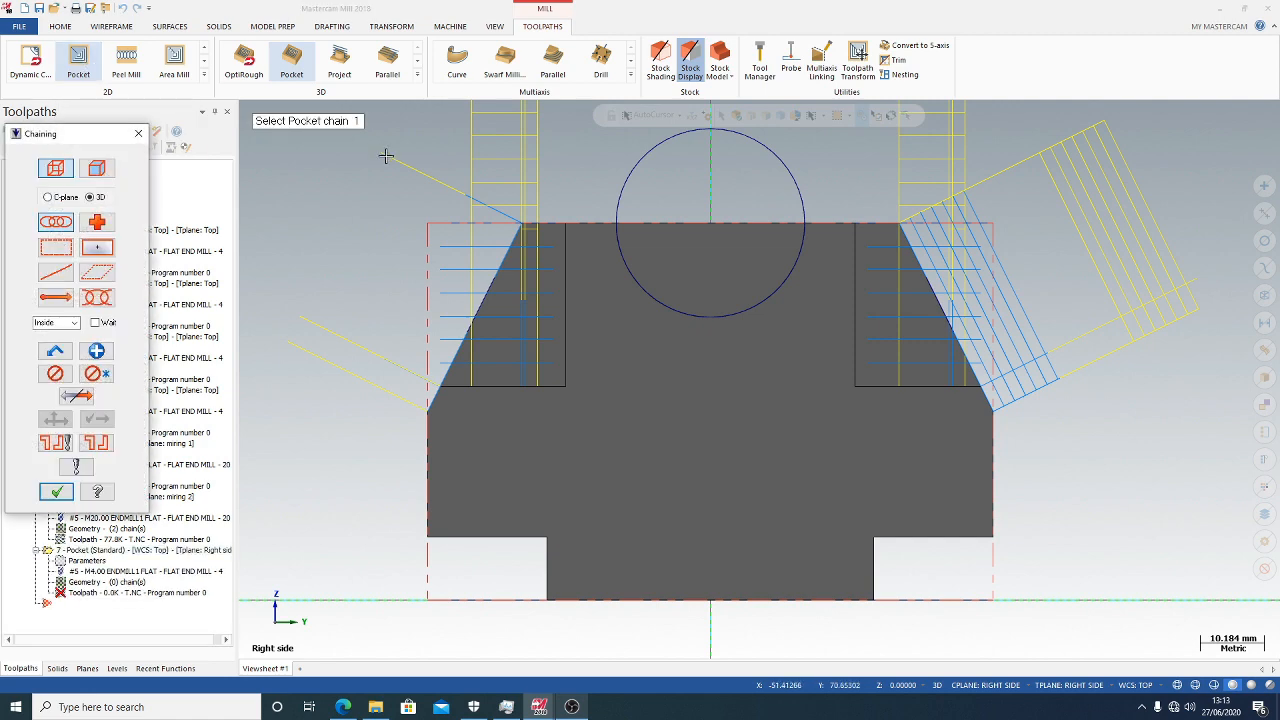
{"action": "left_click", "coordinate": [617, 215]}
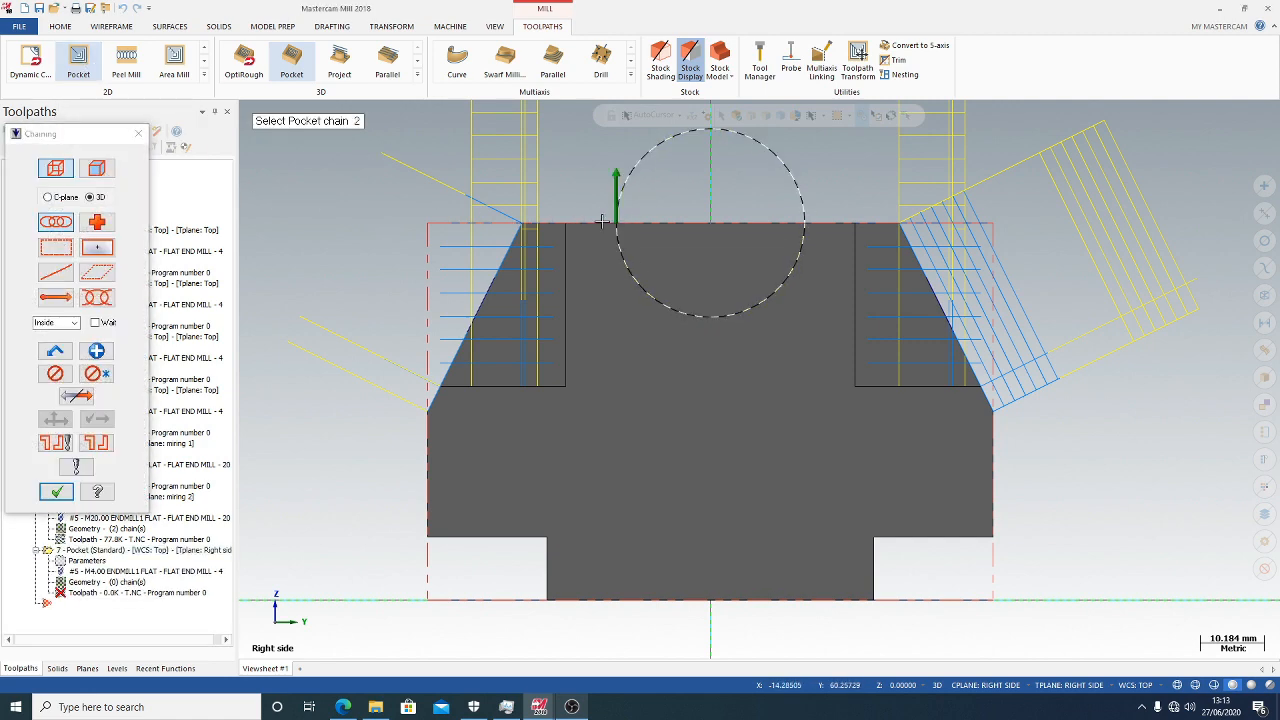
{"action": "left_click", "coordinate": [52, 492]}
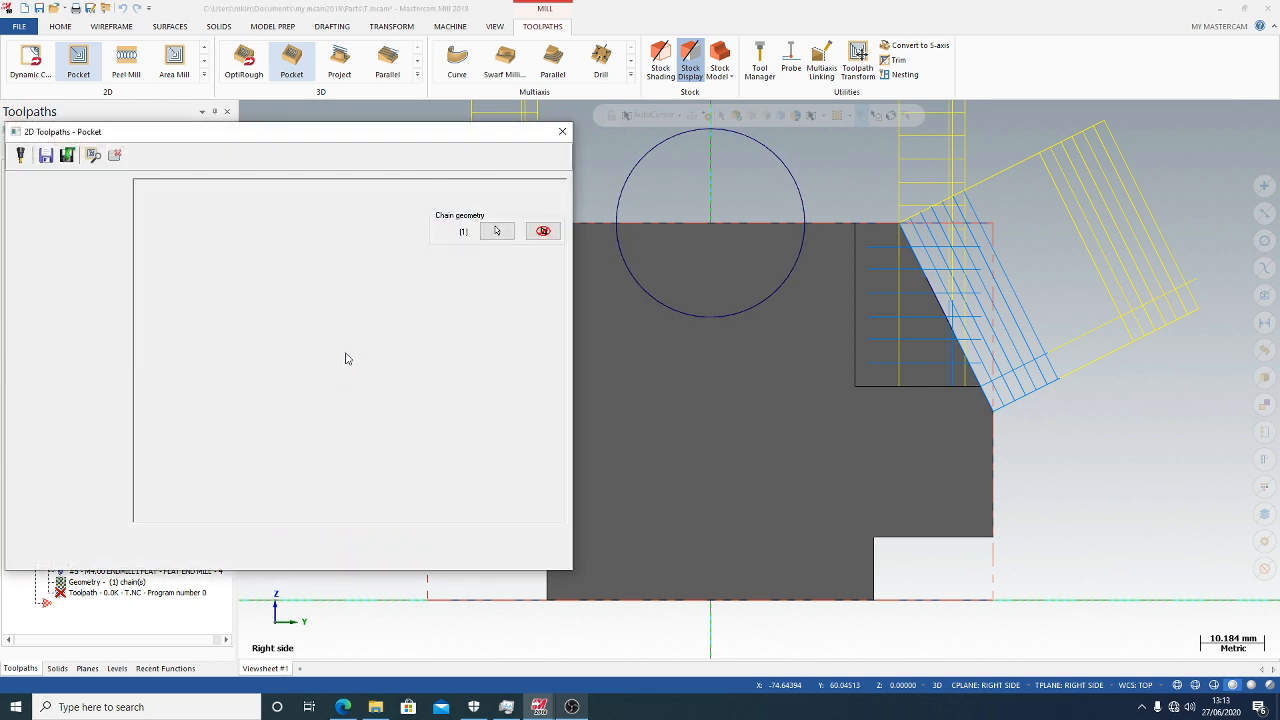
Keep the Pocket toolpath type, and choose the FLAT END MILL - 14 tool with the B2C3-0032 holder
{"action": "left_click", "coordinate": [218, 214]}
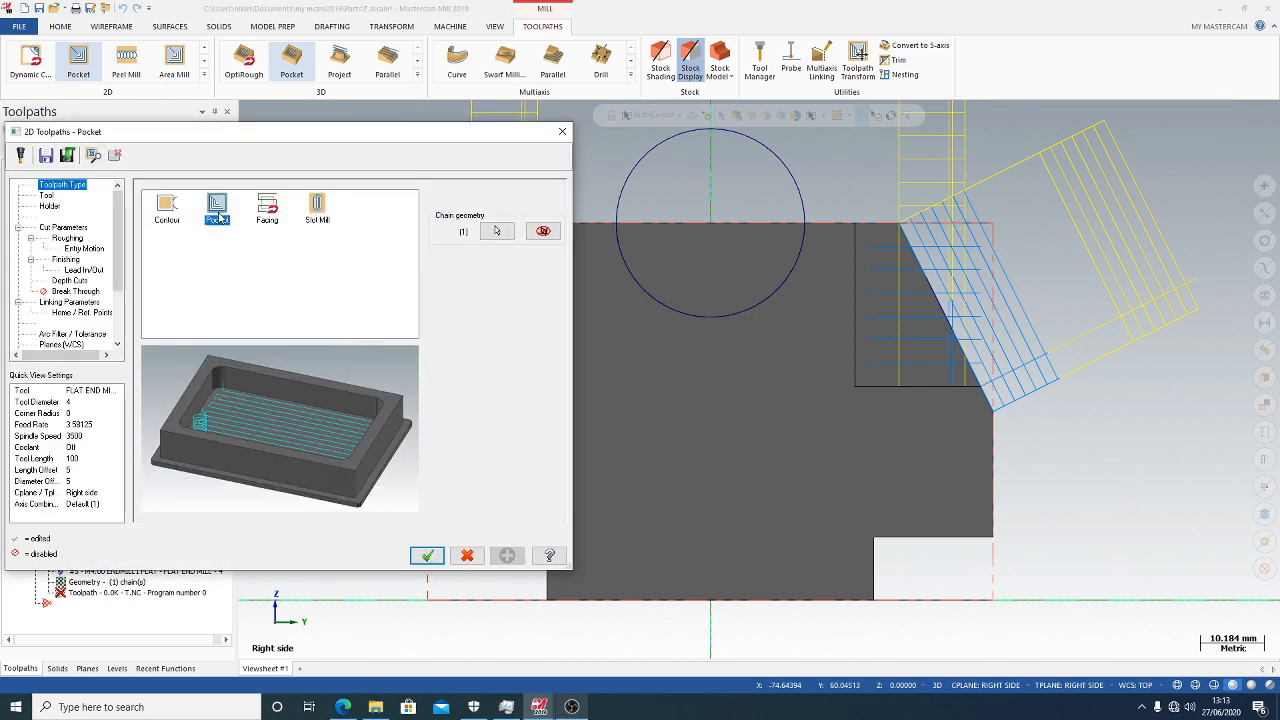
{"action": "left_click", "coordinate": [46, 195]}
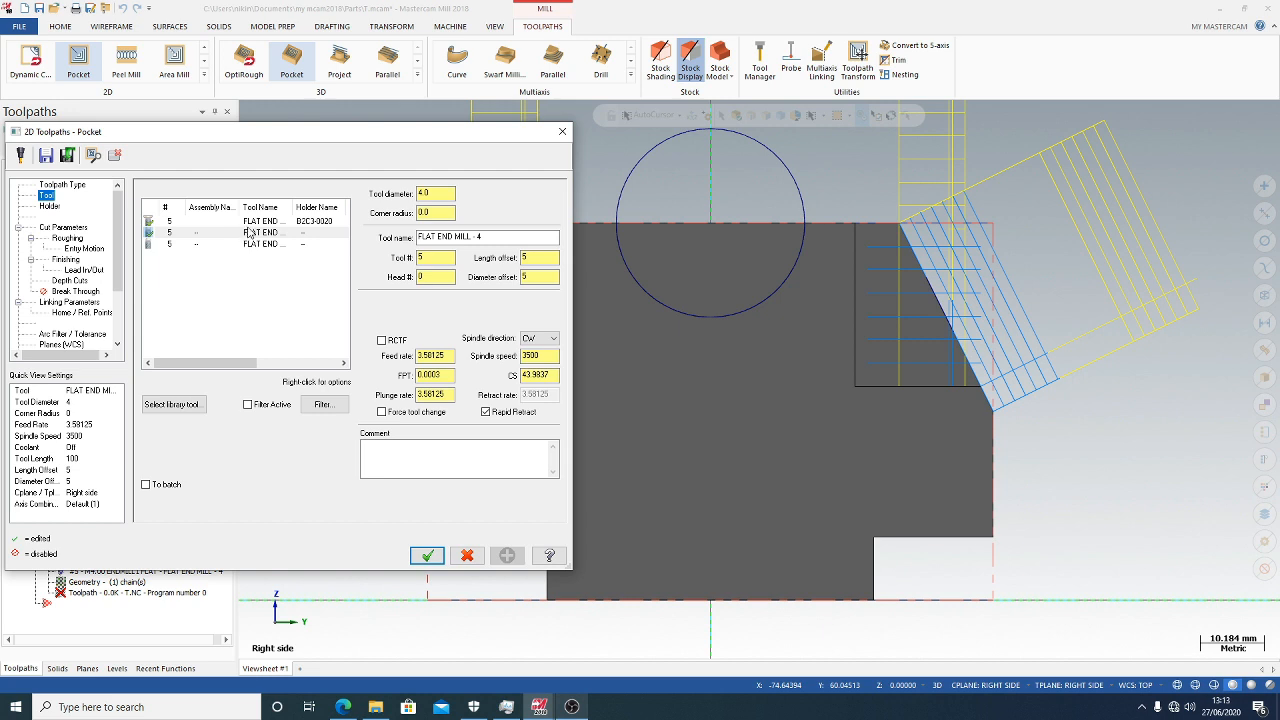
{"action": "left_click", "coordinate": [182, 245]}
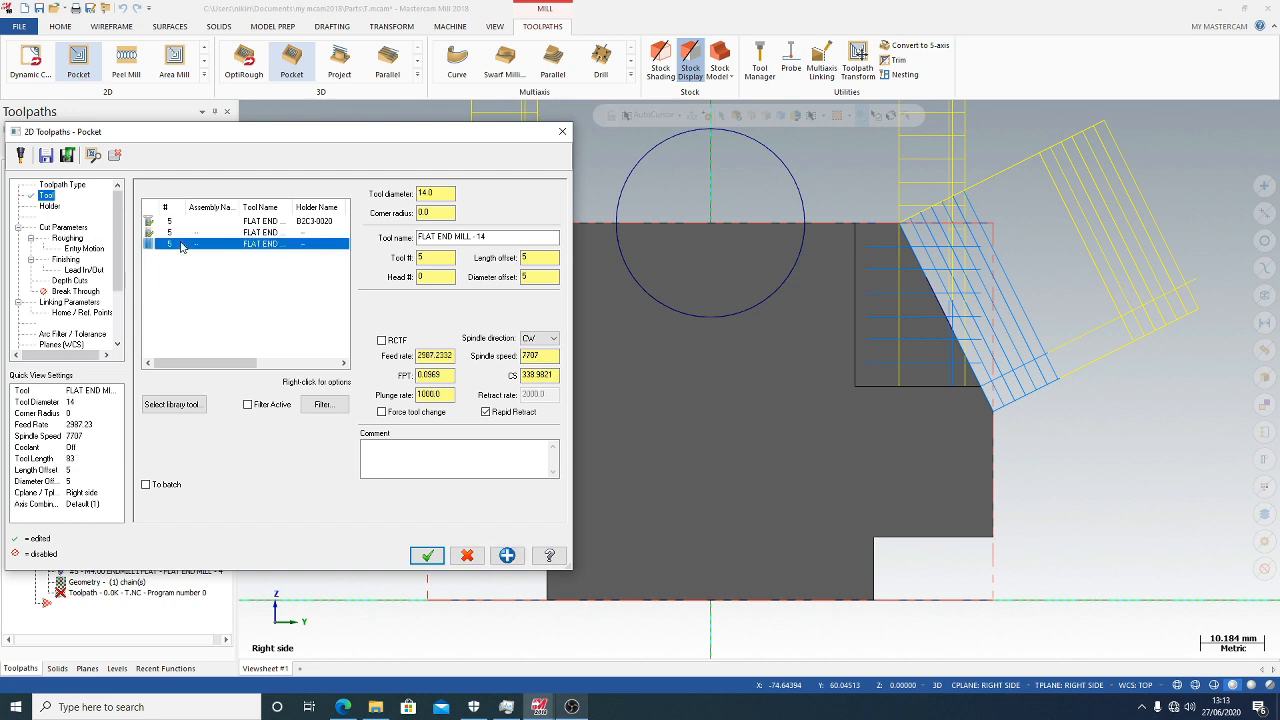
{"action": "left_click", "coordinate": [50, 207]}
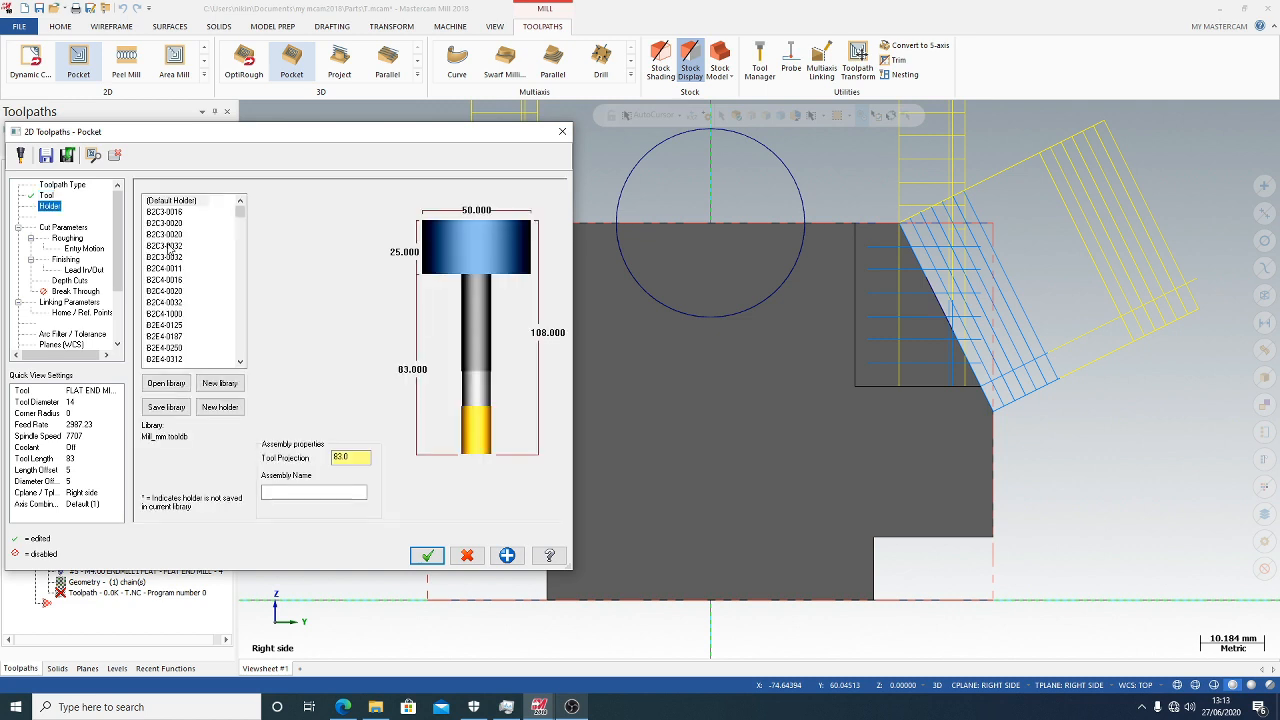
{"action": "left_click", "coordinate": [163, 246]}
Set the roughing cutting method to True Spiral and review the lead in/out and depth cuts settings
{"action": "left_click", "coordinate": [62, 228]}
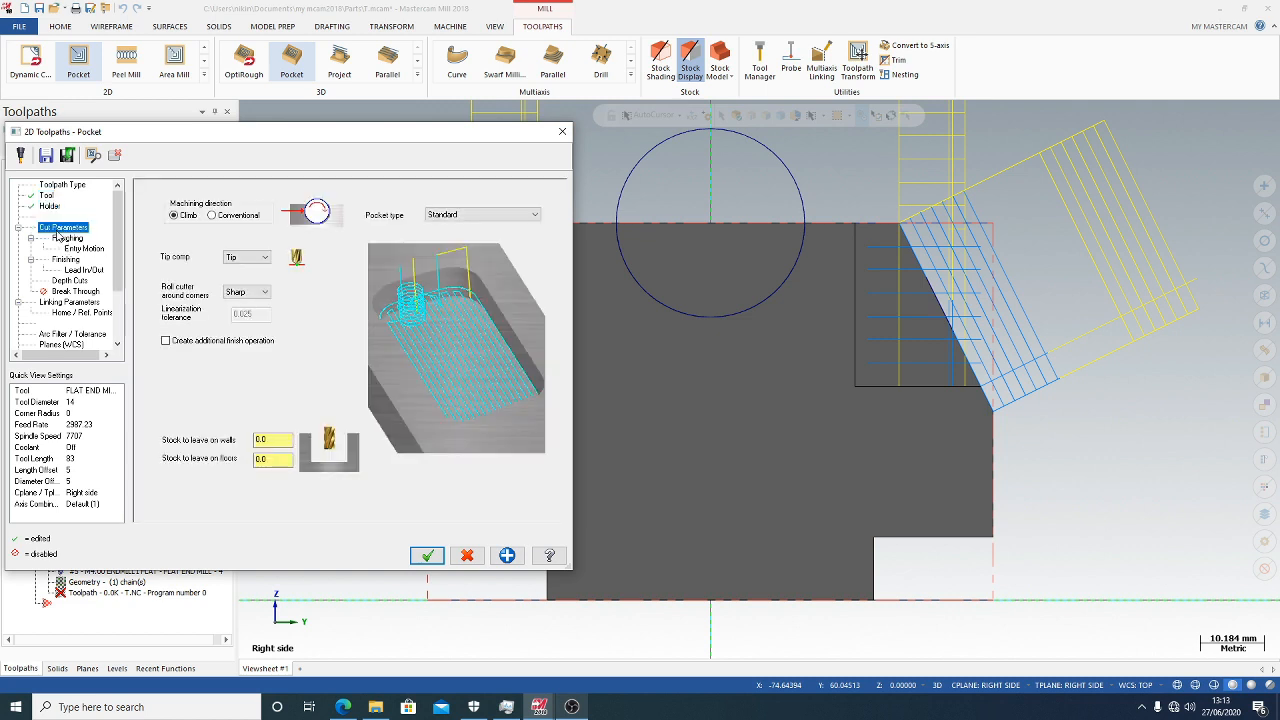
{"action": "left_click", "coordinate": [67, 239]}
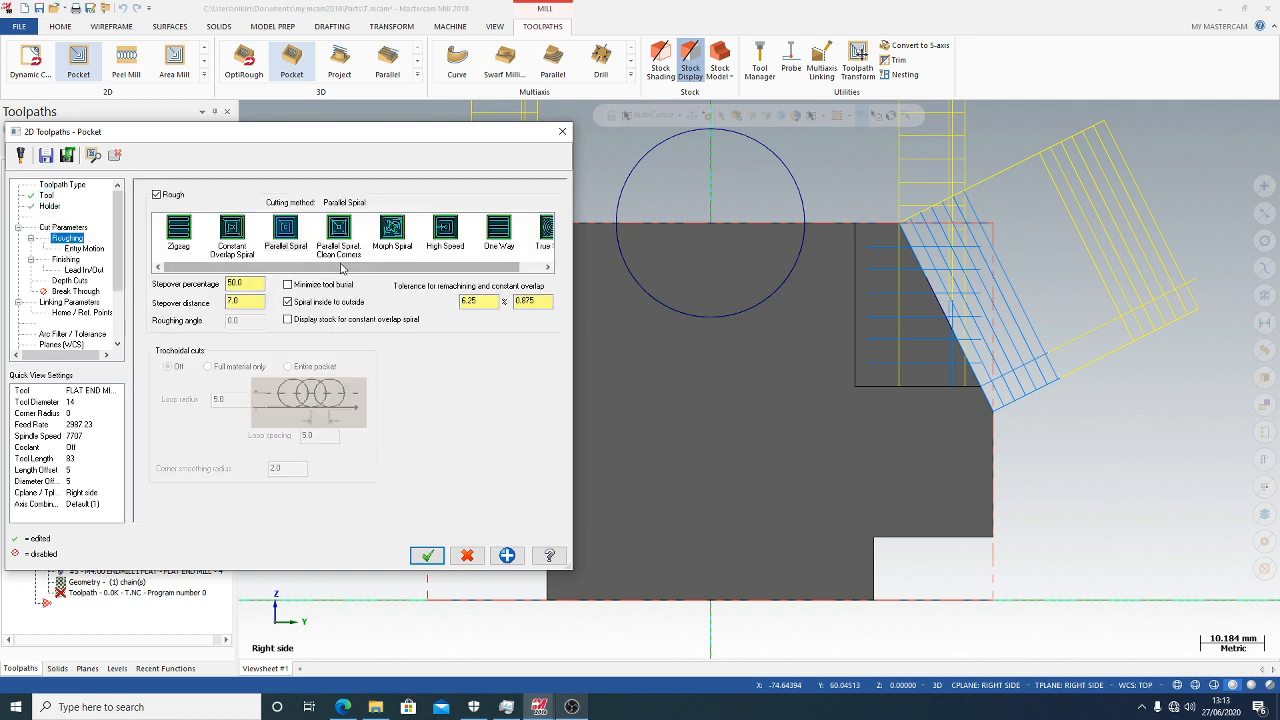
{"action": "left_click_drag", "start_coordinate": [420, 267], "coordinate": [444, 267]}
{"action": "left_click", "coordinate": [514, 234]}
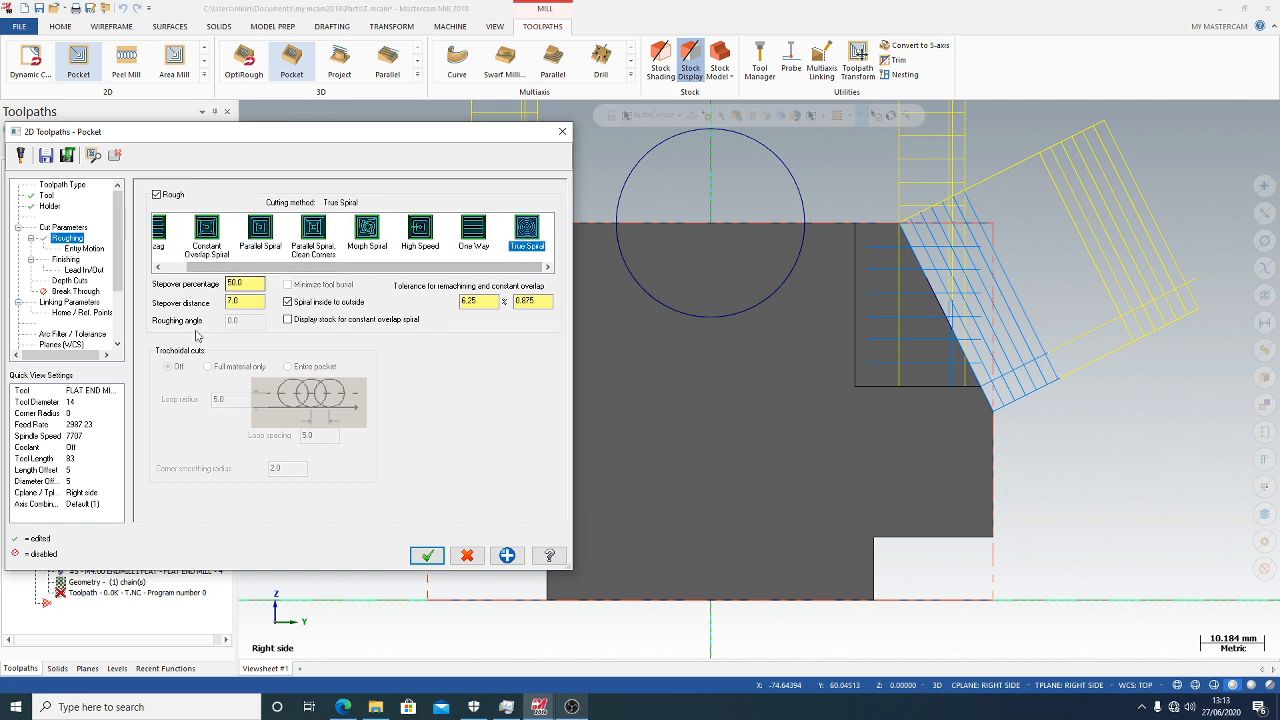
{"action": "left_click", "coordinate": [83, 272]}
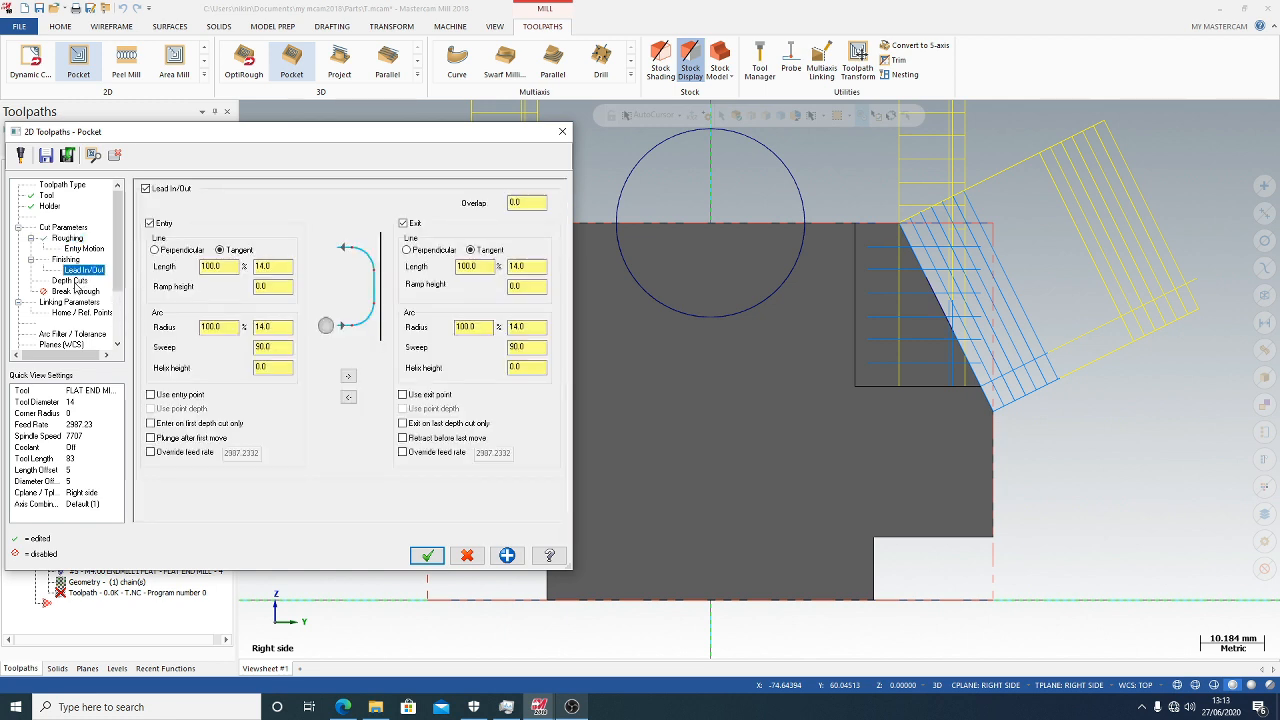
{"action": "left_click", "coordinate": [76, 283]}
Set the pocket's absolute top of stock to 25 from the stock edge point at the centre of the half-round cutout
{"action": "left_click", "coordinate": [68, 302]}
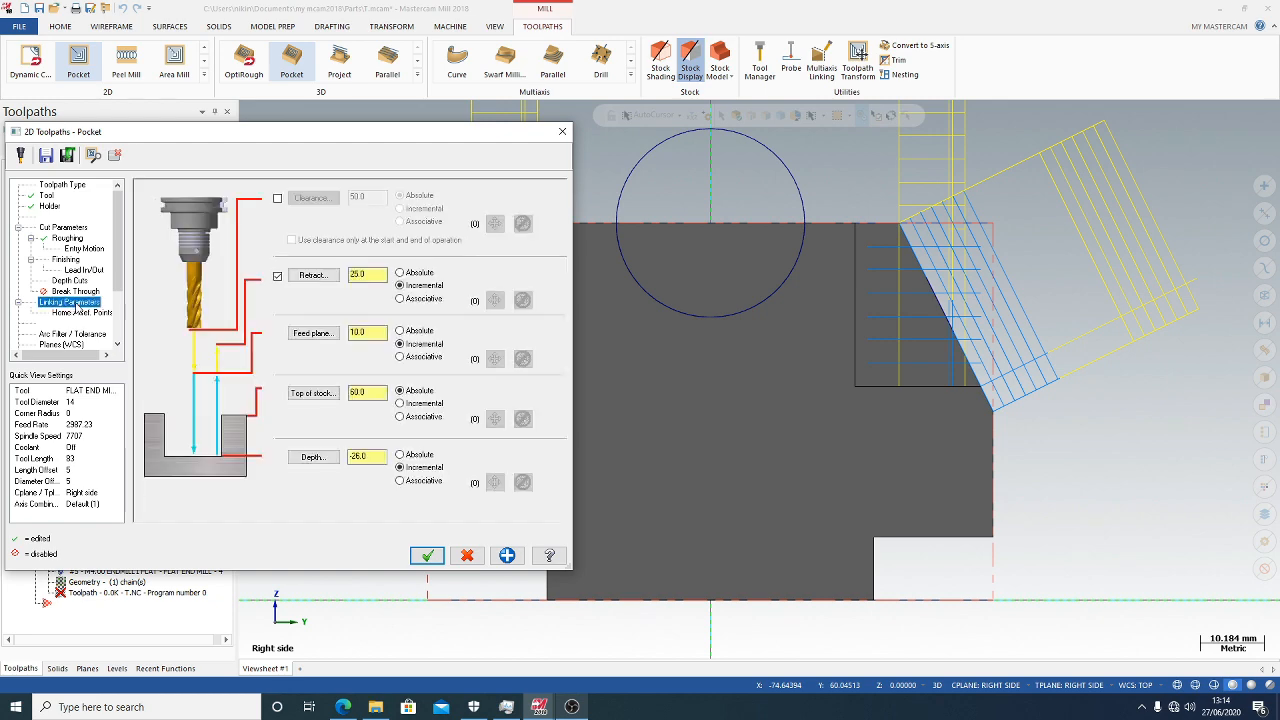
{"action": "left_click", "coordinate": [312, 393]}
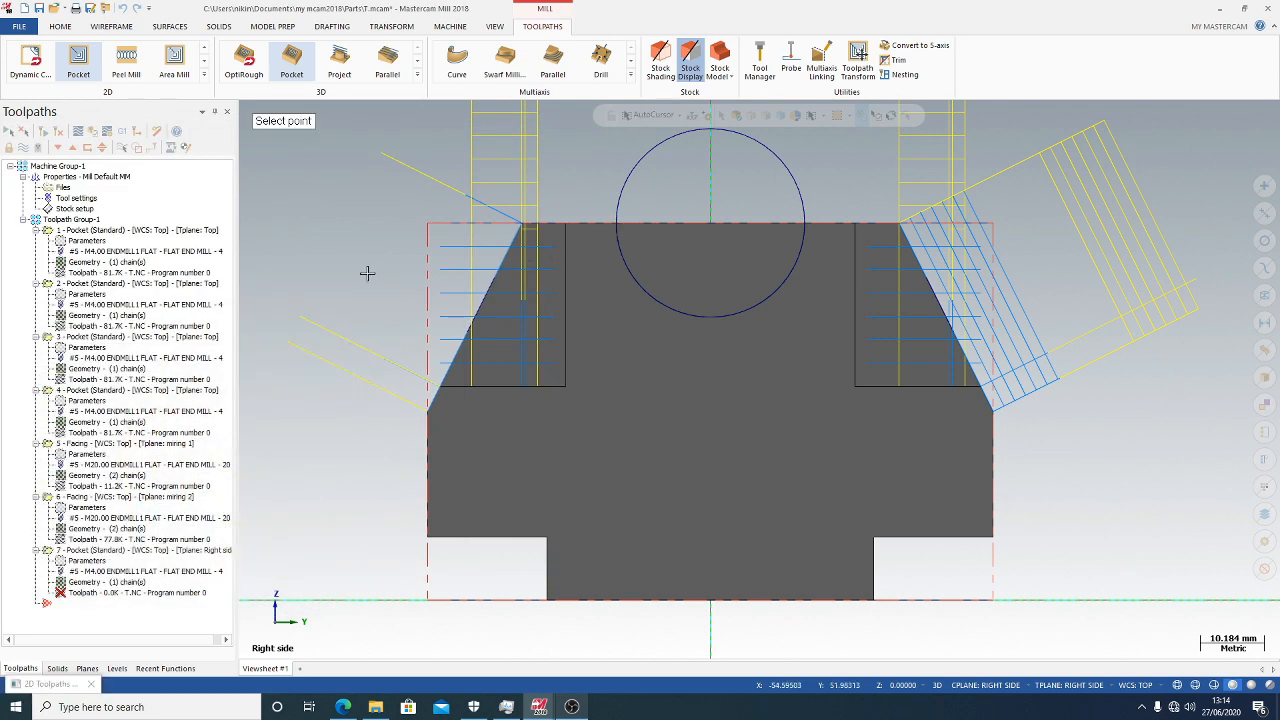
{"action": "middle_click_drag", "start_coordinate": [367, 272], "coordinate": [371, 300]}
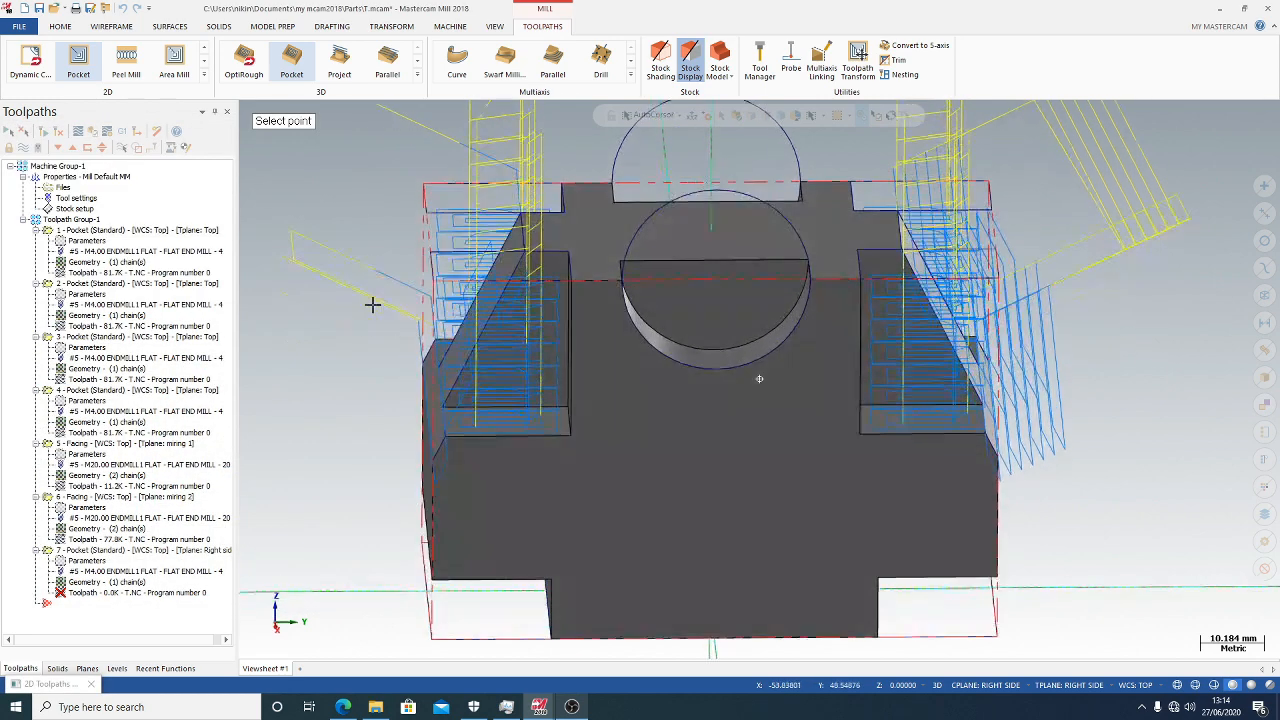
{"action": "left_click", "coordinate": [629, 294]}
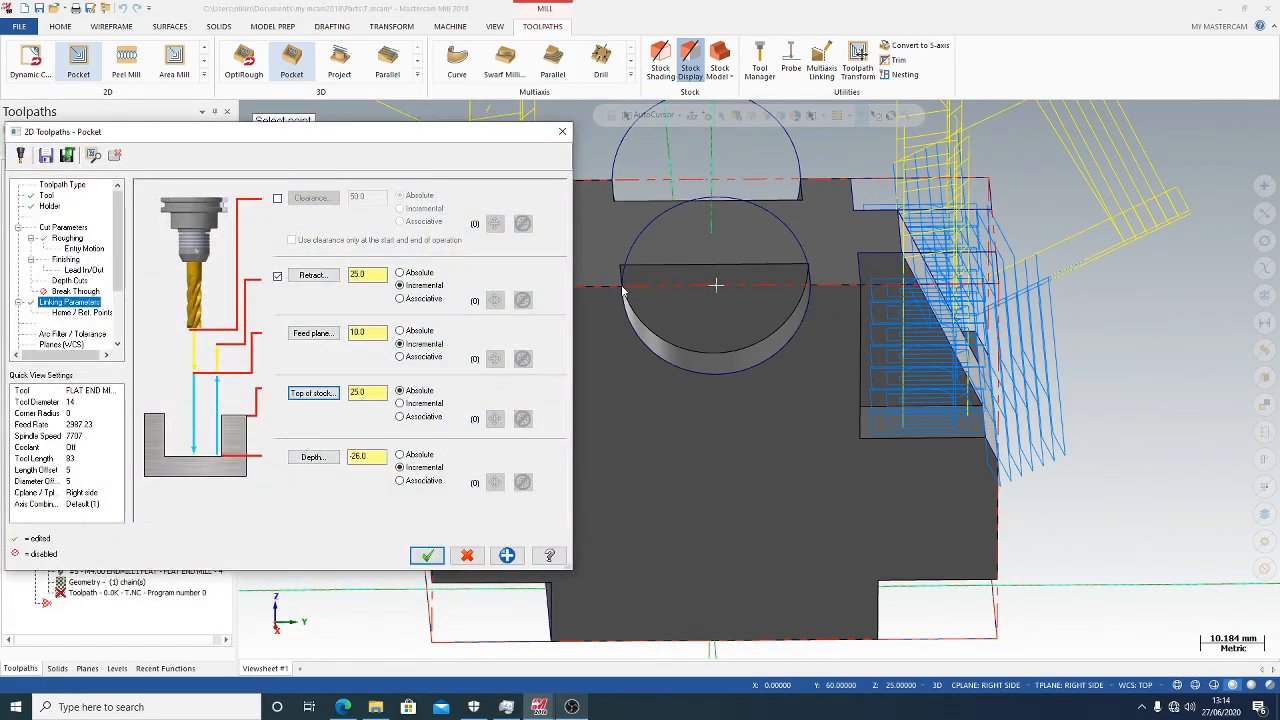
Set the pocket's incremental depth to 40 from the rear straight edge of the half-round cutout, and generate the toolpath
{"action": "left_click", "coordinate": [295, 457]}
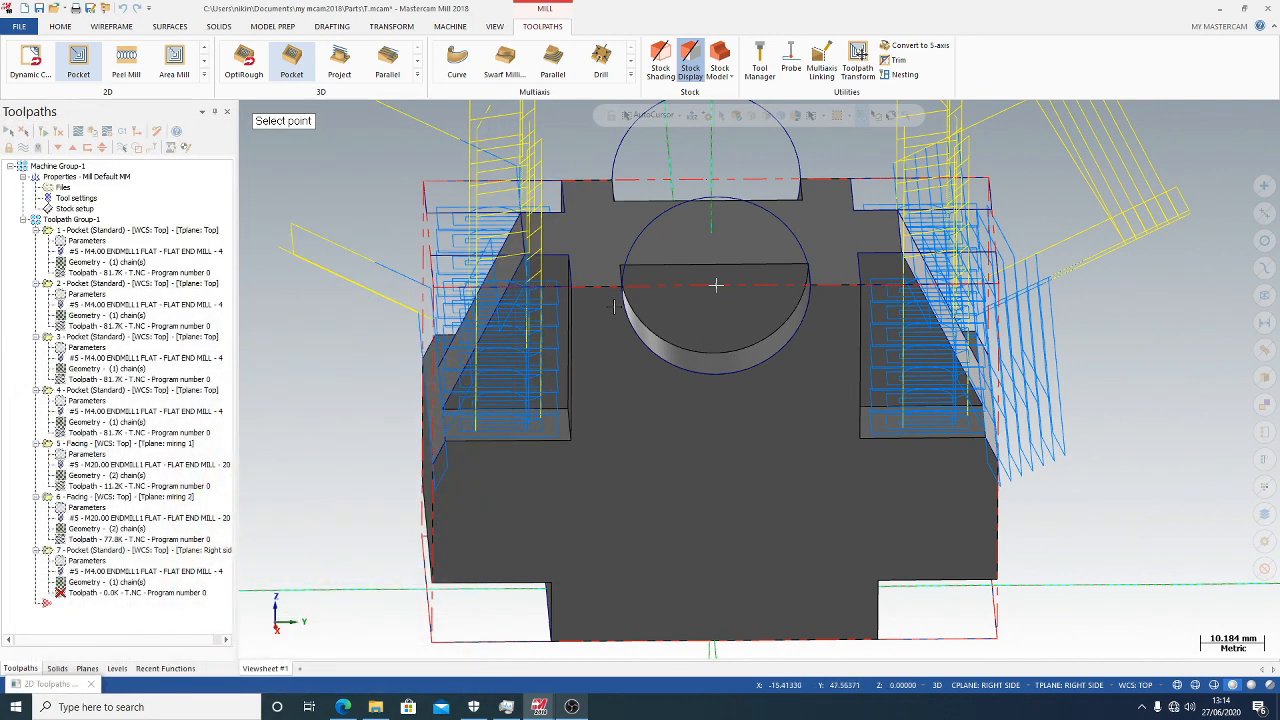
{"action": "left_click", "coordinate": [622, 271]}
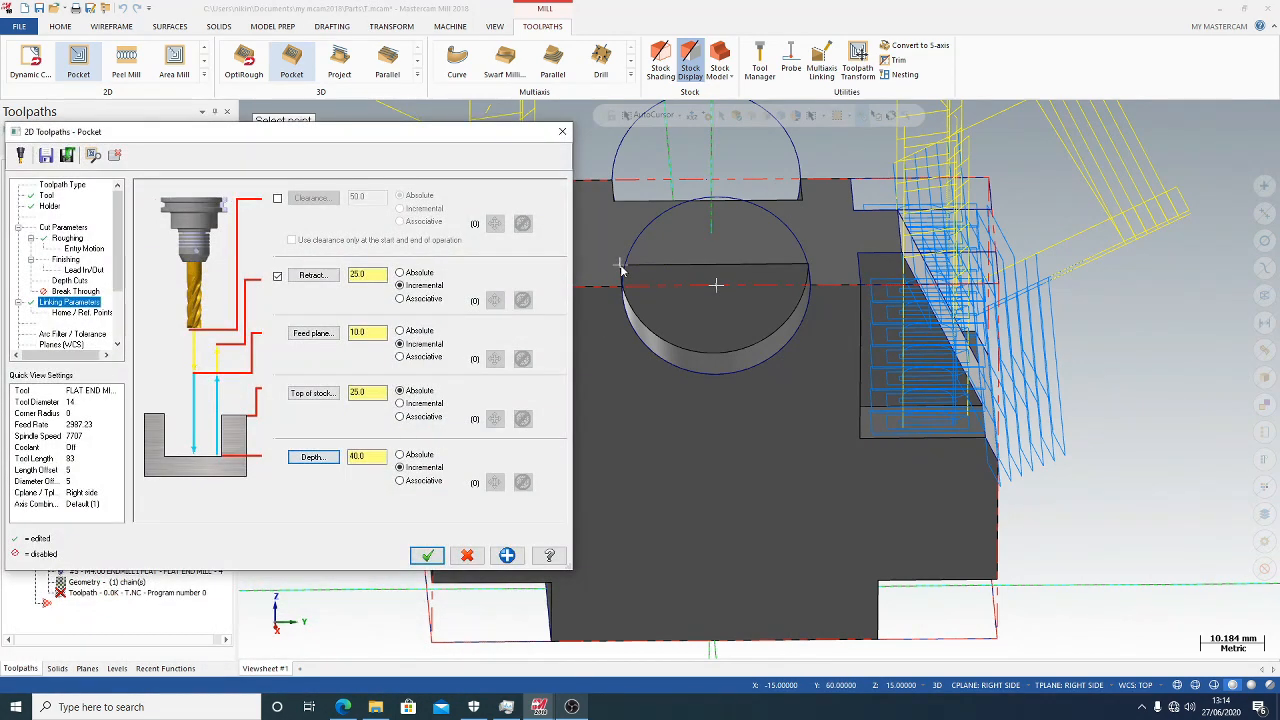
{"action": "left_click", "coordinate": [313, 457]}
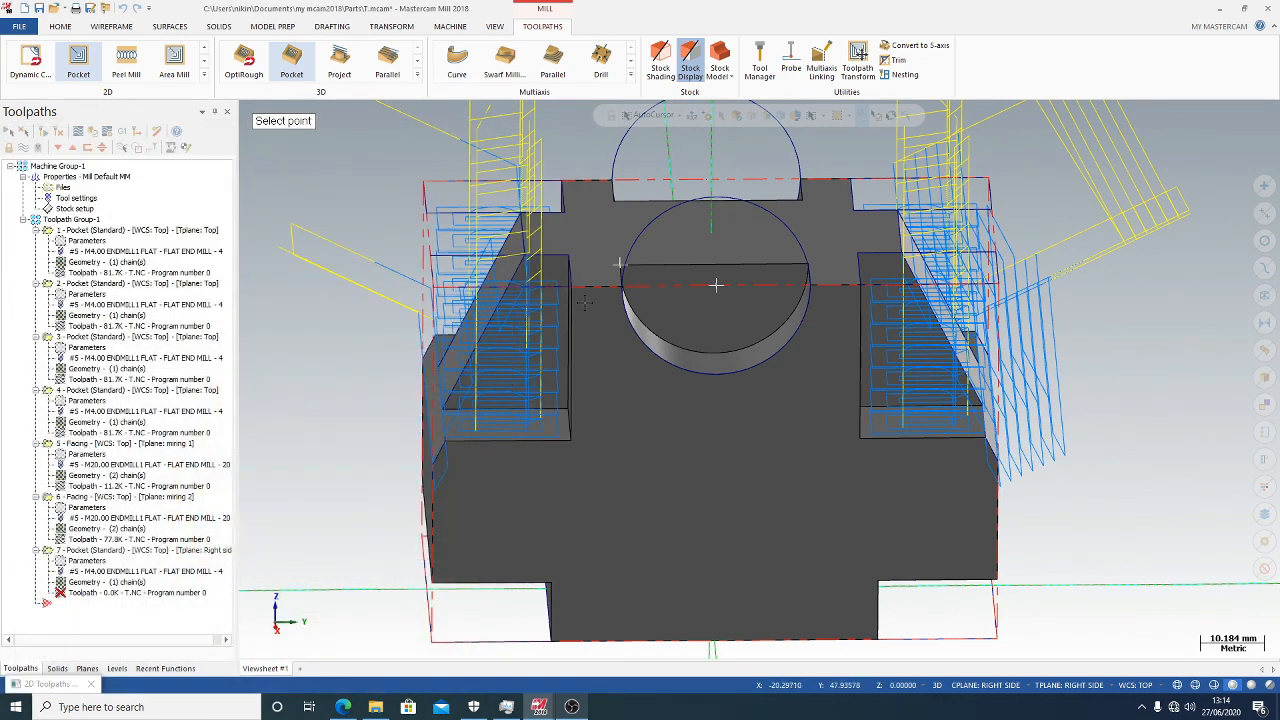
{"action": "left_click", "coordinate": [620, 268]}
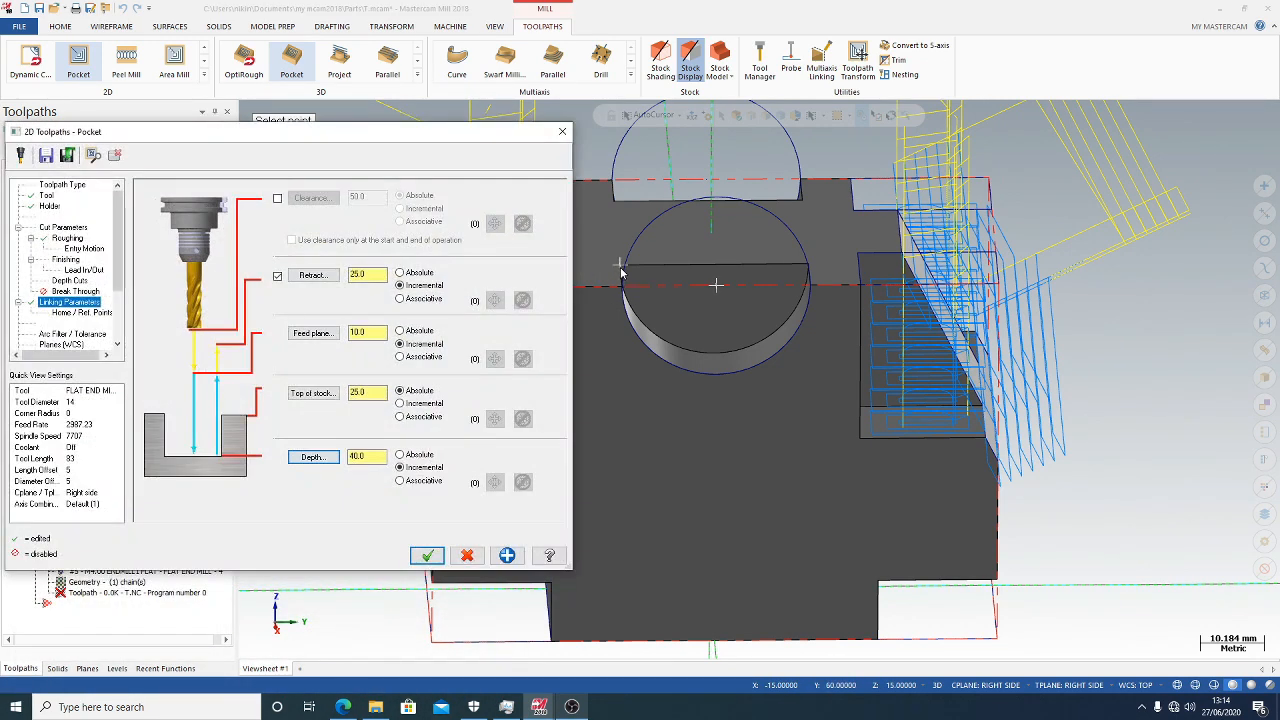
{"action": "left_click", "coordinate": [313, 457]}
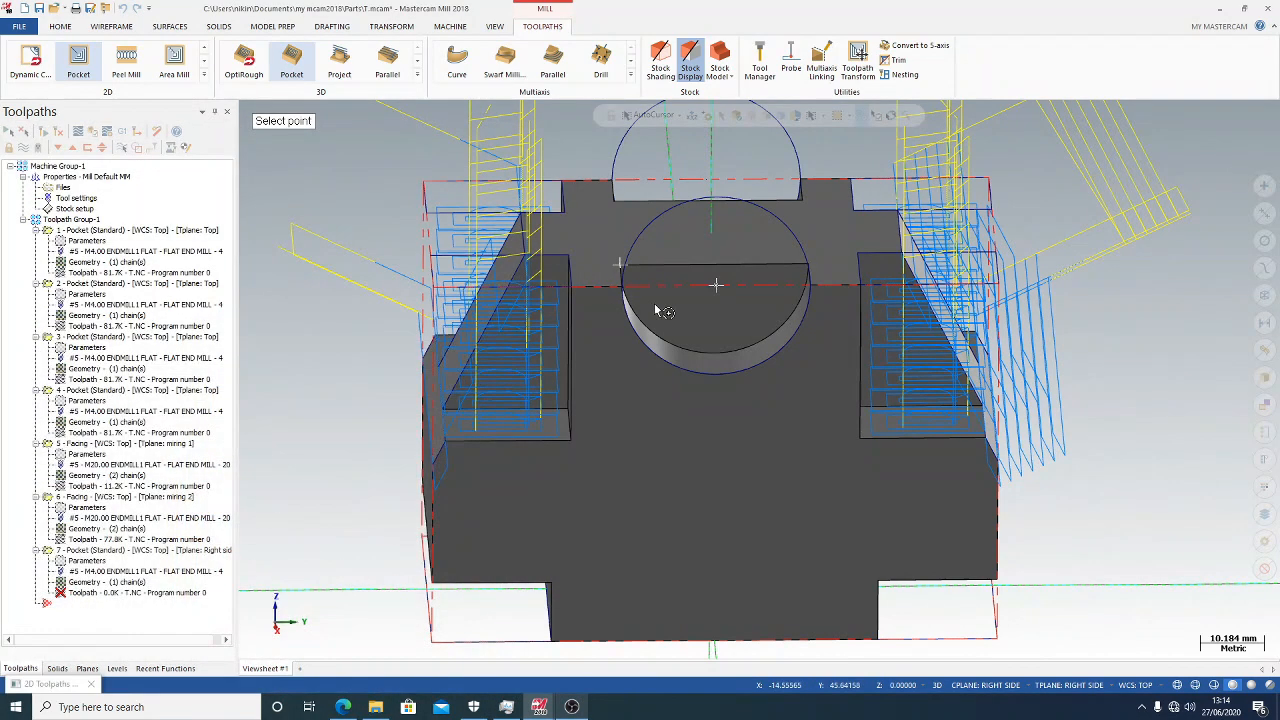
{"action": "left_click", "coordinate": [716, 266]}
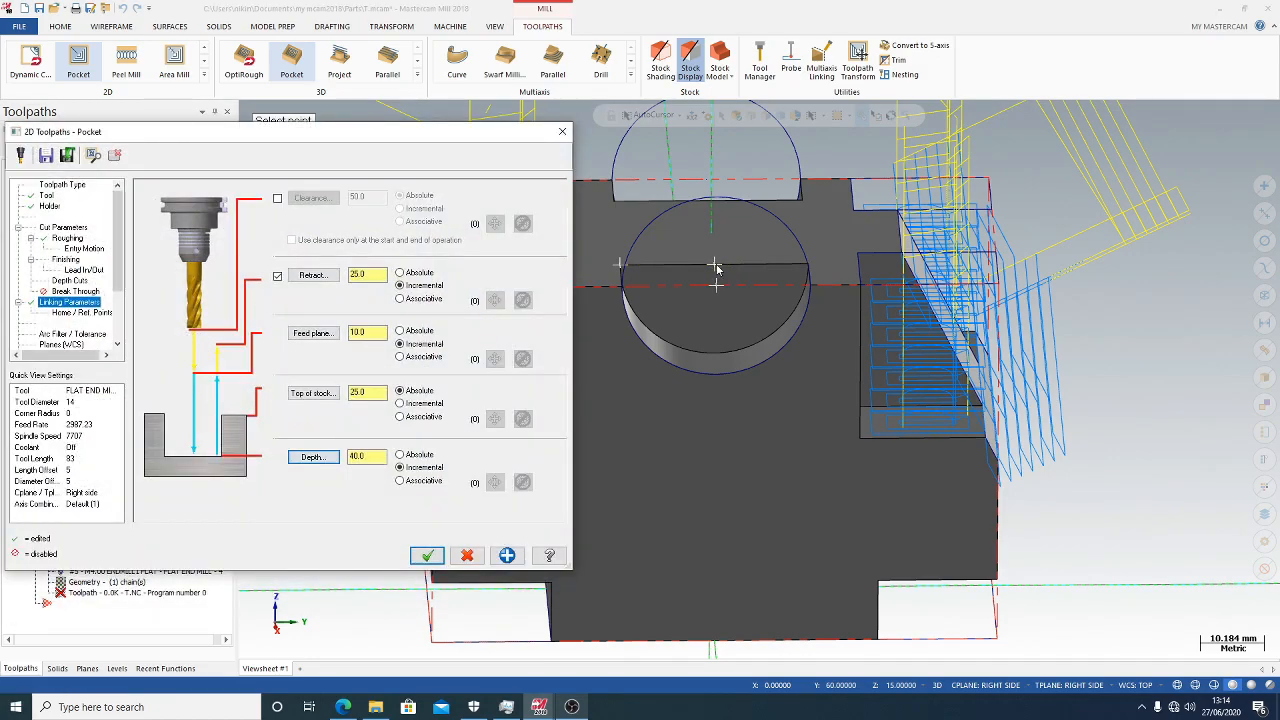
{"action": "left_click", "coordinate": [427, 556]}
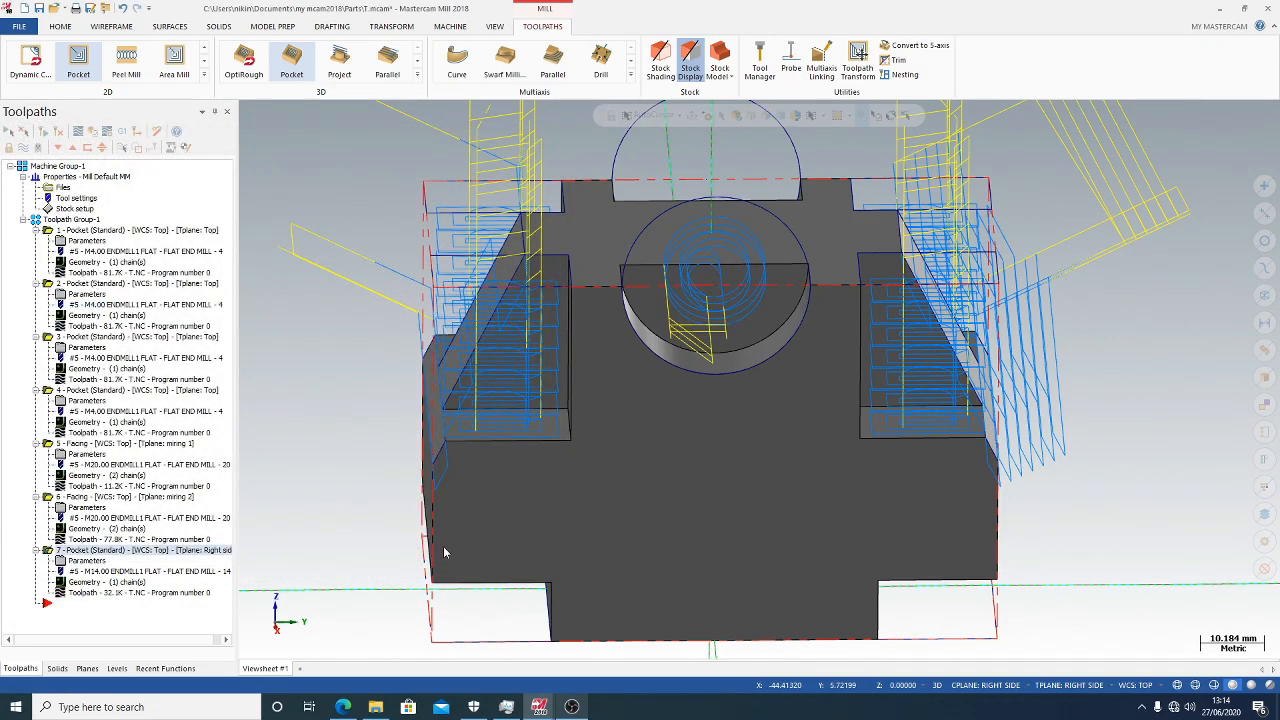
Run the Verify simulation of the Right side pocket, inspect the cut from another angle, and close the simulator
{"action": "middle_click_drag", "start_coordinate": [445, 553], "coordinate": [581, 463]}
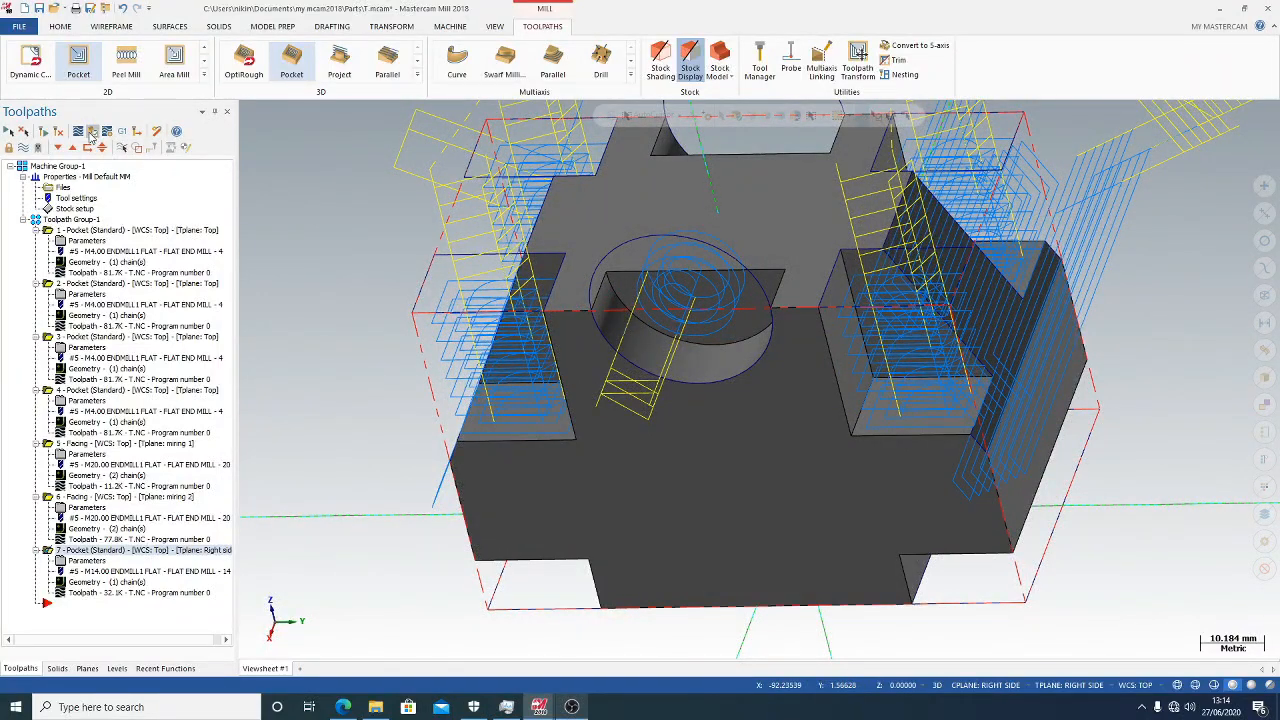
{"action": "left_click", "coordinate": [92, 131]}
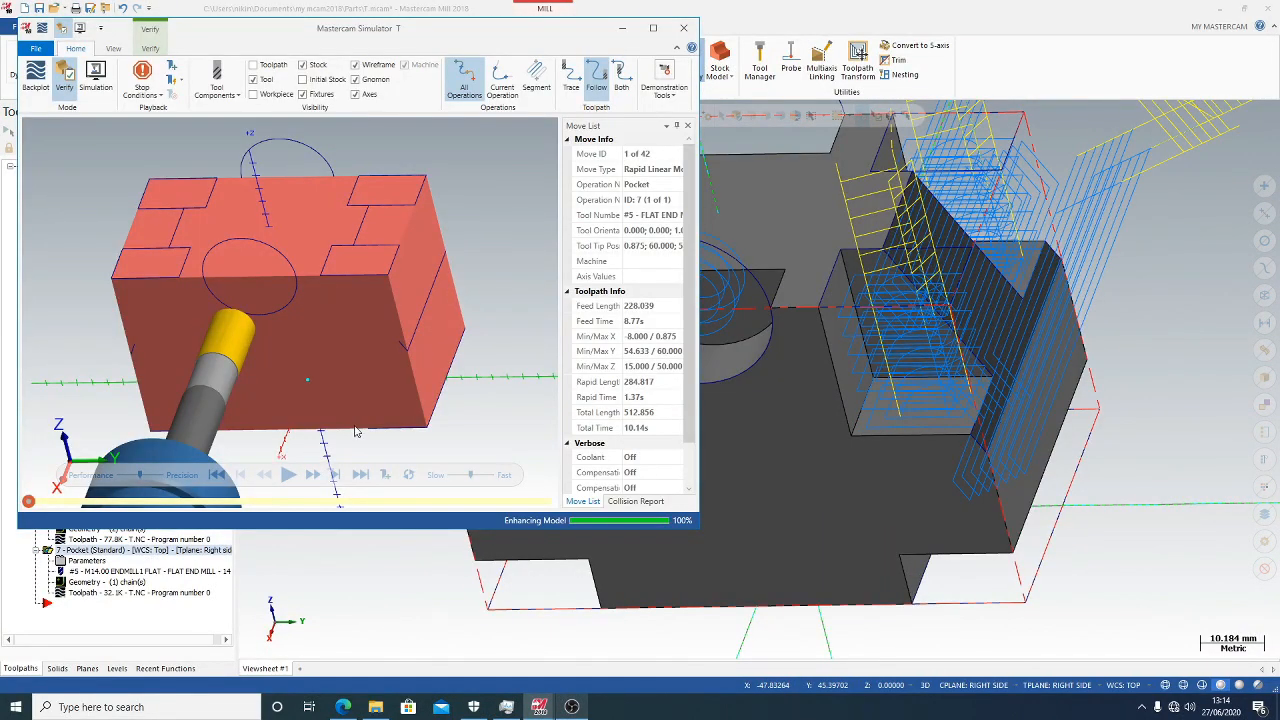
{"action": "left_click", "coordinate": [288, 476]}
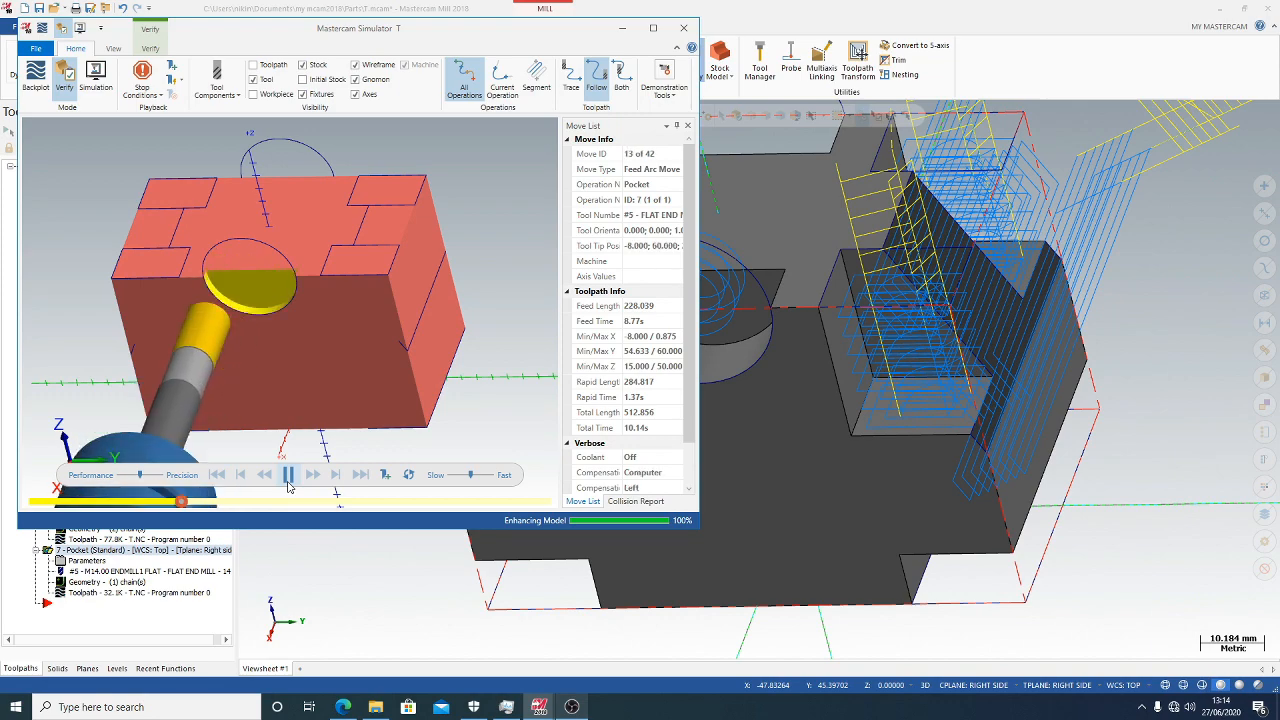
{"action": "middle_click_drag", "start_coordinate": [340, 342], "coordinate": [401, 305]}
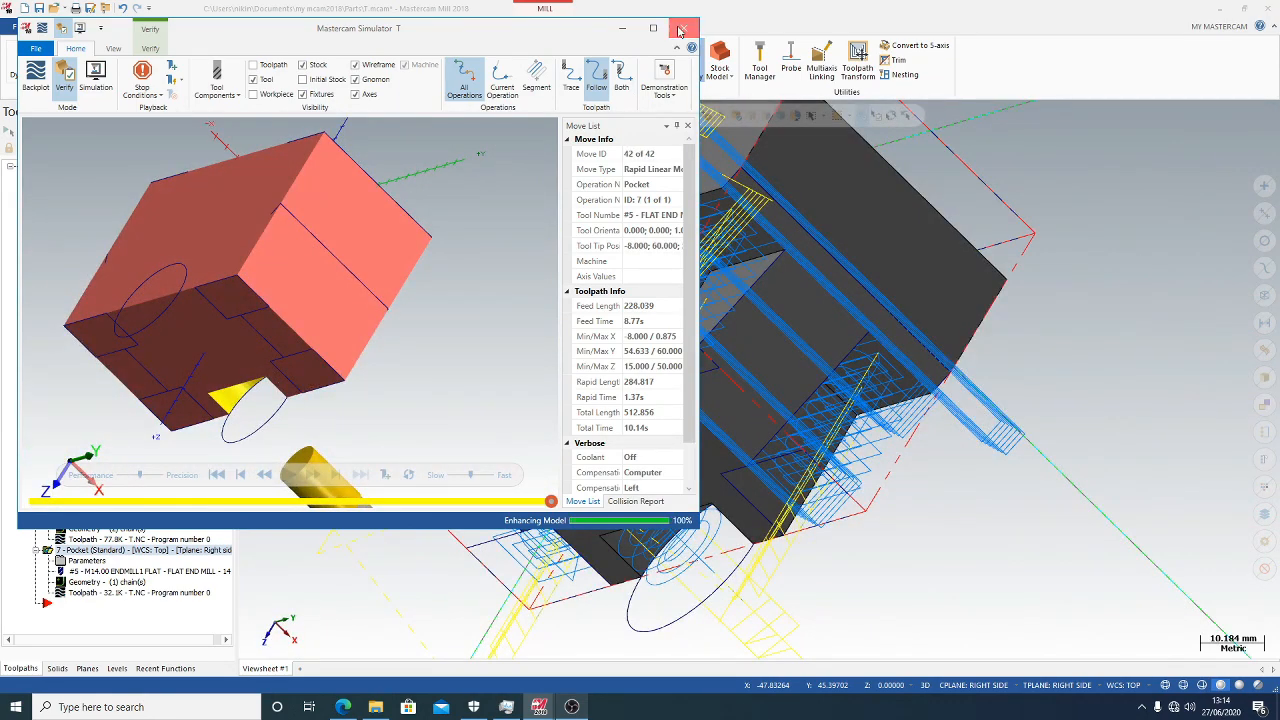
{"action": "left_click", "coordinate": [681, 27]}
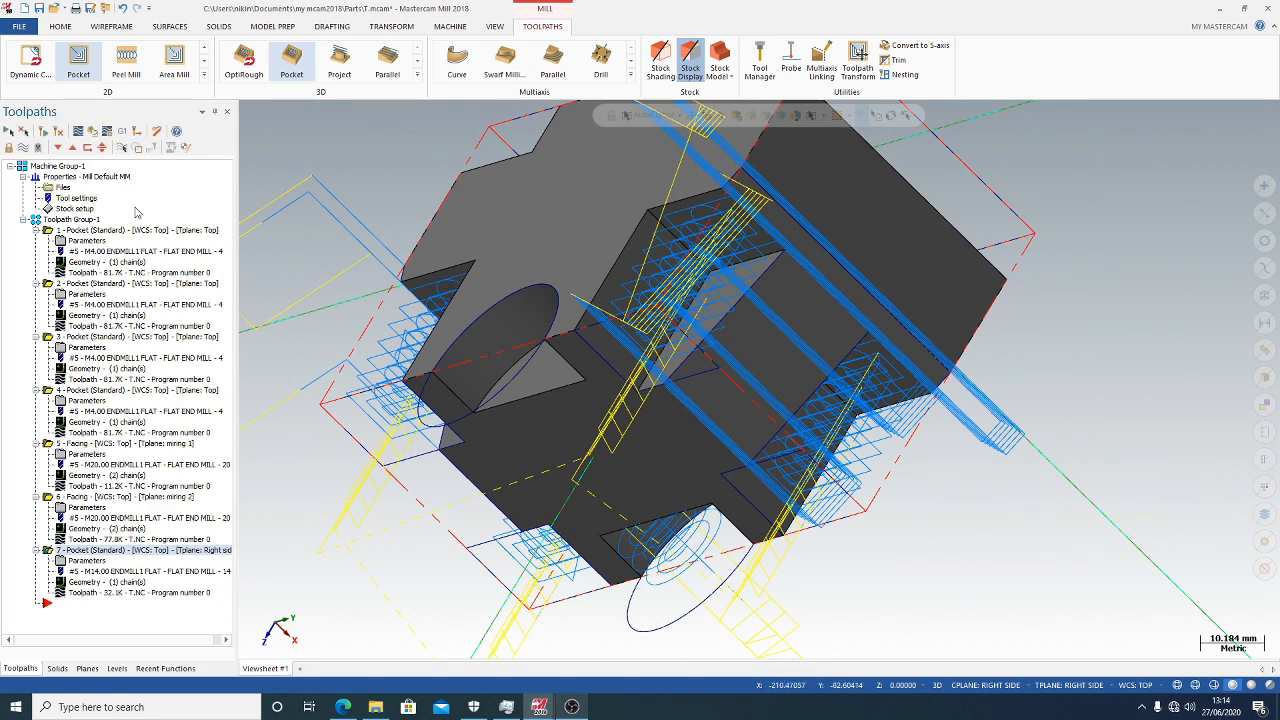
Switch the graphics view, construction plane and tool plane to Left side, with the half-round cutout in view
{"action": "left_click", "coordinate": [503, 28]}
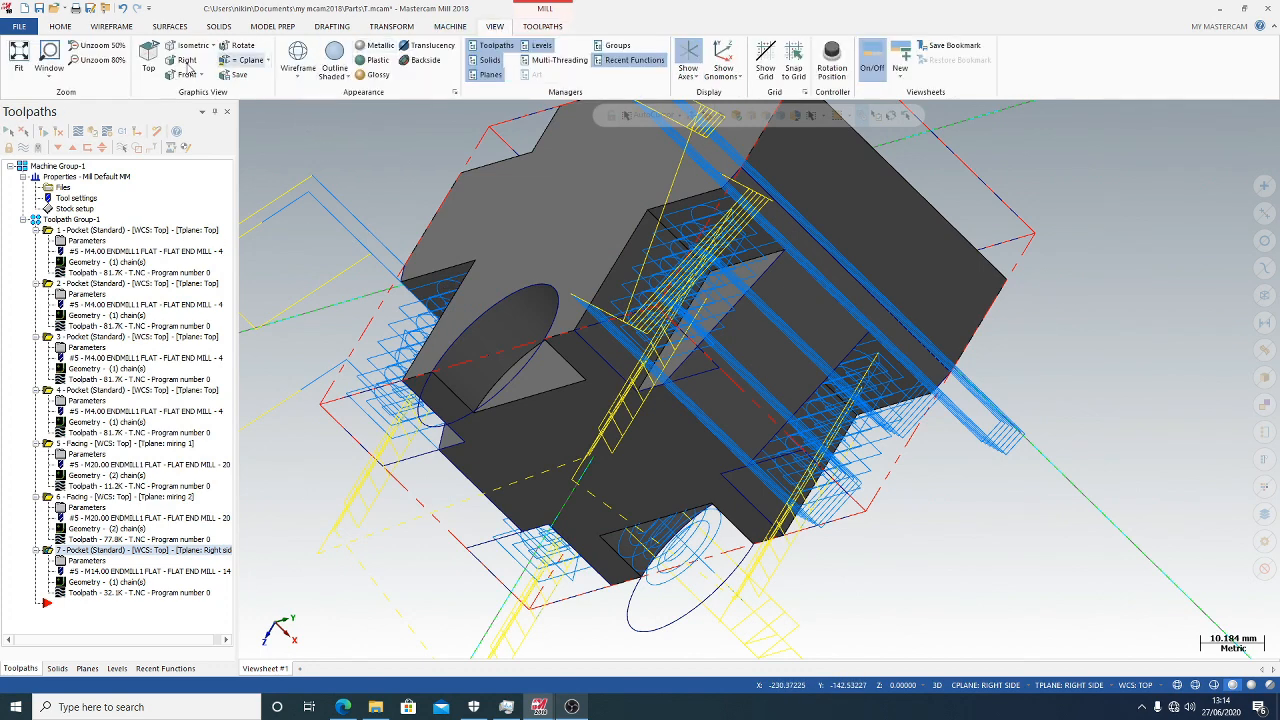
{"action": "left_click", "coordinate": [203, 77]}
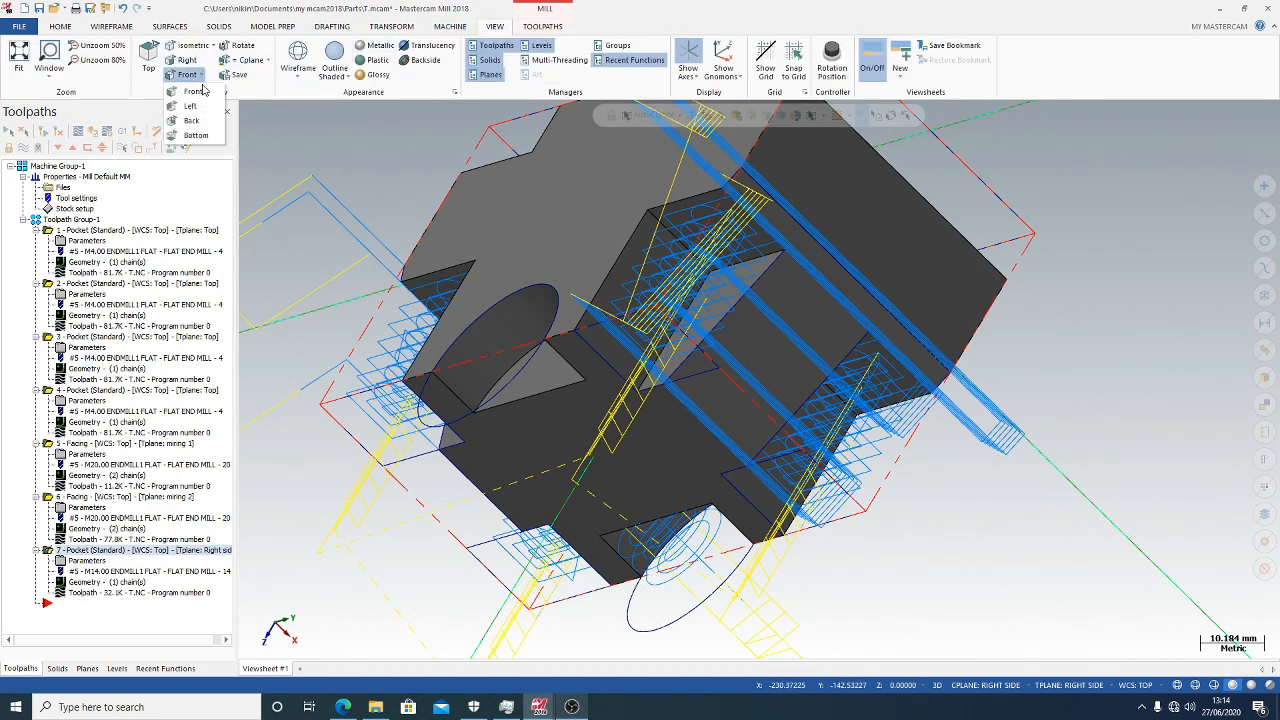
{"action": "left_click", "coordinate": [190, 134]}
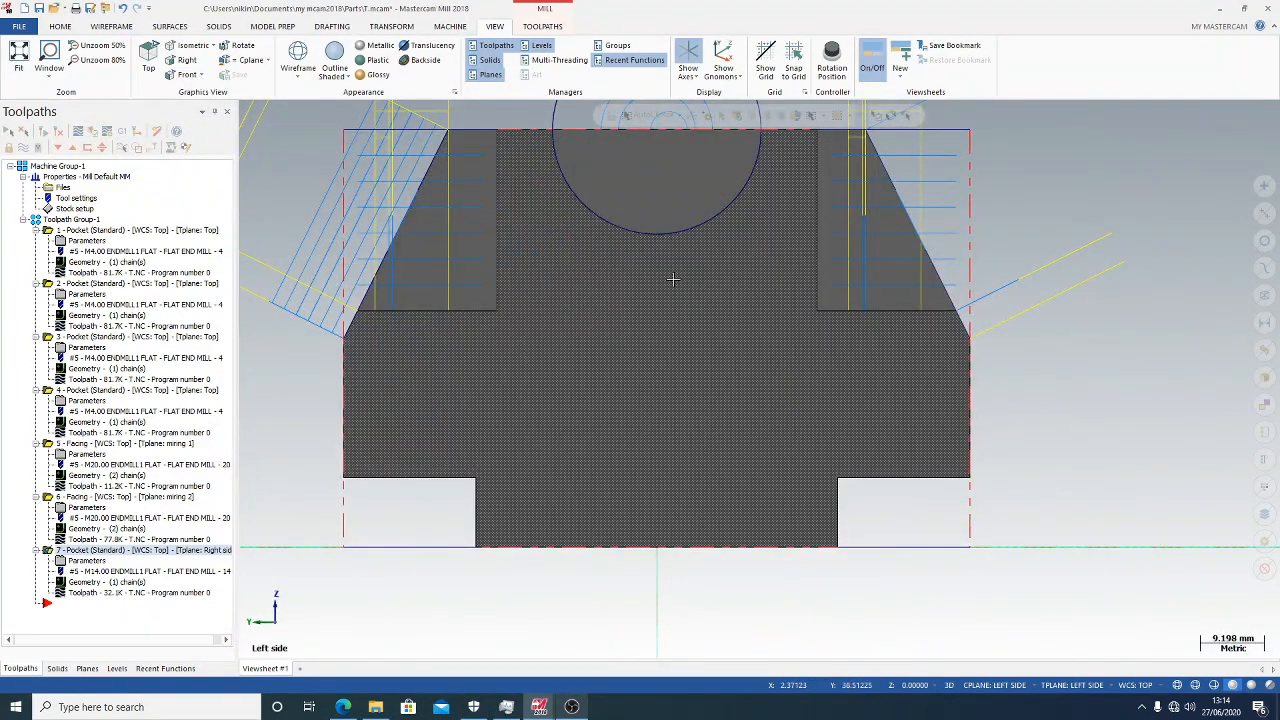
{"action": "middle_click_drag", "start_coordinate": [673, 279], "coordinate": [649, 397]}
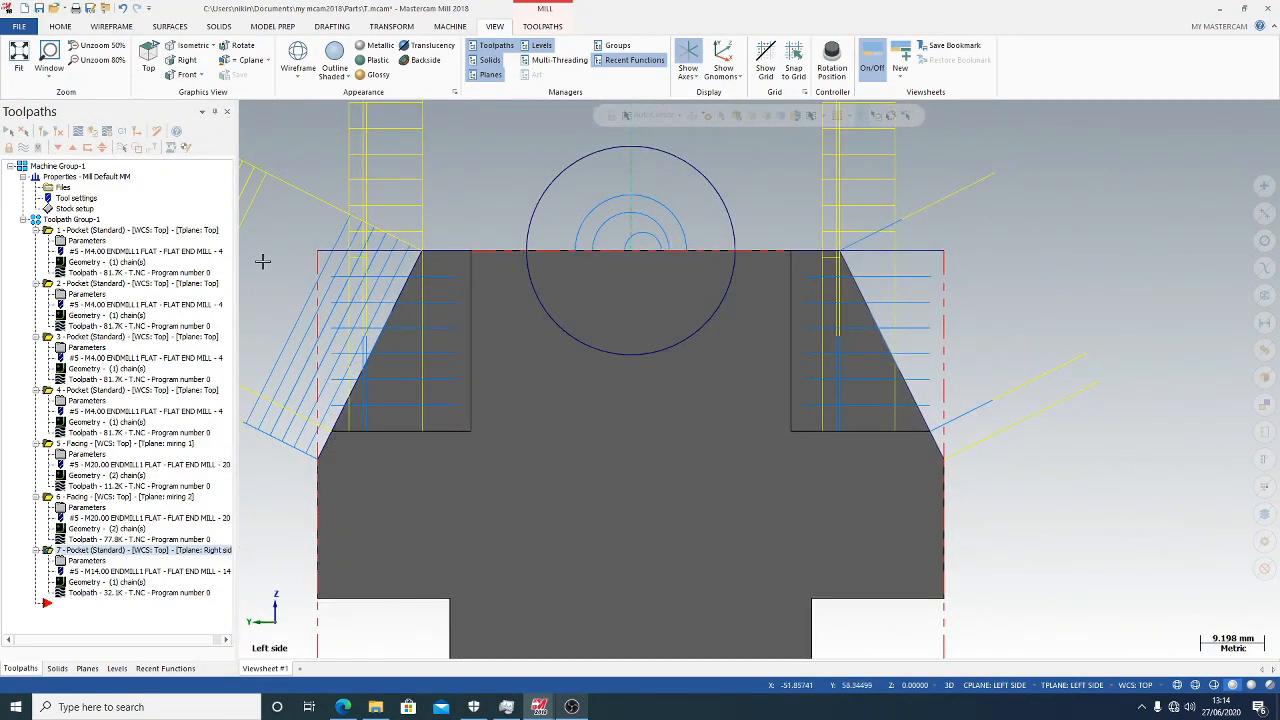
Start a new 2D pocket toolpath in the Left side plane, chaining the circle around the half-round cutout
{"action": "left_click", "coordinate": [541, 28]}
{"action": "left_click", "coordinate": [78, 62]}
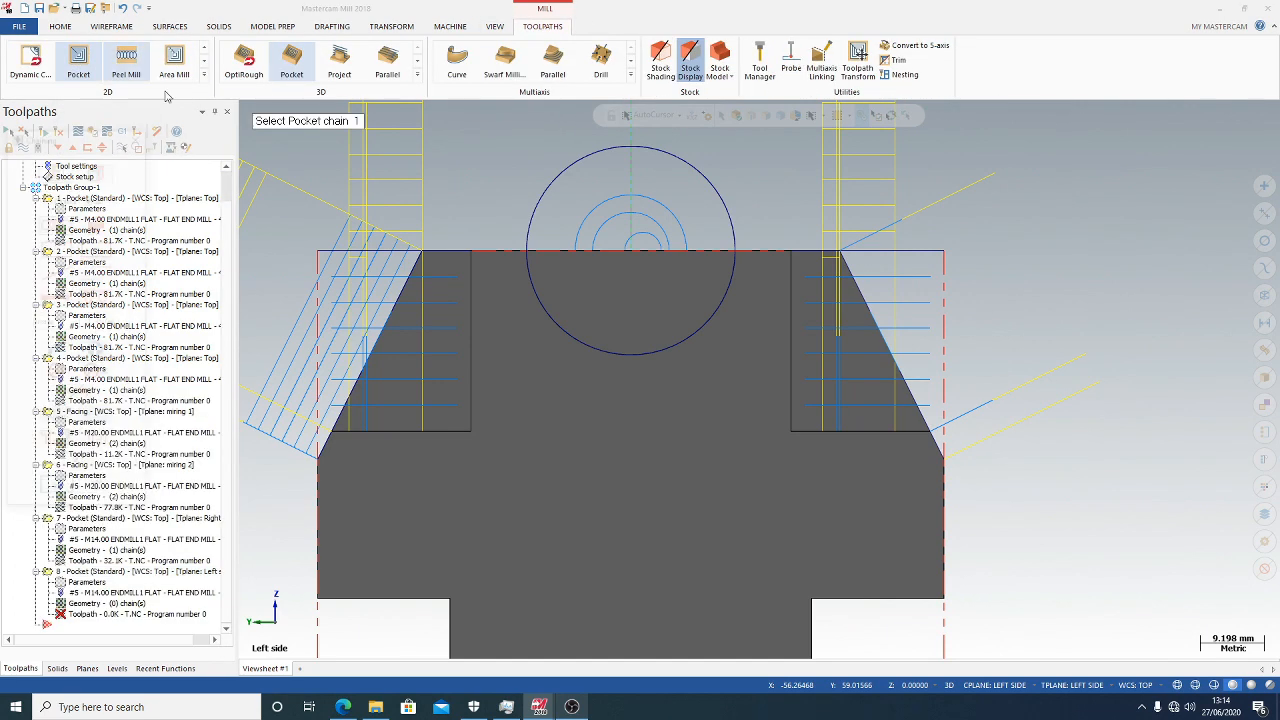
{"action": "left_click", "coordinate": [528, 252]}
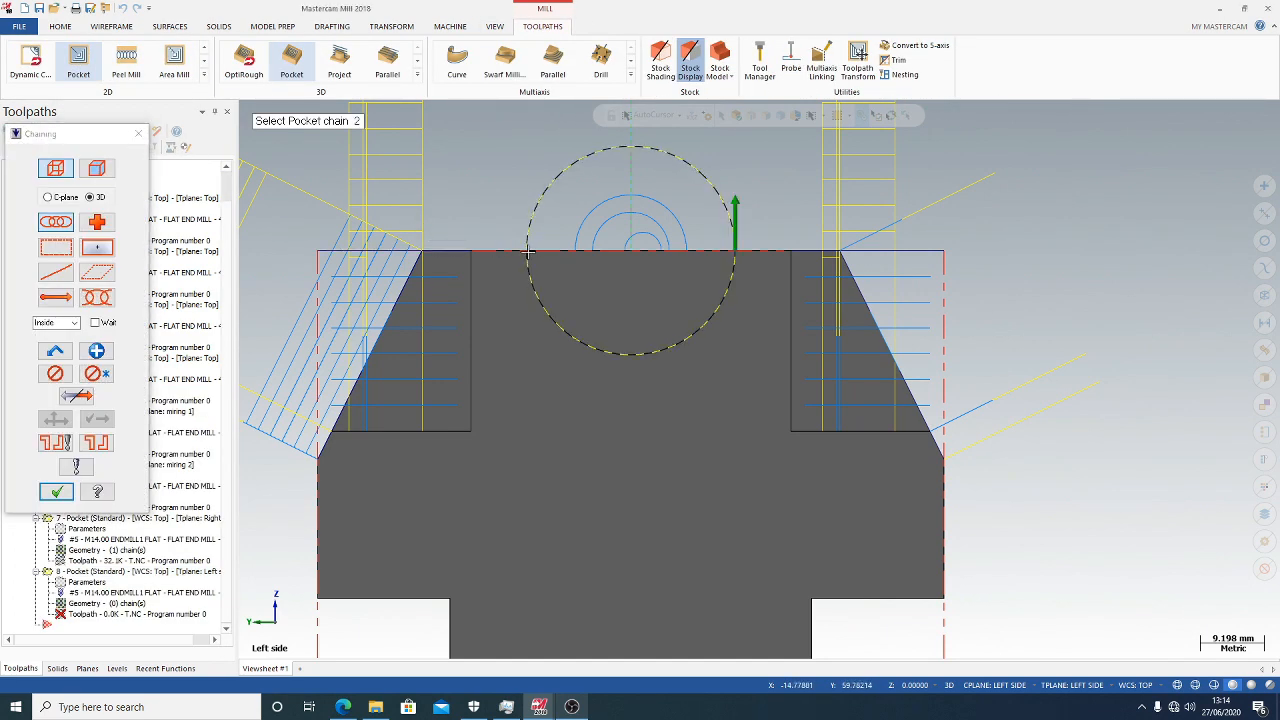
{"action": "left_click", "coordinate": [57, 492]}
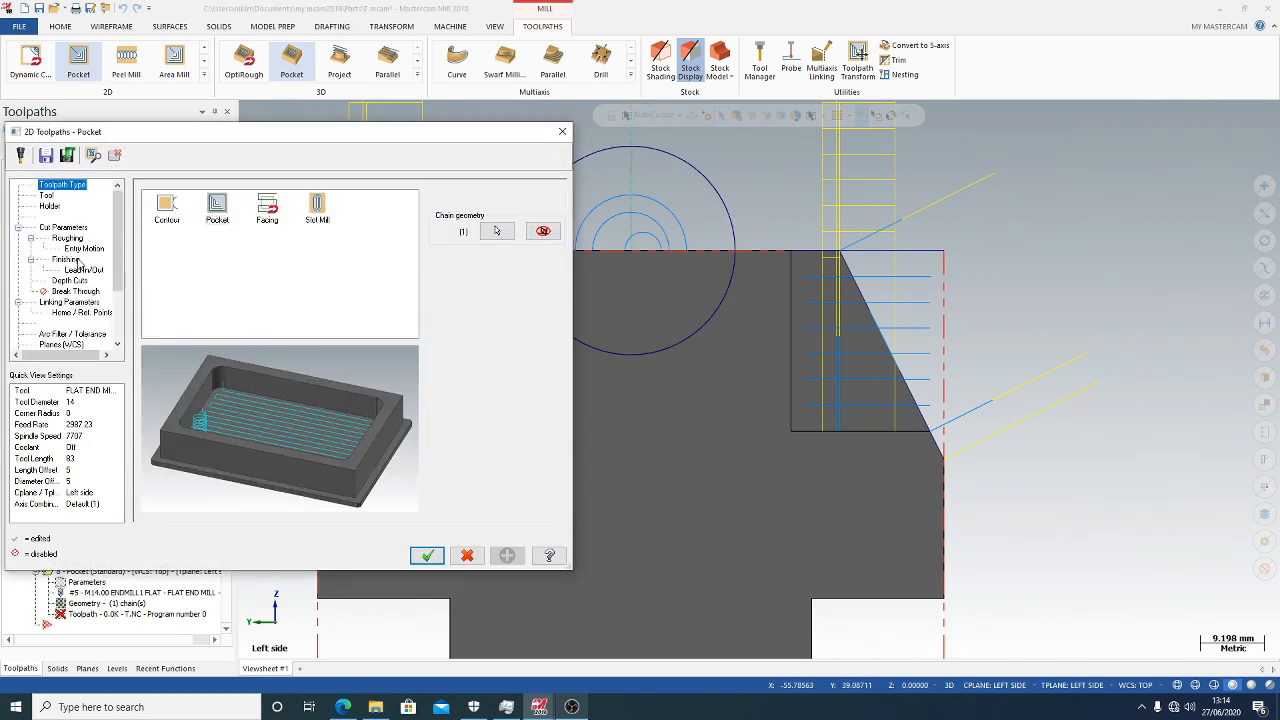
Keep the Left side pocket's linking parameters, generate the toolpath, and check where it lies on the part
{"action": "left_click", "coordinate": [66, 302]}
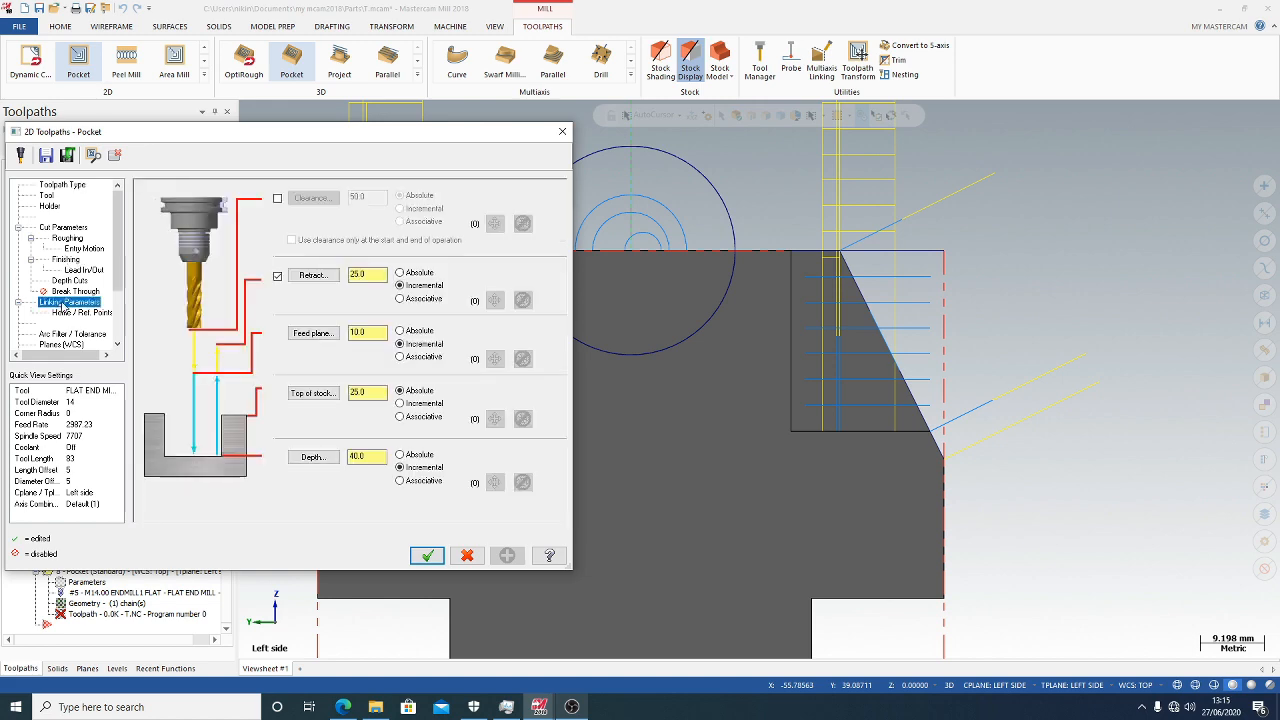
{"action": "left_click", "coordinate": [426, 555]}
{"action": "middle_click_drag", "start_coordinate": [512, 521], "coordinate": [415, 517]}
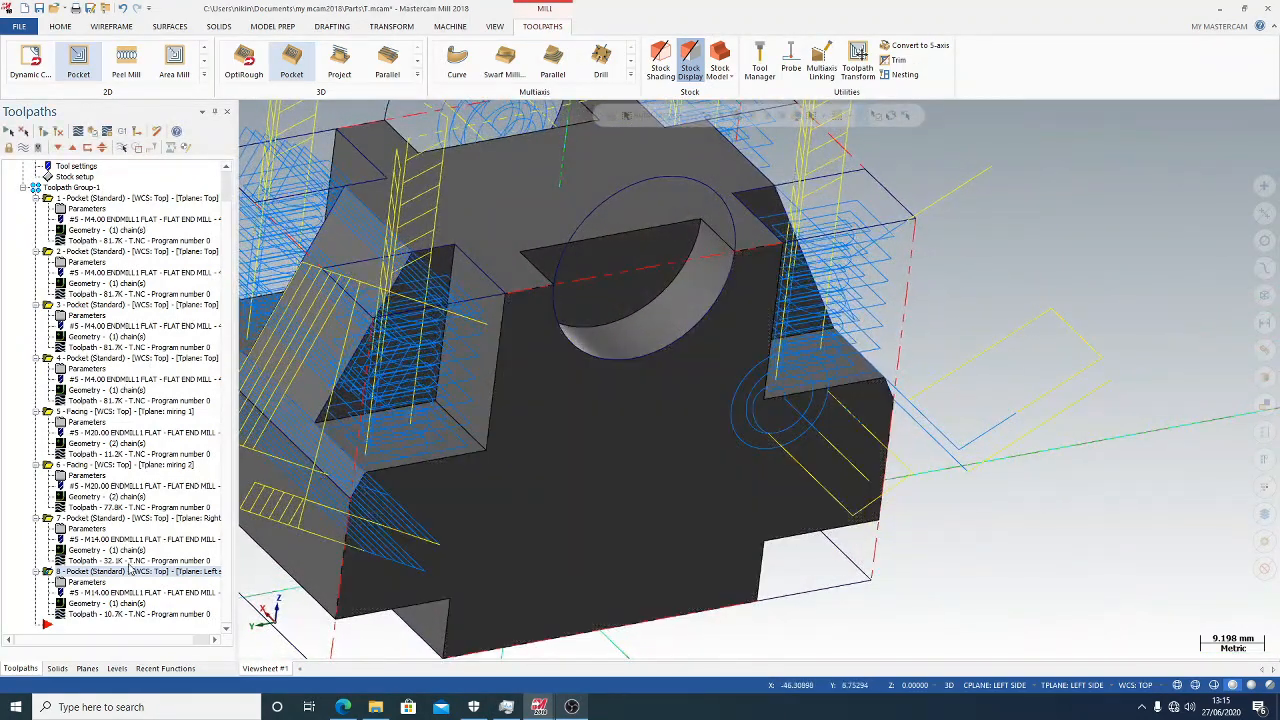
Set the Left side pocket's absolute top of stock to 25 and incremental depth to -10 from cutout points, and regenerate the toolpath
{"action": "left_click", "coordinate": [94, 584]}
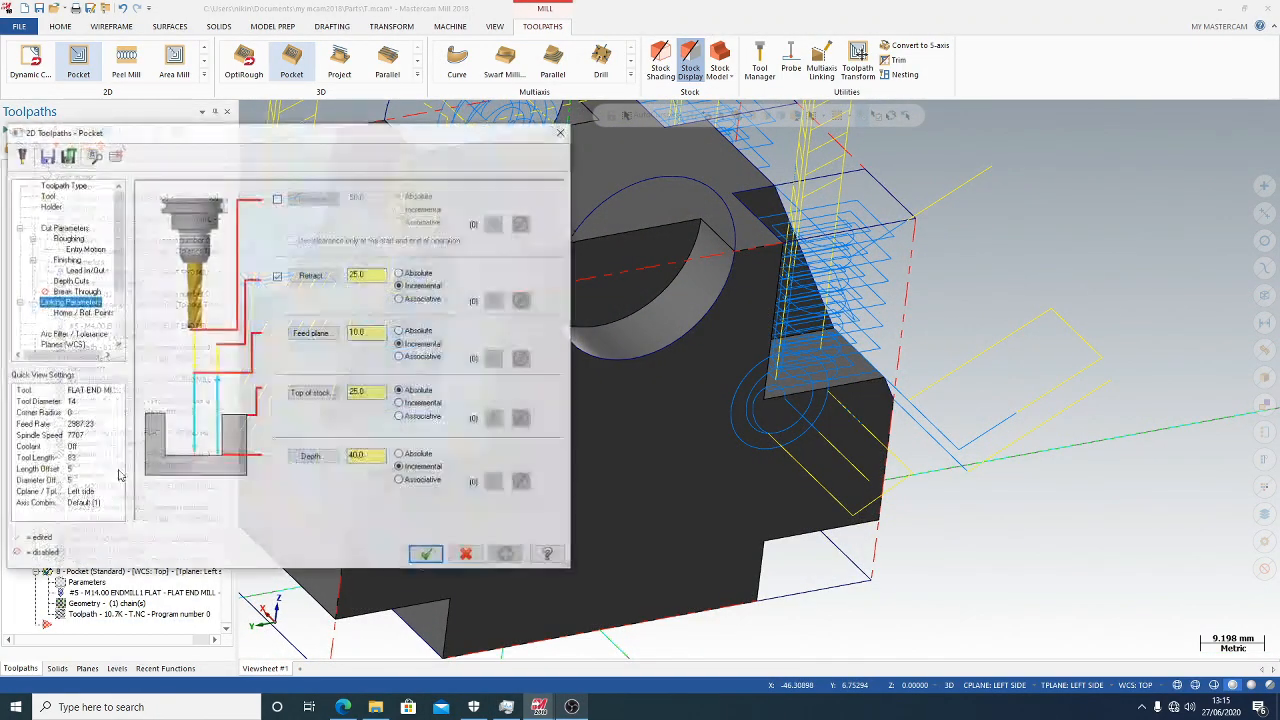
{"action": "left_click", "coordinate": [312, 393]}
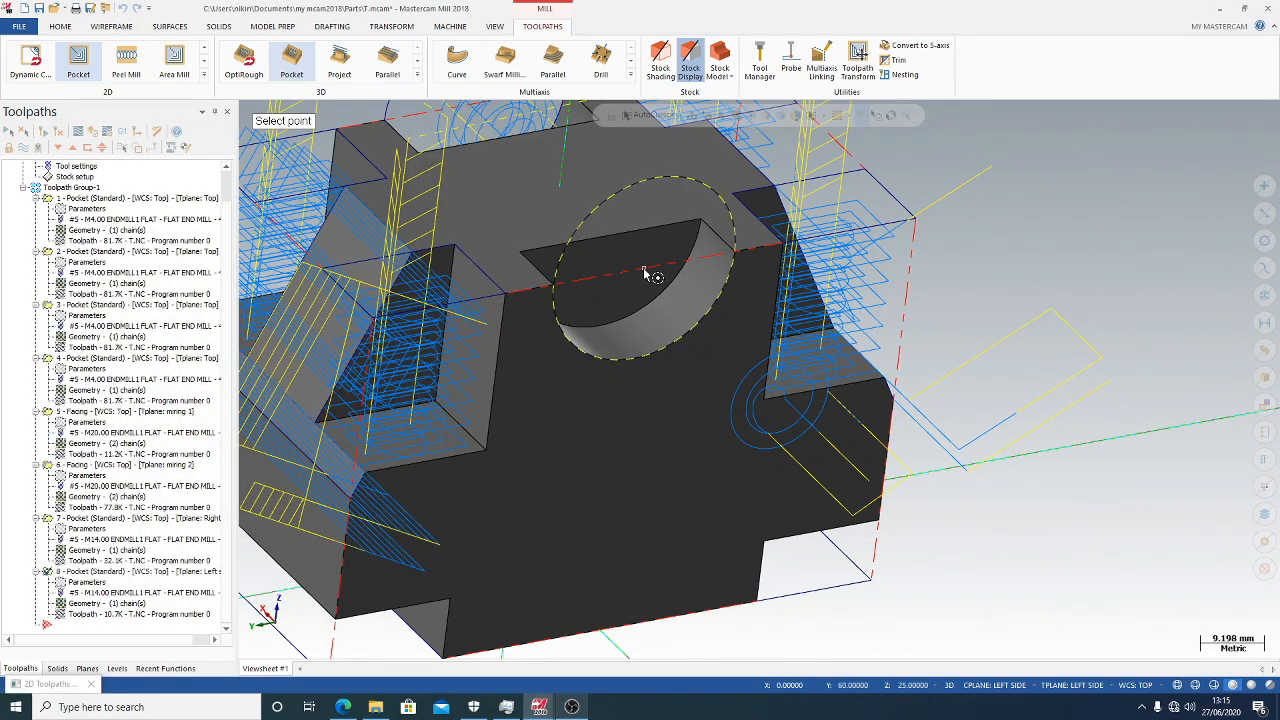
{"action": "left_click", "coordinate": [645, 275]}
{"action": "left_click", "coordinate": [312, 456]}
{"action": "left_click", "coordinate": [612, 238]}
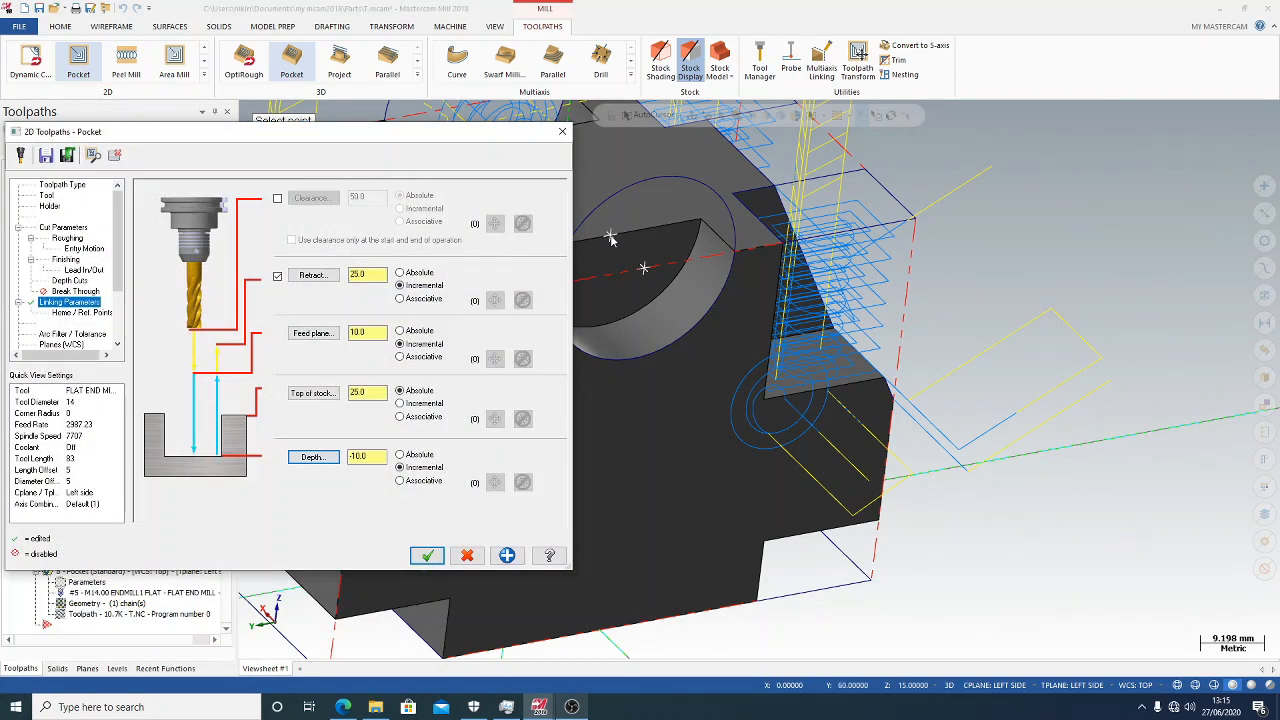
{"action": "left_click", "coordinate": [427, 557]}
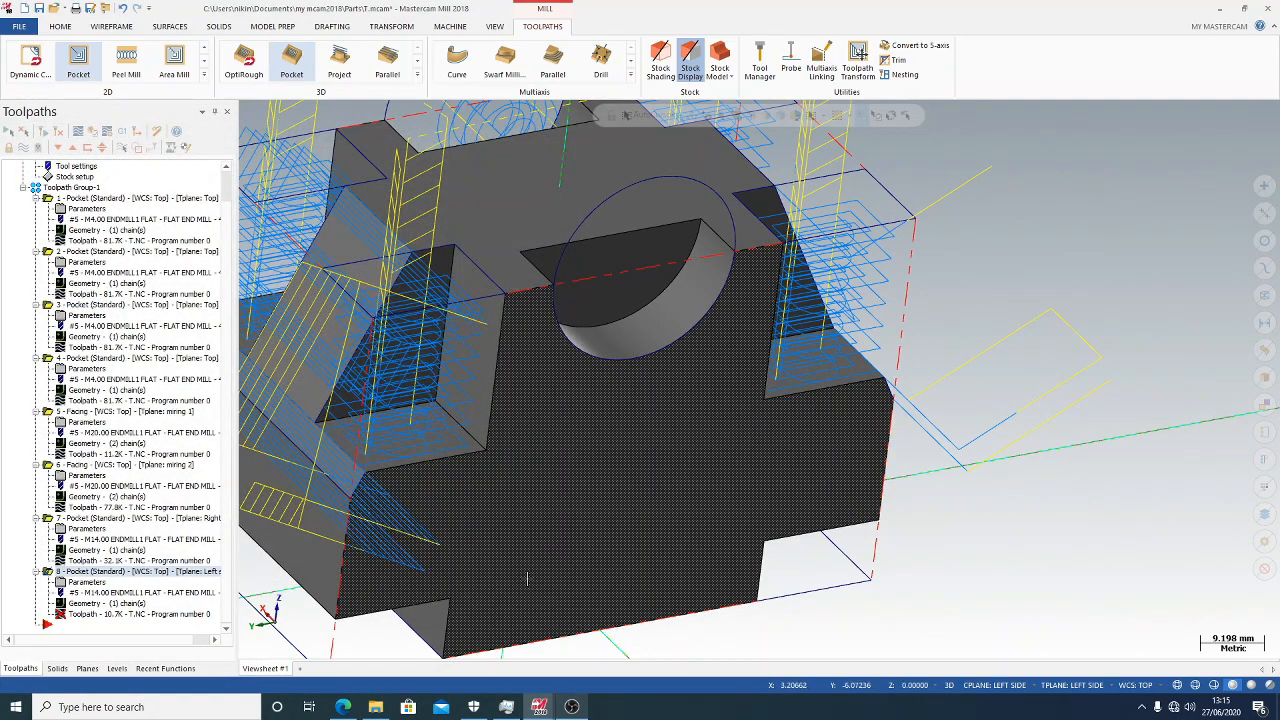
{"action": "left_click", "coordinate": [43, 133]}
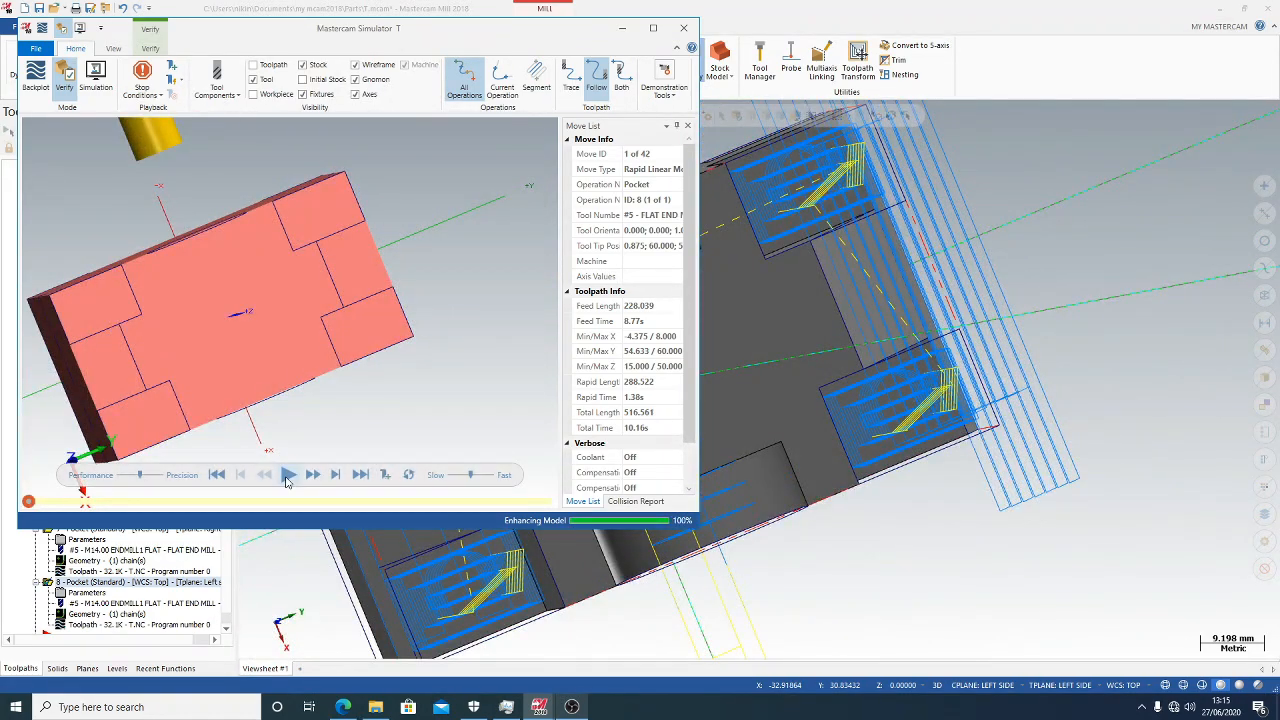
Run the Verify simulation of the Left side pocket, inspect the cut, and close the simulator
{"action": "left_click", "coordinate": [287, 476]}
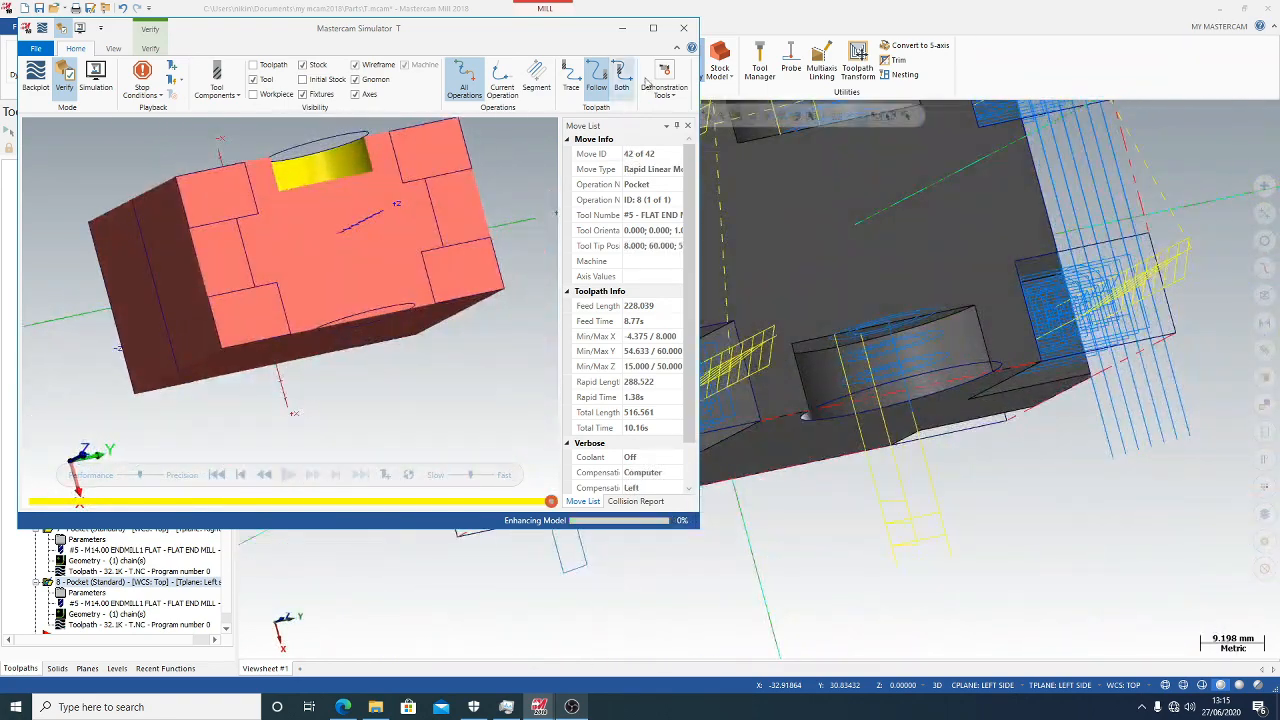
{"action": "left_click", "coordinate": [683, 27]}
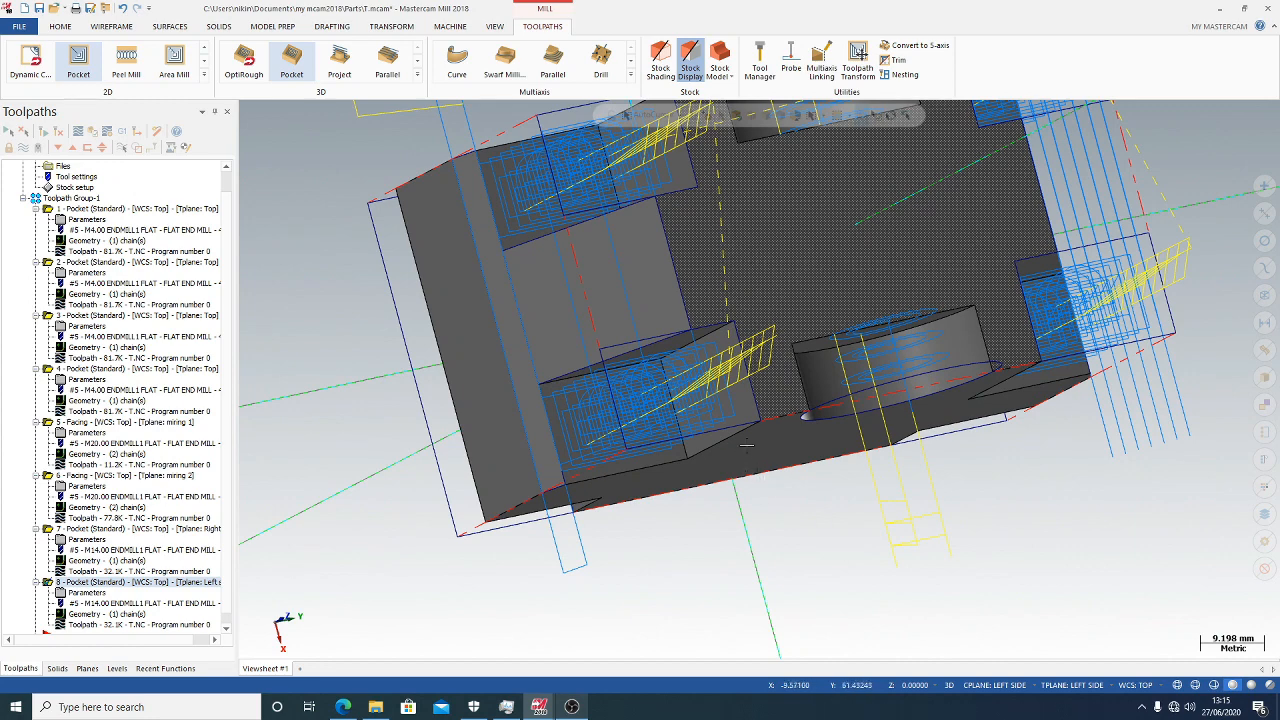
Switch the graphics view to the saved named view bawah
{"action": "right_click", "coordinate": [742, 392]}
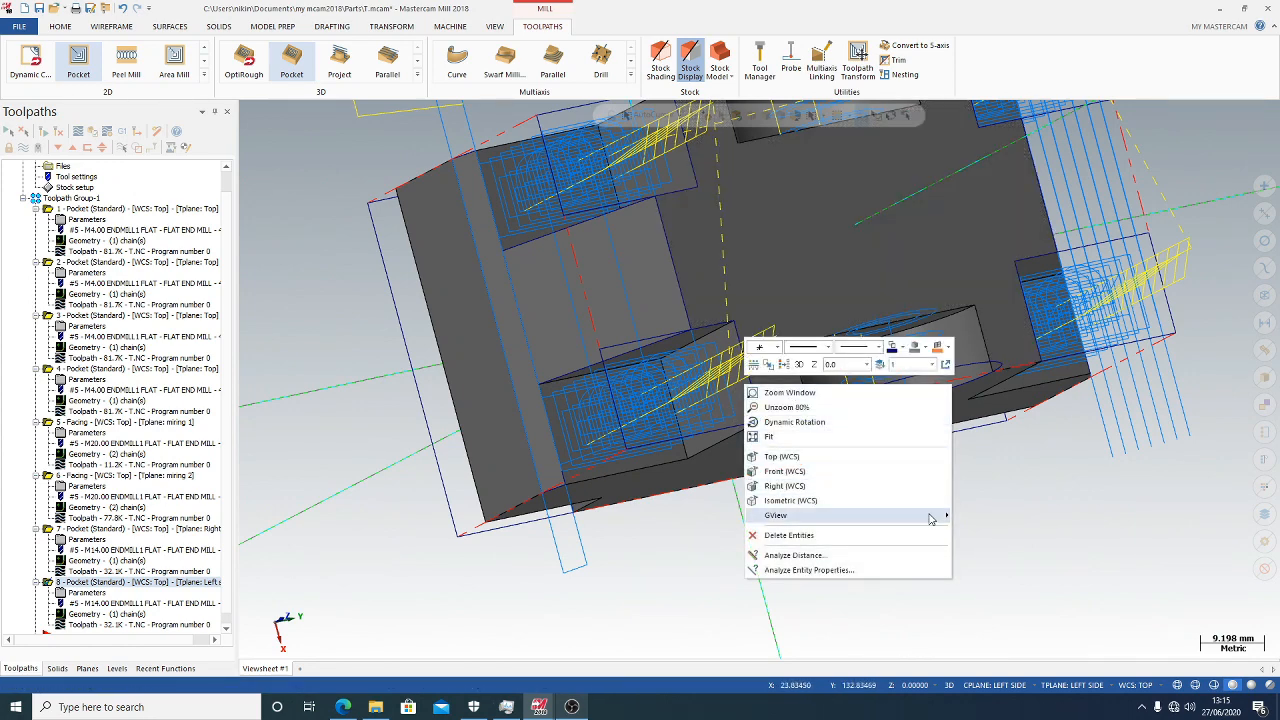
{"action": "mouse_move", "coordinate": [930, 518]}
{"action": "mouse_move", "coordinate": [985, 516]}
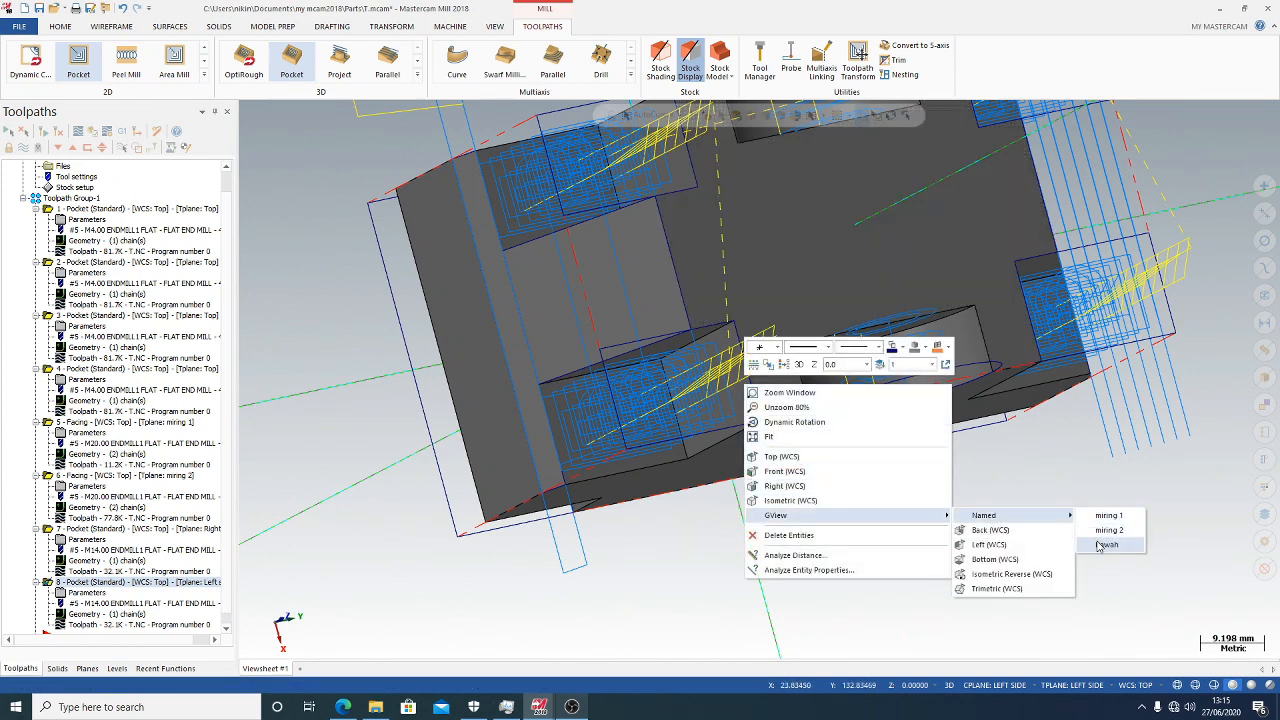
{"action": "left_click", "coordinate": [1096, 544]}
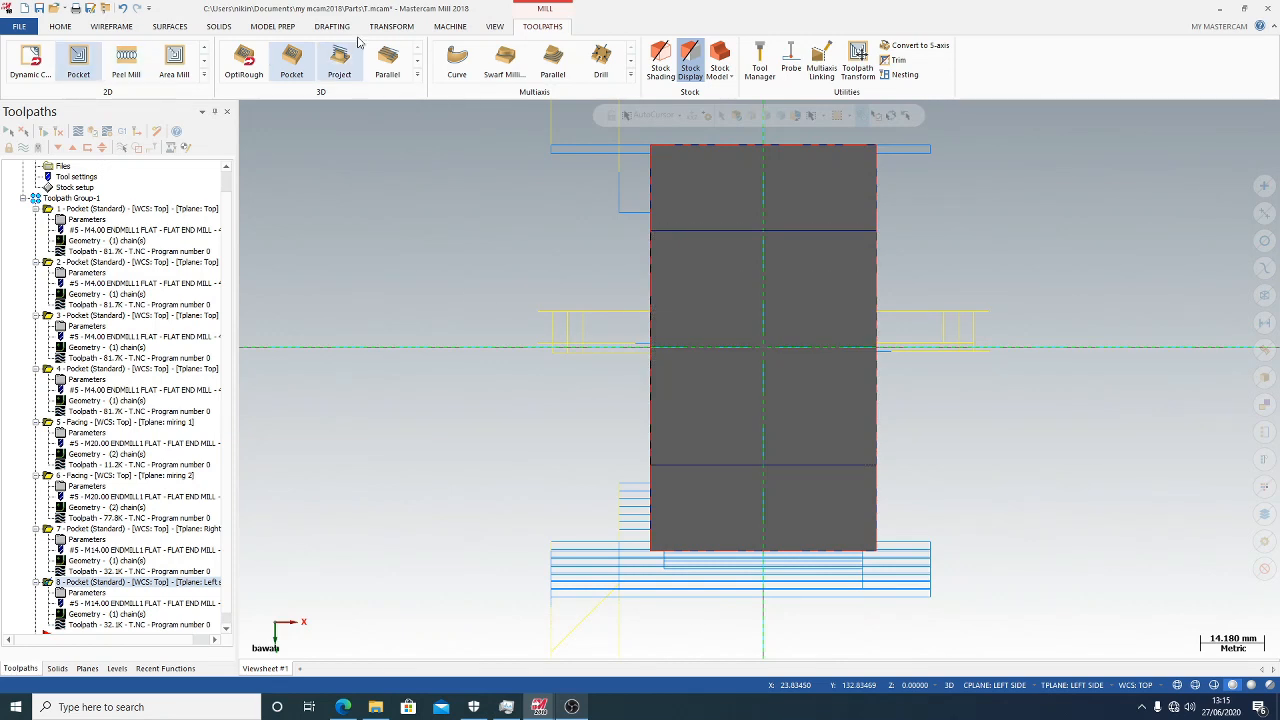
{"action": "left_click", "coordinate": [111, 26]}
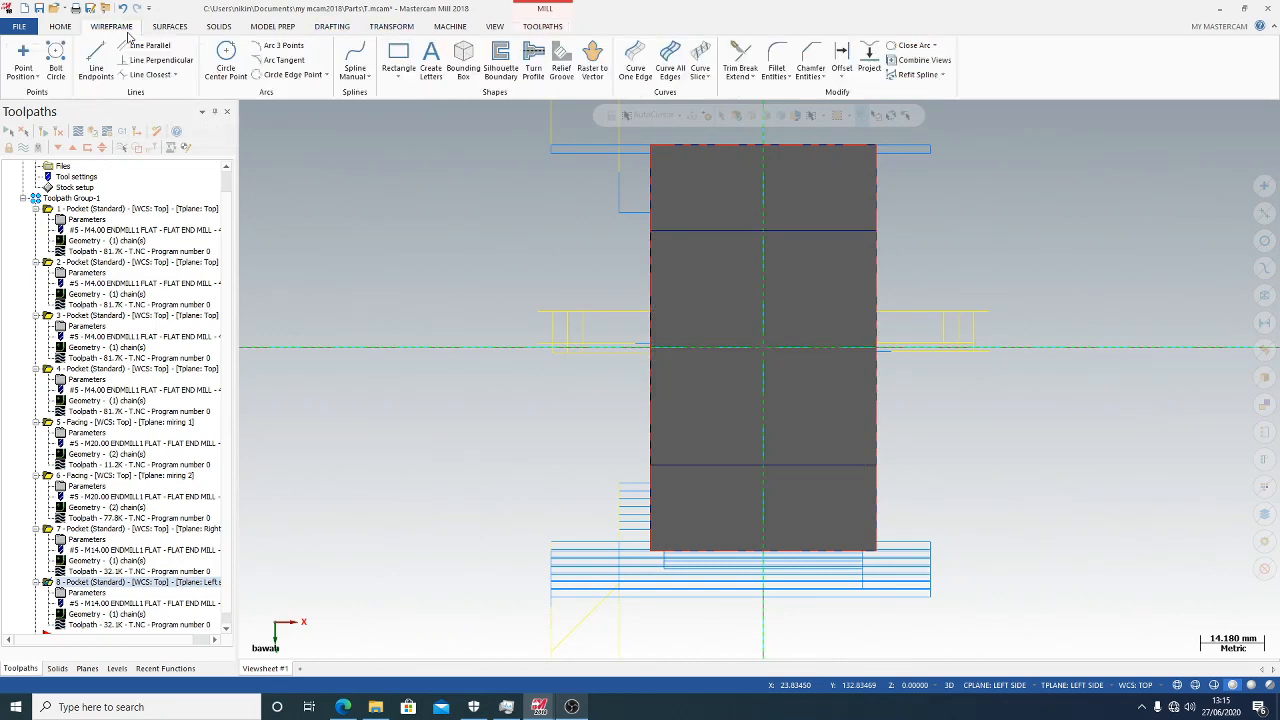
{"action": "left_click", "coordinate": [400, 57]}
{"action": "left_click", "coordinate": [651, 231]}
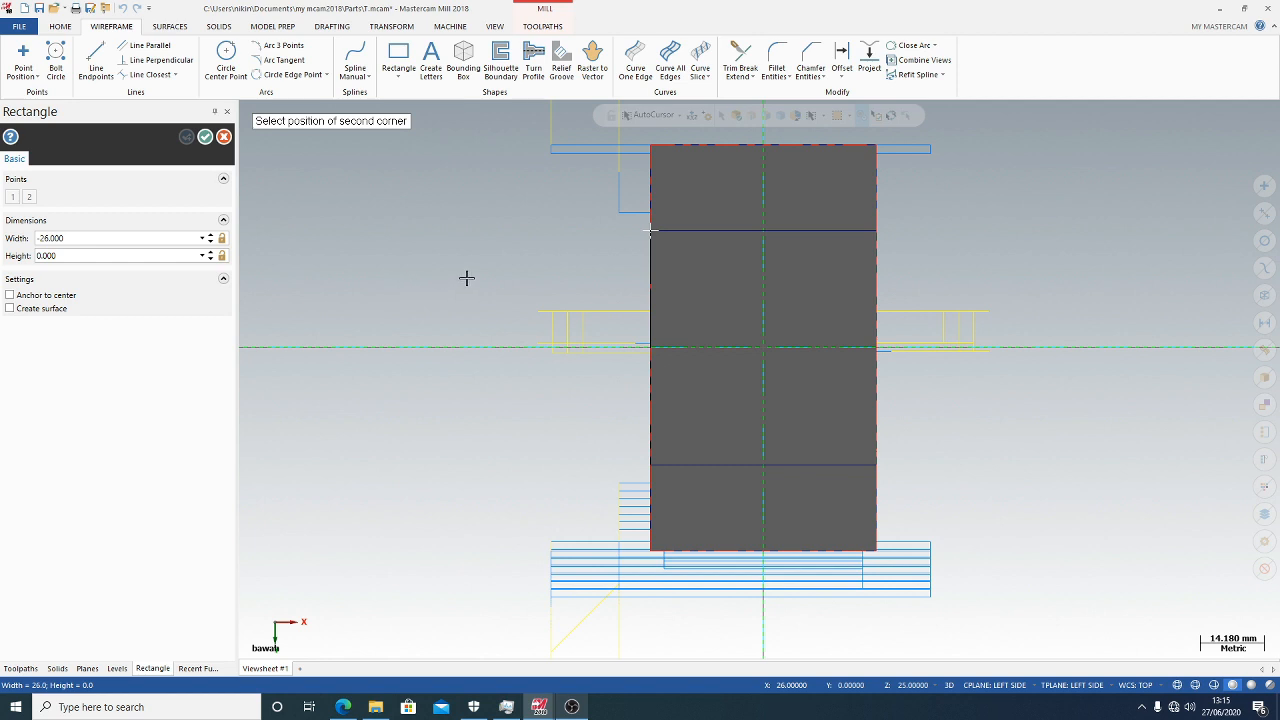
{"action": "left_click", "coordinate": [226, 139]}
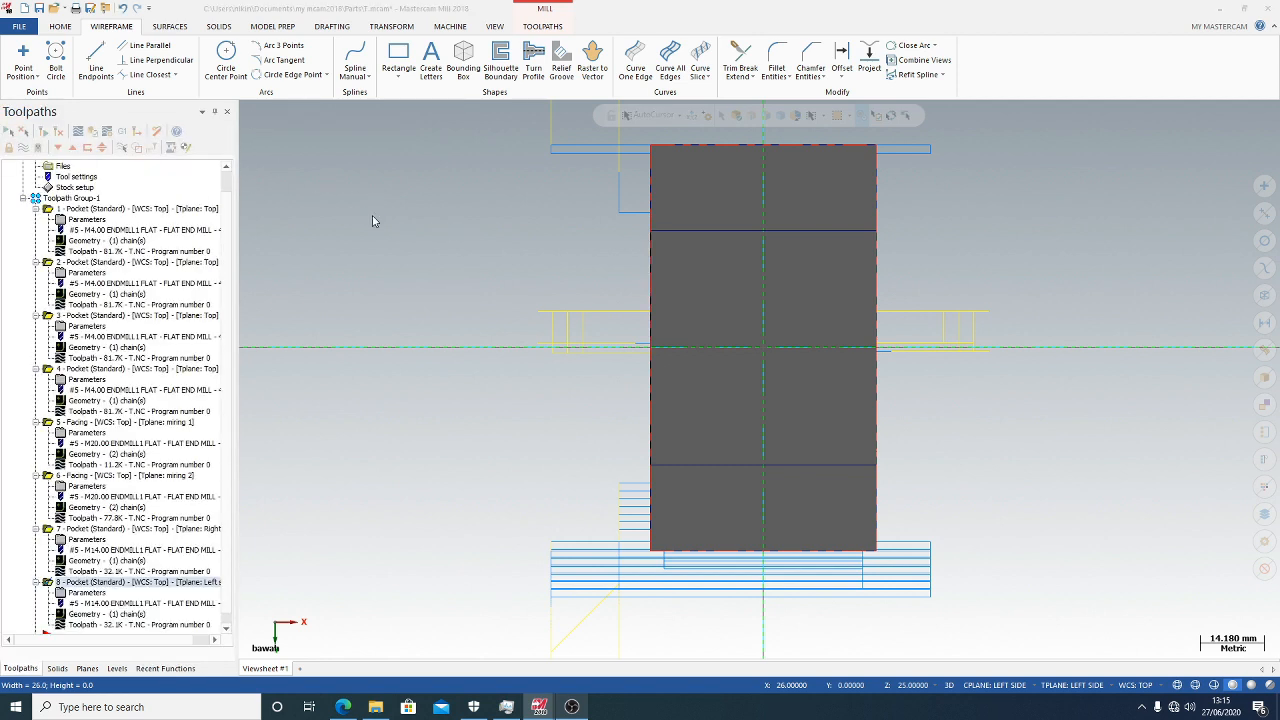
{"action": "key", "text": "Delete"}
{"action": "left_click", "coordinate": [719, 385]}
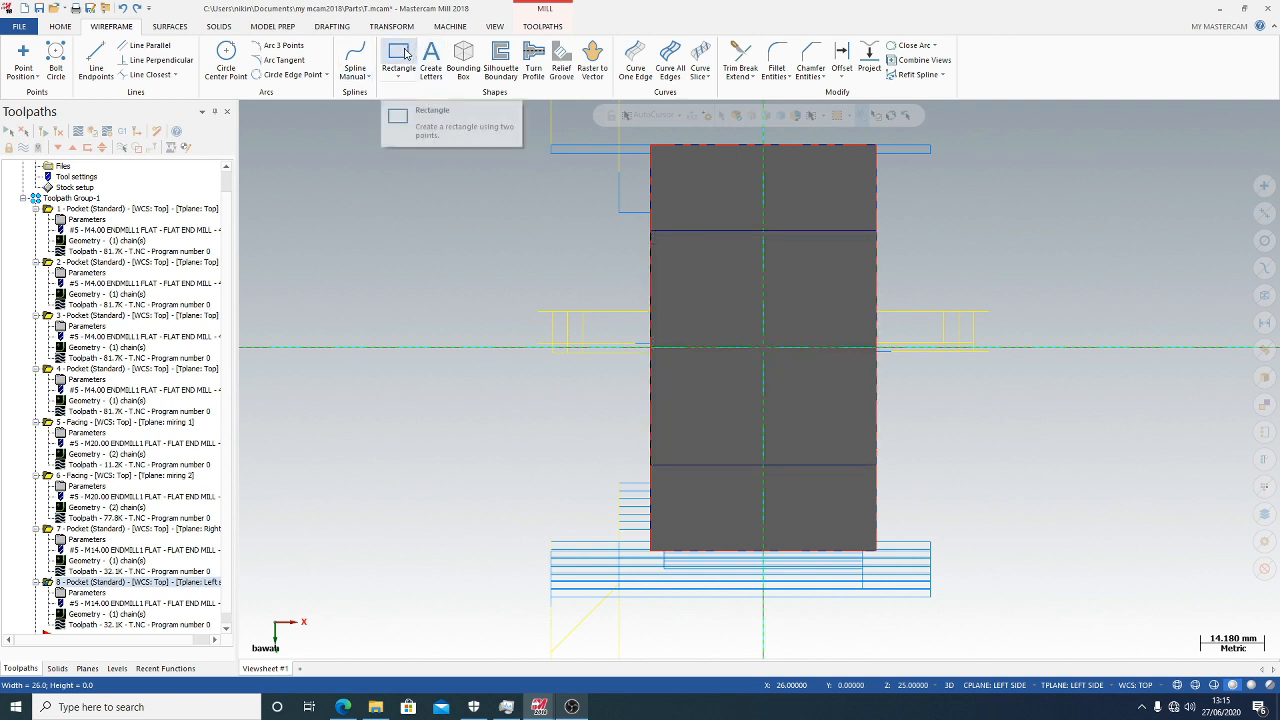
{"action": "left_click", "coordinate": [400, 54]}
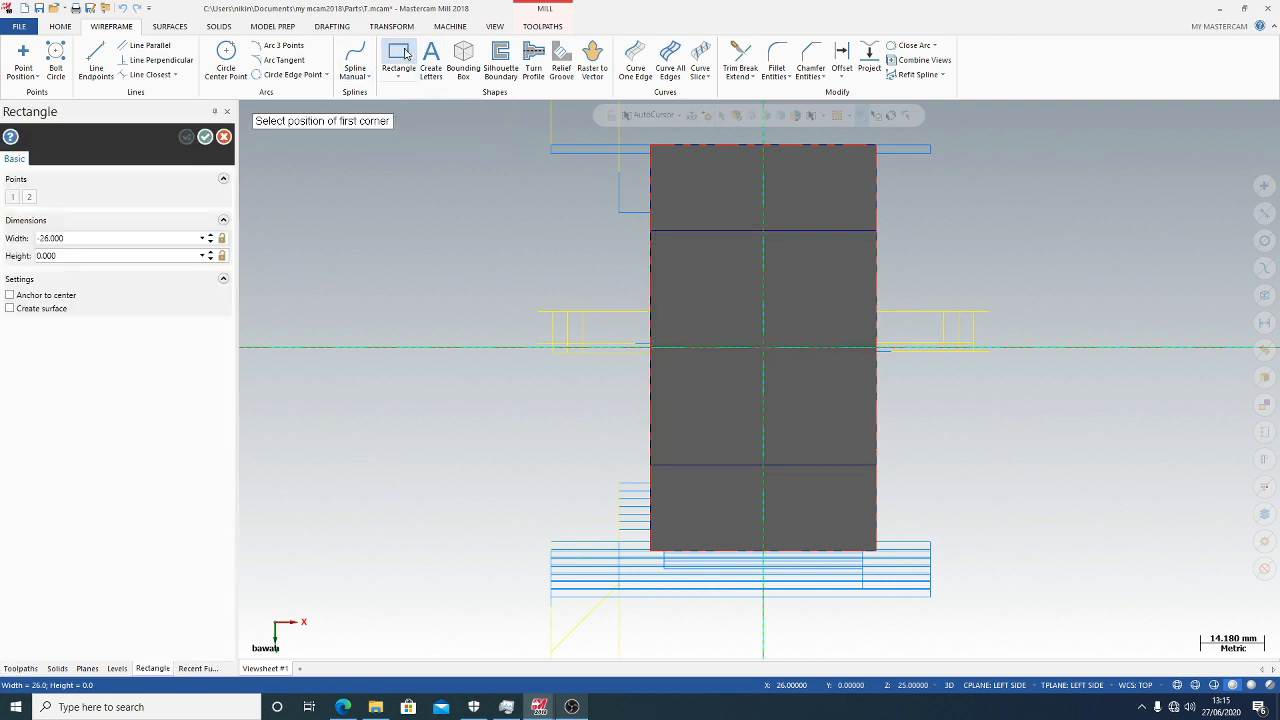
{"action": "left_click", "coordinate": [655, 234]}
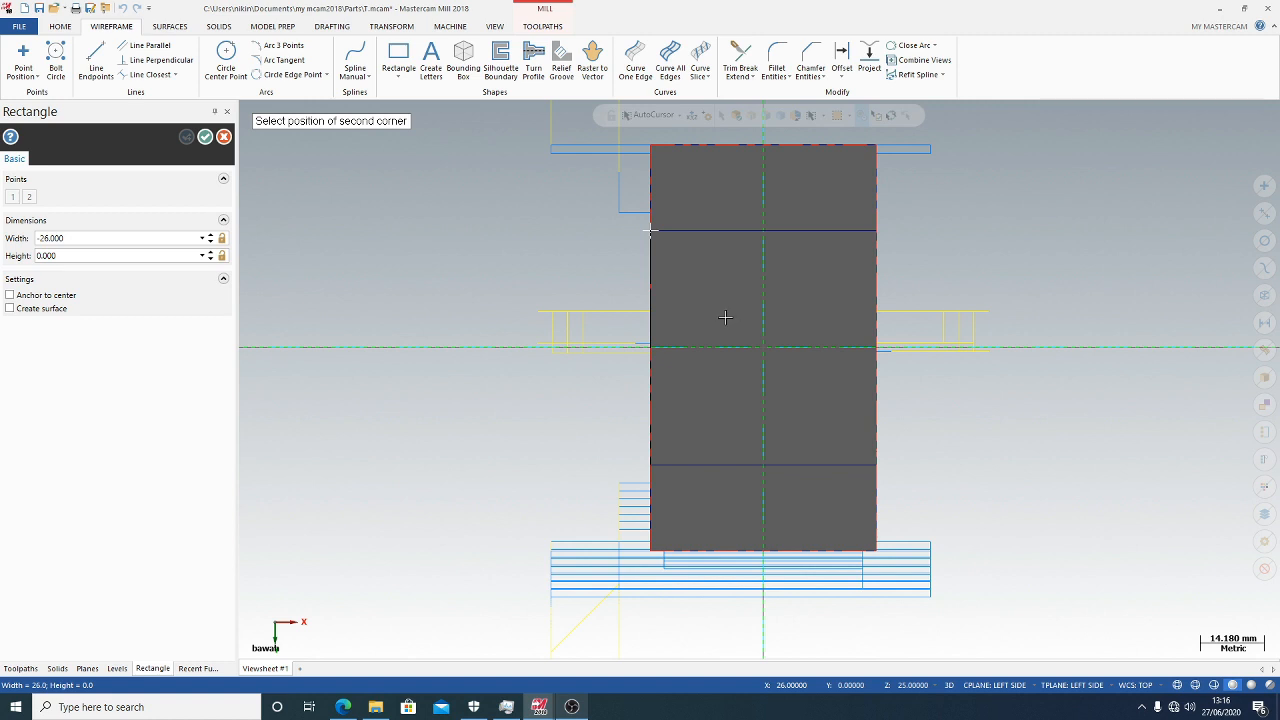
{"action": "key", "text": "Escape"}
{"action": "key", "text": "ctrl+z"}
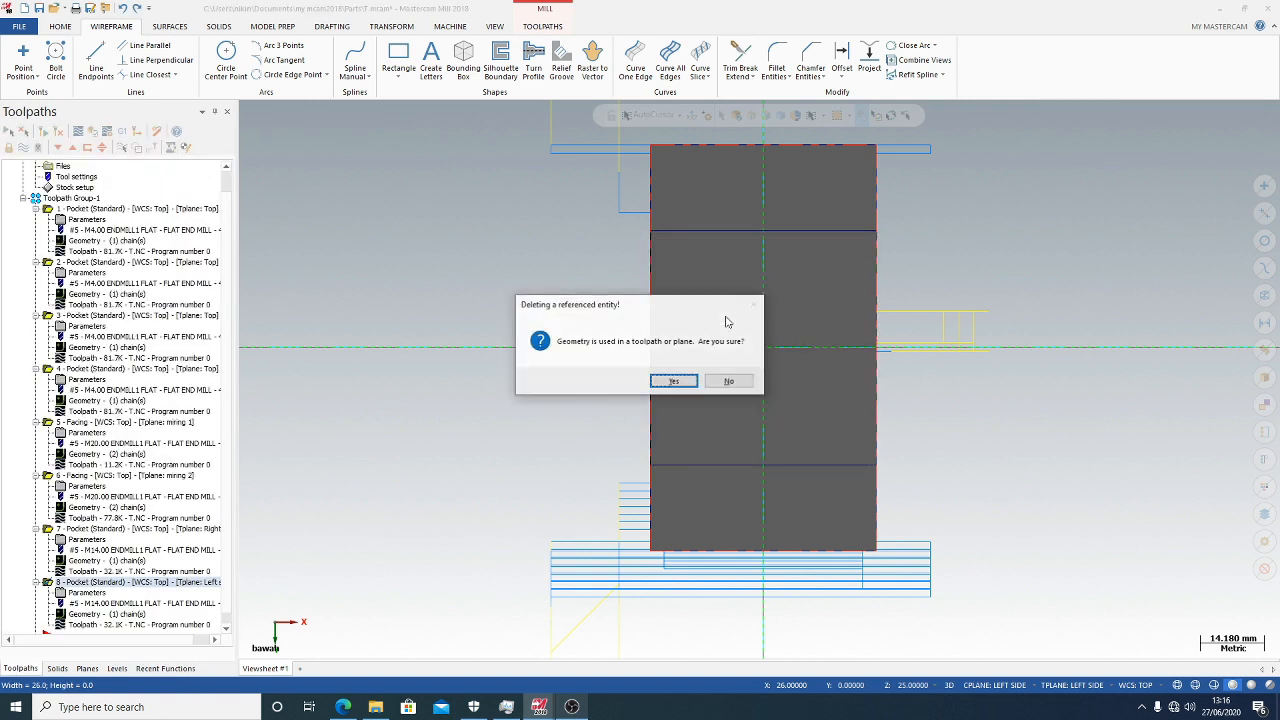
{"action": "left_click", "coordinate": [731, 380]}
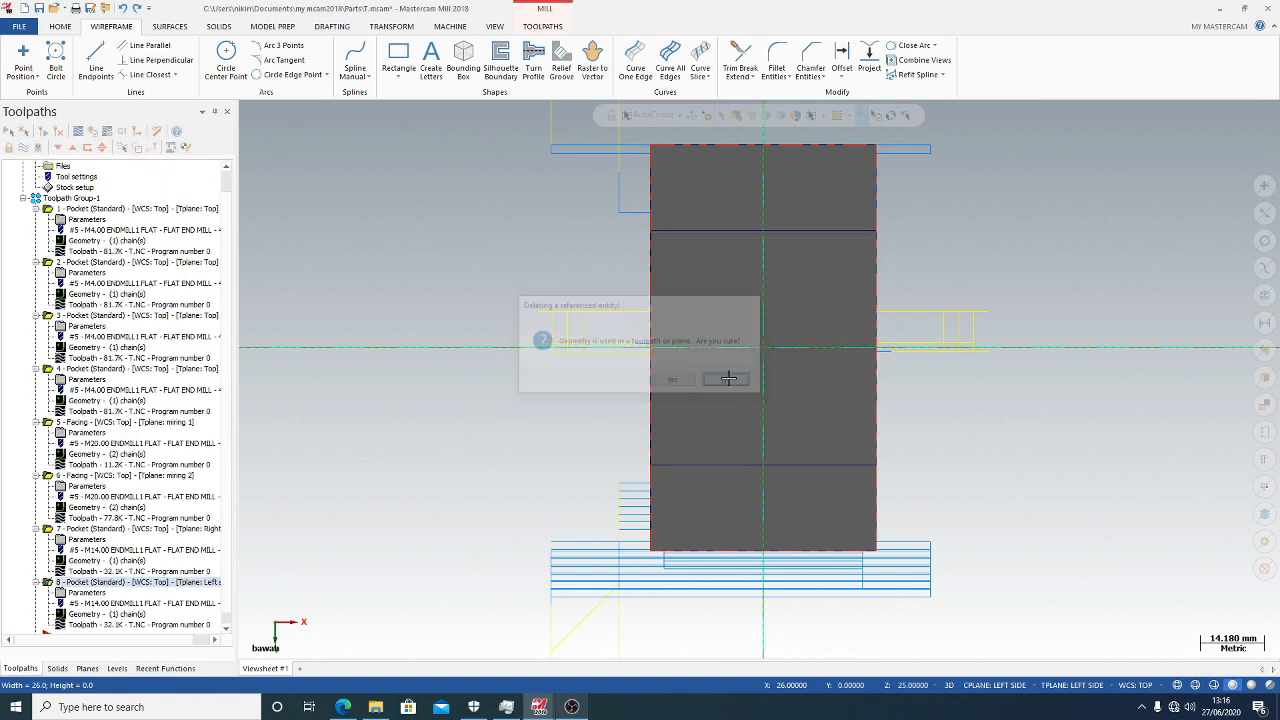
Set the construction and tool planes to bawah and draw a 50 x 52 mm rectangle around the raised central face
{"action": "left_click", "coordinate": [1005, 685]}
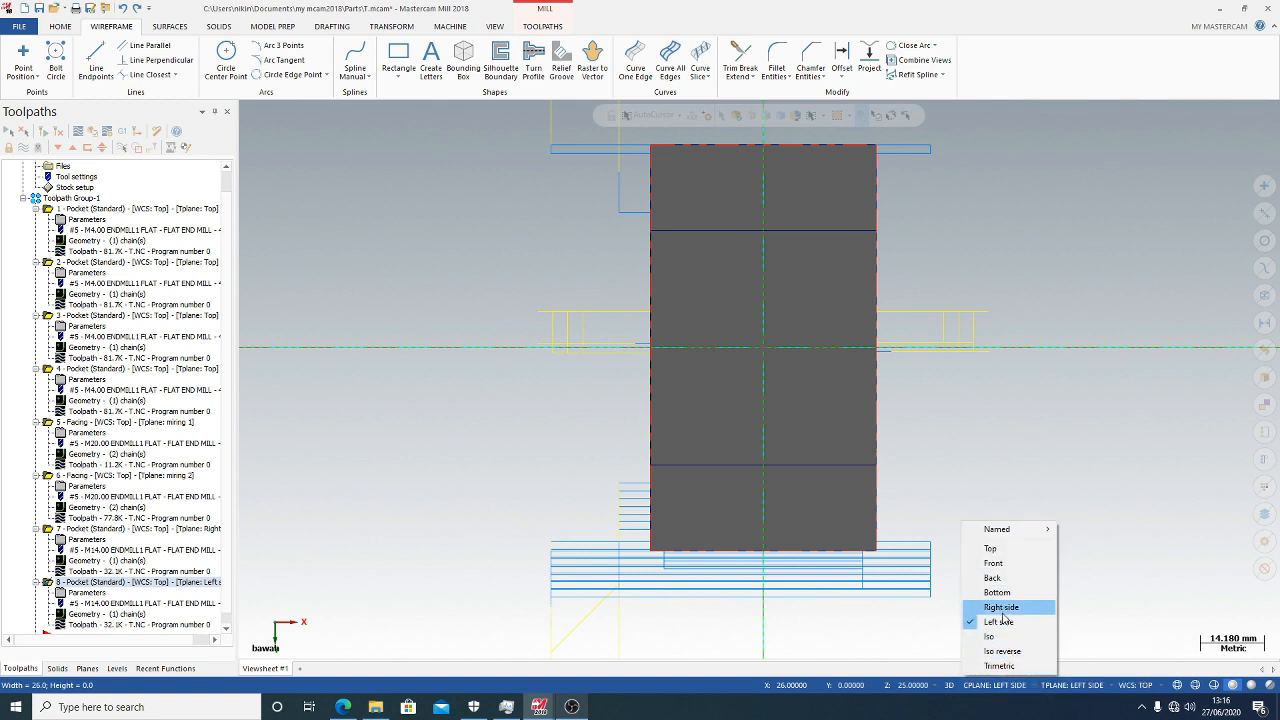
{"action": "mouse_move", "coordinate": [1000, 529]}
{"action": "left_click", "coordinate": [1090, 558]}
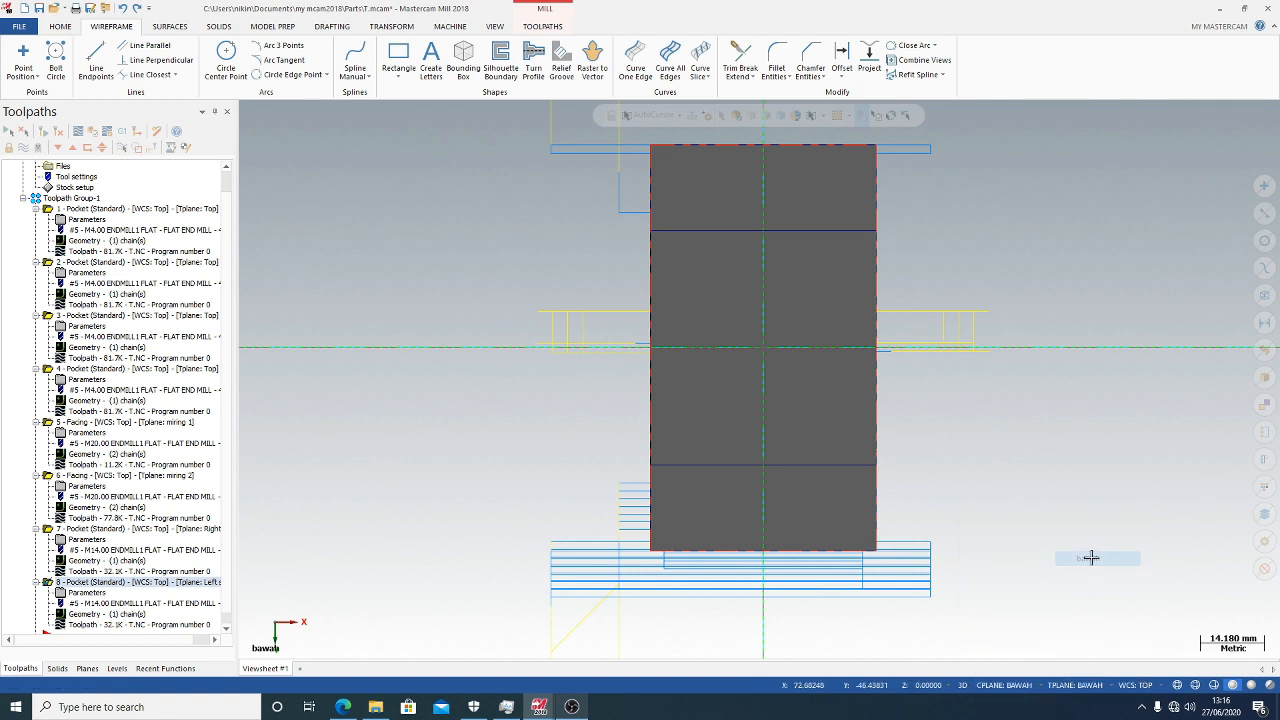
{"action": "left_click", "coordinate": [397, 52]}
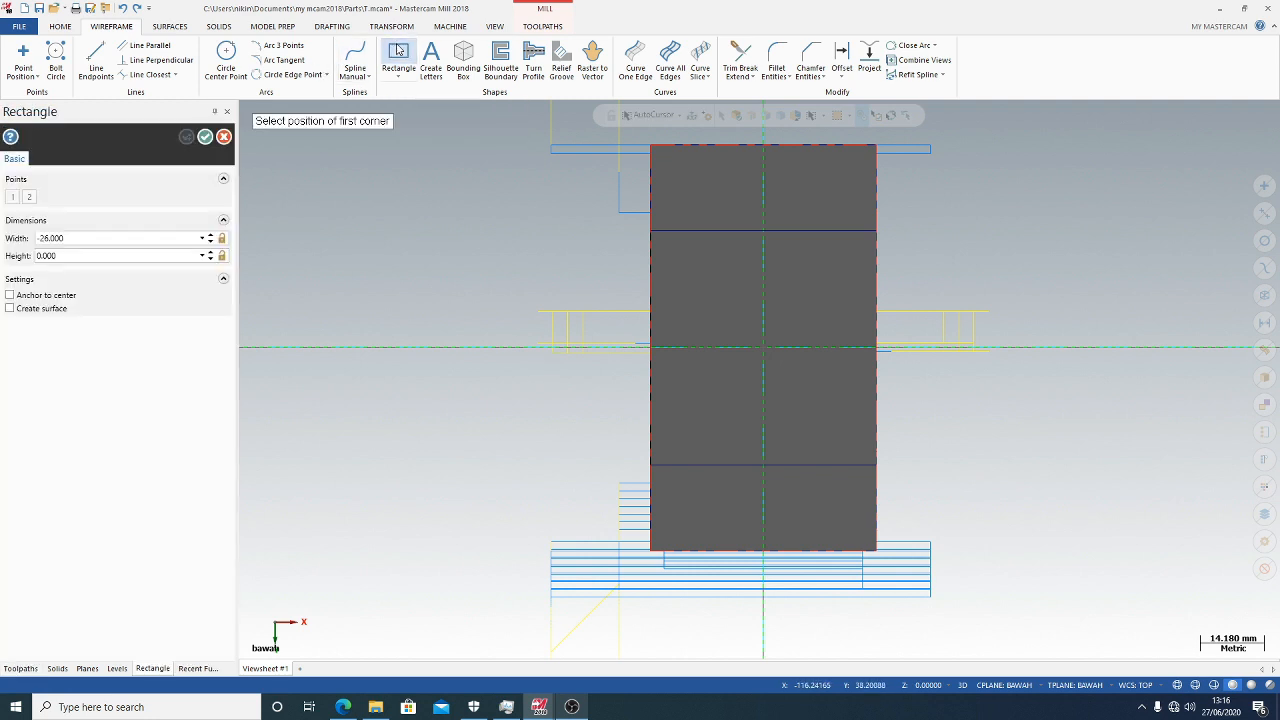
{"action": "left_click", "coordinate": [651, 231]}
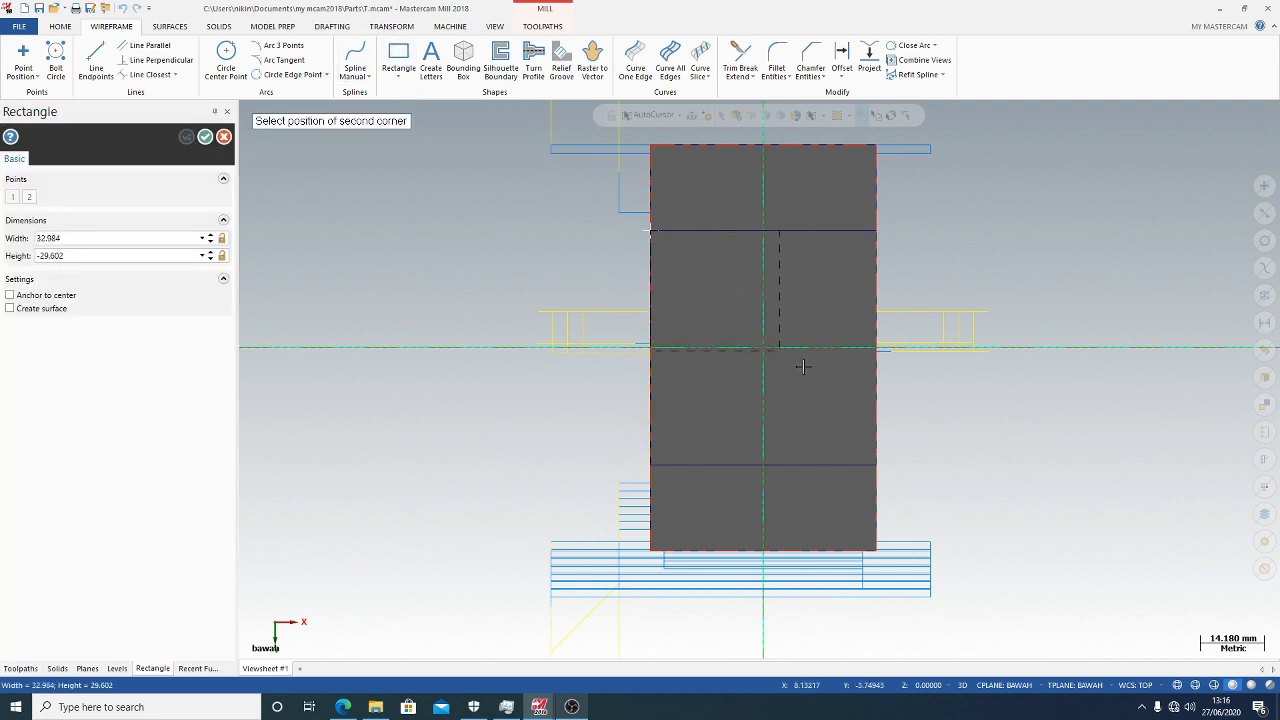
{"action": "left_click", "coordinate": [881, 470]}
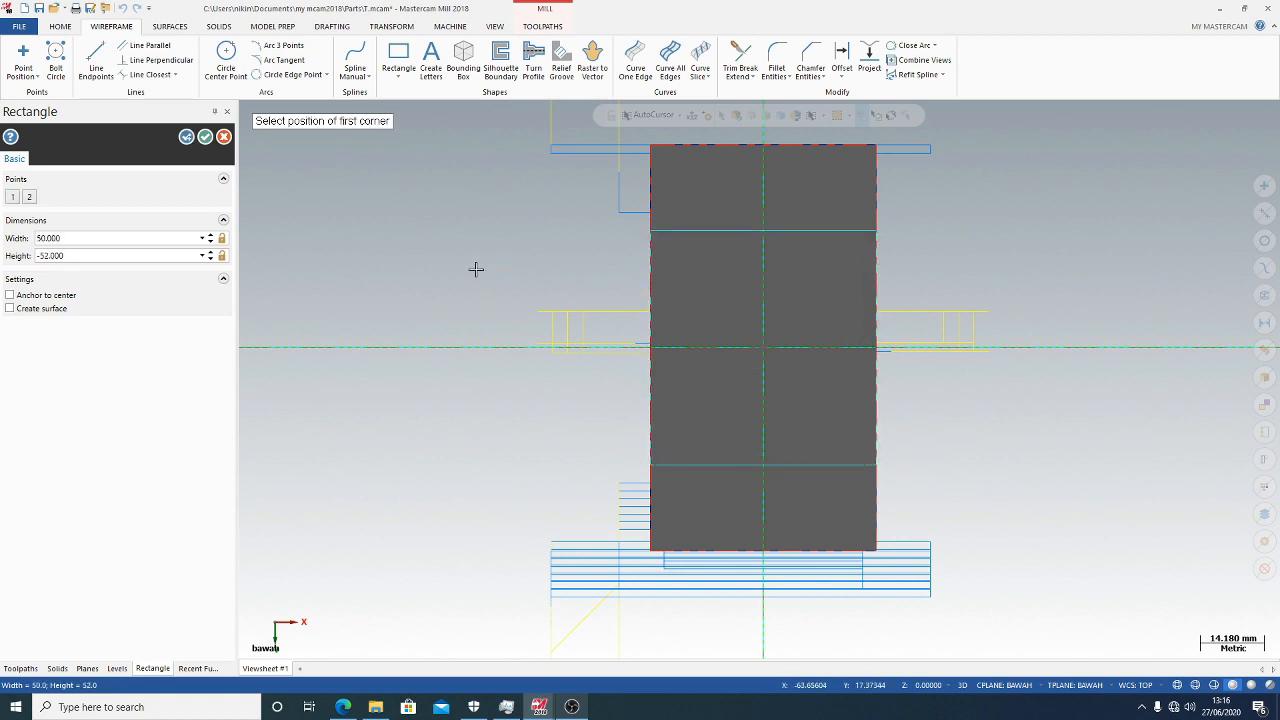
{"action": "left_click", "coordinate": [207, 139]}
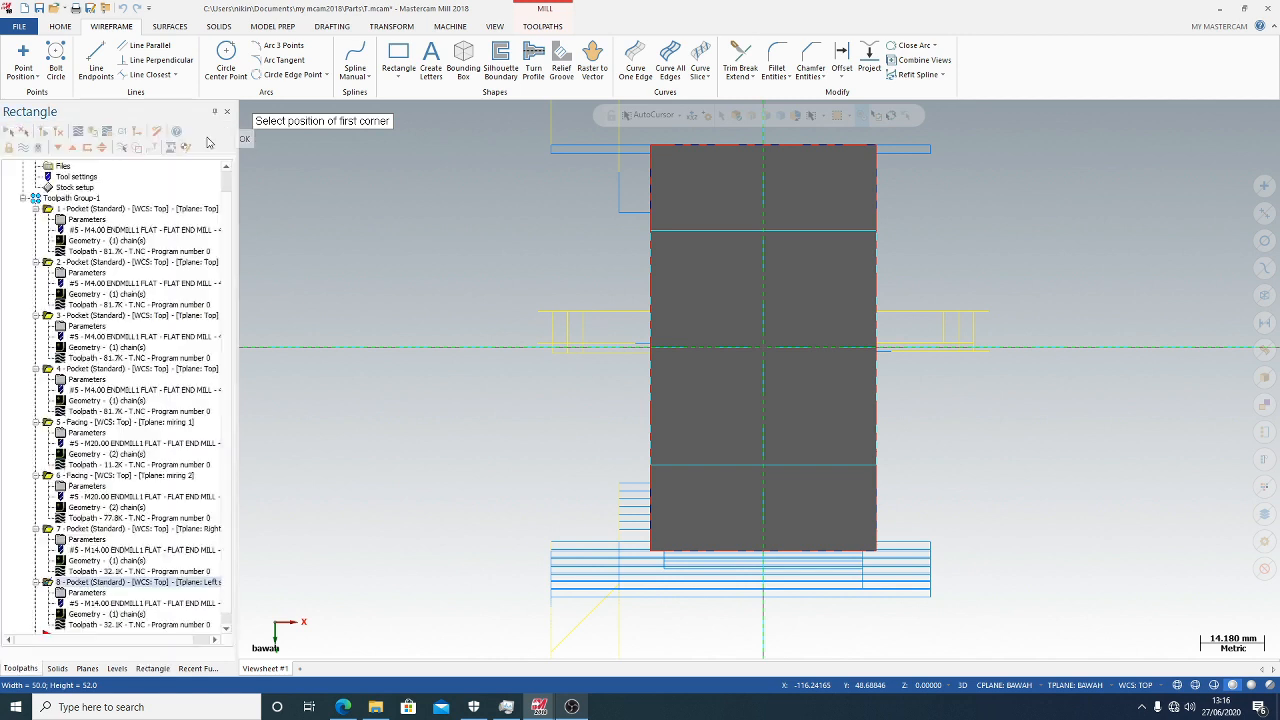
Start a Contour toolpath and chain all four edges of the central rectangle as a closed loop
{"action": "left_click", "coordinate": [531, 28]}
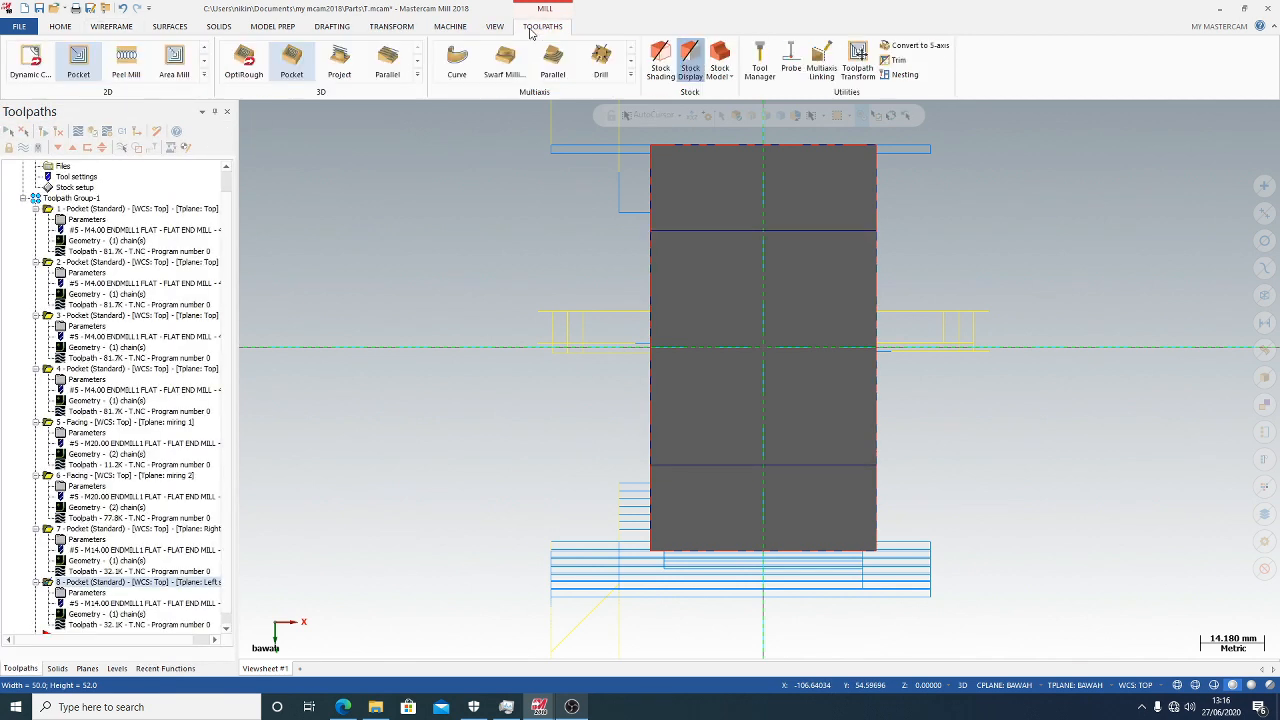
{"action": "left_click", "coordinate": [204, 47]}
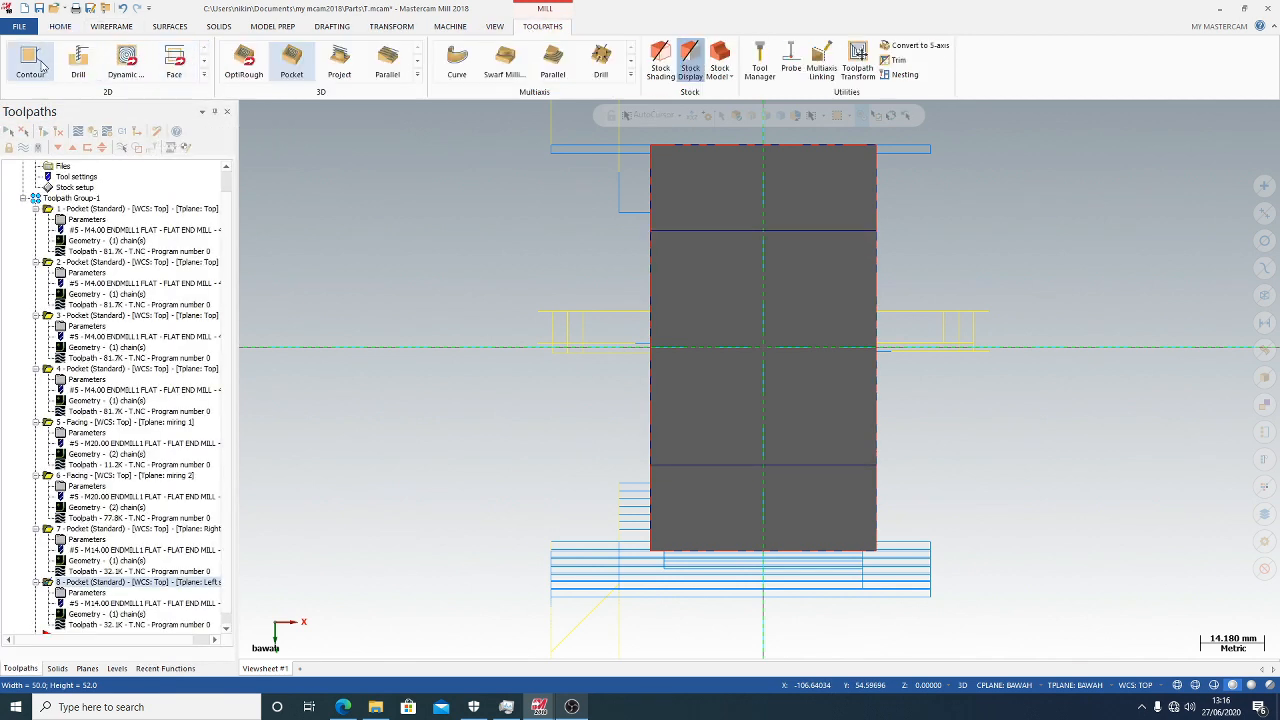
{"action": "left_click", "coordinate": [31, 62]}
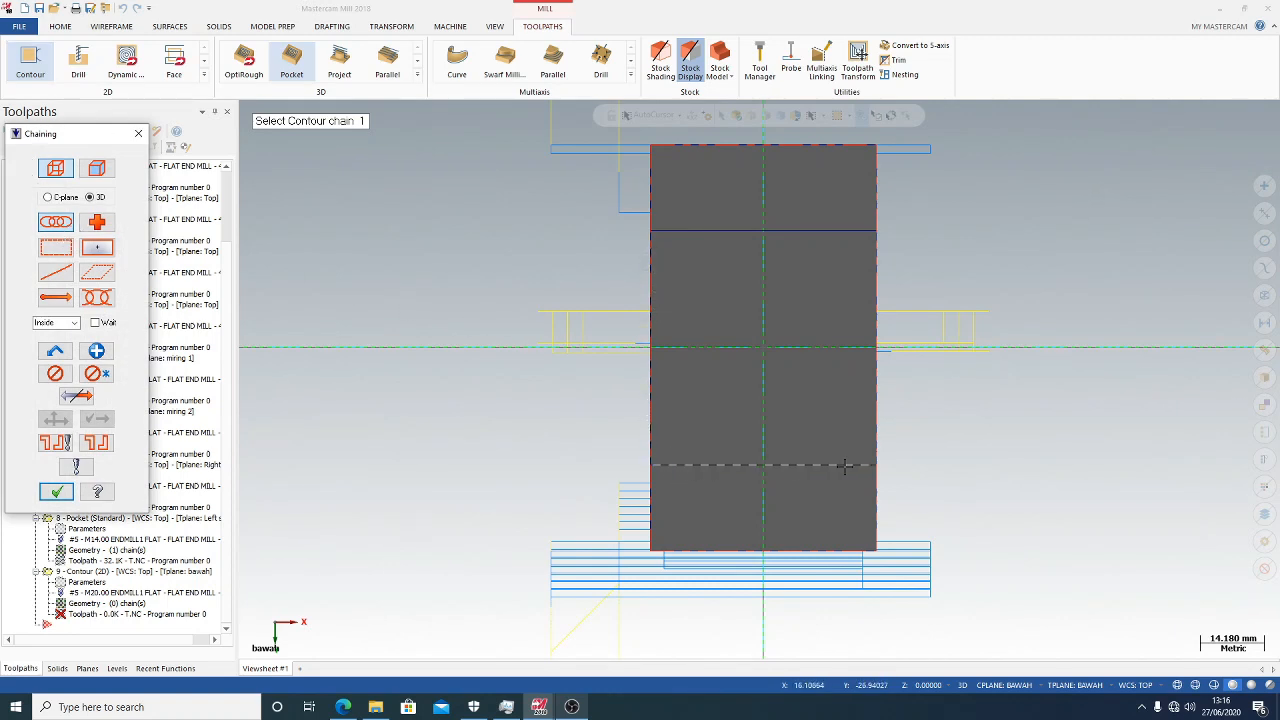
{"action": "left_click", "coordinate": [651, 400]}
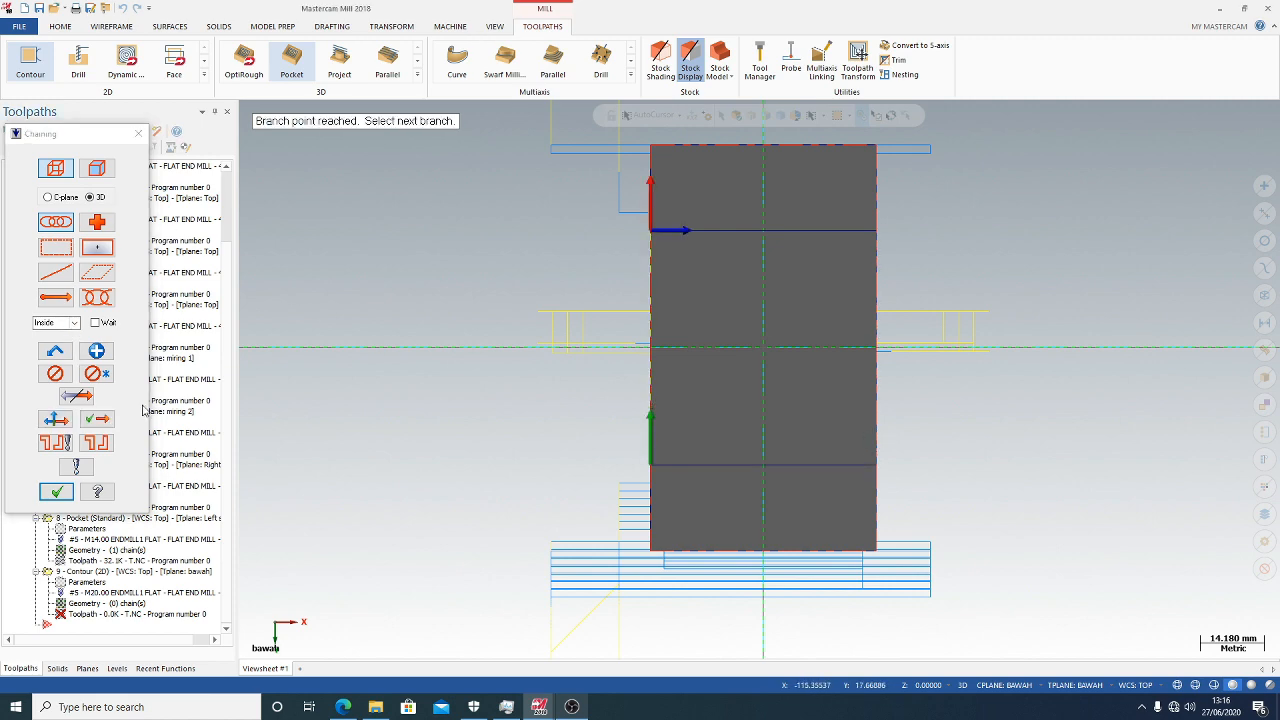
{"action": "middle_click_drag", "start_coordinate": [458, 366], "coordinate": [448, 403]}
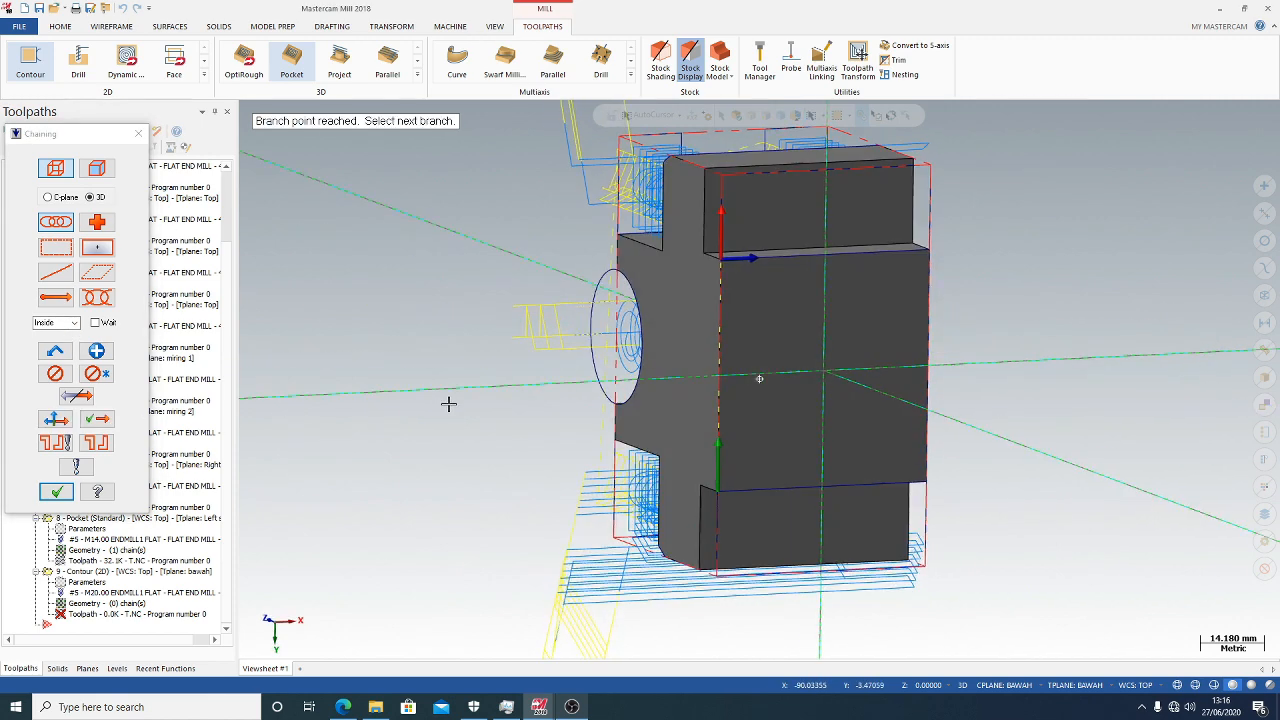
{"action": "left_click", "coordinate": [57, 421]}
{"action": "left_click", "coordinate": [93, 423]}
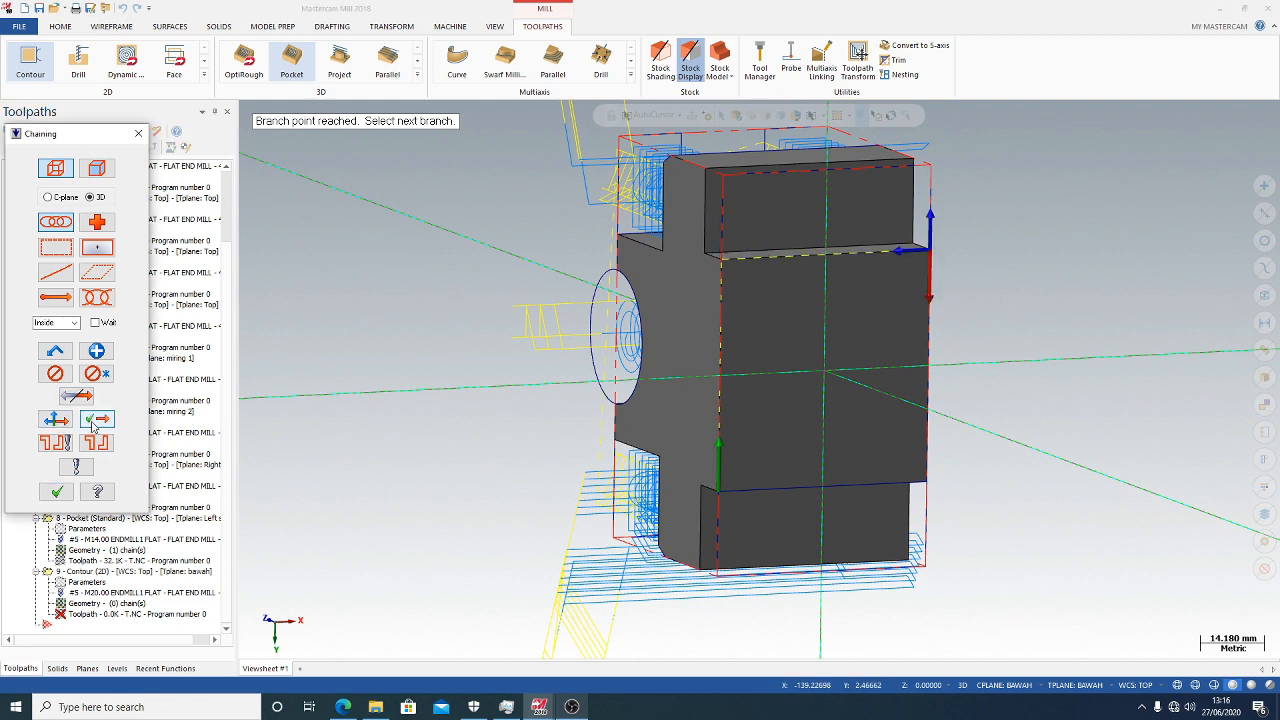
{"action": "left_click", "coordinate": [93, 423]}
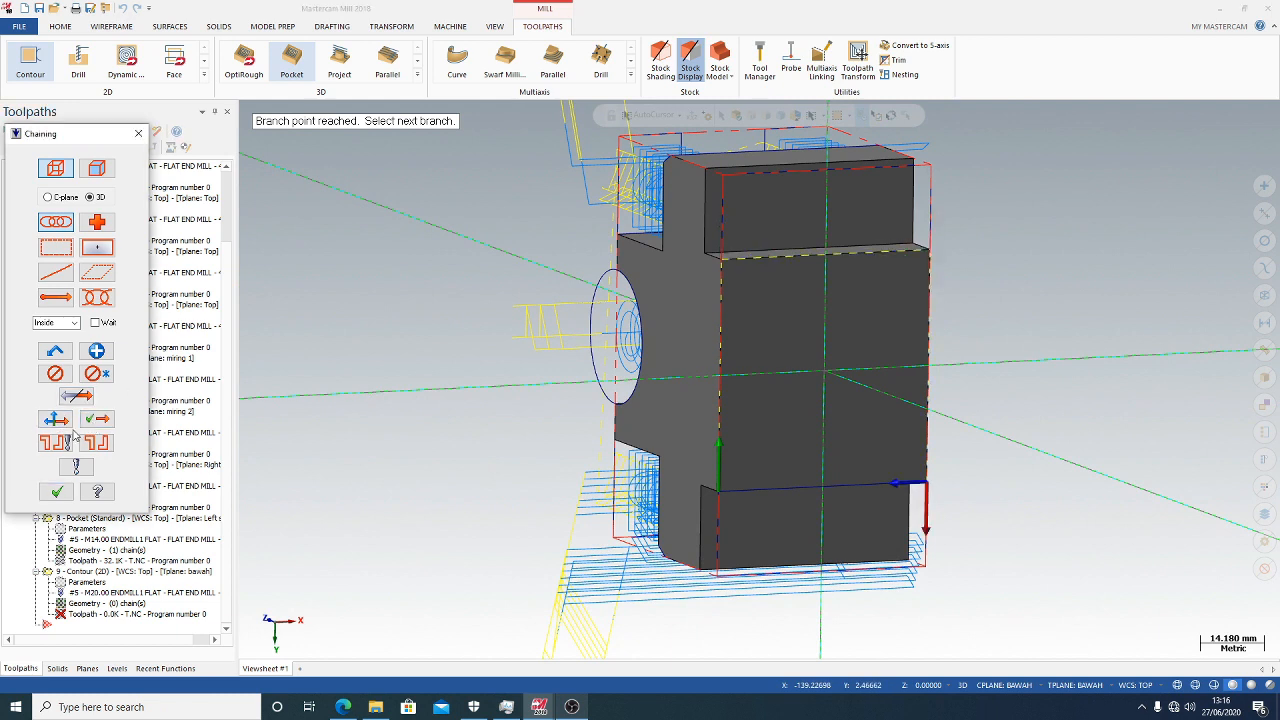
{"action": "left_click", "coordinate": [68, 424]}
{"action": "left_click", "coordinate": [100, 426]}
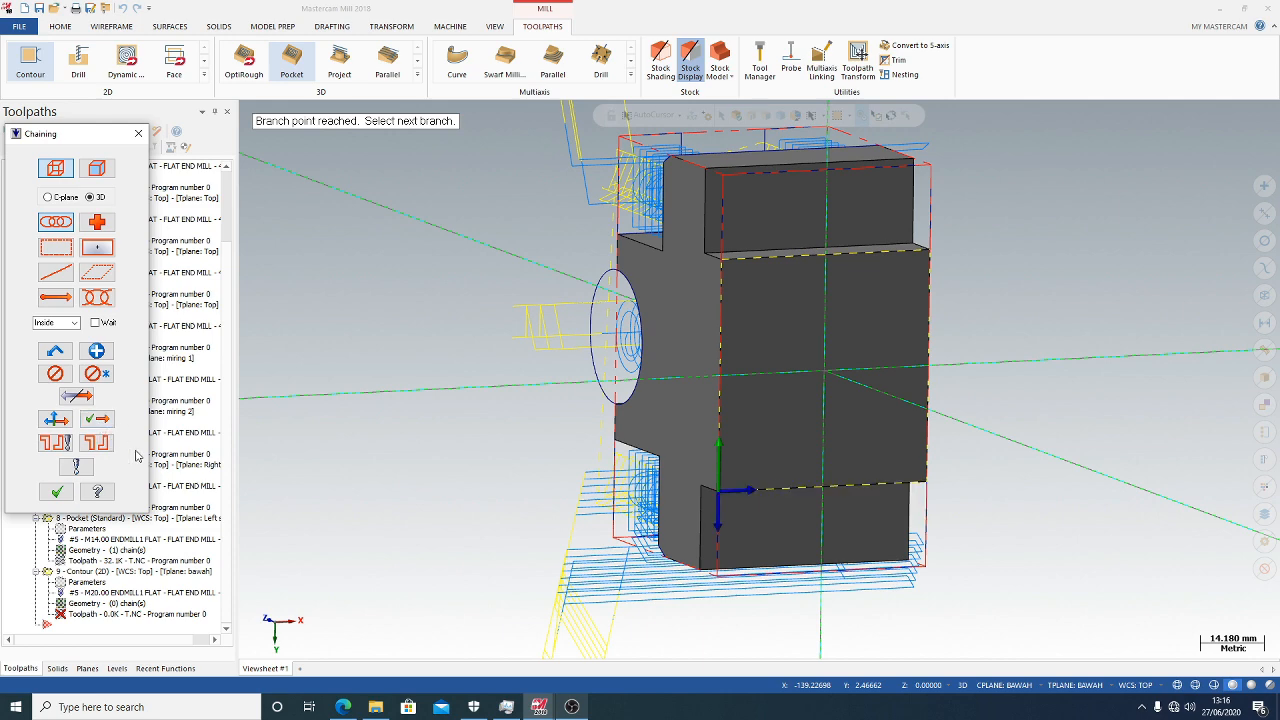
{"action": "left_click", "coordinate": [57, 492]}
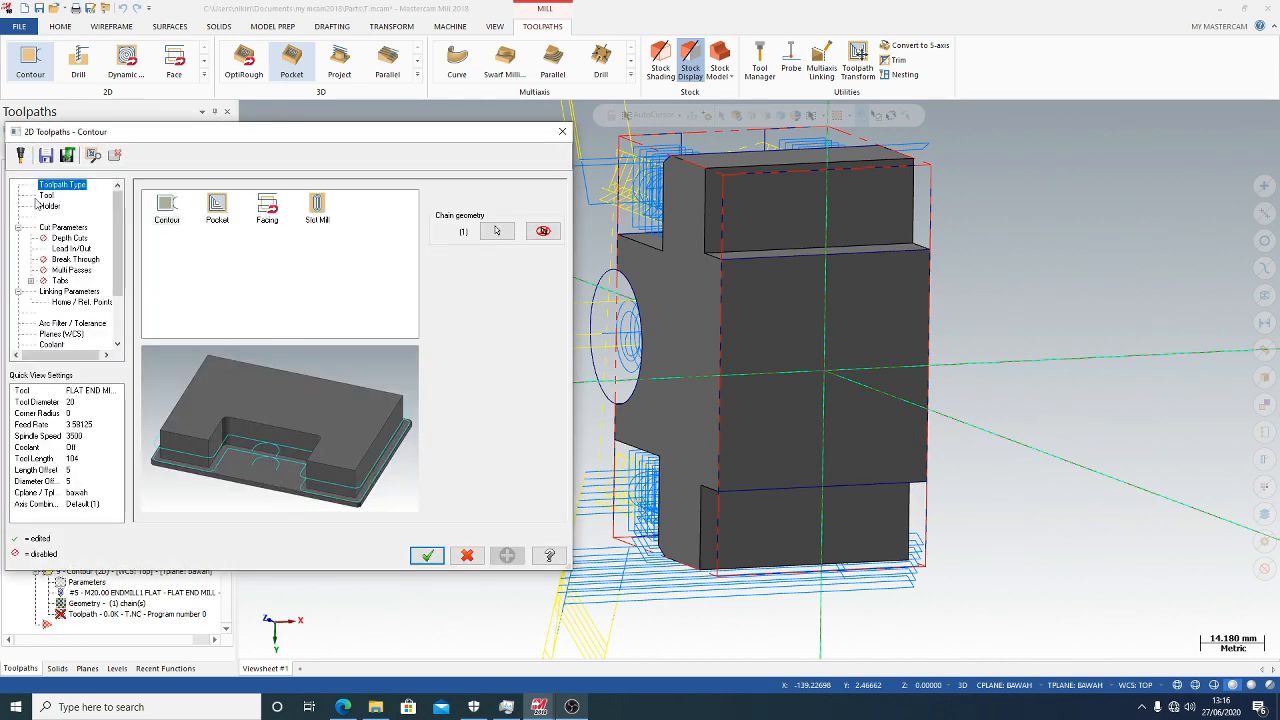
Keep the 20 mm flat end mill for the contour, enable depth cuts, and enable multi passes with 4 rough passes
{"action": "left_click", "coordinate": [46, 195]}
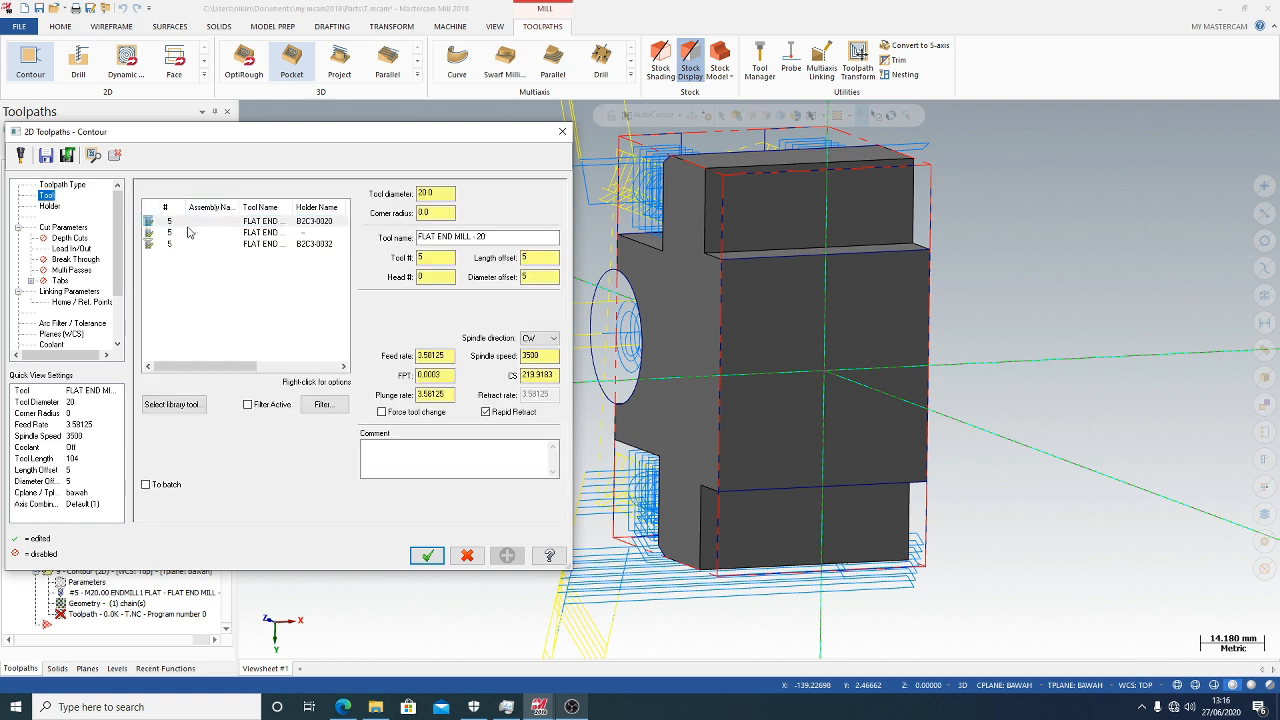
{"action": "left_click", "coordinate": [62, 238]}
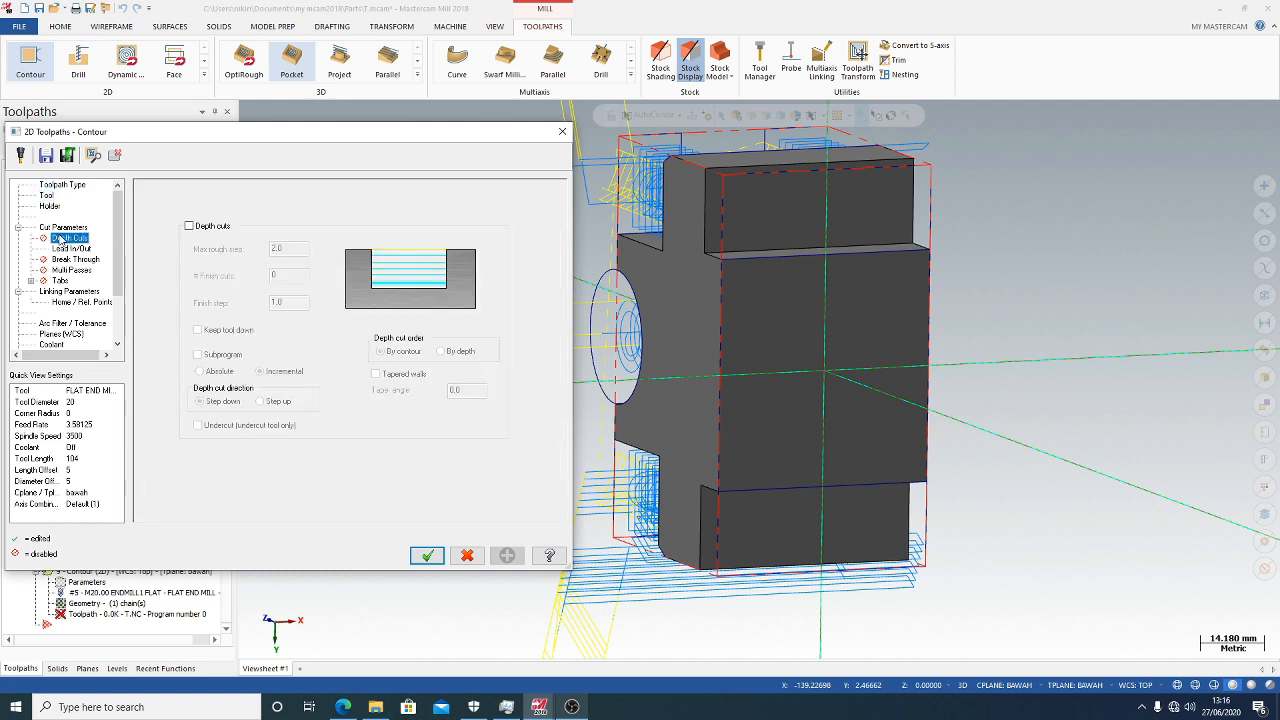
{"action": "left_click", "coordinate": [189, 226]}
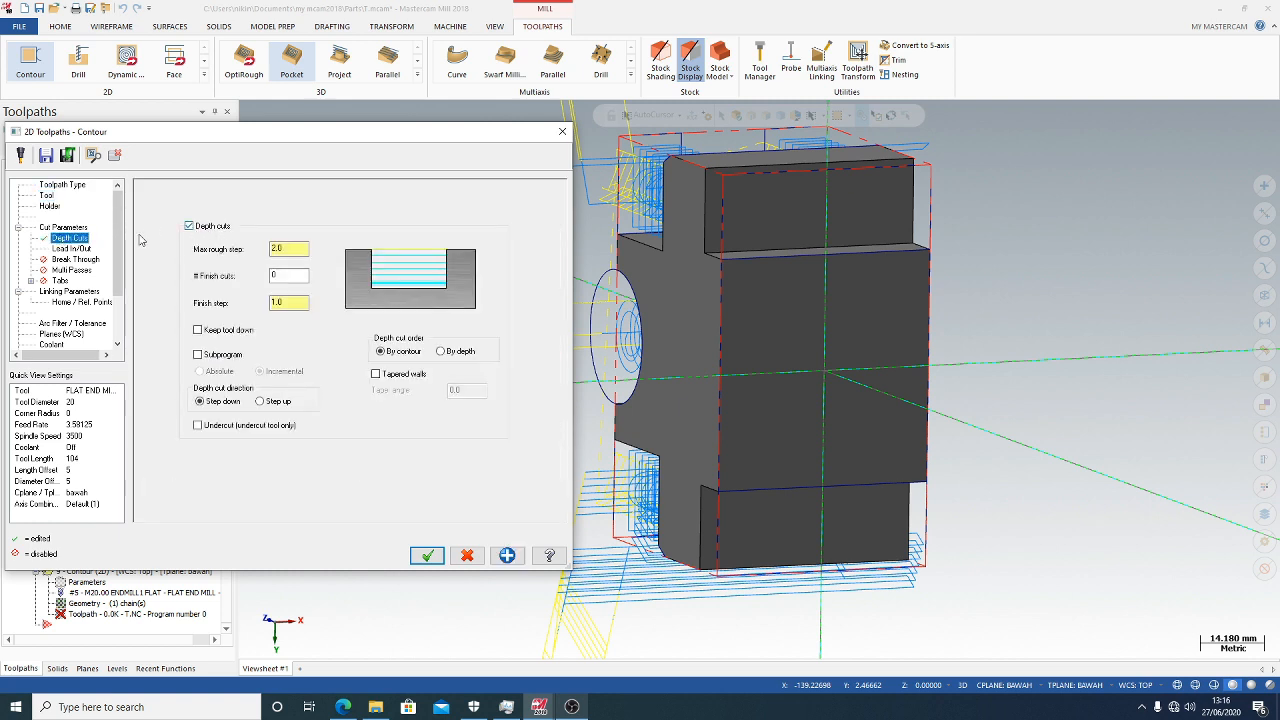
{"action": "left_click", "coordinate": [70, 260]}
{"action": "left_click", "coordinate": [63, 270]}
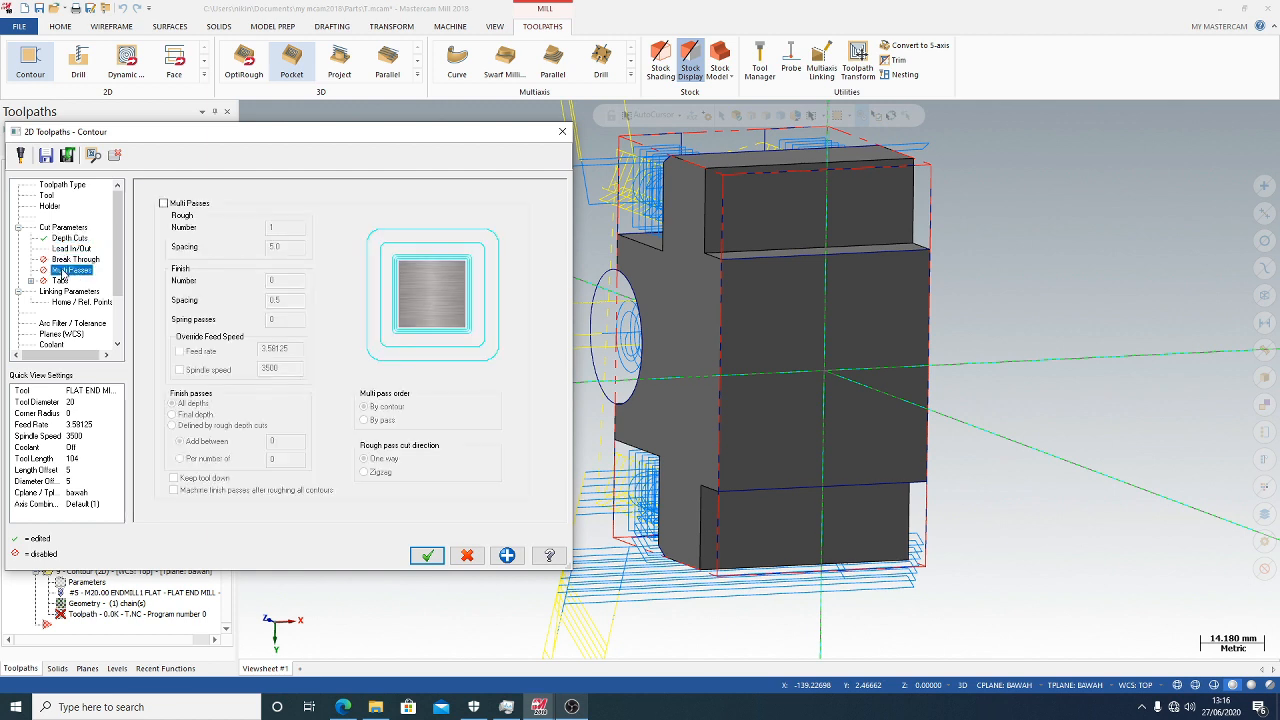
{"action": "left_click", "coordinate": [165, 204]}
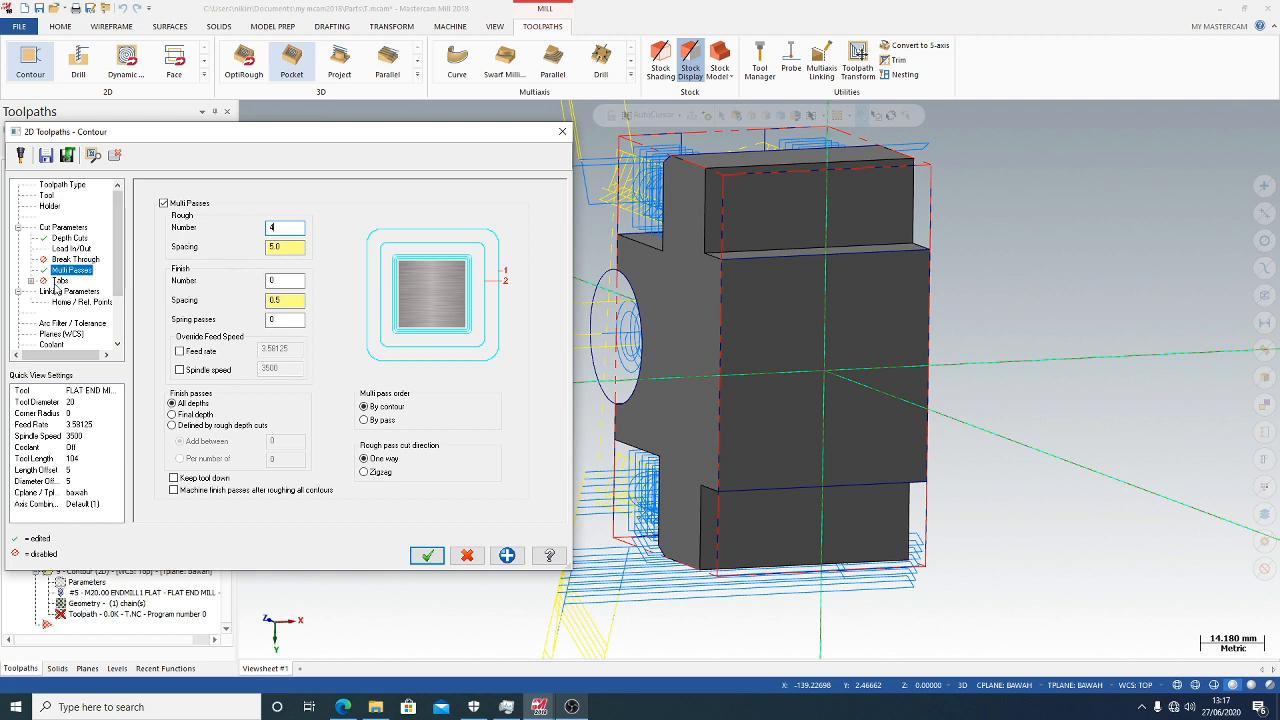
Set the contour's absolute top of stock to 0 and incremental depth to -10 from step corner points, and generate the toolpath
{"action": "left_click", "coordinate": [57, 290]}
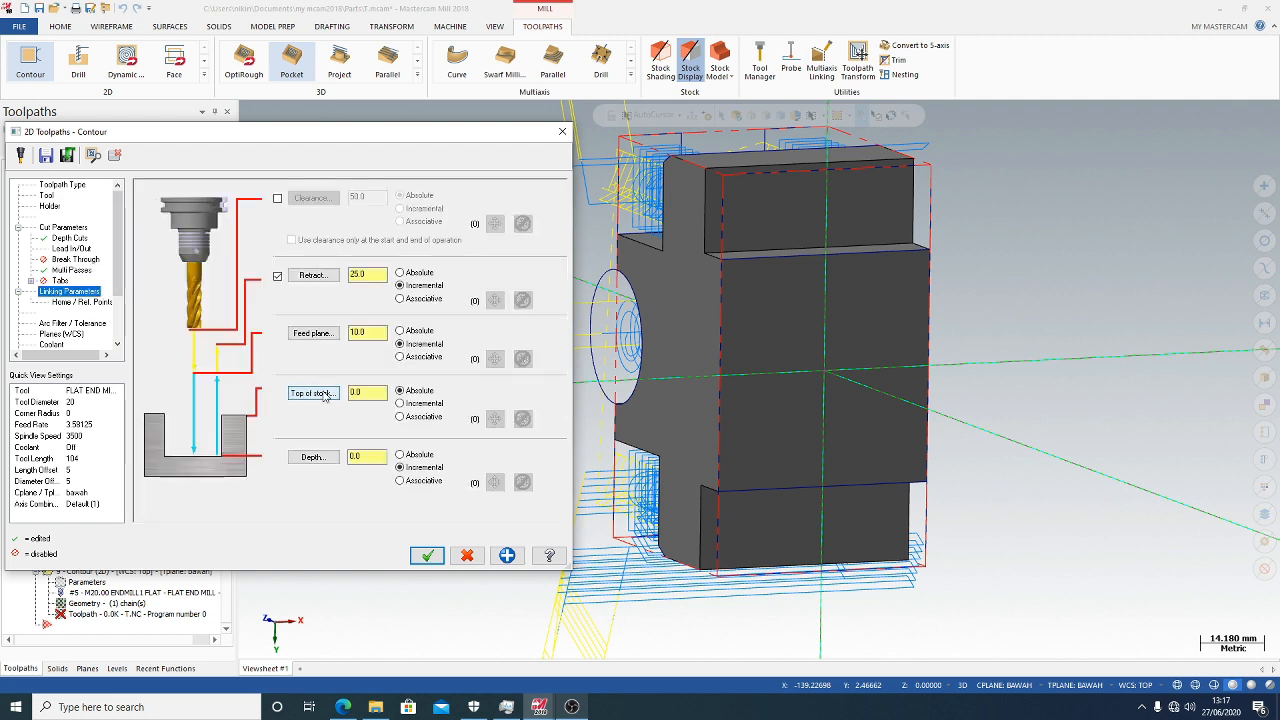
{"action": "left_click", "coordinate": [322, 394]}
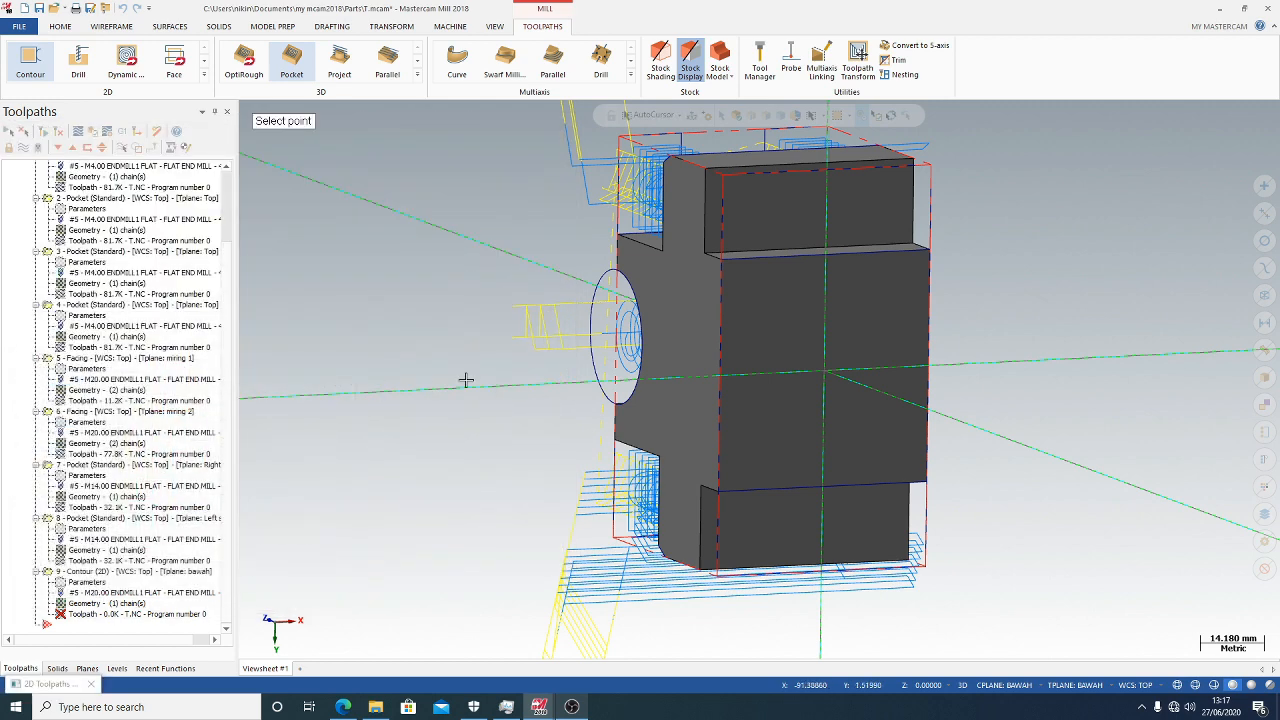
{"action": "left_click", "coordinate": [721, 258]}
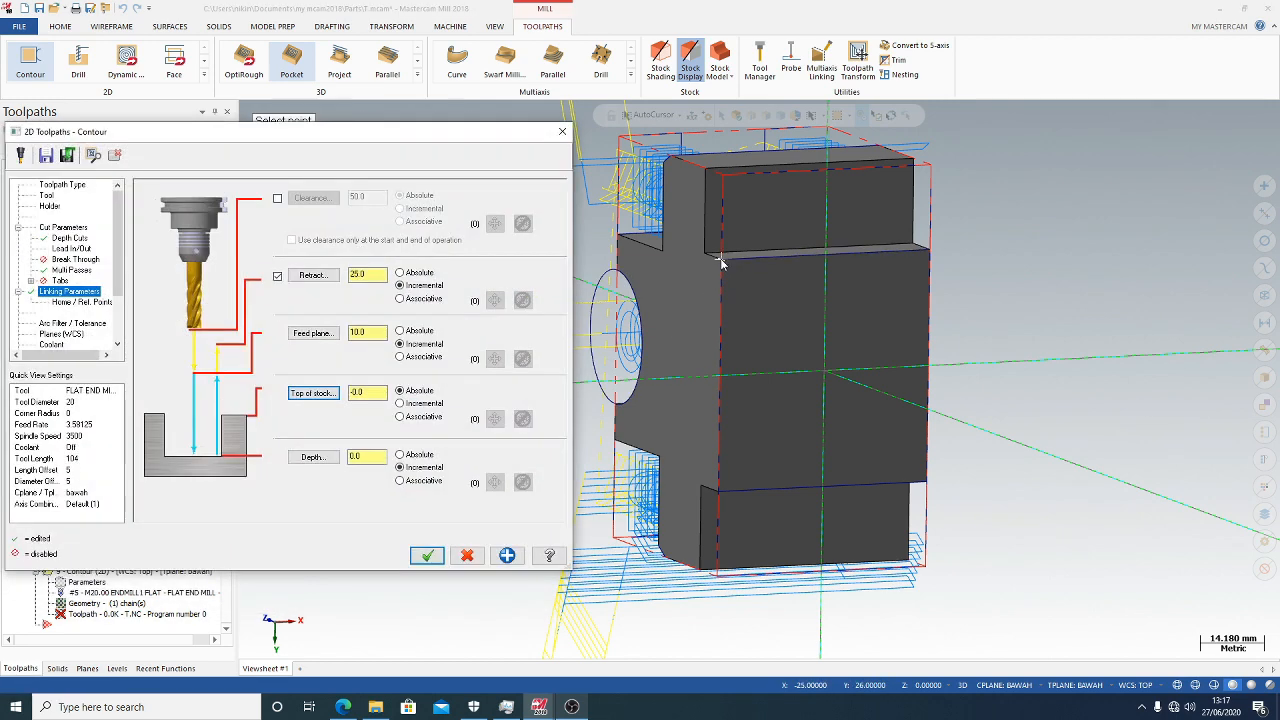
{"action": "left_click", "coordinate": [312, 457]}
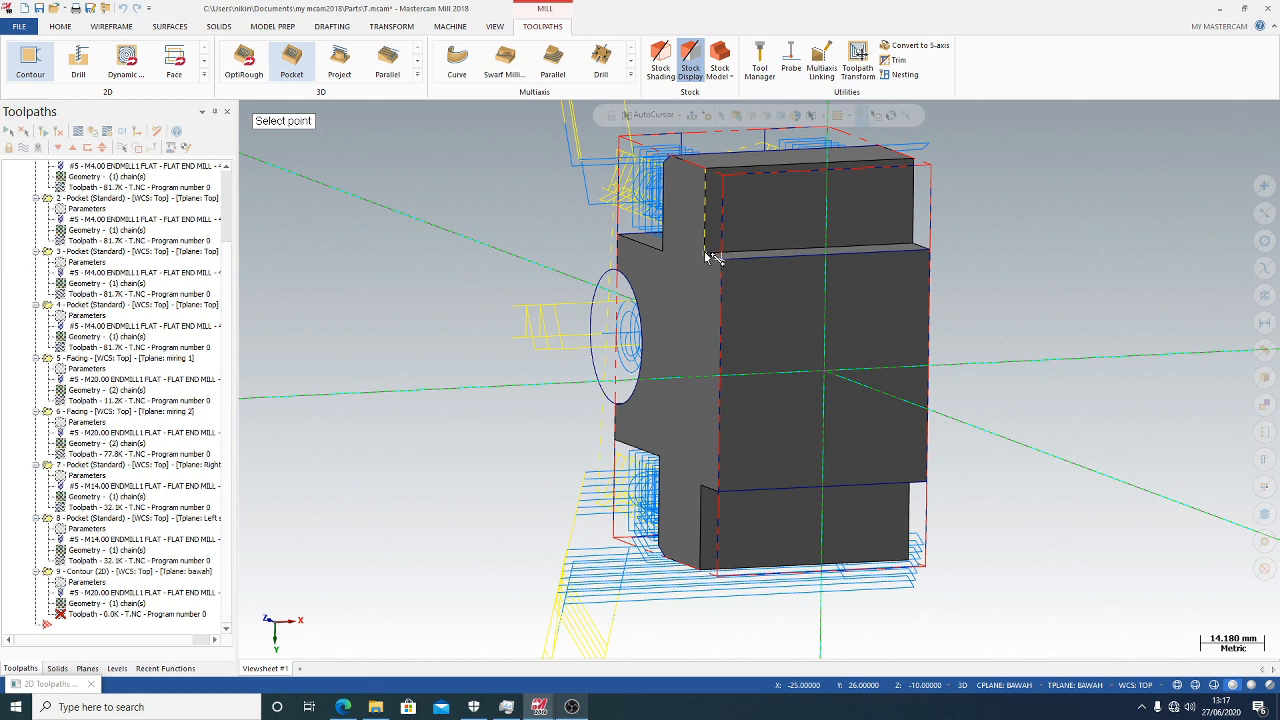
{"action": "left_click", "coordinate": [708, 257]}
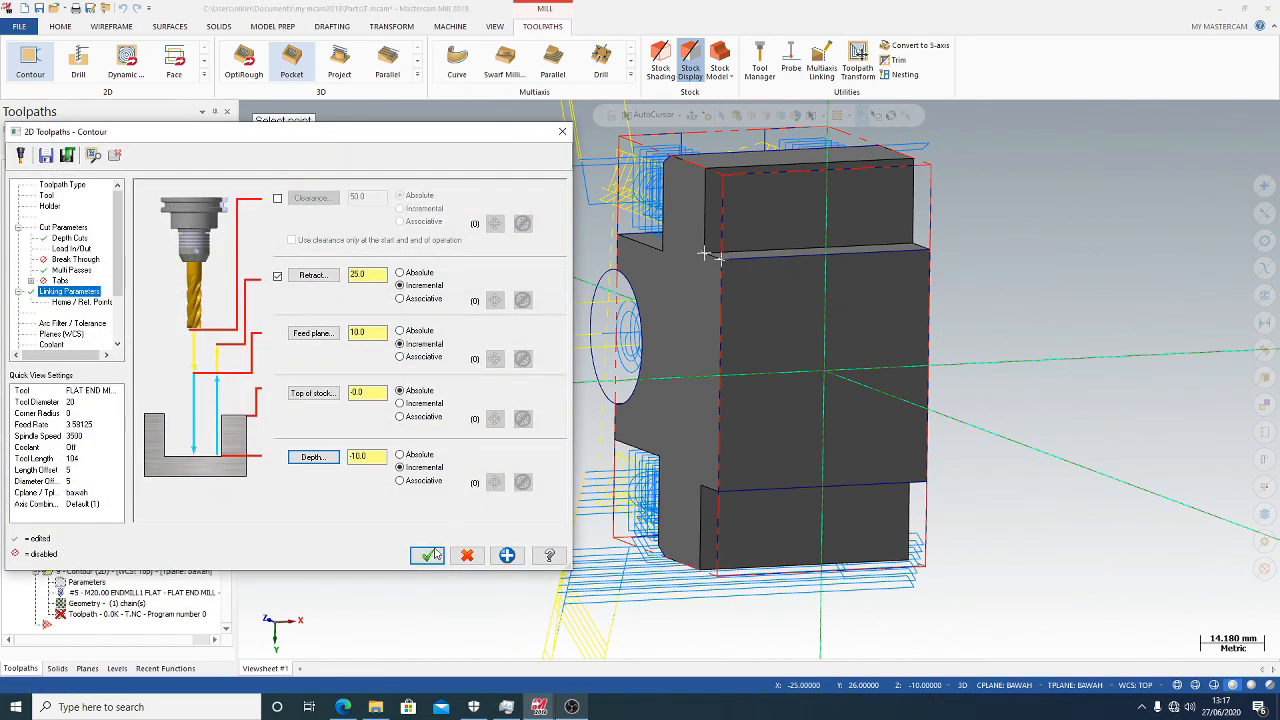
{"action": "left_click", "coordinate": [427, 555]}
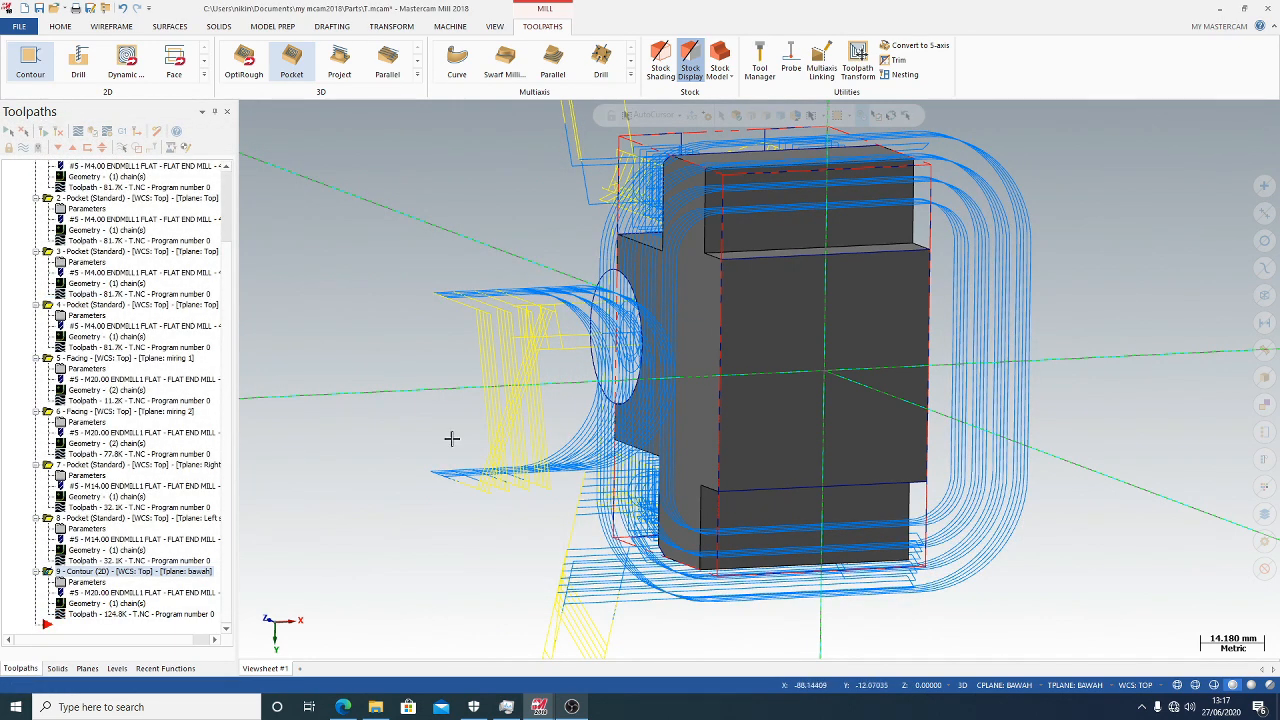
Verify the bawah contour operation in the simulator by playing its material removal from start to end
{"action": "left_click", "coordinate": [91, 132]}
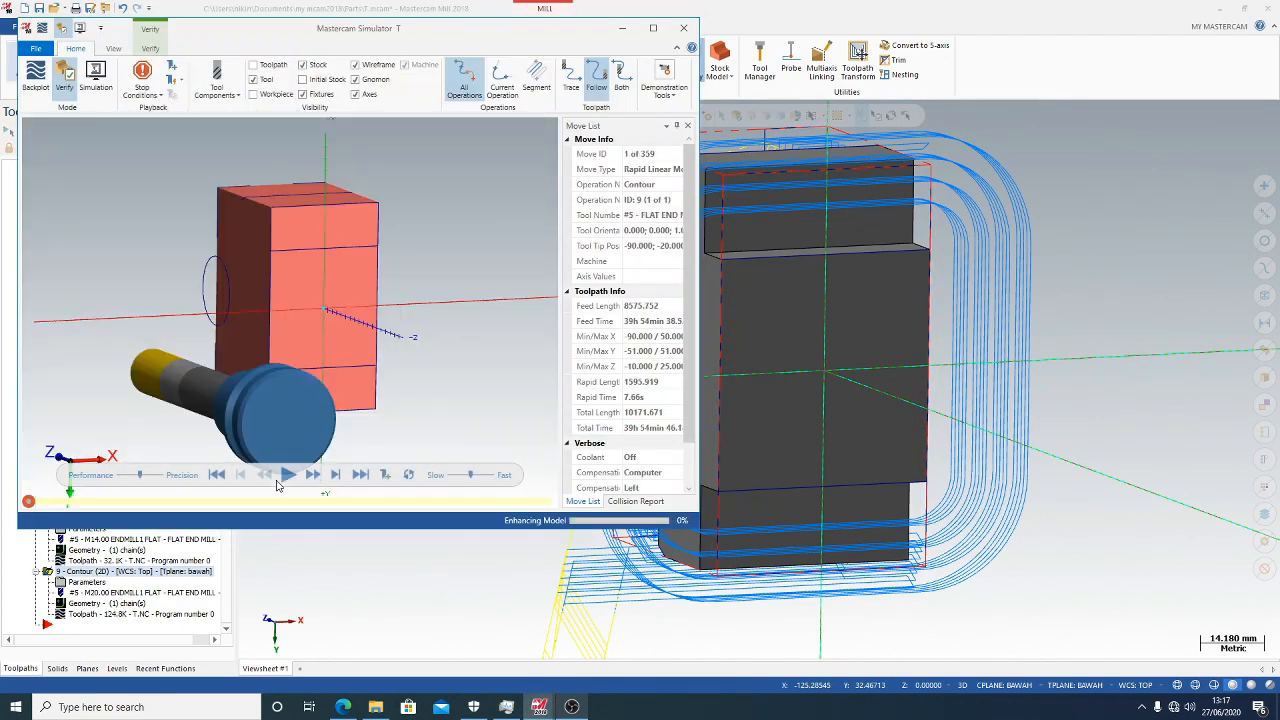
{"action": "left_click", "coordinate": [287, 474]}
{"action": "mouse_move", "coordinate": [372, 381]}
{"action": "middle_mouse_down"}
{"action": "mouse_move", "coordinate": [437, 371]}
{"action": "mouse_move", "coordinate": [333, 405]}
{"action": "mouse_move", "coordinate": [357, 408]}
{"action": "mouse_move", "coordinate": [349, 360]}
{"action": "mouse_move", "coordinate": [370, 358]}
{"action": "middle_mouse_up"}
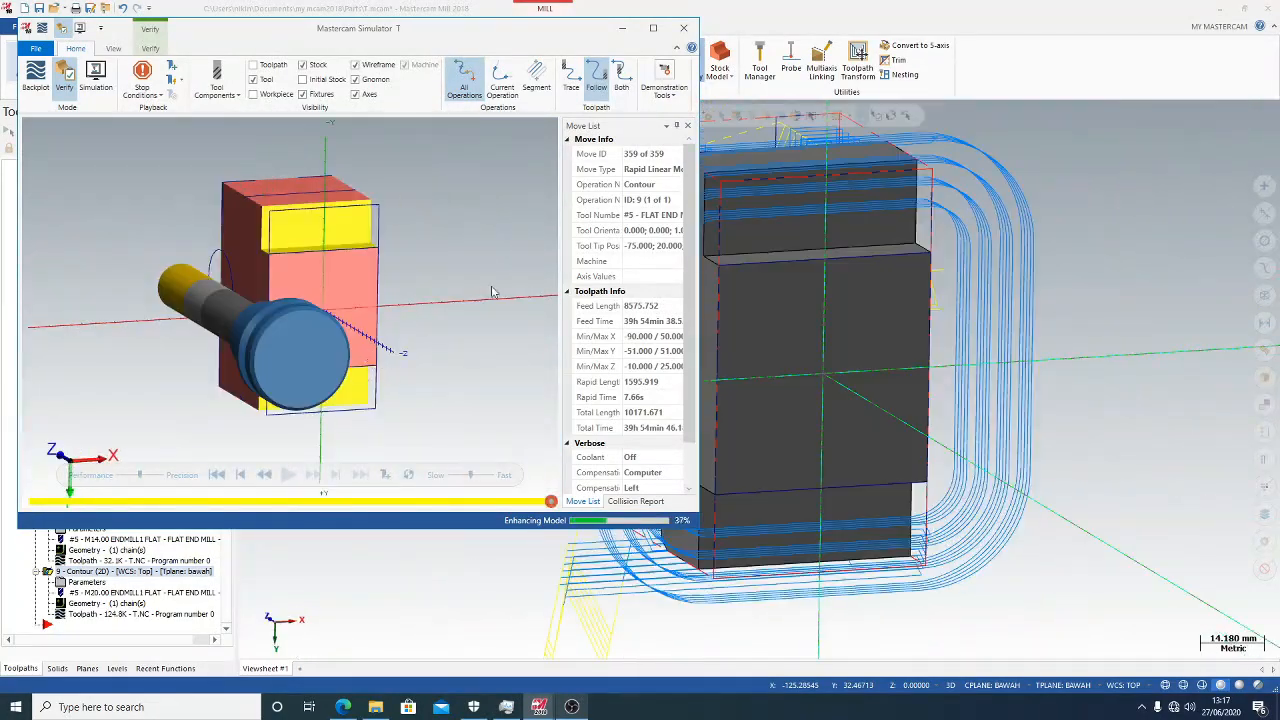
{"action": "left_click", "coordinate": [683, 28]}
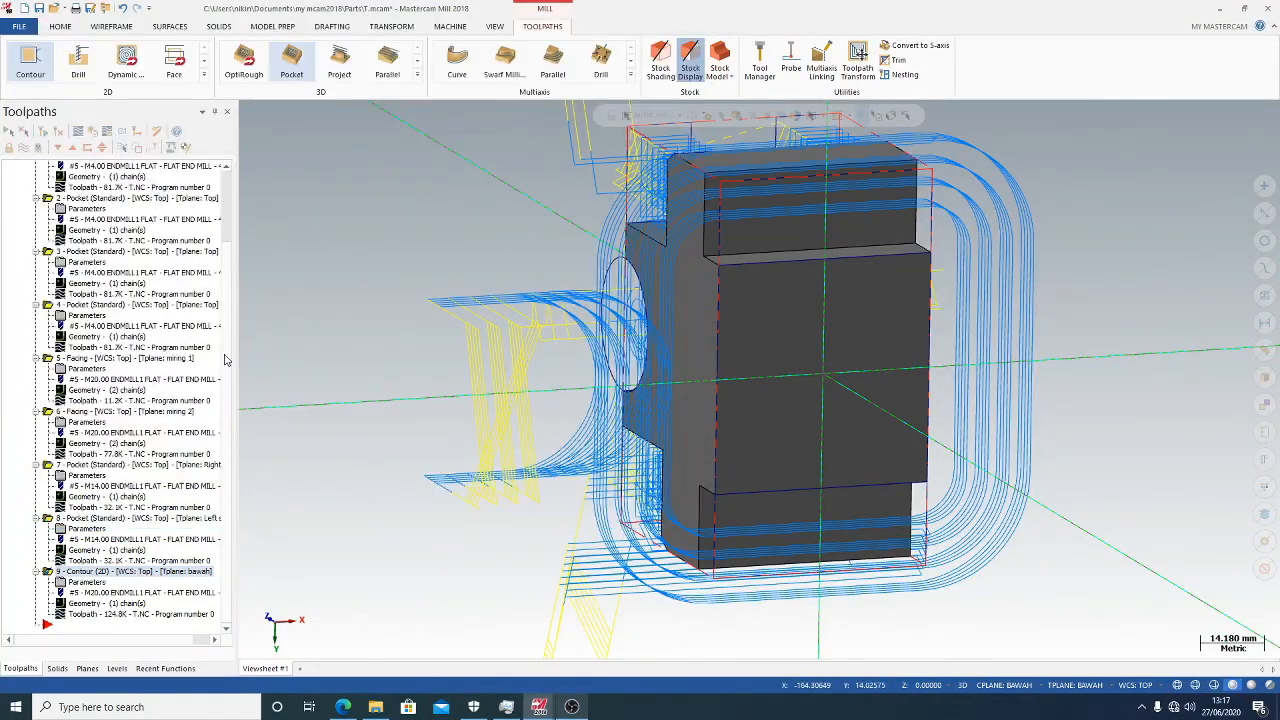
Set the contour's multi passes to 4 rough passes with a spacing of 2 and regenerate the toolpath
{"action": "left_click", "coordinate": [100, 582]}
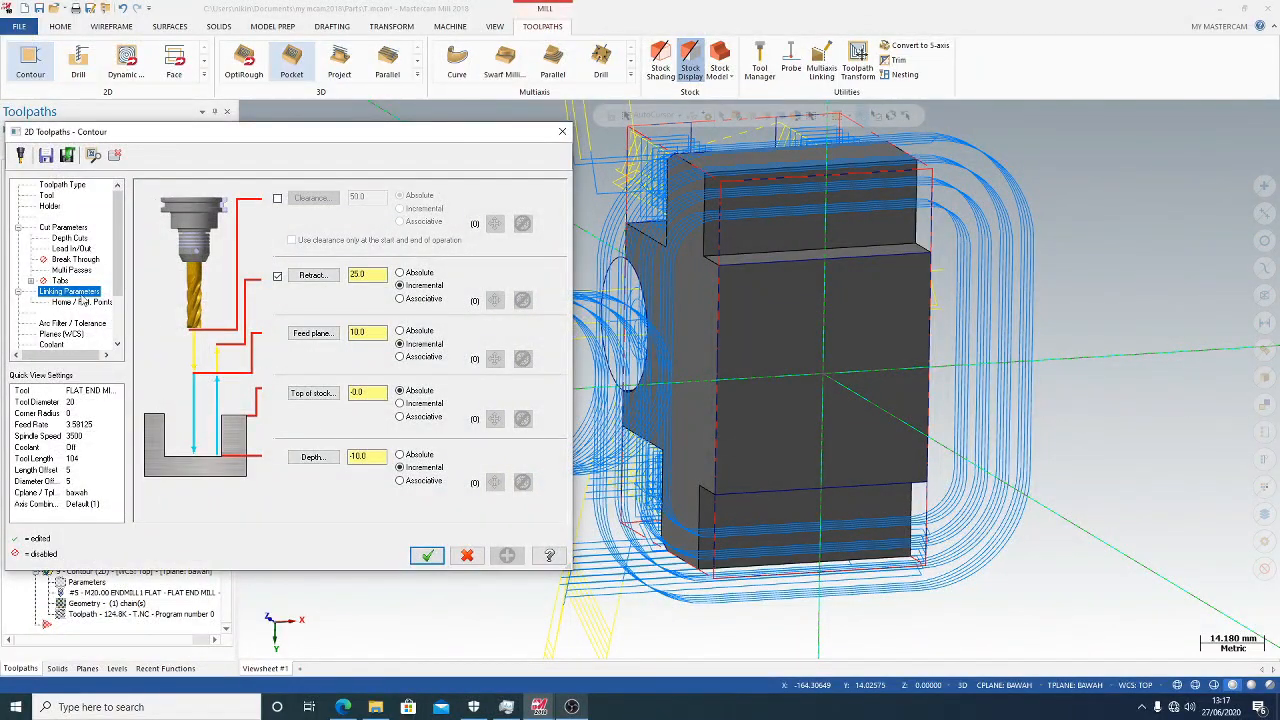
{"action": "left_click", "coordinate": [75, 248]}
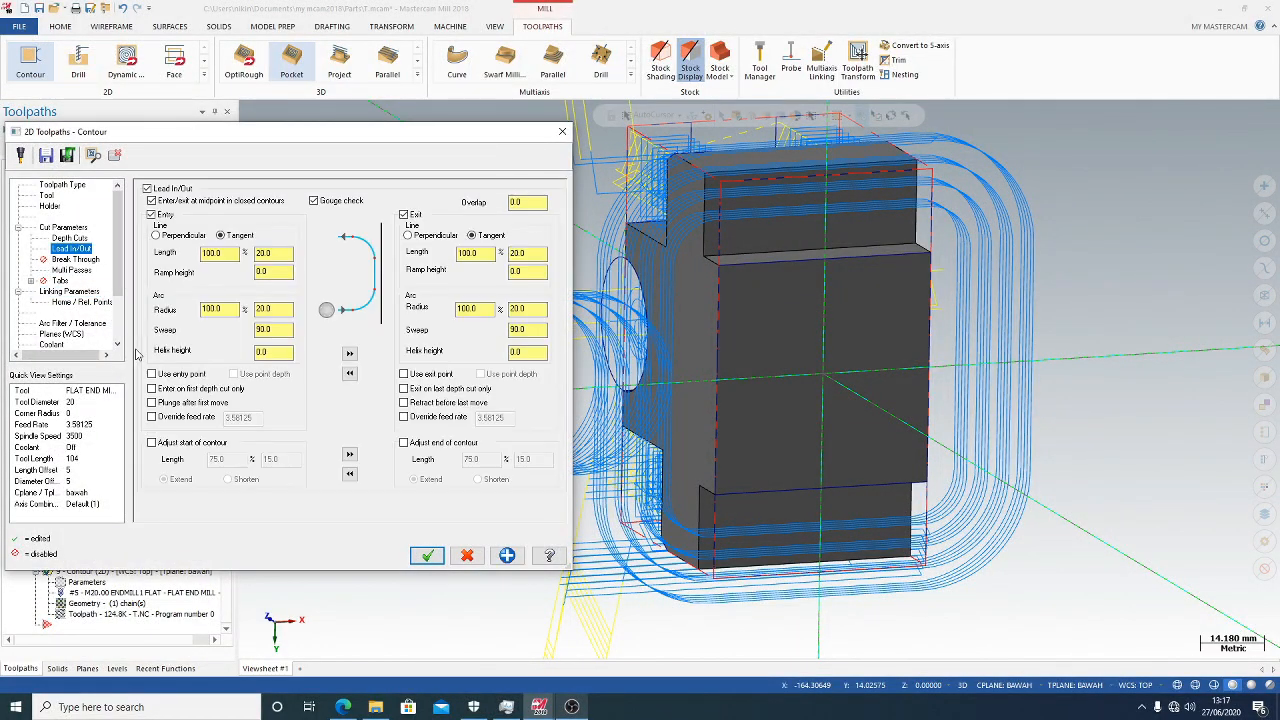
{"action": "left_click", "coordinate": [71, 270]}
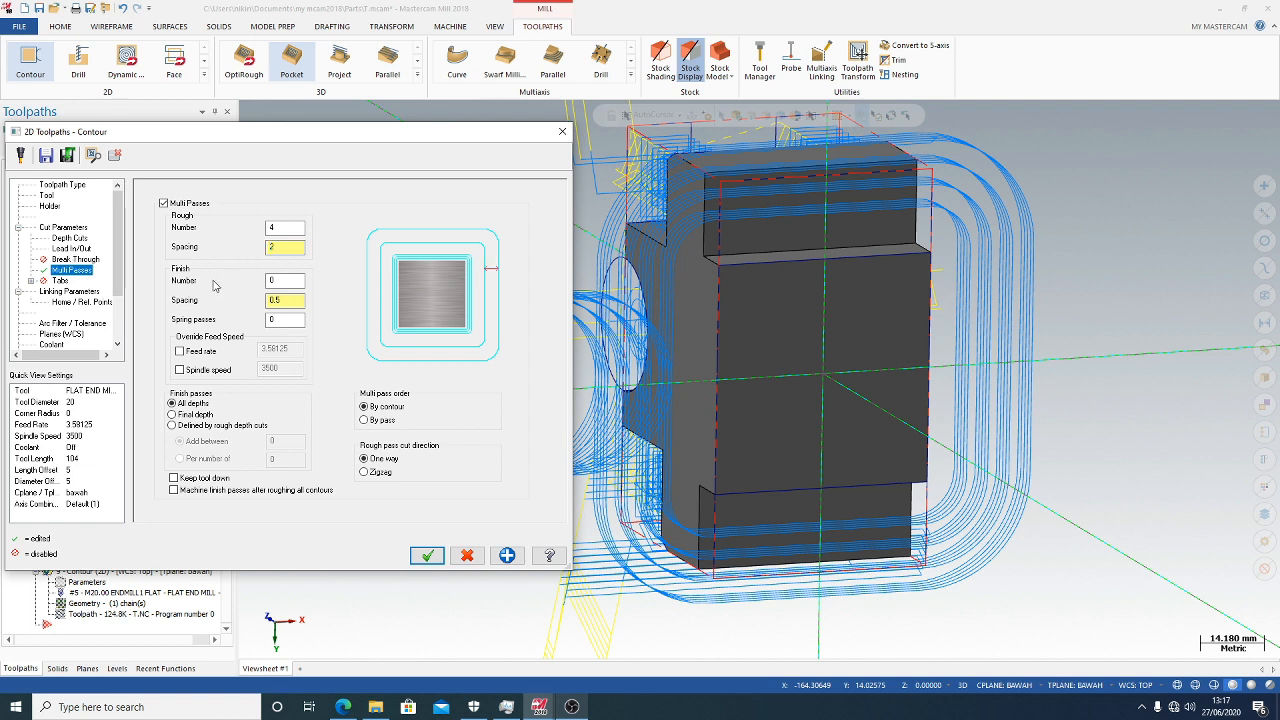
{"action": "left_click", "coordinate": [426, 555]}
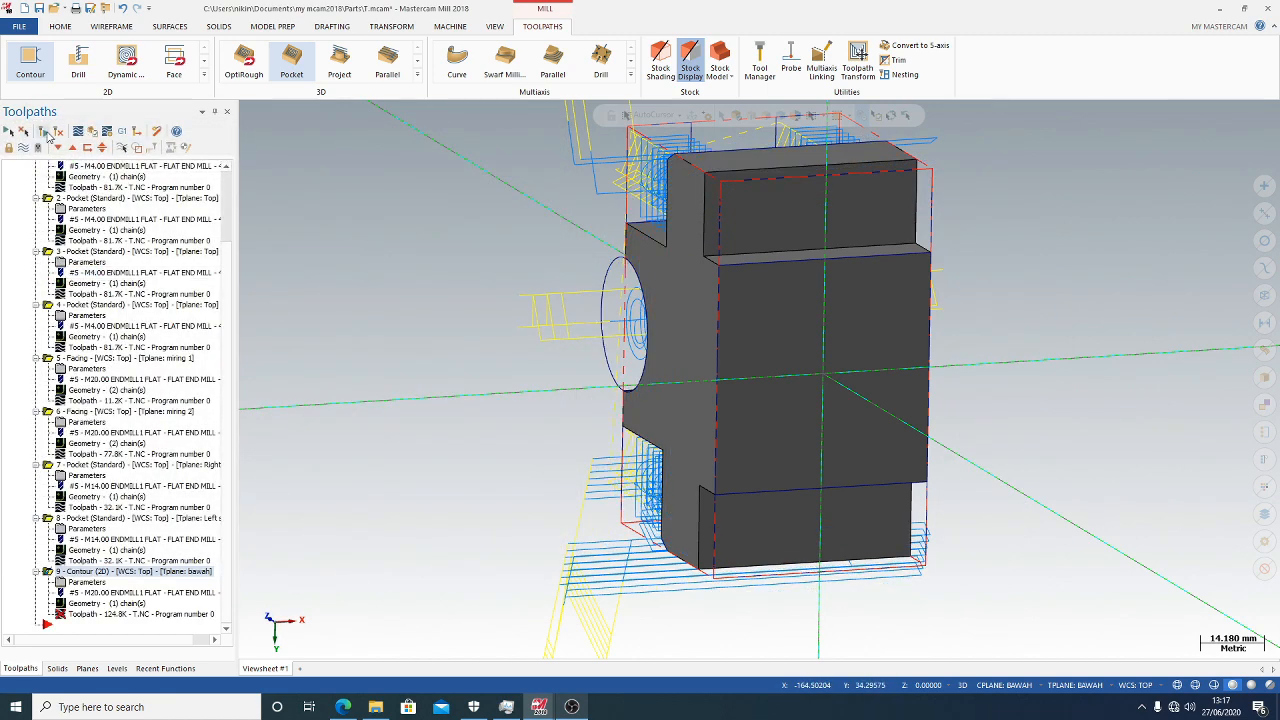
{"action": "left_click", "coordinate": [45, 132]}
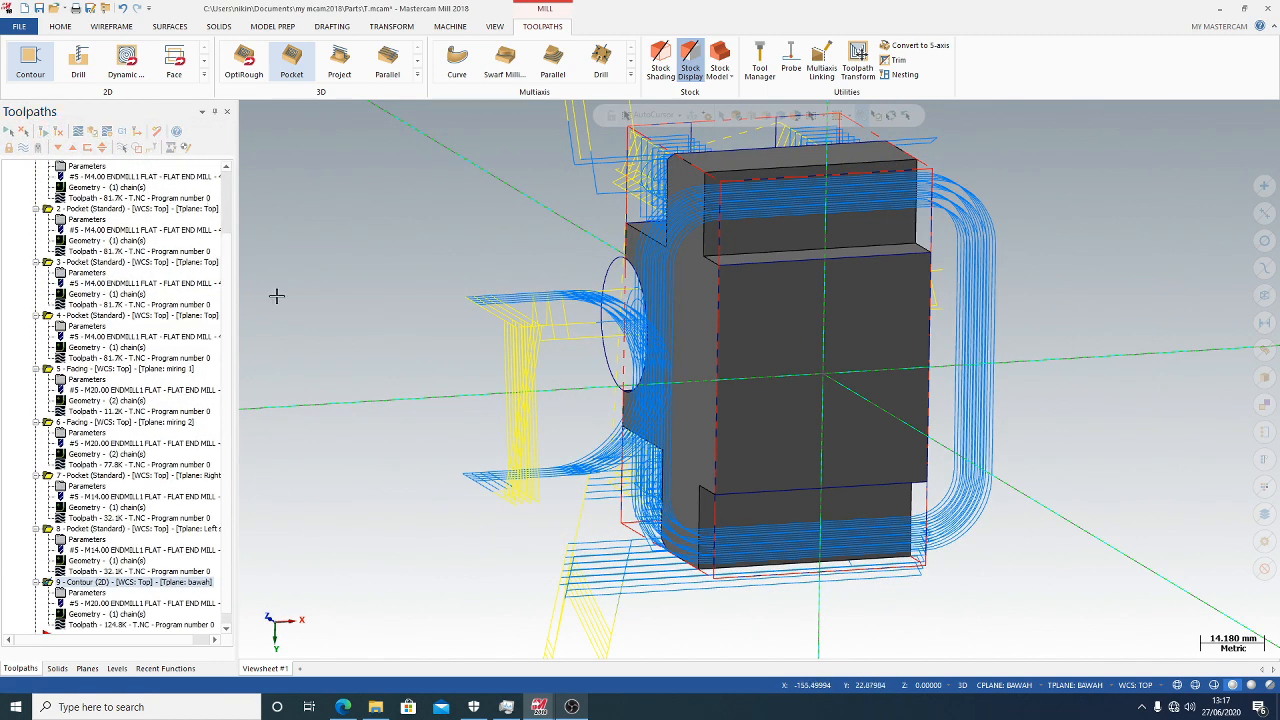
Backplot the regenerated contour toolpath to check the tool motion around the part
{"action": "left_click", "coordinate": [78, 131]}
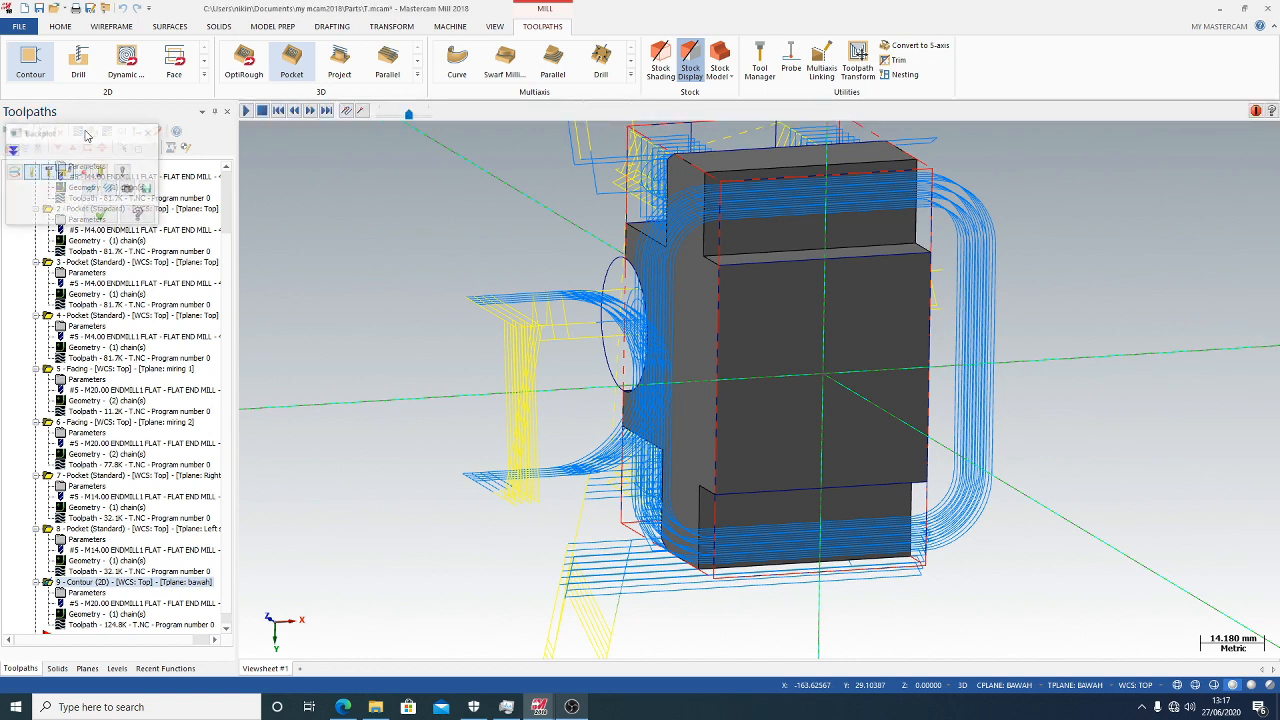
{"action": "left_click", "coordinate": [246, 111]}
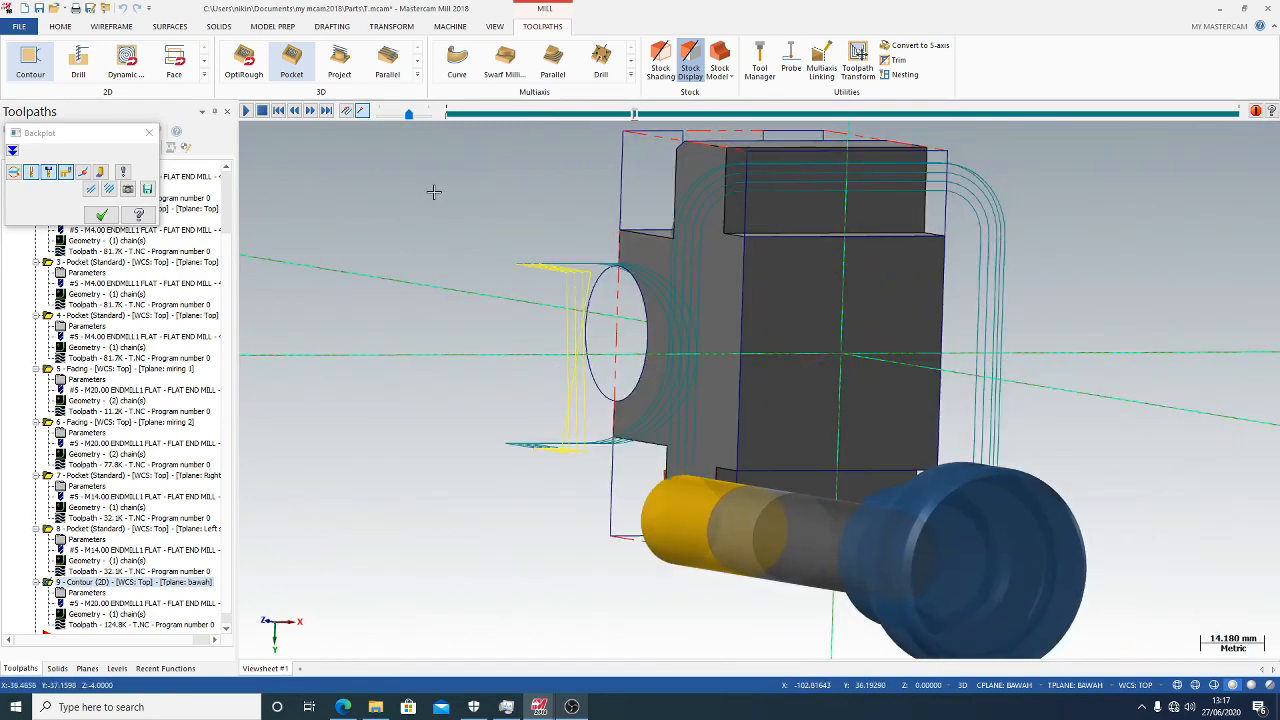
{"action": "left_click", "coordinate": [149, 133]}
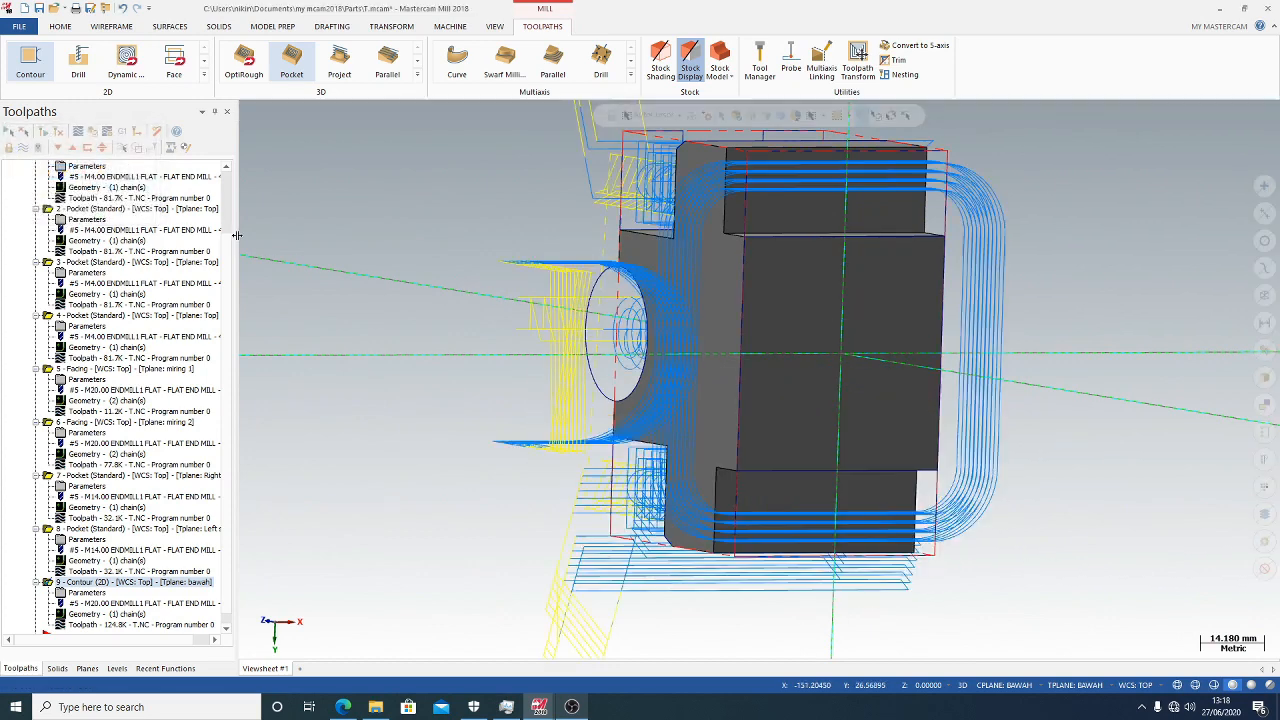
Select all operations in Toolpath Group-1, set the isometric view and run the full machining verification
{"action": "left_click", "coordinate": [84, 188]}
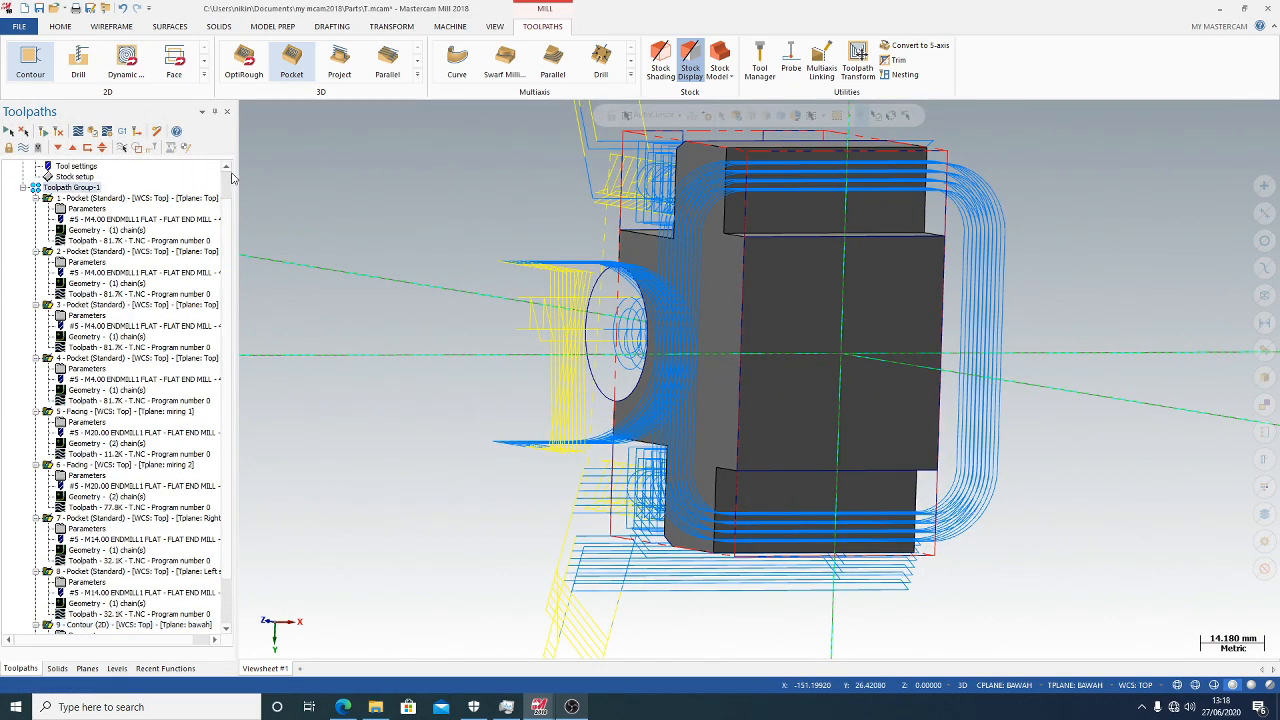
{"action": "scroll", "coordinate": [225, 194], "scroll_direction": "up", "scroll_amount": 1}
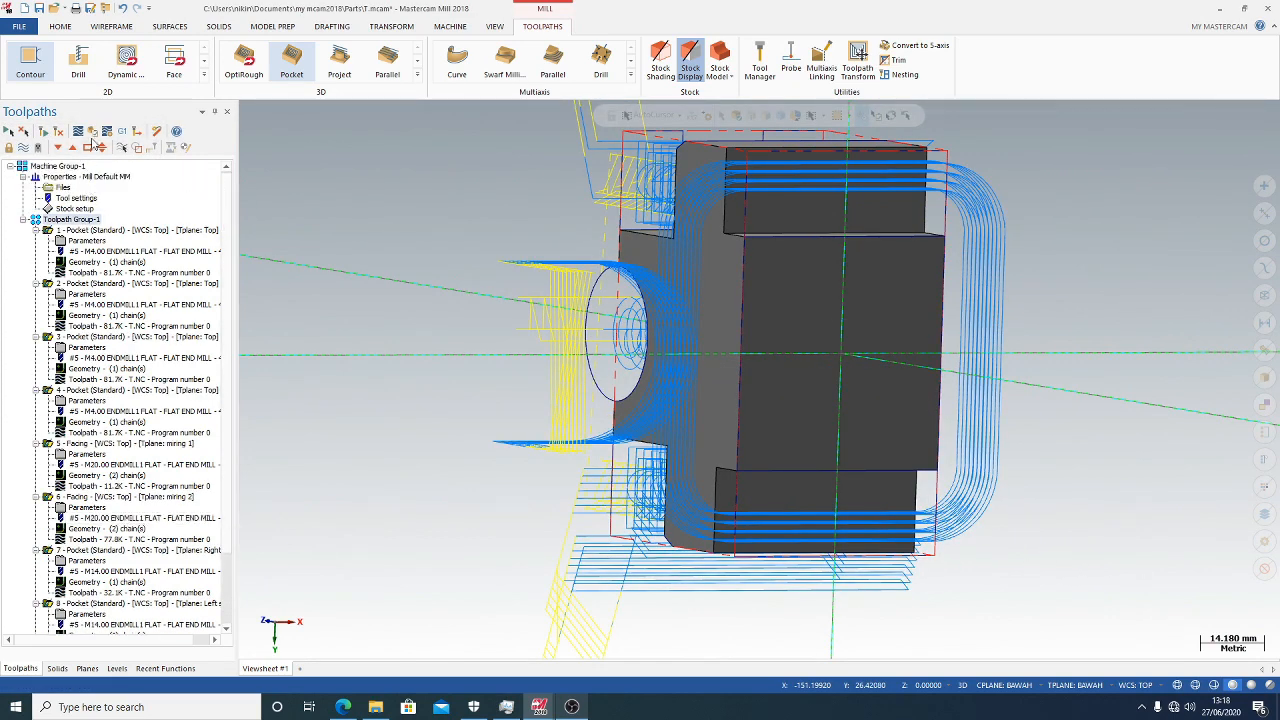
{"action": "left_click", "coordinate": [494, 26]}
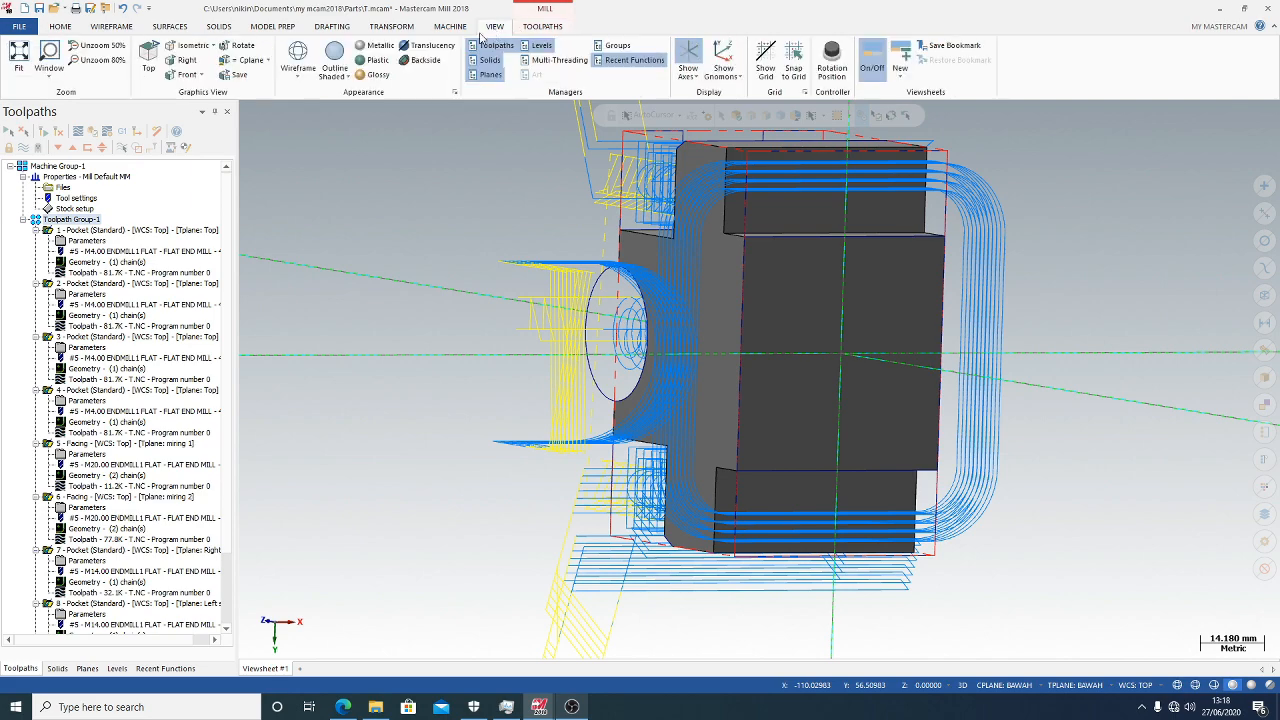
{"action": "left_click", "coordinate": [204, 50]}
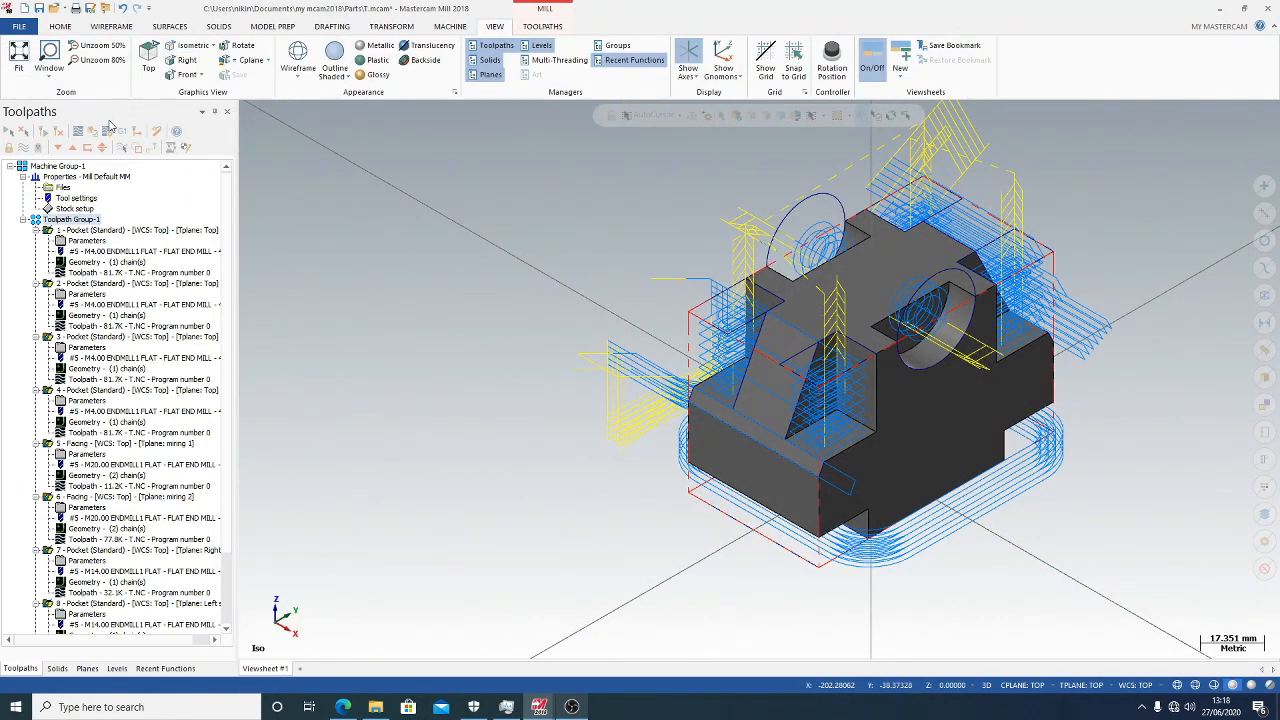
{"action": "left_click", "coordinate": [91, 132]}
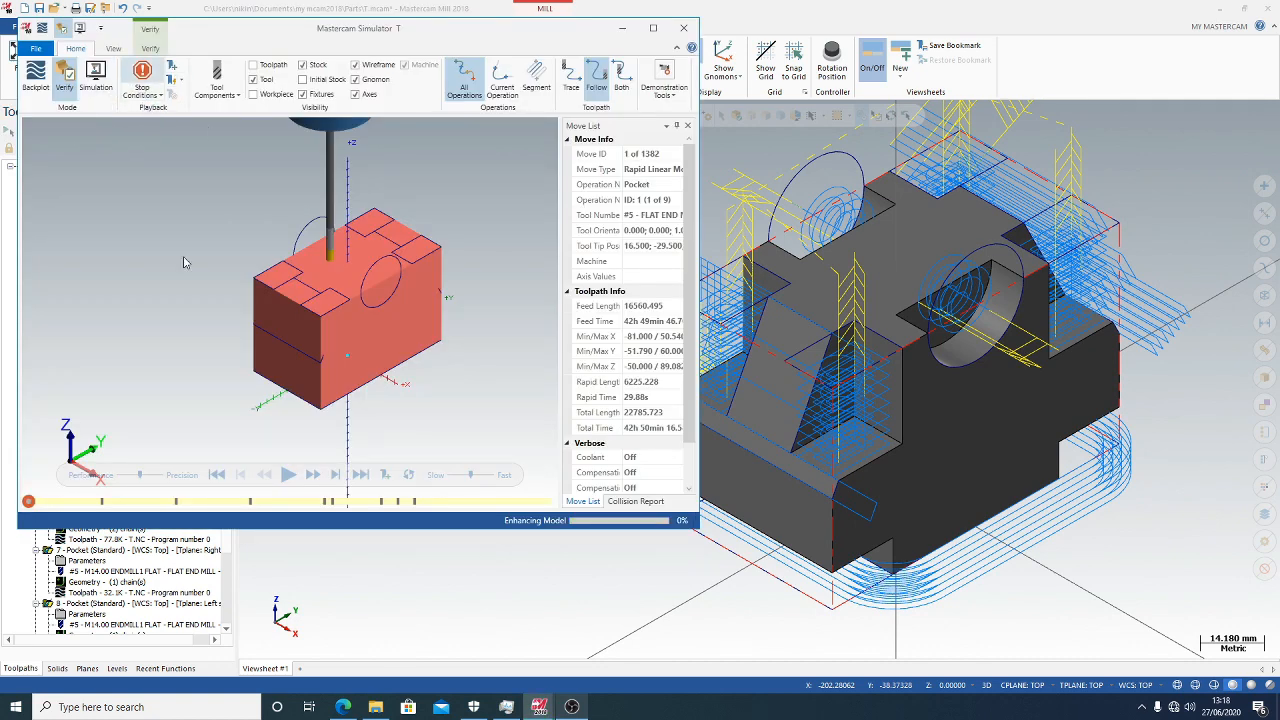
{"action": "left_click", "coordinate": [286, 475]}
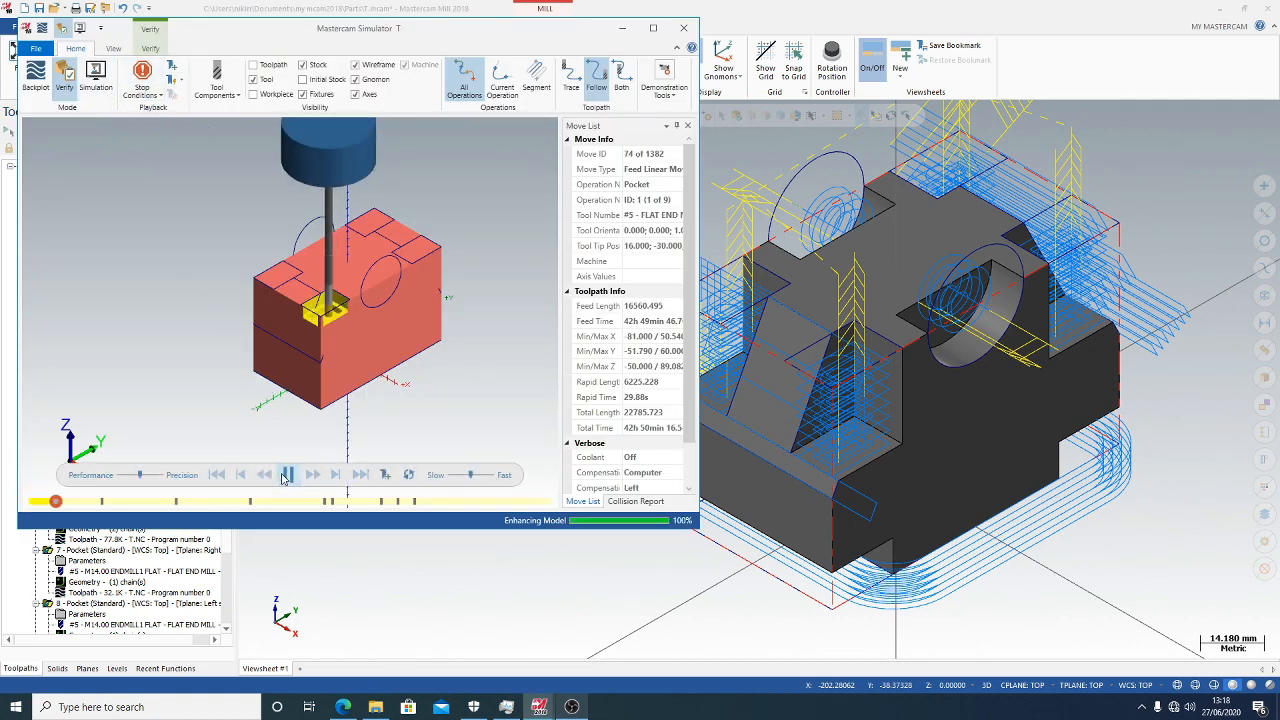
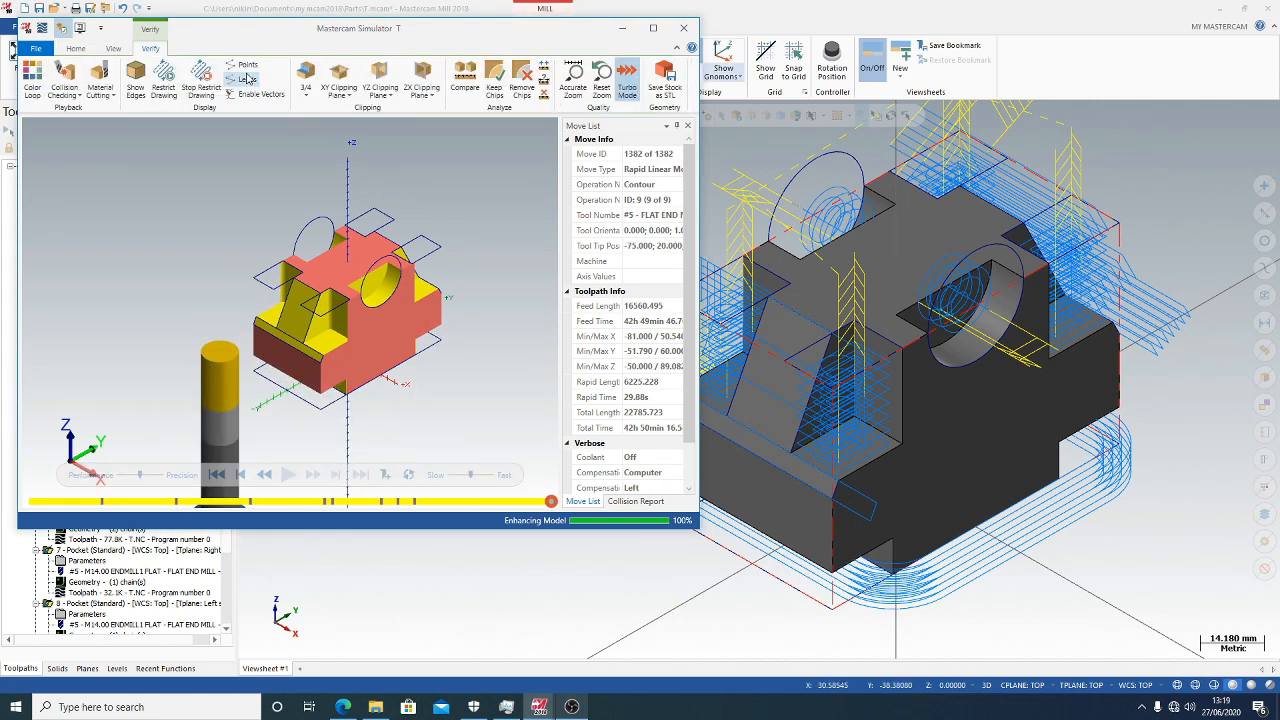
Enable the leads display and save the simulated stock as an STL file named Milling 3d, then close the simulator
{"action": "left_click", "coordinate": [246, 79]}
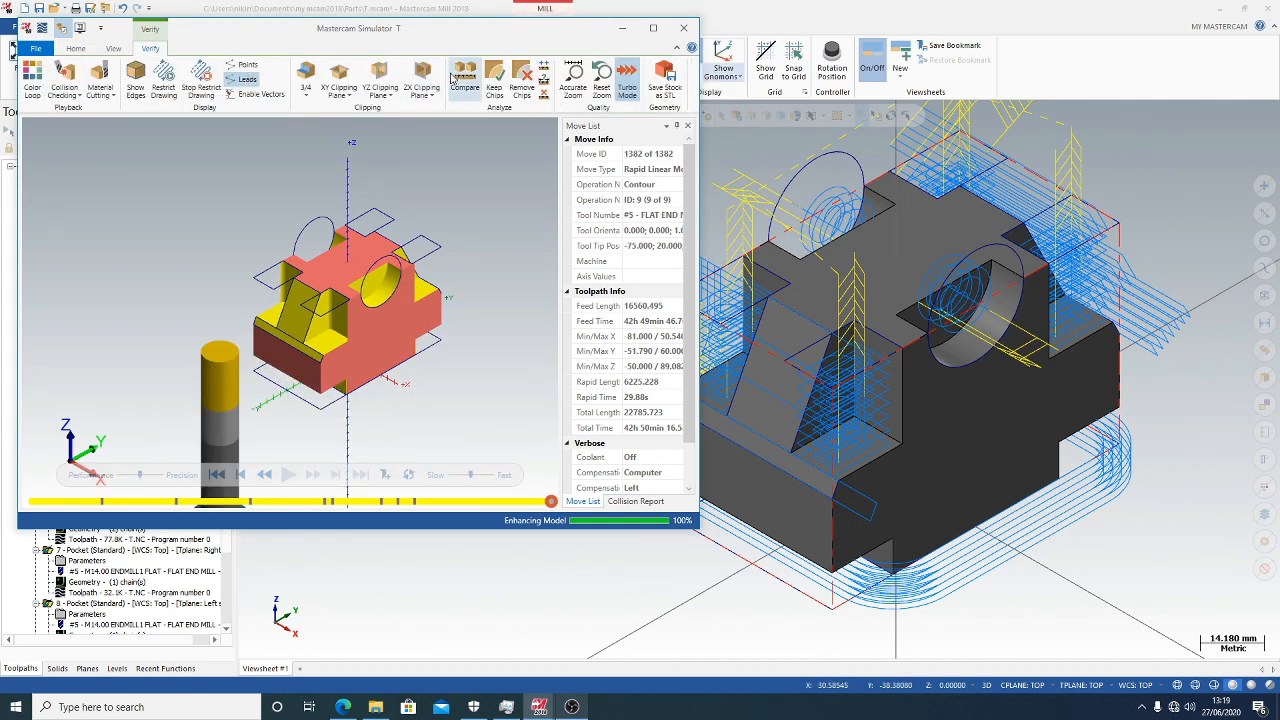
{"action": "left_click", "coordinate": [677, 94]}
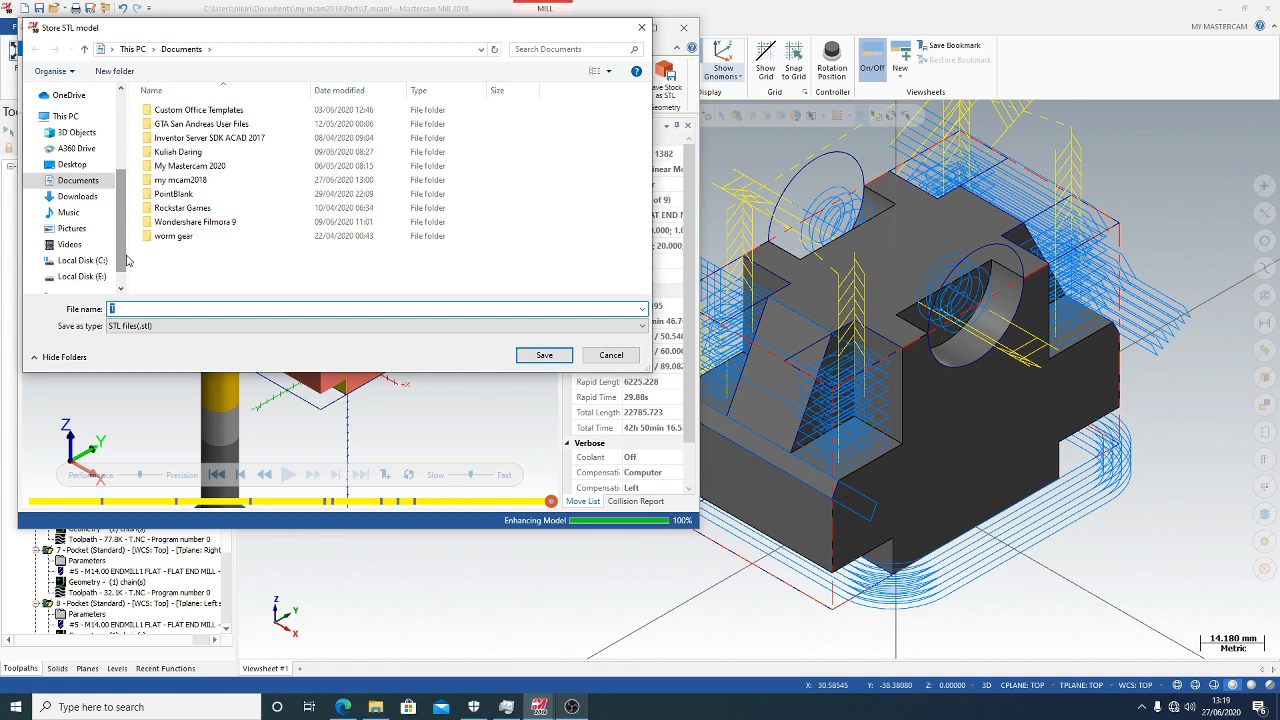
{"action": "type", "text": "Milling 3d"}
{"action": "left_click", "coordinate": [553, 360]}
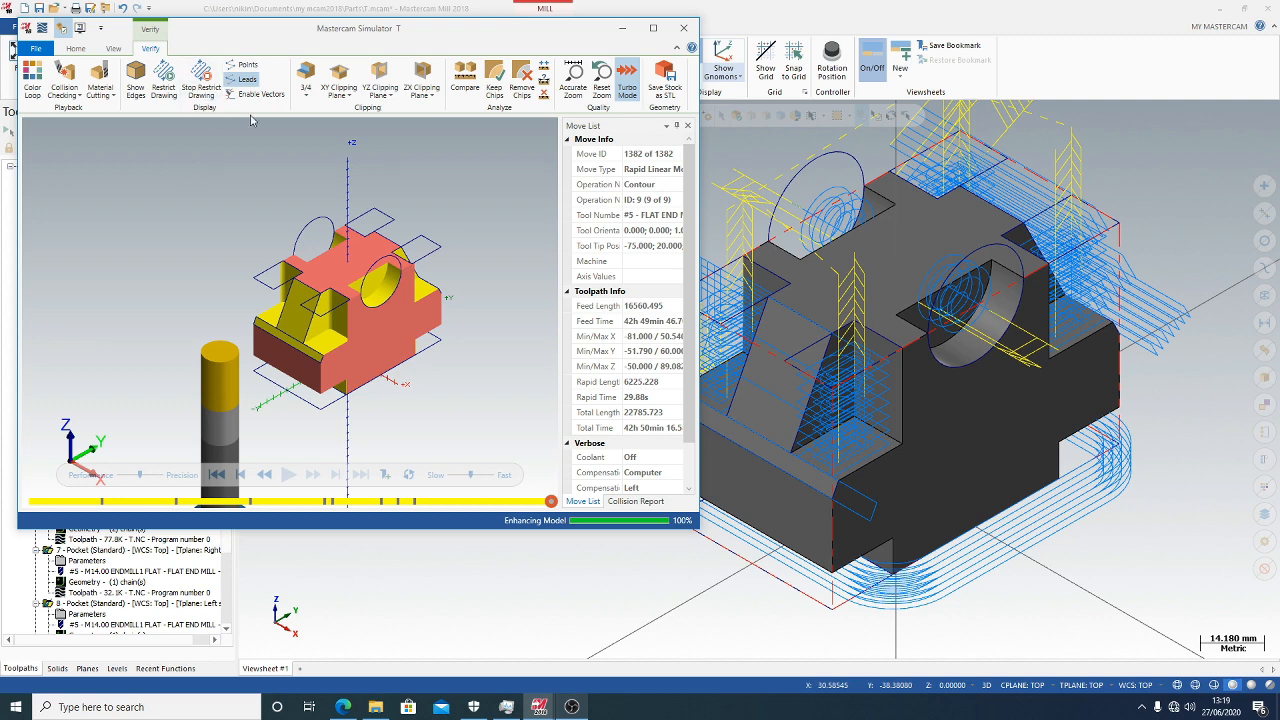
{"action": "left_click", "coordinate": [684, 28]}
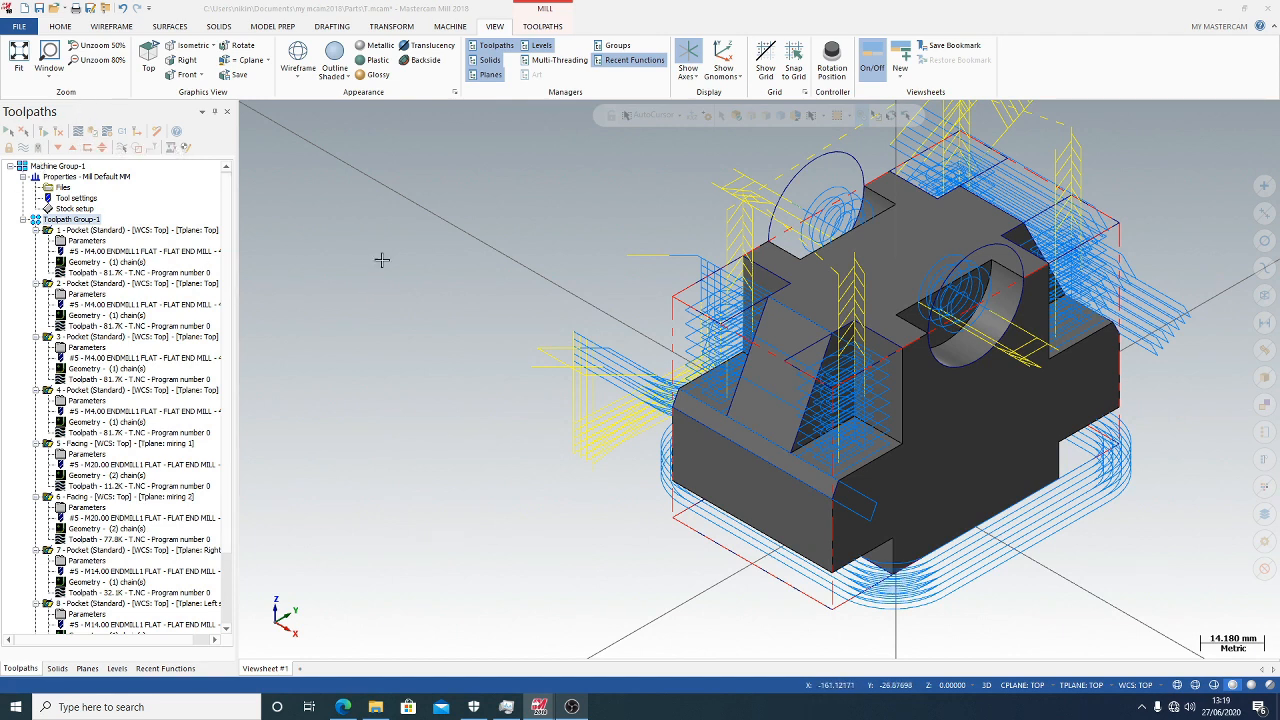
{"action": "left_click", "coordinate": [571, 707]}
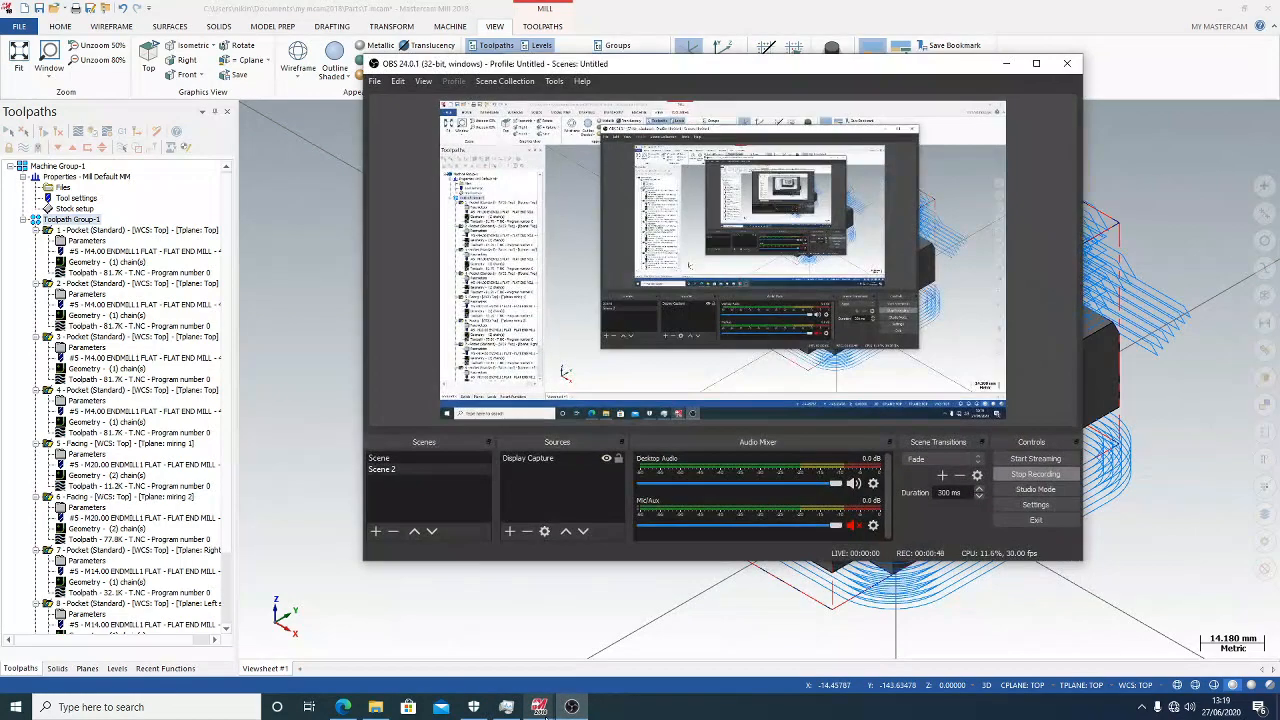
{"action": "mouse_move", "coordinate": [539, 707]}
{"action": "left_click", "coordinate": [610, 627]}
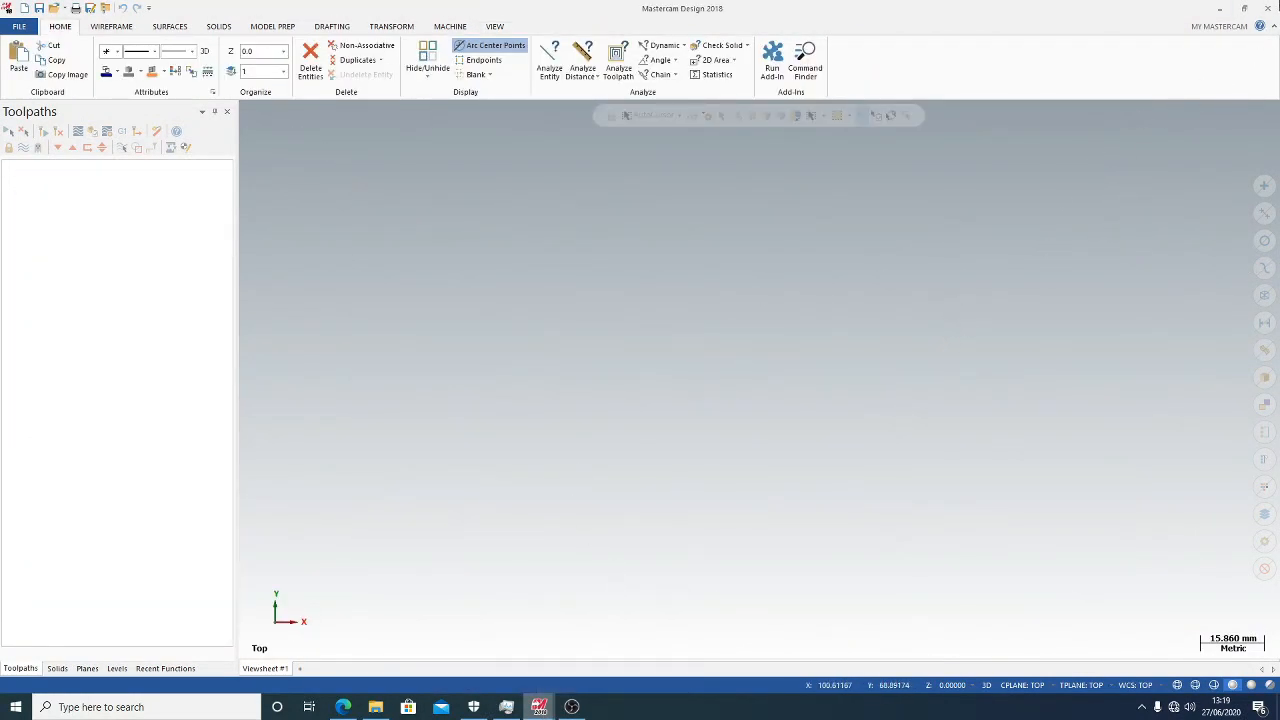
{"action": "mouse_move", "coordinate": [539, 707]}
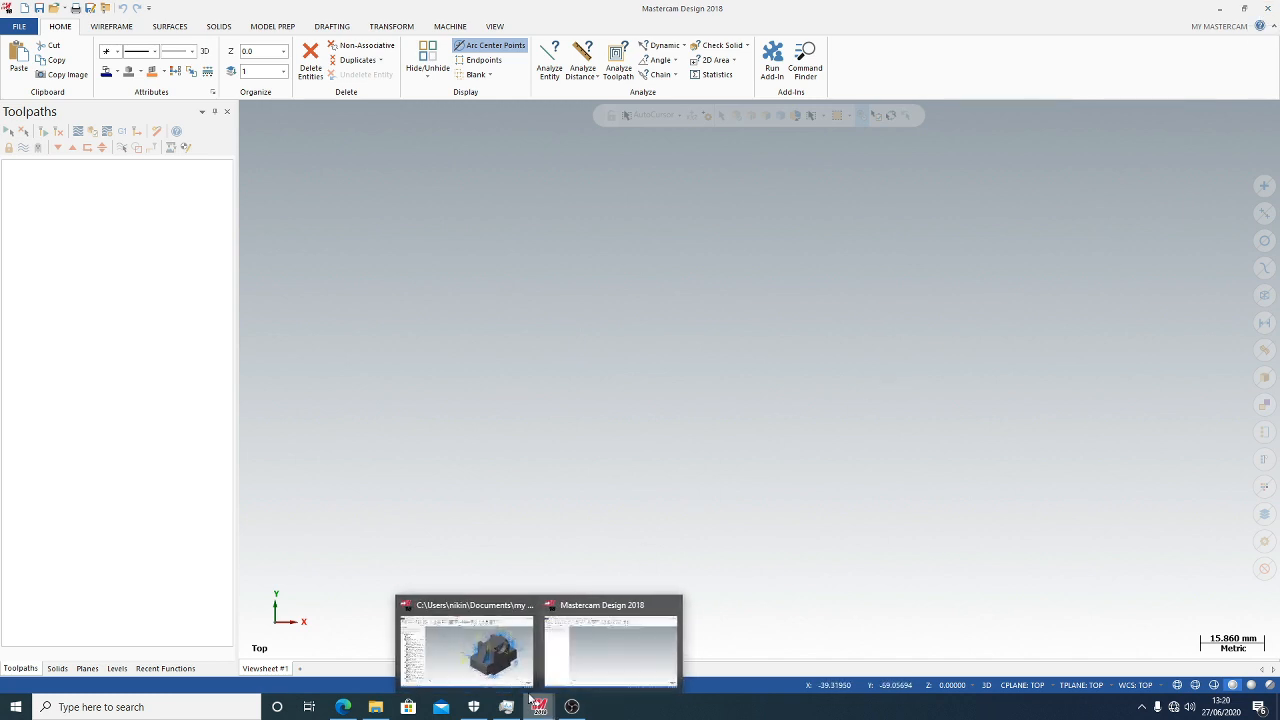
{"action": "left_click", "coordinate": [514, 668]}
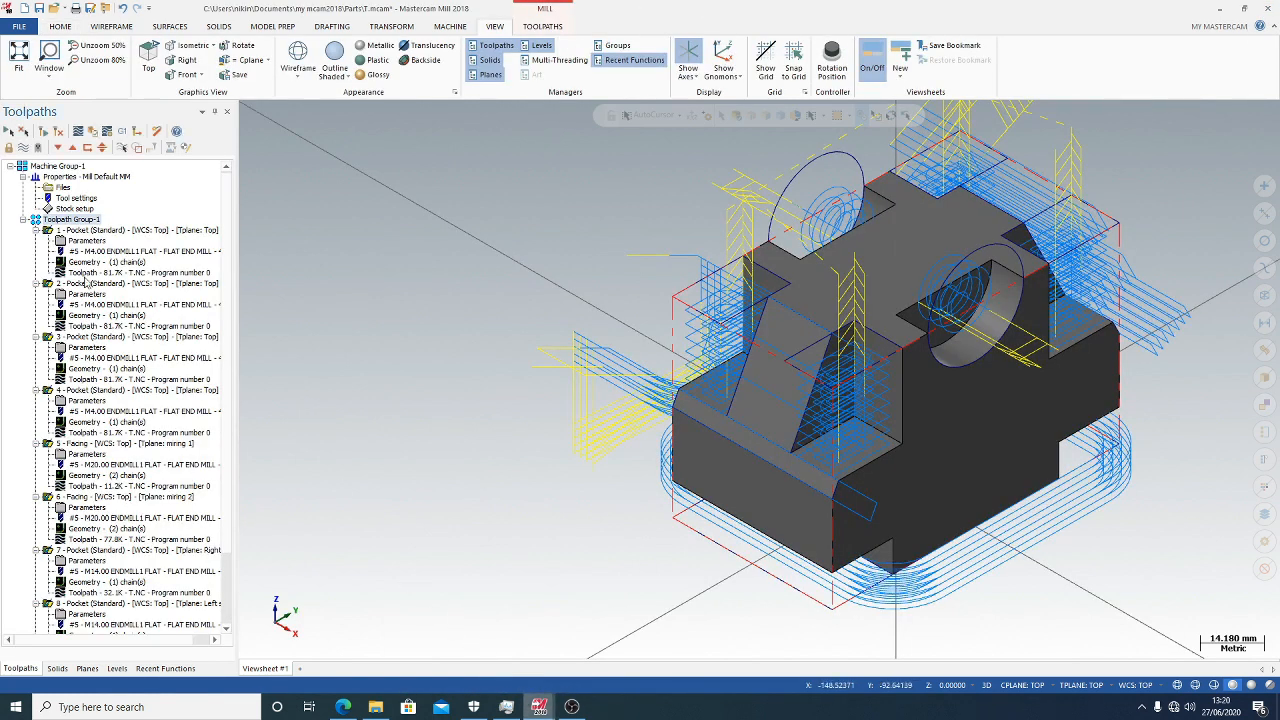
Post all operations with a tool change generated in the NCI and save the NC file as Nc 3d Milling
{"action": "left_click", "coordinate": [122, 131]}
{"action": "left_click", "coordinate": [88, 391]}
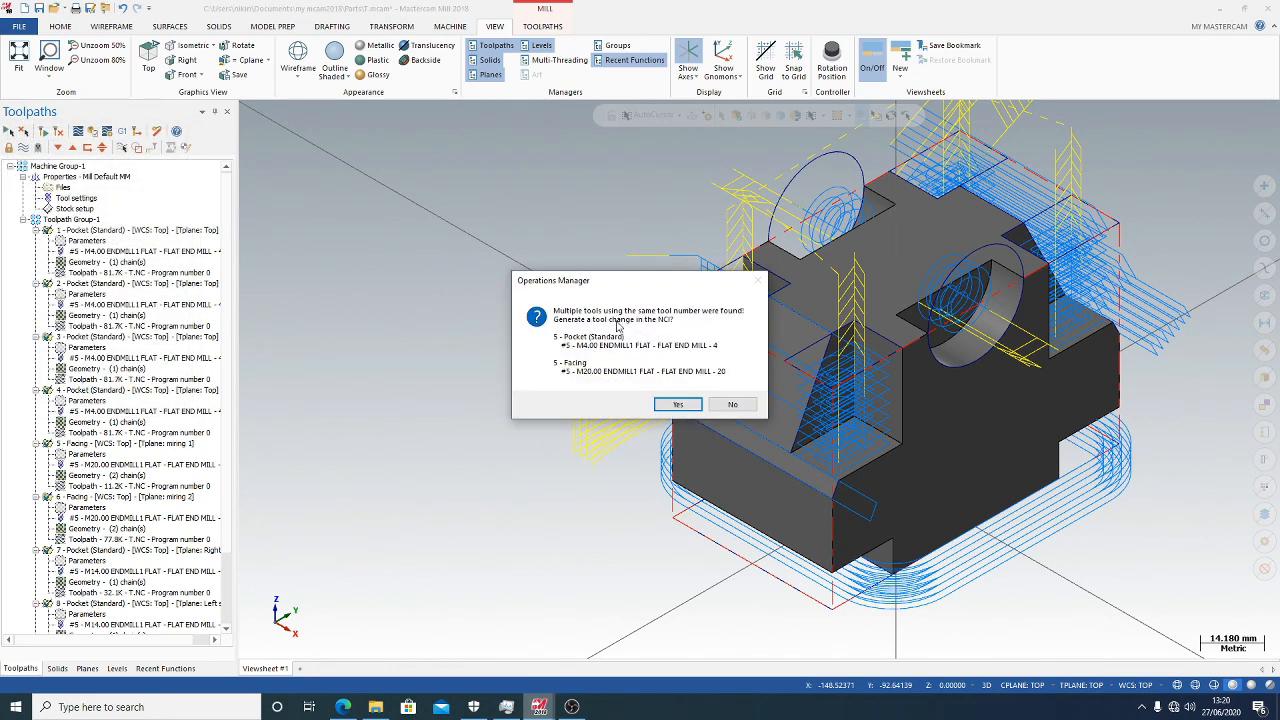
{"action": "left_click", "coordinate": [677, 405]}
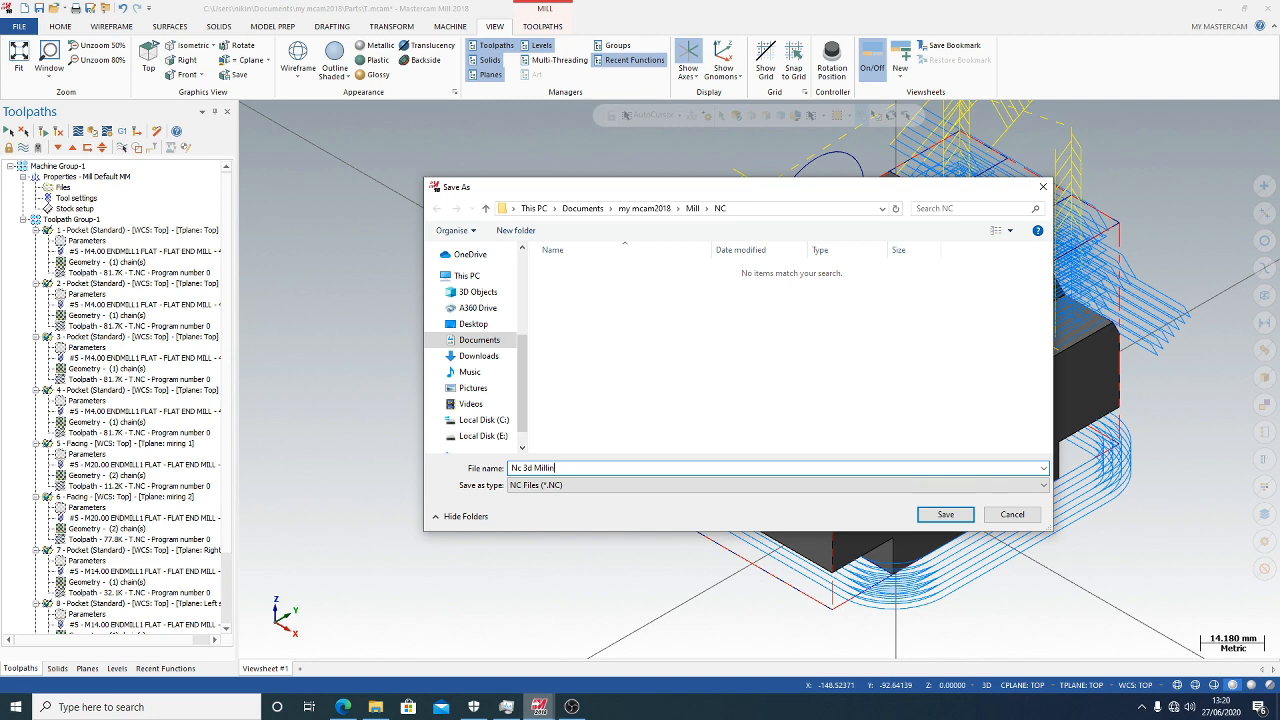
{"action": "left_click", "coordinate": [930, 518]}
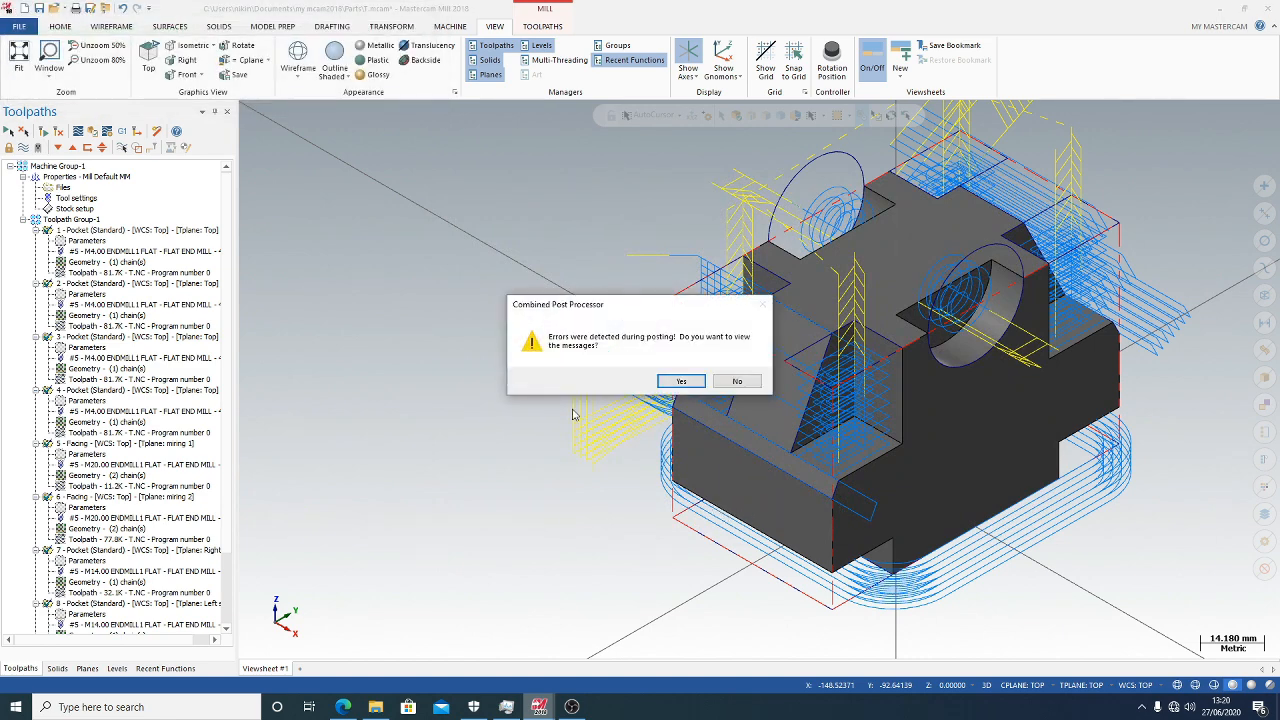
Review the posting error log and the generated G-code in Nc 3d Milling.NC, and close the code editor
{"action": "left_click", "coordinate": [681, 381]}
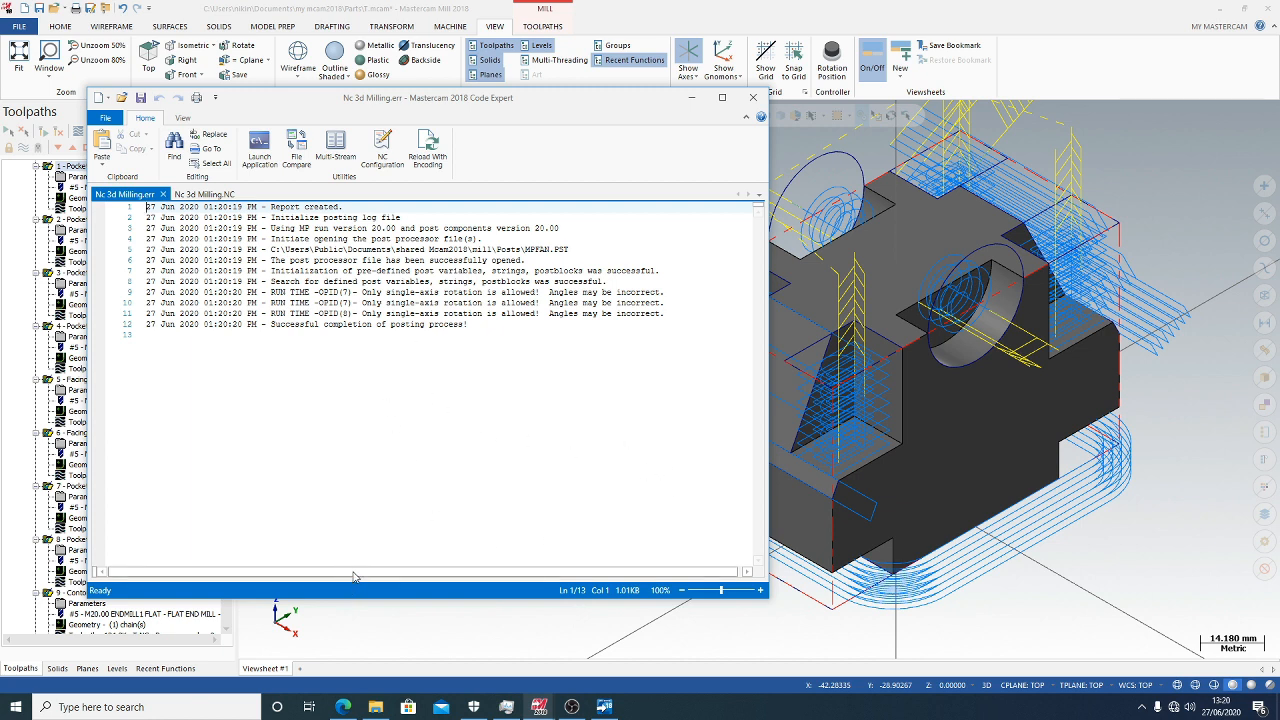
{"action": "left_click_drag", "start_coordinate": [353, 576], "coordinate": [366, 574]}
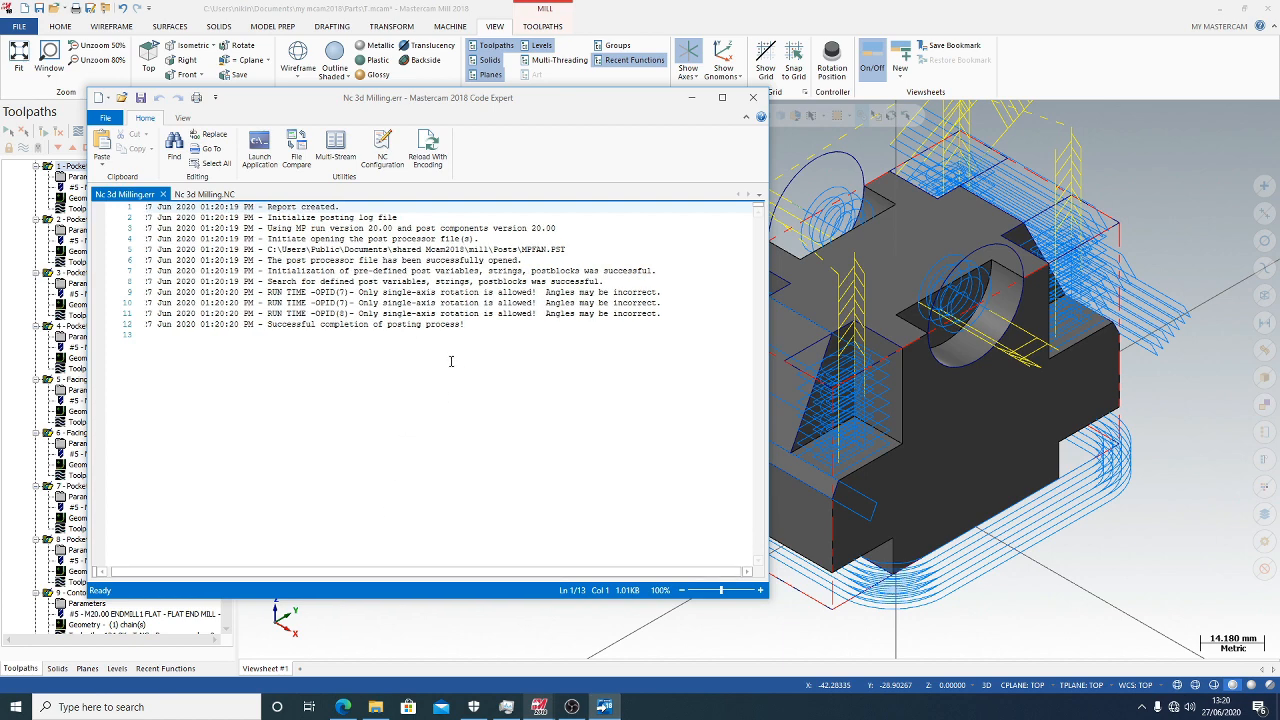
{"action": "left_click", "coordinate": [230, 195]}
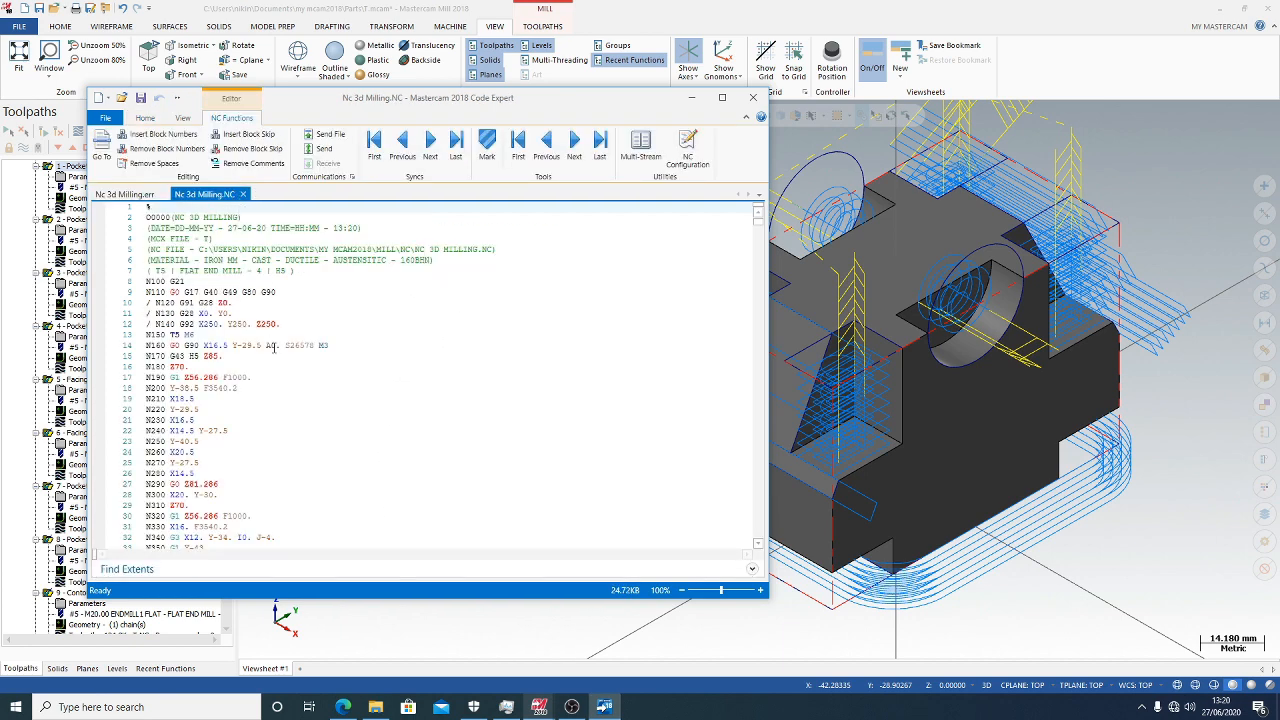
{"action": "scroll", "coordinate": [274, 346], "scroll_direction": "down", "scroll_amount": 18}
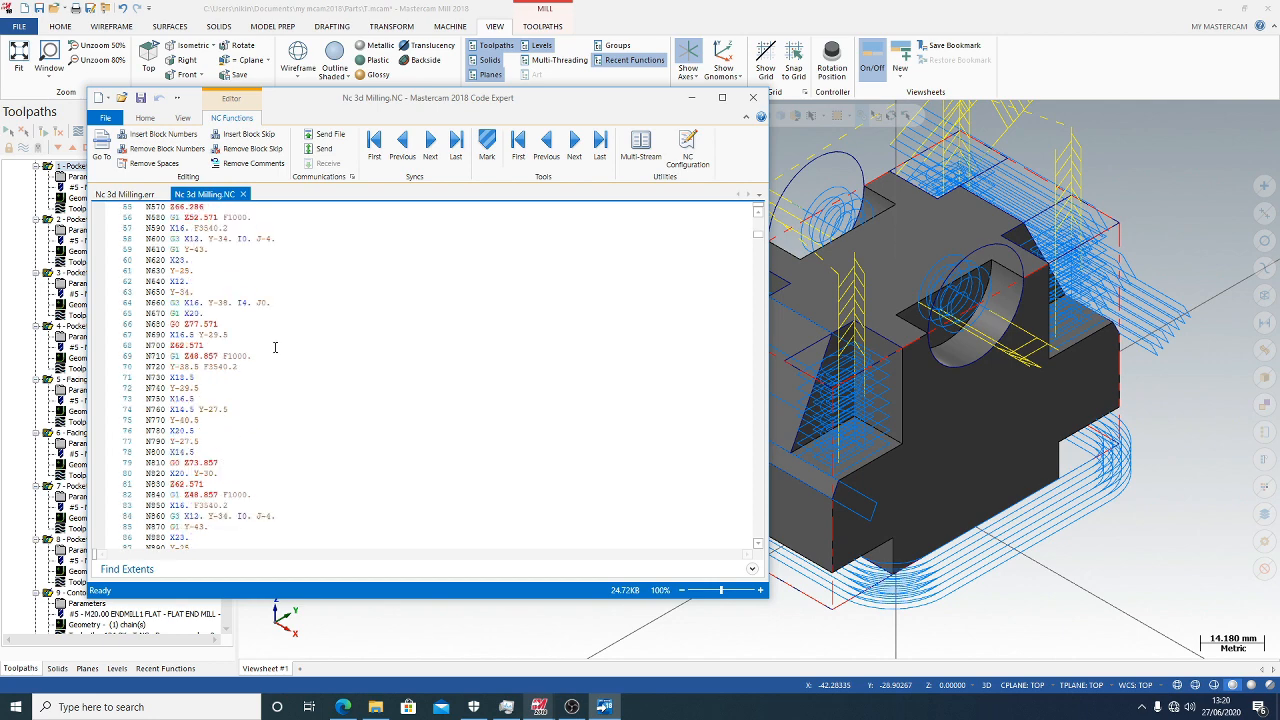
{"action": "scroll", "coordinate": [275, 346], "scroll_direction": "down", "scroll_amount": 15}
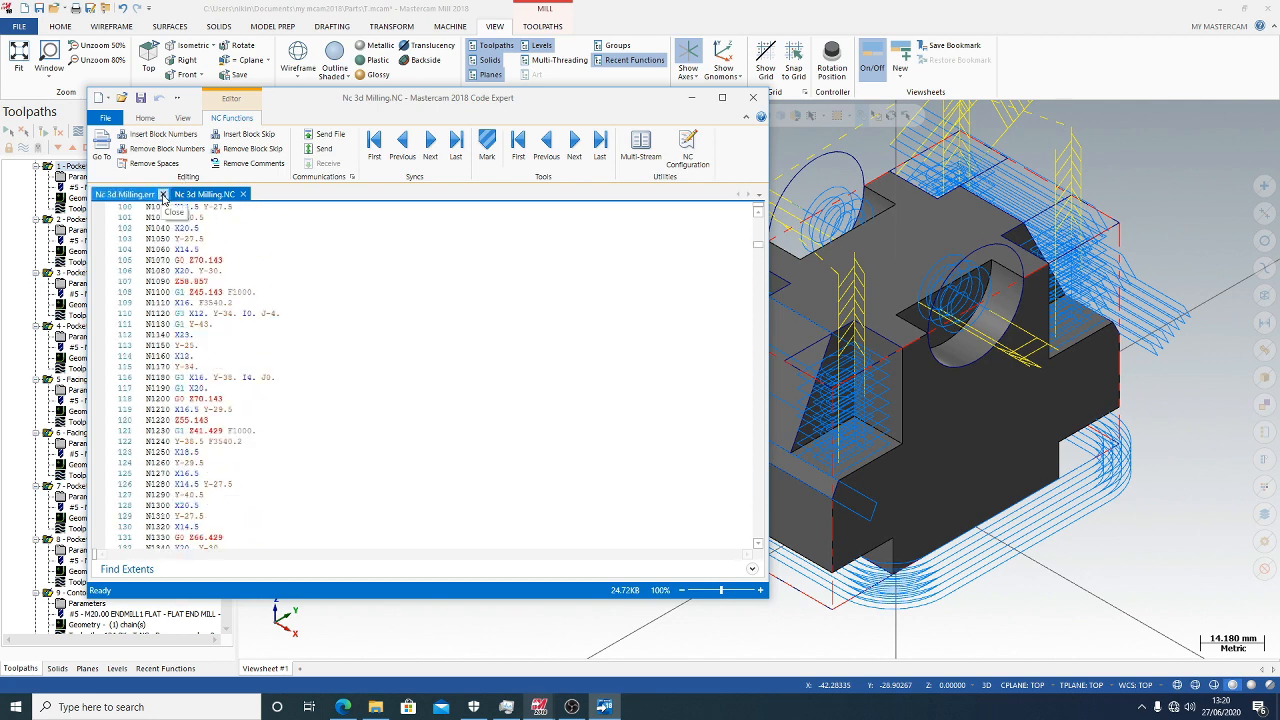
{"action": "left_click", "coordinate": [162, 194]}
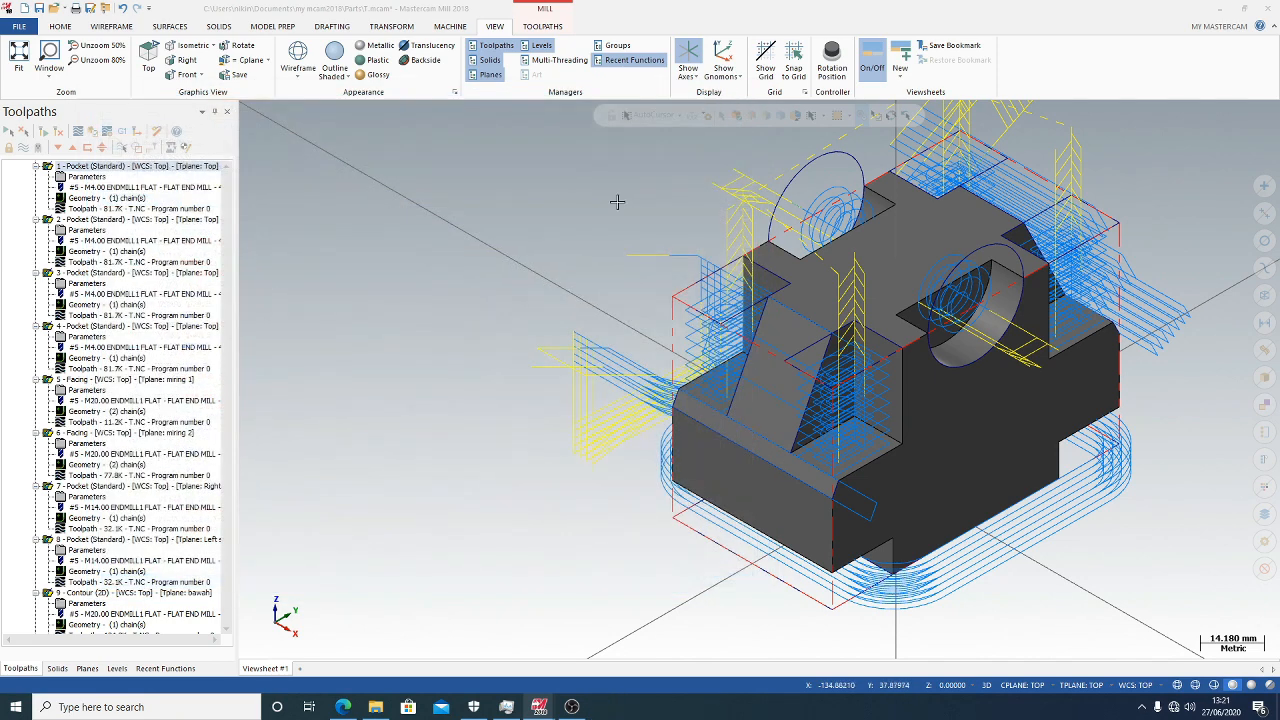
Save the part as a Mastercam file named 3d Milling in the Parts folder, continuing despite the solids needing regeneration
{"action": "left_click", "coordinate": [753, 98]}
{"action": "left_click", "coordinate": [39, 8]}
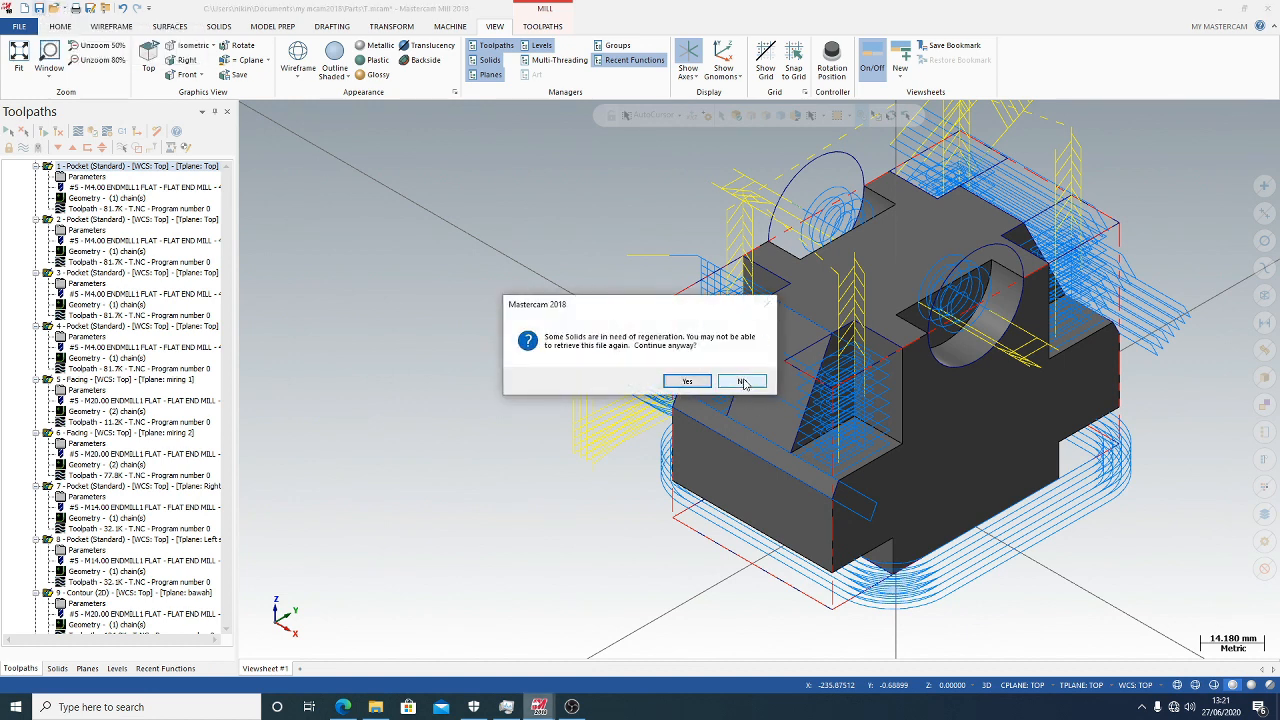
{"action": "left_click", "coordinate": [688, 382]}
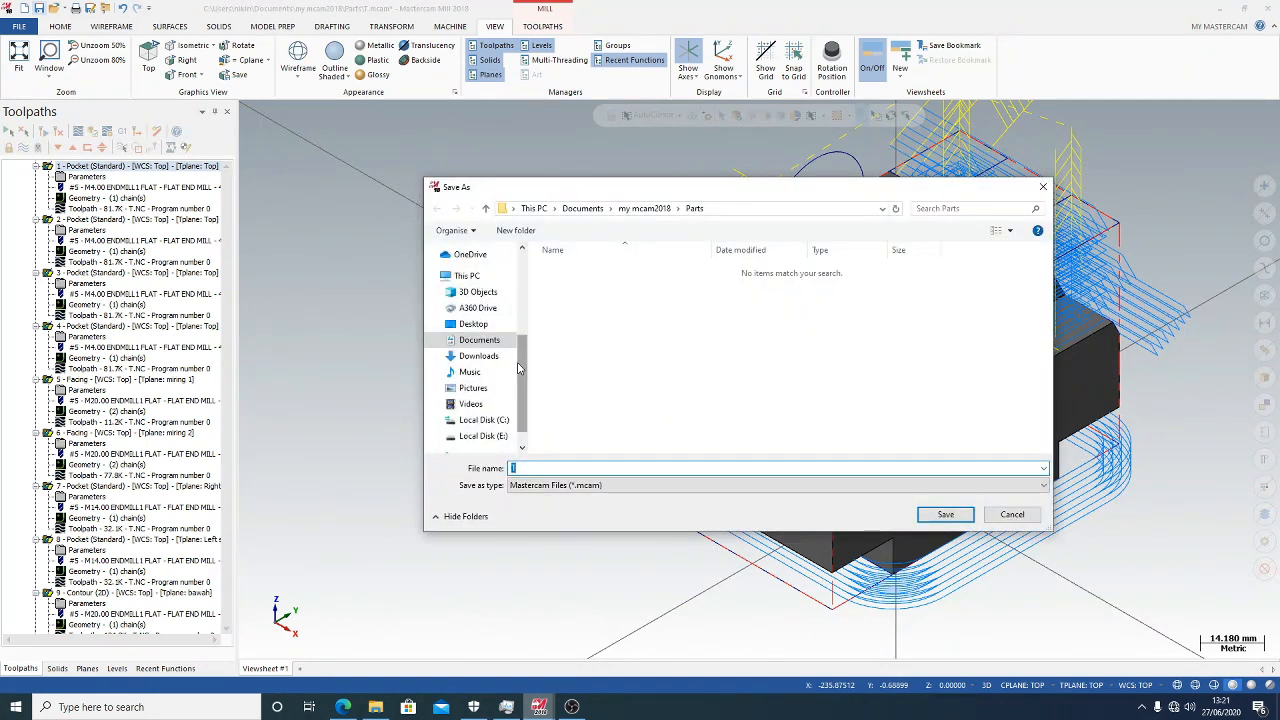
{"action": "type", "text": "3d Milling"}
{"action": "key", "text": "Return"}
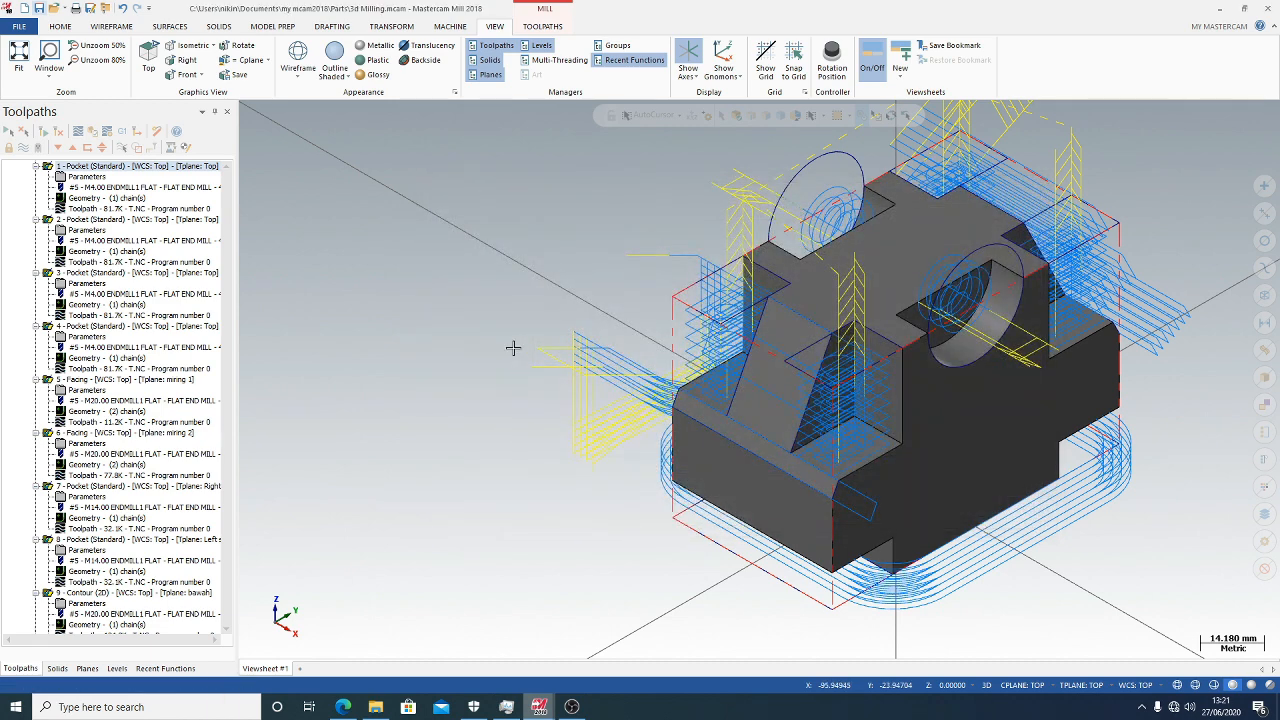
{"action": "scroll", "coordinate": [385, 315], "scroll_direction": "down", "scroll_amount": 1}
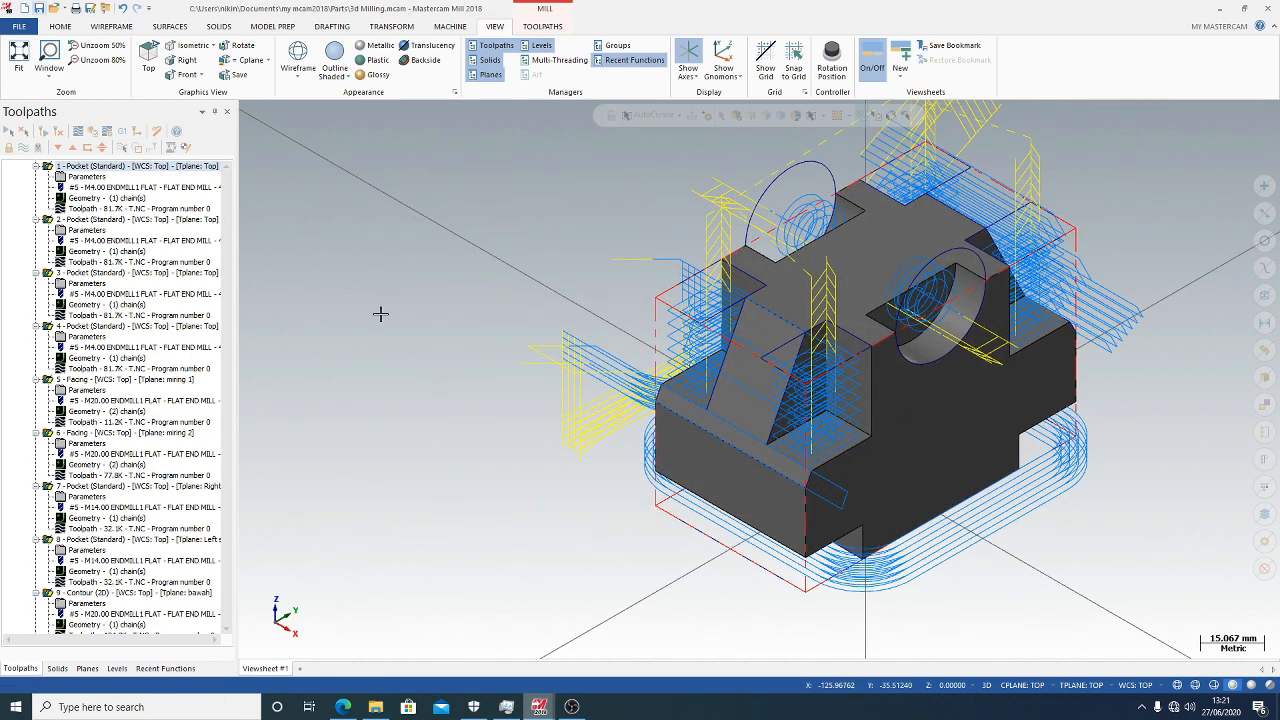
{"action": "scroll", "coordinate": [378, 312], "scroll_direction": "down", "scroll_amount": 9}
{"action": "scroll", "coordinate": [349, 295], "scroll_direction": "up", "scroll_amount": 8}
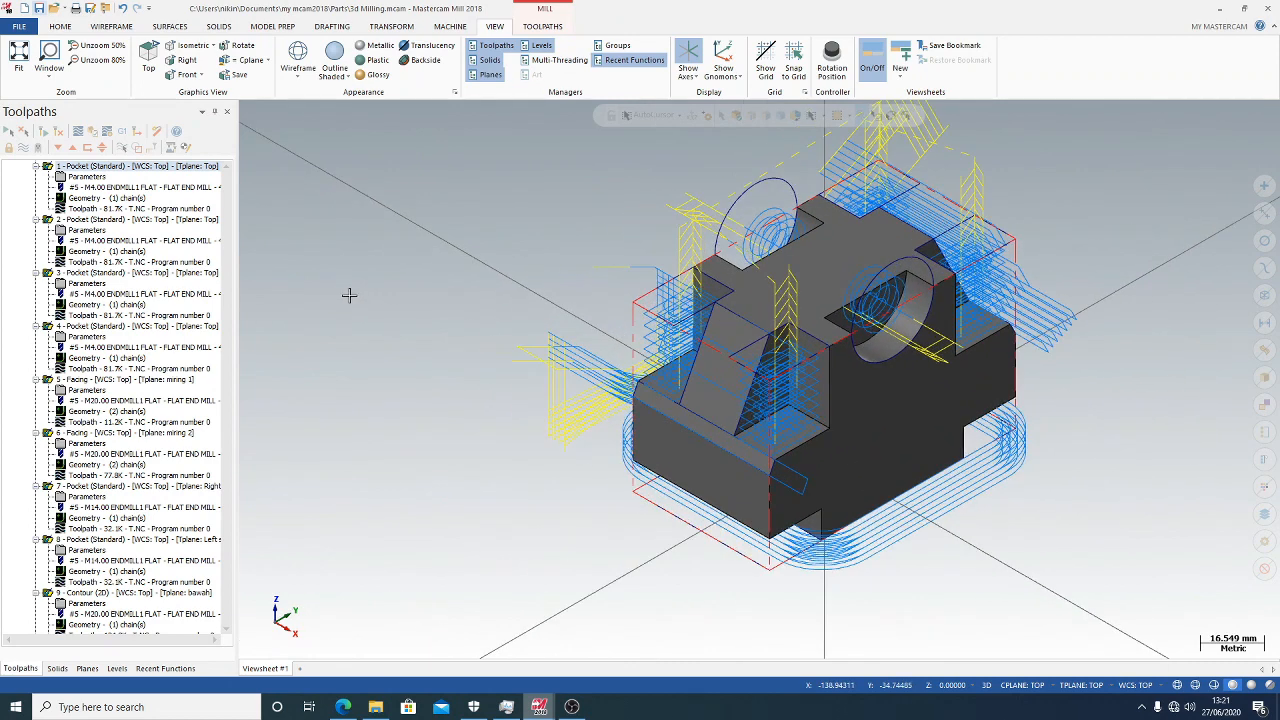
{"action": "scroll", "coordinate": [349, 295], "scroll_direction": "down", "scroll_amount": 4}
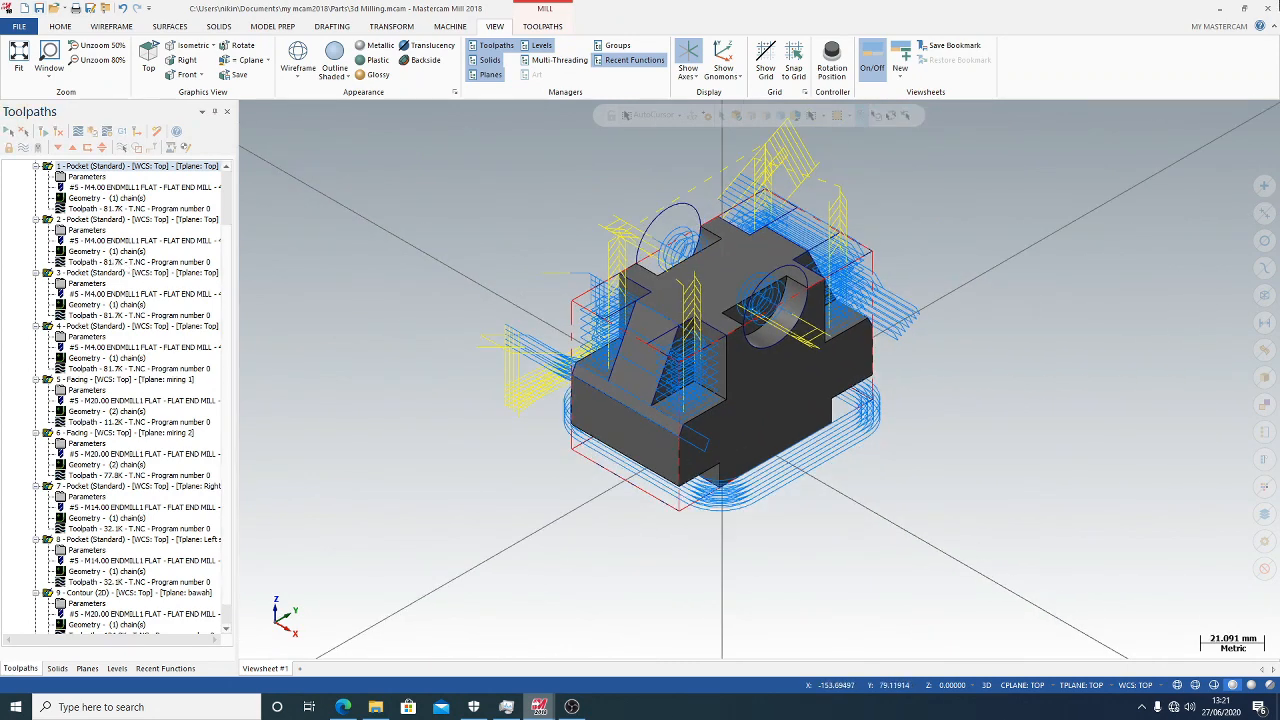